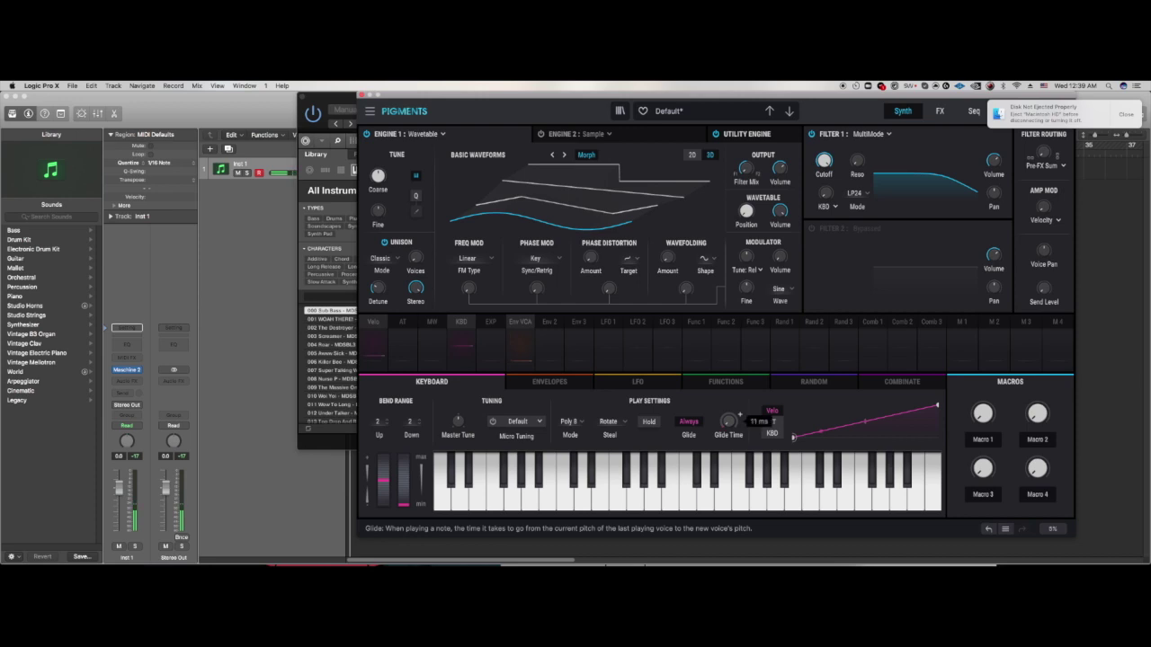
Step: Adjust Engine 1's coarse tuning, then shorten Env 2's attack and route Env 2 to the coarse pitch at 0.12
mouse_move(388, 169)
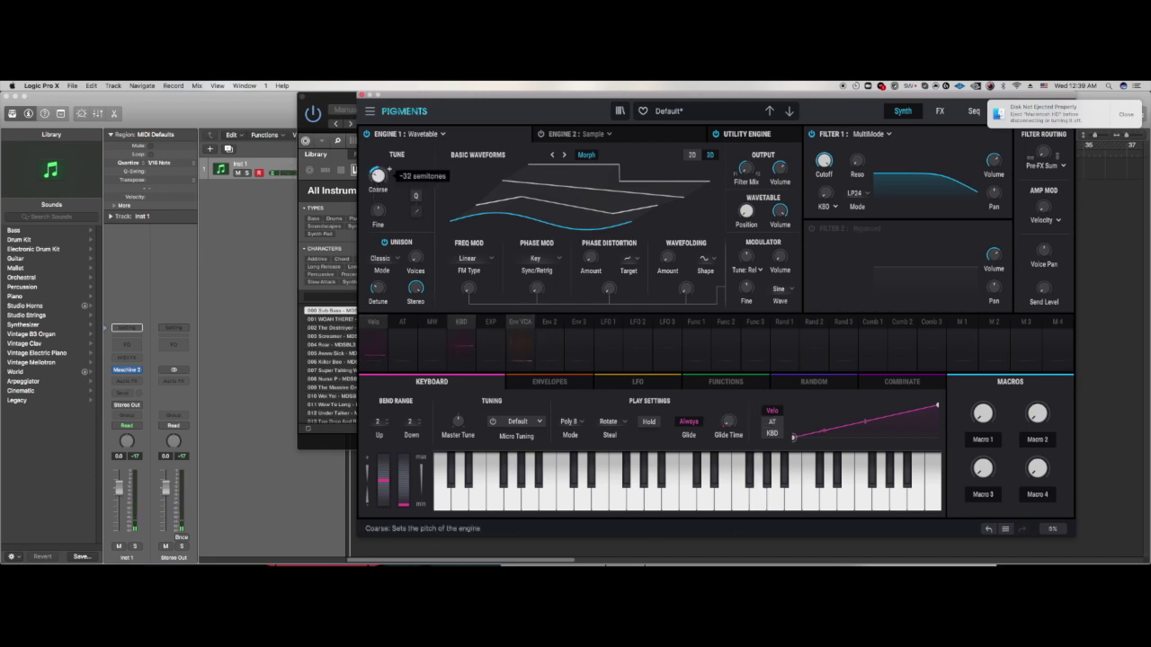
drag(377, 175, 376, 179)
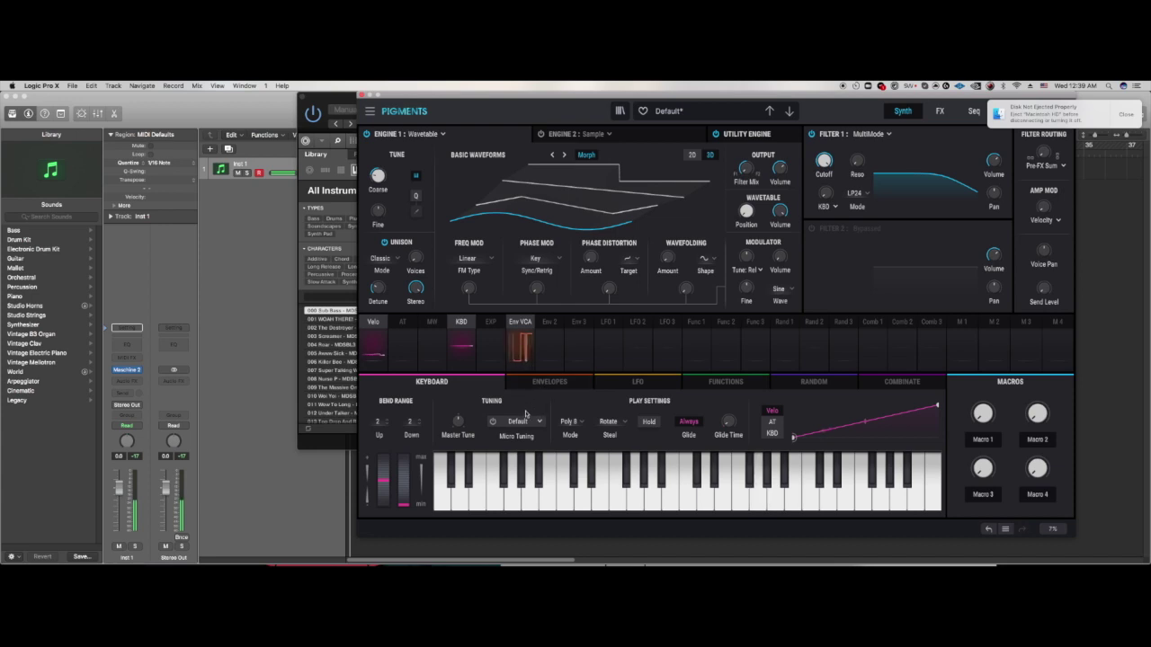
click(544, 385)
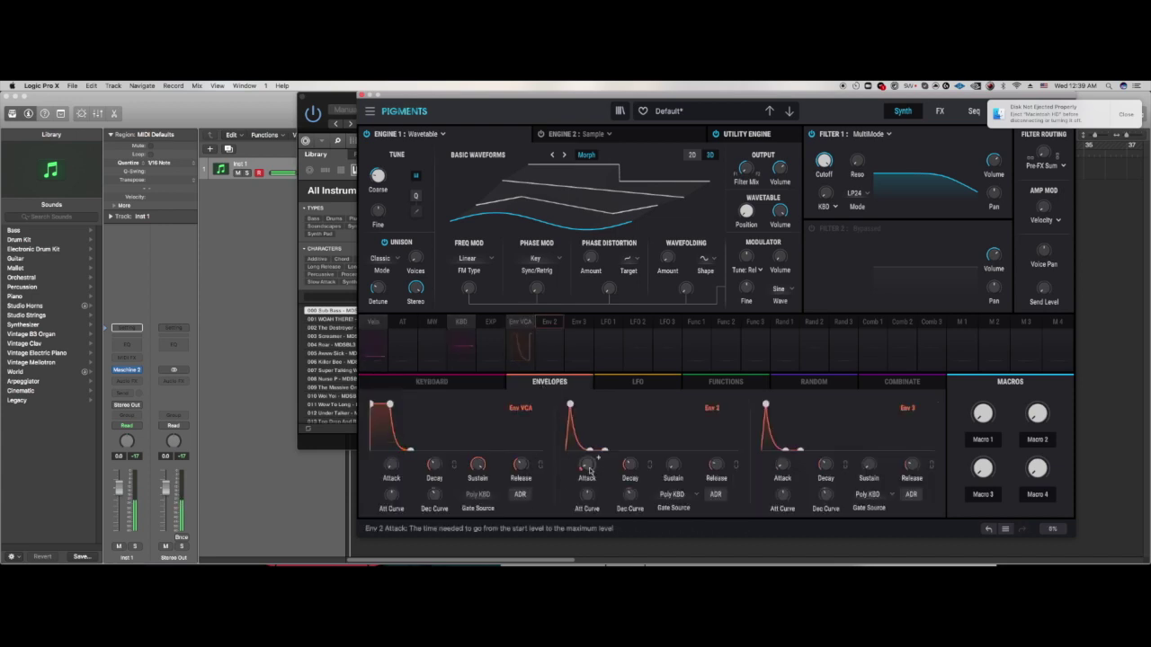
drag(590, 470, 590, 485)
click(549, 322)
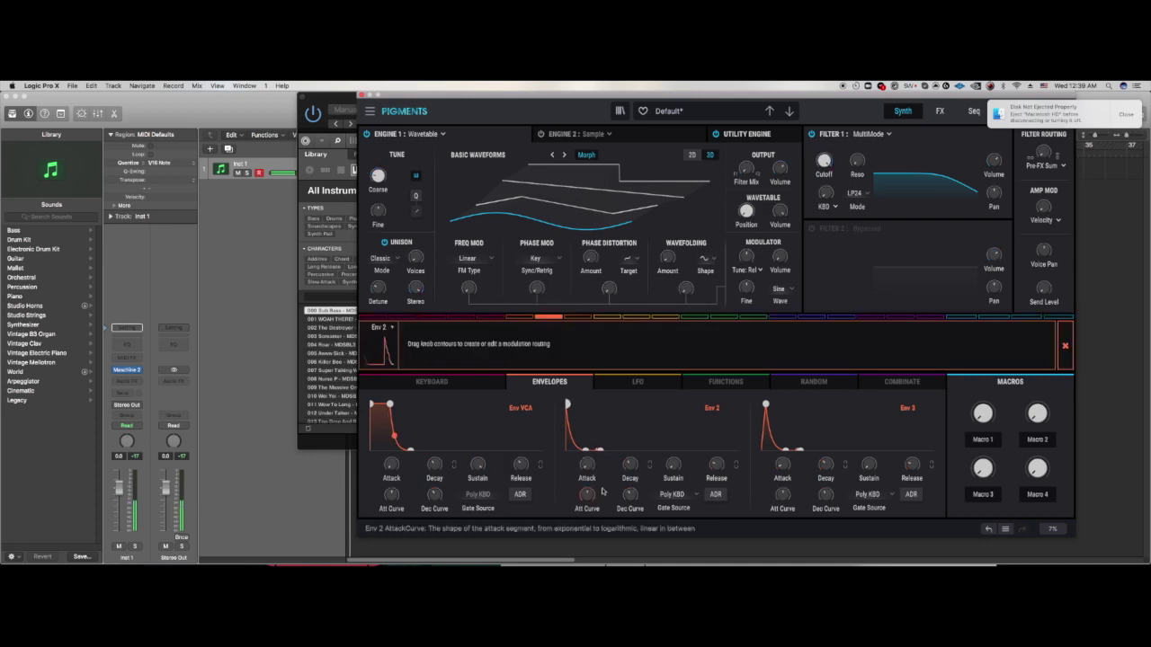
drag(377, 177, 377, 171)
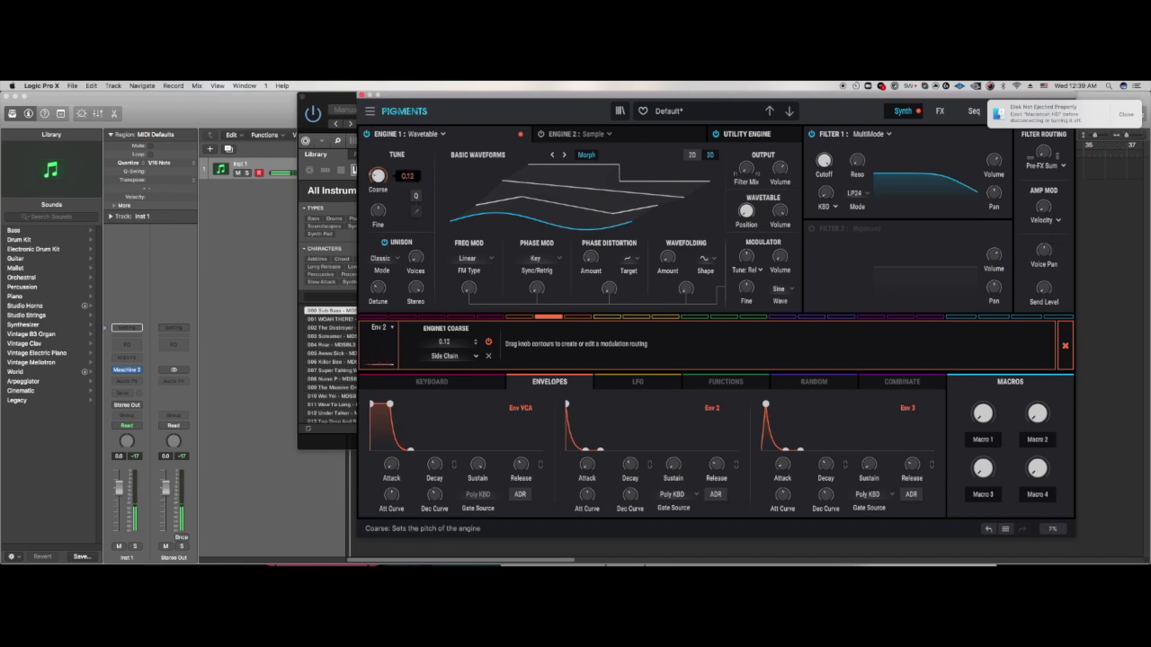
Step: Route Env 2 to Wavetable 1's FM amount at 0.02 and PM amount at 0.06, and lengthen the Env VCA attack
mouse_move(631, 468)
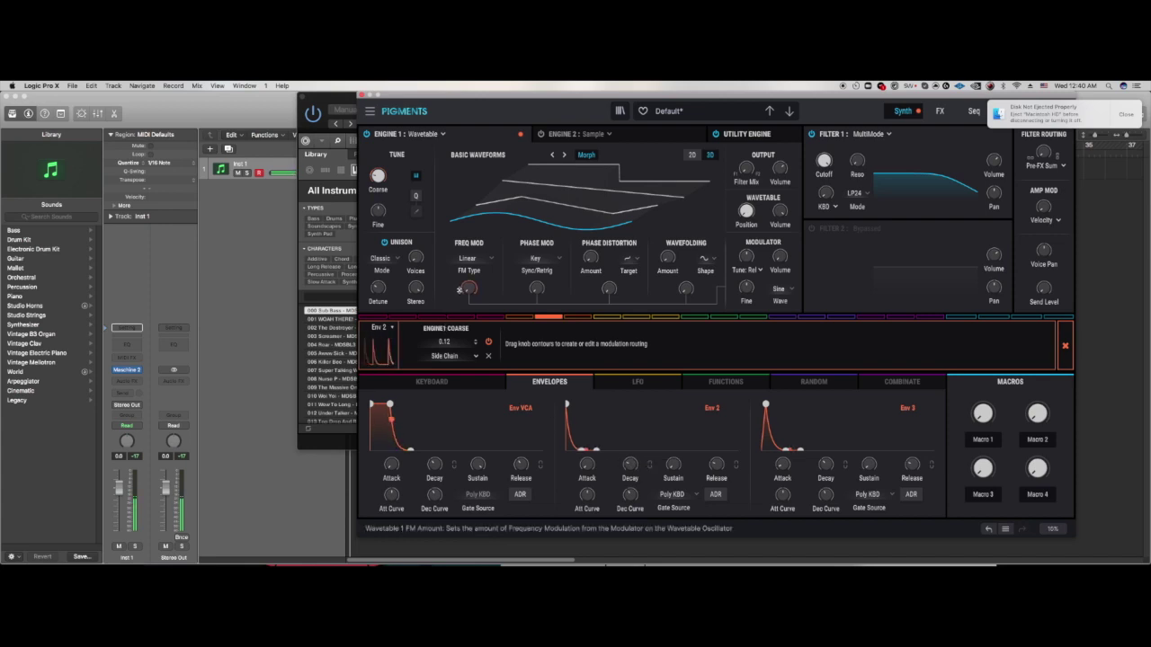
drag(468, 288, 537, 287)
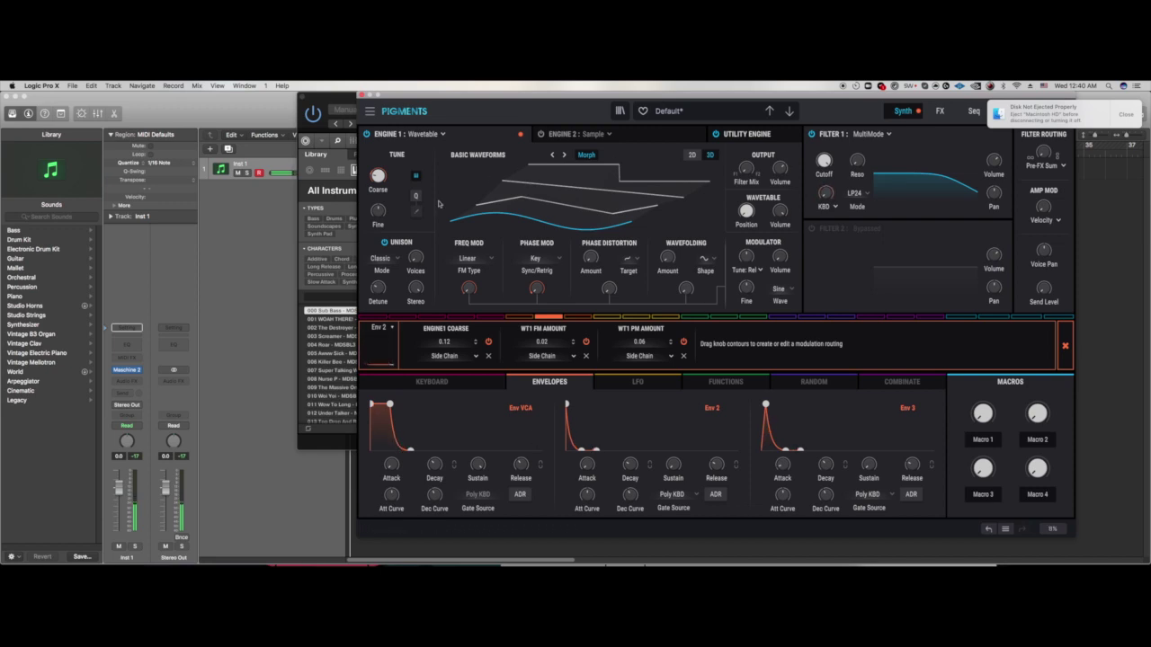
drag(391, 463, 391, 460)
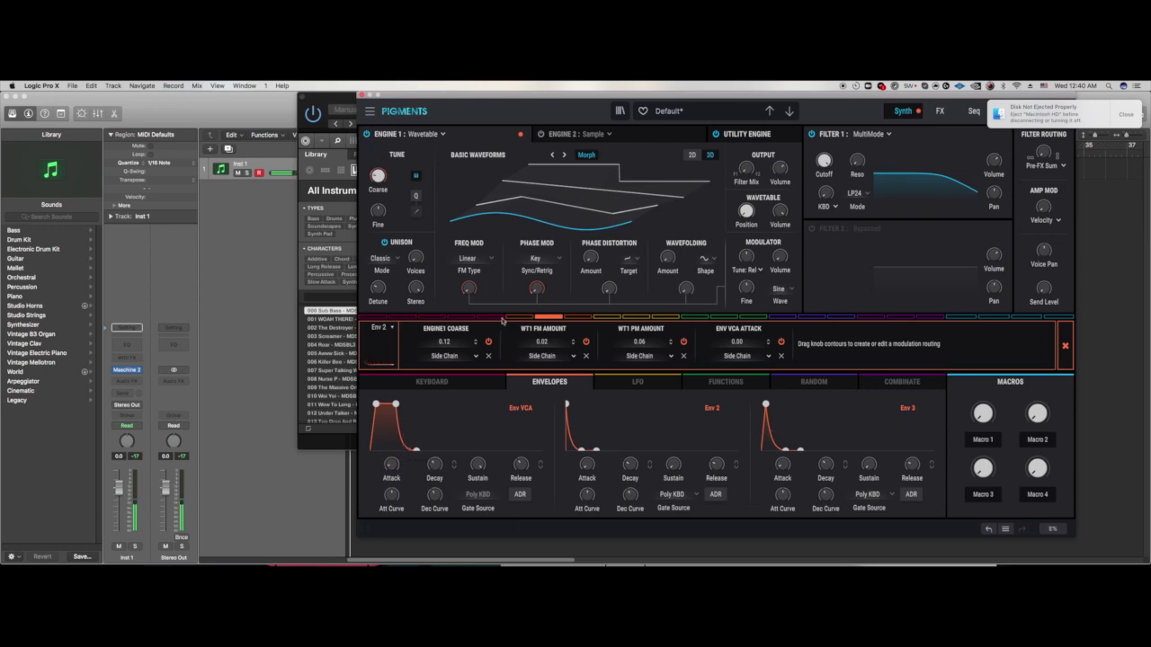
Step: Raise Env 2's modulation of Wavetable 1 to 0.18 for FM and 0.10 for PM, and lengthen Env 2's attack slightly
mouse_move(463, 292)
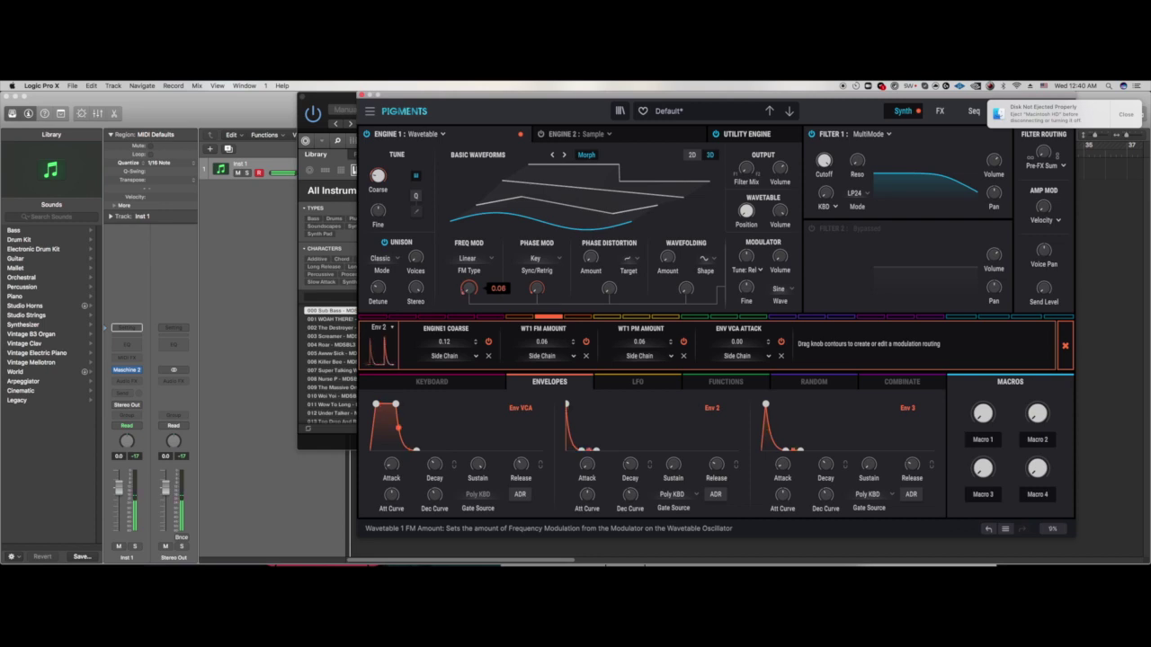
mouse_move(588, 461)
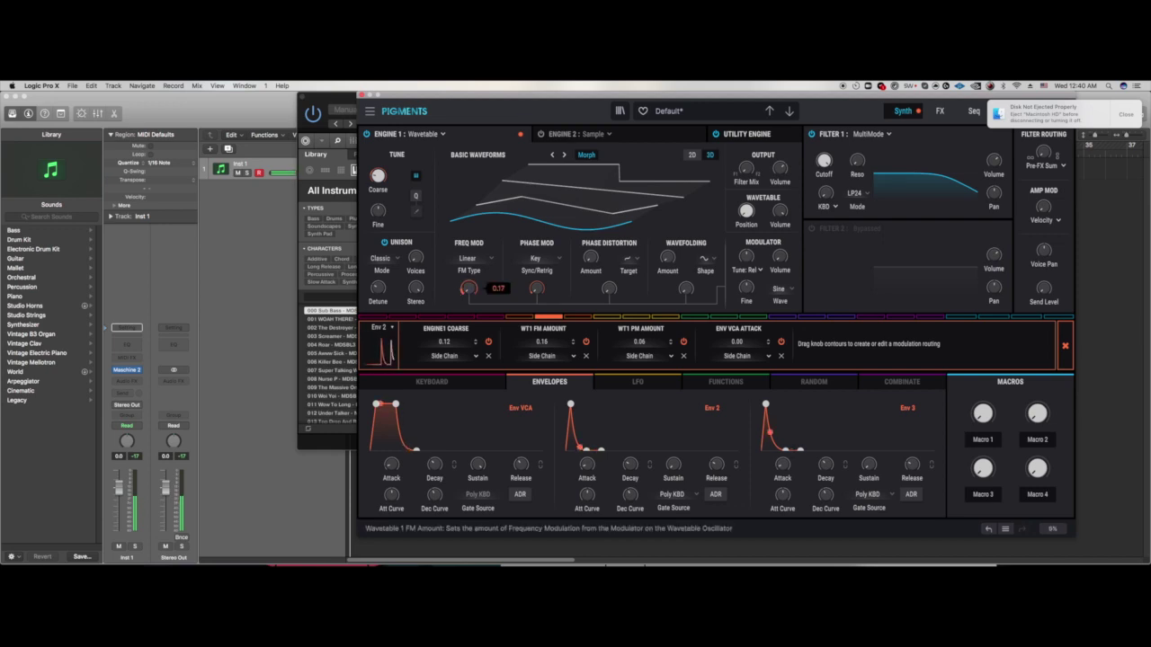
mouse_move(530, 289)
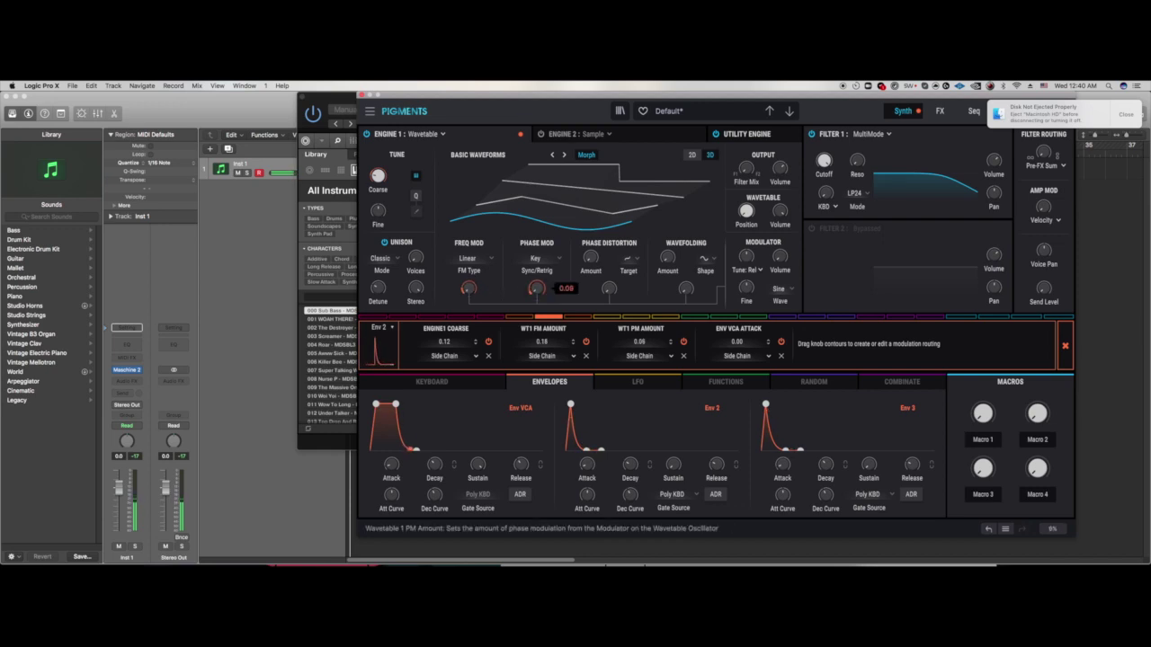
drag(537, 288, 537, 286)
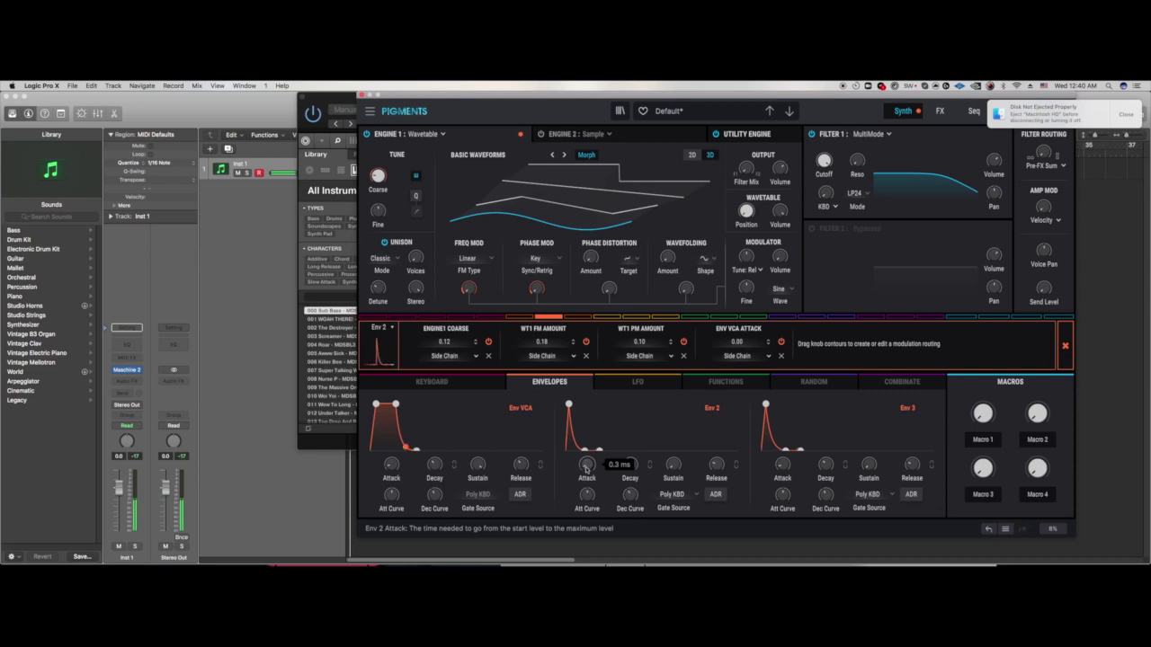
drag(587, 465, 590, 469)
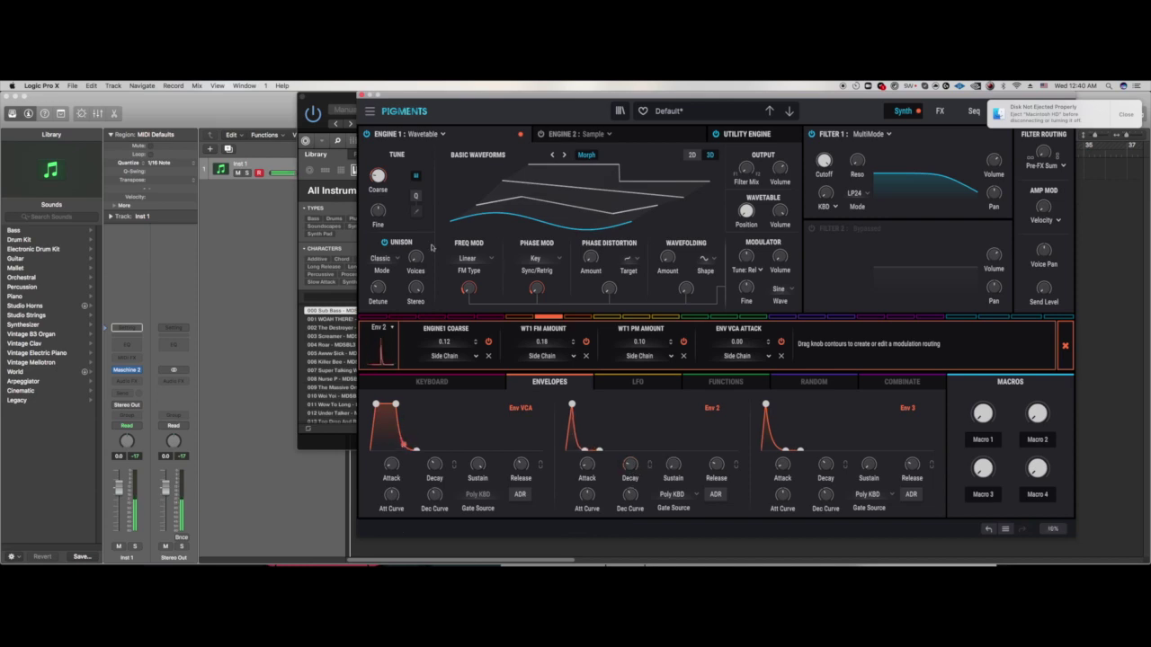
Step: Try modulating Wavetable 1's phase distortion amount with Env 2 at 1.00
mouse_move(415, 263)
mouse_move(609, 290)
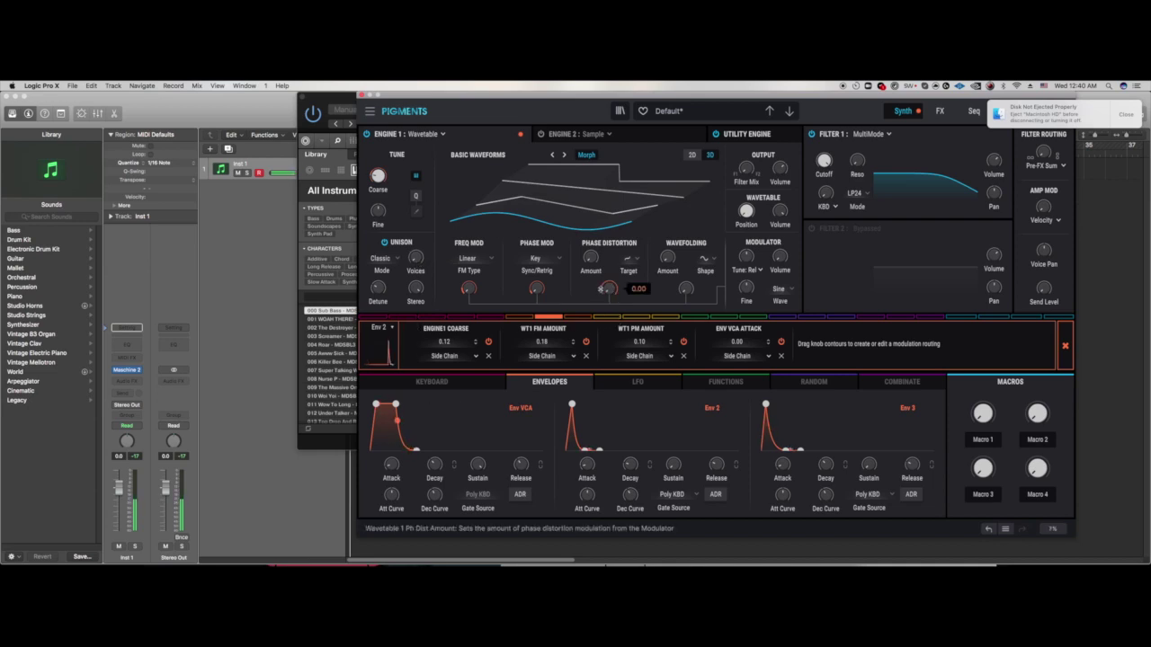
drag(600, 289, 609, 279)
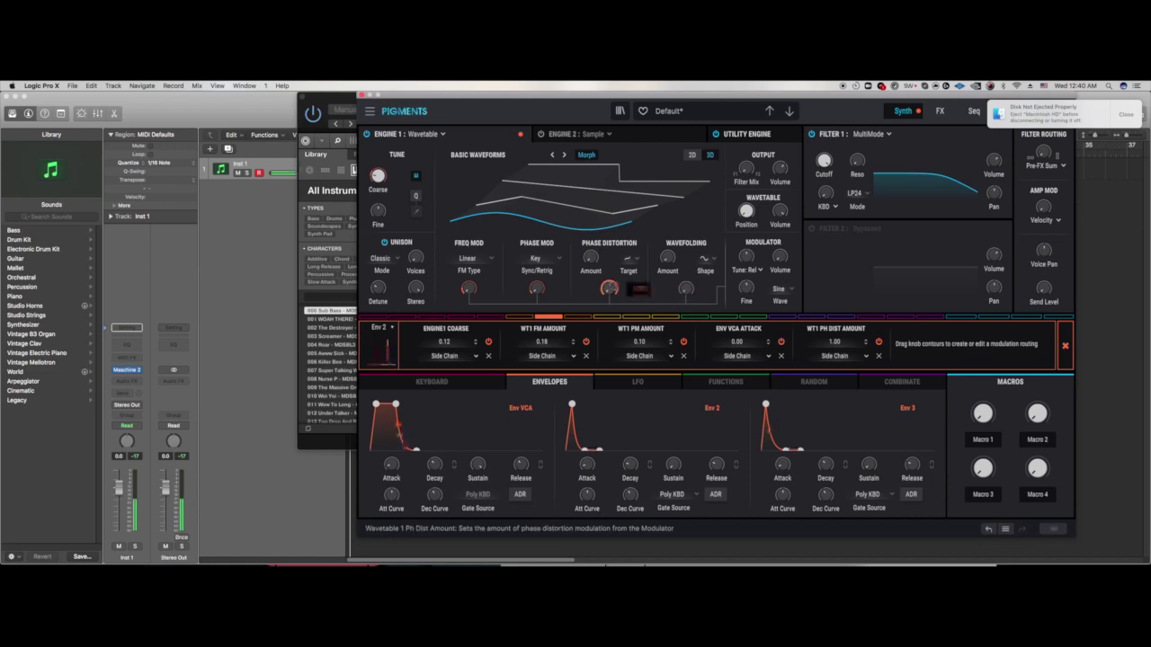
Step: Audition Ramp, Sawtooth, Triangle and Square as Engine 1's modulator wave
click(779, 289)
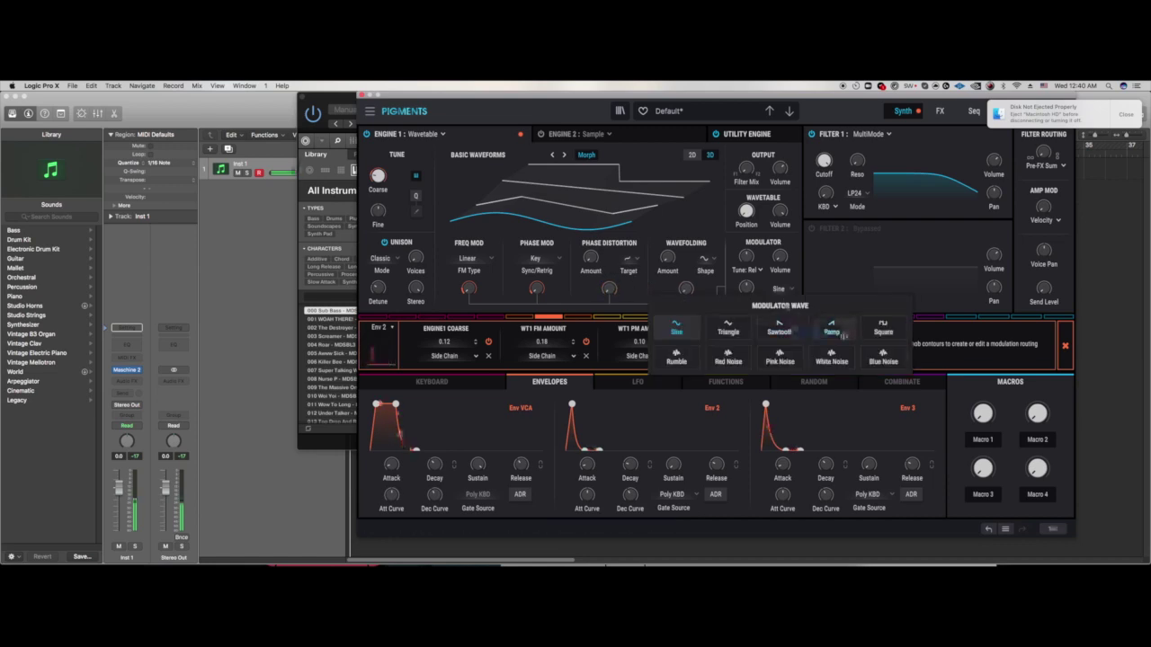
click(832, 331)
click(778, 288)
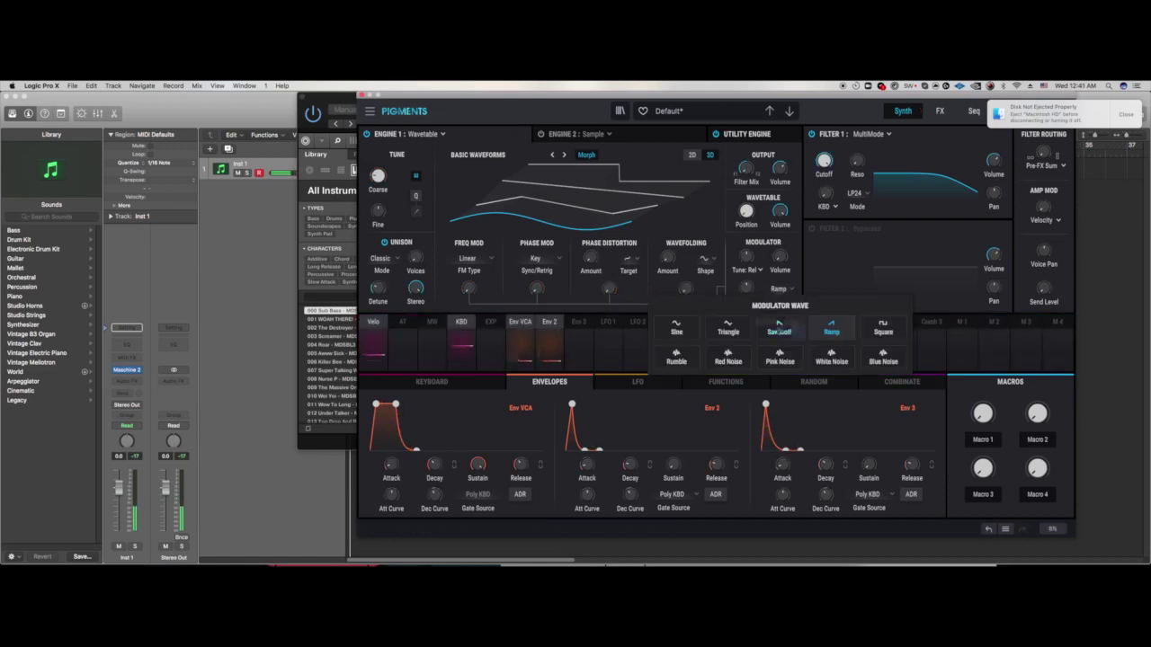
click(779, 329)
click(779, 288)
click(728, 329)
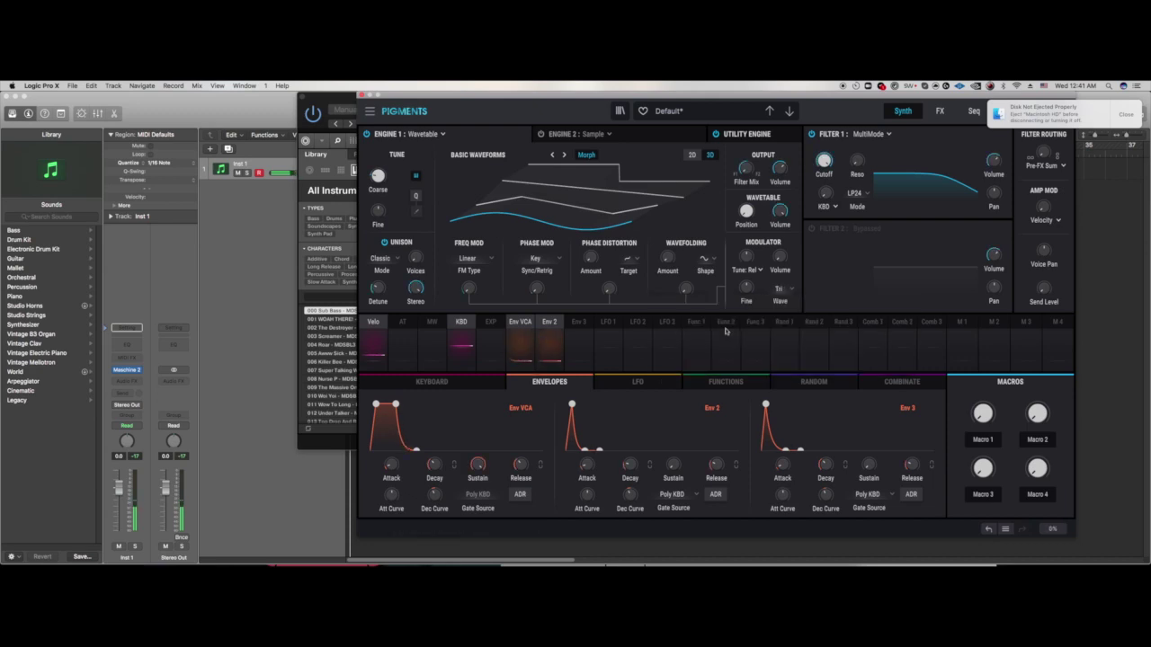
click(778, 290)
click(883, 331)
Step: Compare Rumble and Red Noise as the modulator wave and settle on Rumble
click(779, 288)
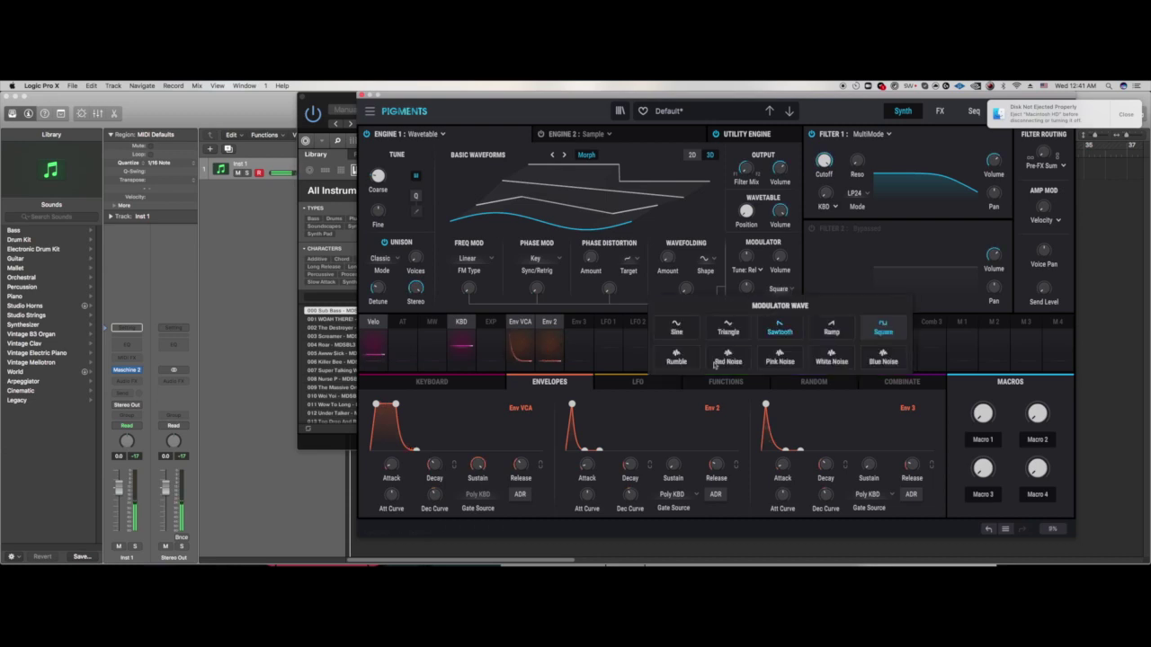
click(676, 359)
click(778, 289)
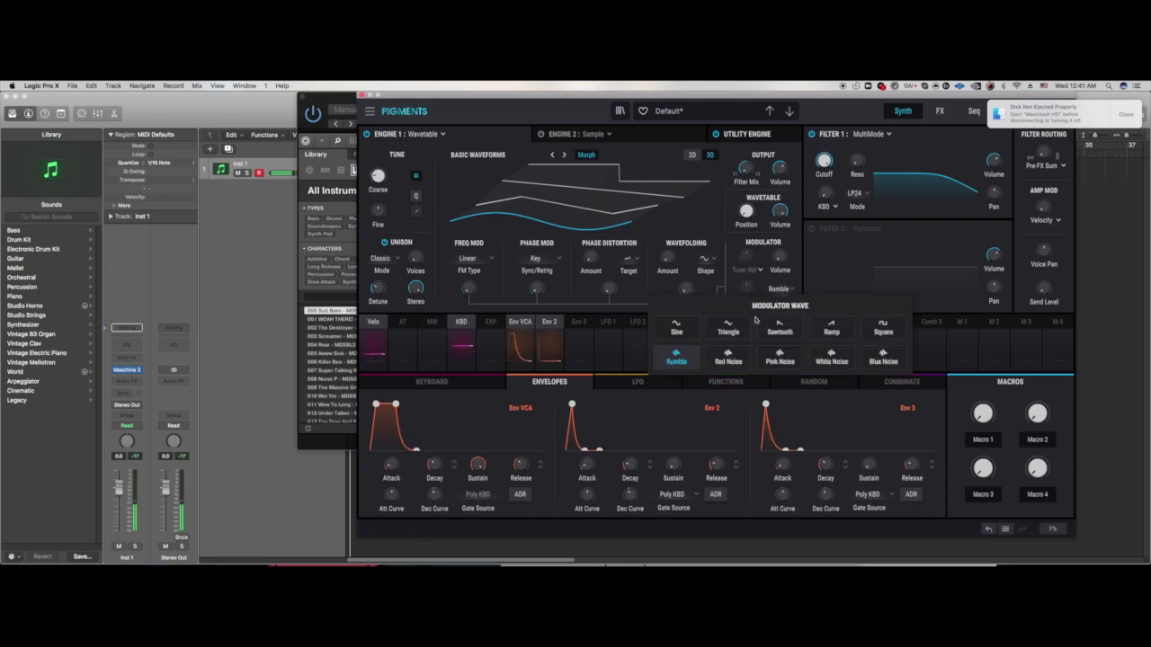
click(728, 357)
click(778, 289)
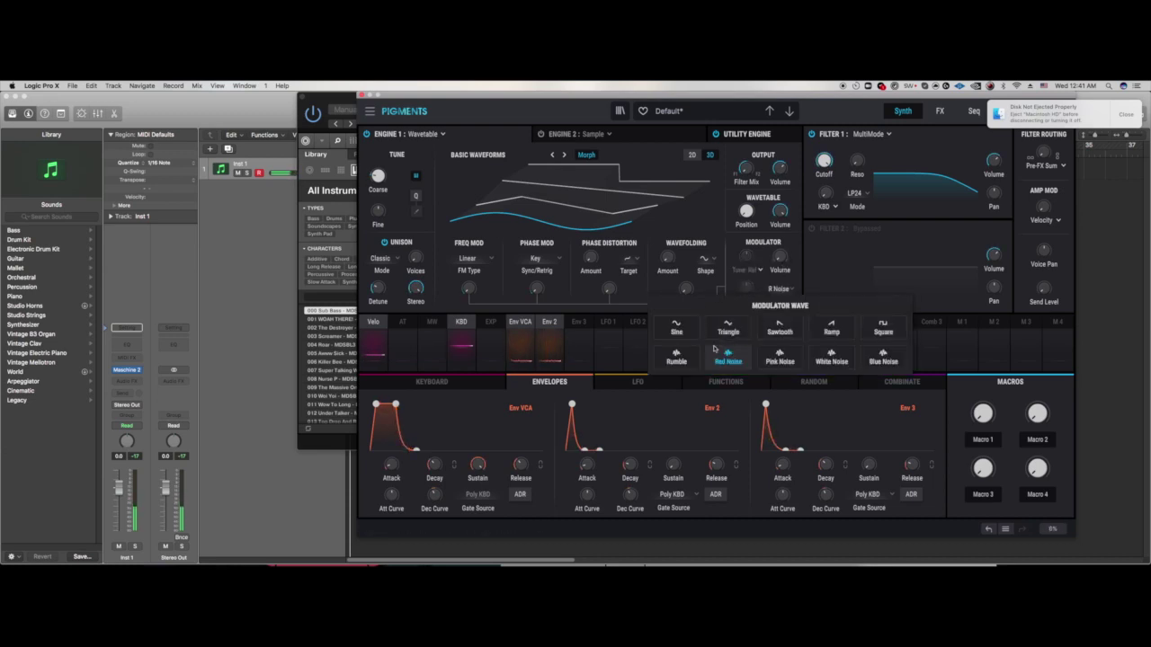
click(662, 362)
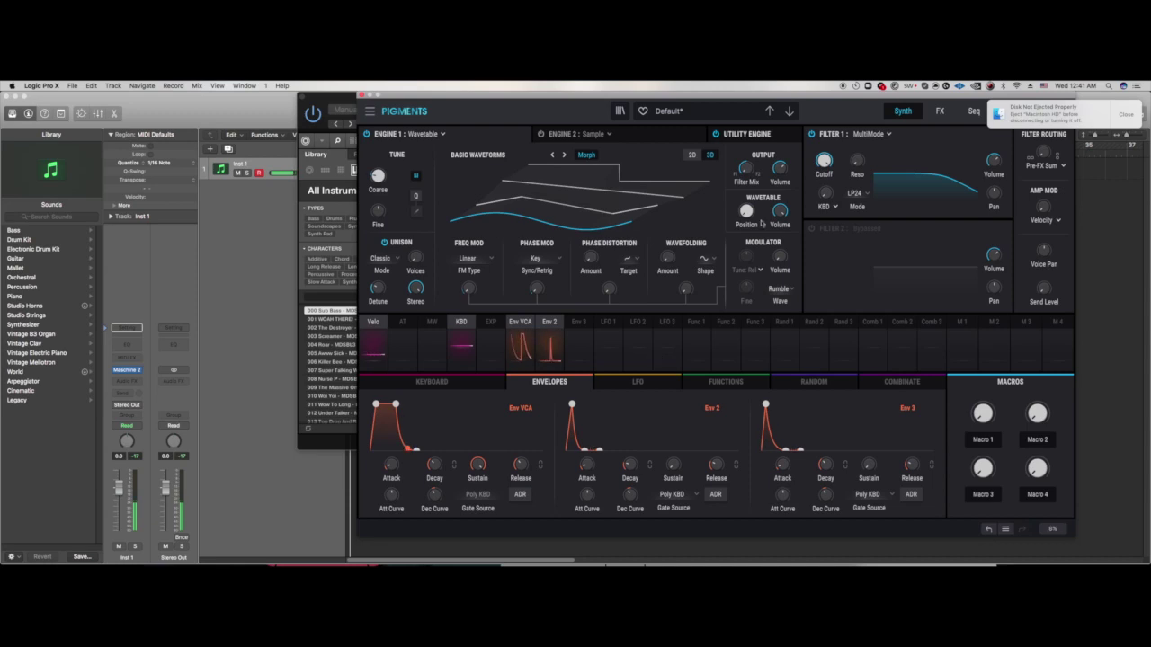
Step: Try Env 2 on Wavetable 1's position at 0.82, reduce that modulation to 0.00 and adjust the base wavetable position
click(555, 324)
drag(746, 214, 743, 211)
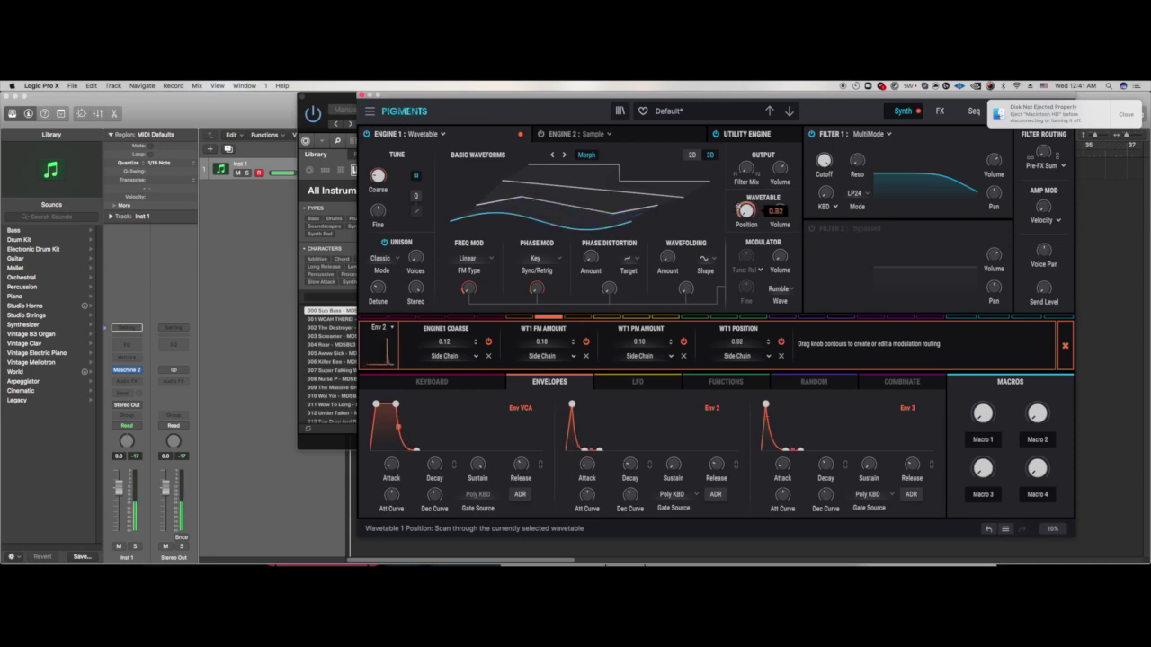
drag(737, 207, 740, 222)
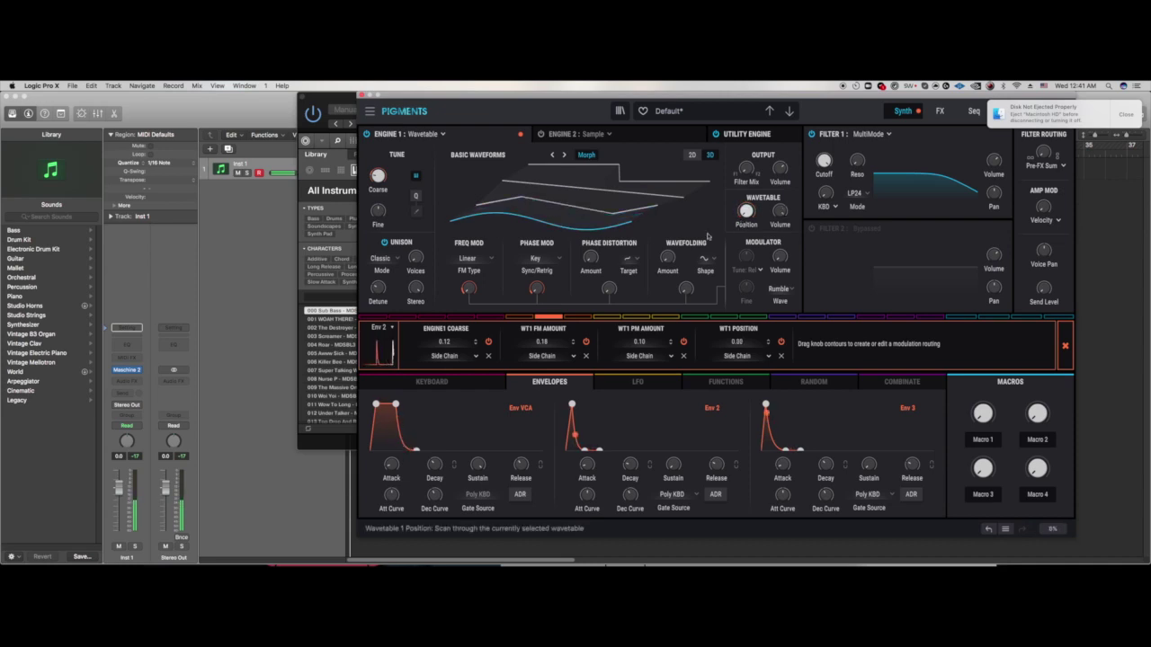
drag(746, 217, 746, 214)
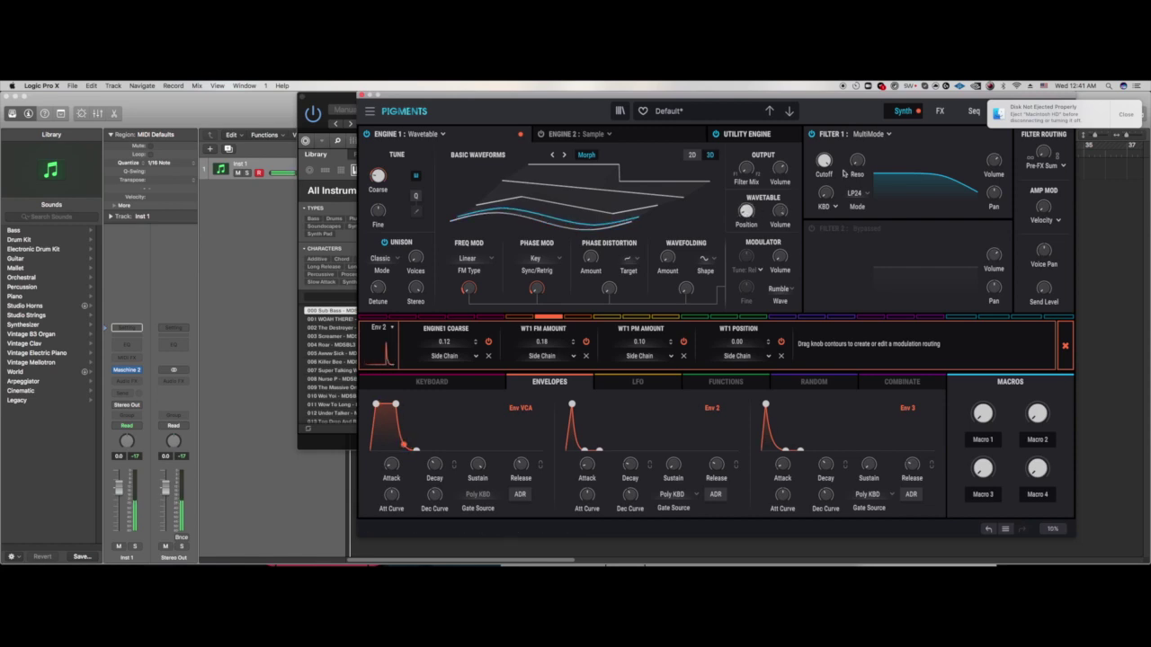
Step: Lower Filter 1's cutoff and lengthen Env 3's attack, release and decay
drag(857, 165, 824, 164)
drag(783, 466, 782, 463)
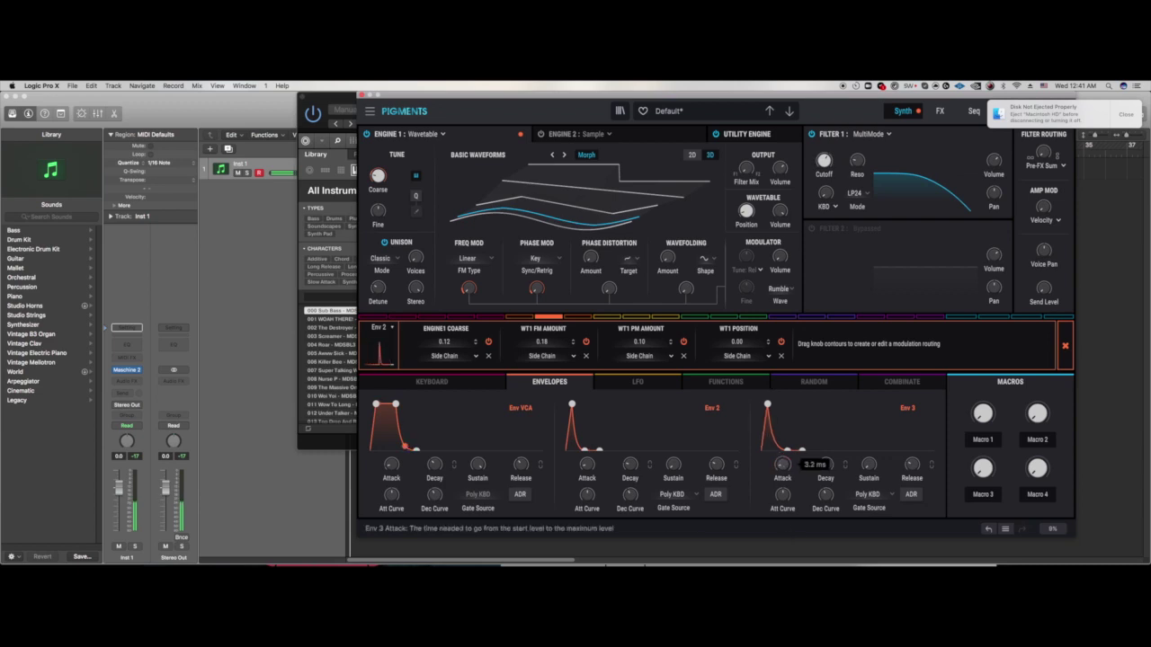
drag(911, 465, 911, 448)
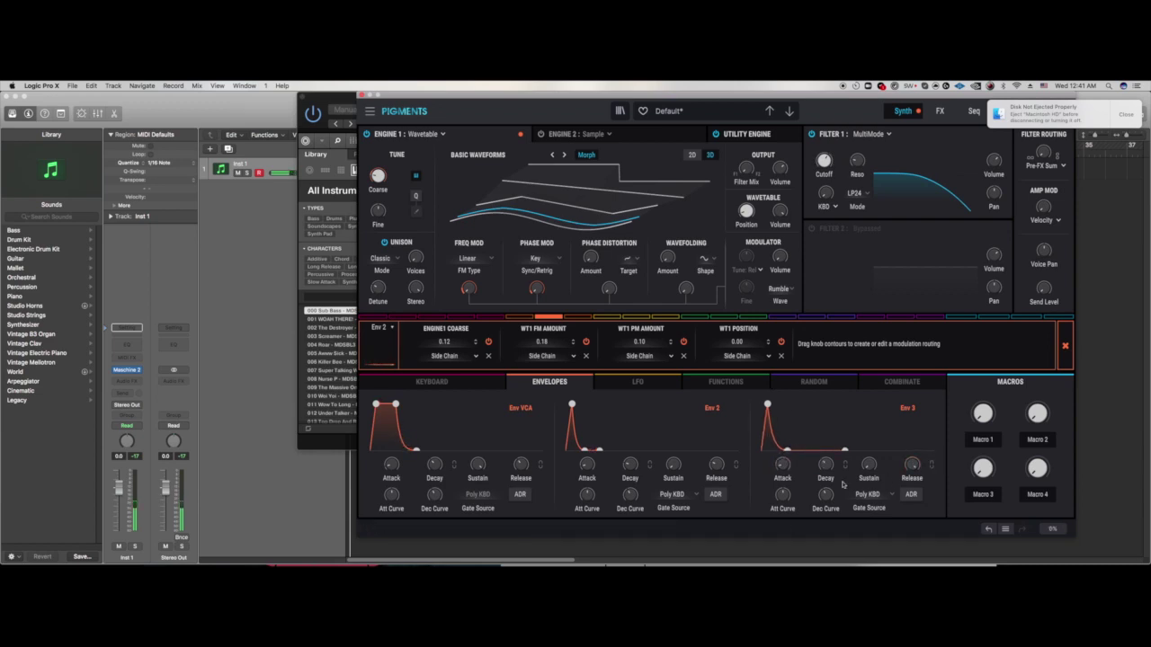
drag(825, 467, 825, 457)
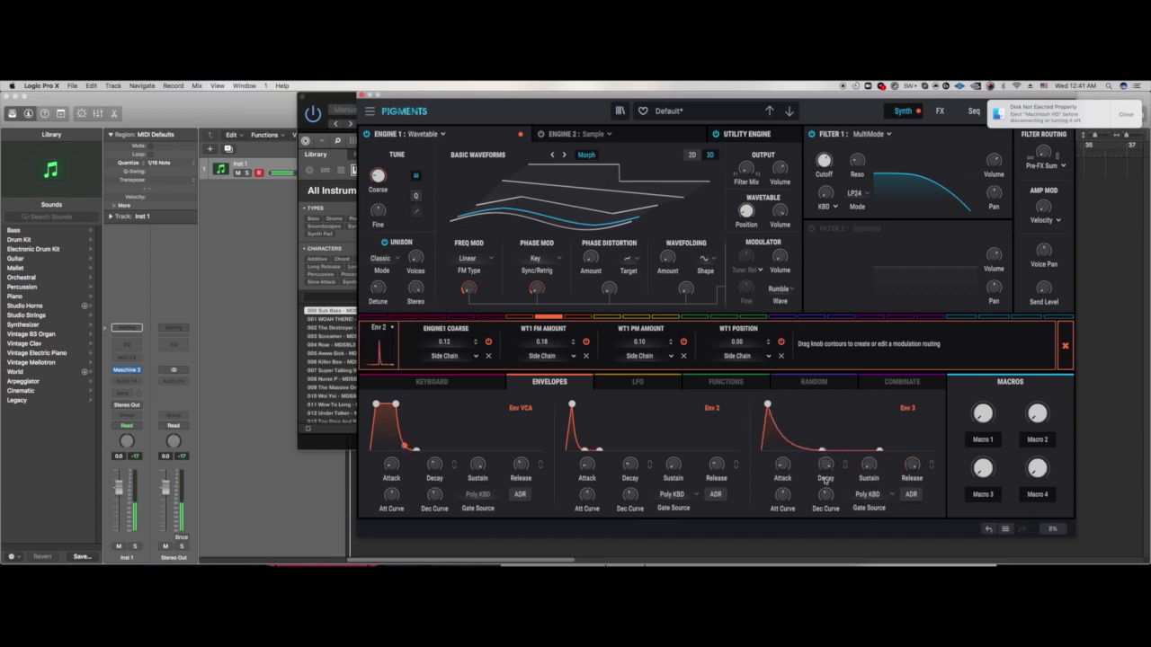
Step: Route Env 3 to Filter 1's cutoff at 0.74 and lengthen Env 3's attack slightly
click(584, 316)
drag(823, 155, 822, 135)
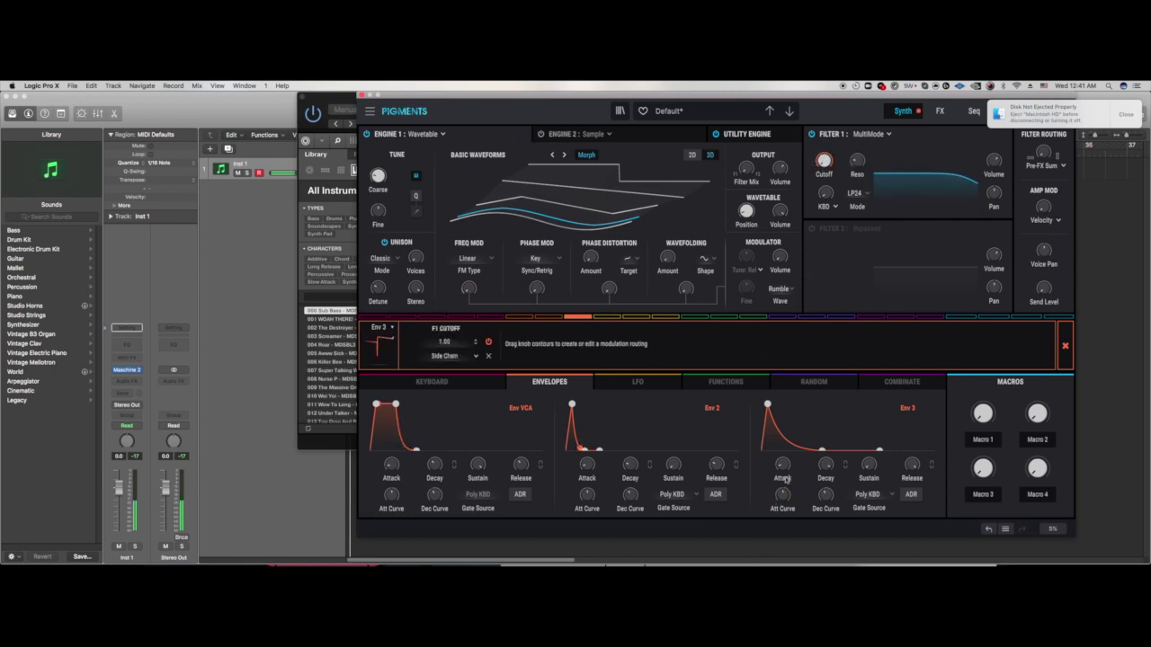
drag(782, 465, 782, 460)
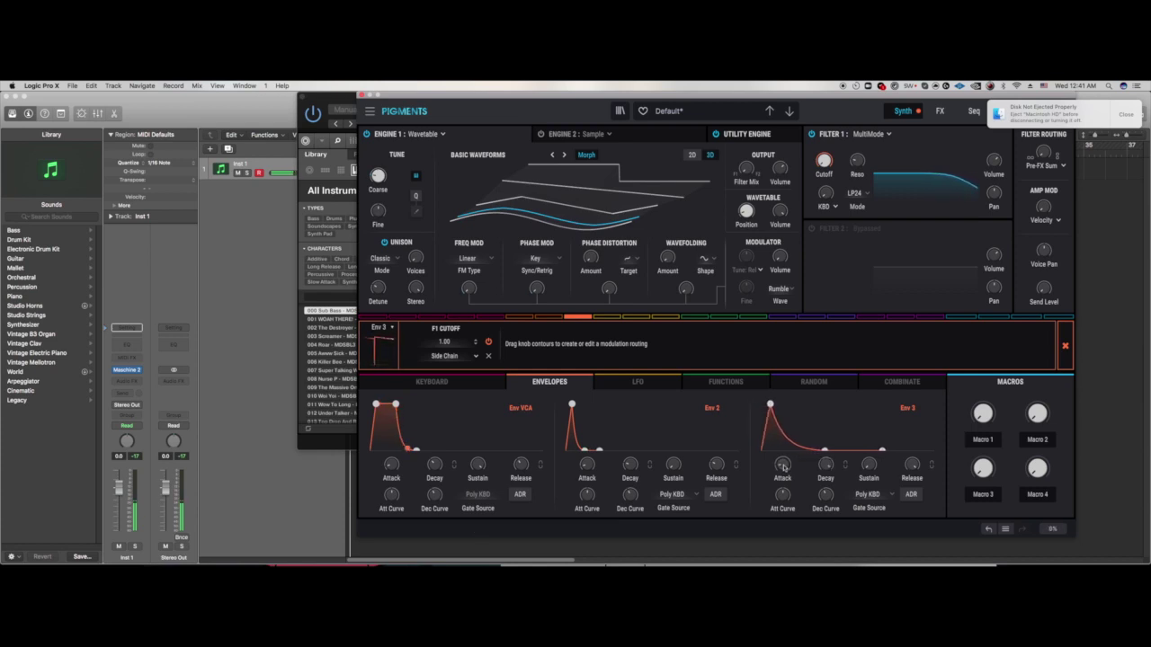
drag(824, 160, 824, 166)
Step: Try the HP36 mode on Filter 1, then set the filter mode to LP36
click(858, 194)
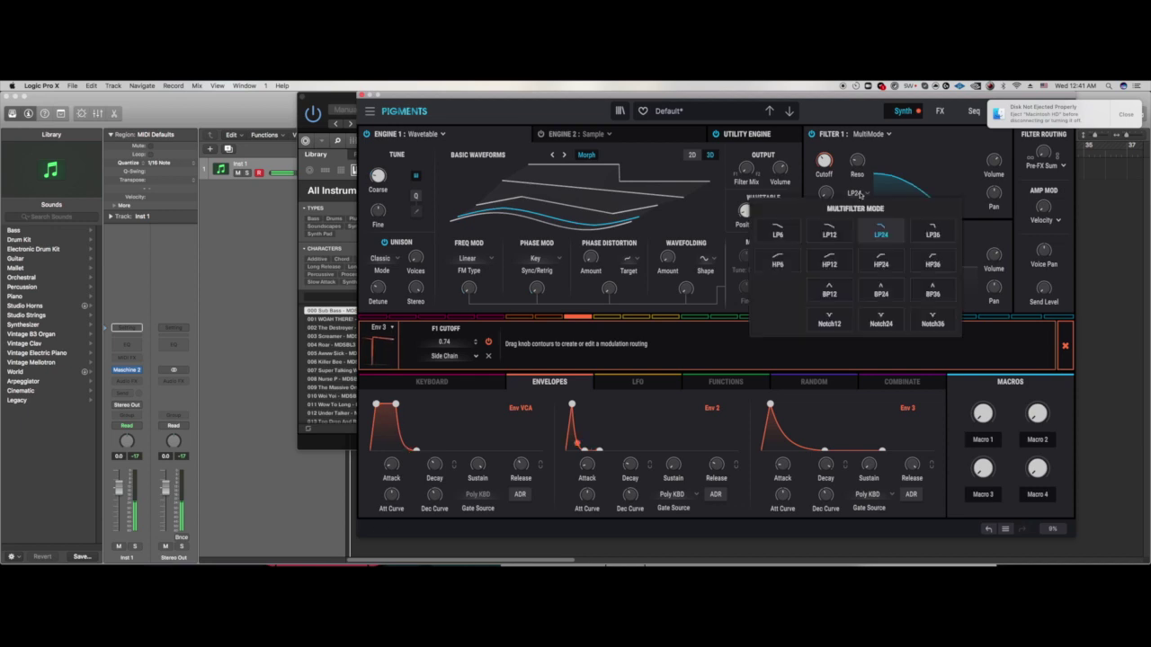
click(933, 259)
click(857, 194)
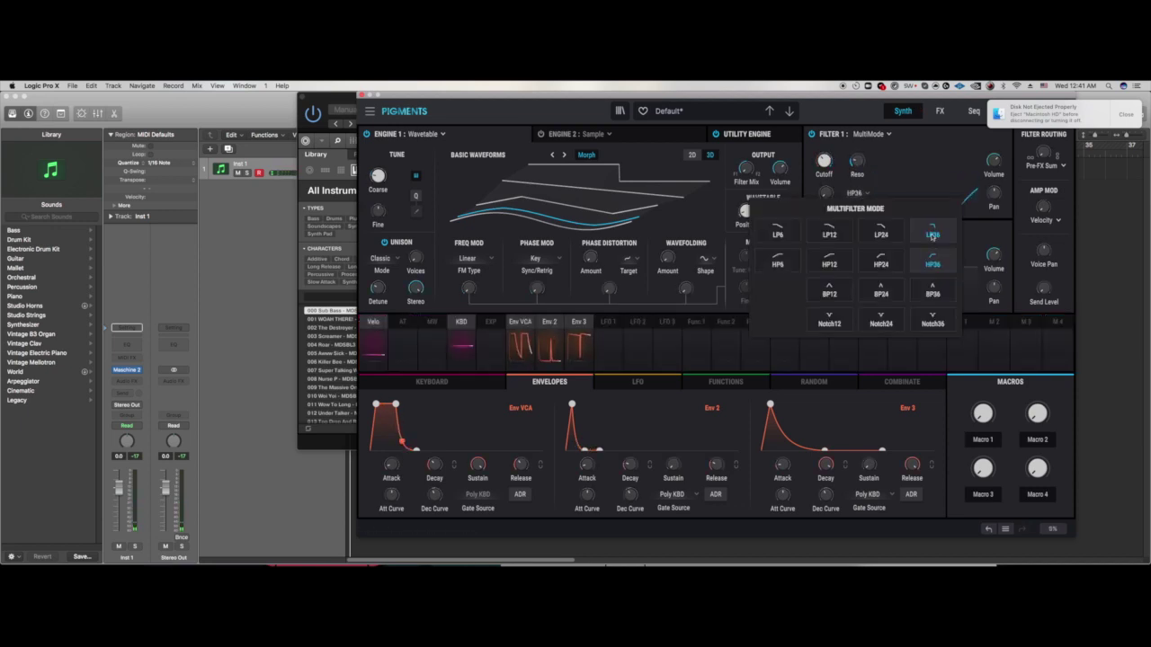
click(933, 235)
Step: Shorten Env 3's attack slightly and route Env 3 to Wavetable 1's modulator phase distortion amount
mouse_move(824, 160)
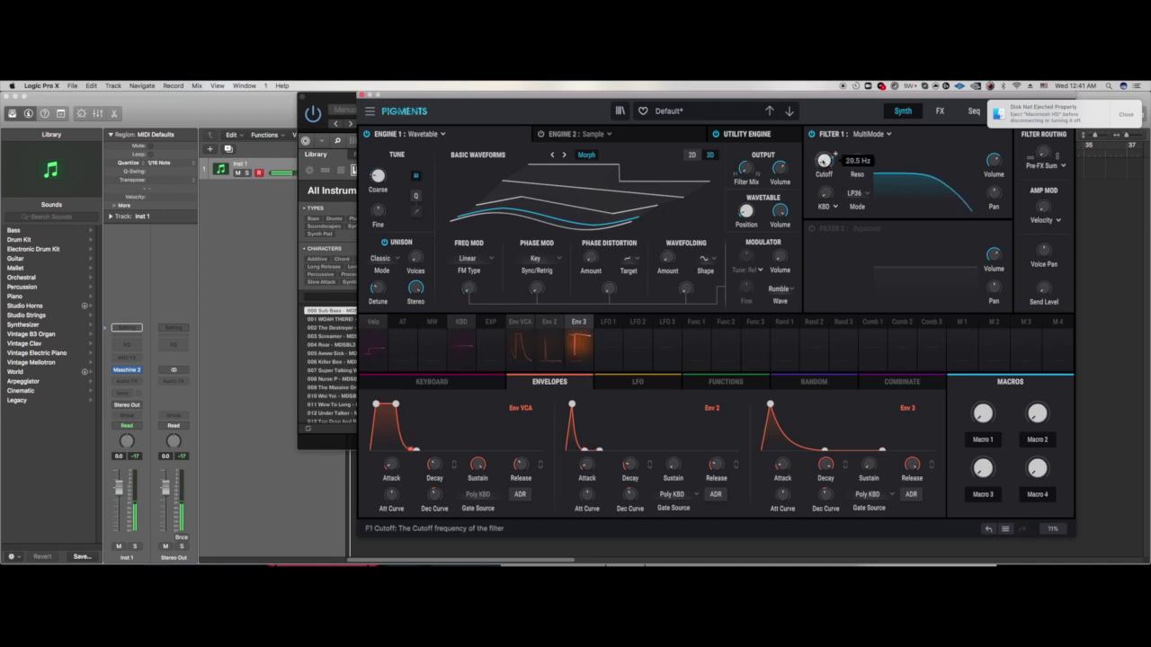
mouse_move(782, 464)
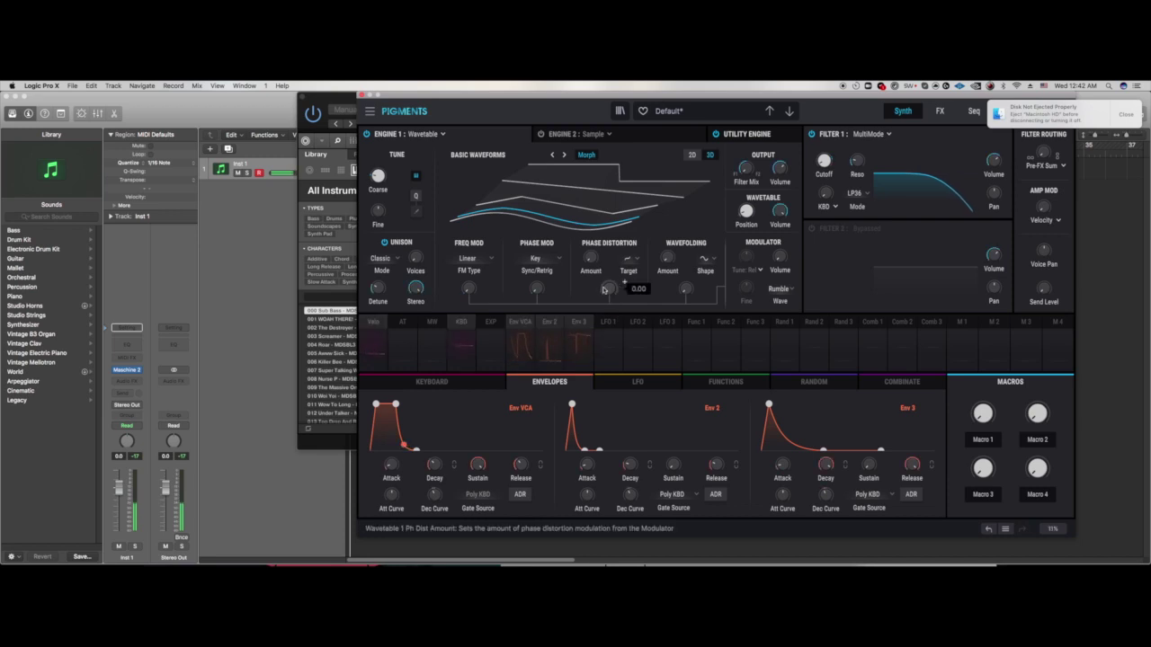
click(578, 346)
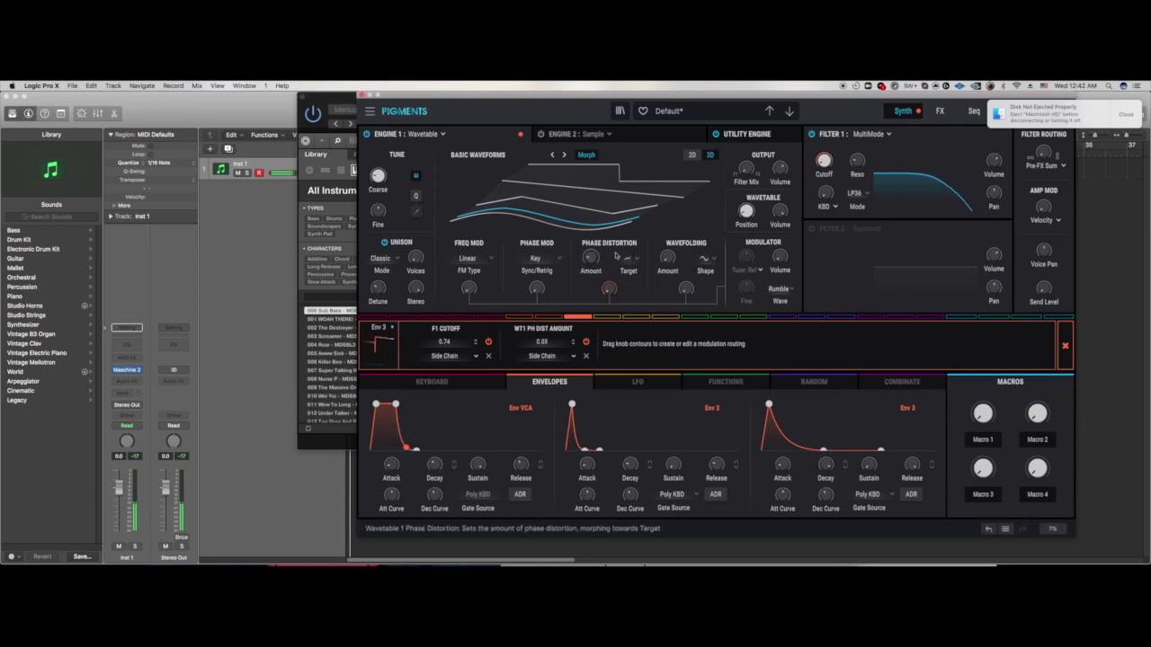
Step: Show the wavetable in 2D and route Env 3 to Wavetable 1's phase distortion amount at 0.01
click(692, 155)
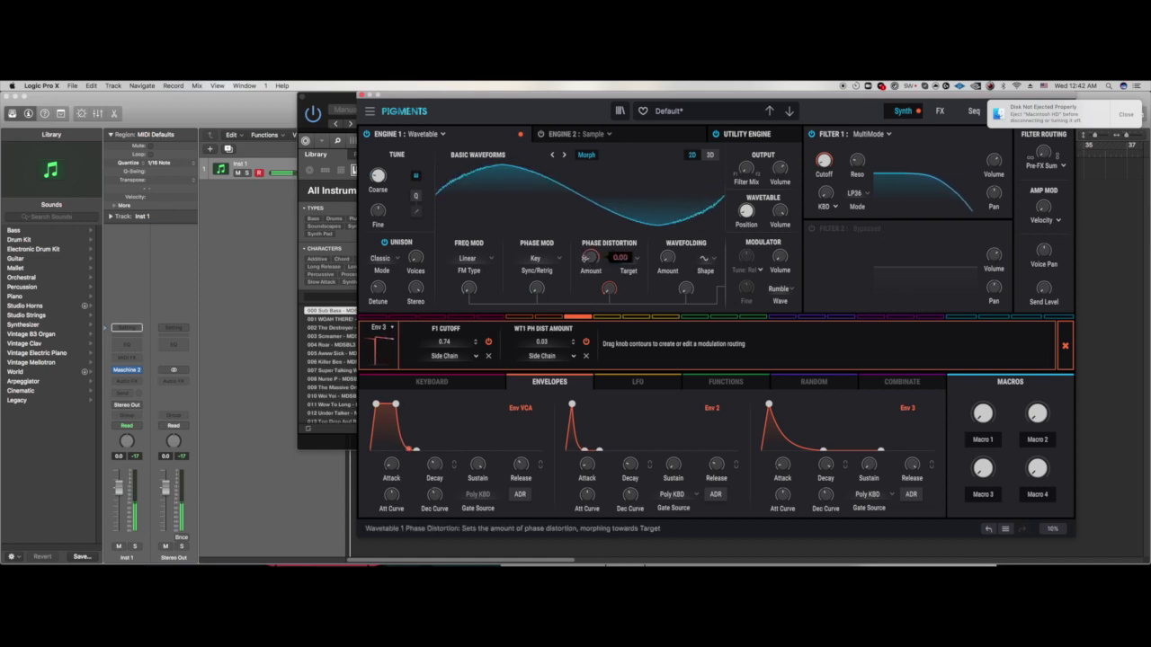
drag(588, 267, 589, 261)
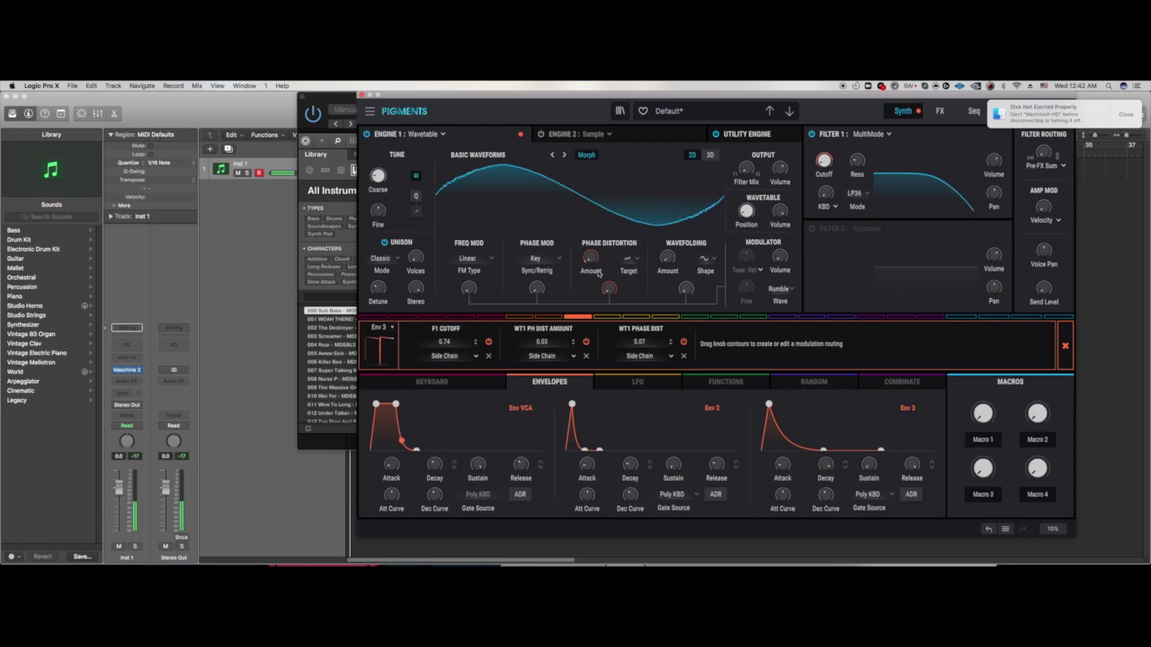
drag(586, 258, 585, 263)
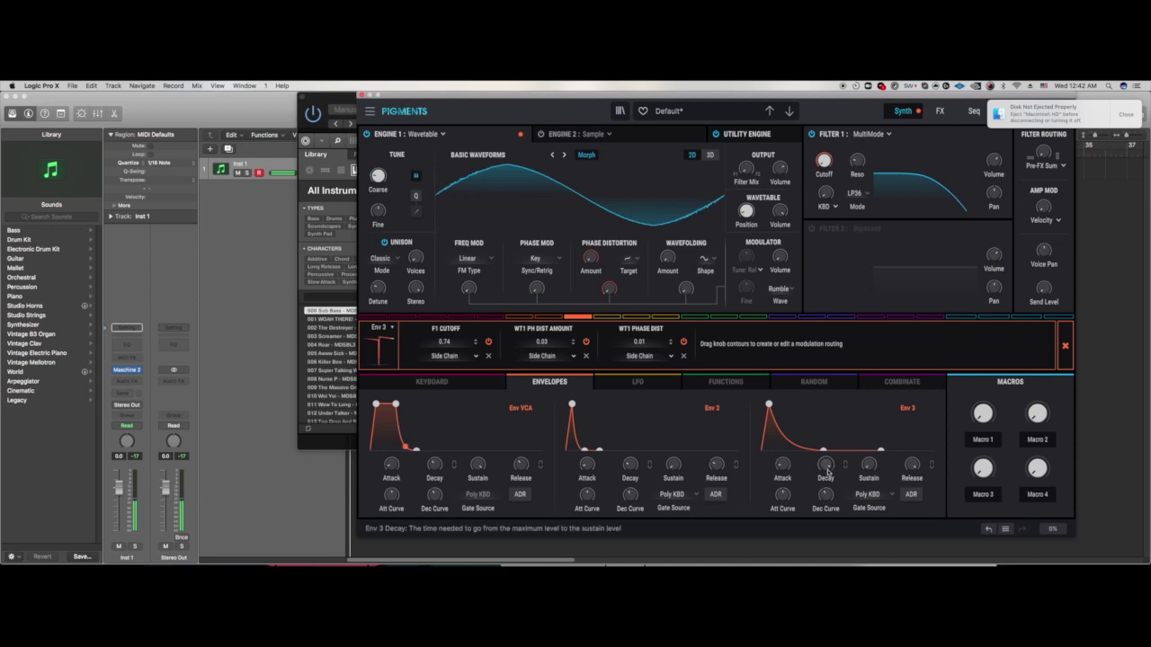
click(331, 435)
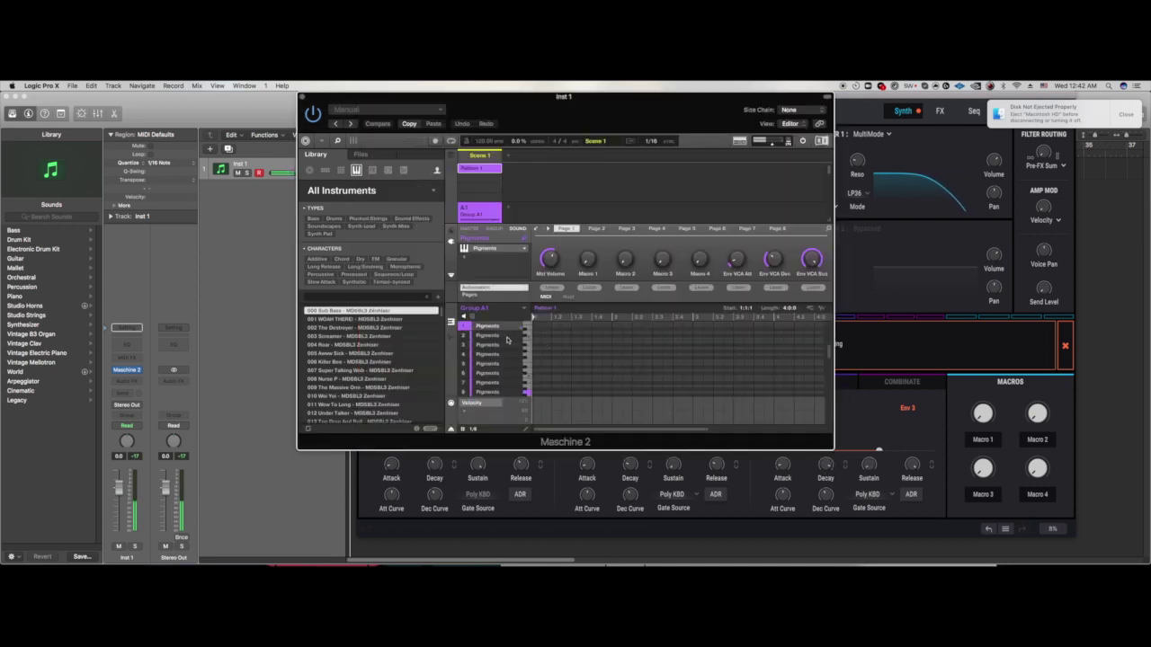
click(908, 99)
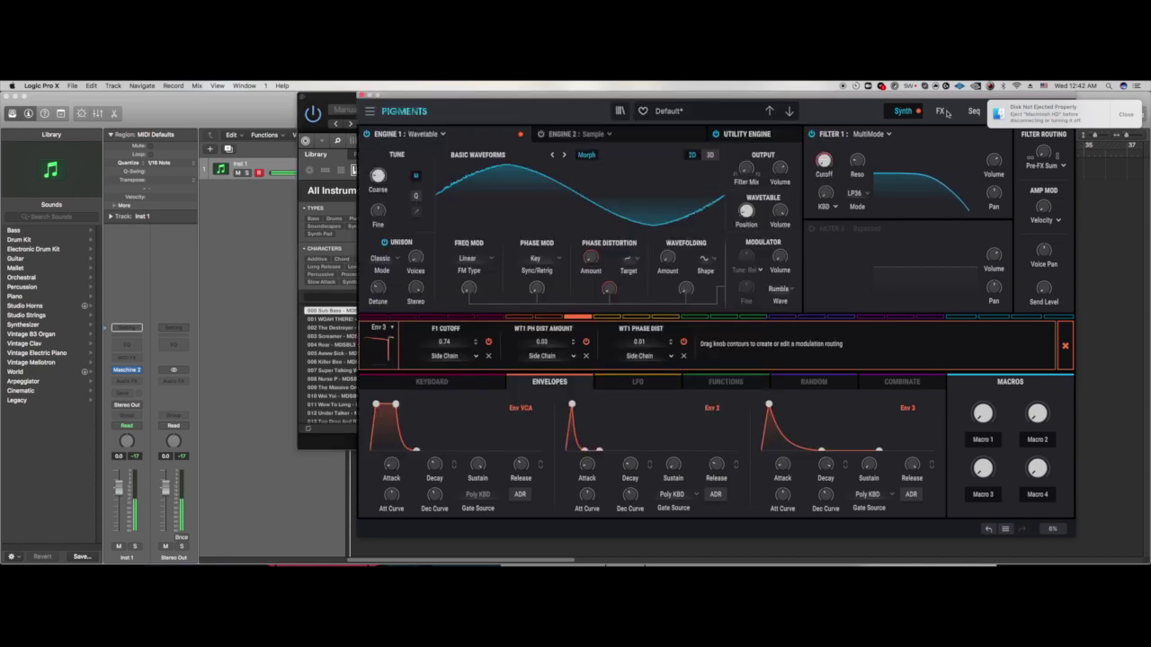
Step: Replace the Delay in FX A with Overdrive, raise its Drive and set its Dry/Wet to 20 %
click(940, 113)
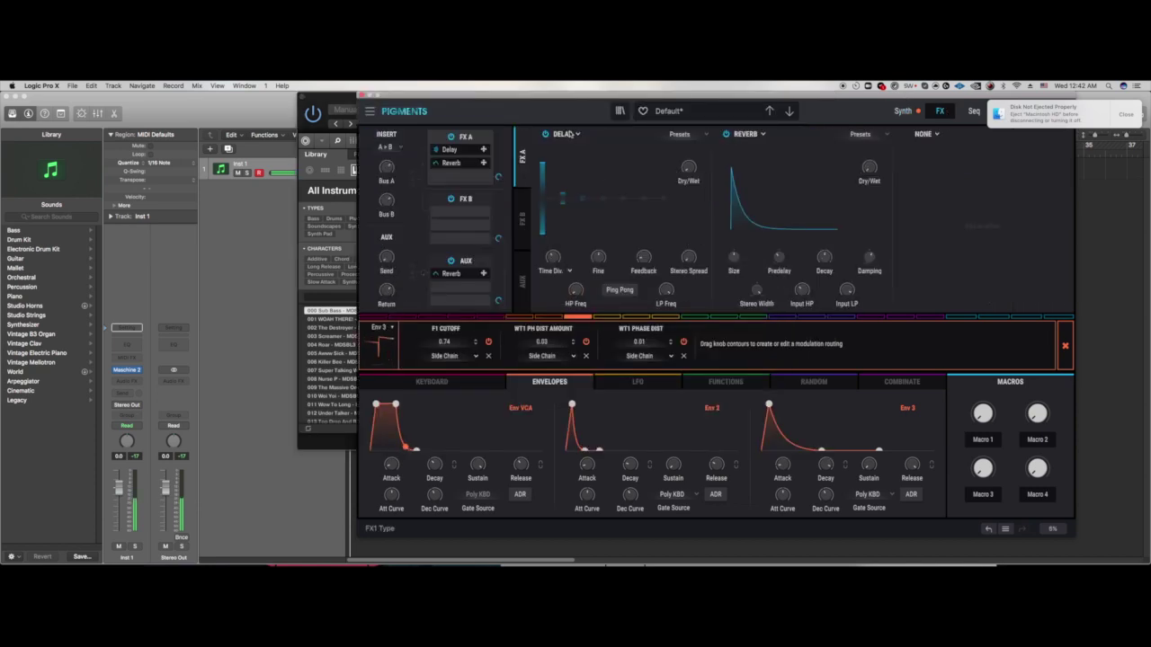
click(568, 134)
click(632, 227)
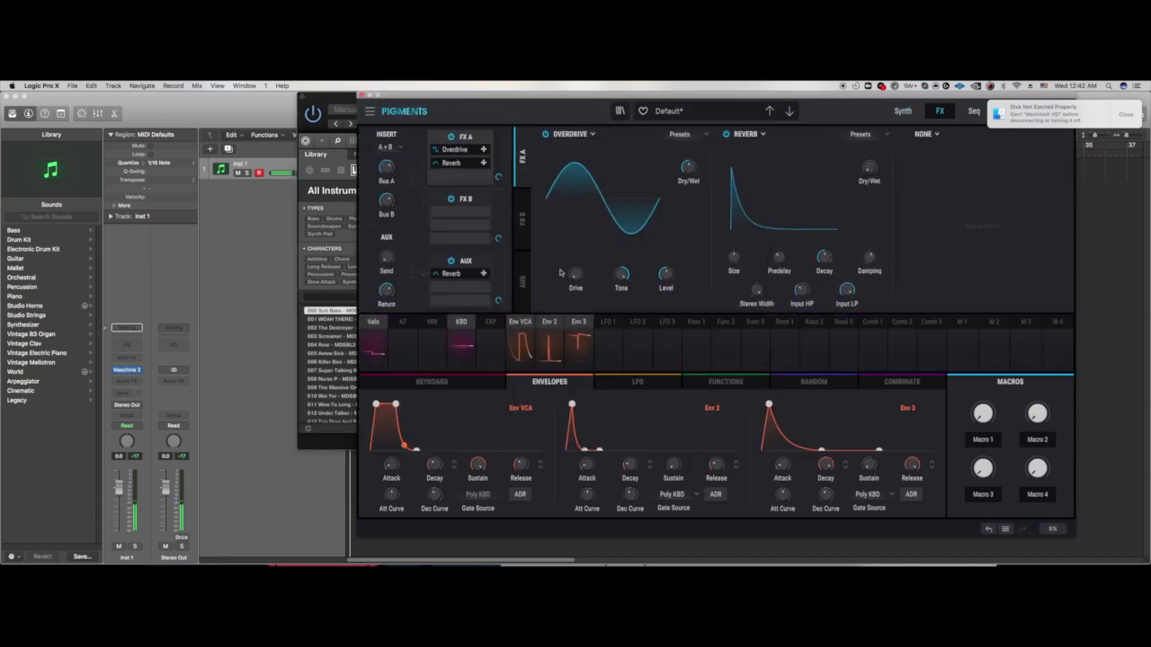
drag(575, 275, 586, 268)
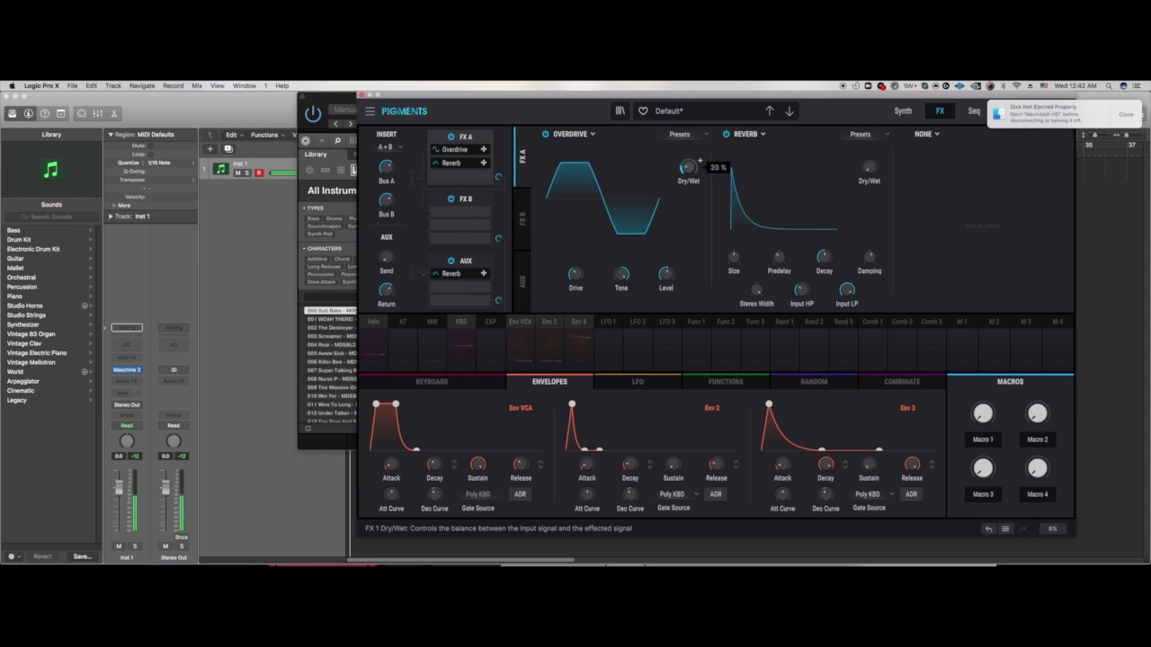
Step: Replace the Reverb in FX A with a Multiband compressor and raise its low and mid band thresholds
click(742, 135)
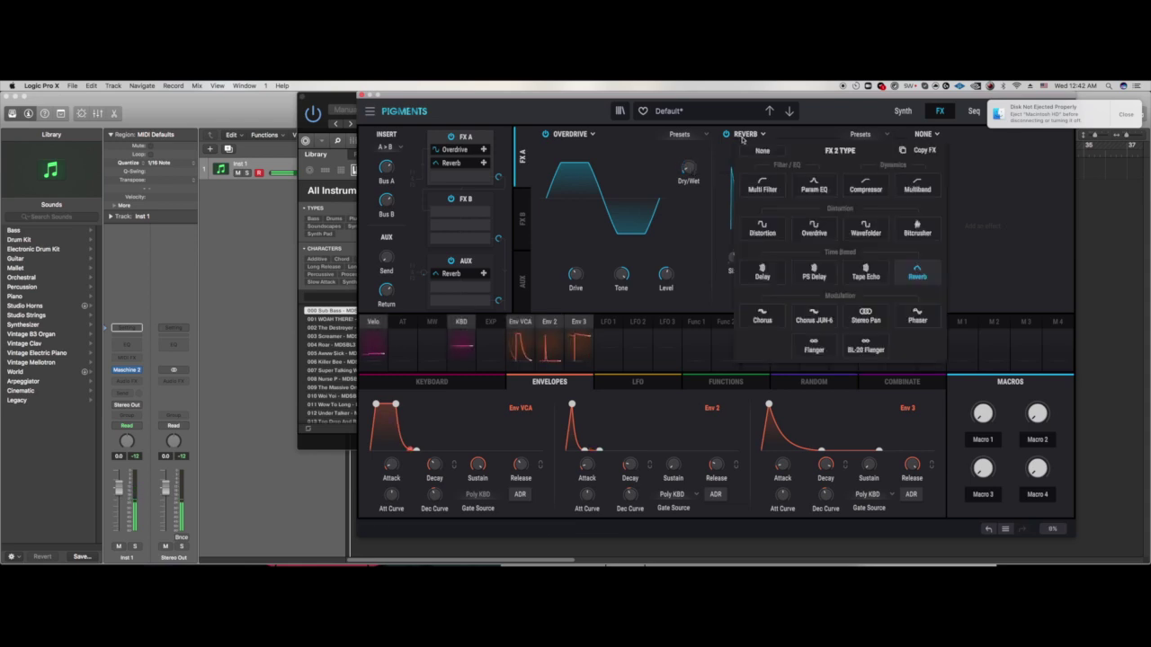
click(919, 188)
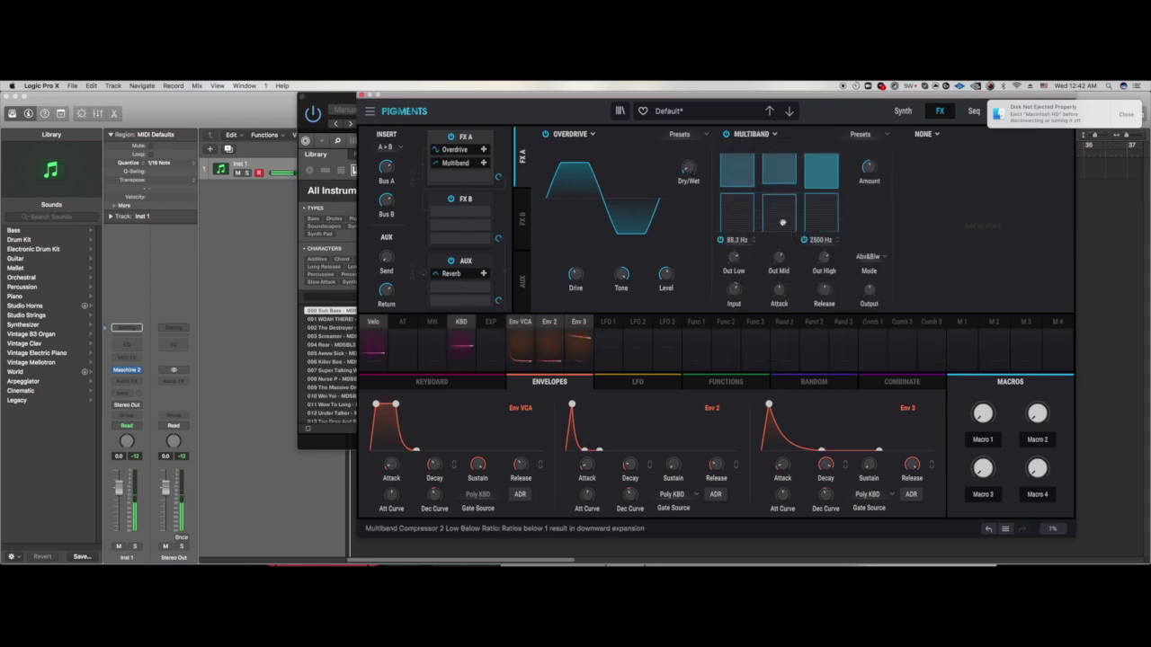
drag(821, 212, 736, 219)
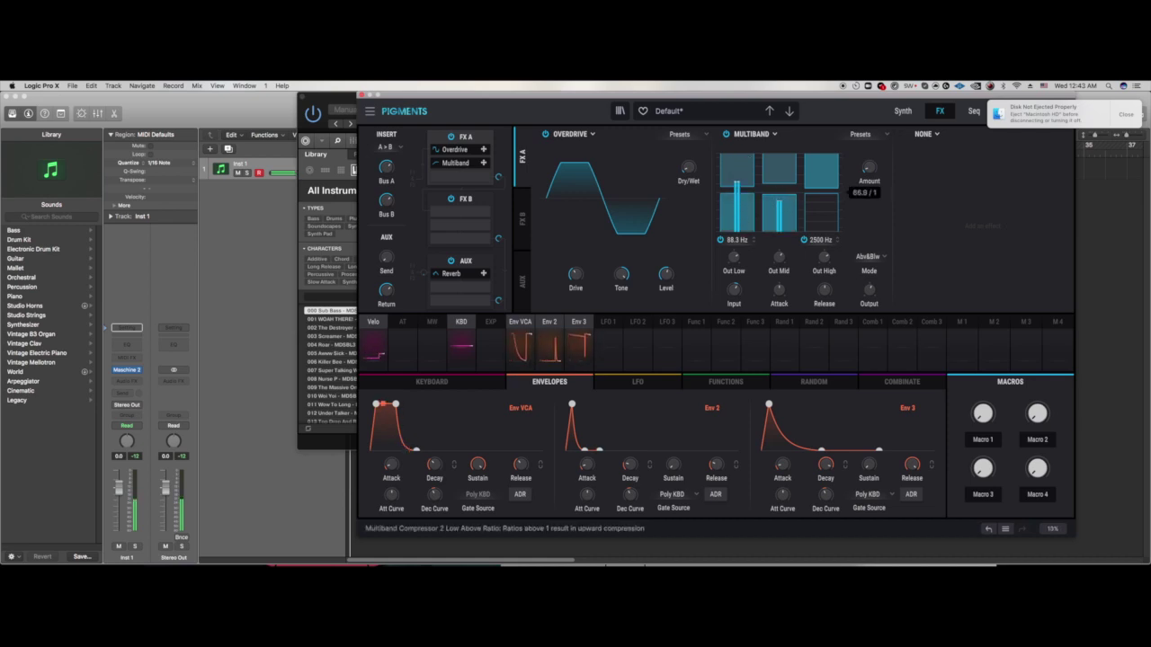
drag(741, 186, 780, 155)
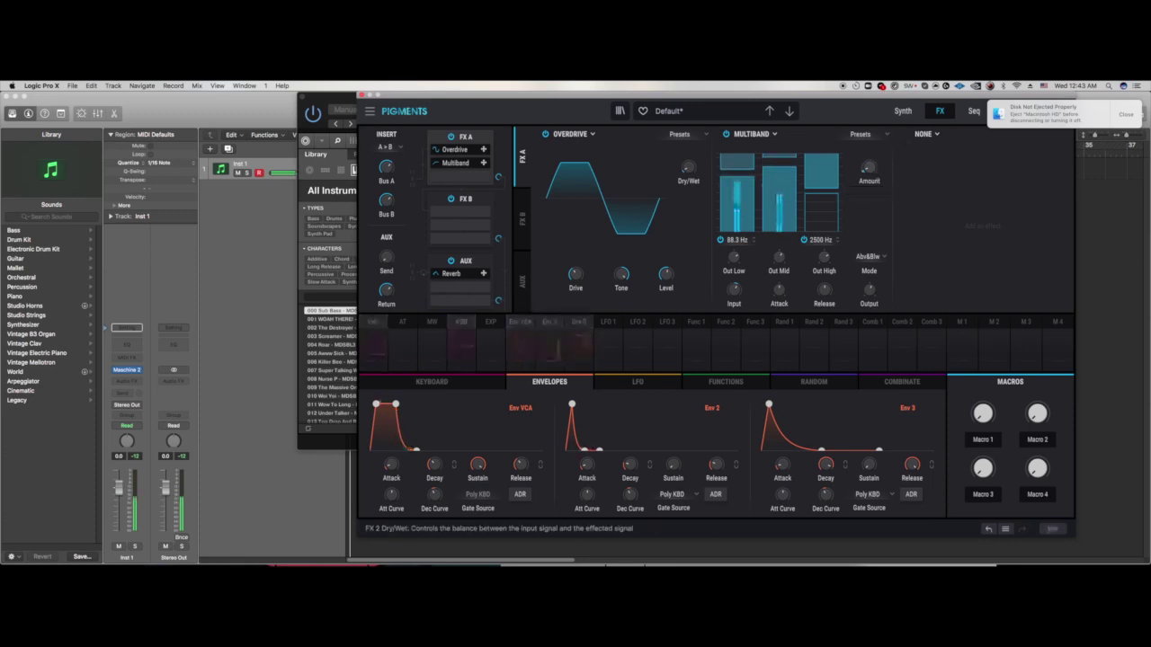
Step: Lower the Multiband's high band above threshold and reduce the Overdrive's Dry/Wet to 4 %
mouse_move(880, 163)
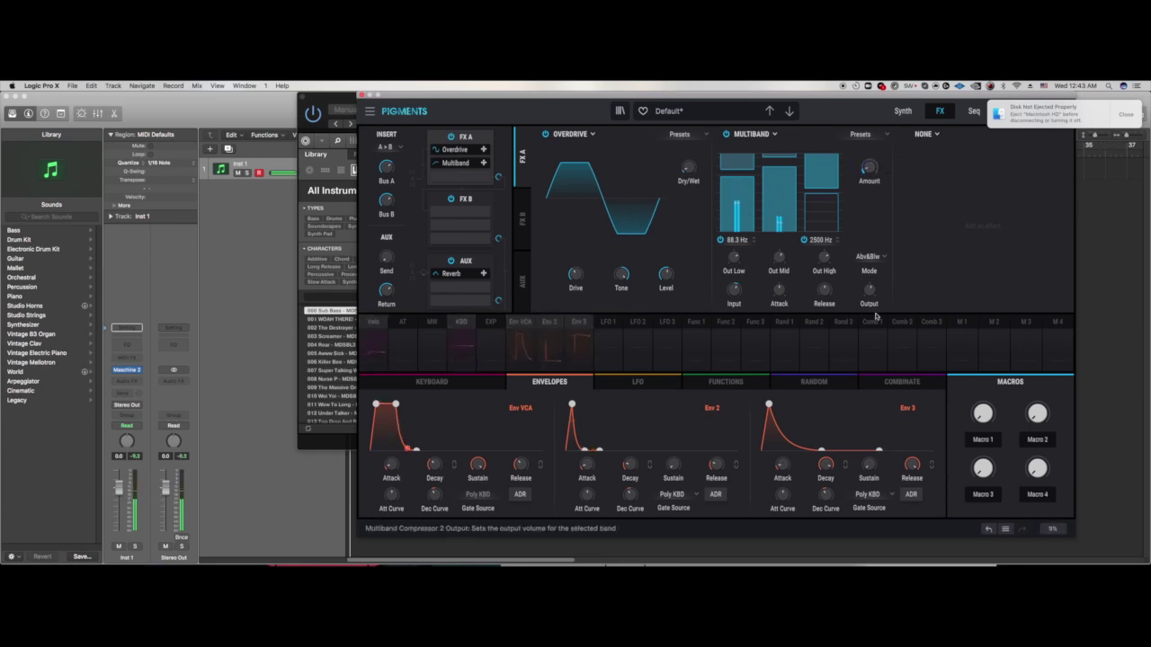
click(866, 257)
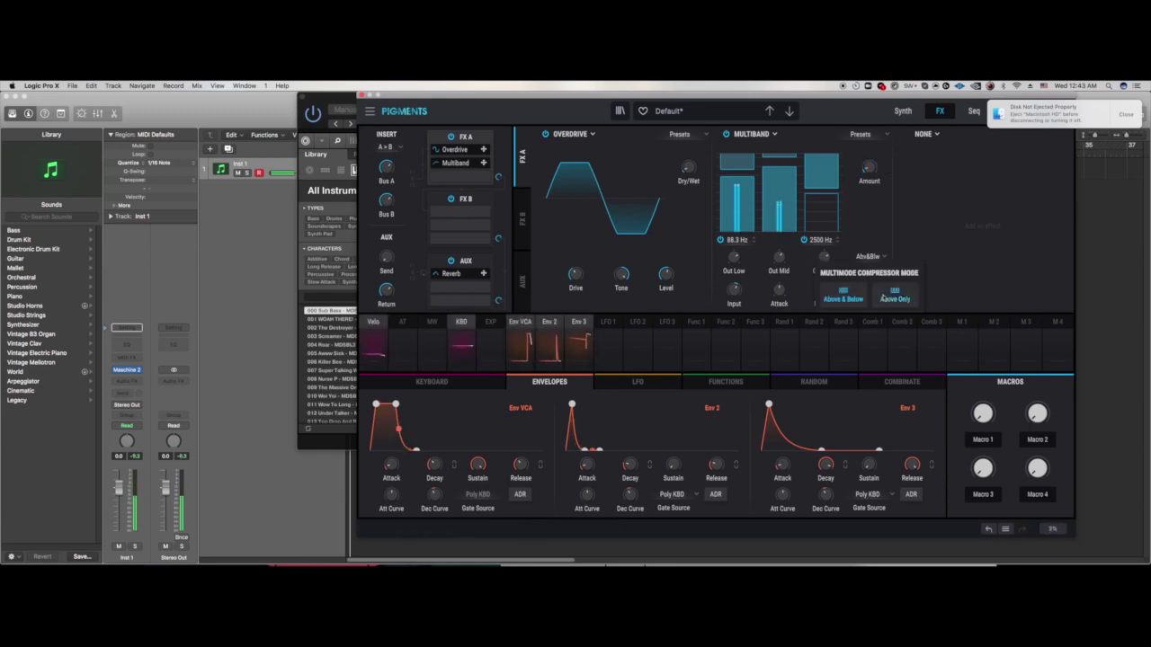
click(894, 216)
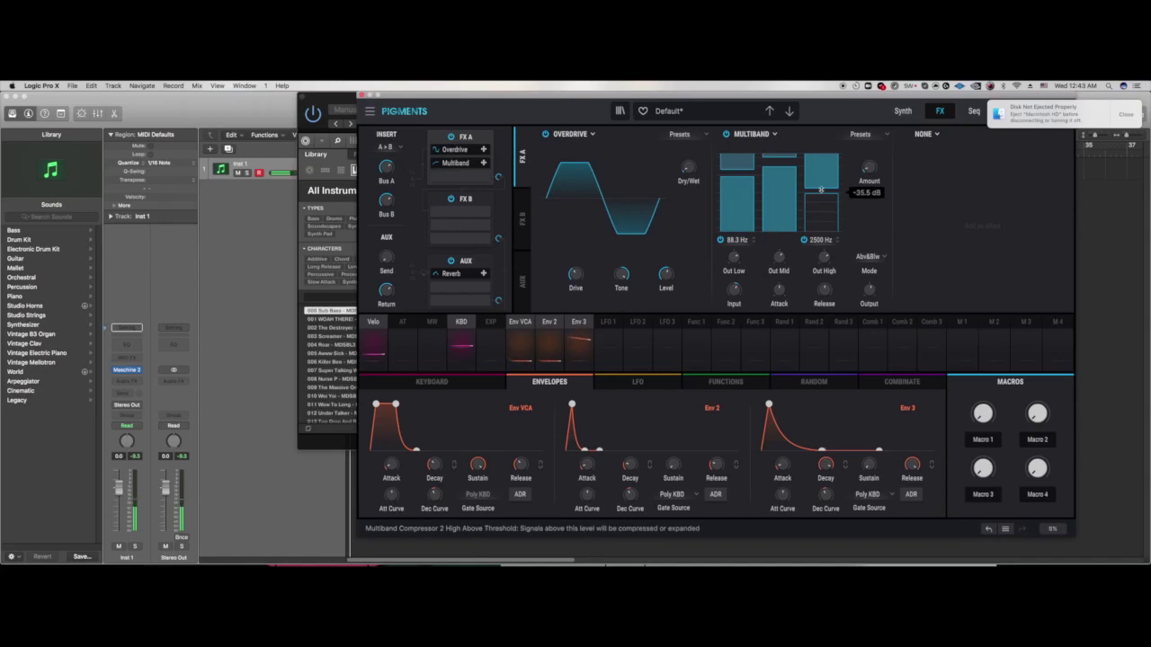
drag(871, 172, 871, 151)
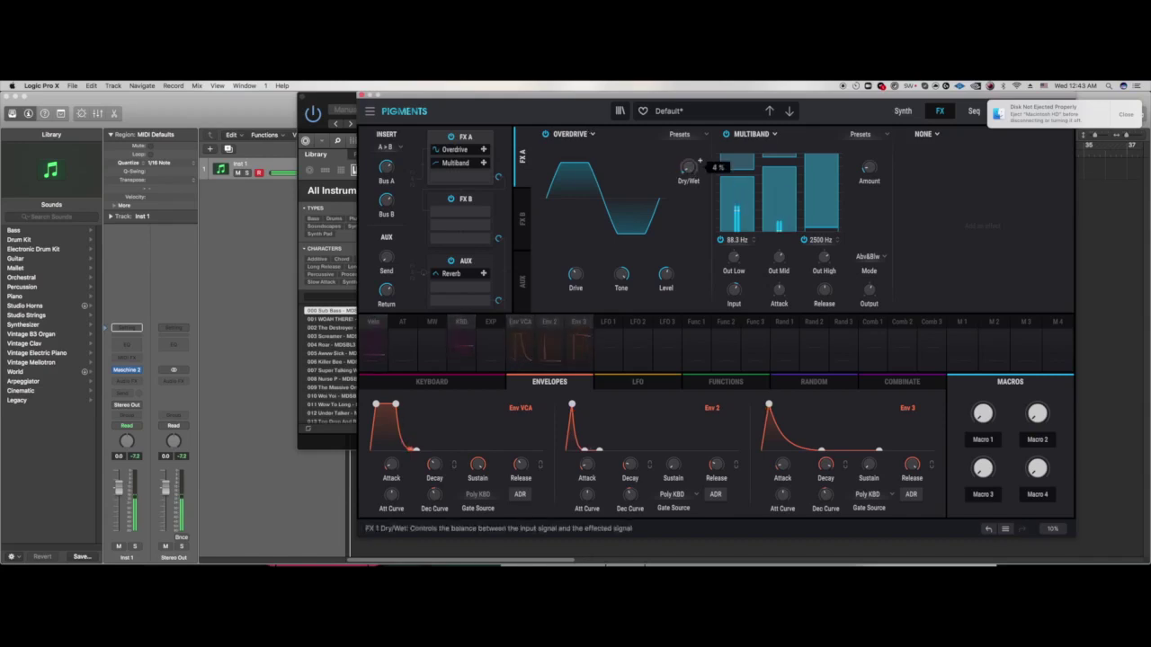
Step: Add a Multi Filter to the third FX A slot and lower its cutoff to 365 Hz
click(924, 136)
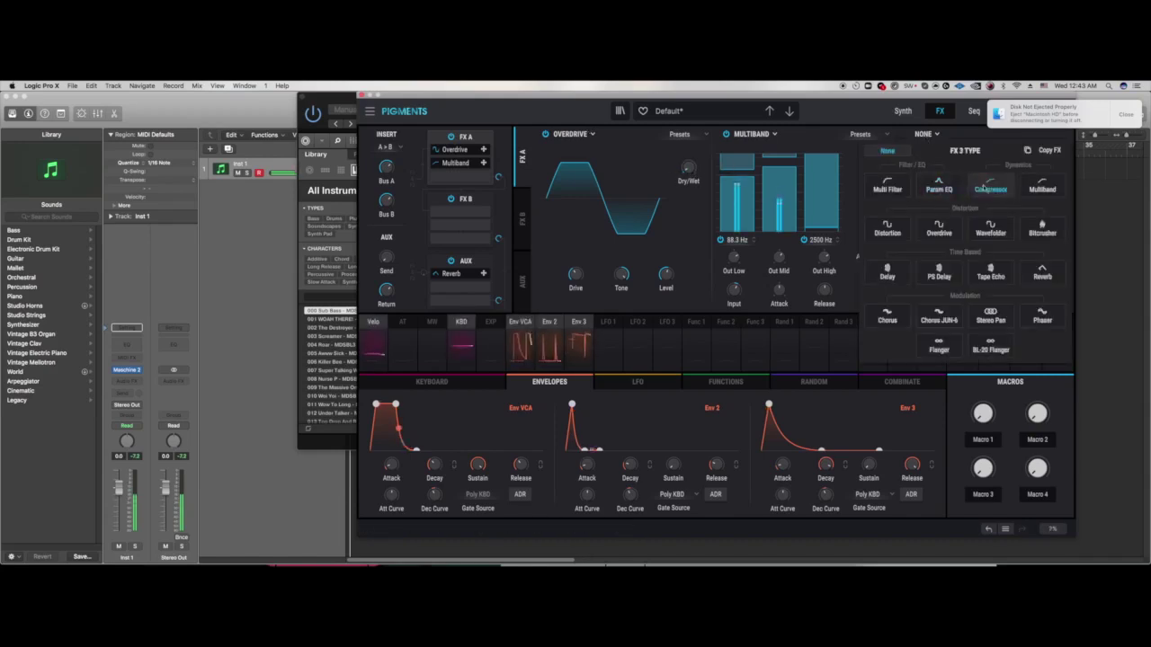
click(887, 187)
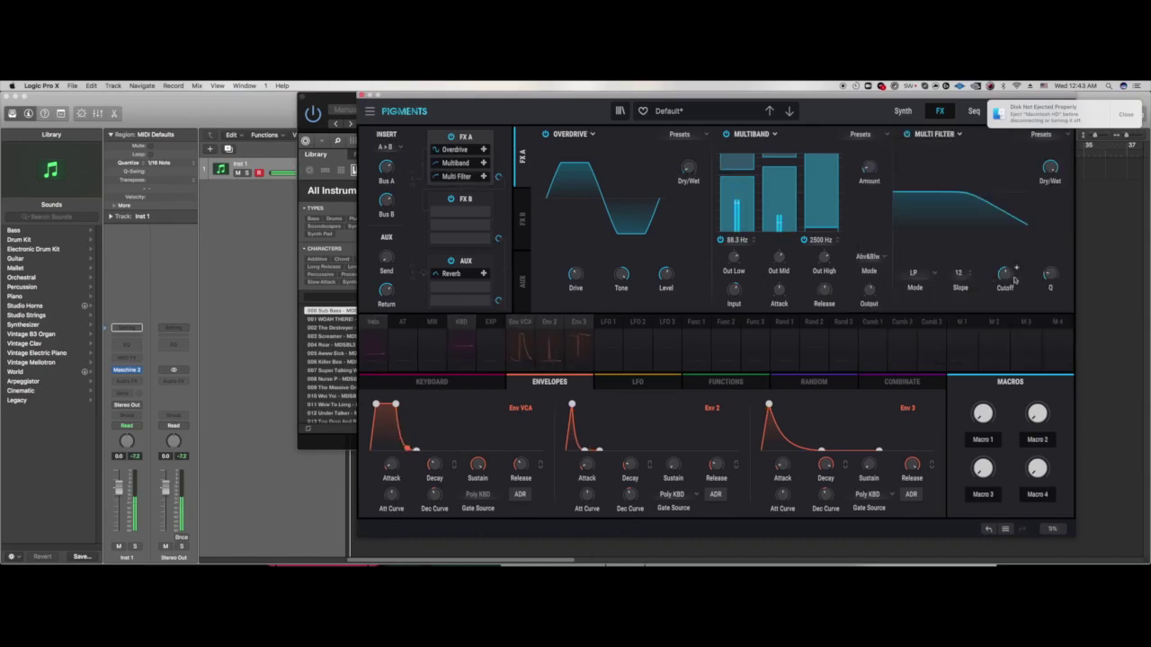
drag(1048, 277, 1003, 300)
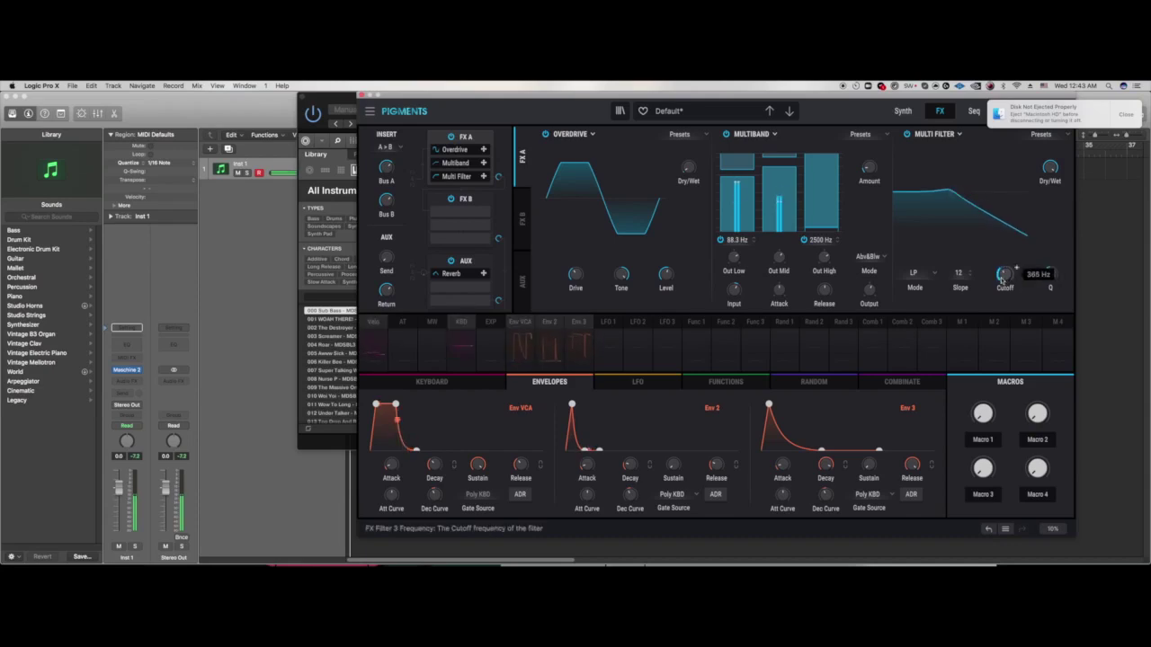
Step: Route Env 2 to the Multi Filter's cutoff with a modulation amount of 0.26
click(554, 328)
drag(1004, 273, 1004, 261)
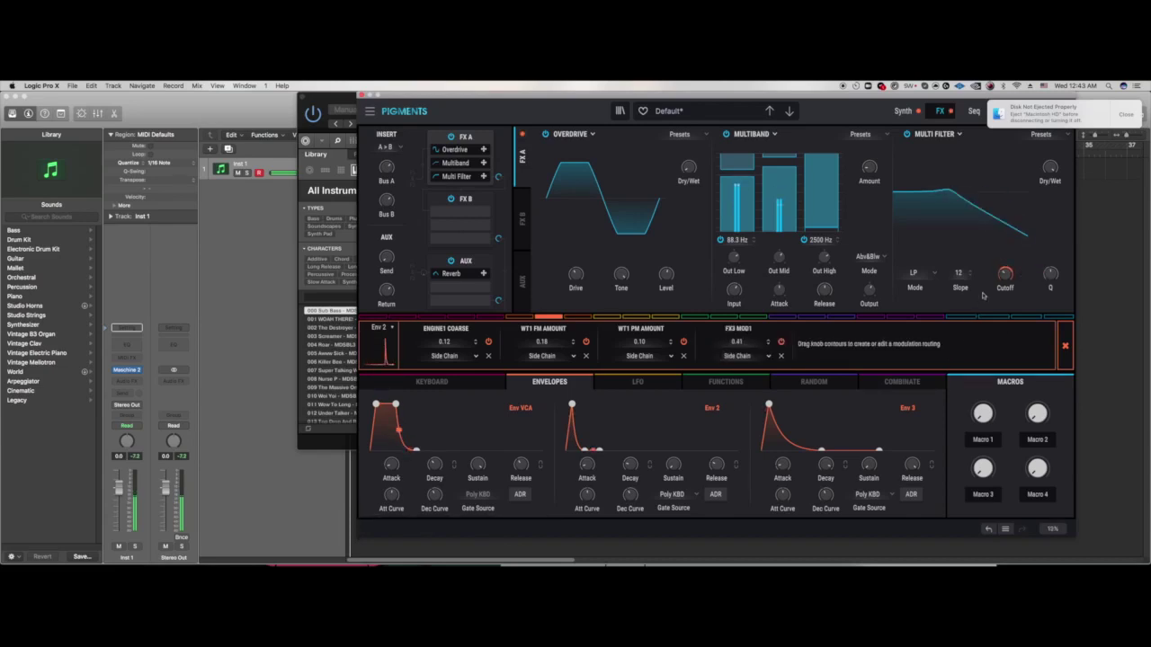
drag(1006, 267, 959, 282)
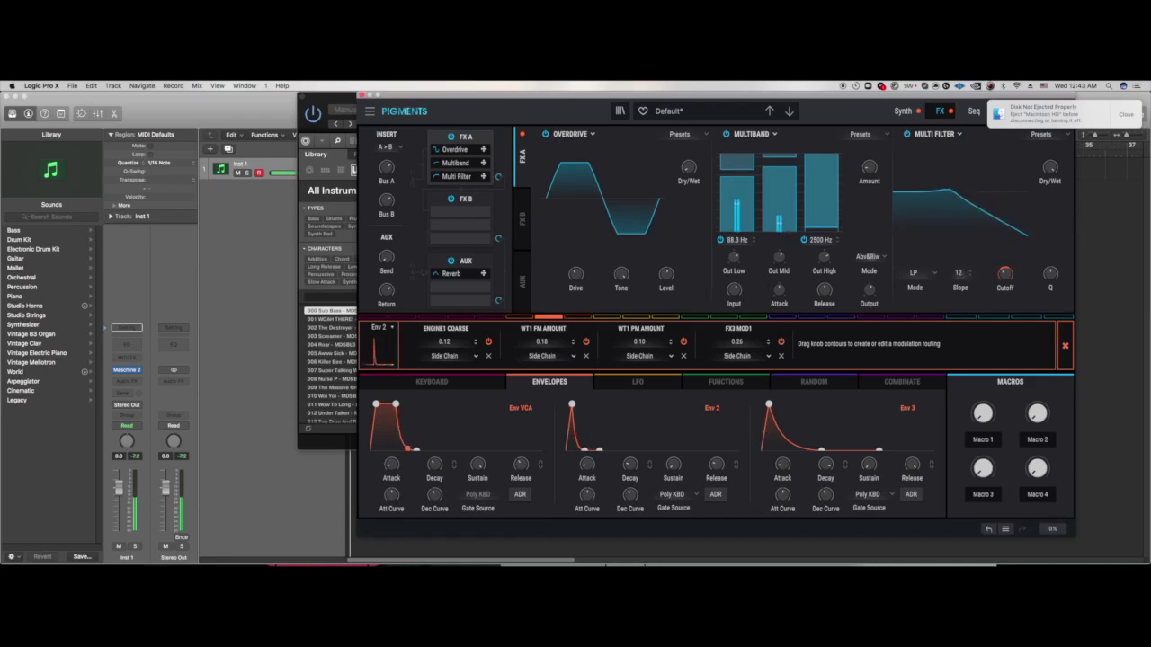
Step: Try the CombFB, CombFF, BP and HP modes on the Multi Filter, then return it to LP
click(919, 274)
click(921, 346)
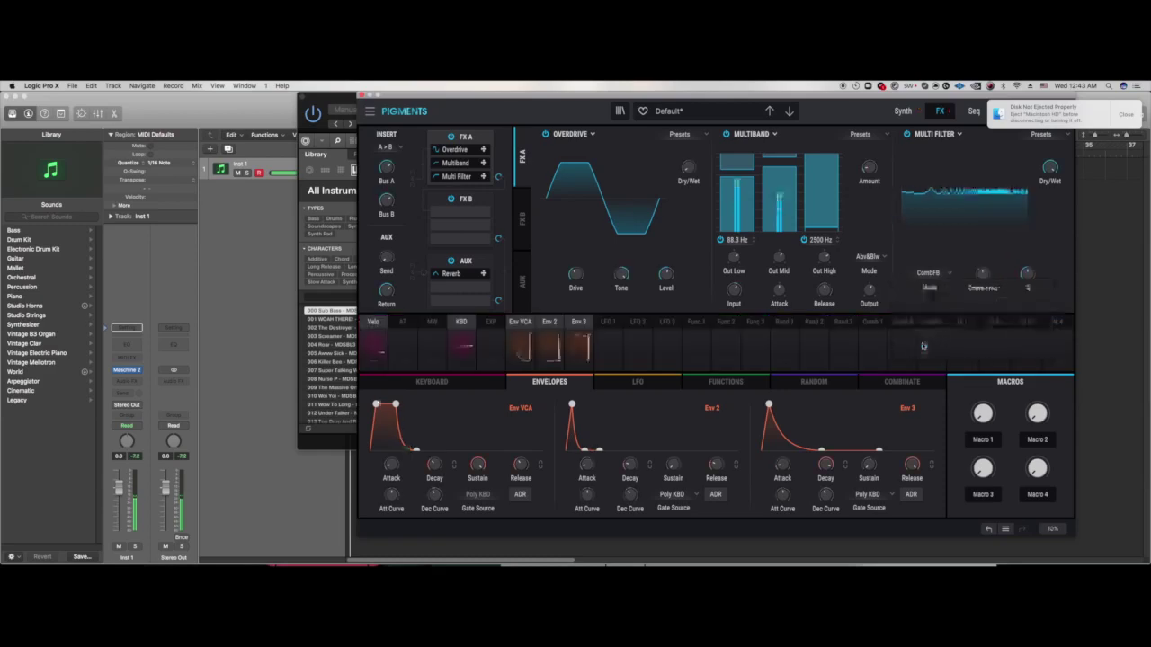
click(965, 344)
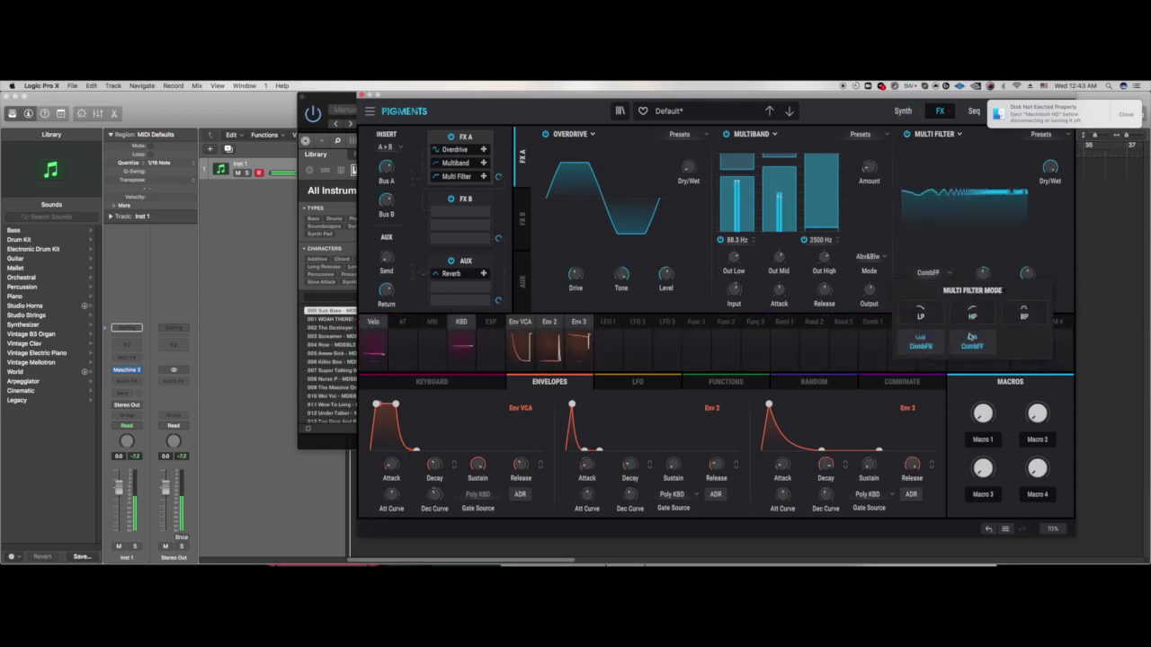
click(947, 273)
click(1023, 314)
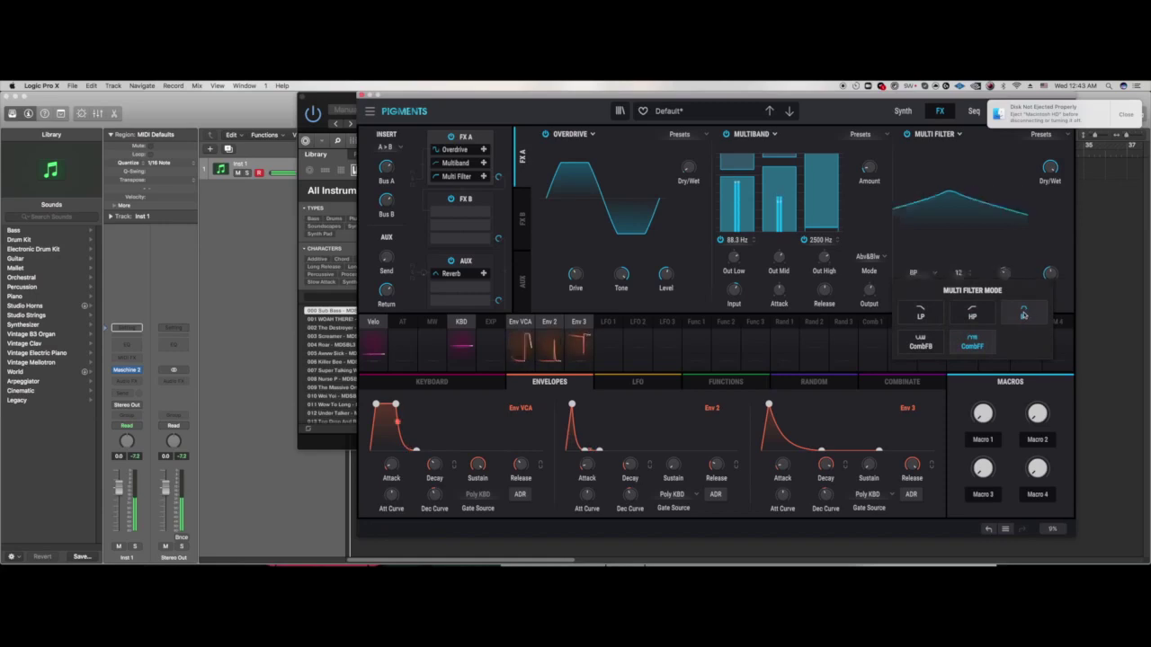
click(915, 272)
click(971, 313)
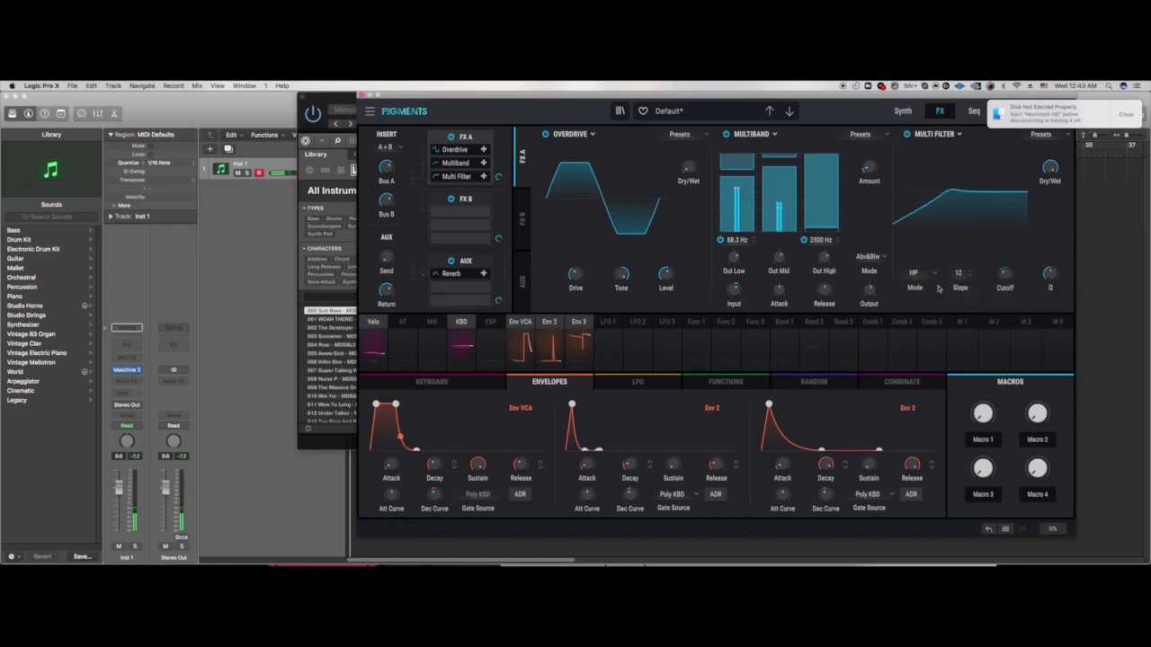
click(915, 273)
click(920, 315)
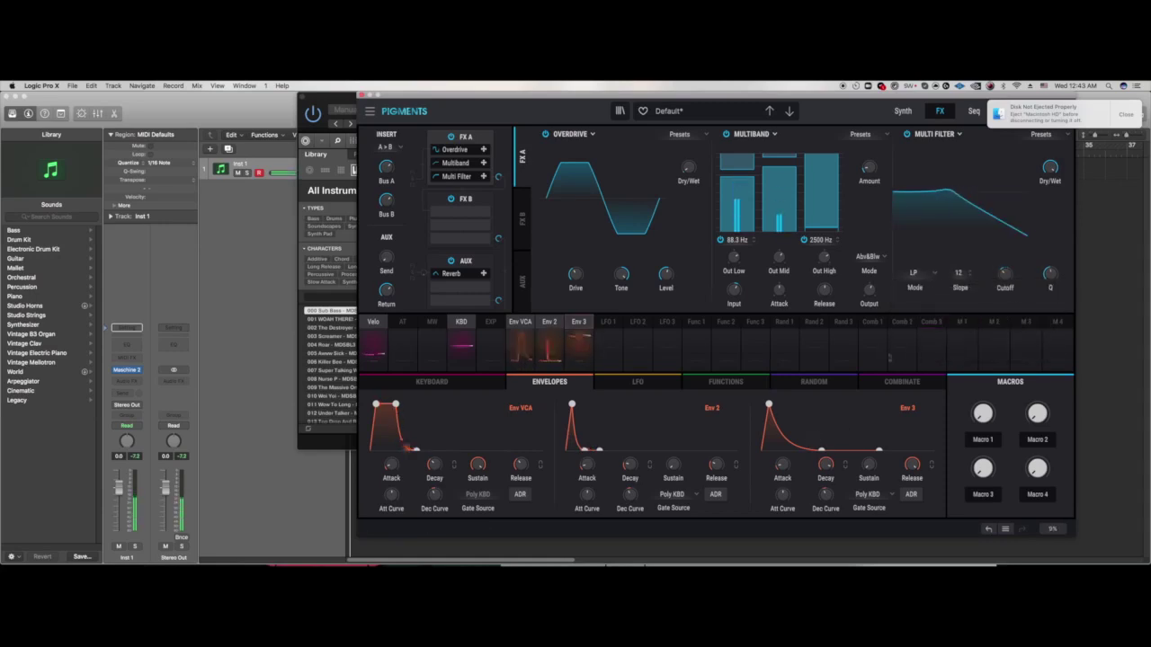
Step: Reduce Env 2's modulation of the Multi Filter cutoff to 0.06, set the slope to 36 and lower the Q
click(550, 341)
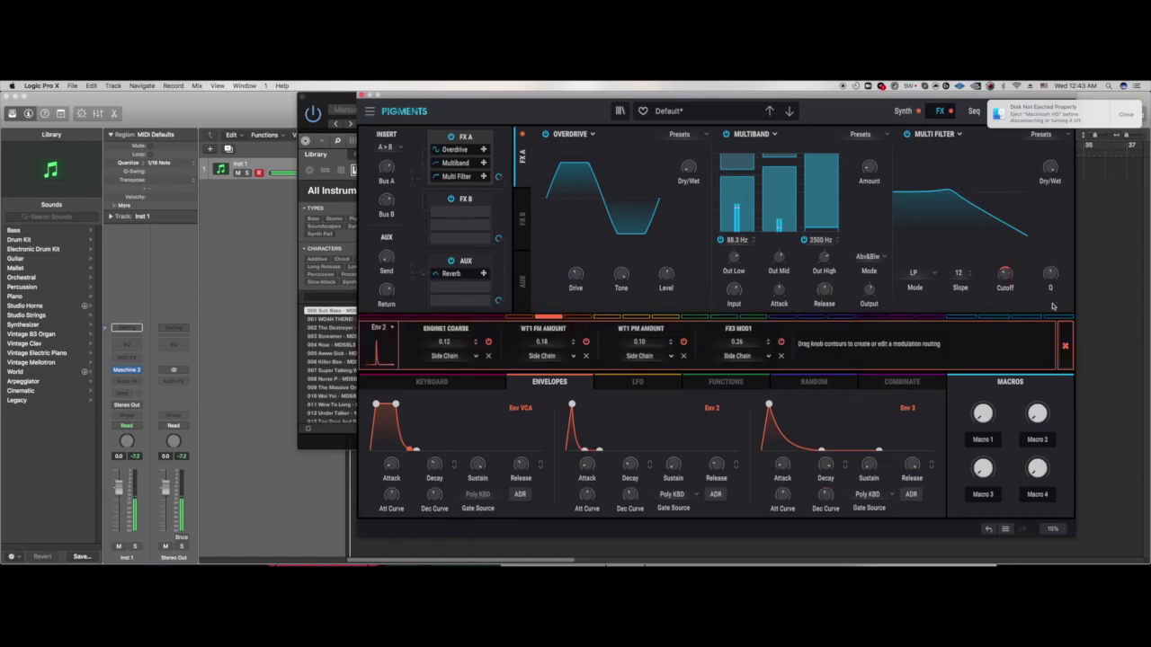
drag(1007, 270, 1007, 290)
click(962, 272)
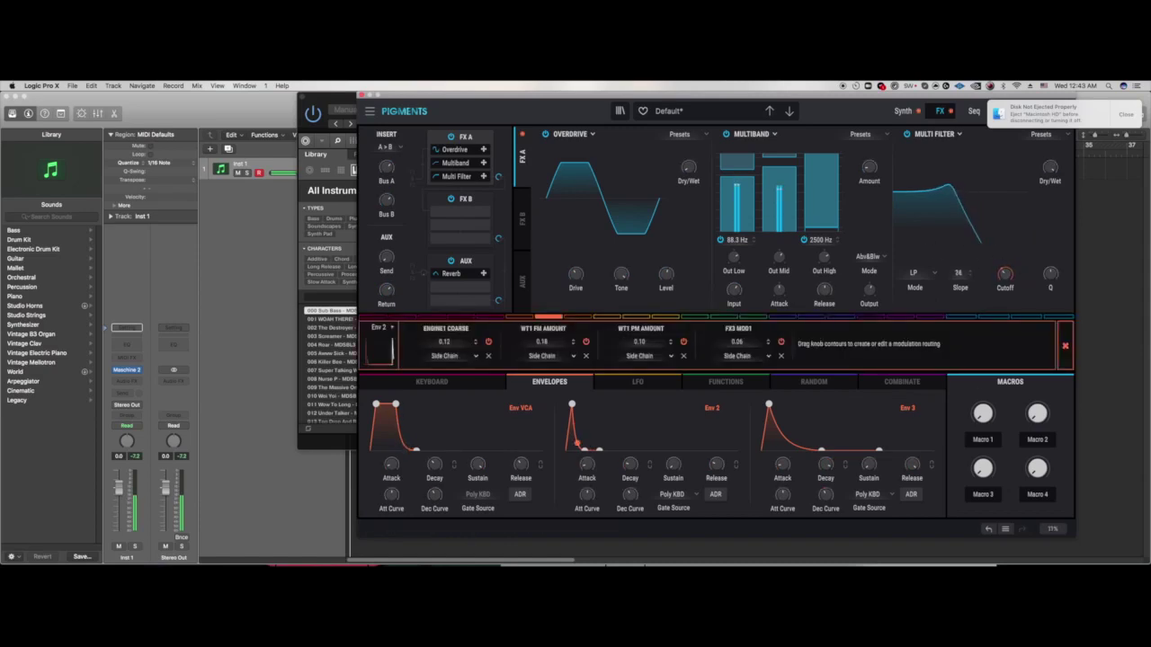
drag(1050, 277, 1050, 290)
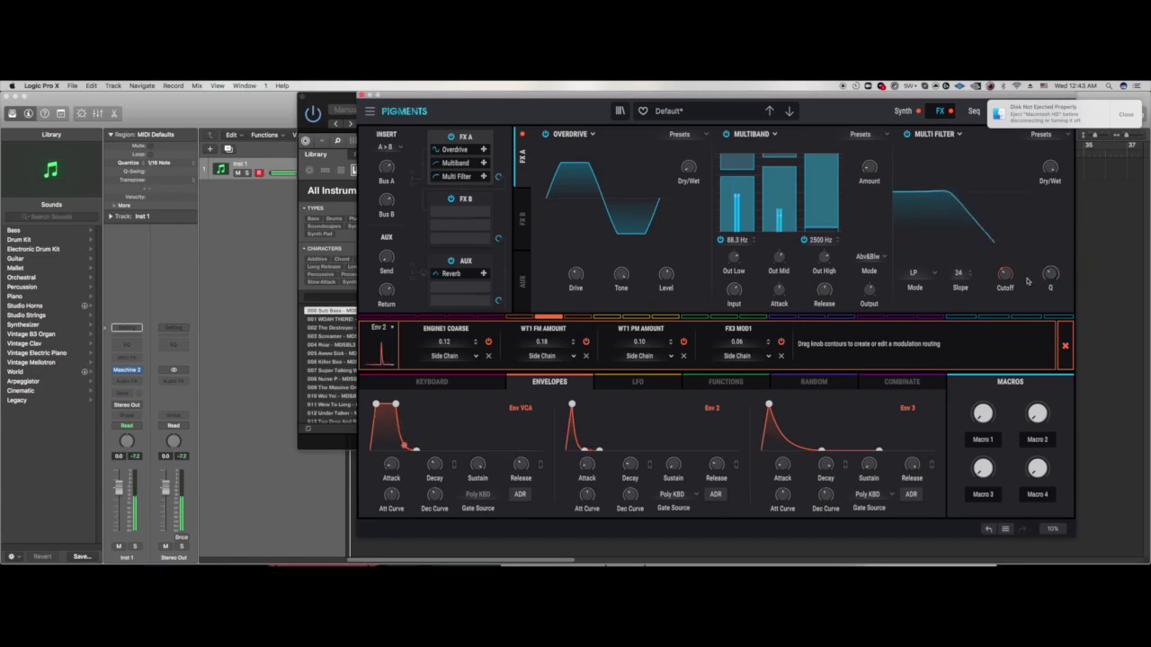
click(958, 273)
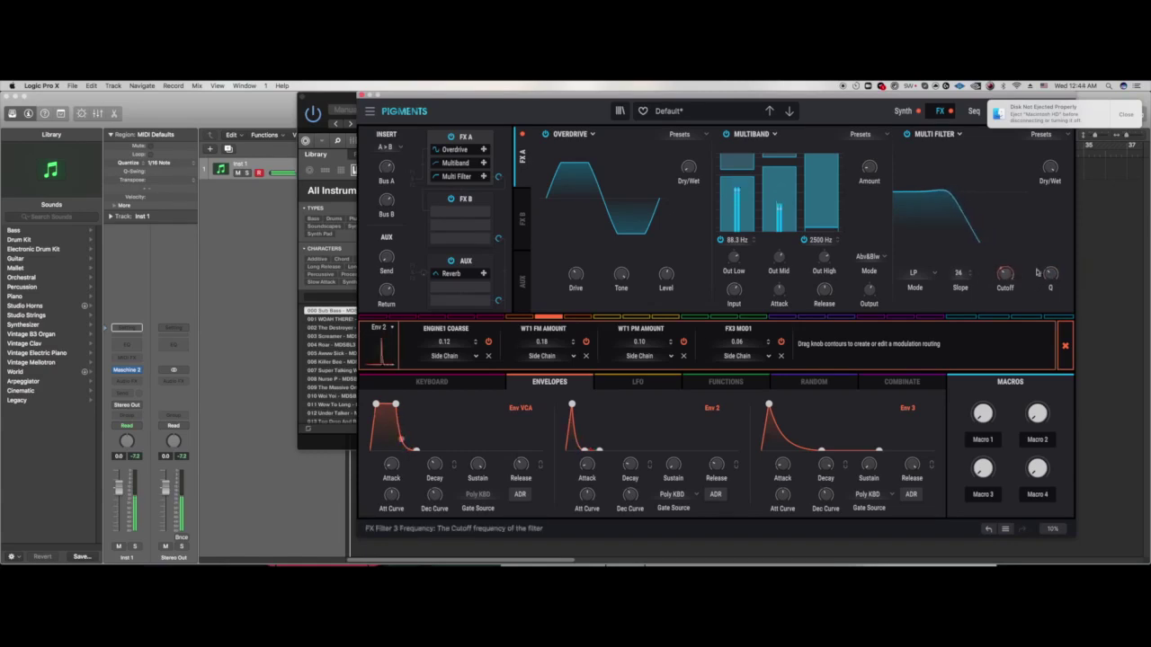
drag(1050, 273, 1050, 277)
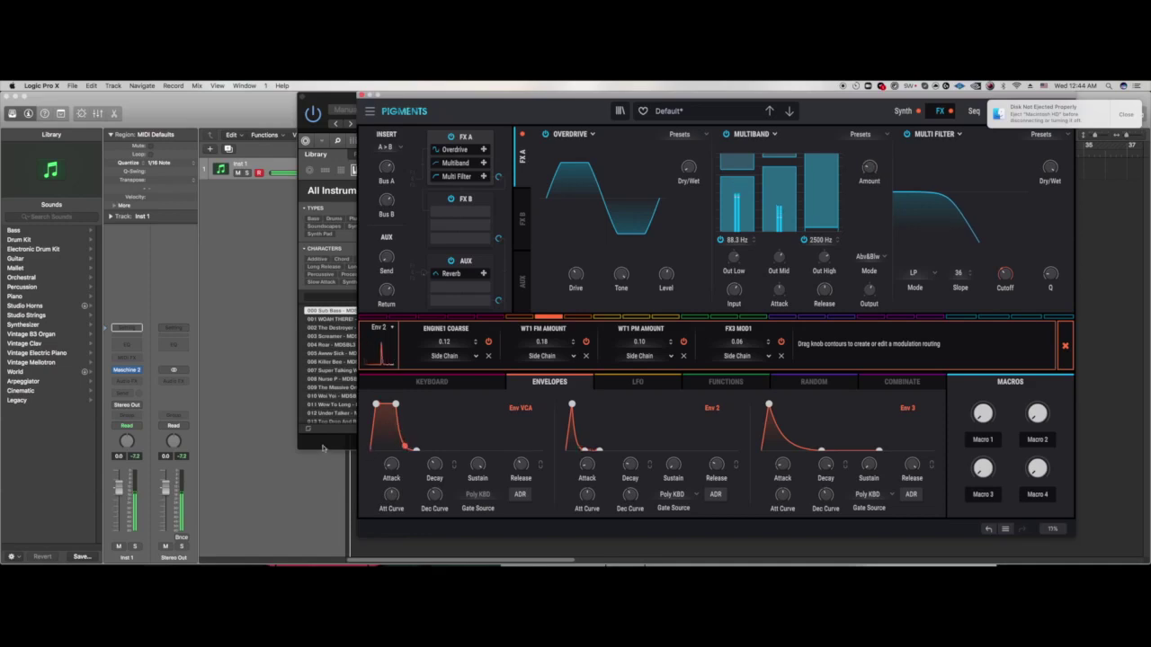
Step: In Maschine, select the second Pigments sound, shorten the pattern to 1:0:0 and open that sound's Pigments editor
click(329, 399)
click(496, 335)
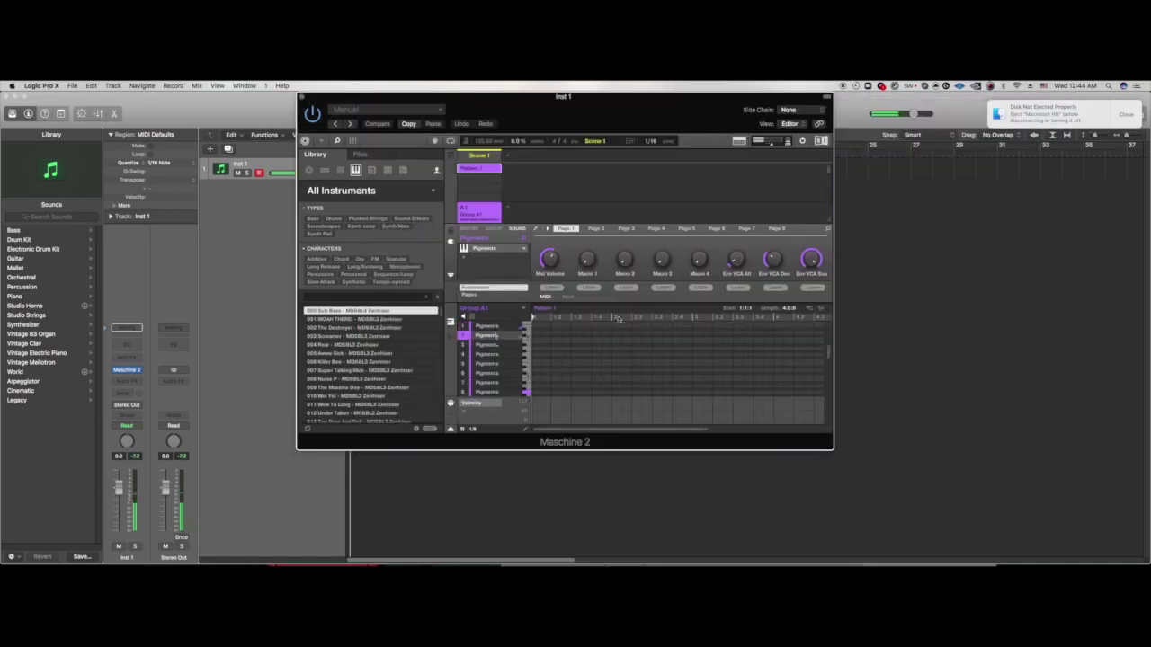
drag(785, 310, 785, 351)
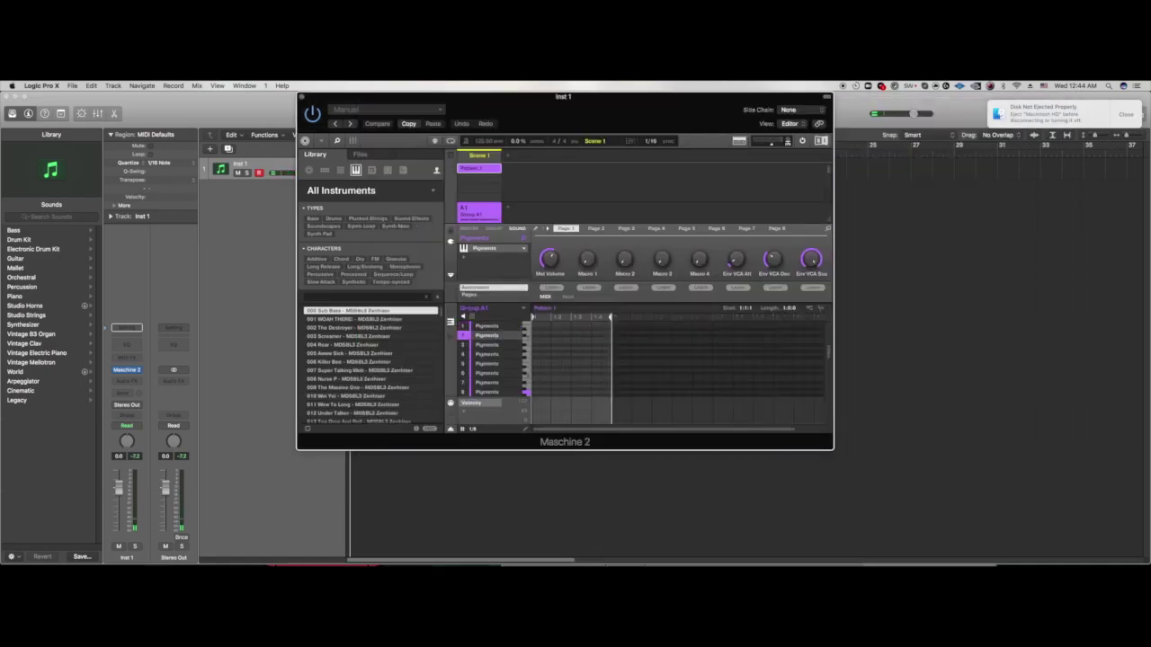
click(537, 229)
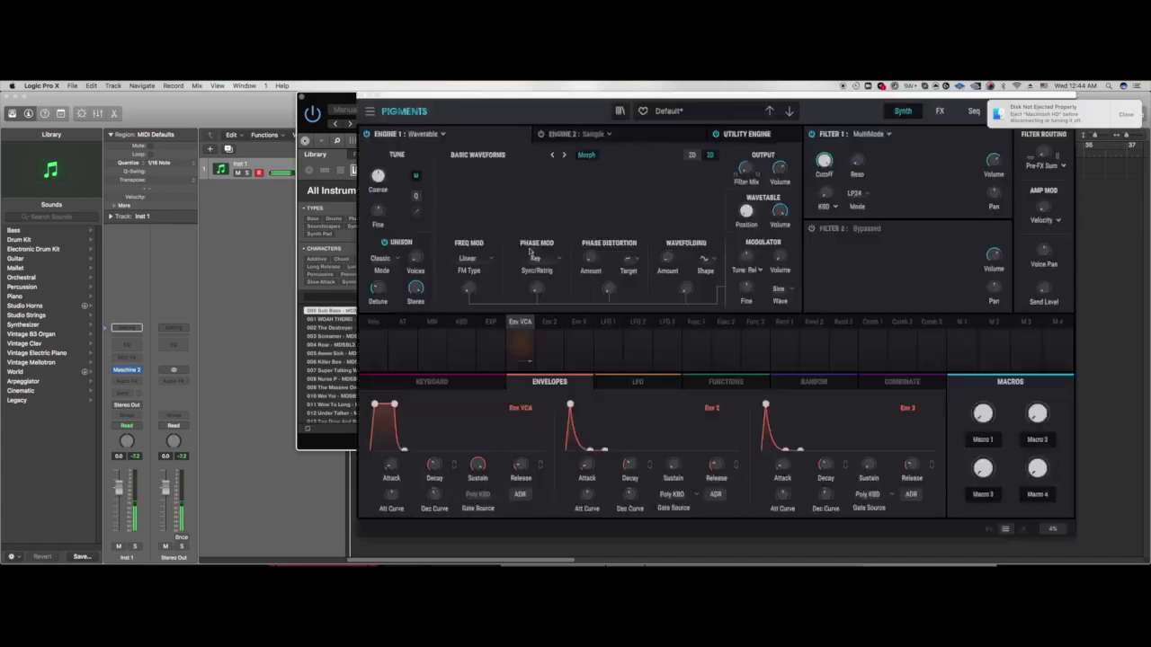
Step: Lower Engine 1's coarse tuning to -35 semitones, then zero Env VCA's attack and sustain and Env 2's attack
mouse_move(388, 170)
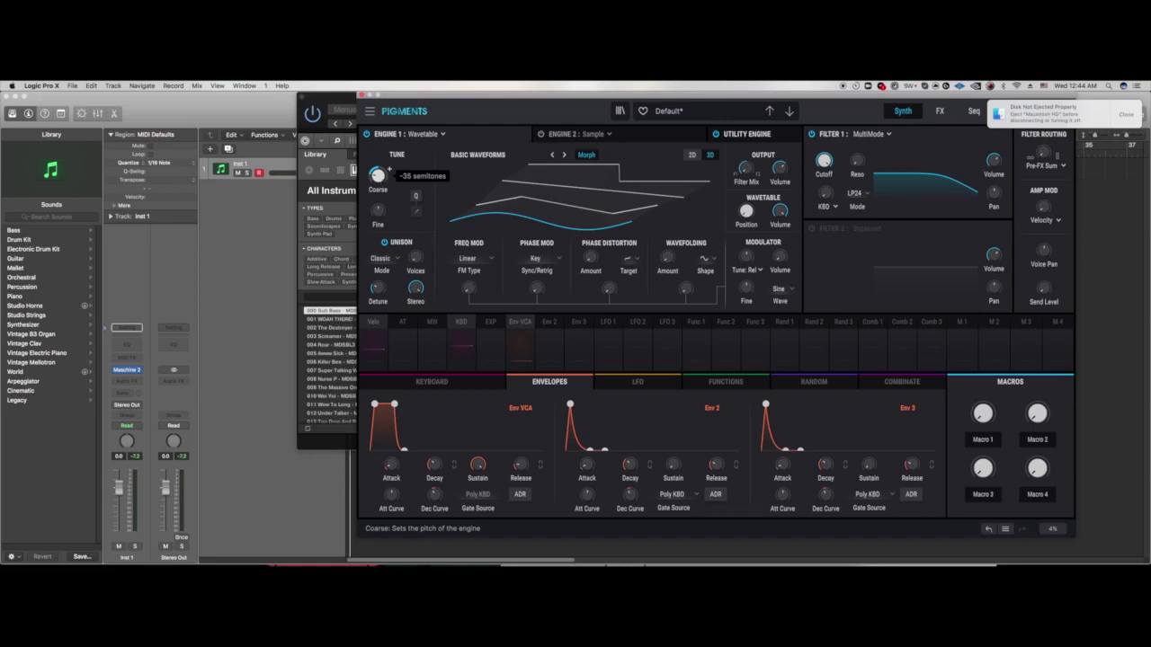
drag(395, 466, 396, 486)
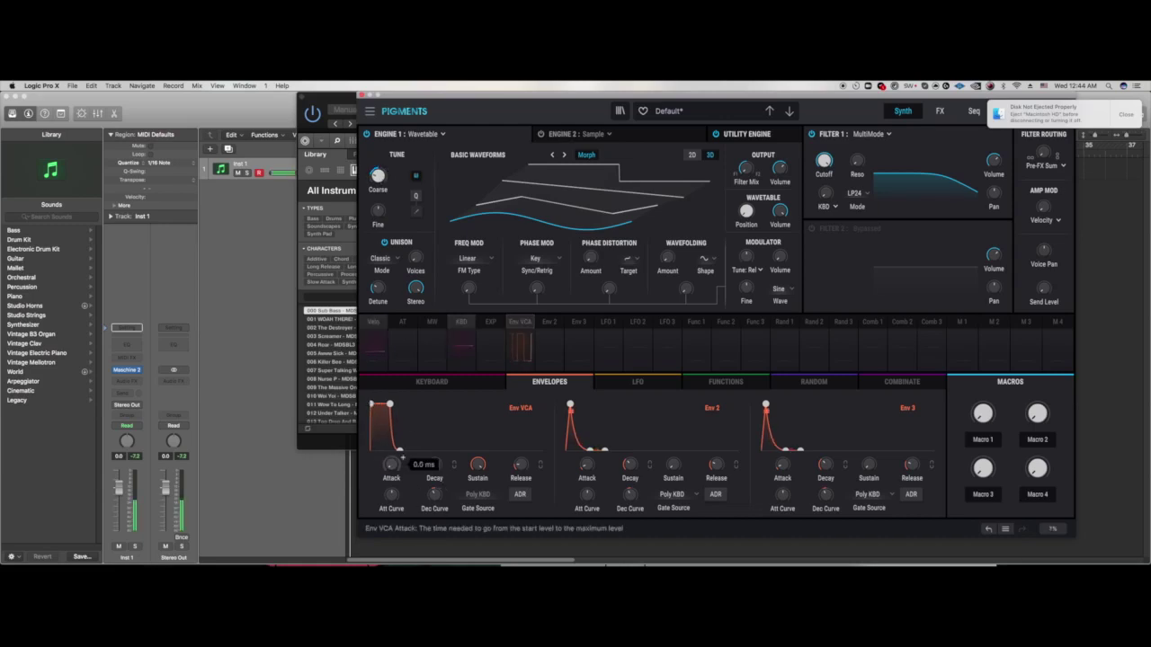
drag(466, 461, 586, 485)
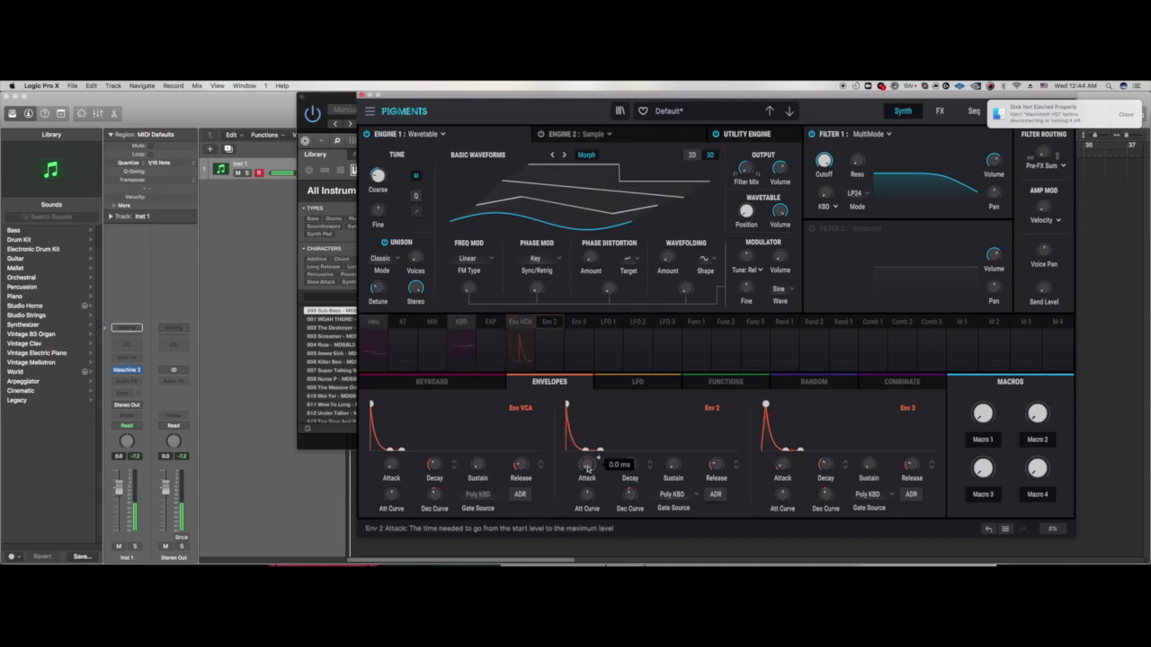
Step: Route Env 2 to Engine 1's coarse tuning with an amount of 0.24 and shorten Env 2's decay to about 113 ms
click(555, 320)
drag(381, 176, 381, 172)
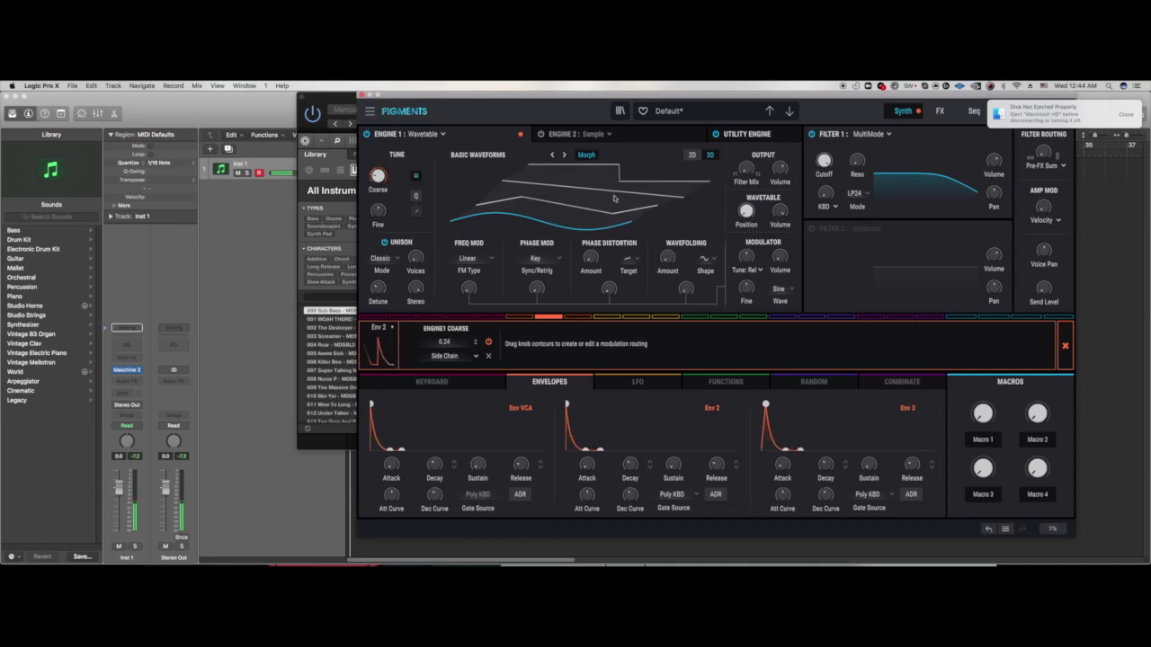
drag(632, 466, 632, 472)
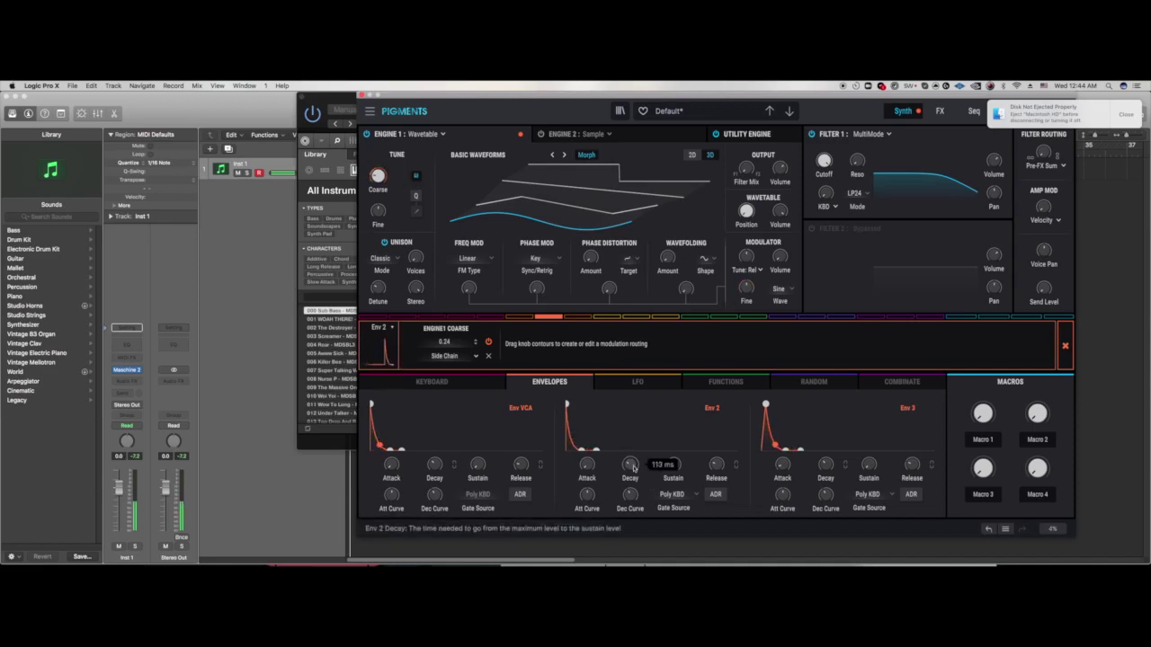
Step: Replace the Delay in FX A with a Compressor, adjusting its attack and lowering its threshold
click(940, 112)
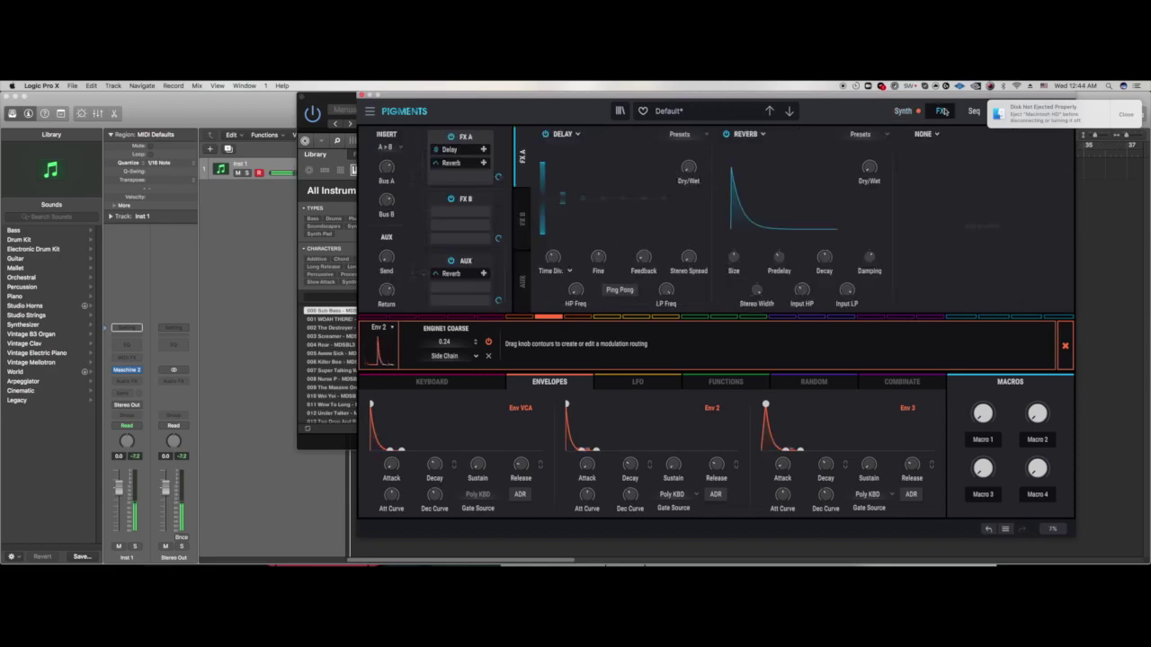
click(564, 134)
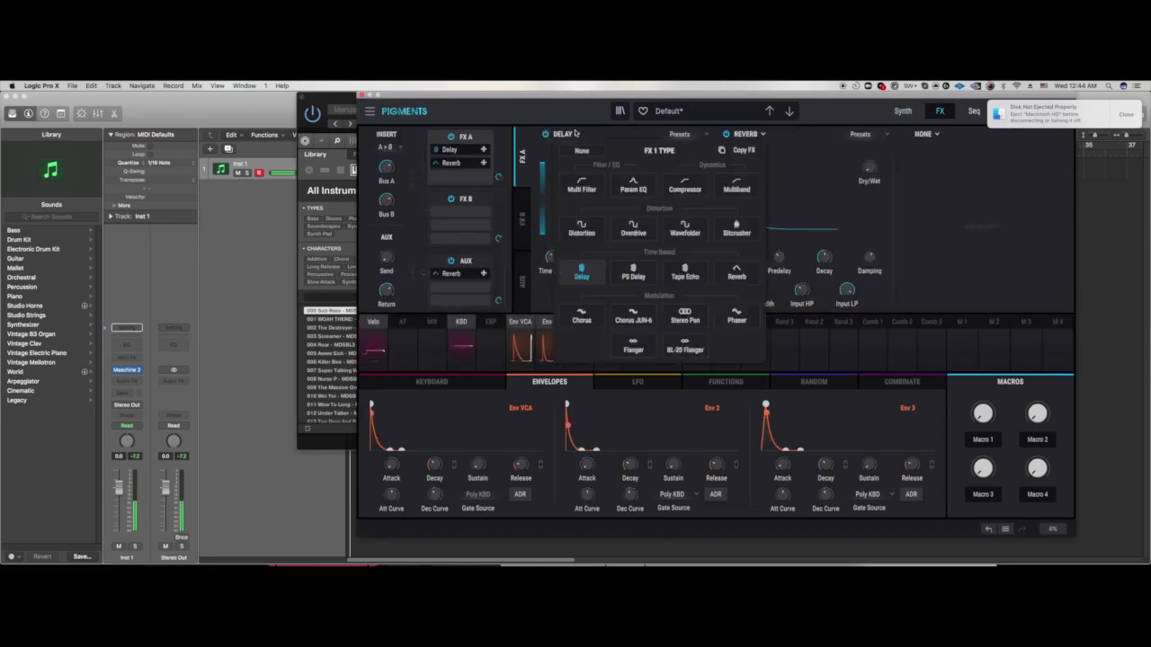
click(685, 186)
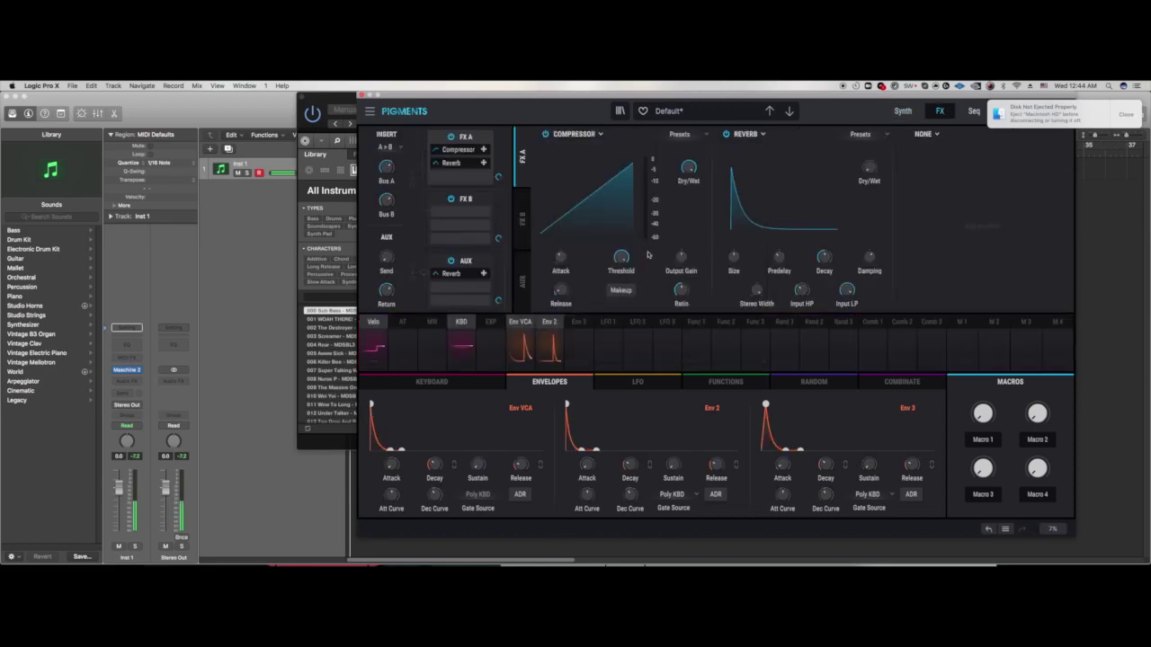
mouse_move(560, 258)
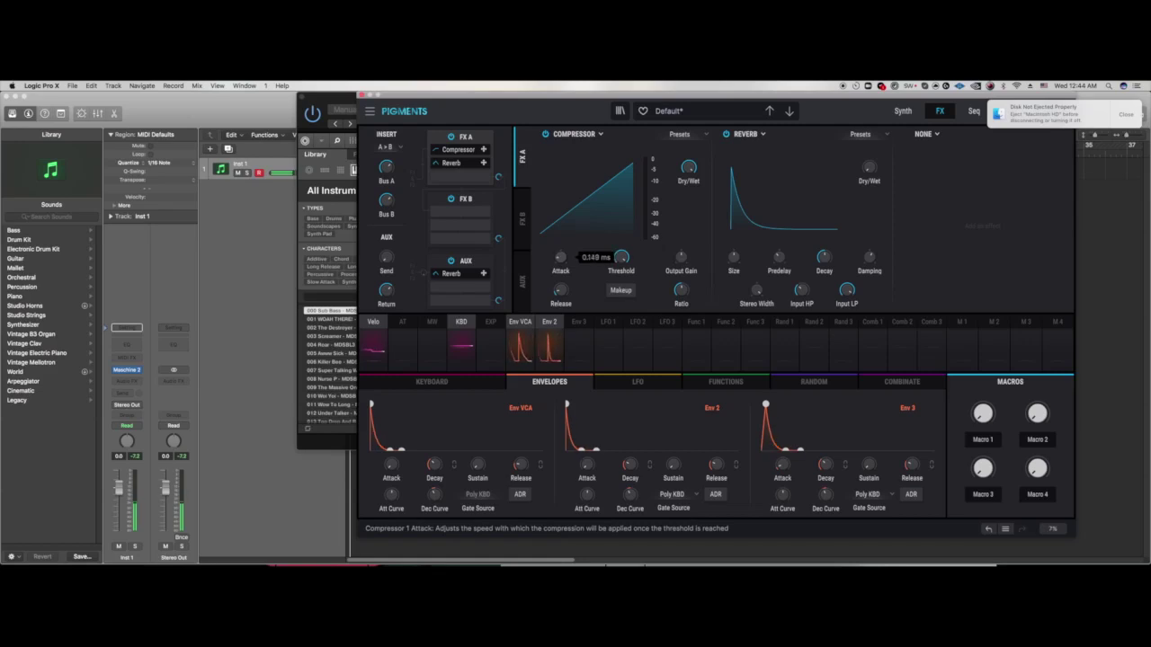
drag(621, 258, 621, 286)
drag(561, 259, 561, 262)
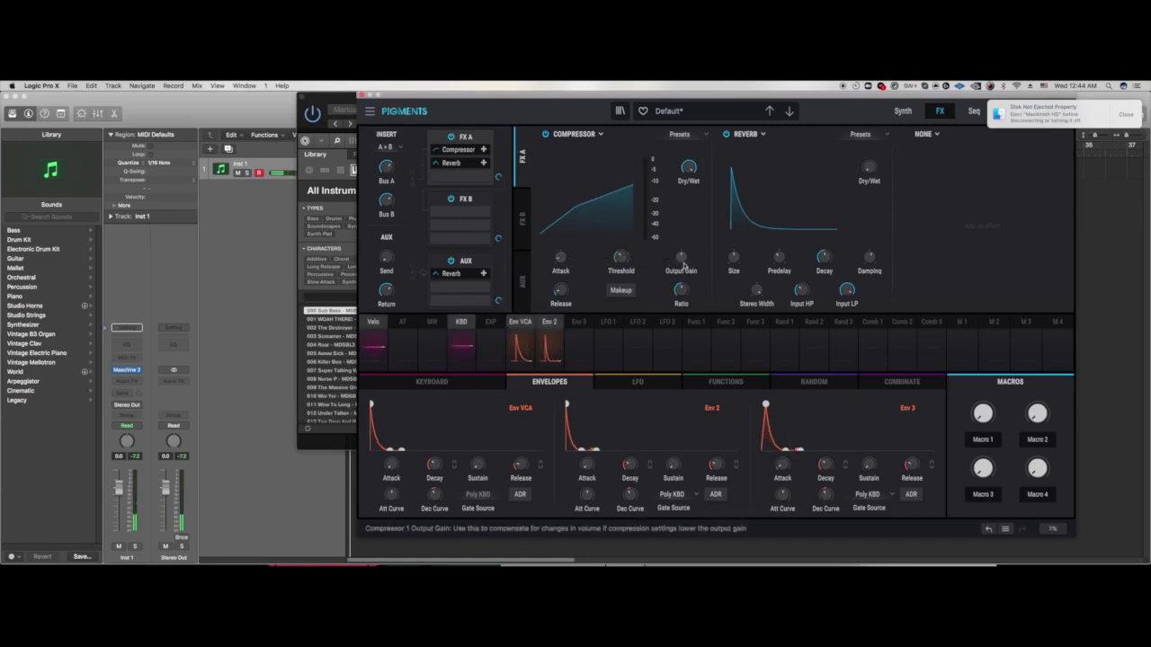
Step: Raise the compressor's ratio, enable Makeup with 8.40 dB output gain, and slightly shorten Env VCA's decay
drag(690, 290, 693, 284)
click(620, 289)
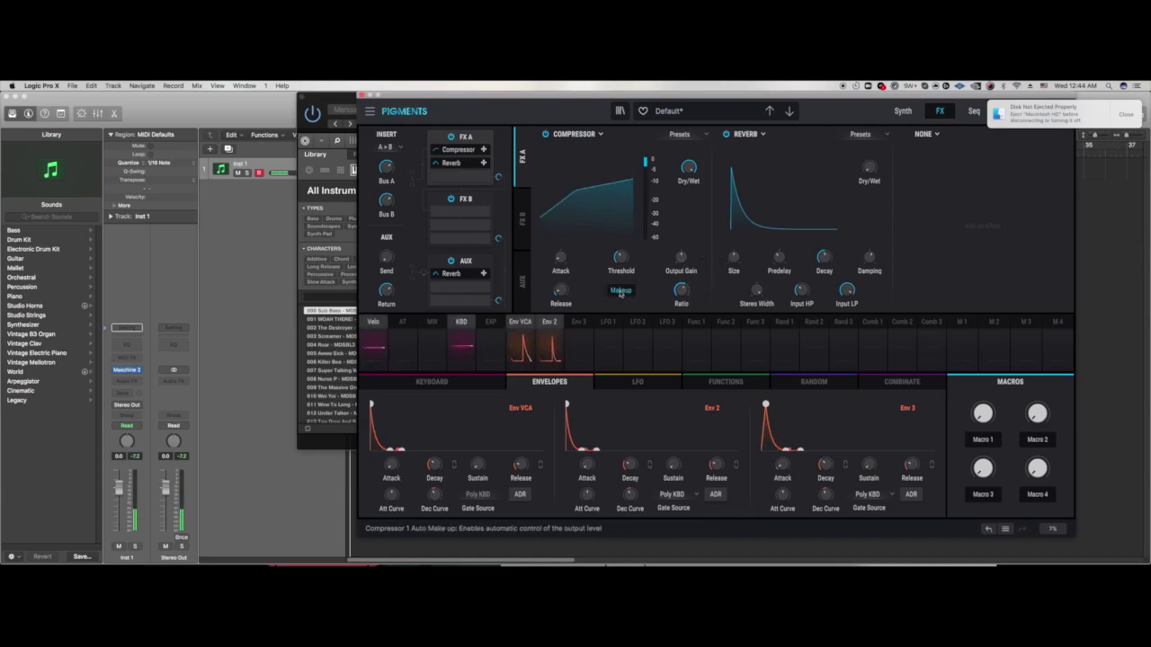
mouse_move(682, 258)
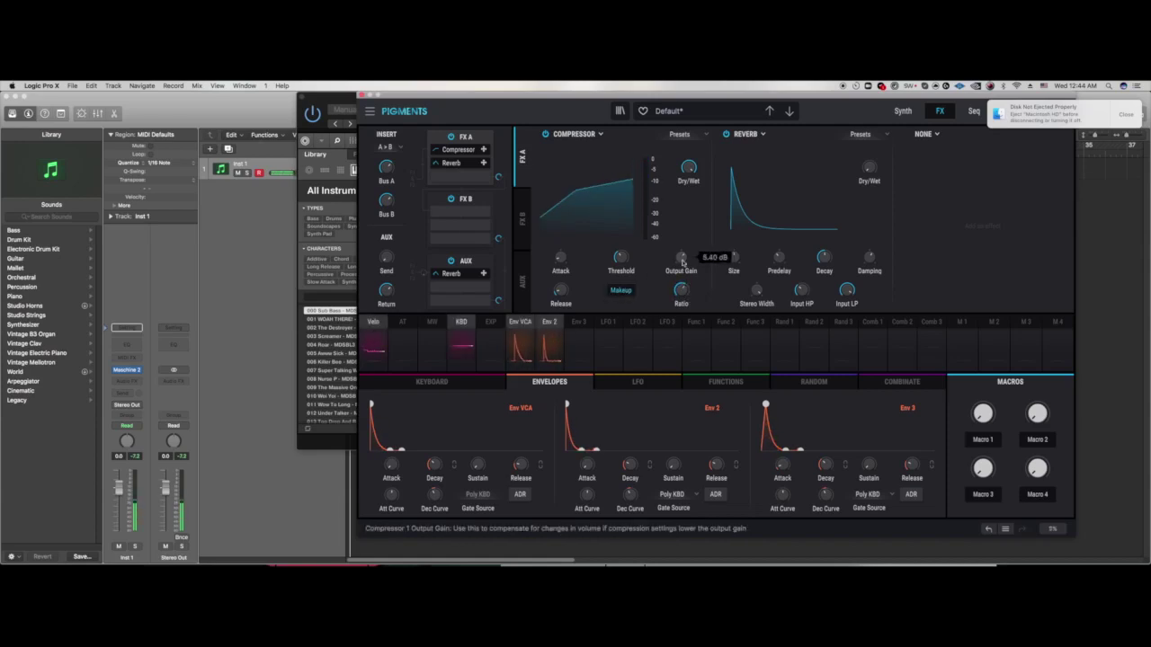
mouse_move(444, 459)
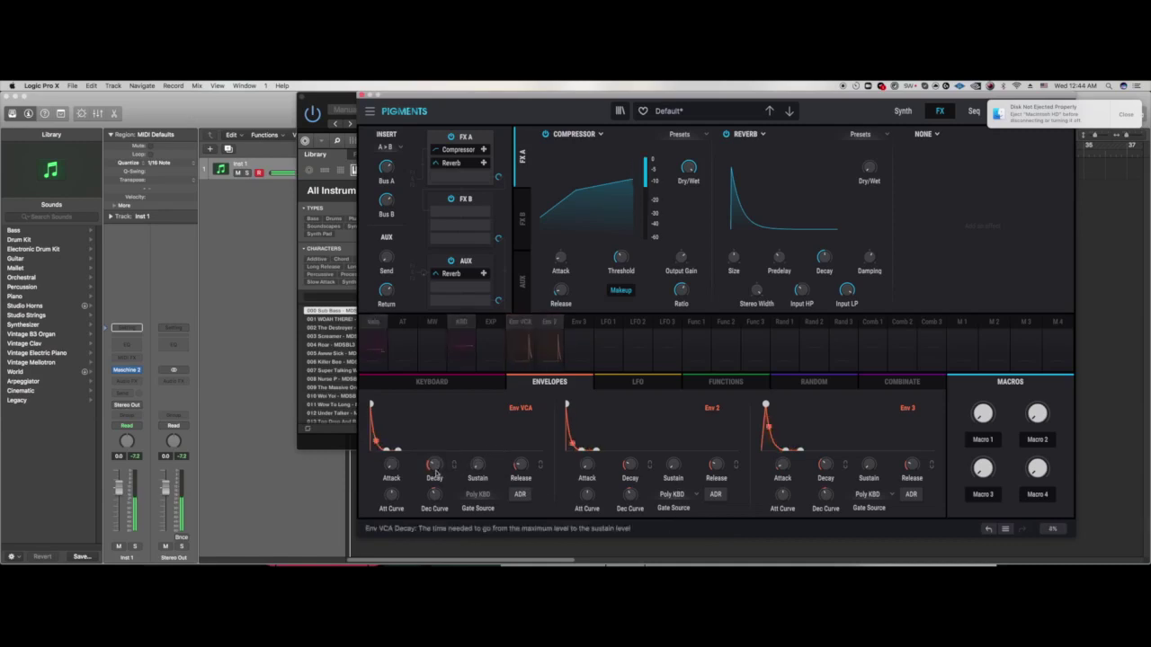
drag(435, 467, 435, 460)
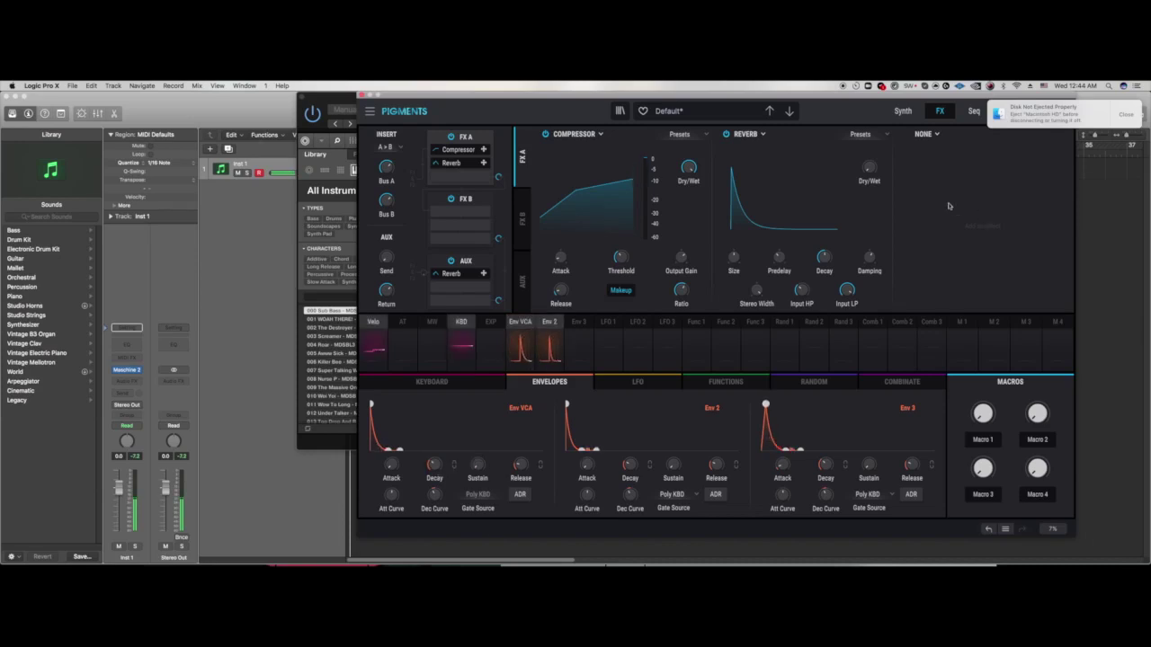
Step: Replace the Reverb in FX A's second slot with a Multiband compressor and shape its bands
click(760, 135)
click(861, 193)
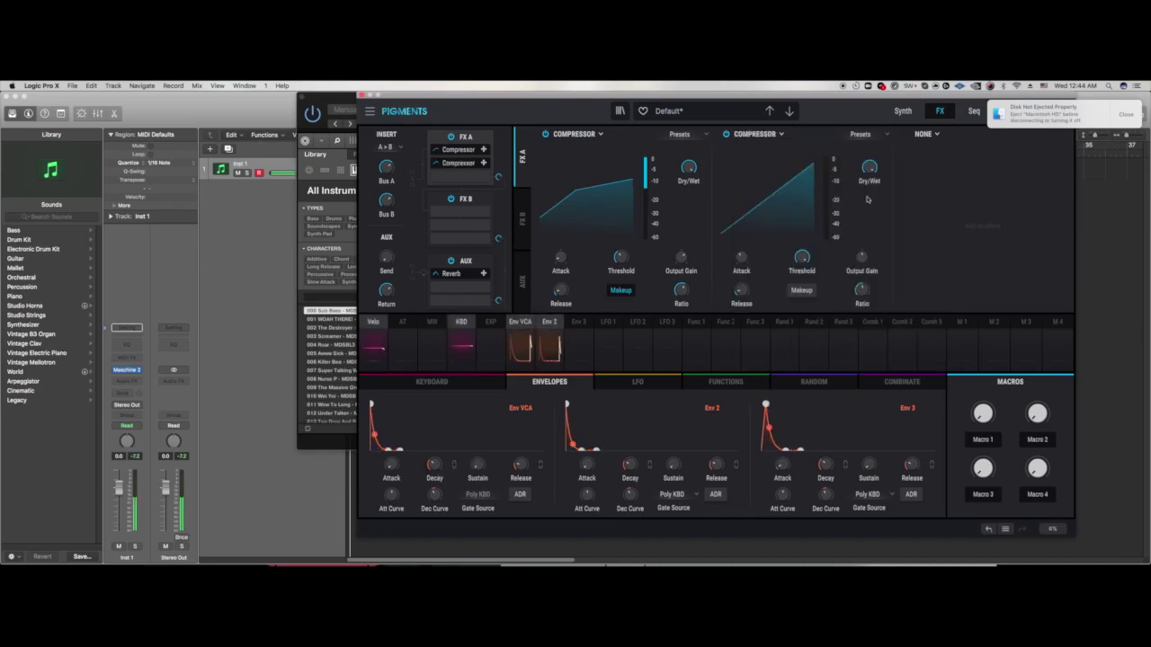
click(761, 134)
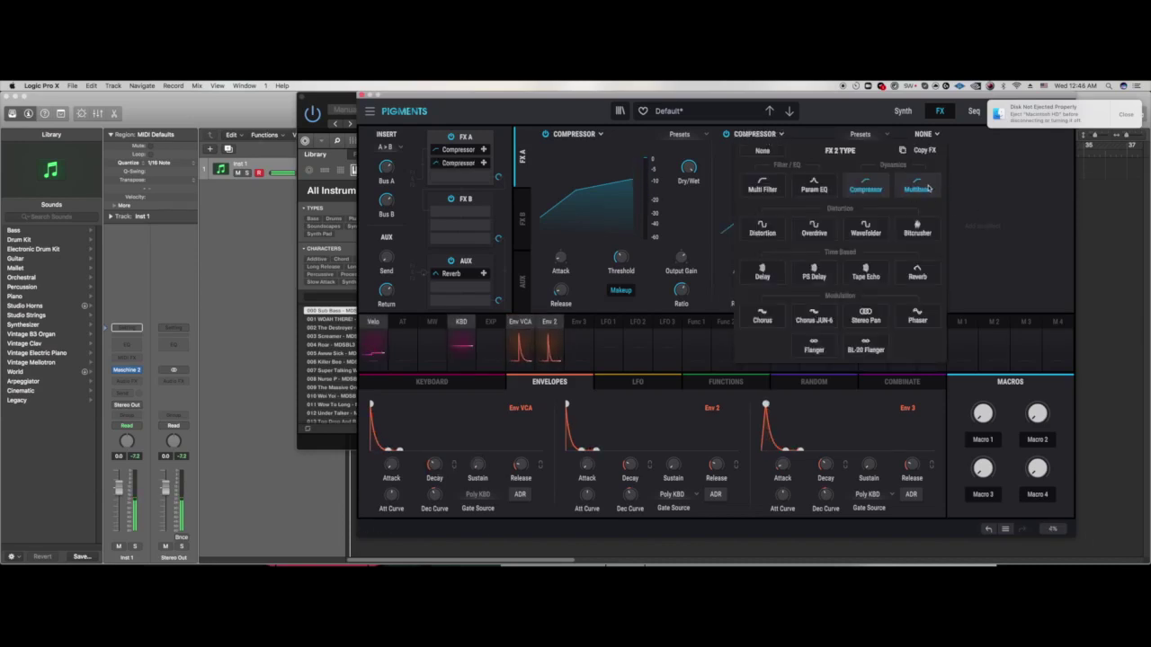
click(832, 260)
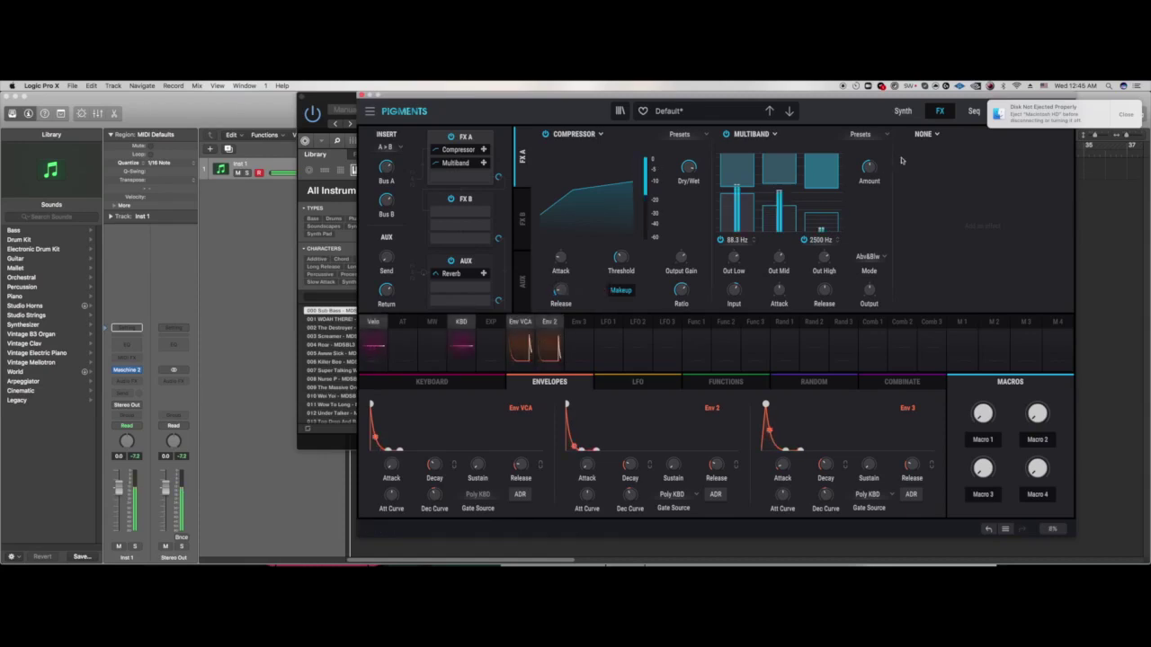
Step: Add a Multi Filter to FX A's third slot and adjust its cutoff in LP mode
click(931, 135)
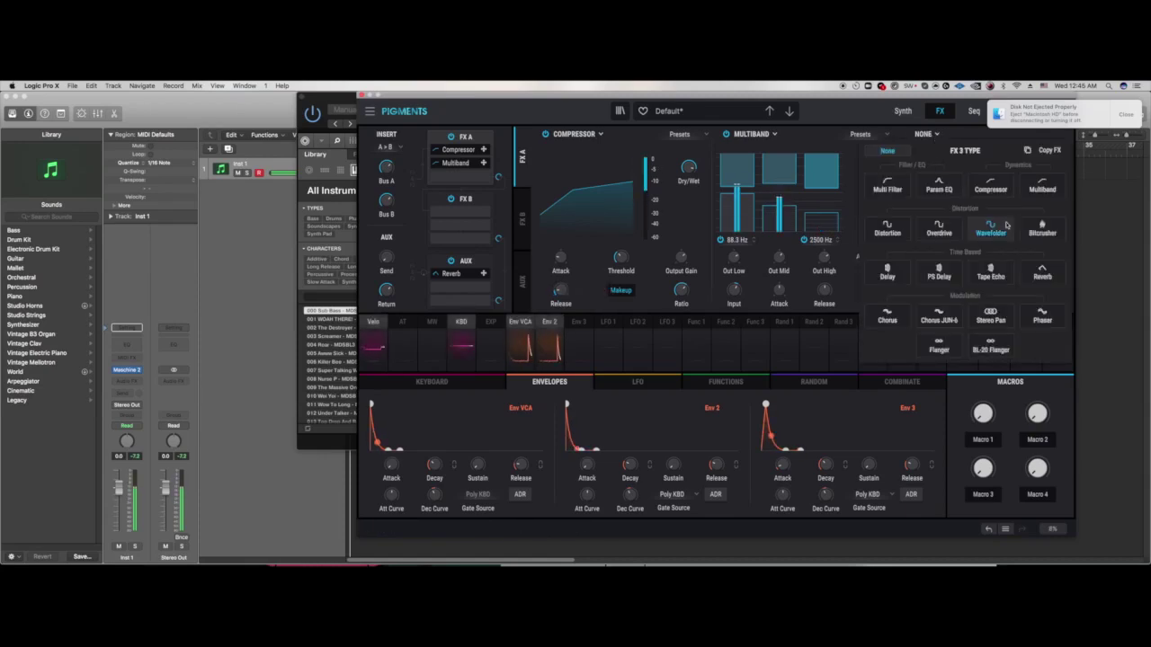
click(888, 186)
drag(1004, 277, 989, 287)
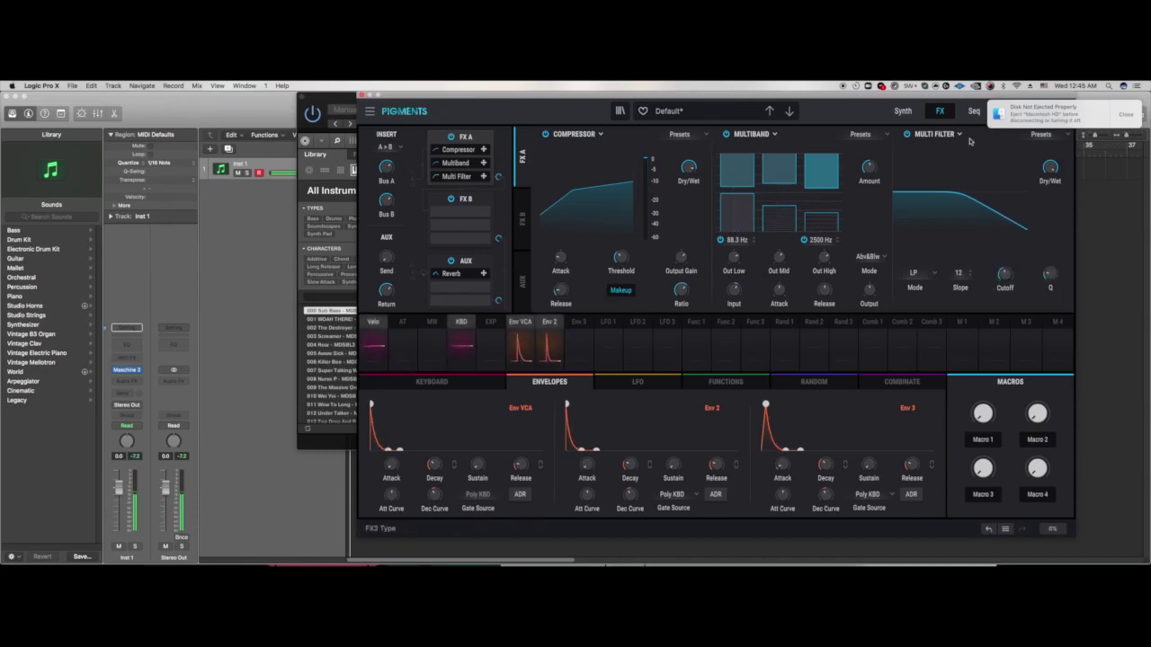
Step: Add a Multiband compressor to FX B's first slot and raise the lower blocks of its mid and low bands
click(518, 220)
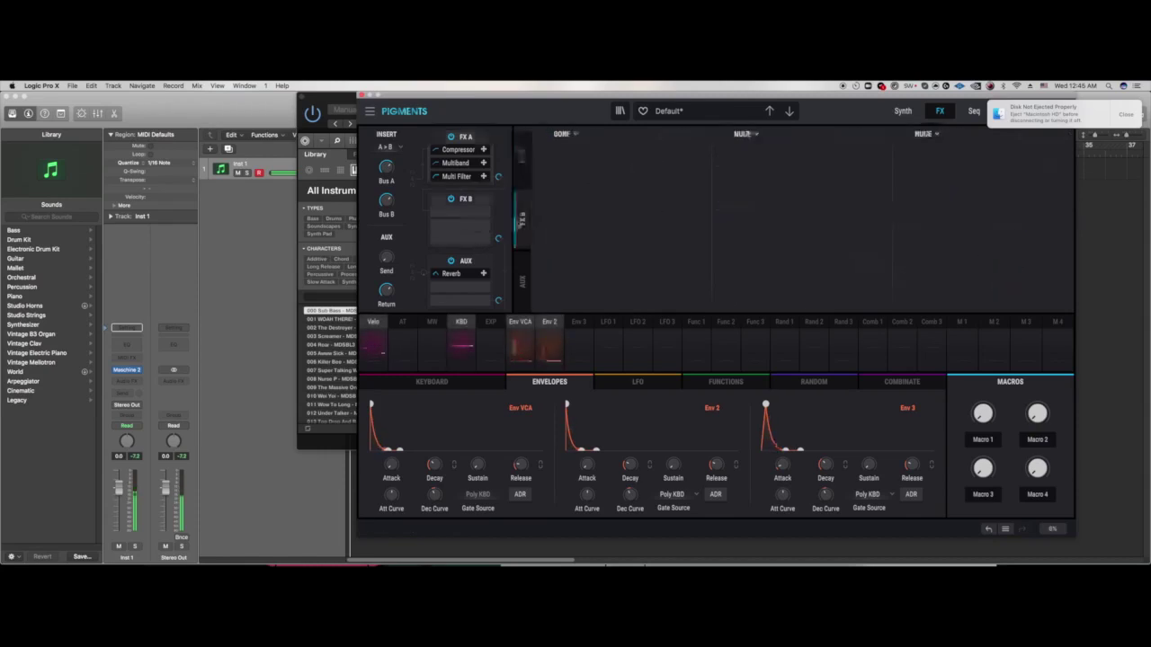
click(564, 134)
click(737, 186)
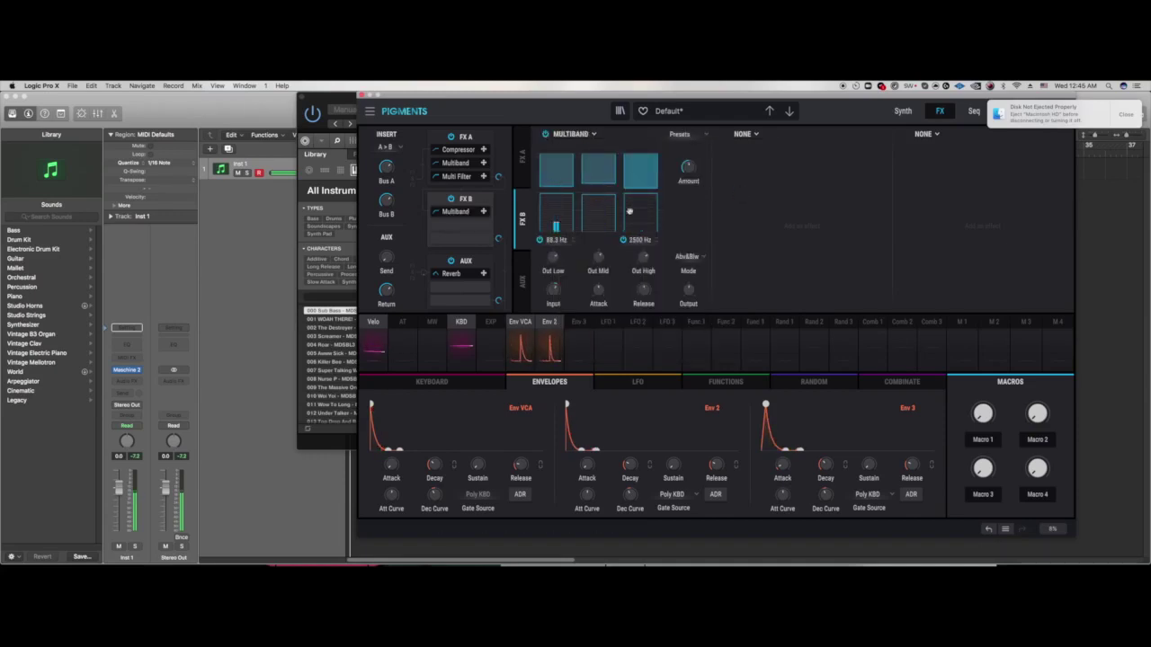
drag(598, 212, 597, 180)
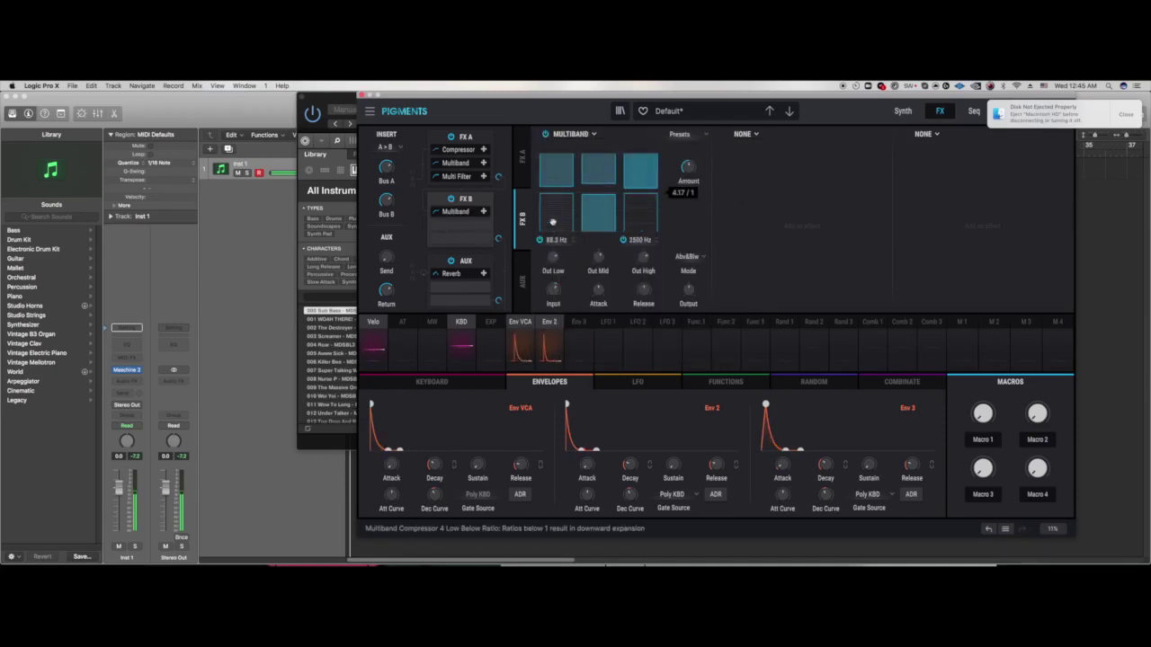
drag(552, 221, 552, 189)
Step: Add a Distortion to FX B's second slot with a drive of 17.7 dB and a dry/wet mix of 29%
click(738, 188)
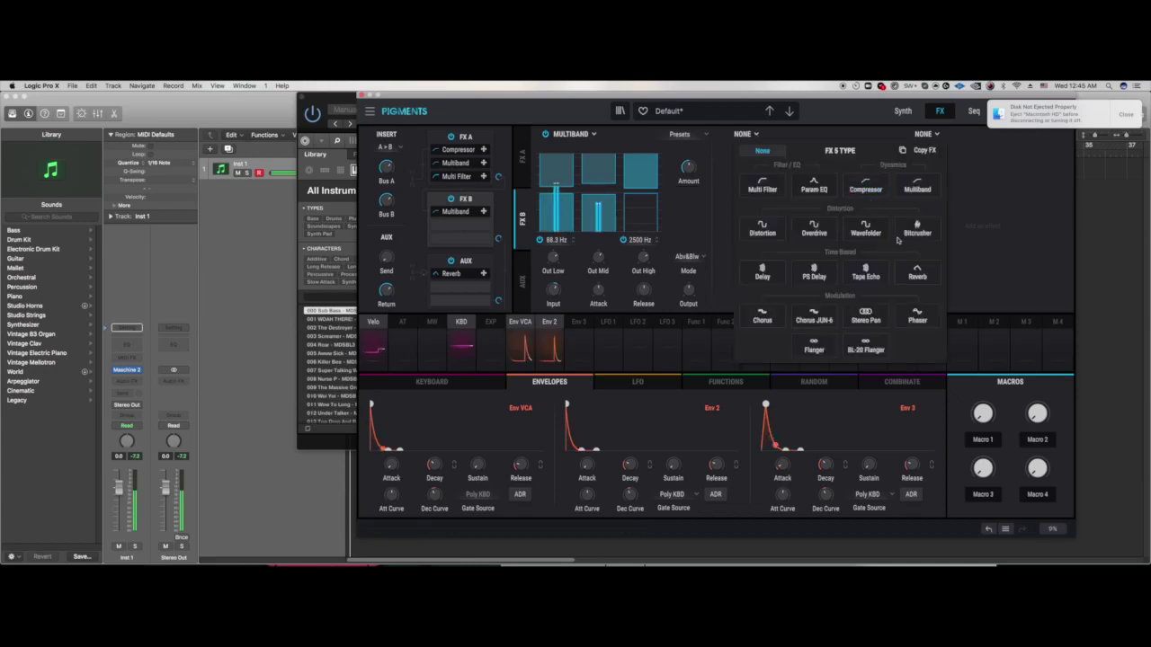
click(763, 228)
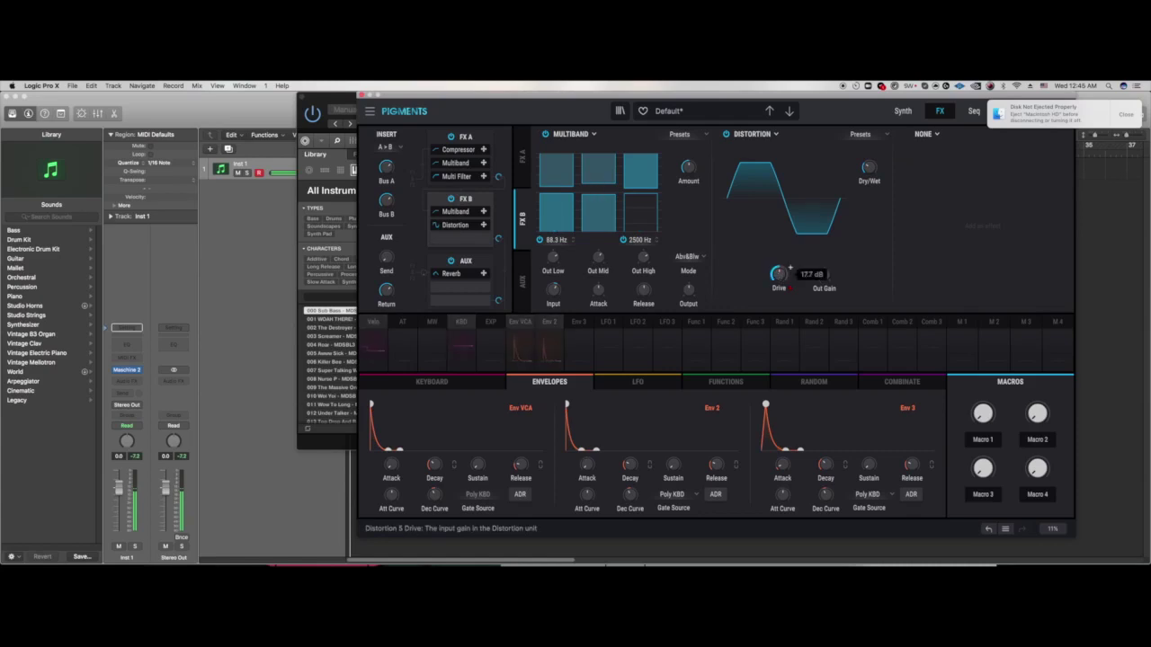
drag(779, 274, 789, 268)
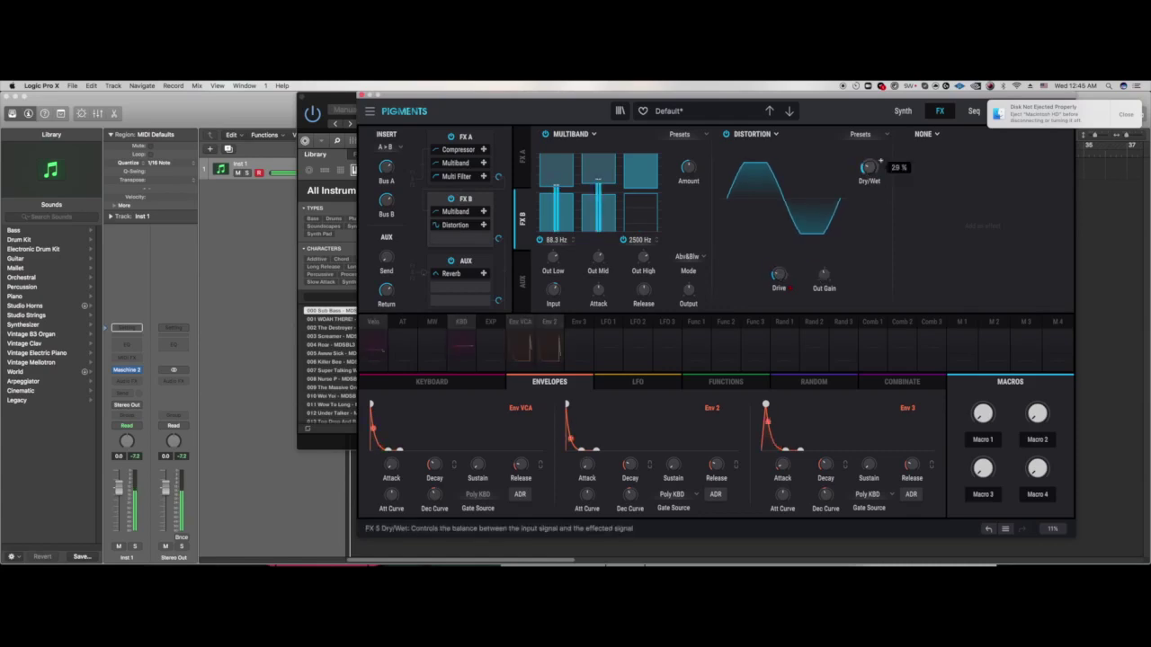
Step: Add a Compressor to FX B's third slot, set its attack to 0.036 ms, enable Makeup and lower the threshold
click(952, 173)
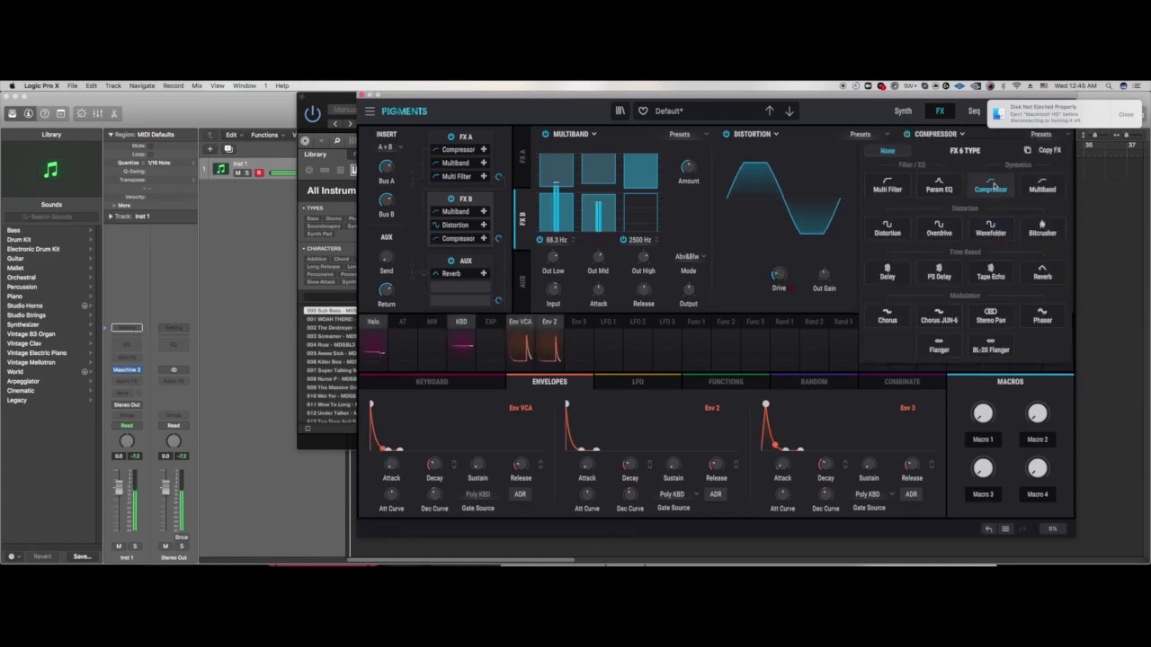
click(990, 185)
mouse_move(920, 258)
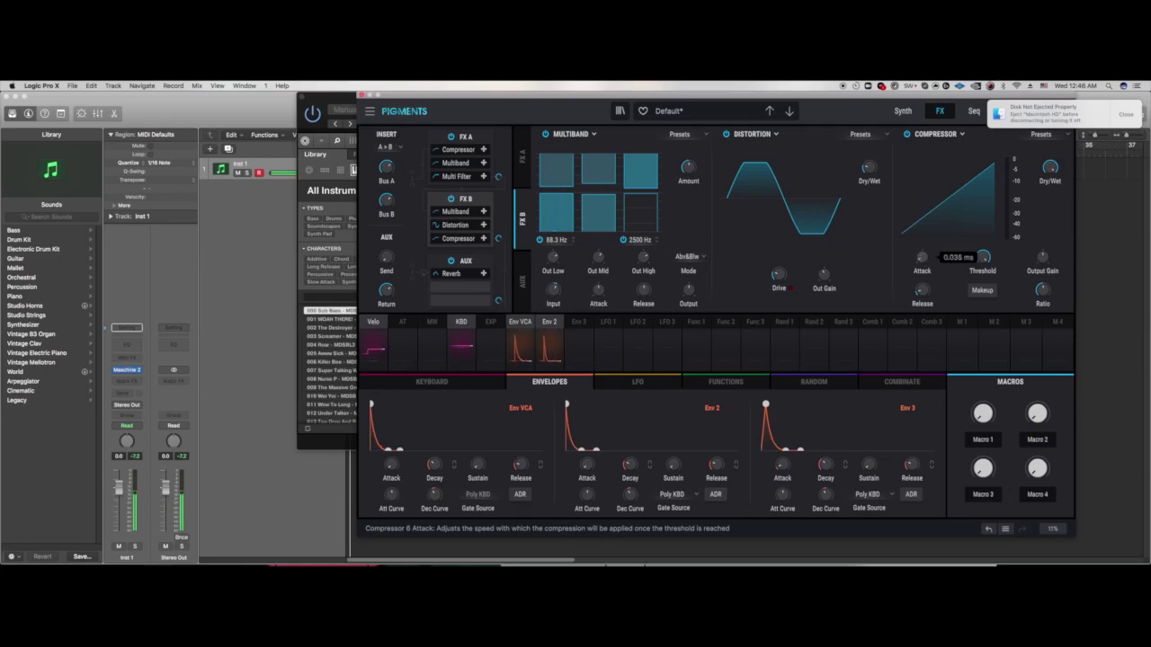
click(983, 291)
drag(984, 258, 986, 267)
Step: Set the FX B compressor's output gain to 2.25 dB and its ratio to 2.60:1, and adjust its dry/wet mix
mouse_move(1046, 261)
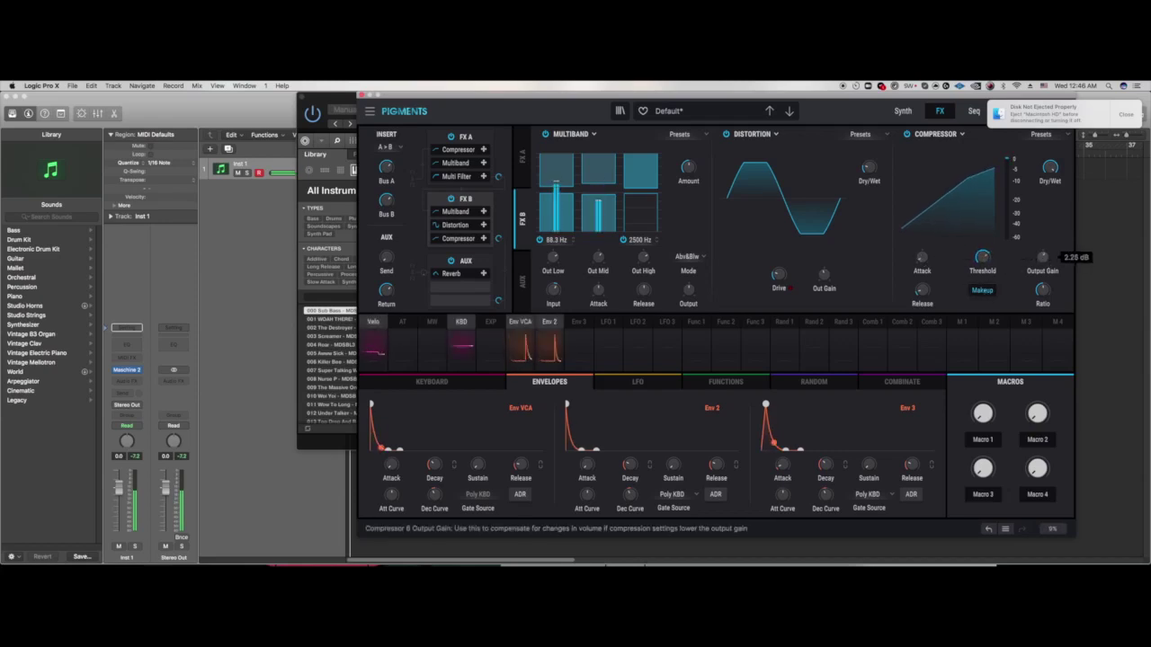
mouse_move(1043, 290)
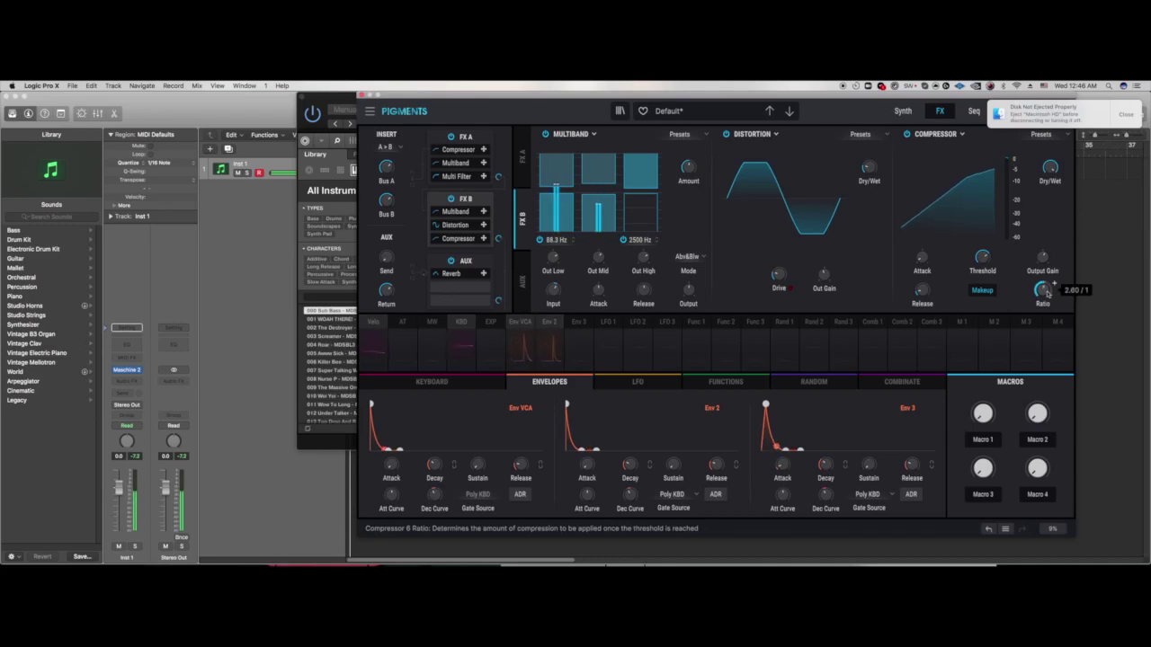
mouse_move(1058, 165)
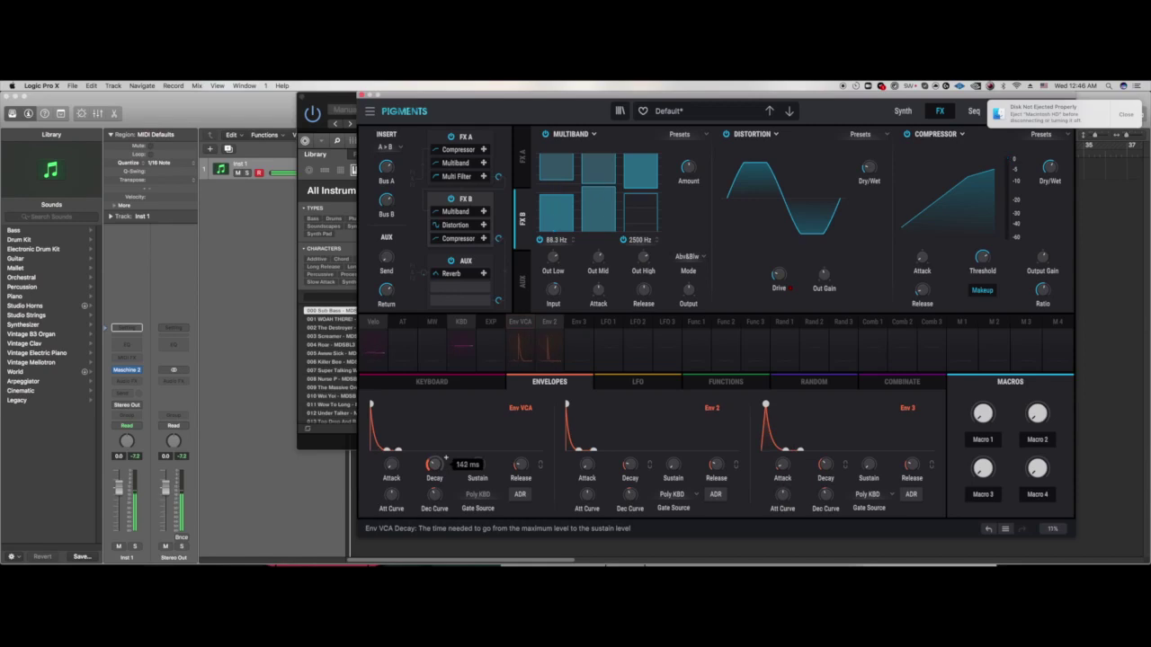
Step: Return to Maschine, start Logic's playback and record notes for the second Pigments sound into the pattern
click(354, 442)
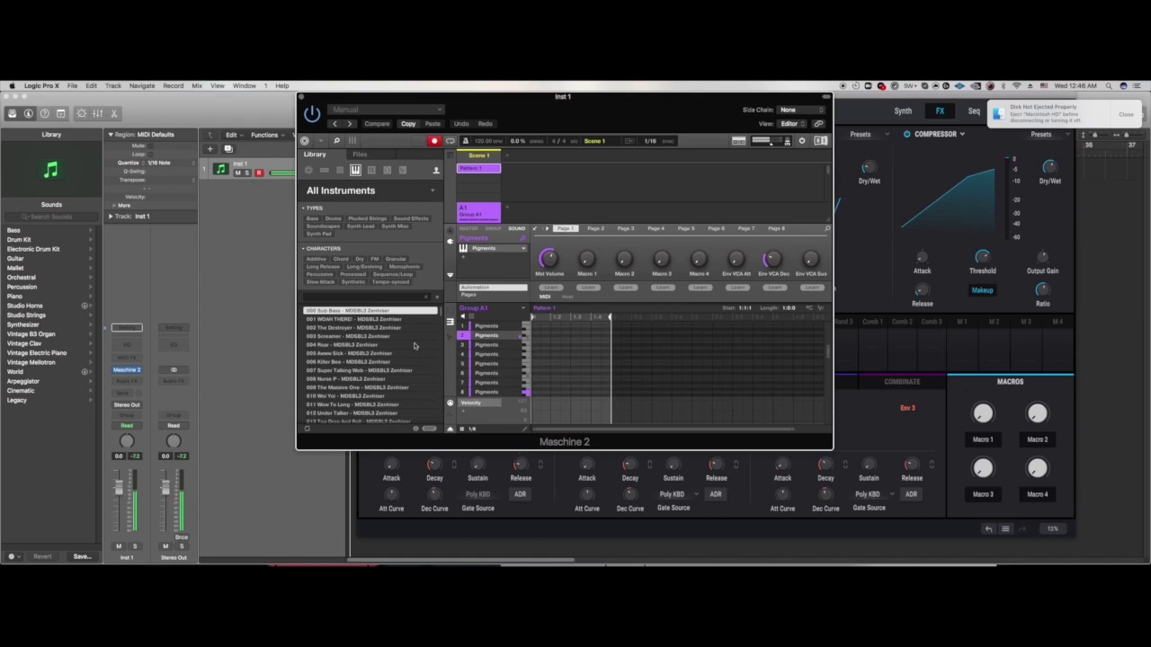
click(241, 310)
key(space)
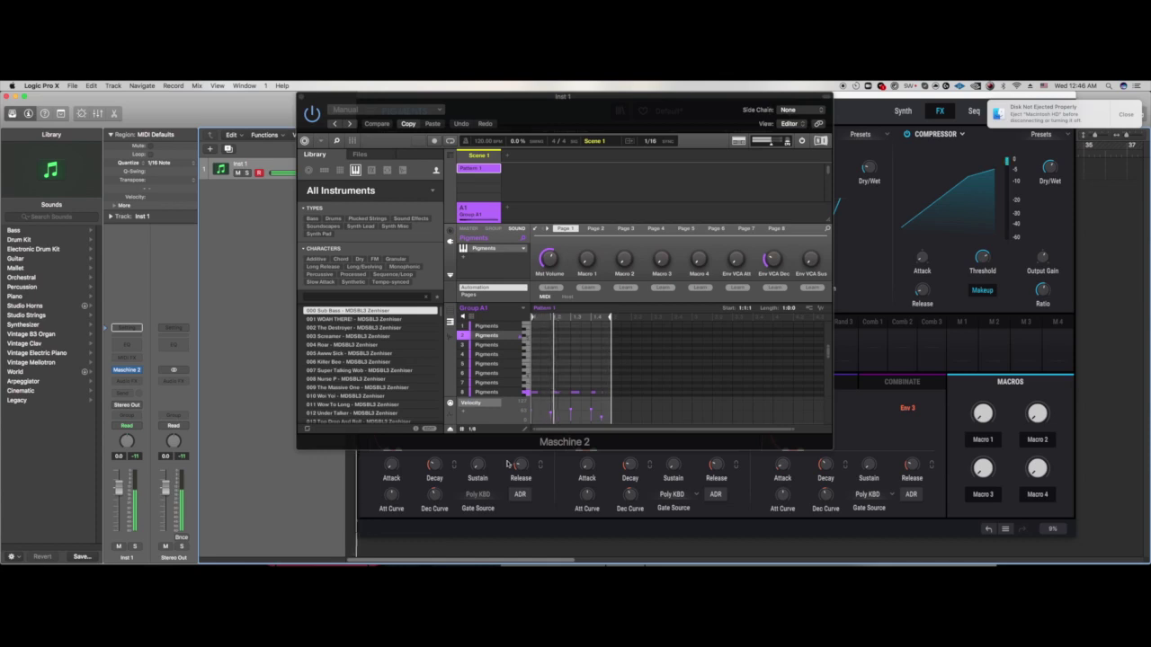
Step: Select the first Pigments sound, close its Pigments editor and set Maschine's pattern grid to 1/16
click(493, 329)
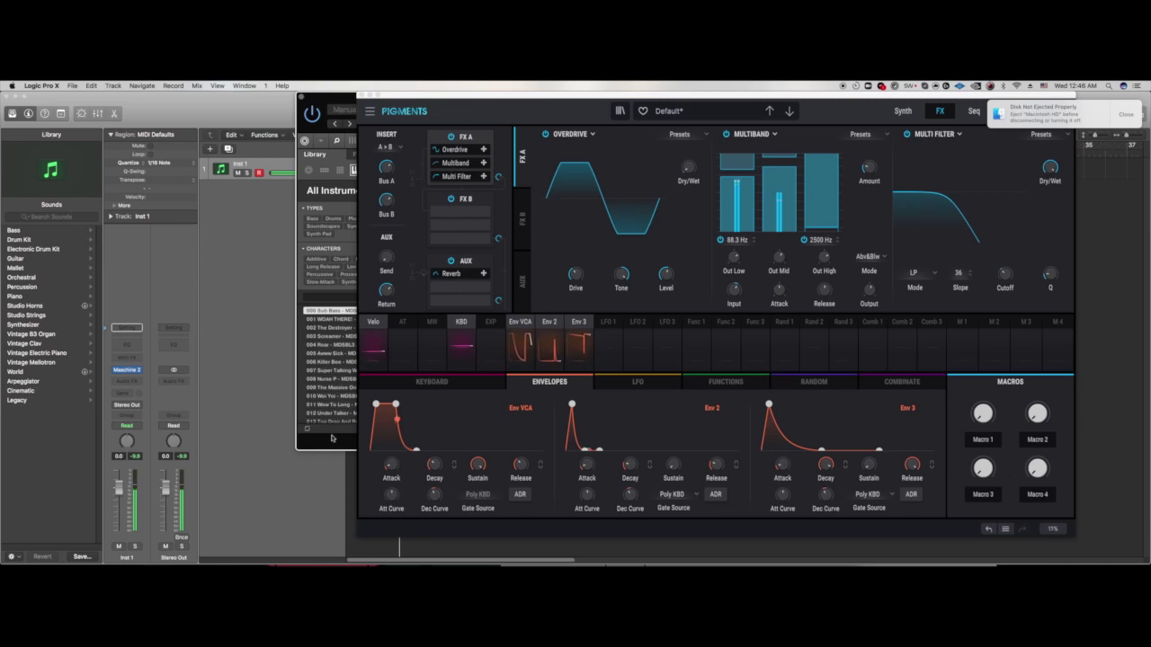
click(361, 94)
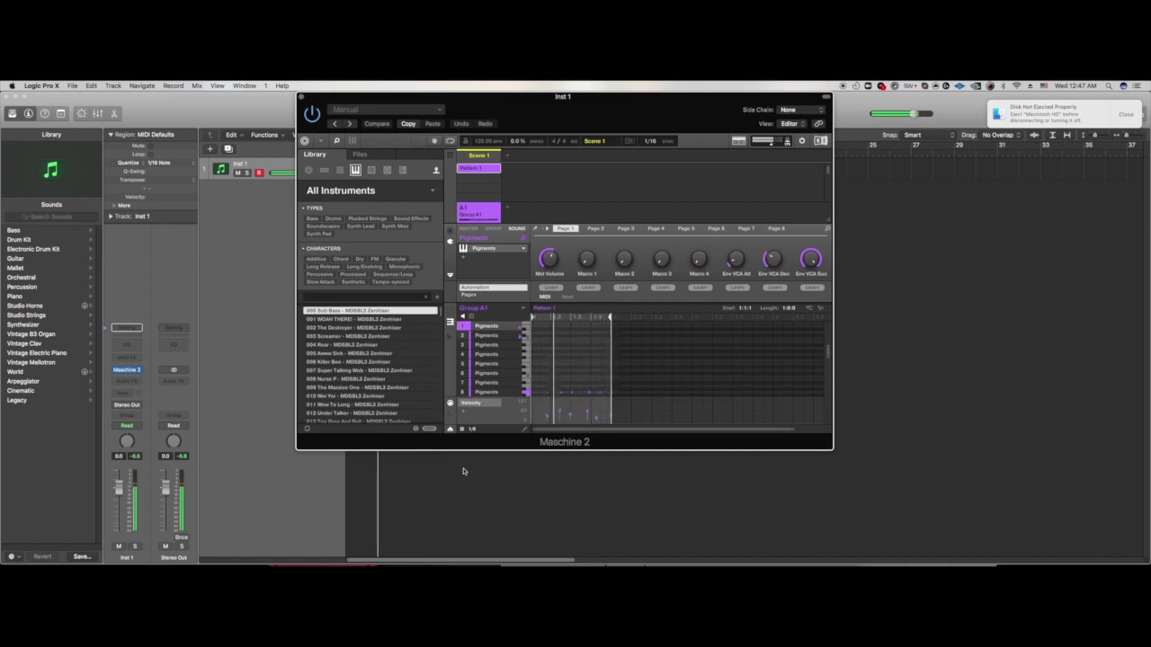
click(473, 430)
click(495, 315)
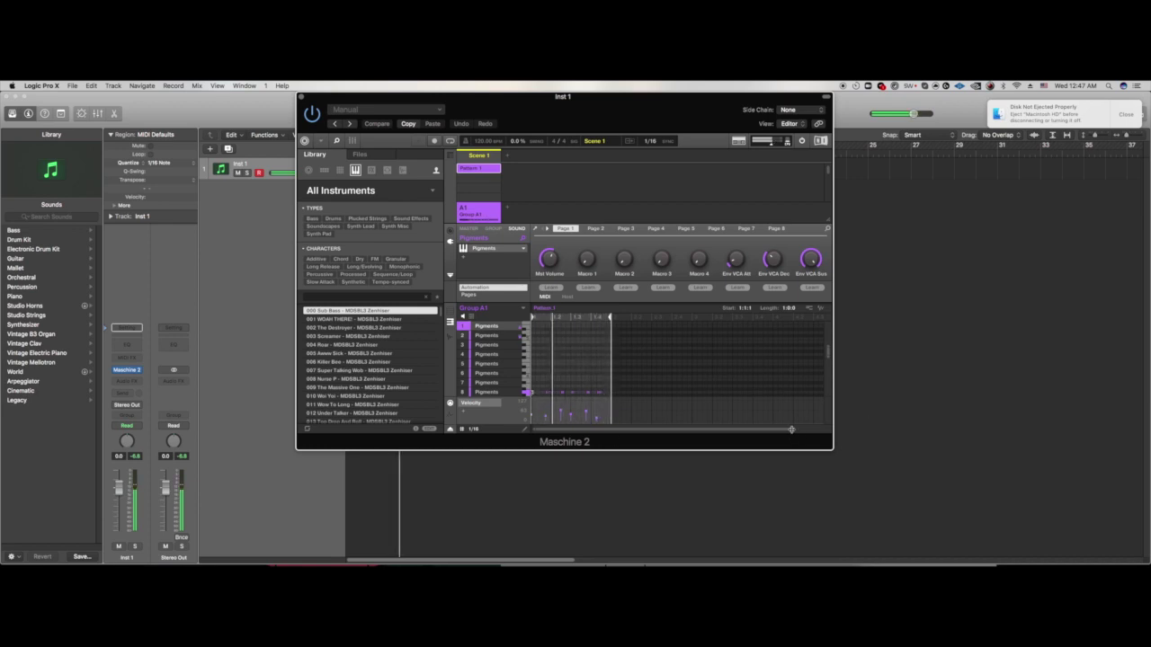
Step: Transpose the first Pigments sound's notes upward in the piano roll and move its first note to the pattern start
drag(791, 430, 722, 430)
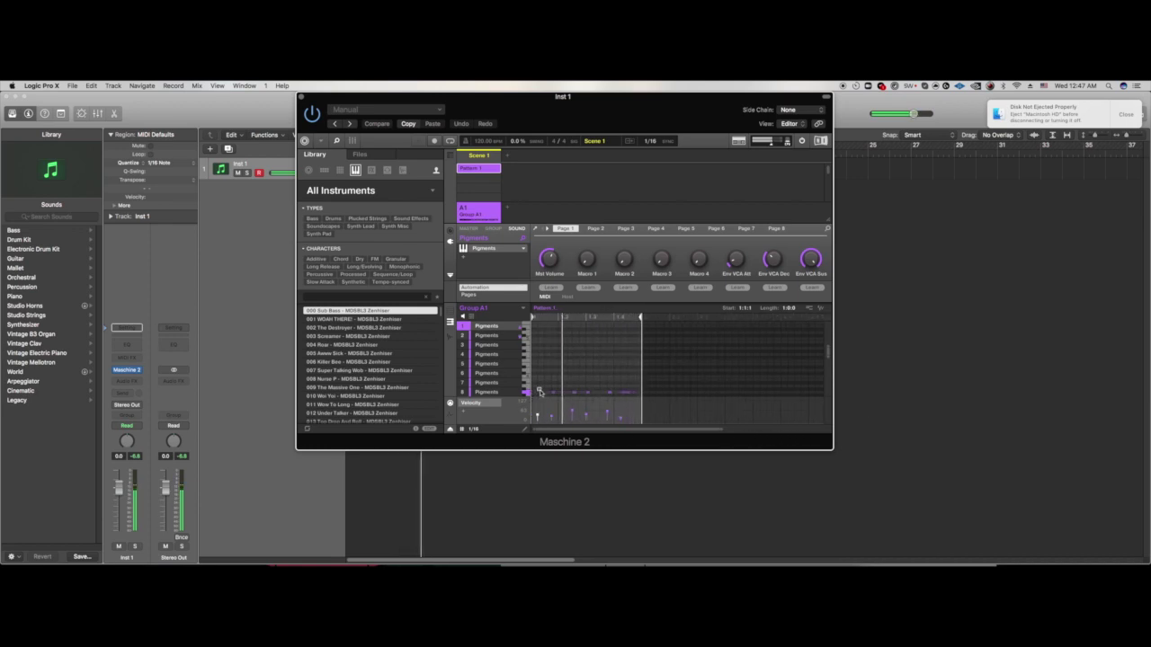
drag(539, 392, 539, 364)
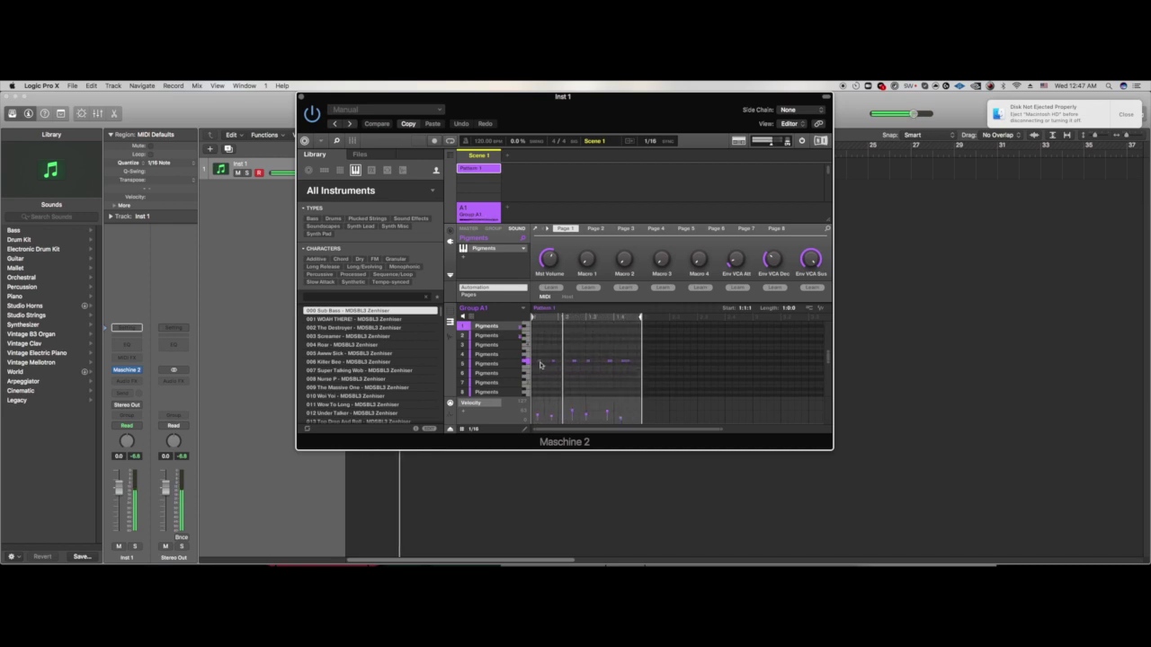
drag(540, 364, 534, 365)
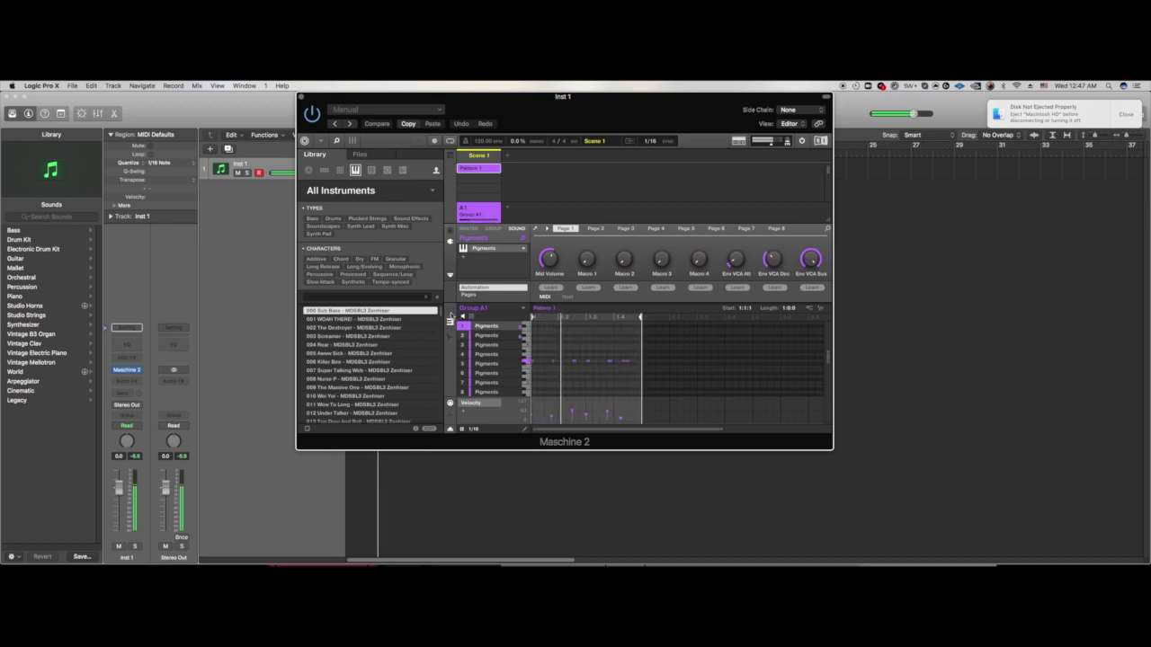
Step: Show all sounds of the group in the pattern editor and double the pattern to two bars
click(451, 315)
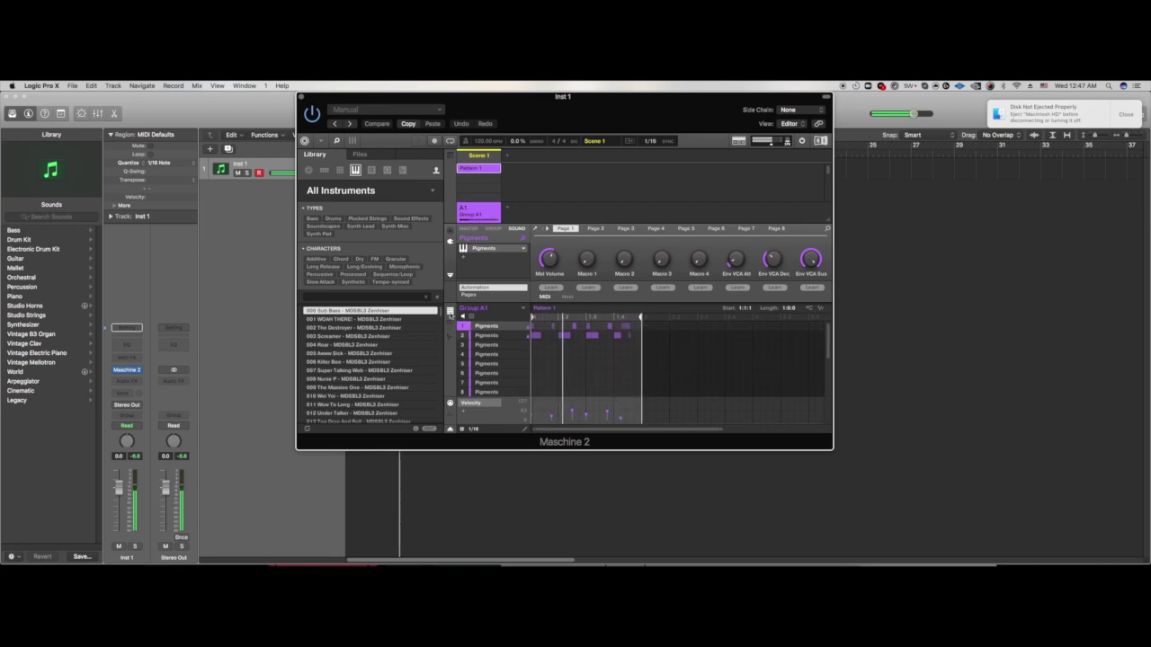
key(super+d)
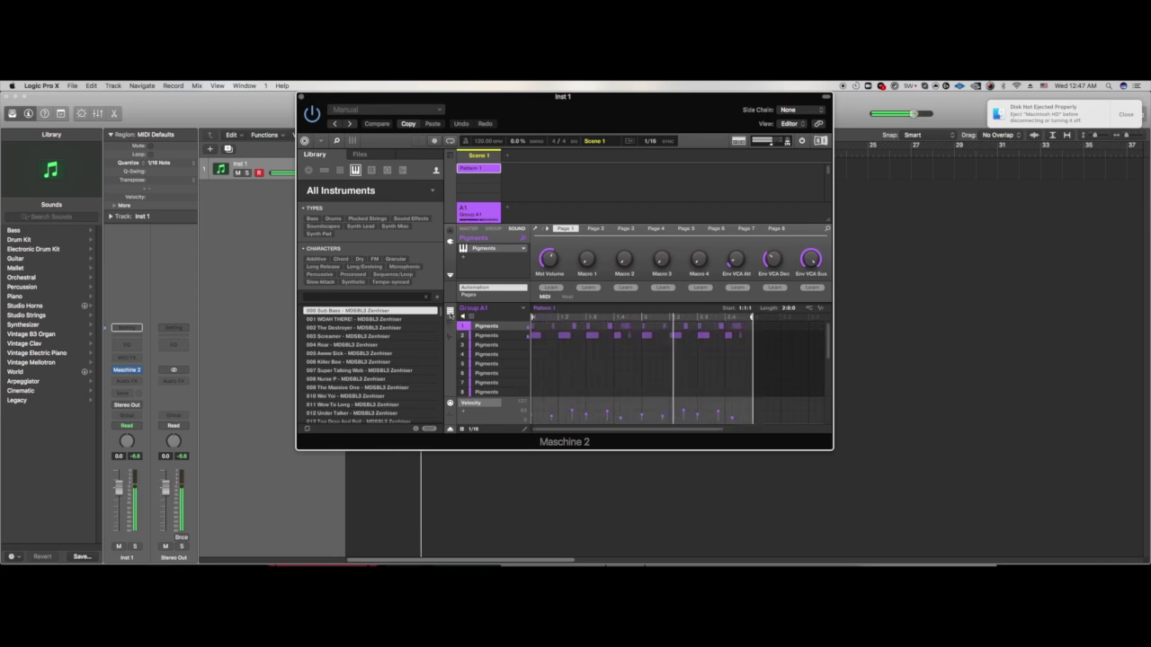
Step: Try a later position for the first sound's last note and an extra note just after beat 2.2
click(644, 374)
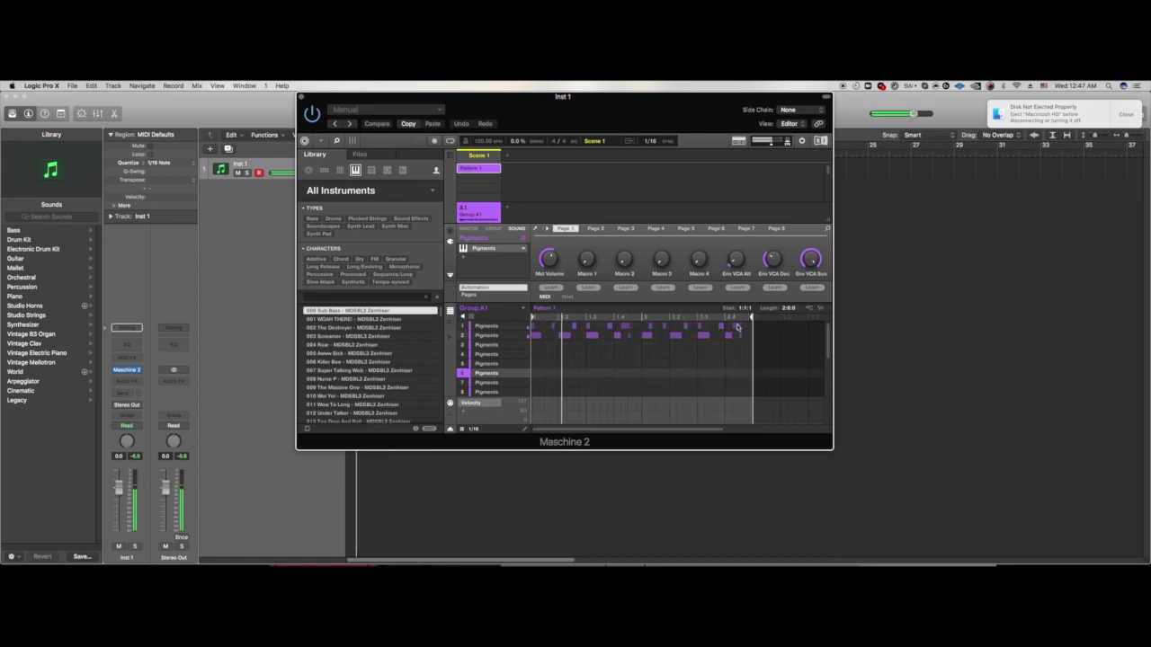
click(739, 326)
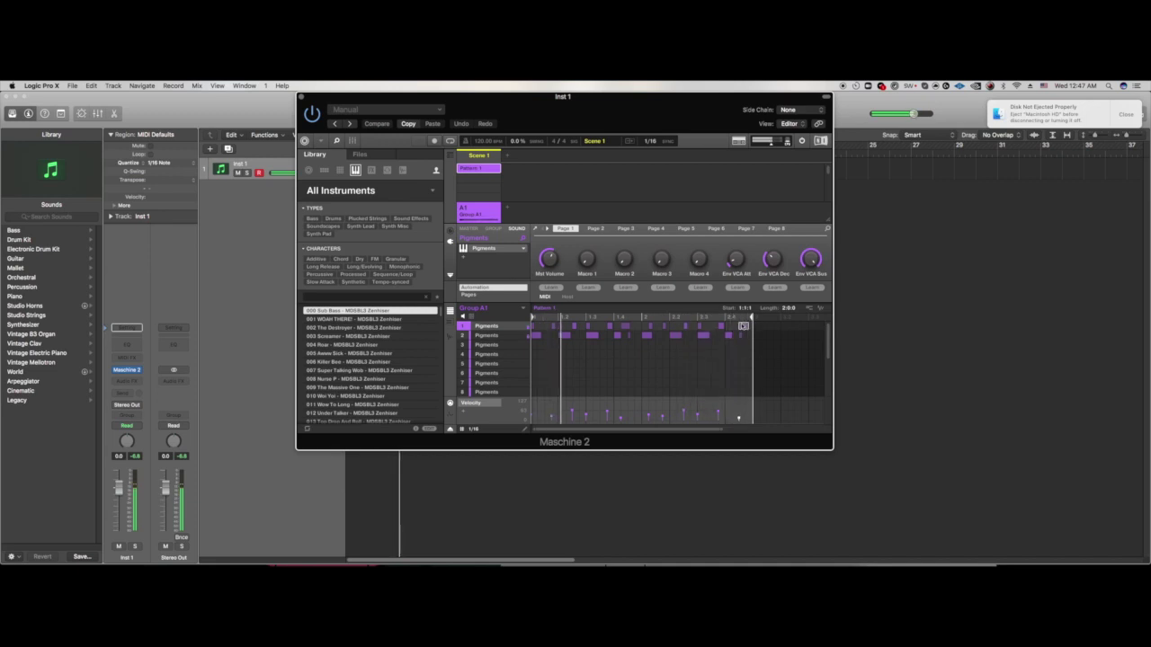
drag(743, 326, 734, 328)
click(719, 392)
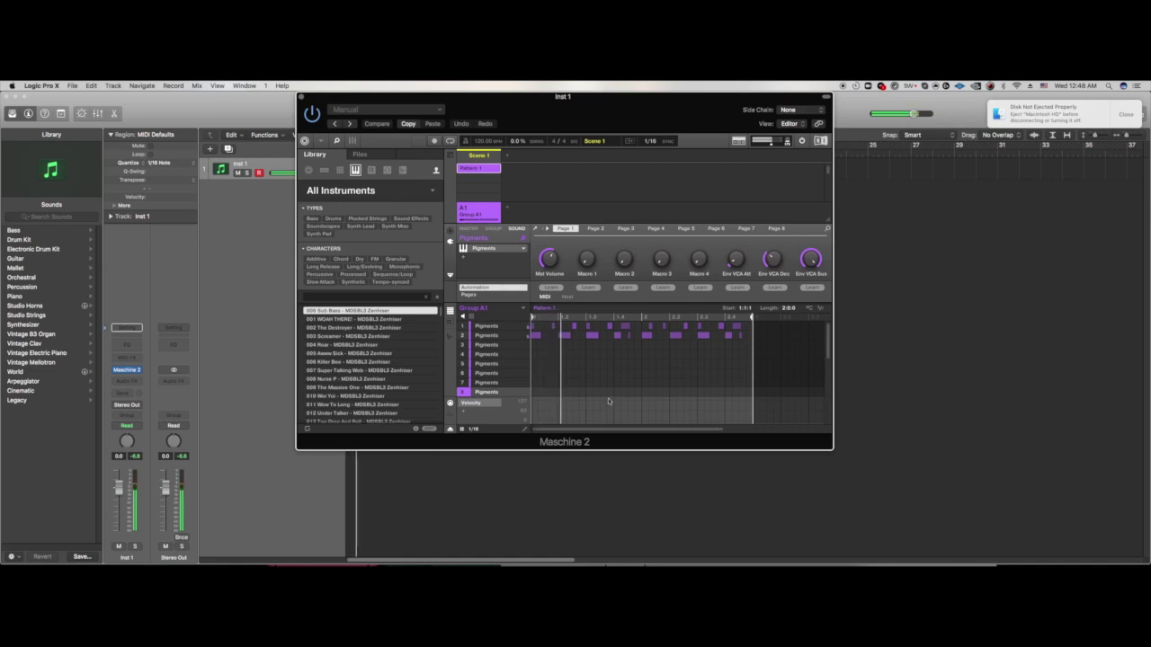
click(678, 327)
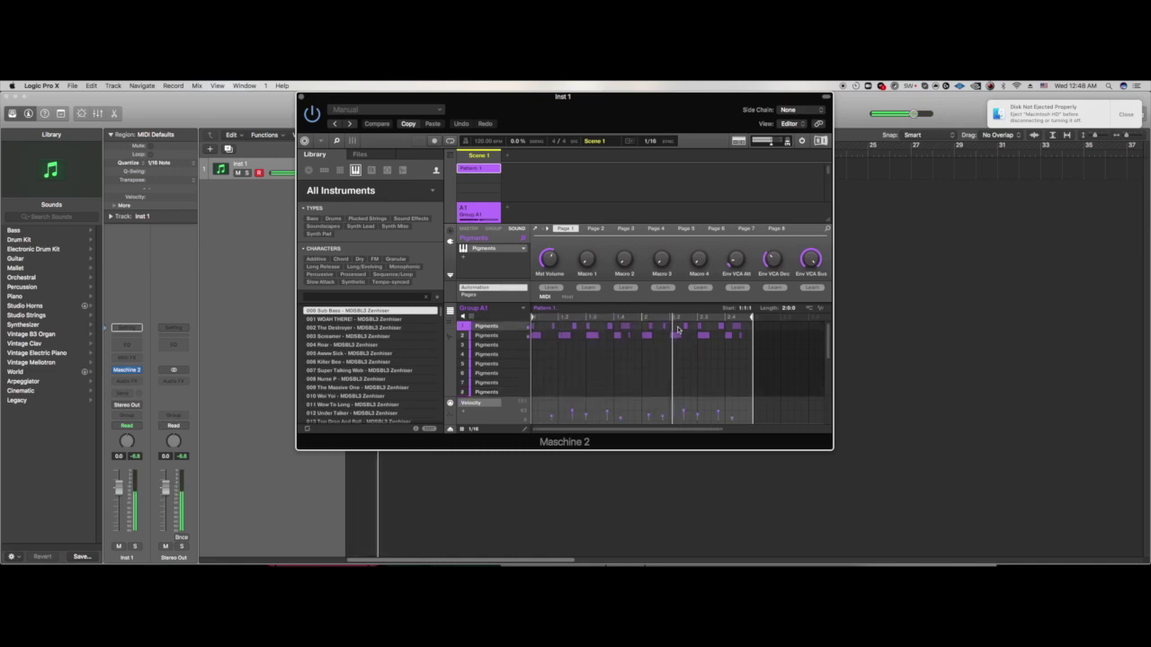
click(453, 325)
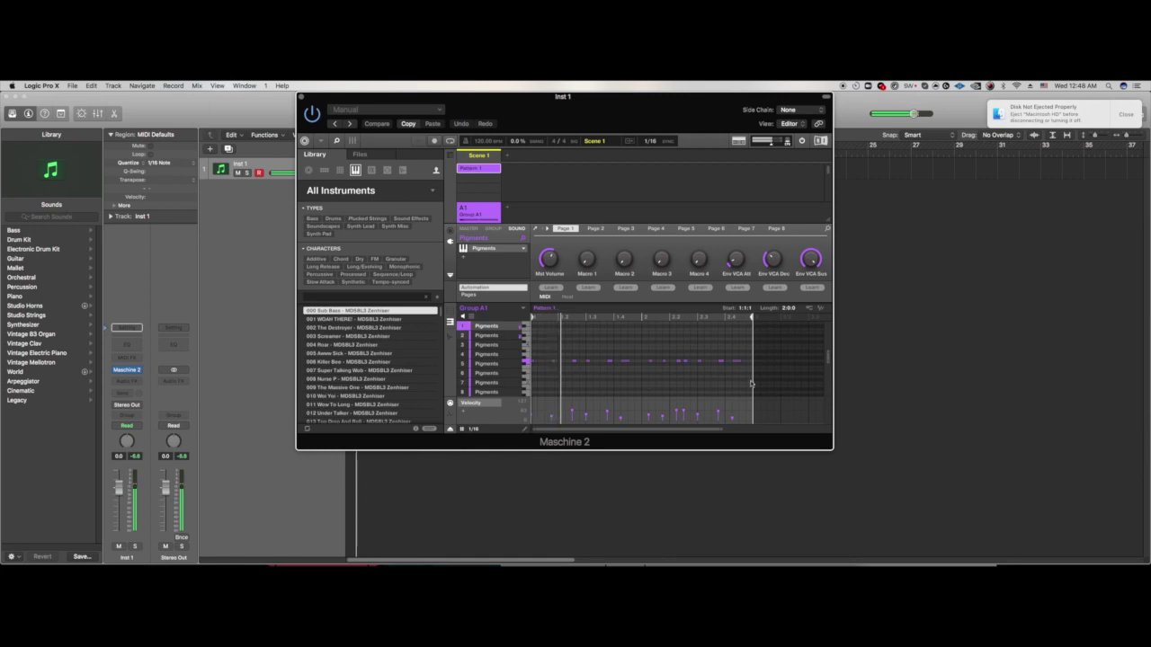
Step: Paste the first sound's notes into the third sound and delete all except the first note after beat 2.2
click(487, 350)
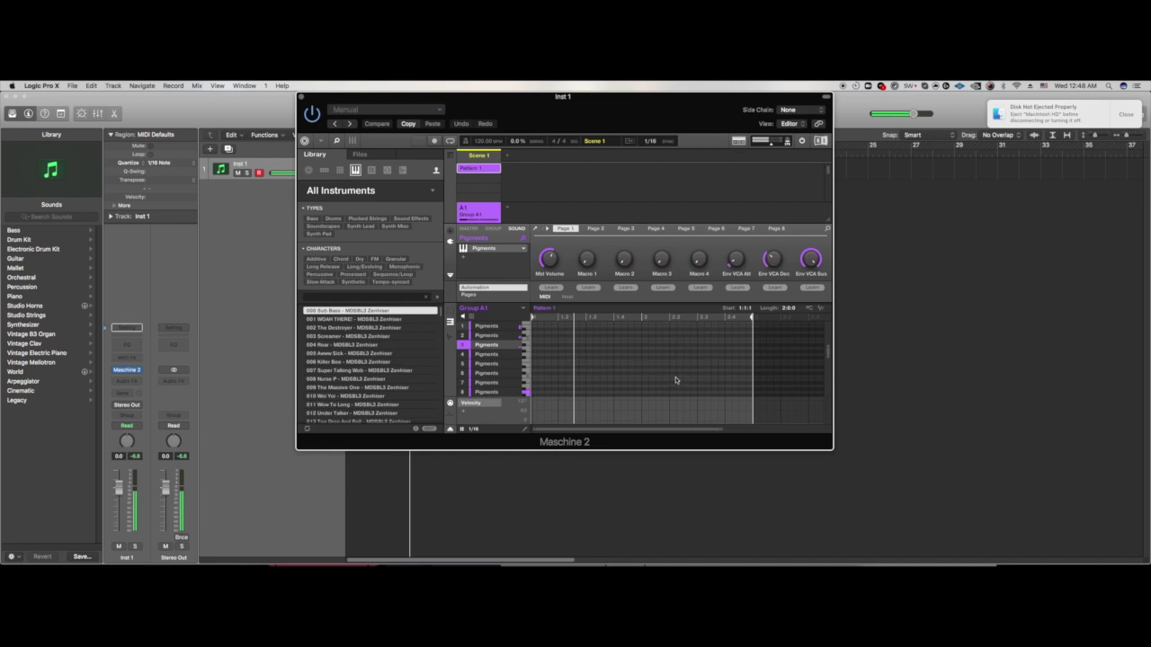
key(super+v)
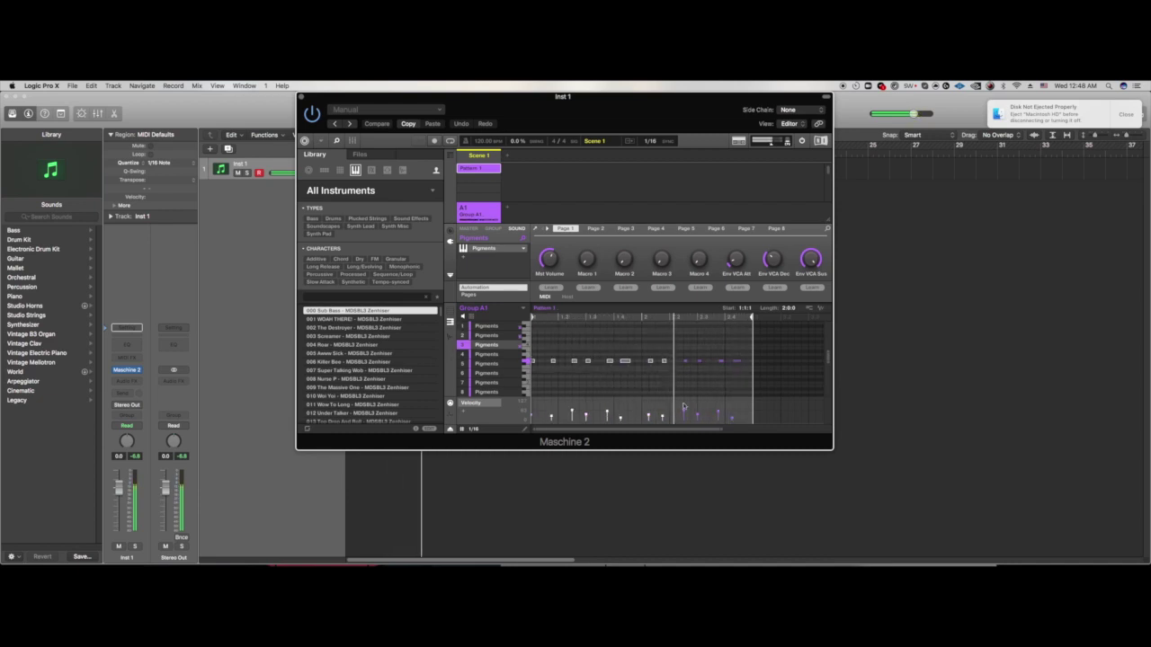
key(Delete)
drag(694, 344, 774, 379)
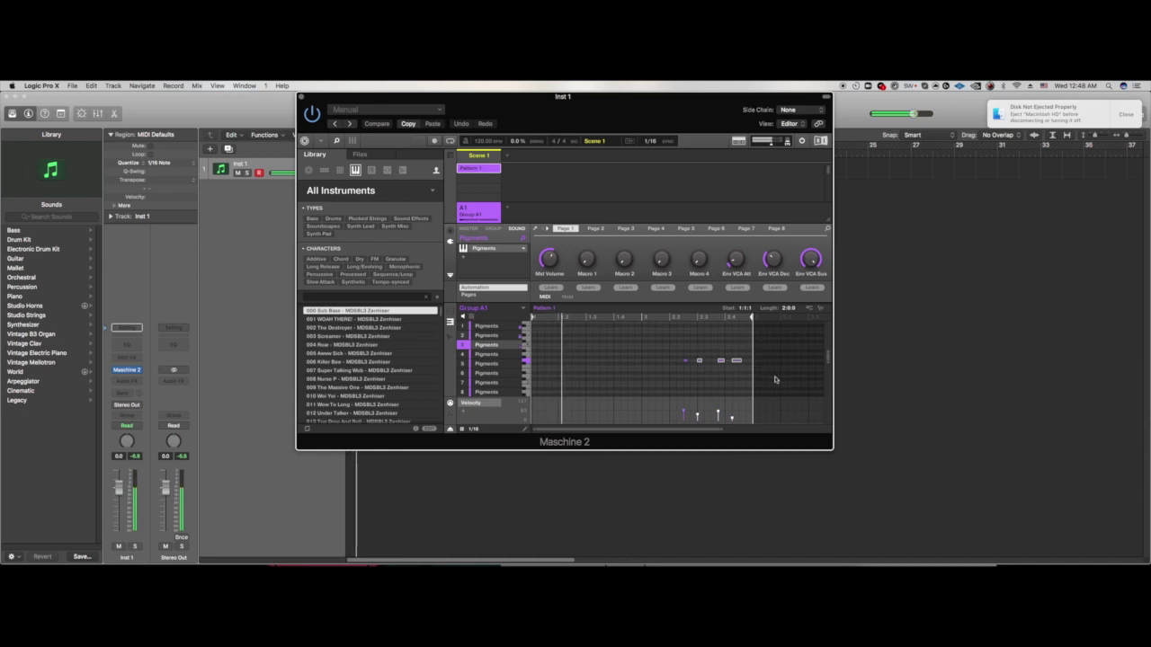
key(Delete)
Step: Move the third sound's remaining note slightly later and add another note just before it
drag(685, 361, 691, 360)
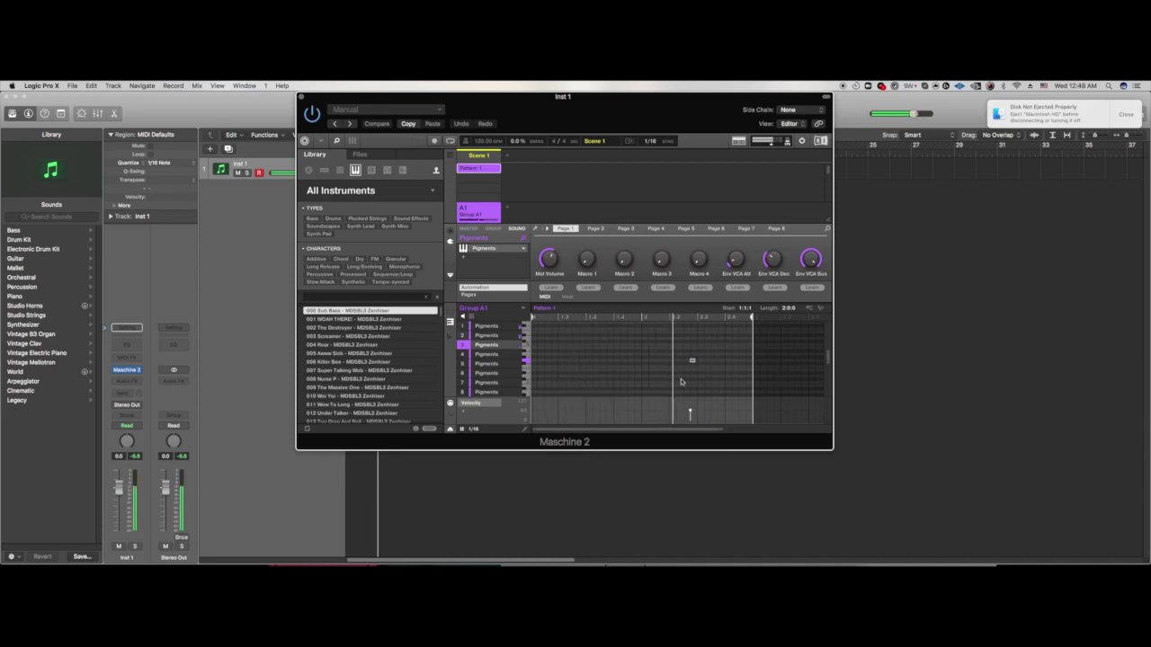
click(675, 381)
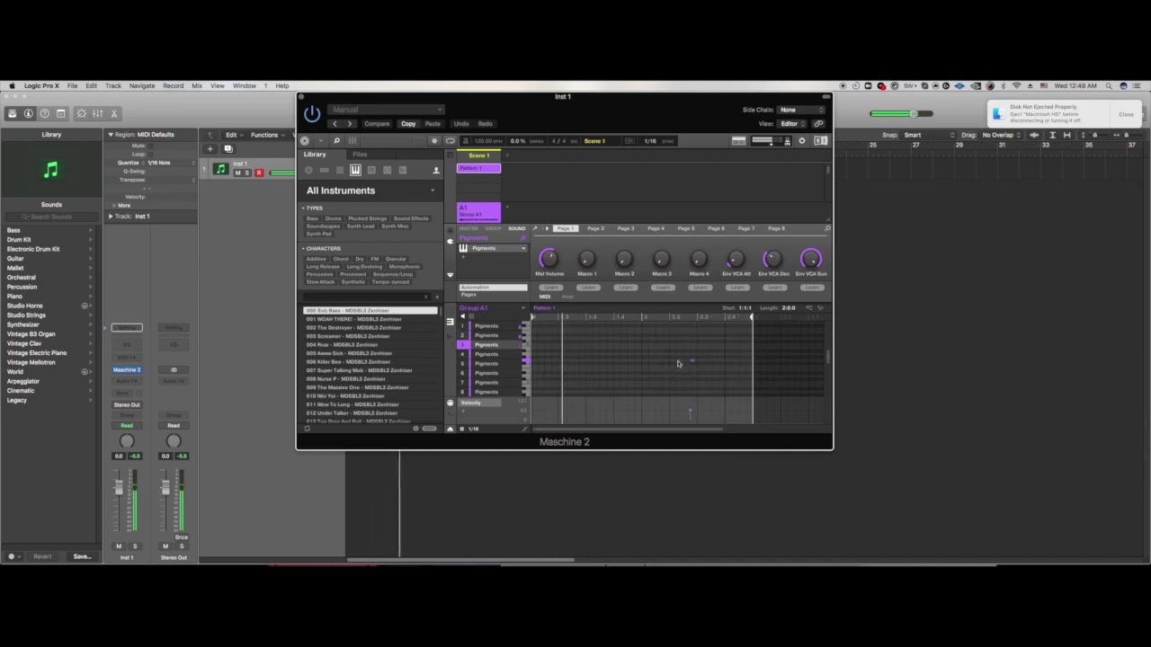
click(679, 362)
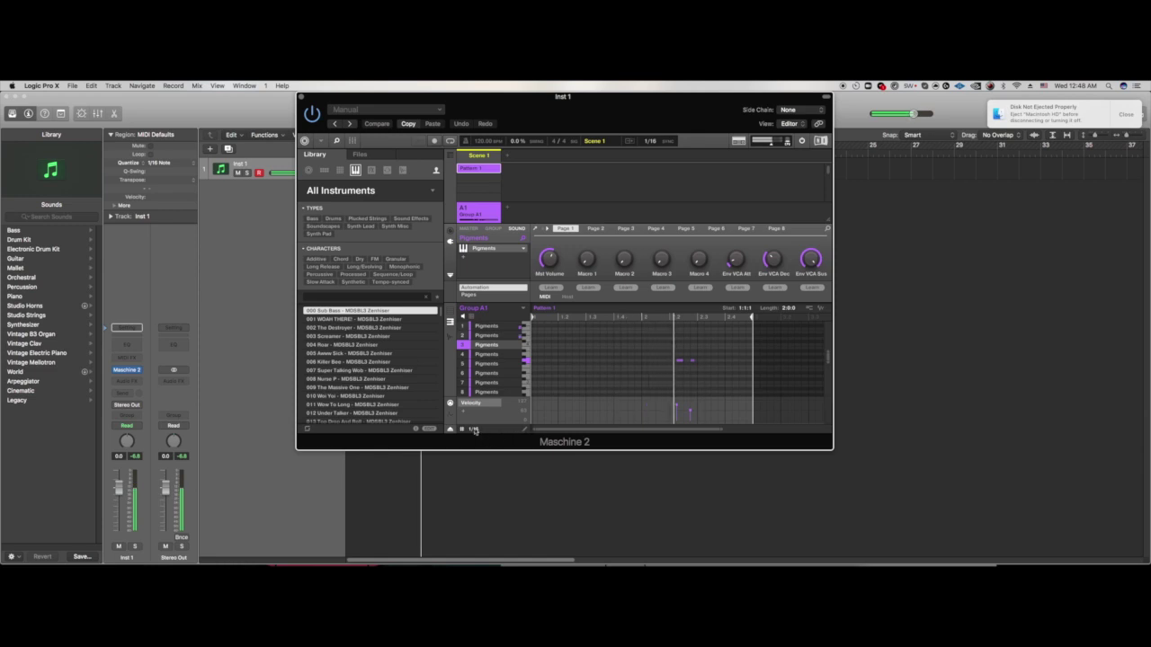
Step: Set the pattern grid to 1/32 and remove the added earlier note from the third sound
click(473, 430)
click(499, 326)
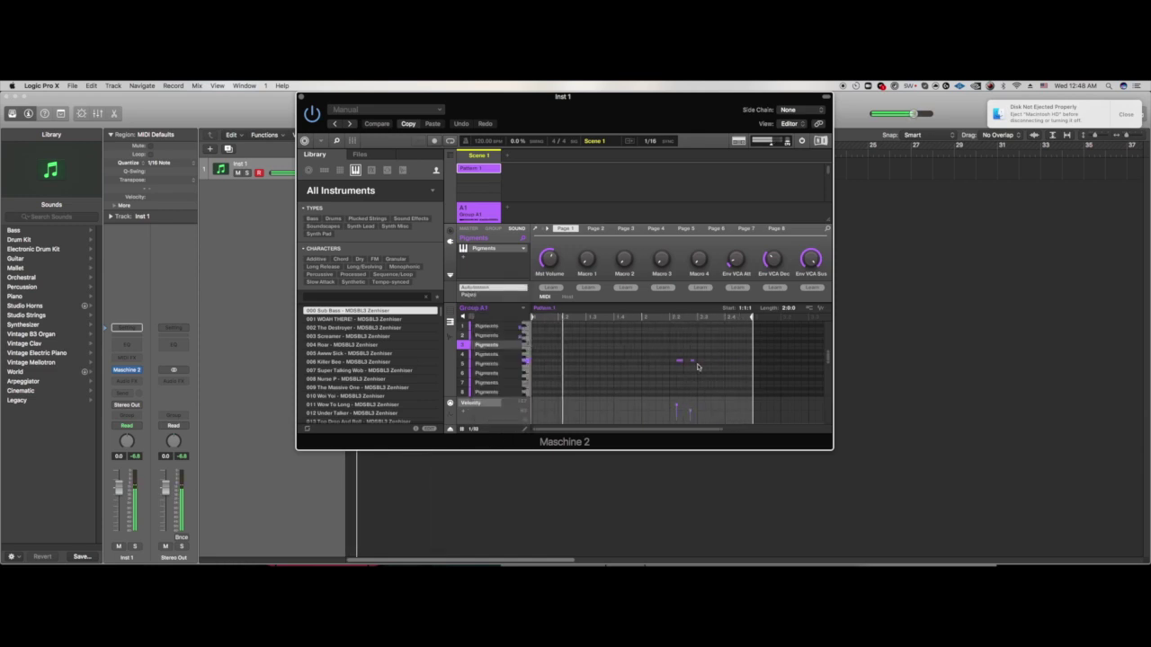
drag(683, 361, 679, 360)
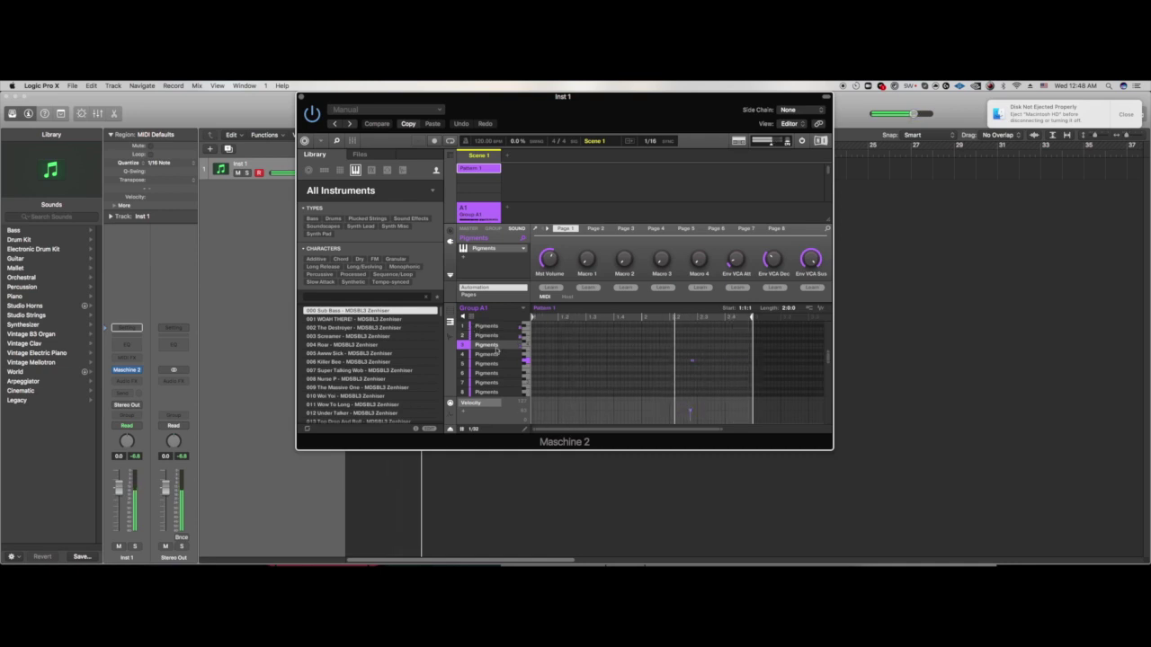
Step: View the second sound's Pigments effects and envelopes, and close its editor
click(487, 335)
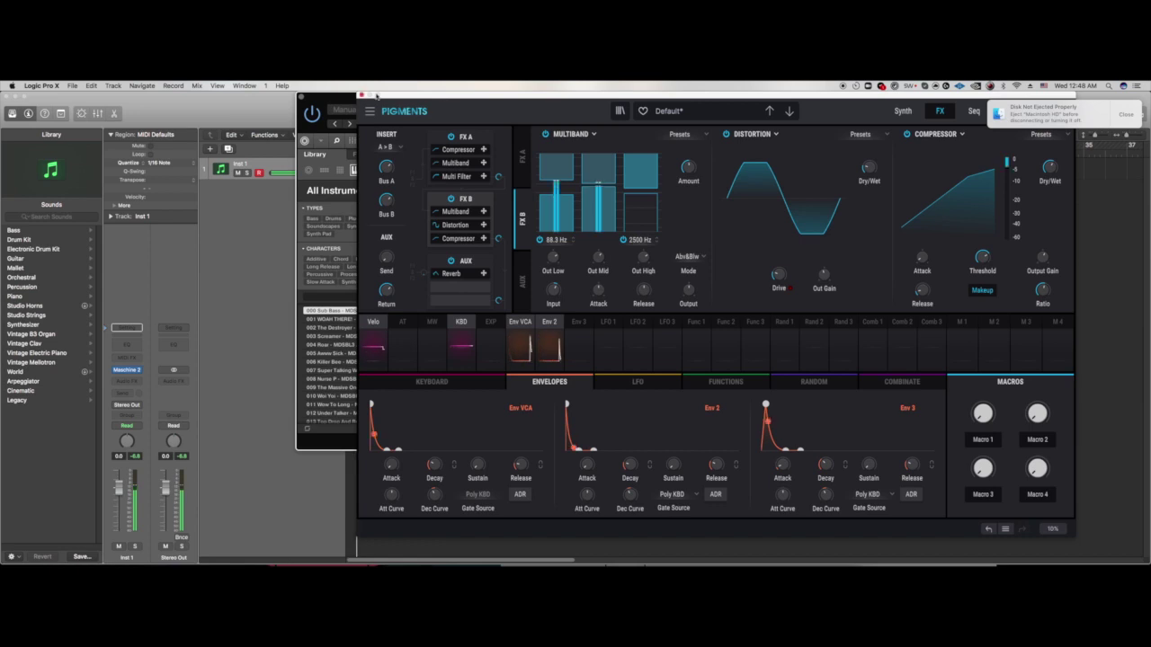
click(361, 94)
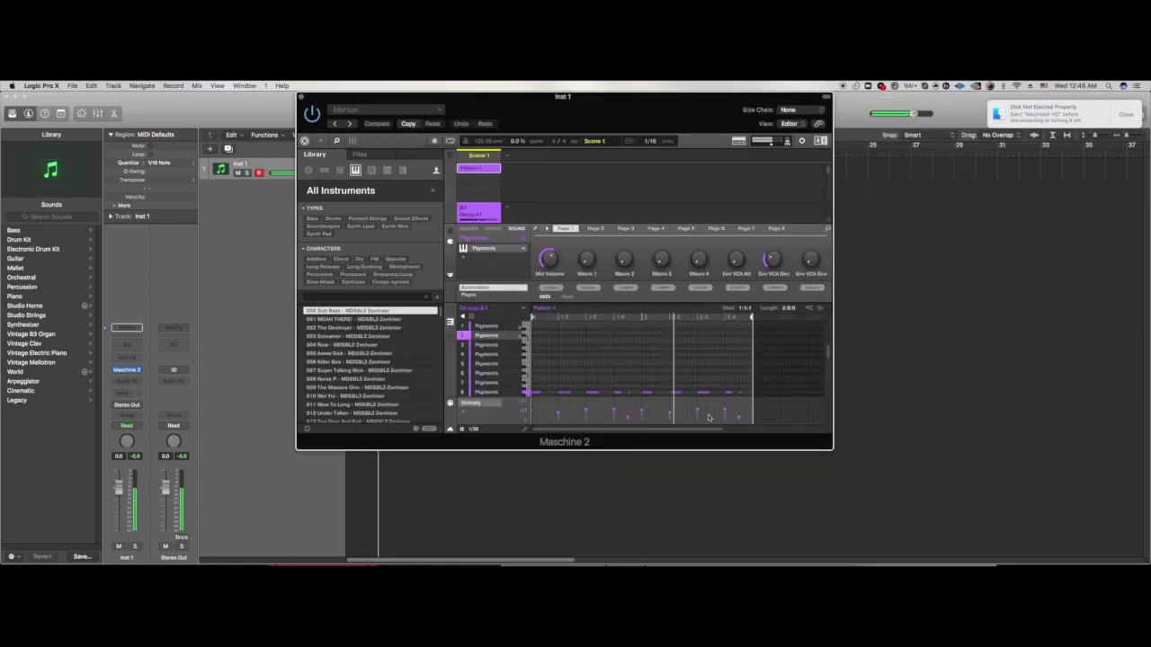
Step: Add a short note to the first sound between beats 2.2 and 2.3 and lower its velocity
click(503, 326)
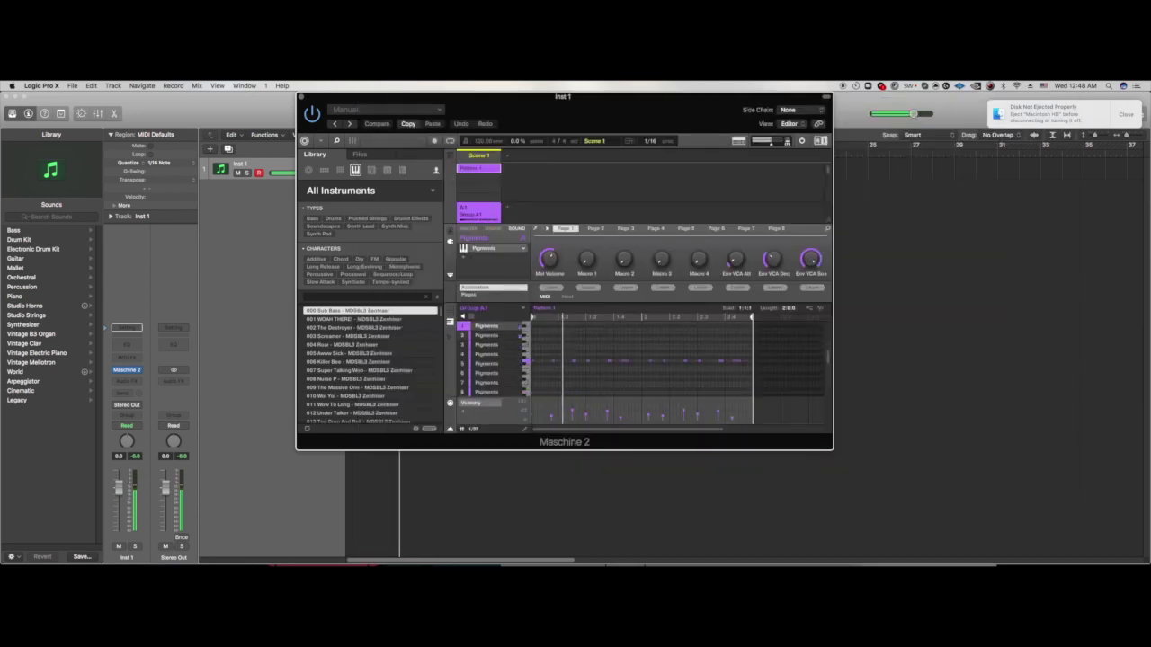
click(691, 361)
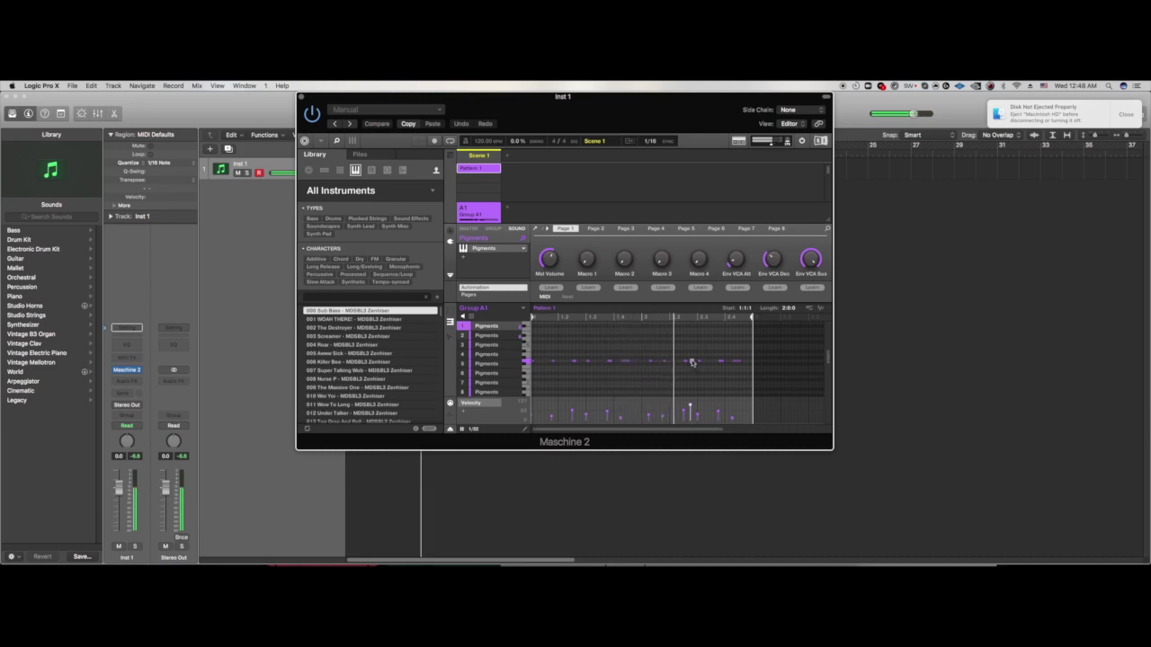
drag(691, 406, 691, 406)
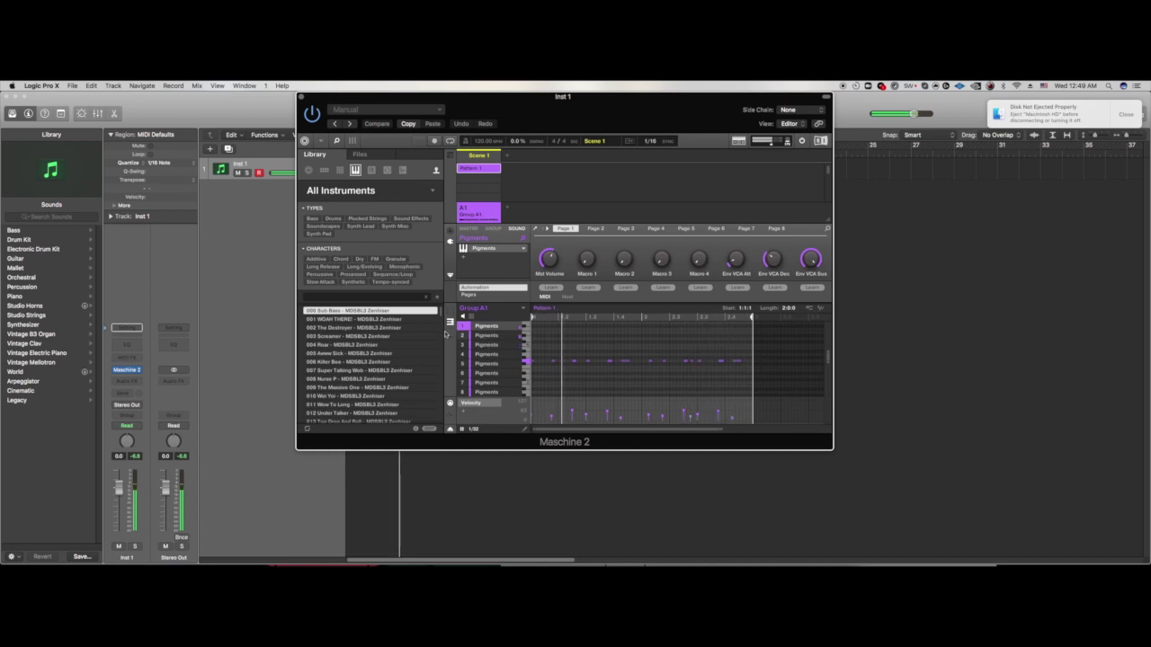
Step: Return to the group view of the pattern and delete the third sound's only note
click(454, 309)
click(692, 344)
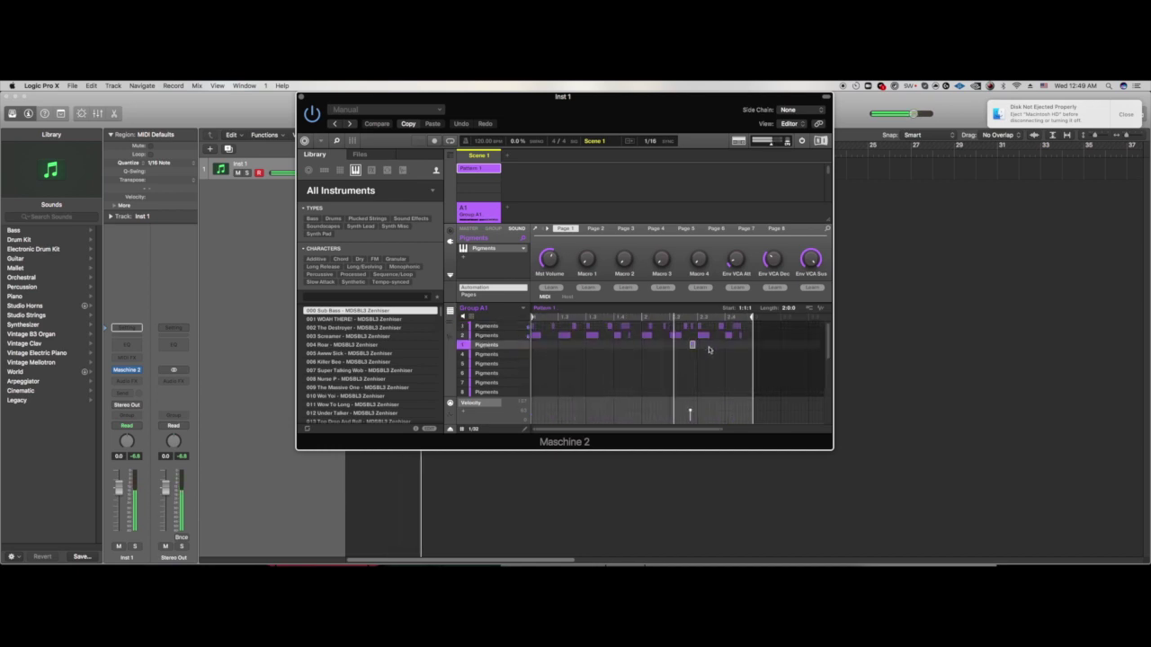
key(BackSpace)
Step: View the first sound's Pigments effects and envelopes, and close its editor
click(498, 327)
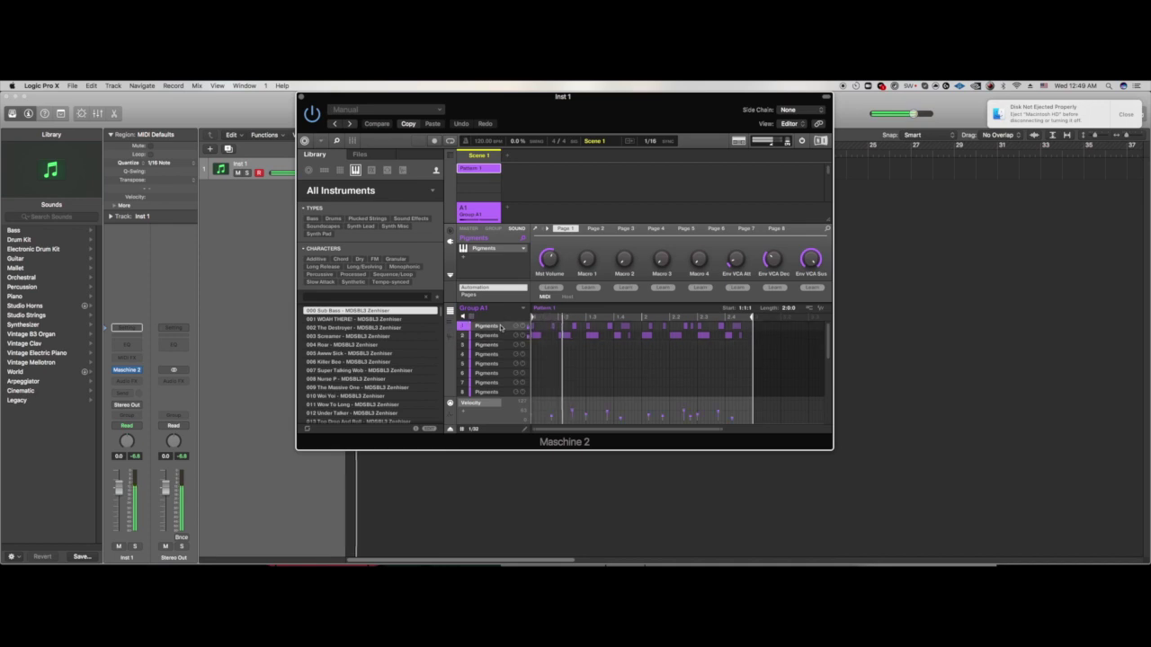
click(535, 228)
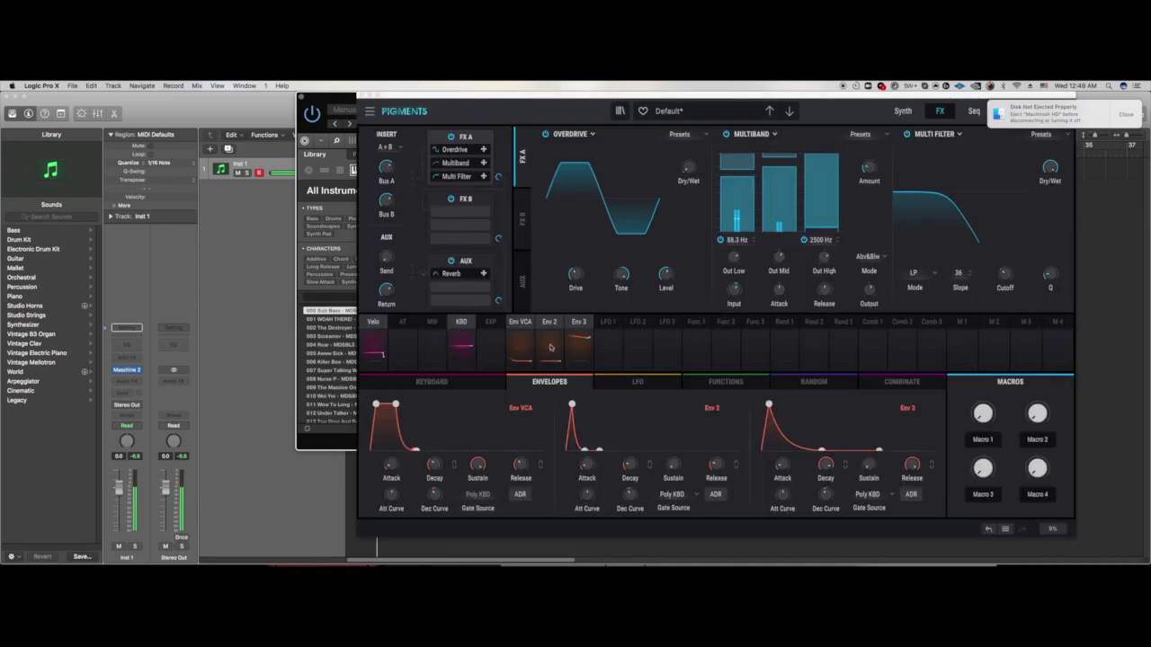
click(361, 95)
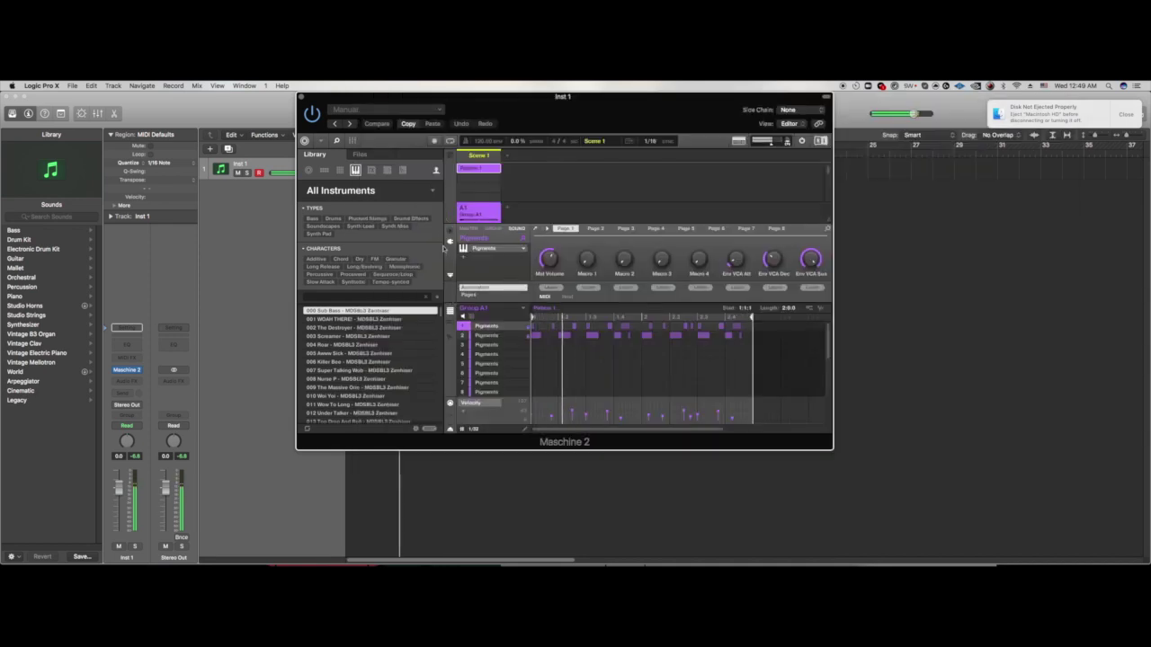
Step: Open the first sound's Groove settings and adjust its swing amount with the cycle at 1/8
click(448, 233)
click(475, 268)
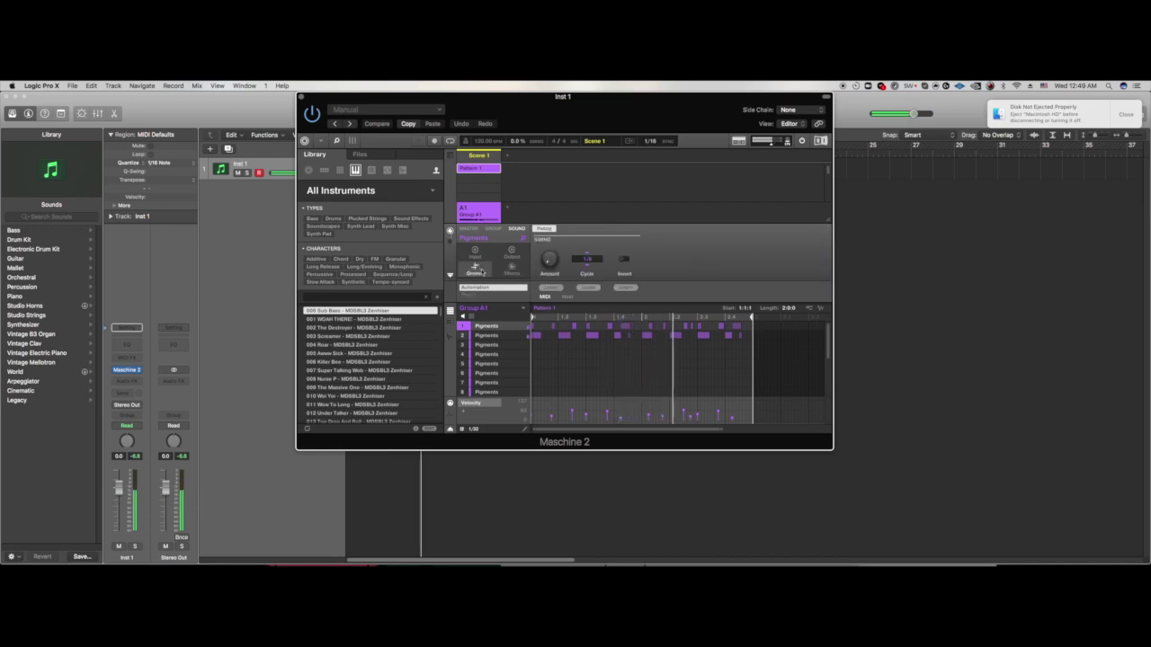
drag(547, 259, 546, 242)
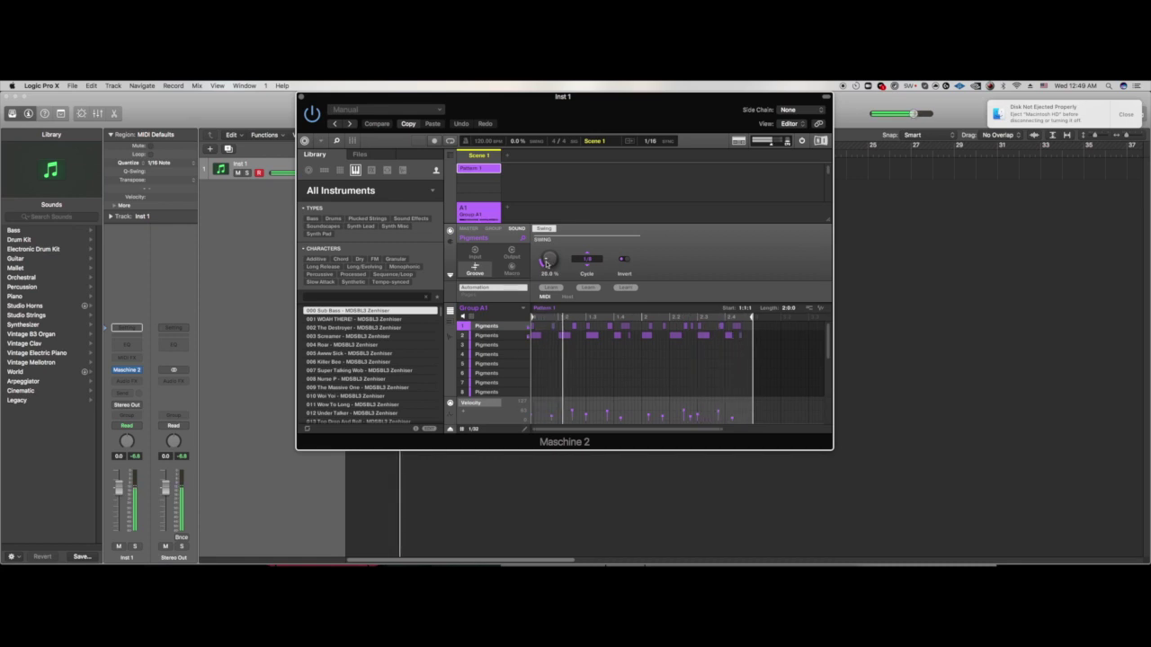
drag(547, 263, 546, 260)
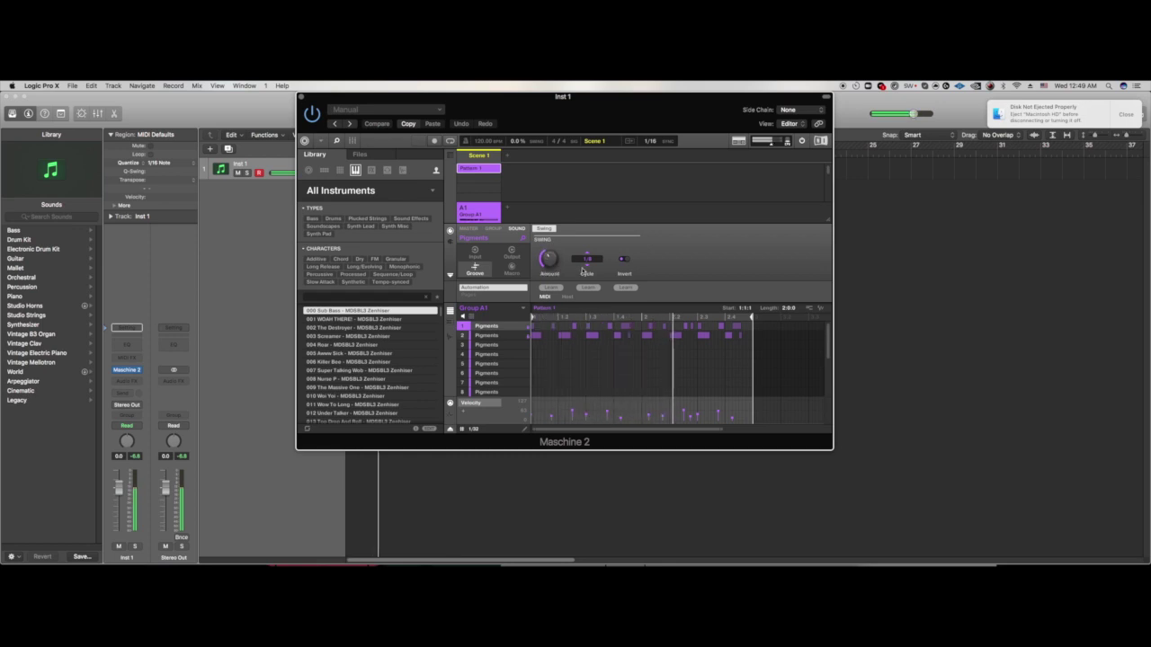
drag(547, 260, 546, 249)
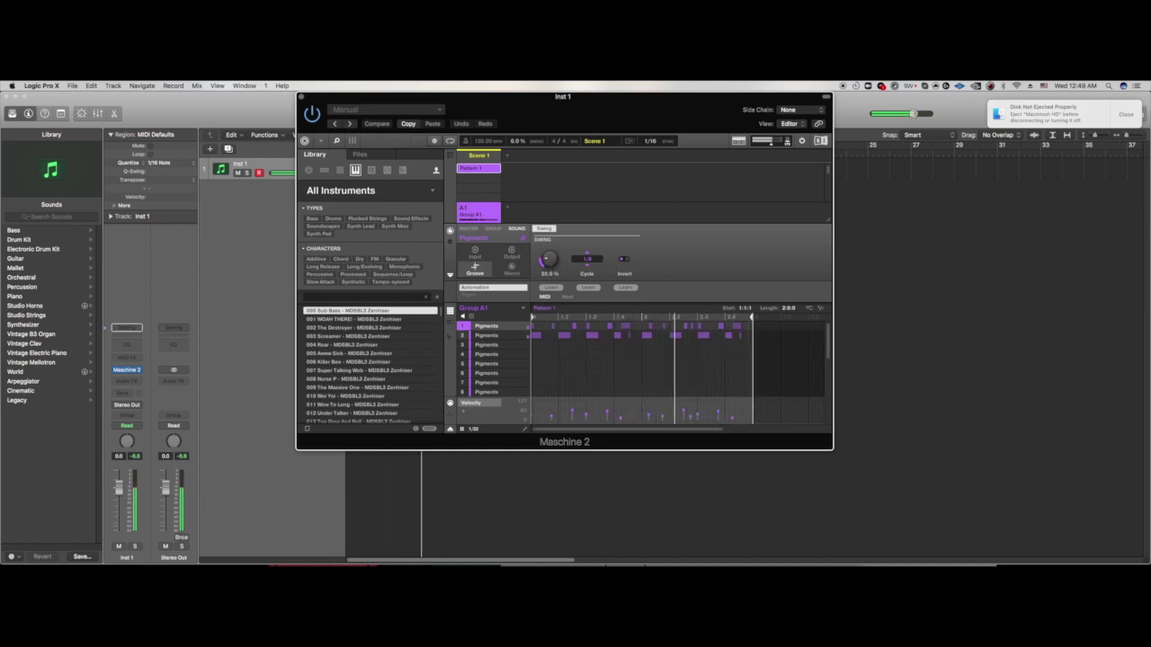
Step: Open the third sound's Pigments editor and raise the cutoff of the Multi Filter in FX A
click(486, 345)
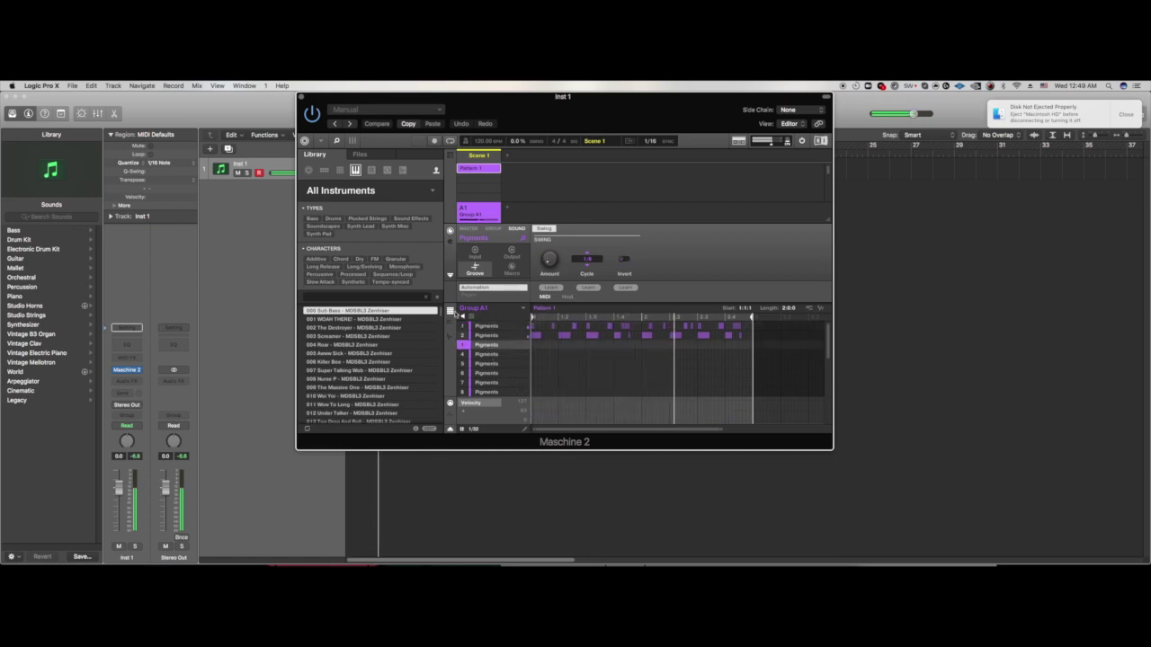
click(449, 322)
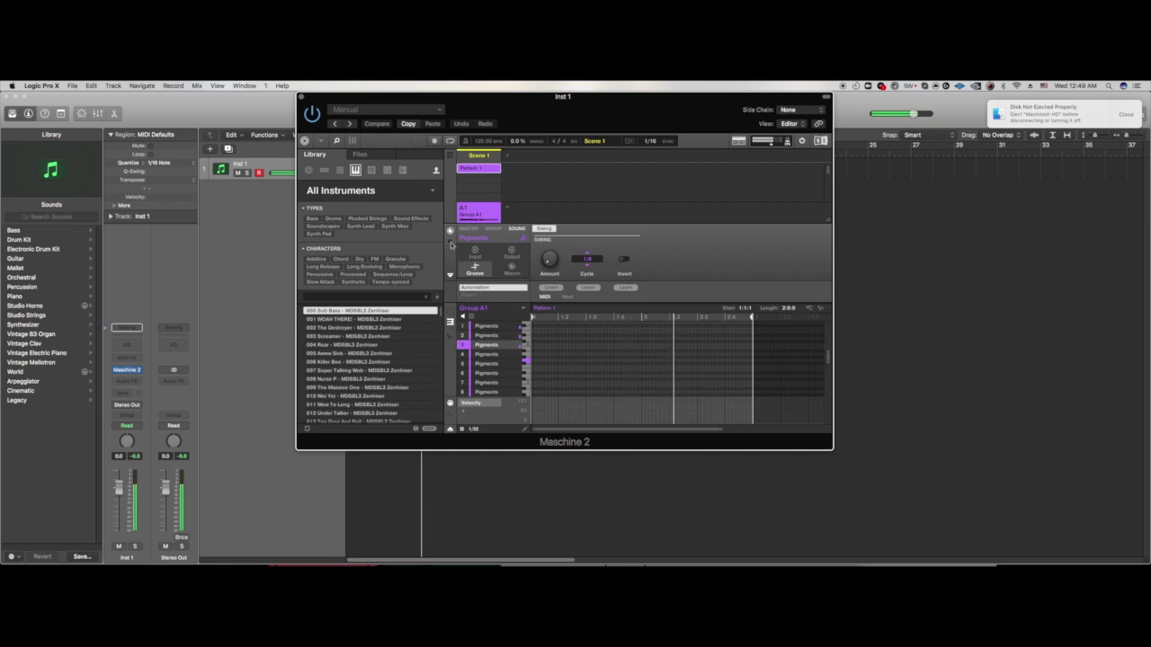
click(449, 241)
click(536, 231)
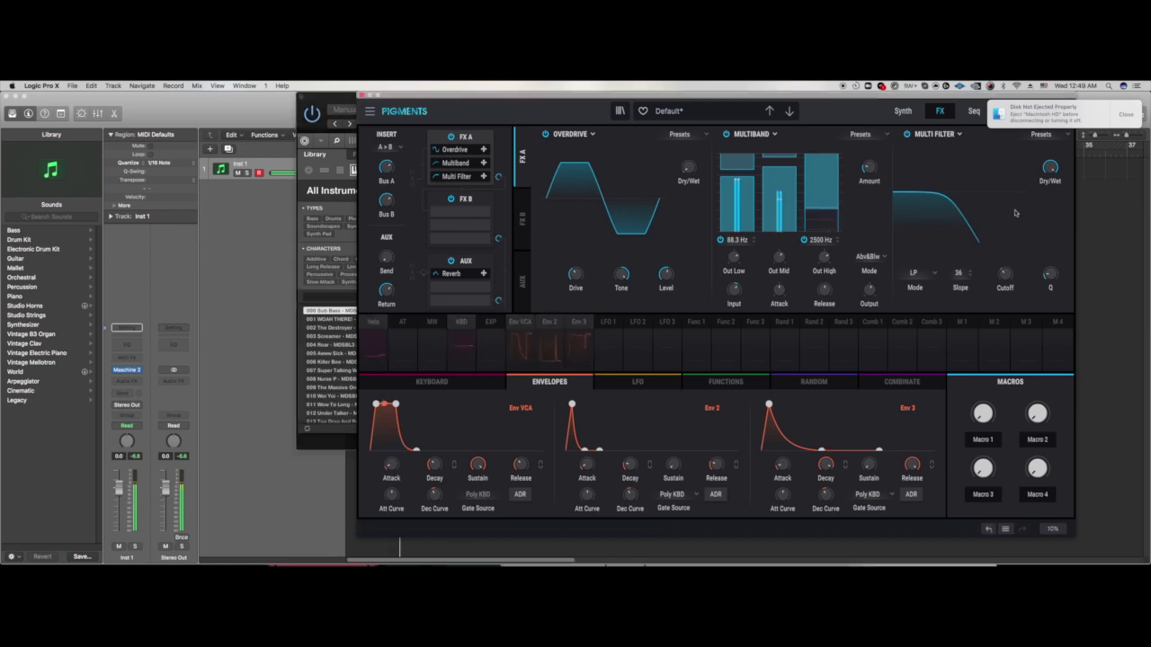
drag(1006, 274, 1015, 261)
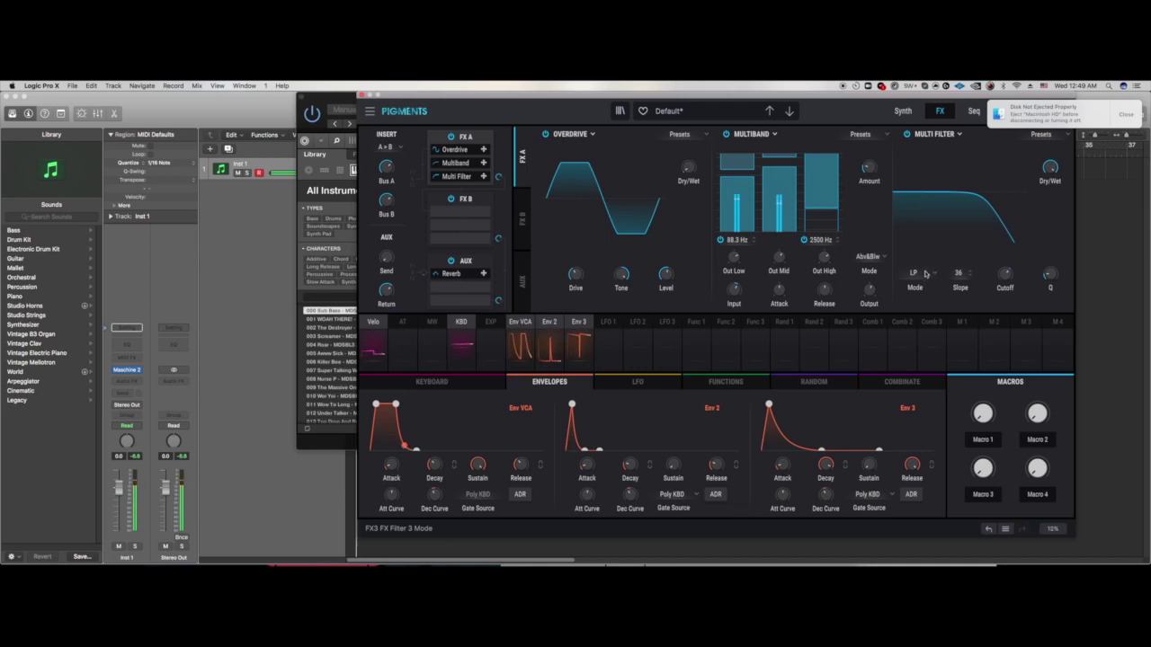
Step: Switch the FX A Multi Filter to band-pass (BP) mode and lower its cutoff
click(924, 277)
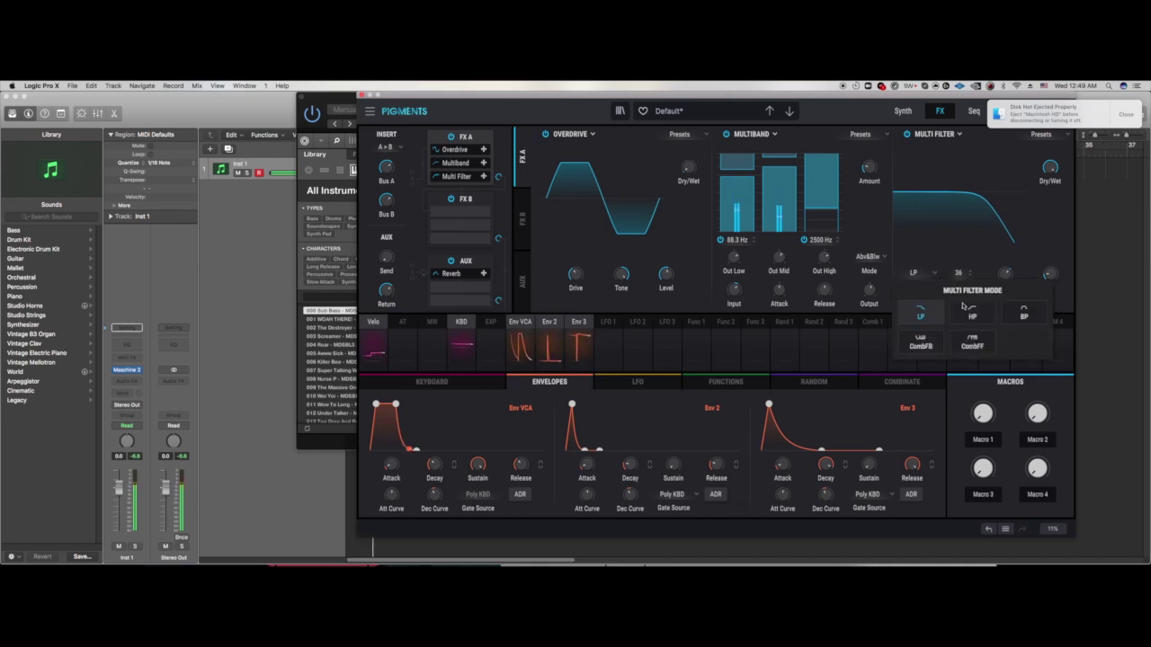
click(1019, 314)
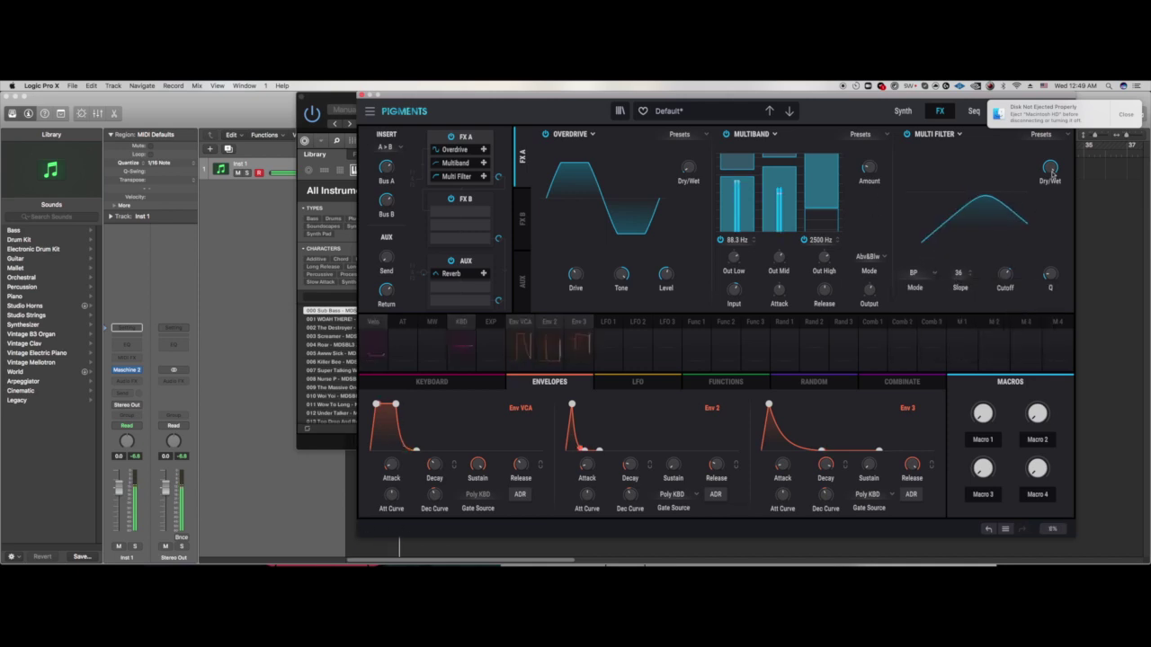
drag(1006, 274, 1000, 281)
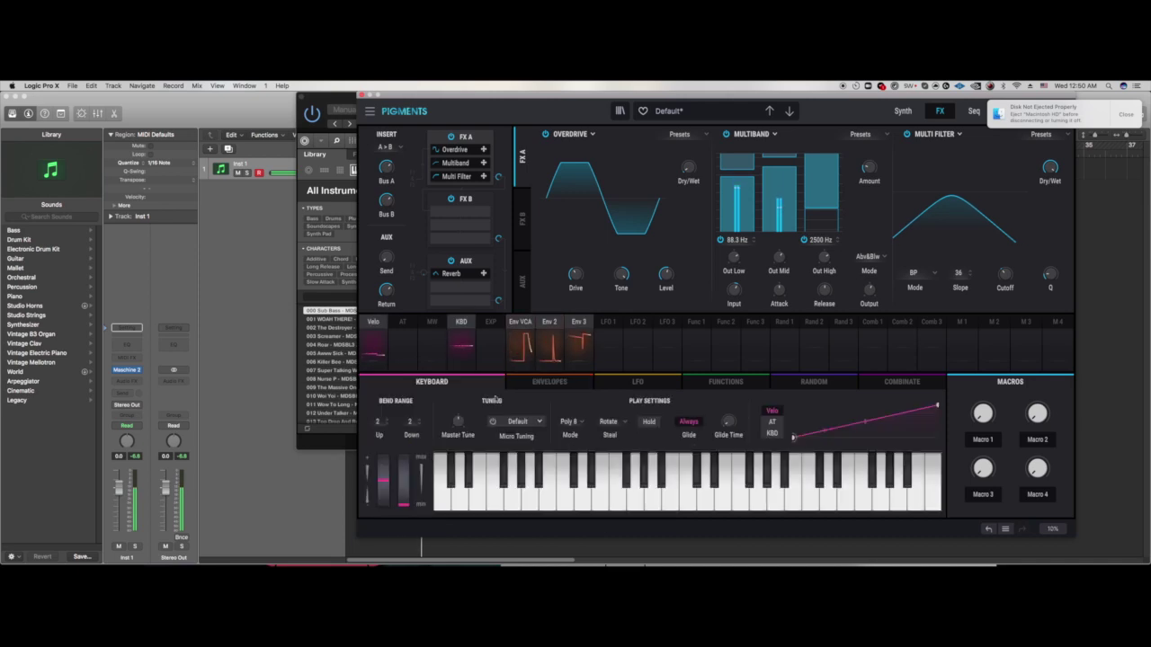
Step: Shape Env VCA with the shortest attack, a lower sustain and a release of about 80 ms
drag(489, 459, 491, 459)
drag(392, 464, 392, 474)
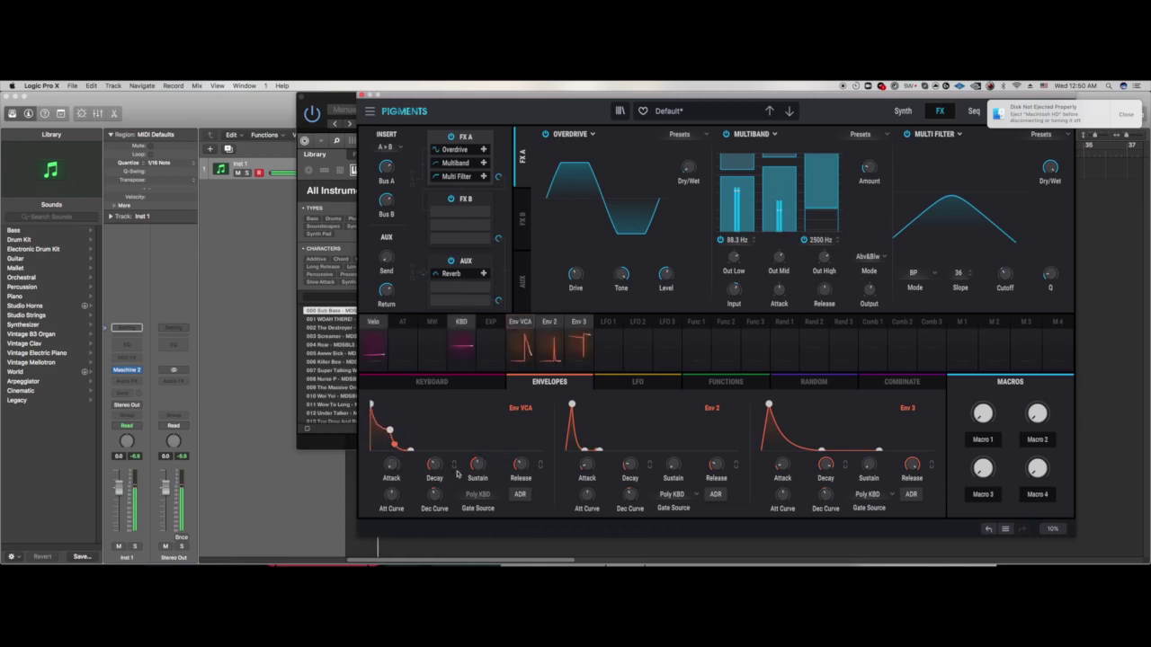
drag(477, 464, 521, 468)
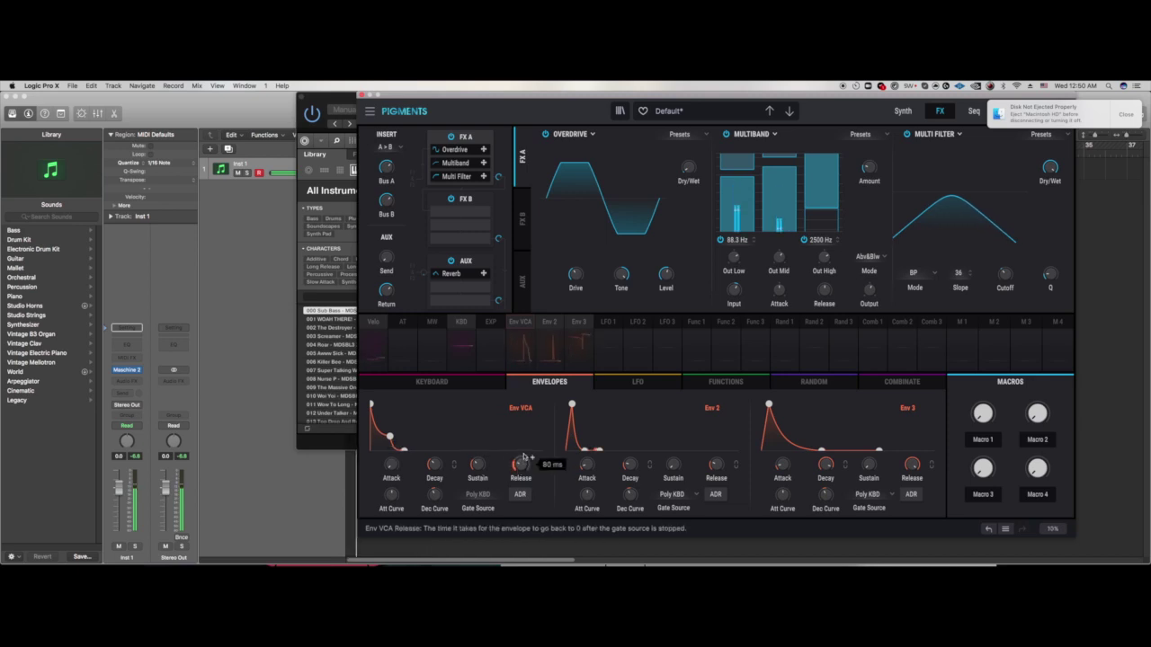
Step: Try the FX A Multi Filter in high-pass (HP) mode with a slope of 24, adjust its cutoff, and bypass it
click(902, 110)
click(939, 112)
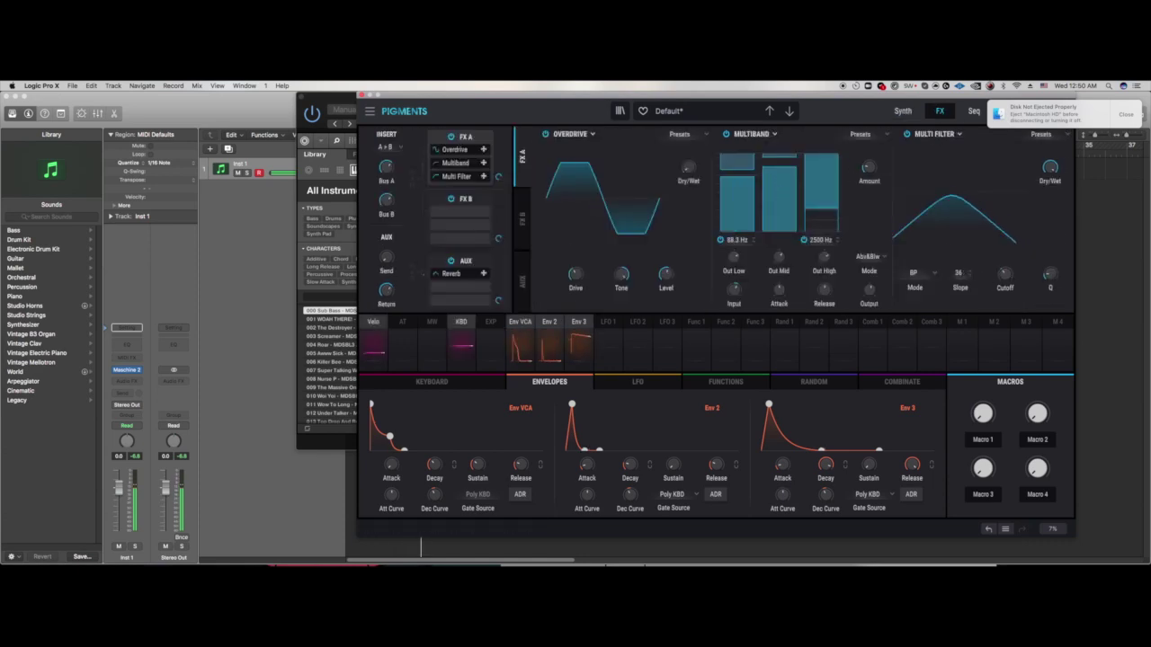
drag(960, 272, 966, 273)
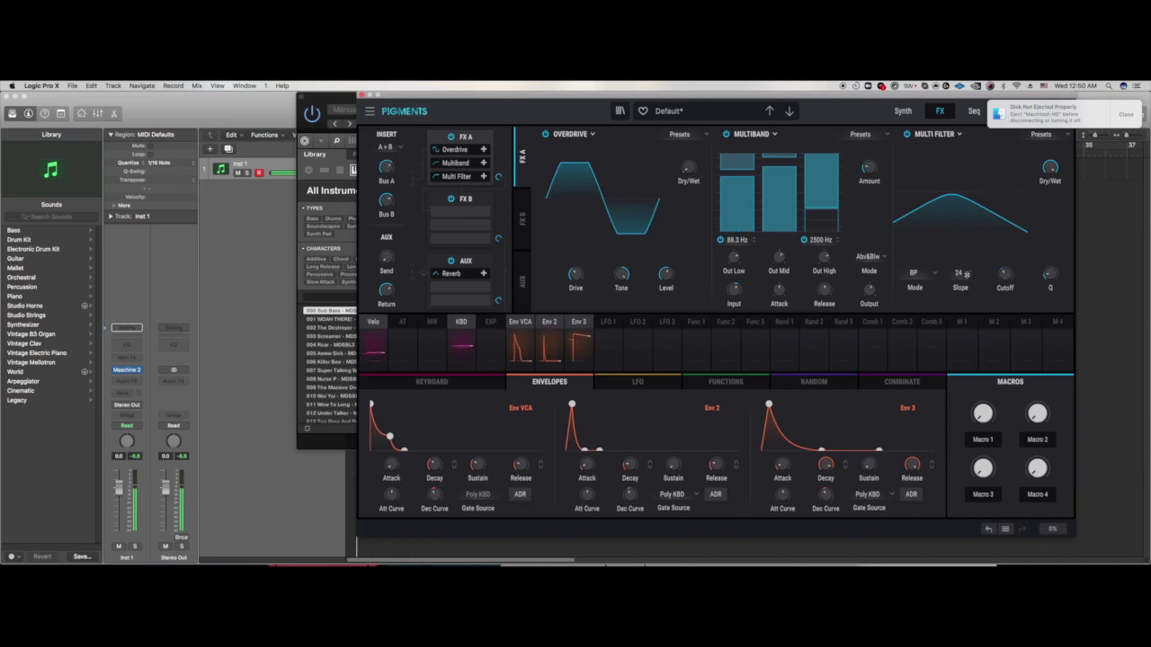
click(934, 273)
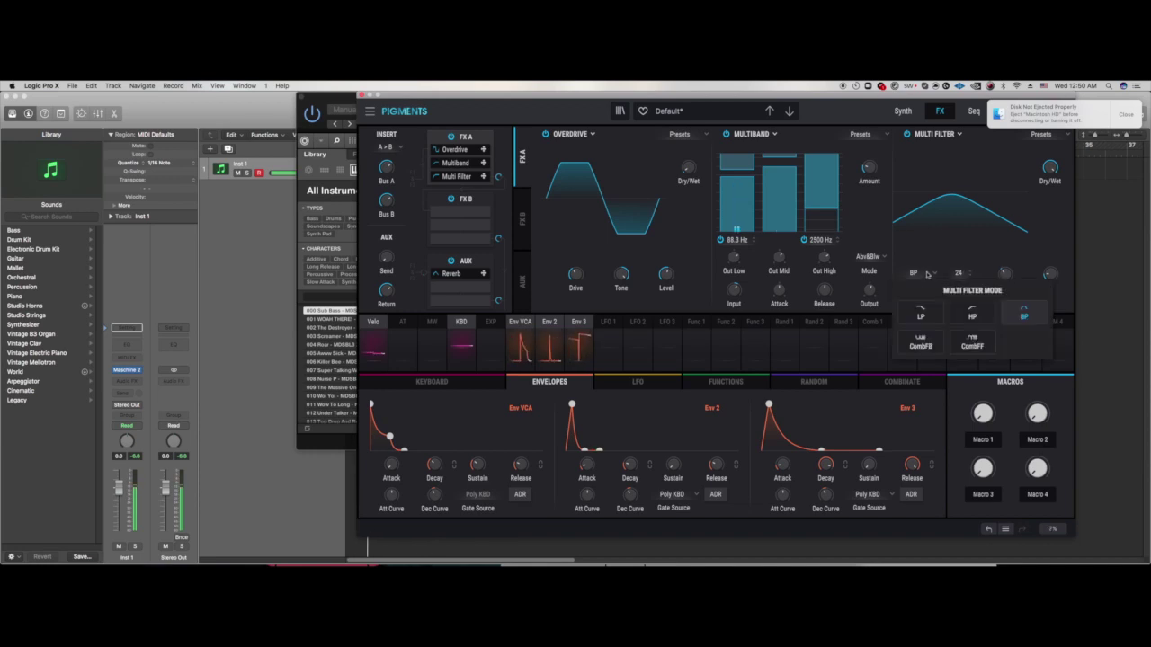
click(974, 317)
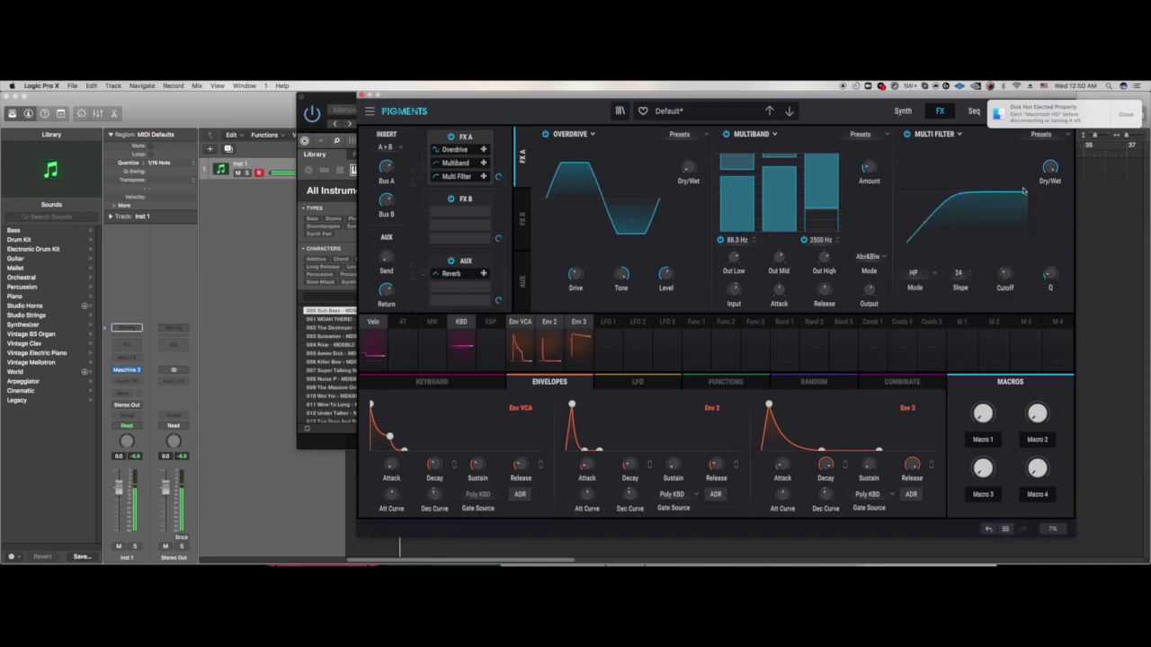
mouse_move(1006, 273)
mouse_down()
mouse_move(1006, 292)
mouse_move(1006, 280)
mouse_up()
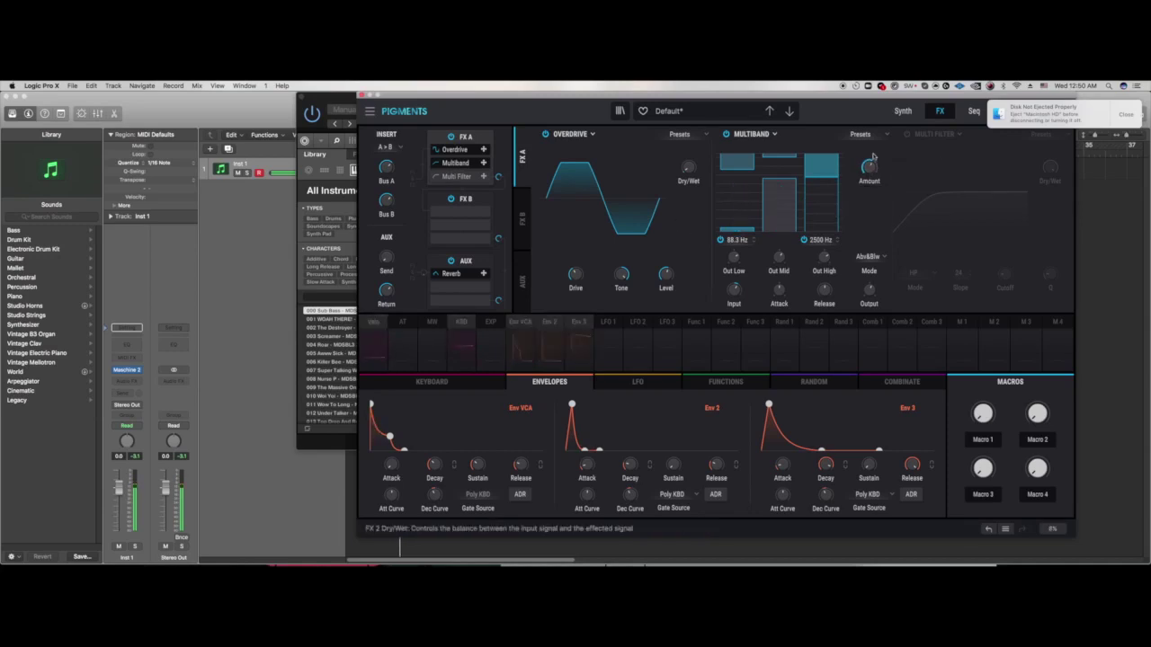
Step: Check the Env 3 modulation routings, adjust Filter 1's cutoff, and set the filter's mode to HP36
click(904, 112)
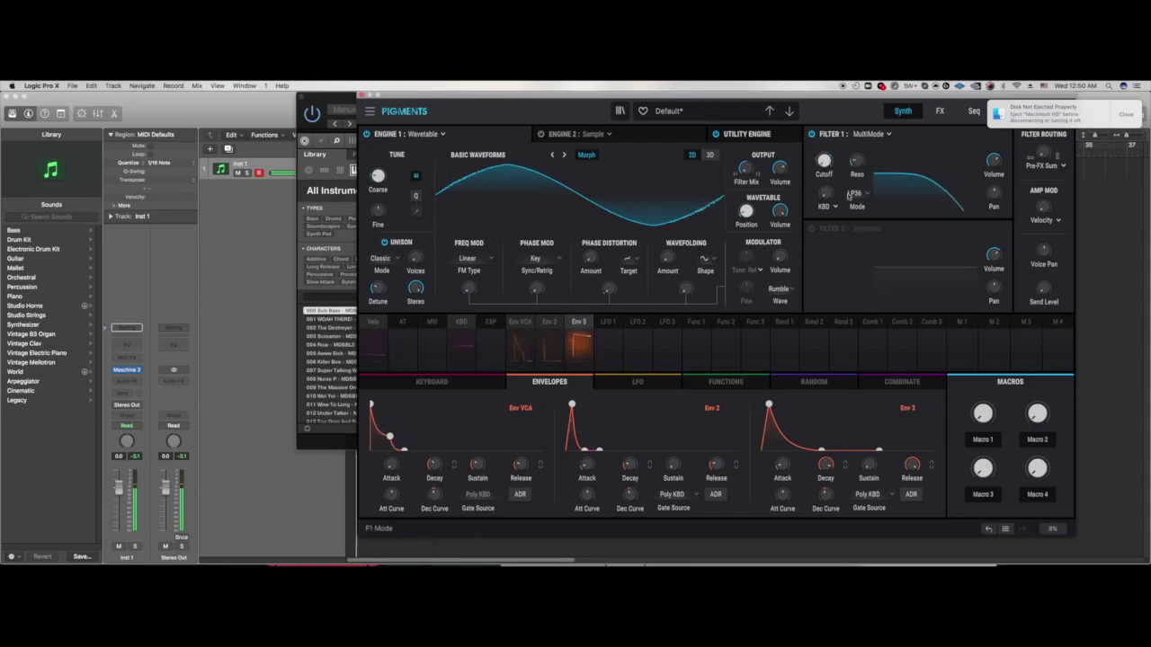
click(579, 321)
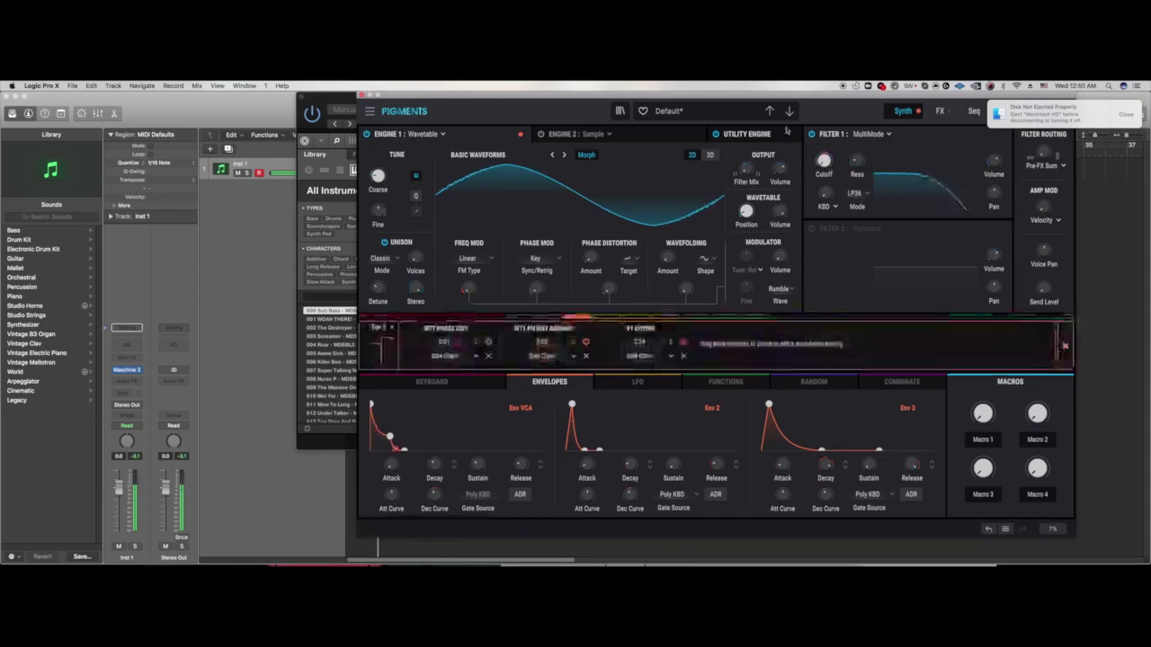
drag(823, 162, 823, 135)
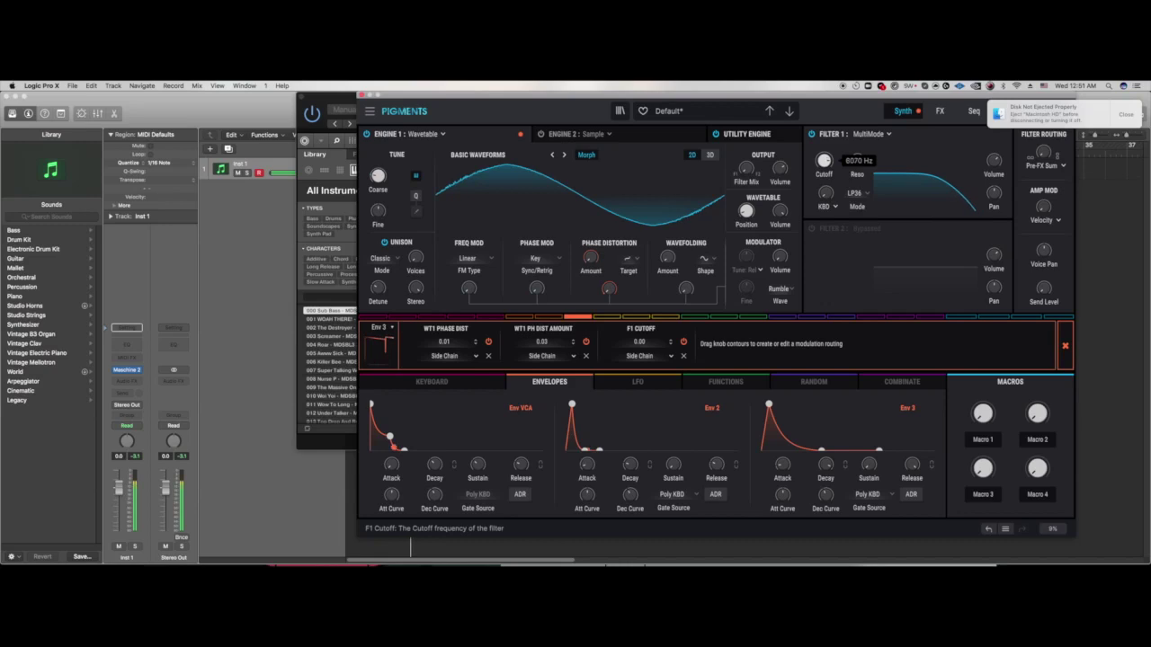
click(881, 135)
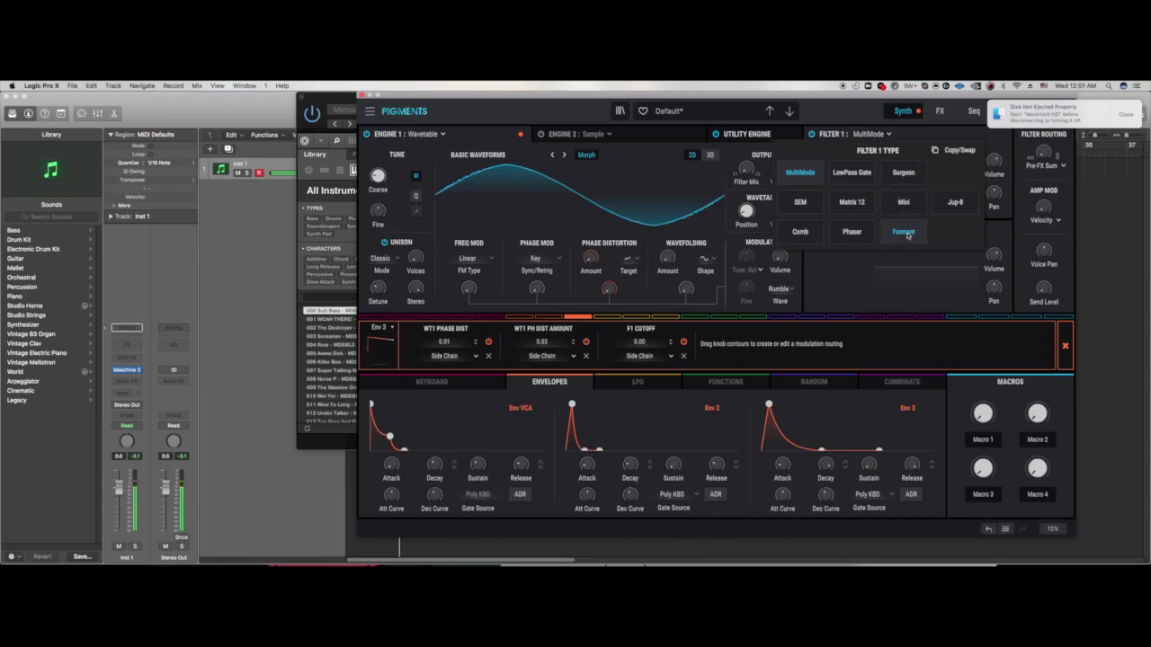
click(854, 281)
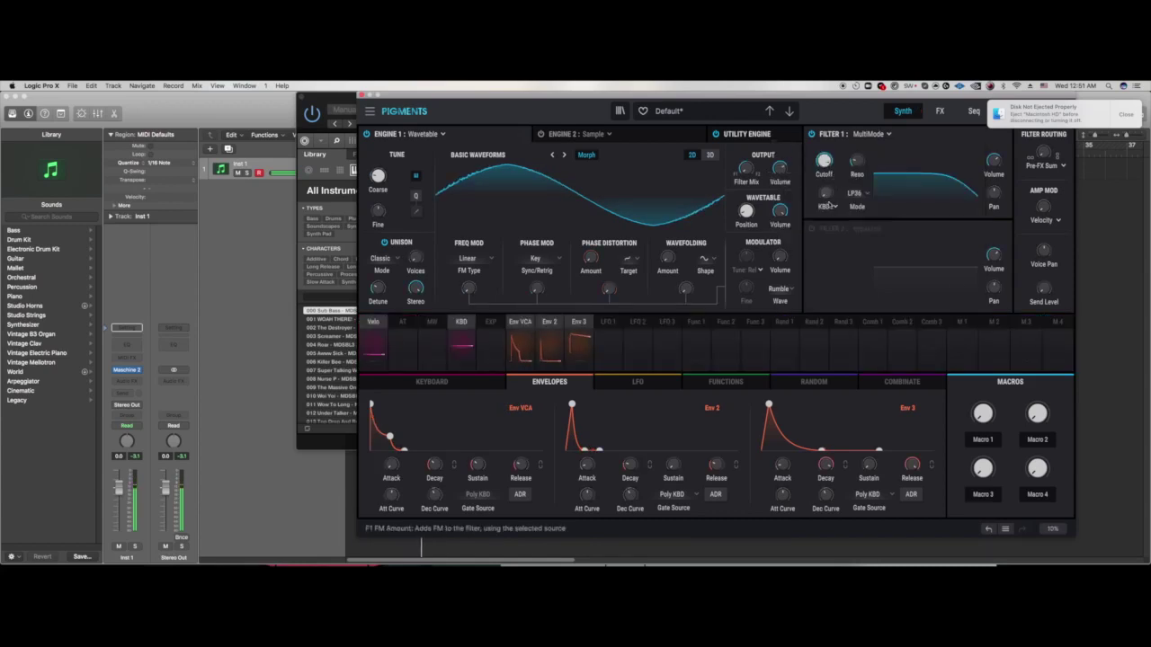
click(854, 193)
click(933, 266)
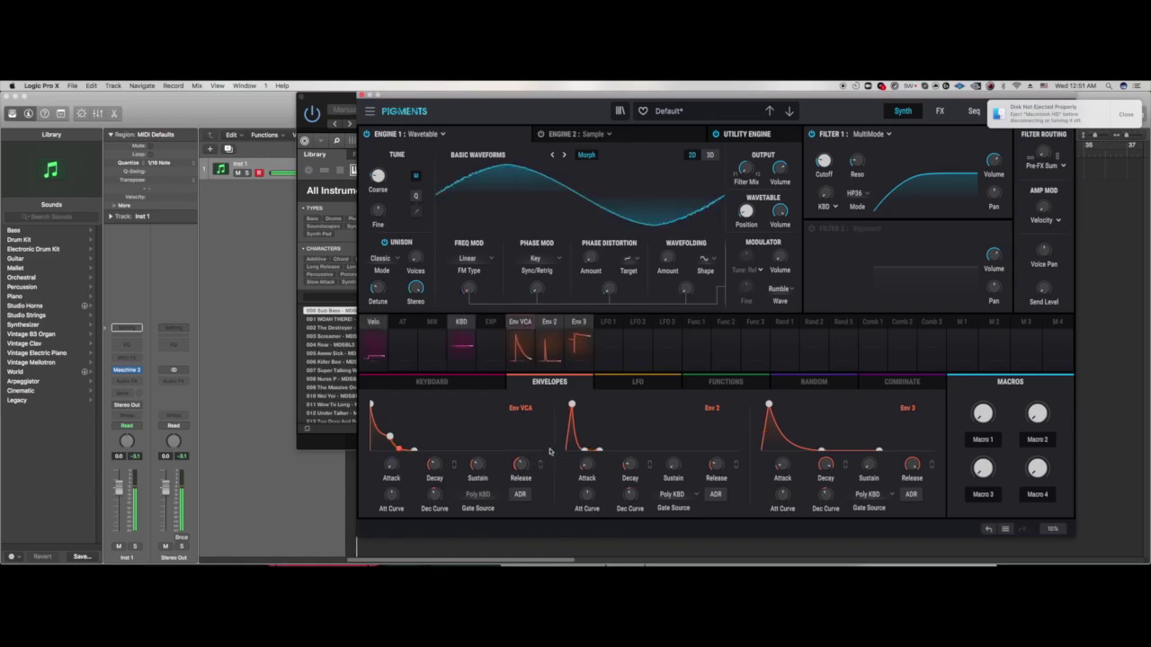
Step: Check the effects chain, raise the Env VCA attack, and lengthen the decay and release of Env 2
click(940, 113)
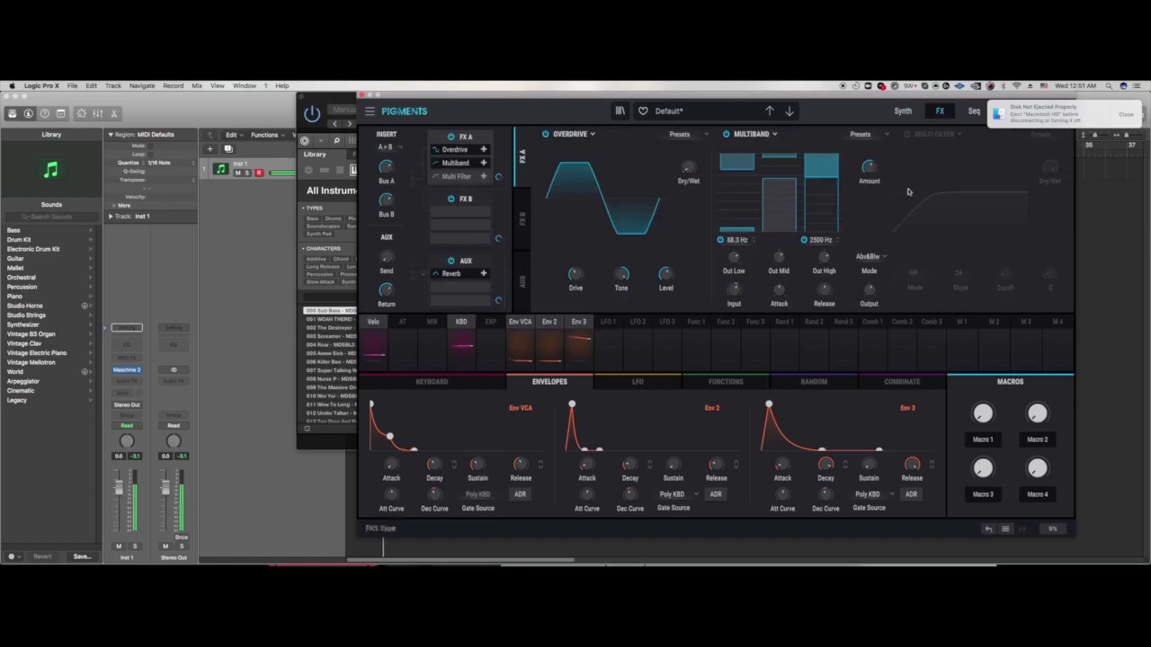
click(901, 111)
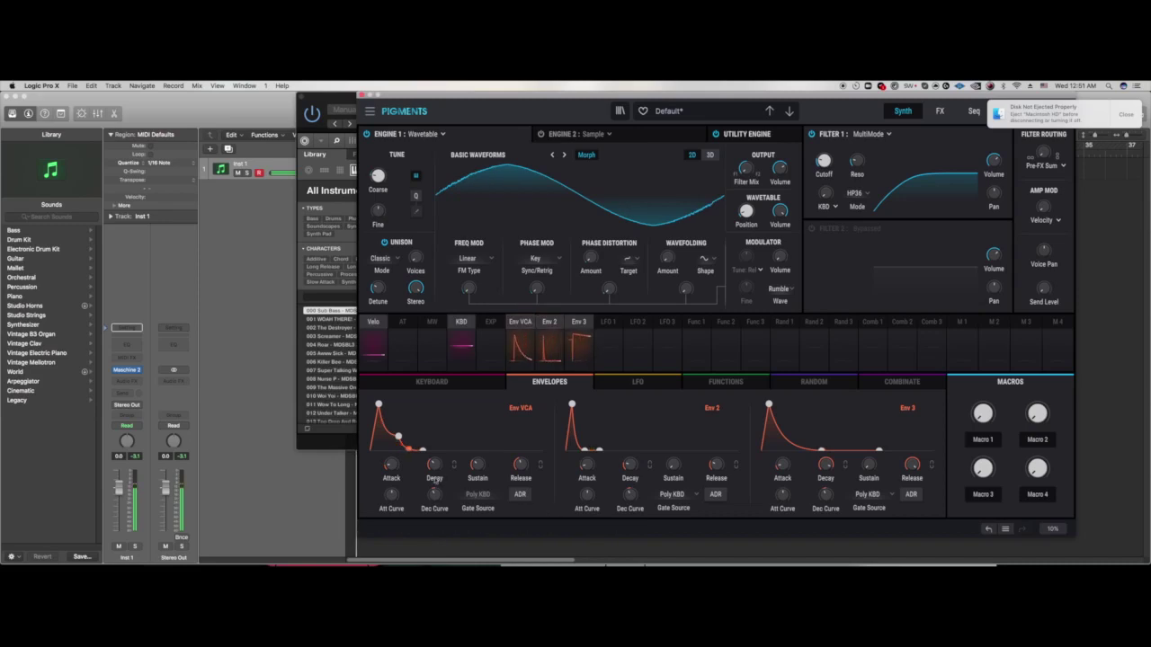
drag(390, 469, 390, 460)
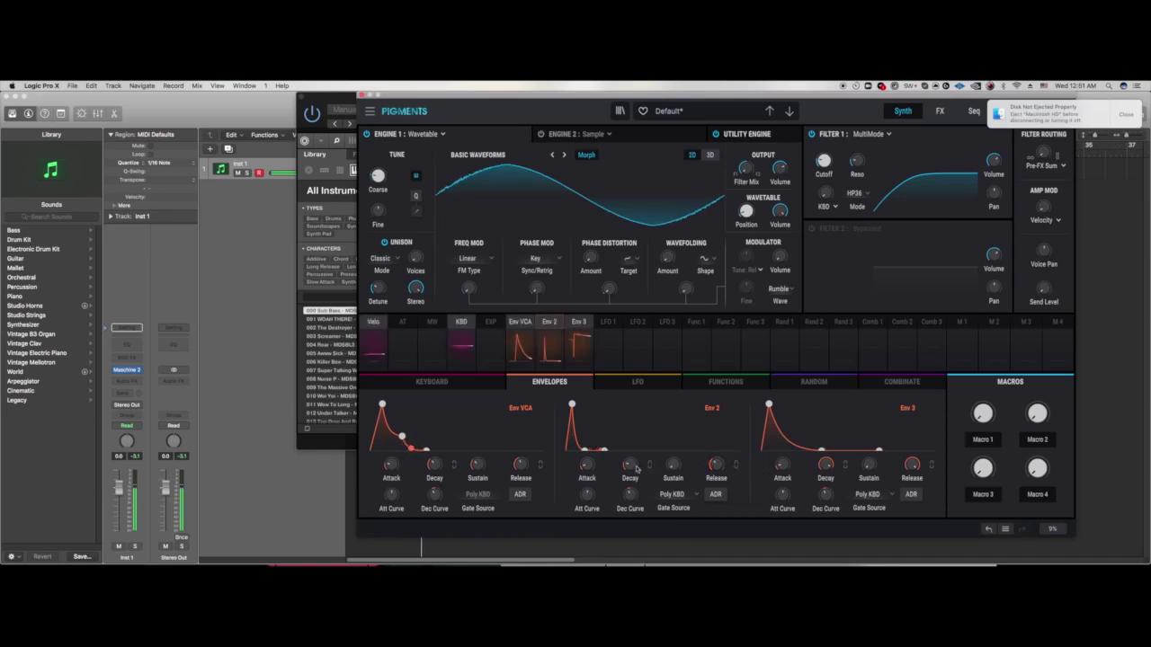
drag(675, 466, 683, 458)
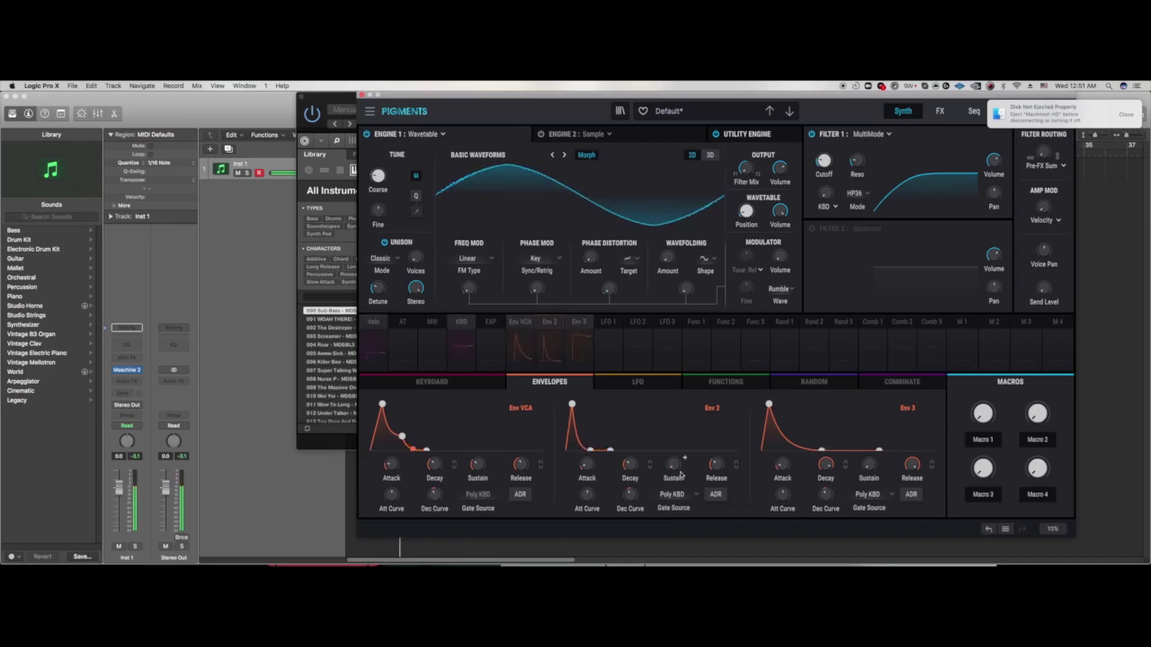
Step: Reactivate the third effect of FX A and replace its Multi Filter with a Reverb
click(939, 112)
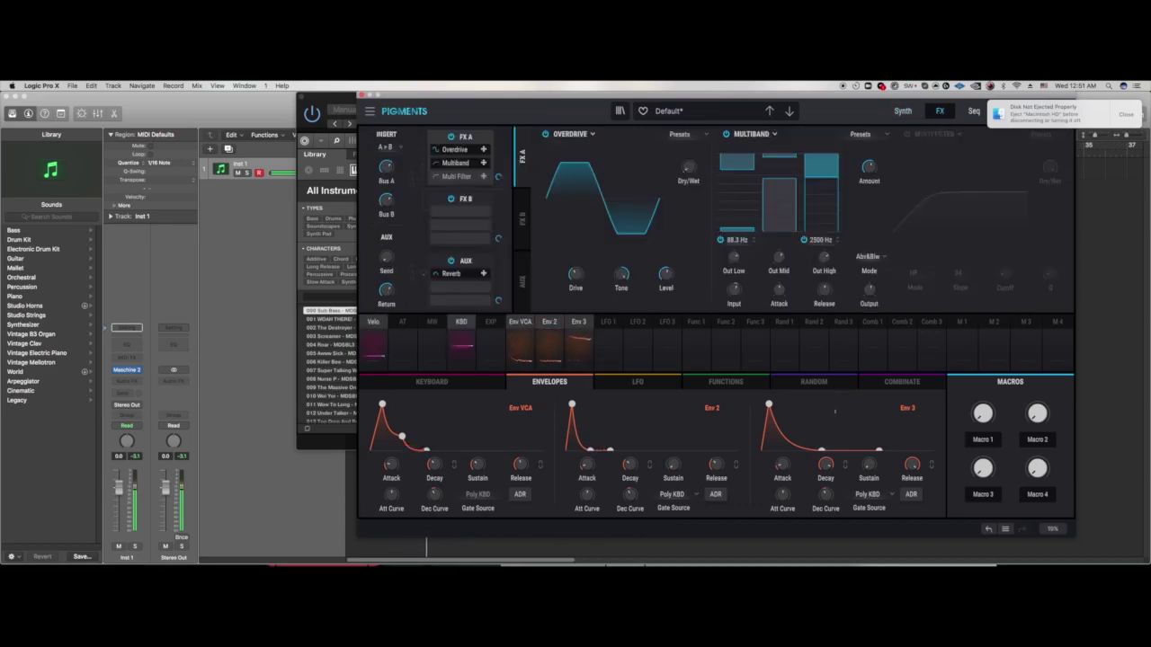
click(906, 134)
click(958, 134)
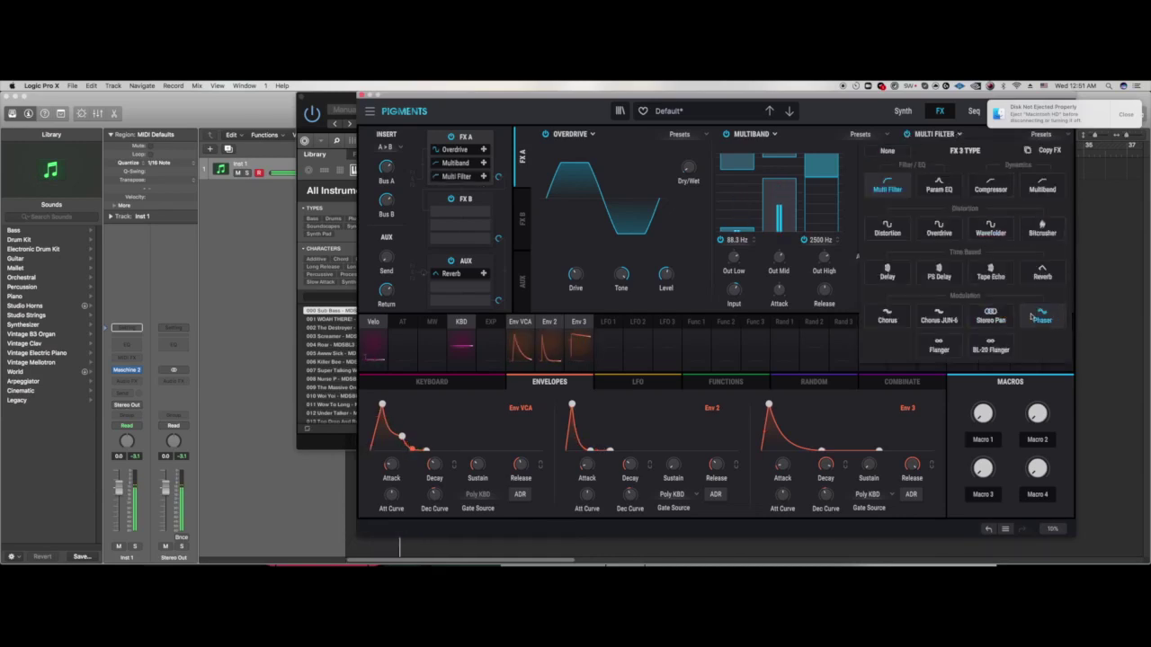
click(1042, 274)
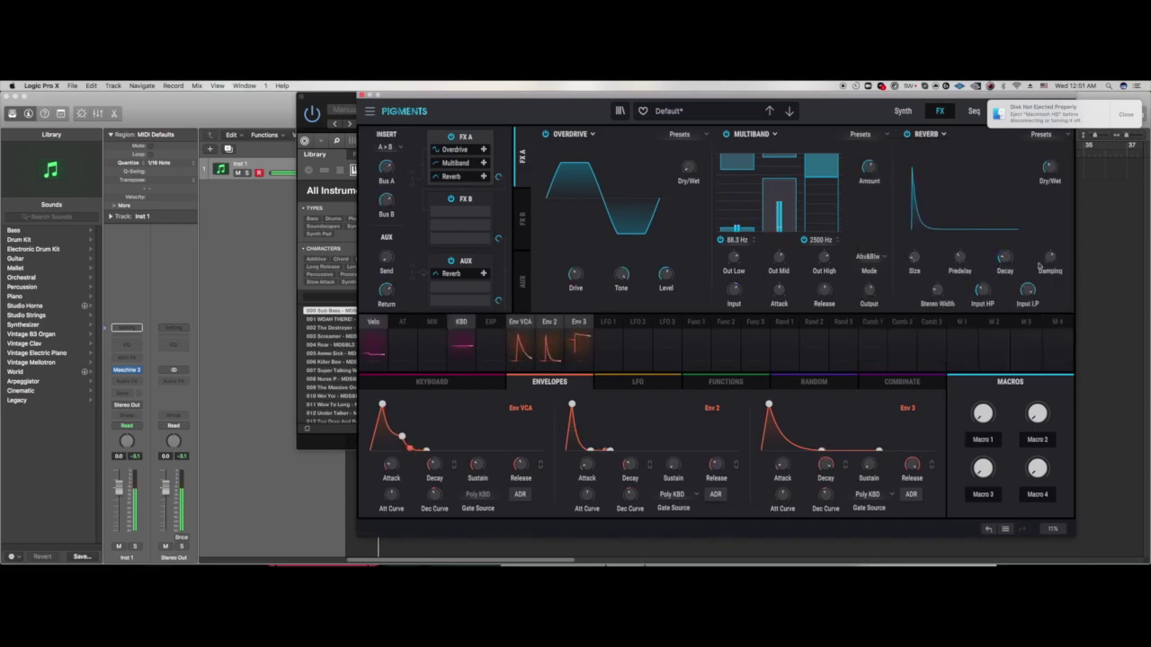
mouse_move(1014, 254)
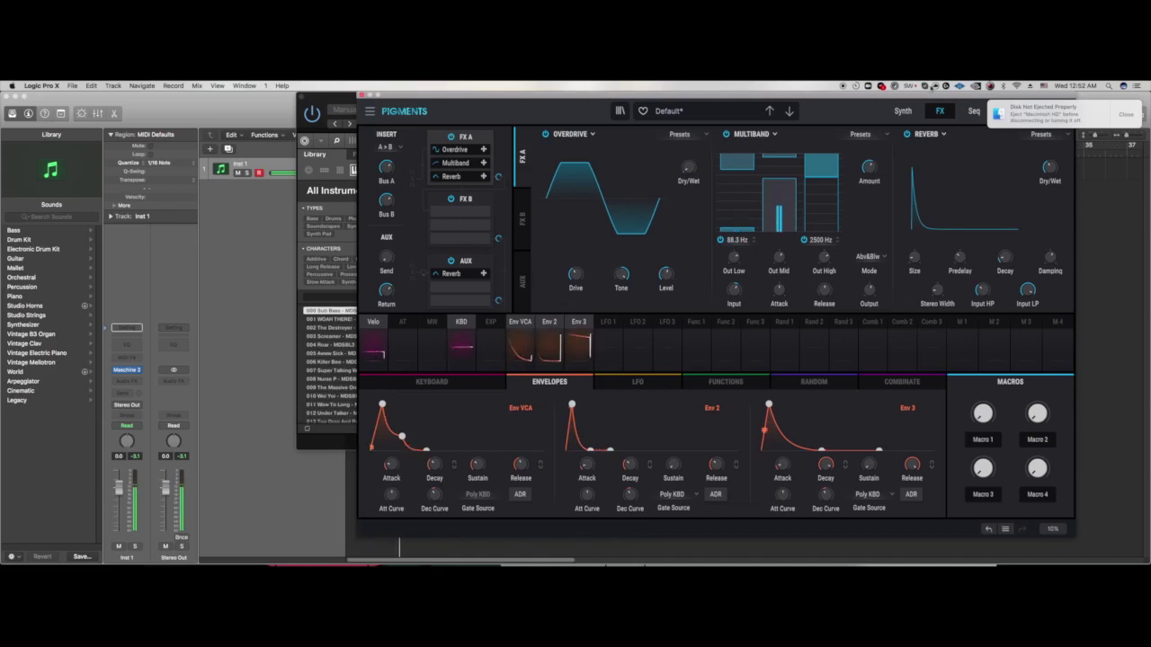
Step: Add a Delay as the first effect of FX B and turn off its Ping Pong option
click(522, 221)
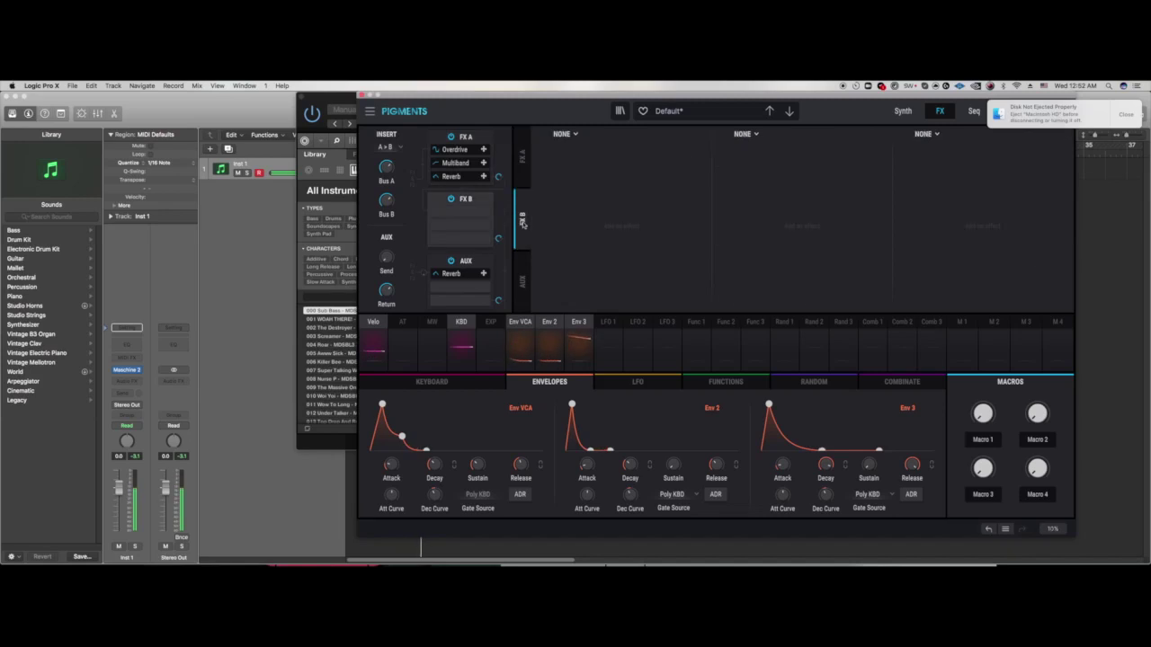
click(568, 136)
click(576, 279)
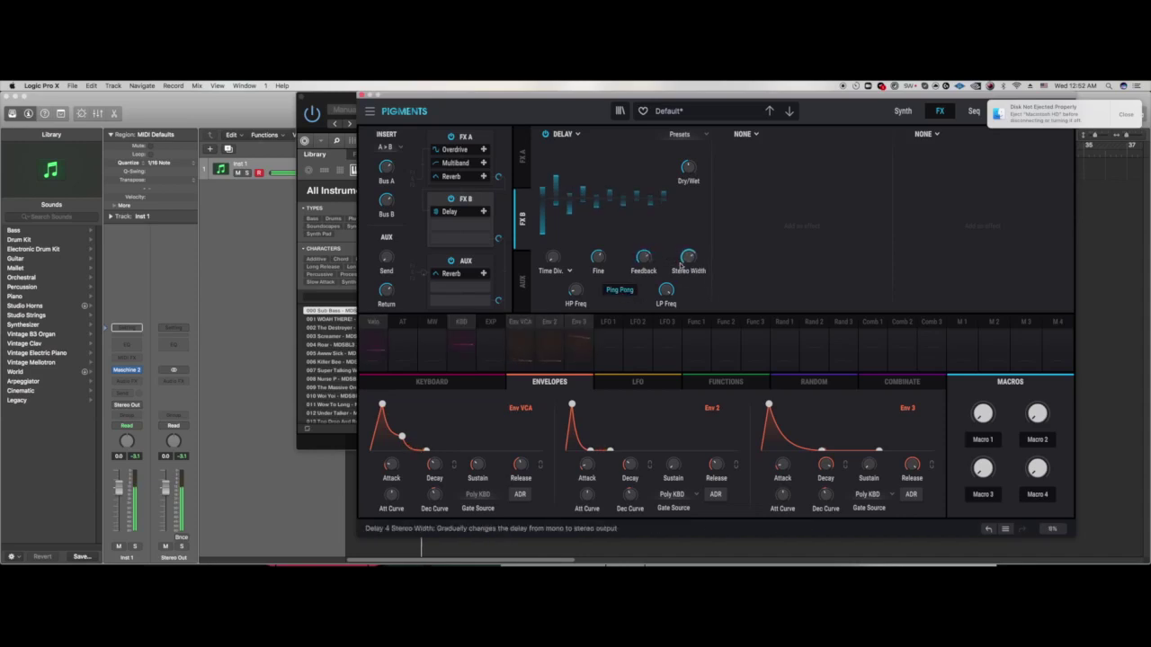
click(619, 291)
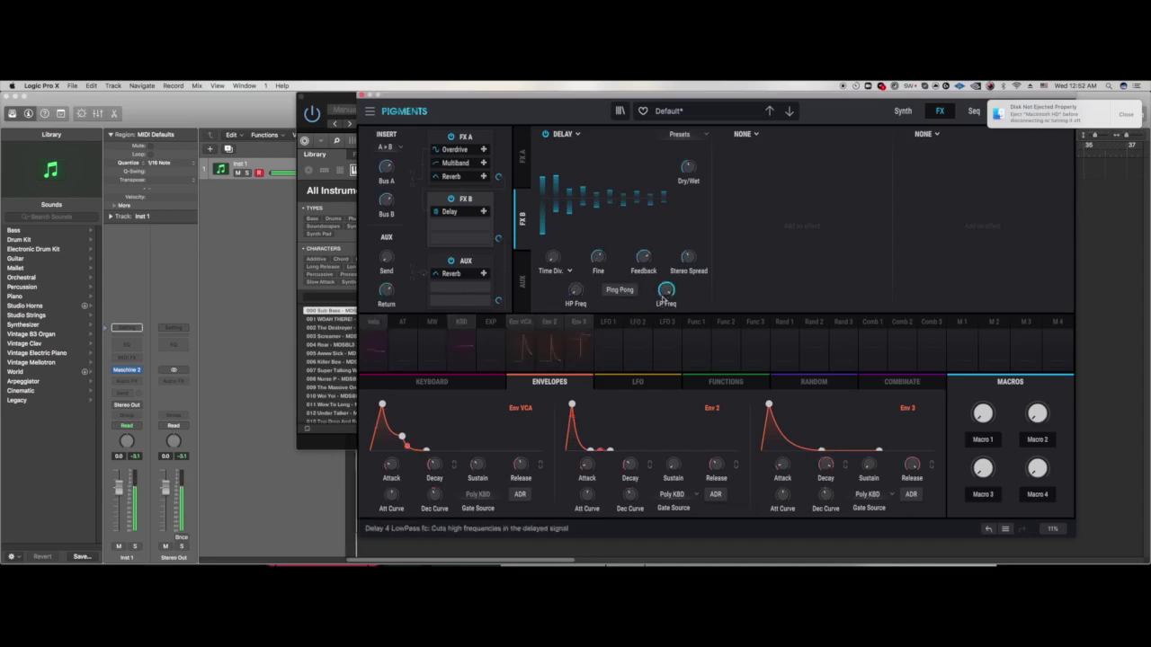
Step: Set the Delay's time type to Time, lengthen its delay time, and adjust its feedback and dry/wet mix
click(550, 271)
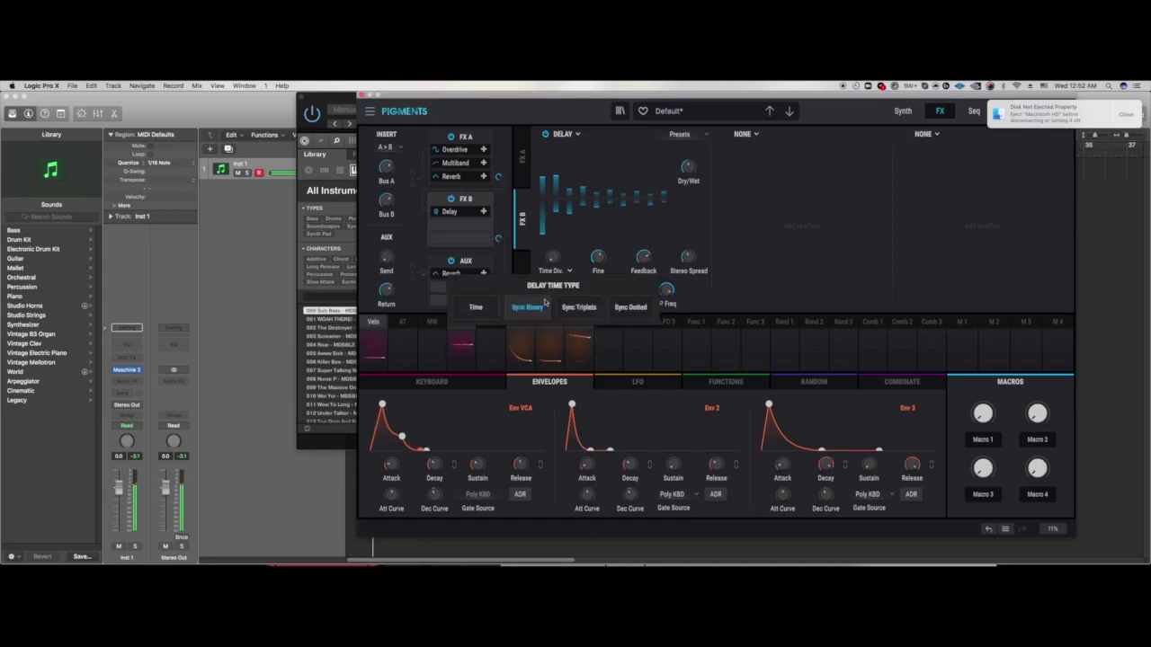
click(476, 306)
mouse_move(609, 252)
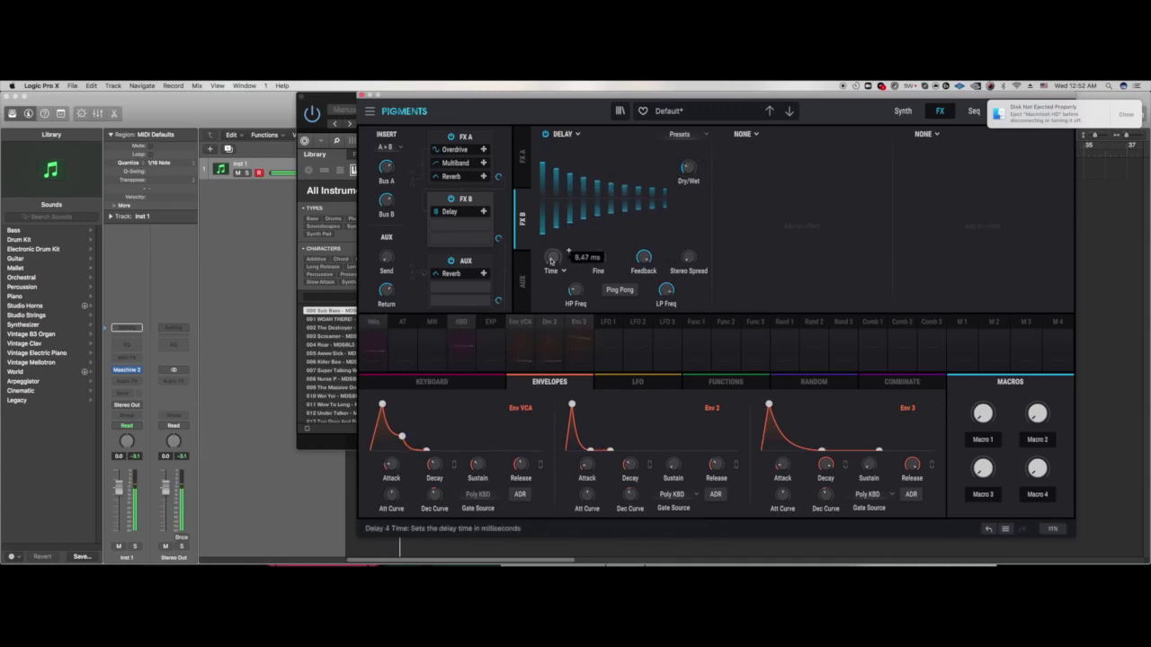
scroll(568, 251, up, 5)
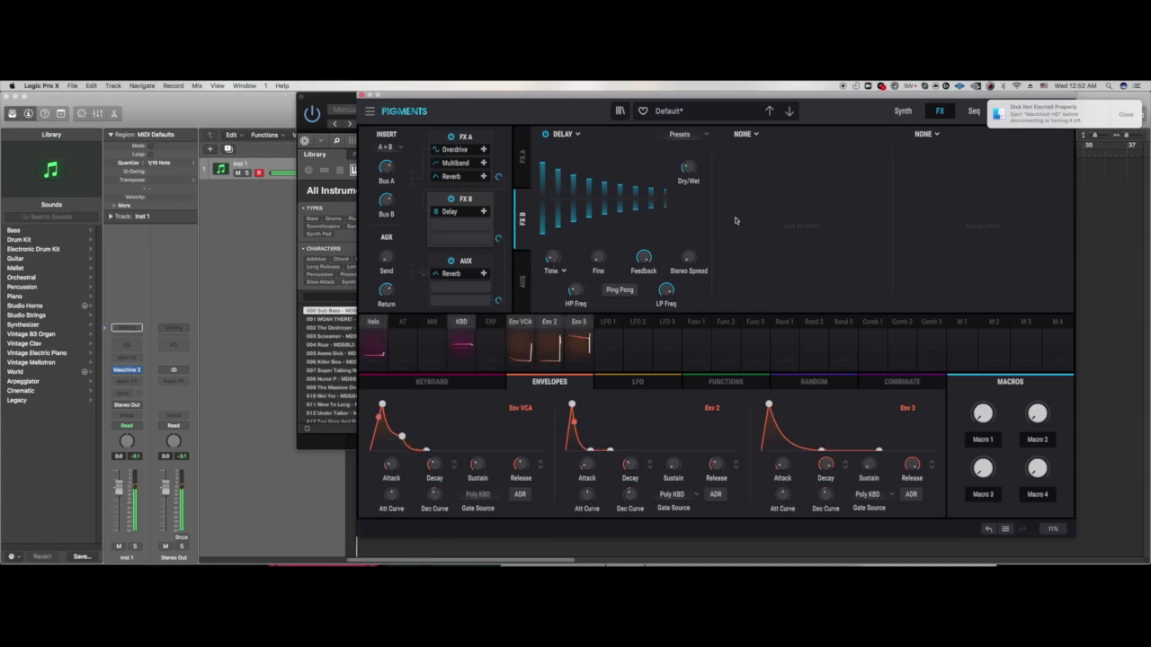
scroll(565, 251, up, 1)
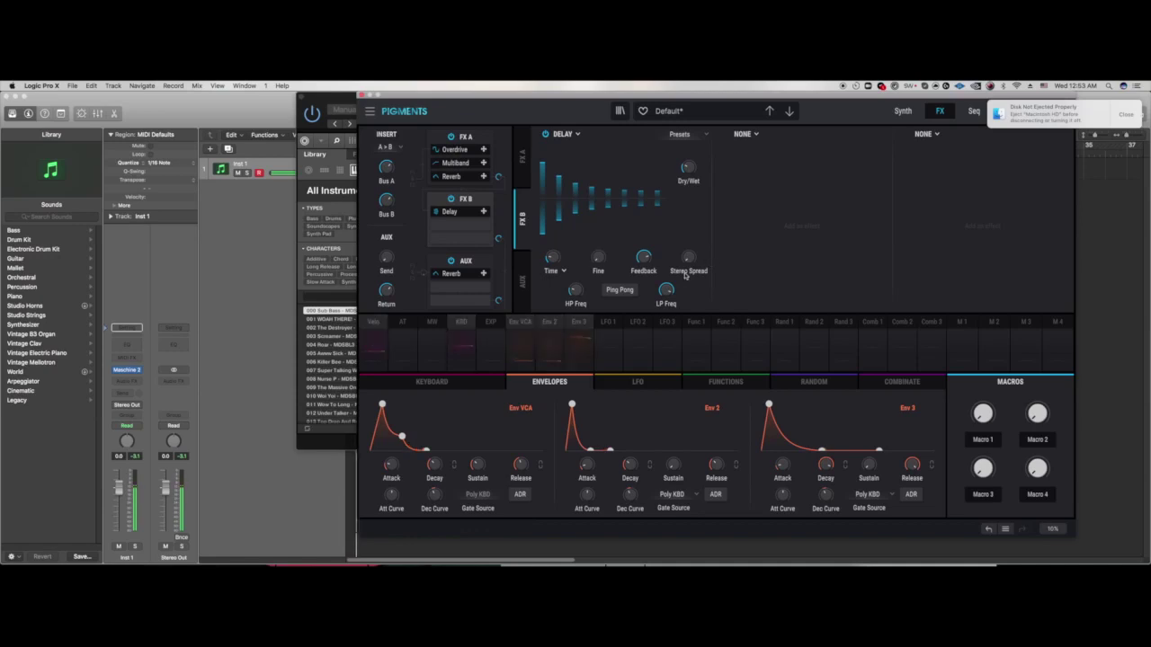
Step: Add a PS Delay as the second effect of FX B
click(745, 134)
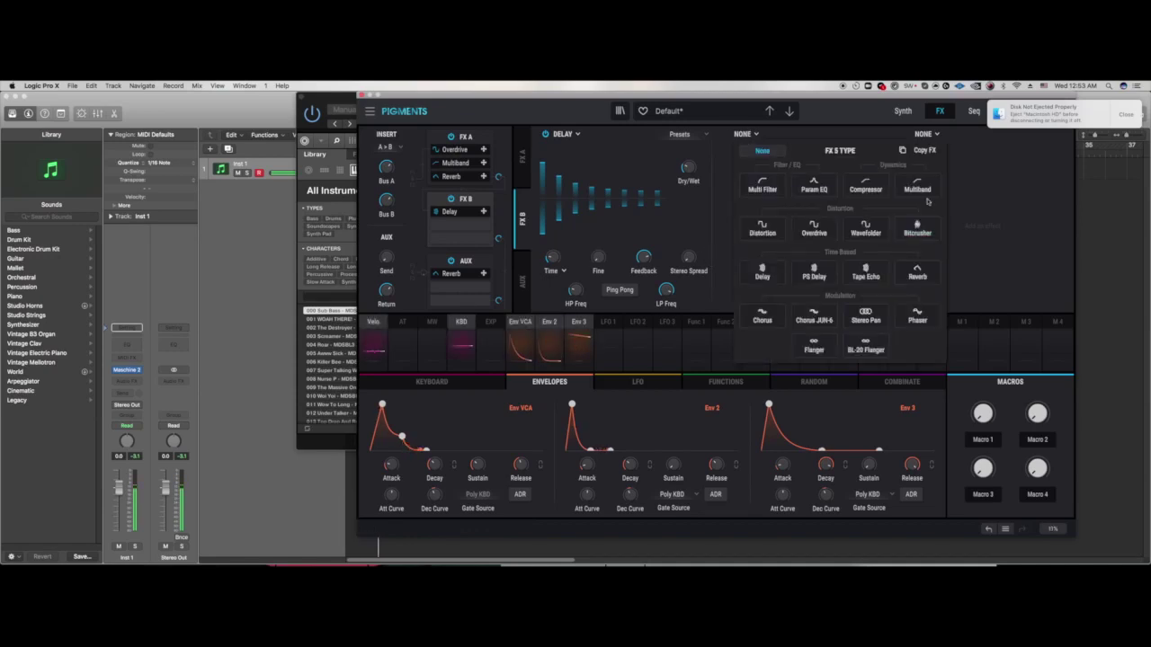
click(714, 227)
click(746, 135)
click(812, 271)
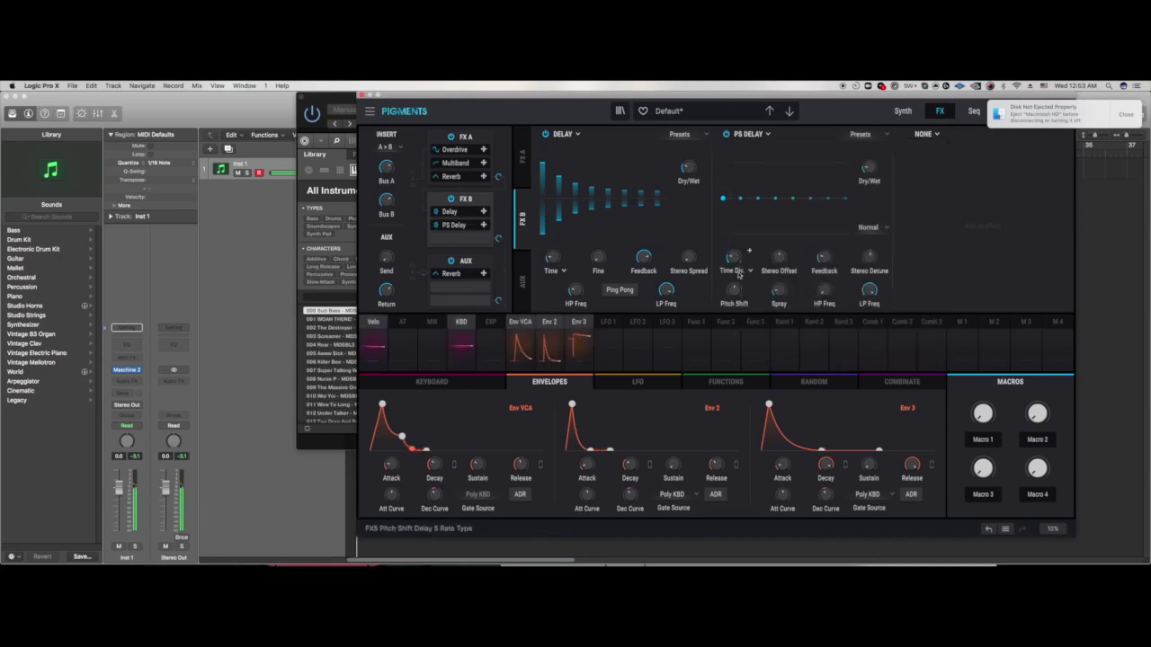
Step: Set the PS Delay's time type to Sync Triplets and adjust its spray and pitch shift
click(749, 269)
click(766, 310)
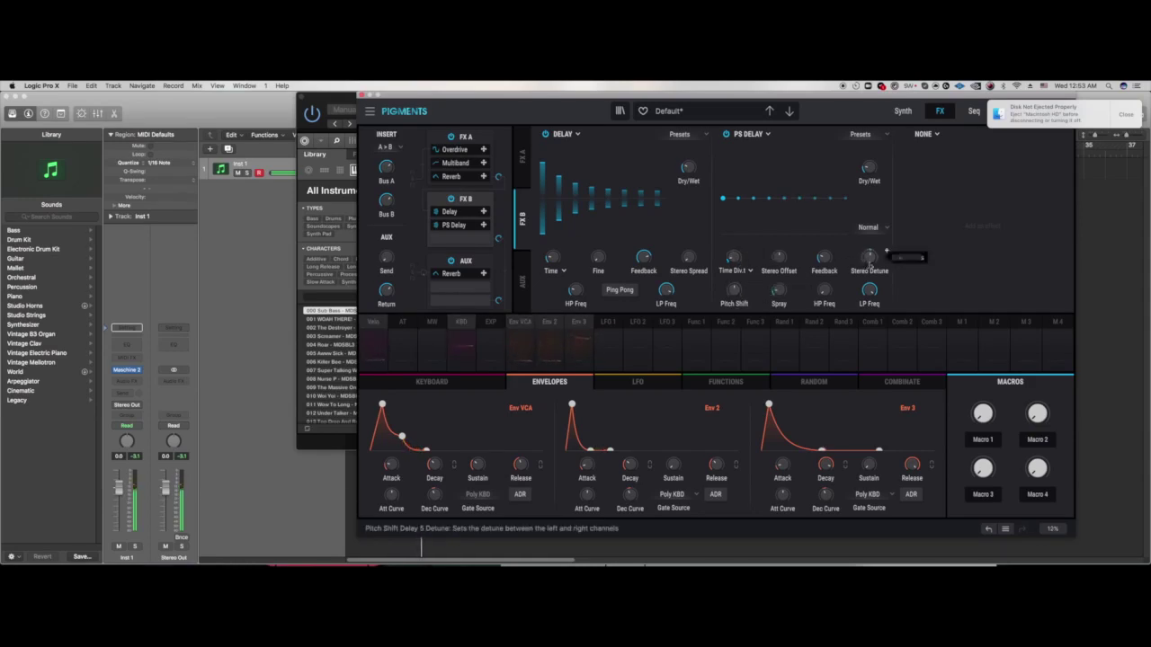
drag(732, 294, 732, 303)
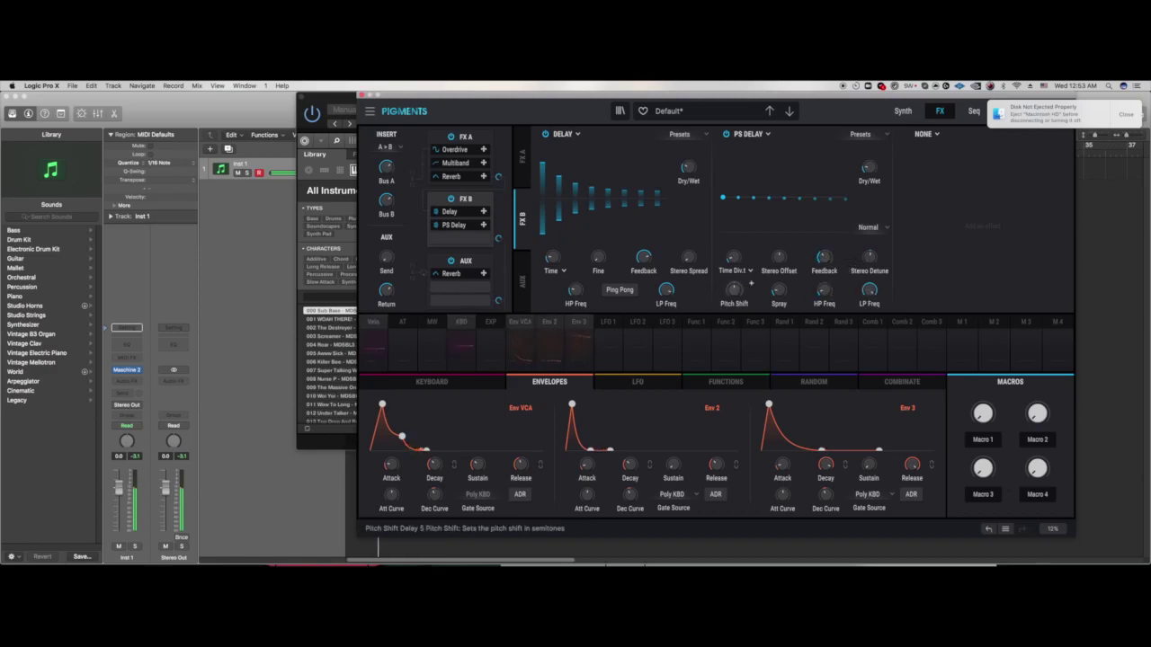
Step: Try the Oct. Down mode on the PS Delay and adjust its pitch shift and feedback
click(883, 228)
click(904, 285)
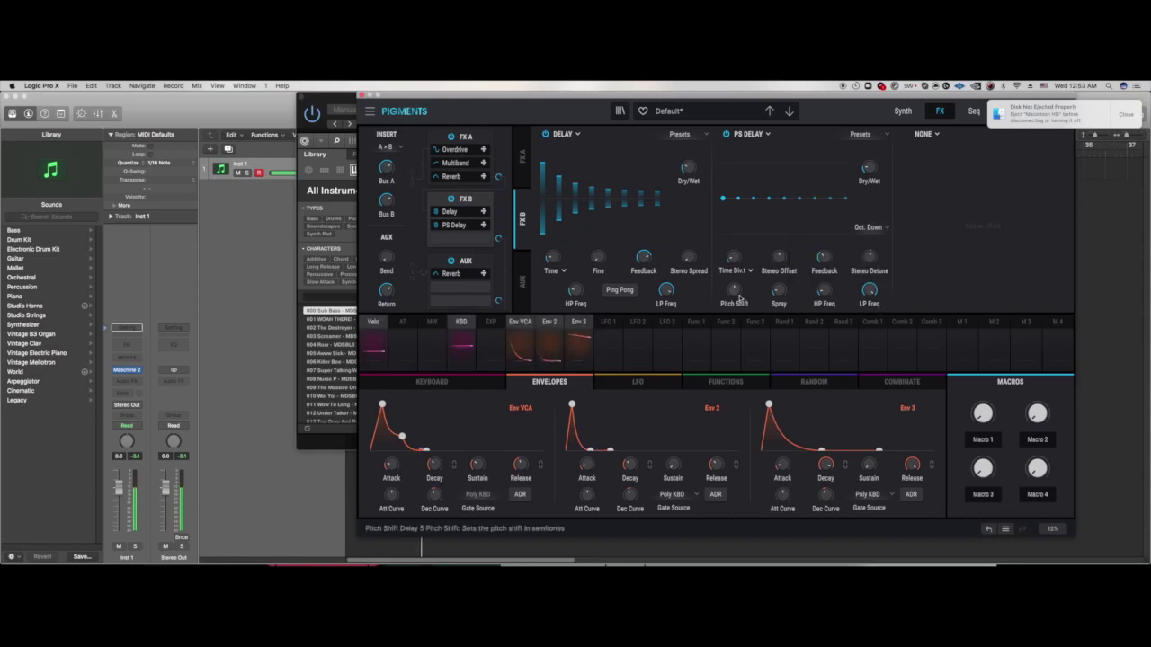
mouse_move(734, 291)
drag(733, 290, 734, 303)
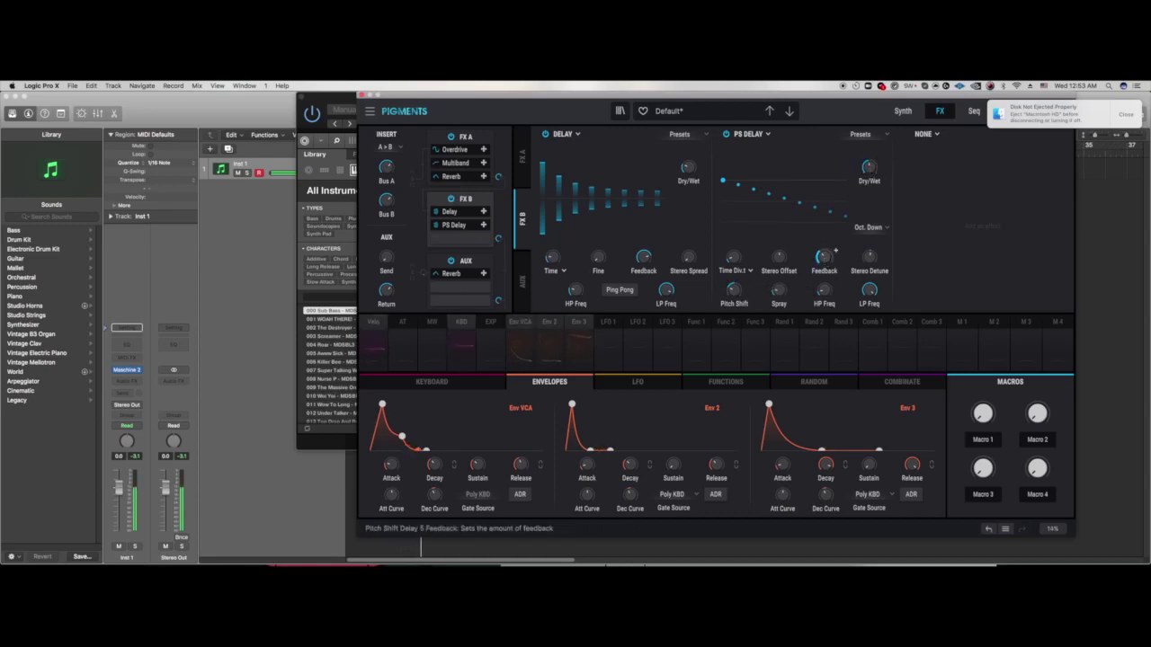
scroll(824, 259, up, 5)
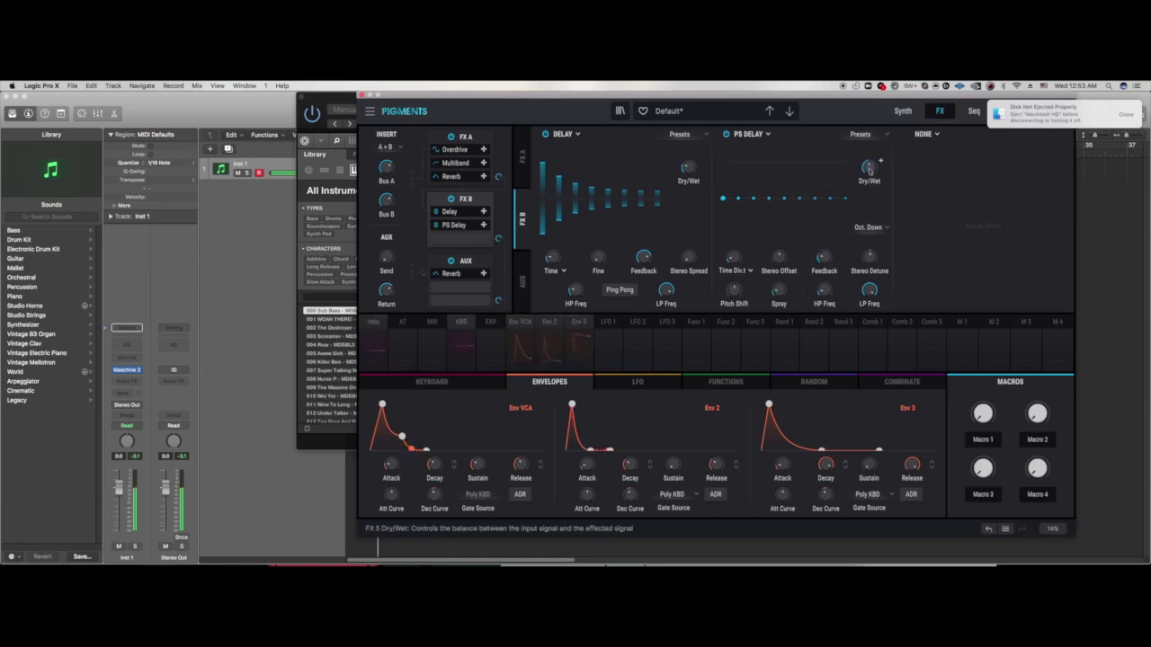
Step: Return the PS Delay to Normal mode, set its time type to Time, and adjust the delay time
click(872, 227)
click(815, 272)
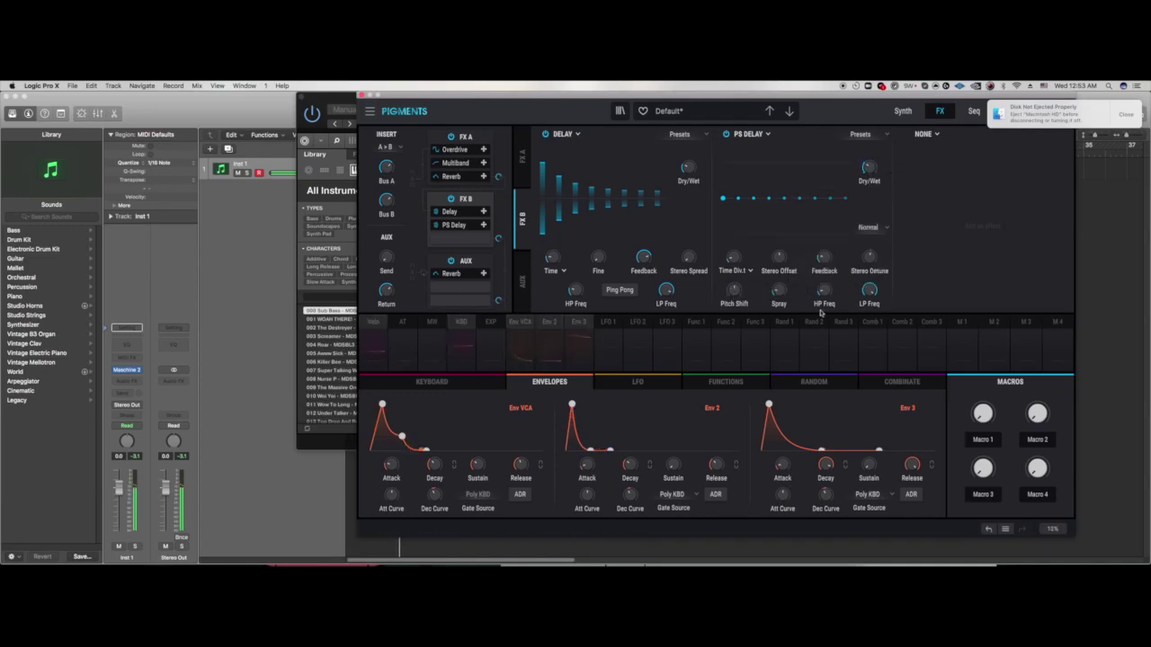
click(746, 271)
click(656, 307)
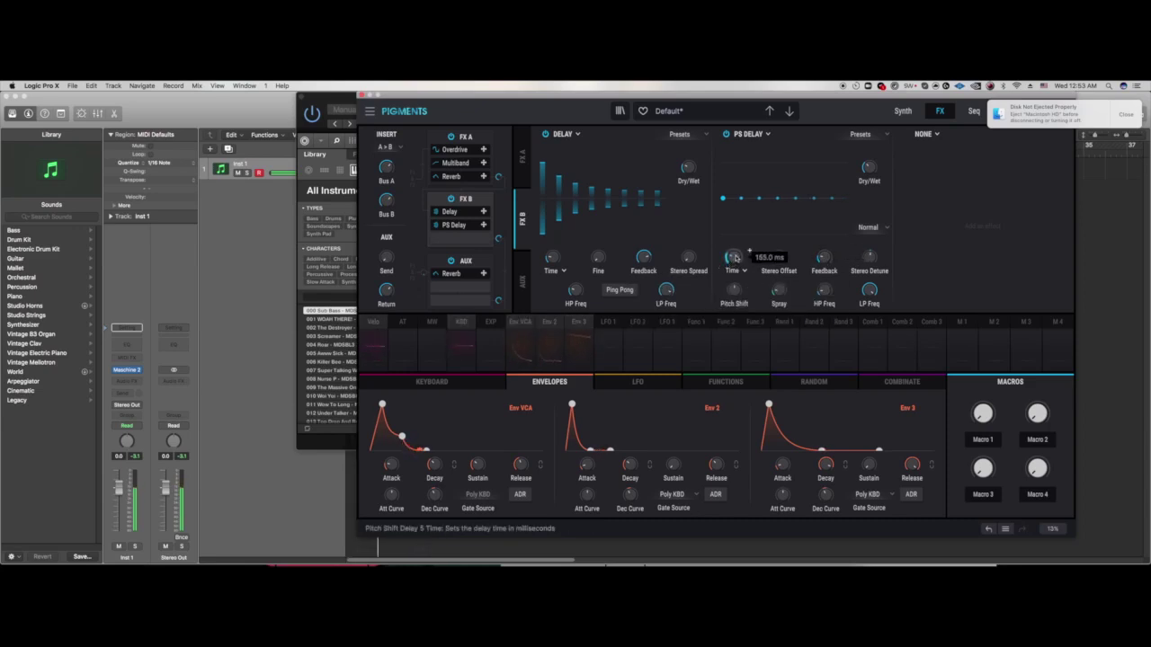
drag(749, 252, 737, 259)
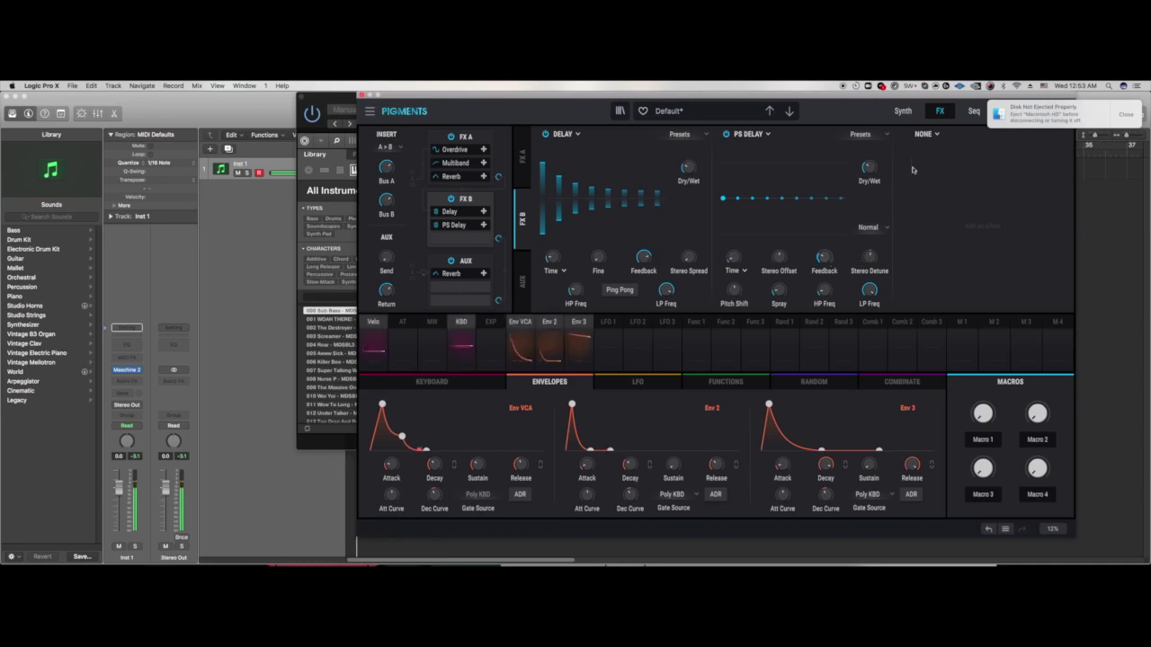
Step: Try a Reverb as the third effect of FX B with a shorter decay and adjusted stereo width and dry/wet mix
click(935, 137)
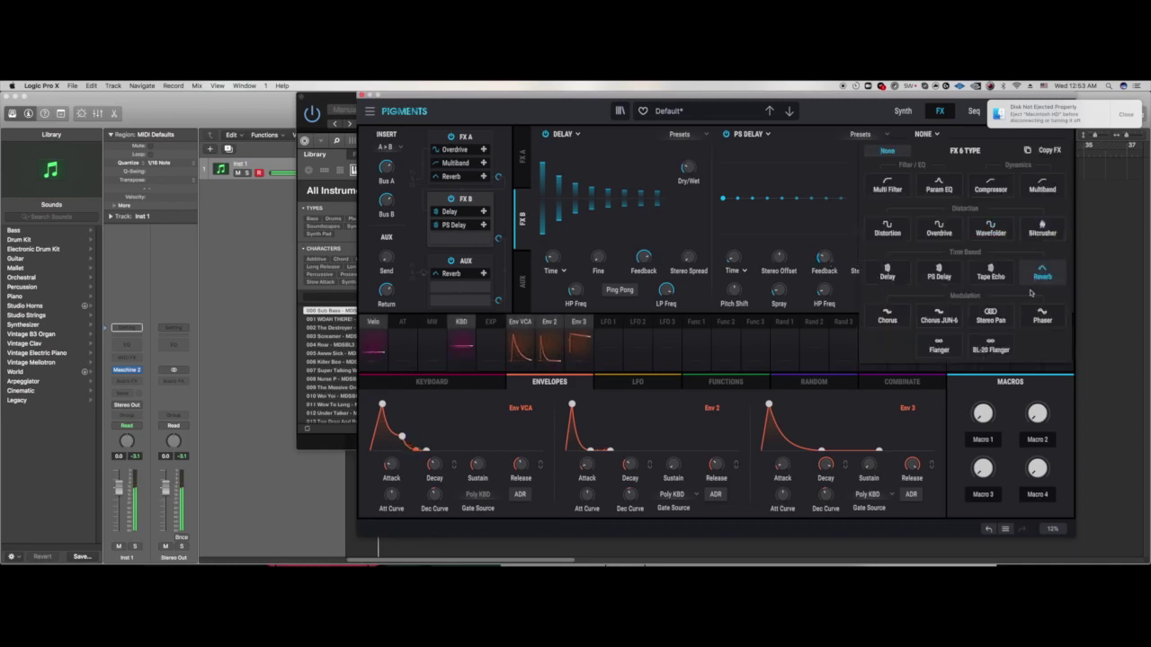
click(1041, 276)
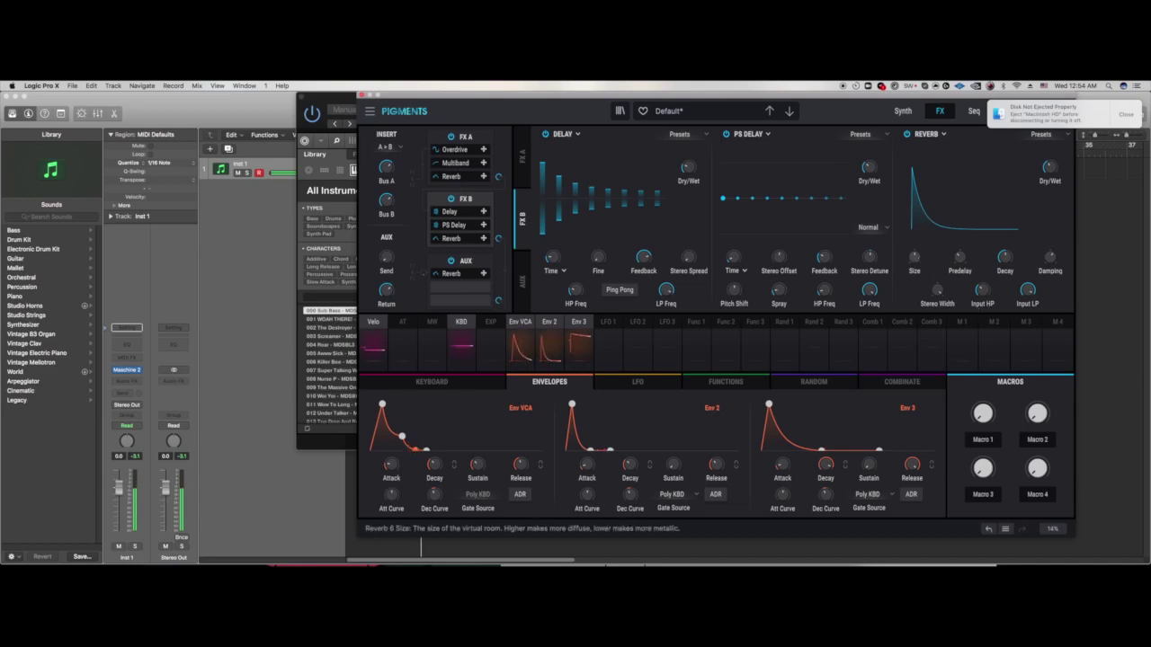
drag(1004, 258, 1004, 268)
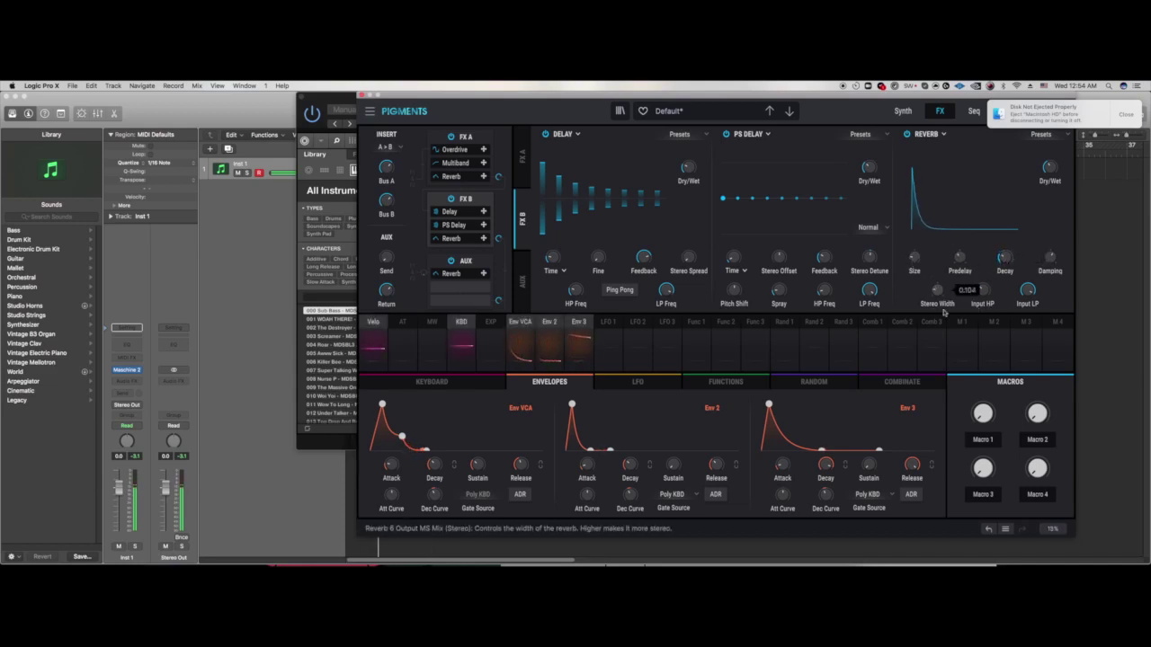
drag(1050, 169, 1050, 161)
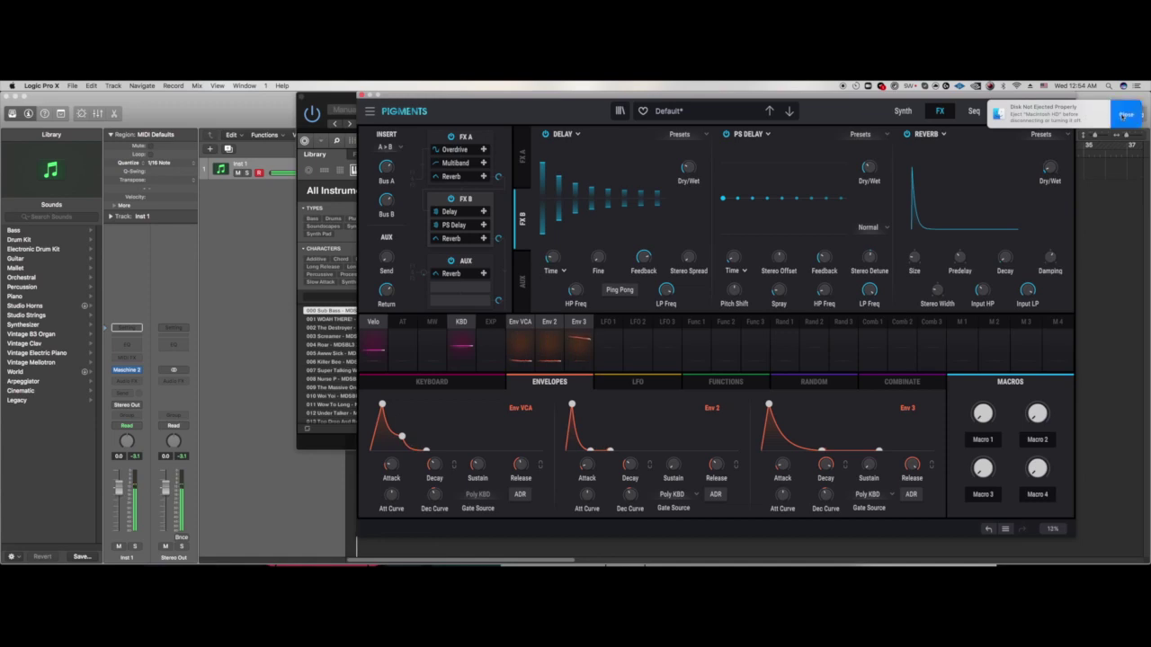
Step: Replace the Reverb in FX B with a Compressor and enable its Makeup option
click(935, 134)
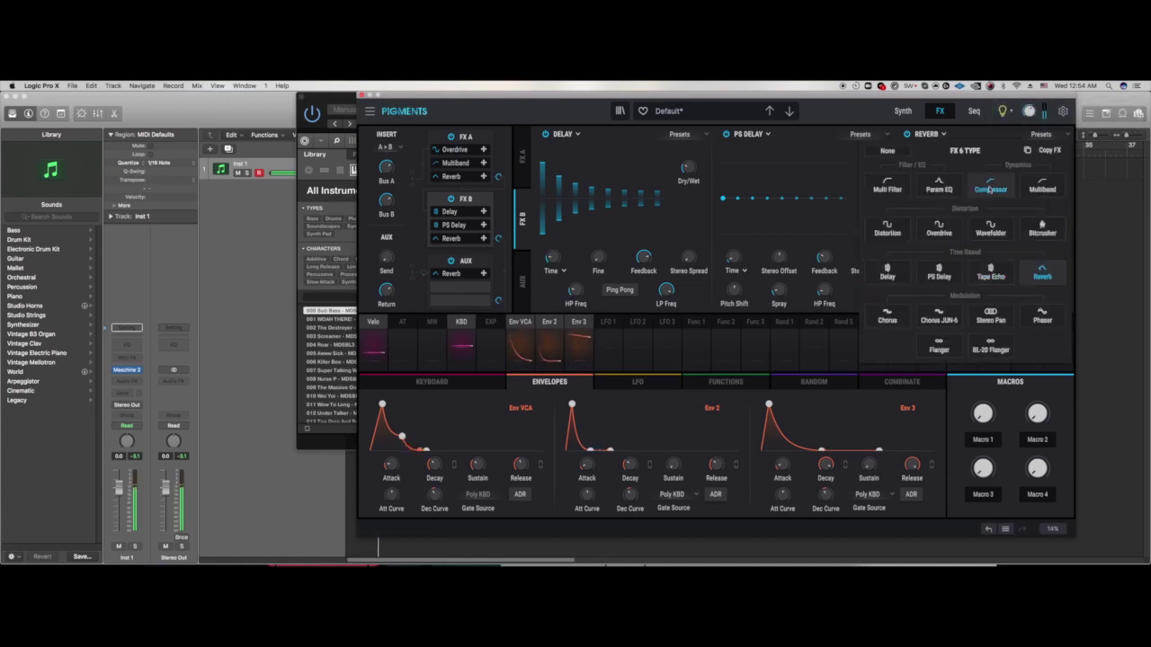
click(1007, 258)
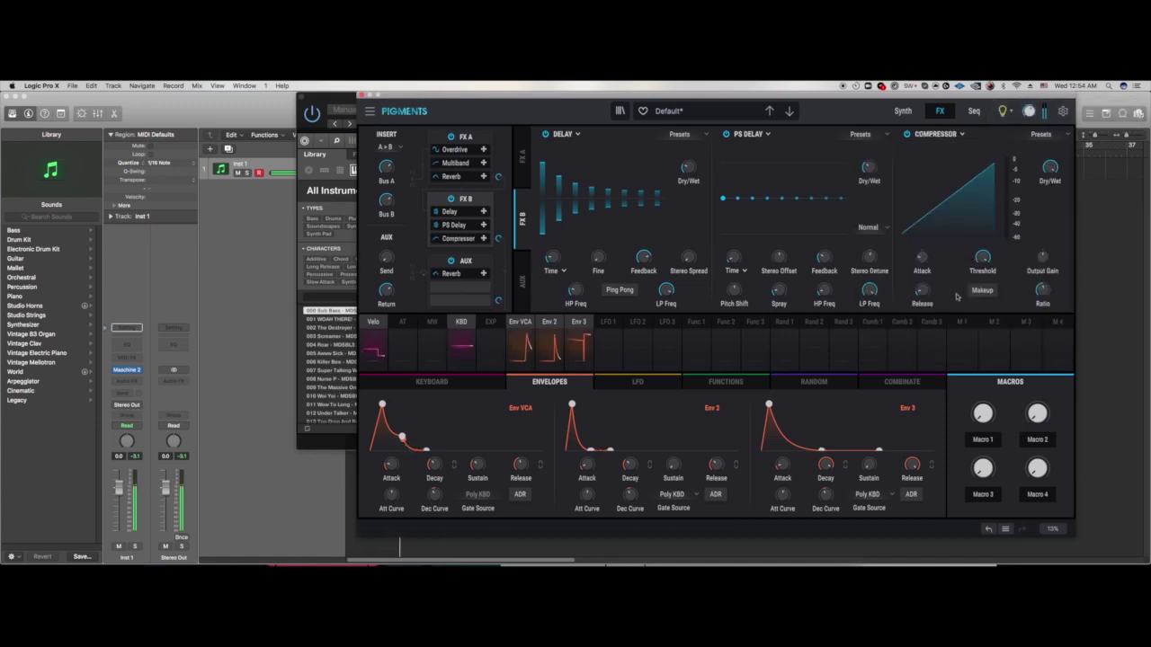
click(982, 288)
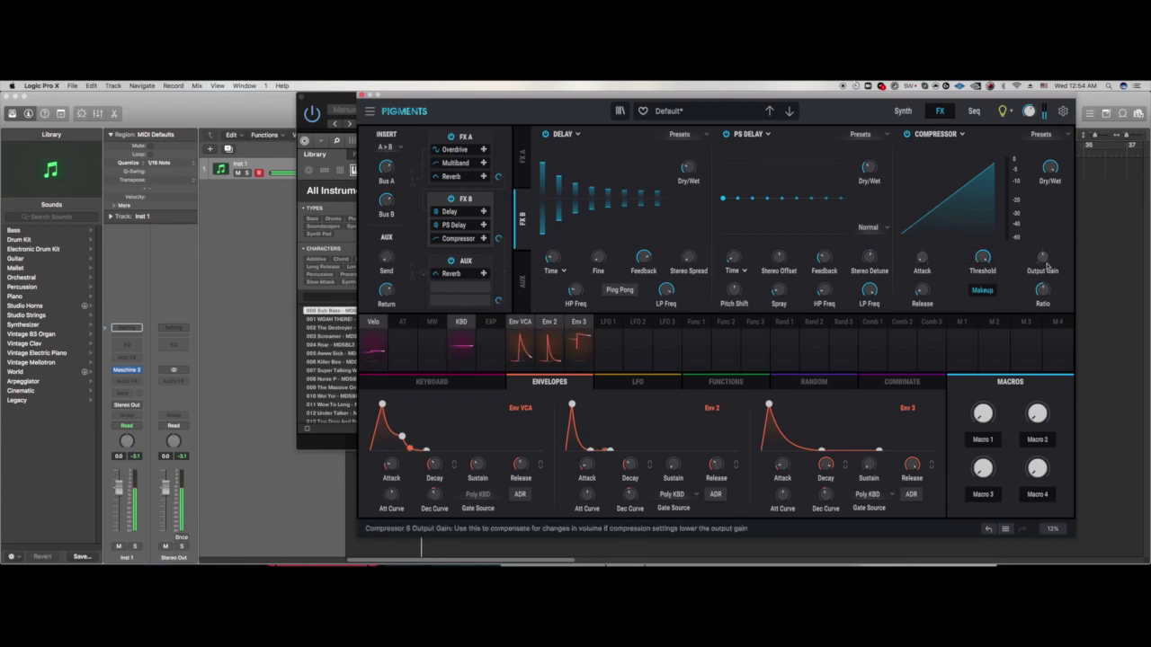
Step: Lower the Compressor's threshold, lengthen its release, and adjust its output gain
drag(984, 256, 992, 253)
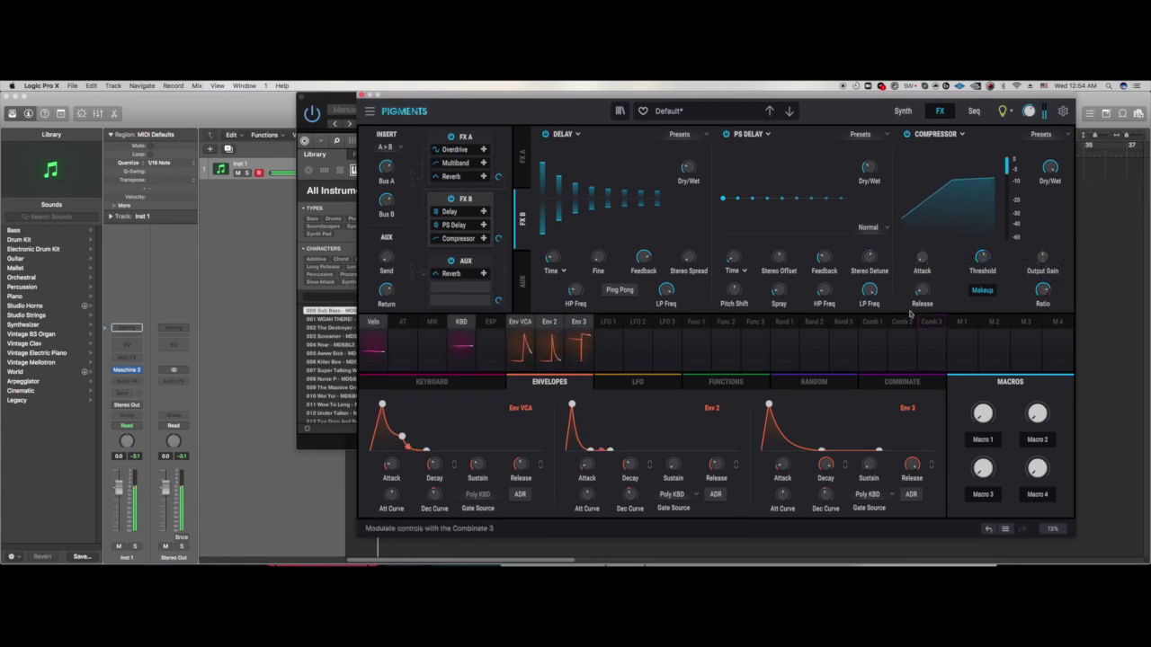
drag(925, 288, 926, 288)
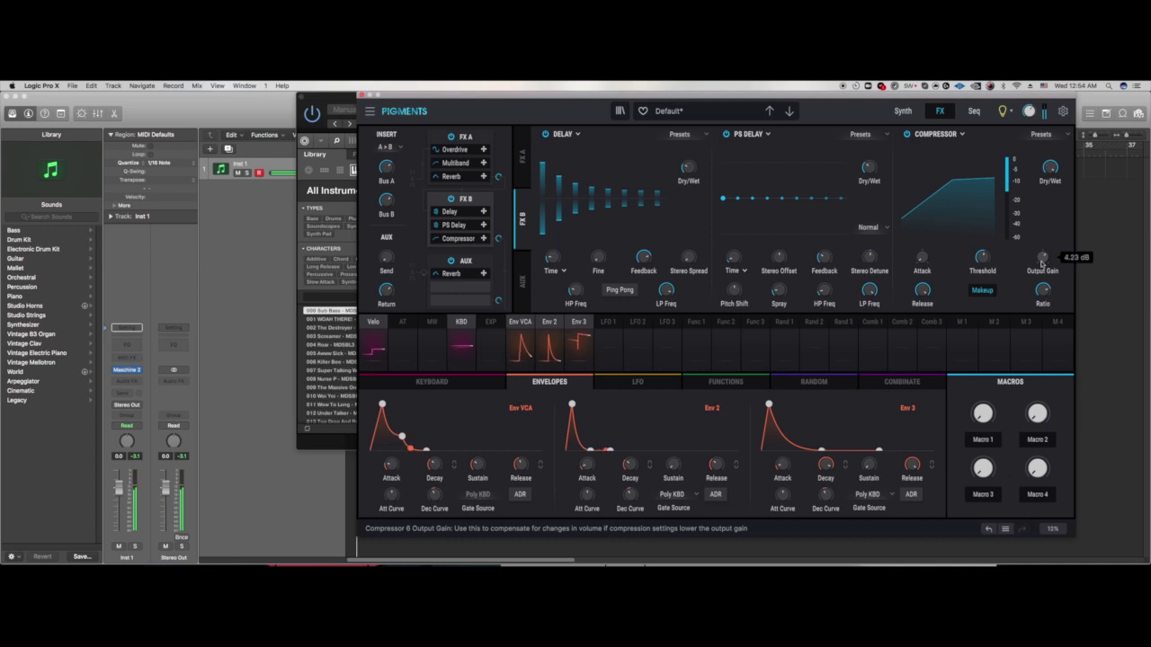
drag(985, 259, 985, 270)
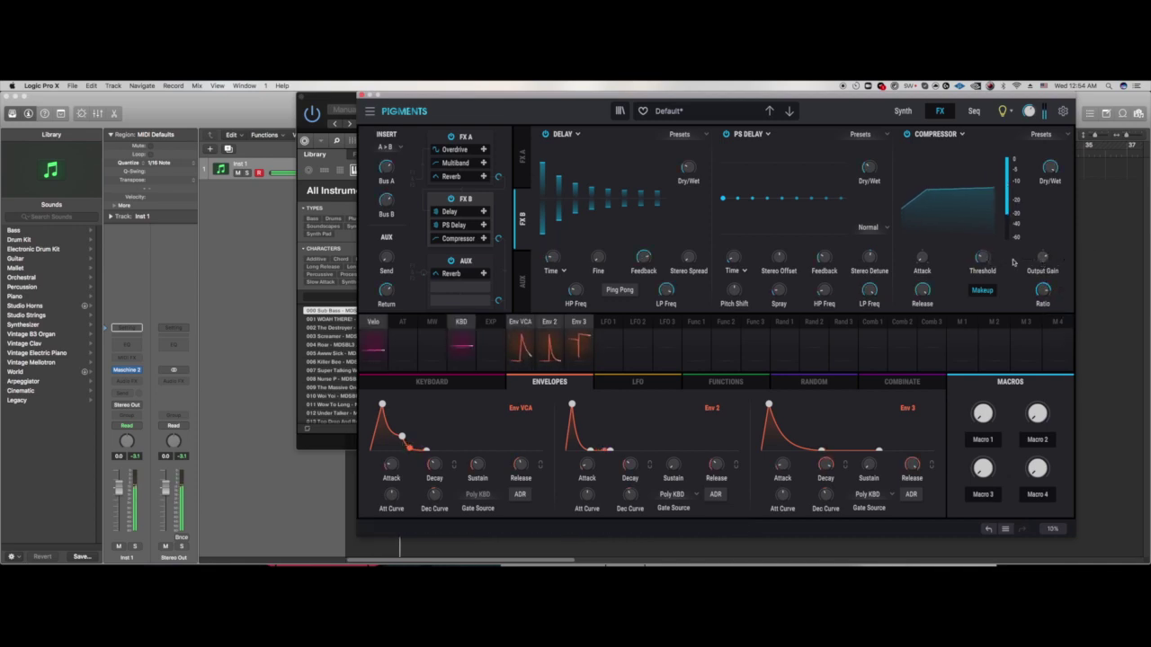
drag(1042, 260, 1042, 261)
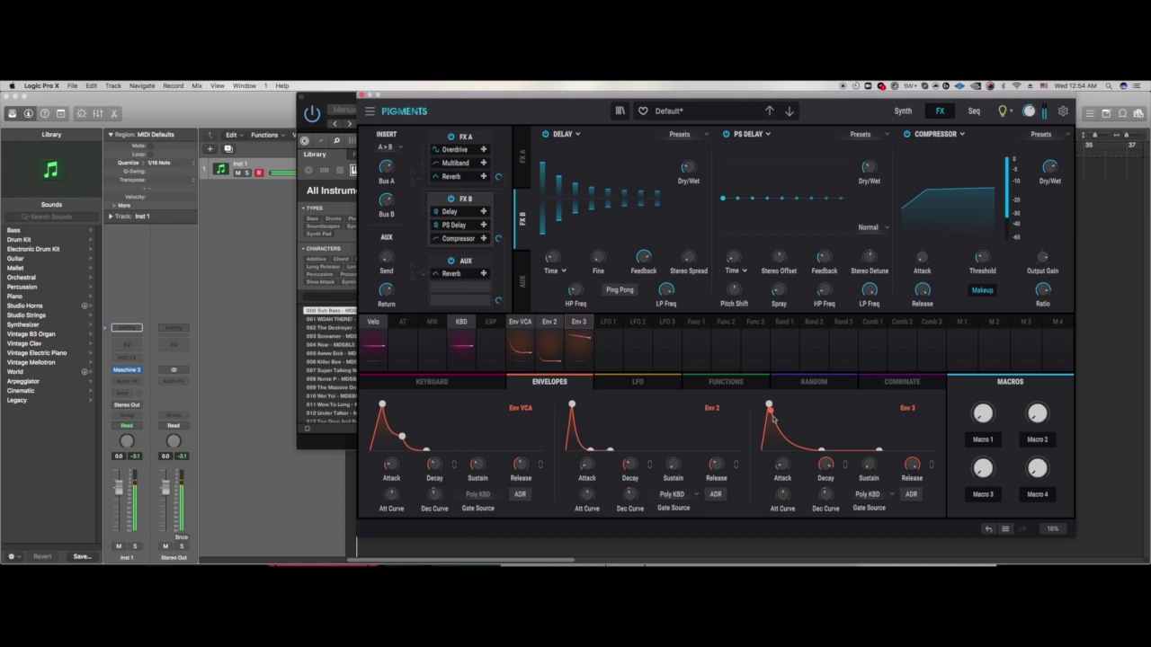
Step: Replace the Reverb on the AUX bus with a Stereo Pan effect
click(522, 284)
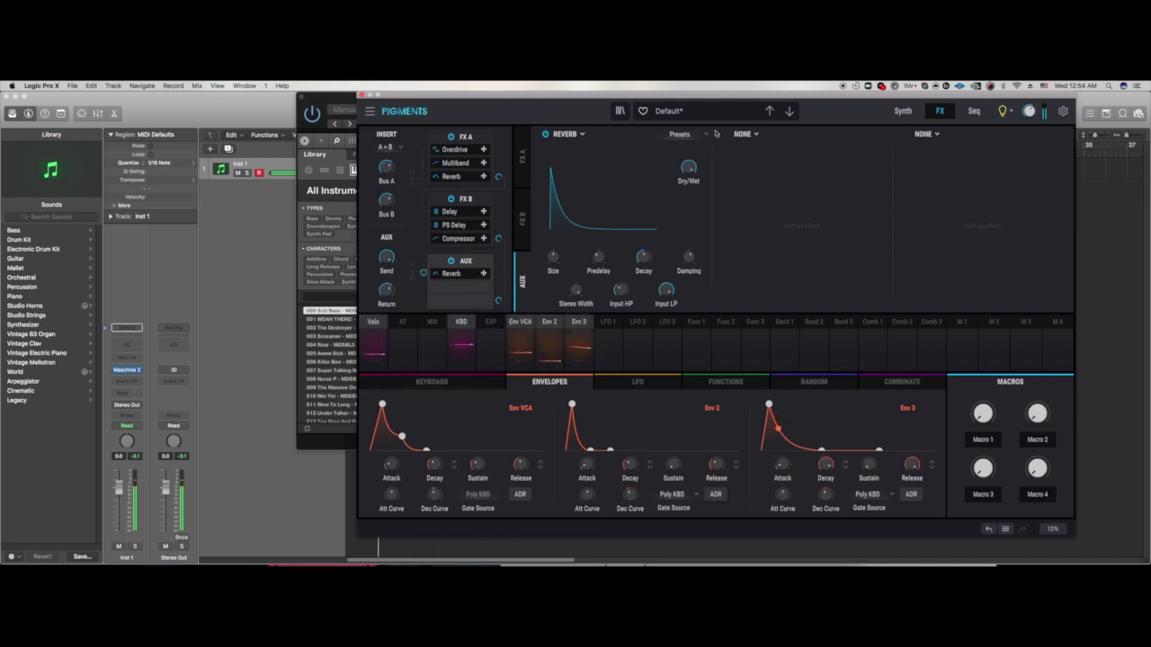
click(580, 137)
click(681, 320)
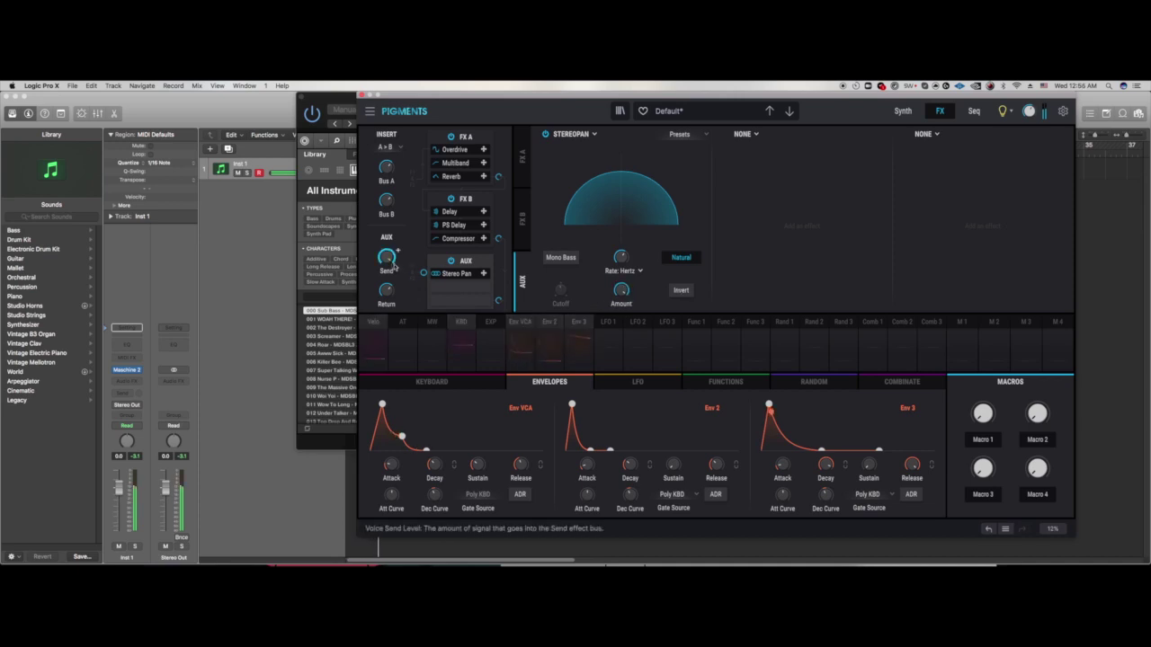
mouse_move(396, 285)
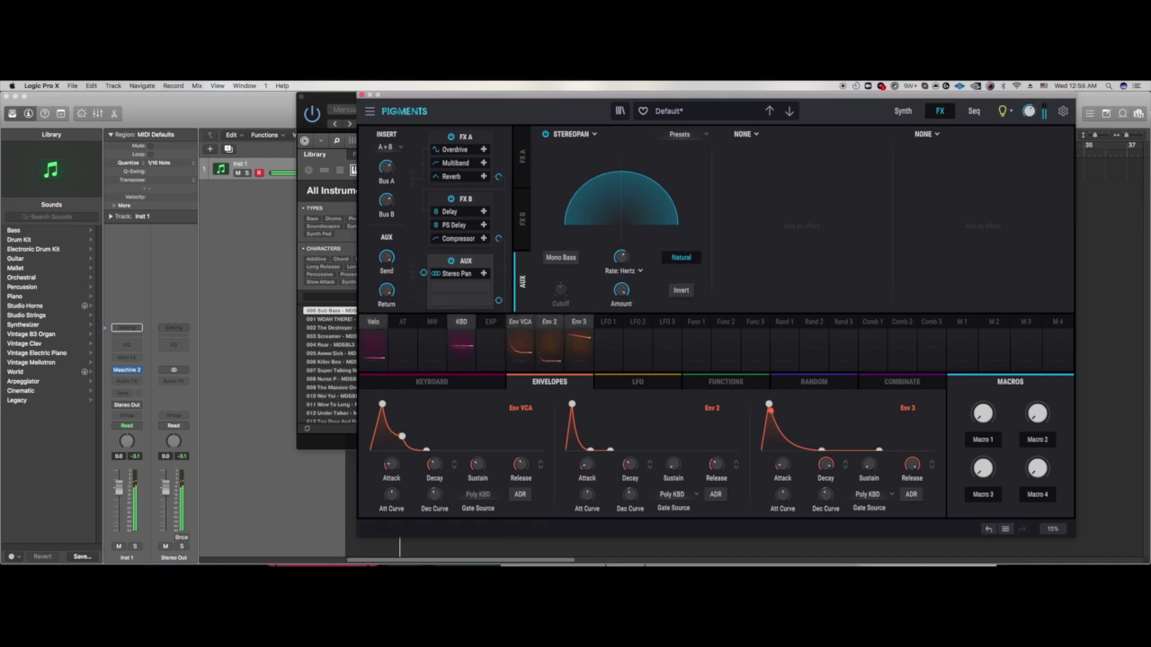
Step: Adjust Engine 1's wavetable position and modulate it with LFO 1 by an amount of 0.16
click(899, 111)
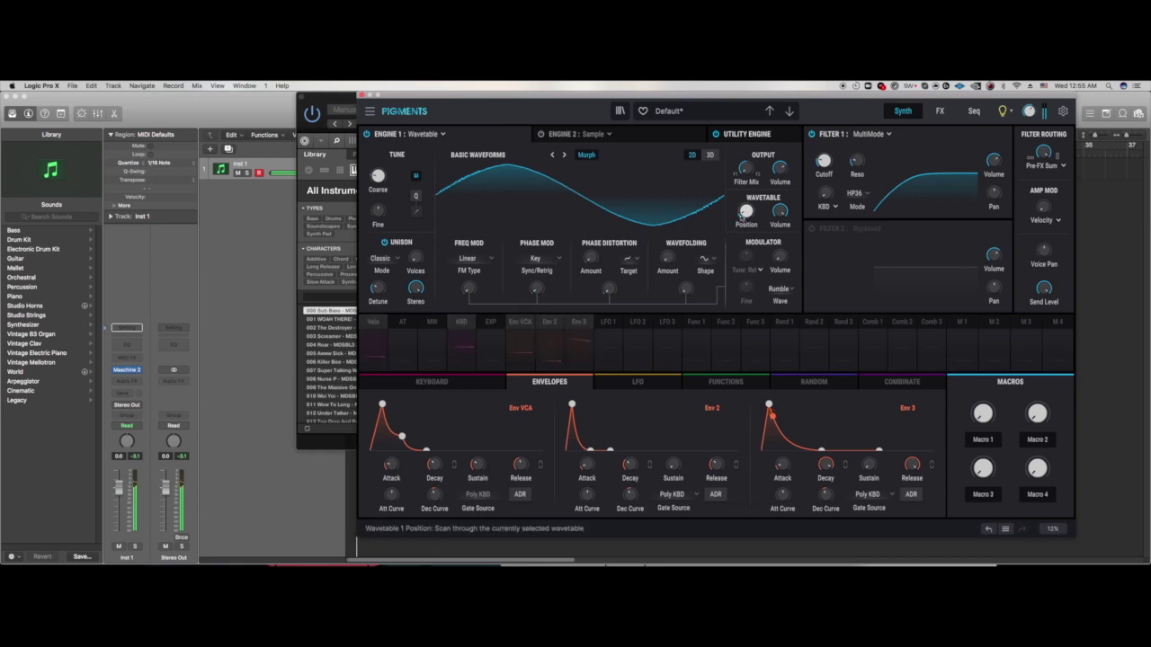
mouse_move(746, 210)
mouse_down()
mouse_move(746, 176)
mouse_move(746, 221)
mouse_move(746, 90)
mouse_move(757, 206)
mouse_up()
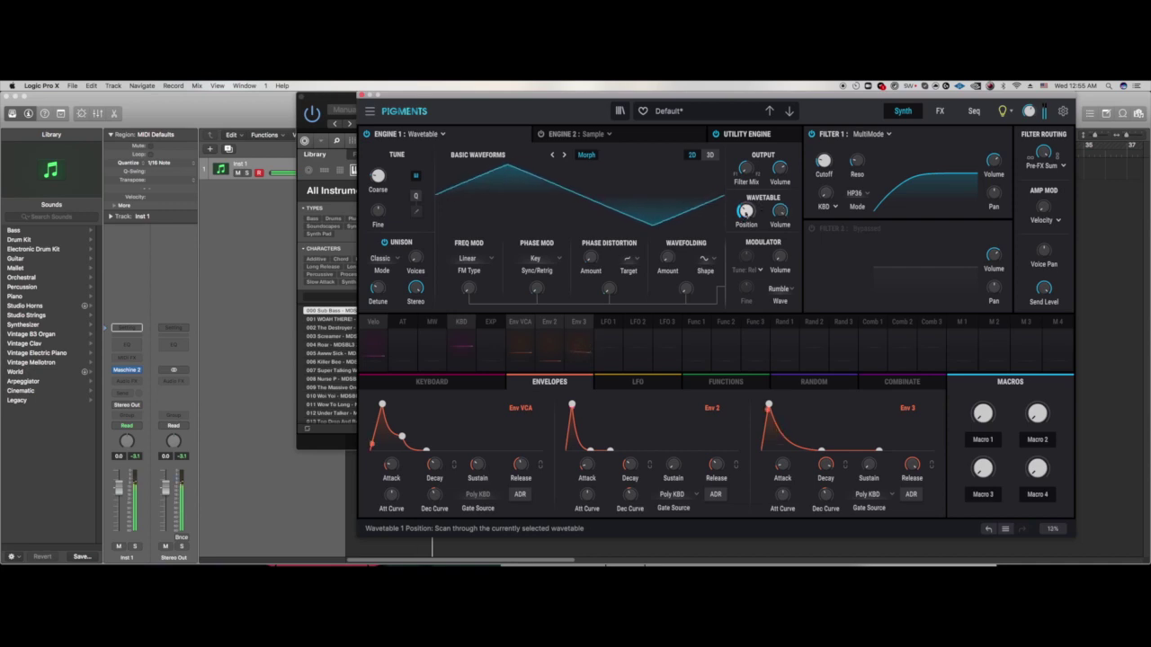
click(608, 322)
click(637, 381)
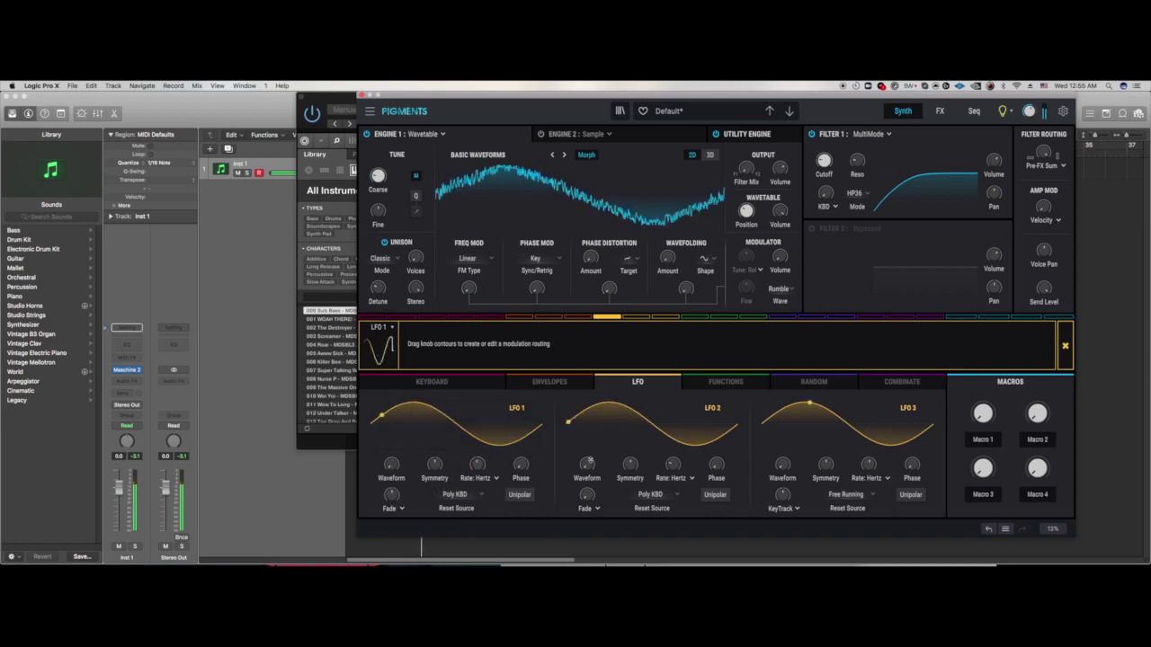
click(746, 212)
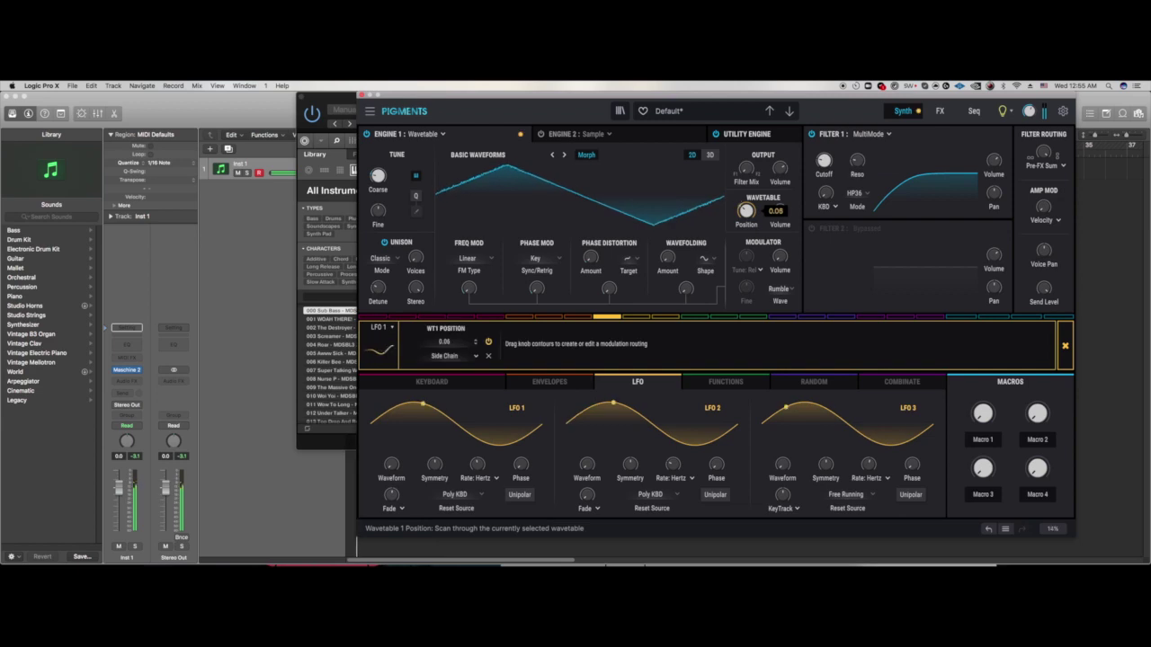
Step: Make LFO 1 unipolar and adjust its fade-in time and rate
click(519, 496)
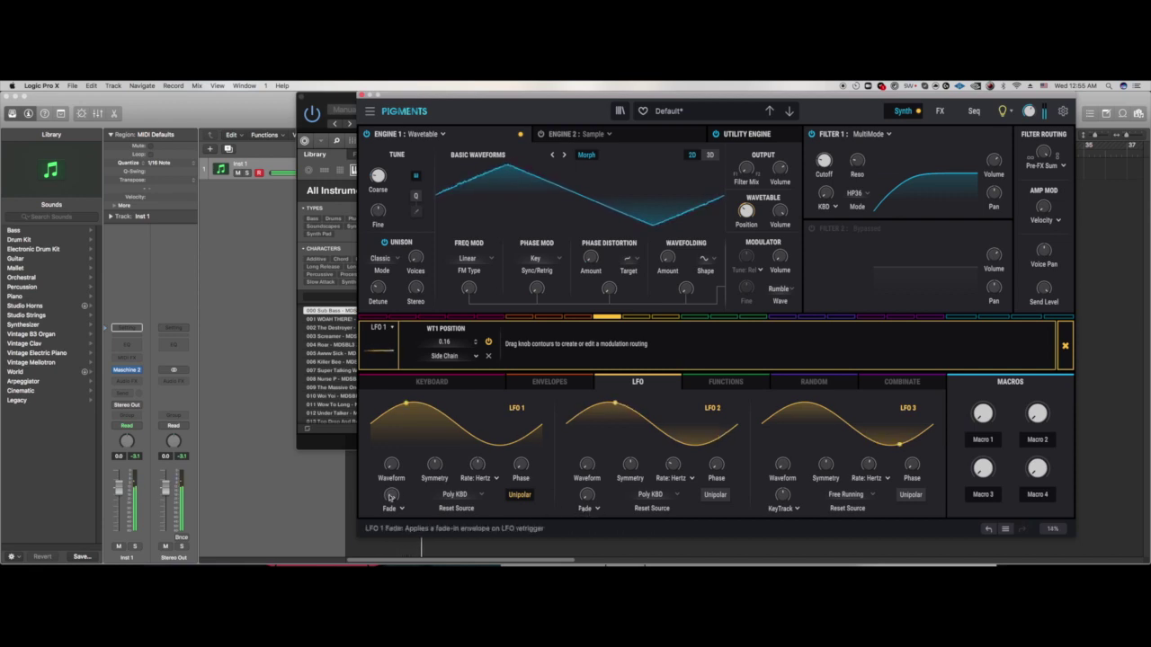
drag(391, 495, 393, 501)
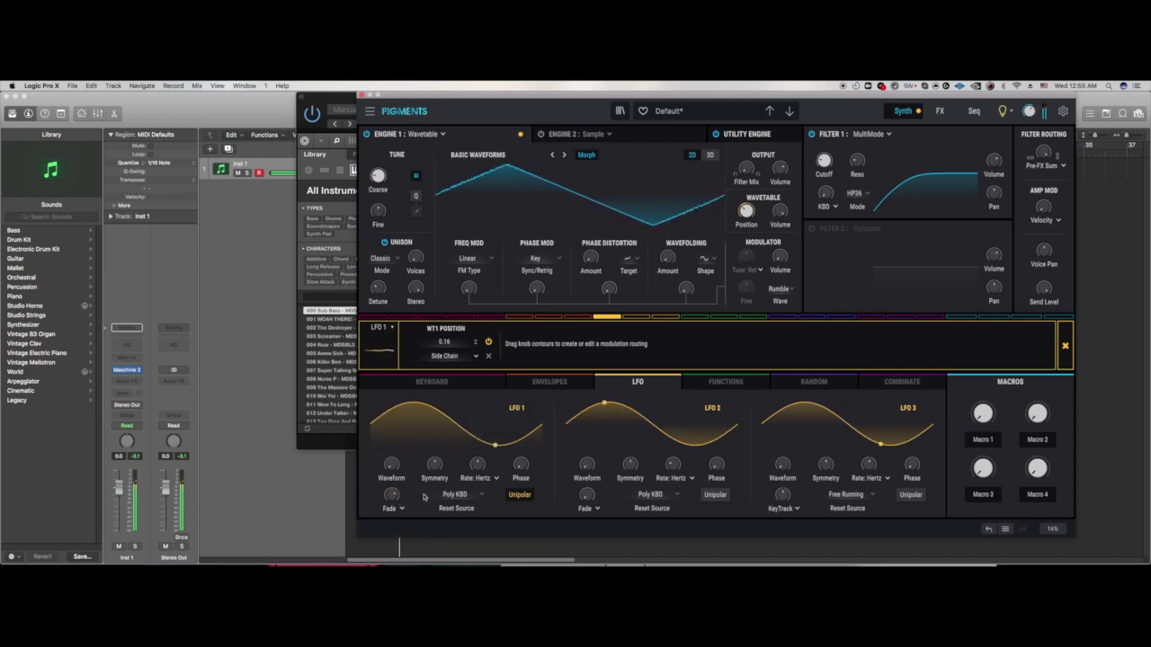
drag(392, 494, 392, 498)
mouse_move(478, 463)
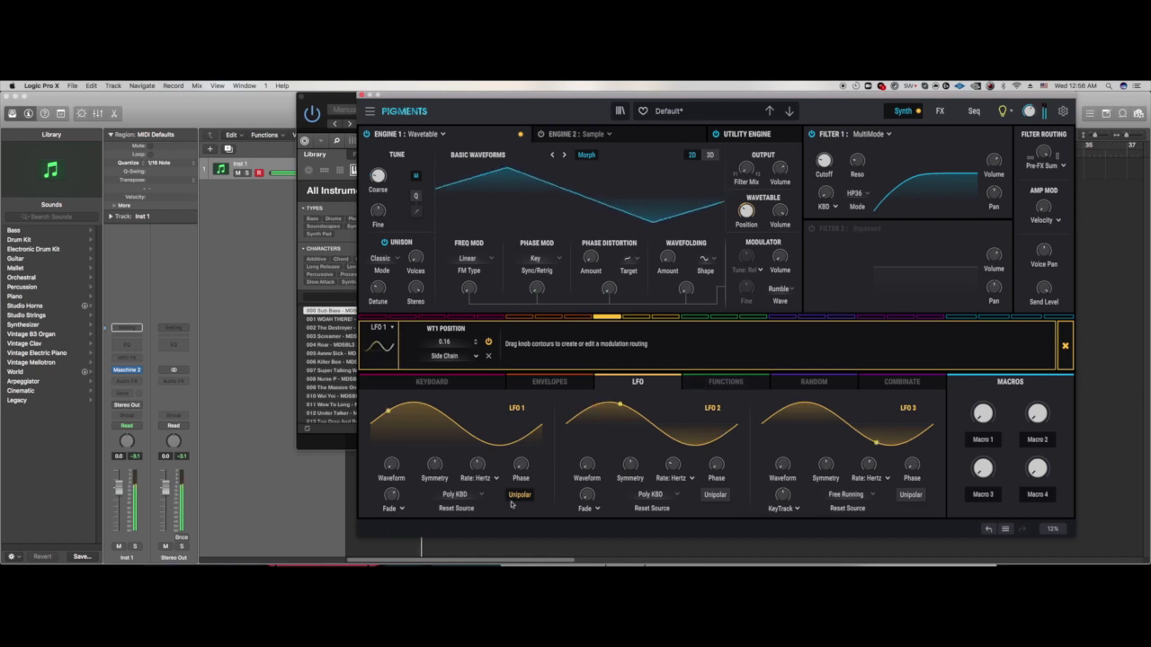
drag(477, 466, 478, 452)
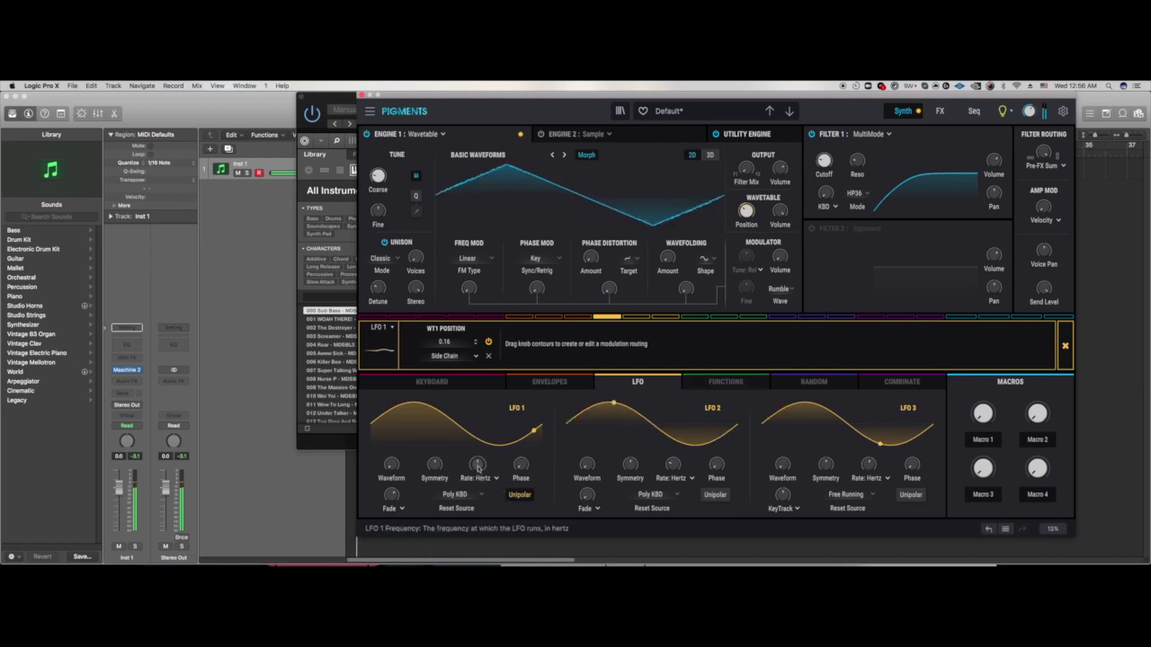
drag(478, 468, 477, 462)
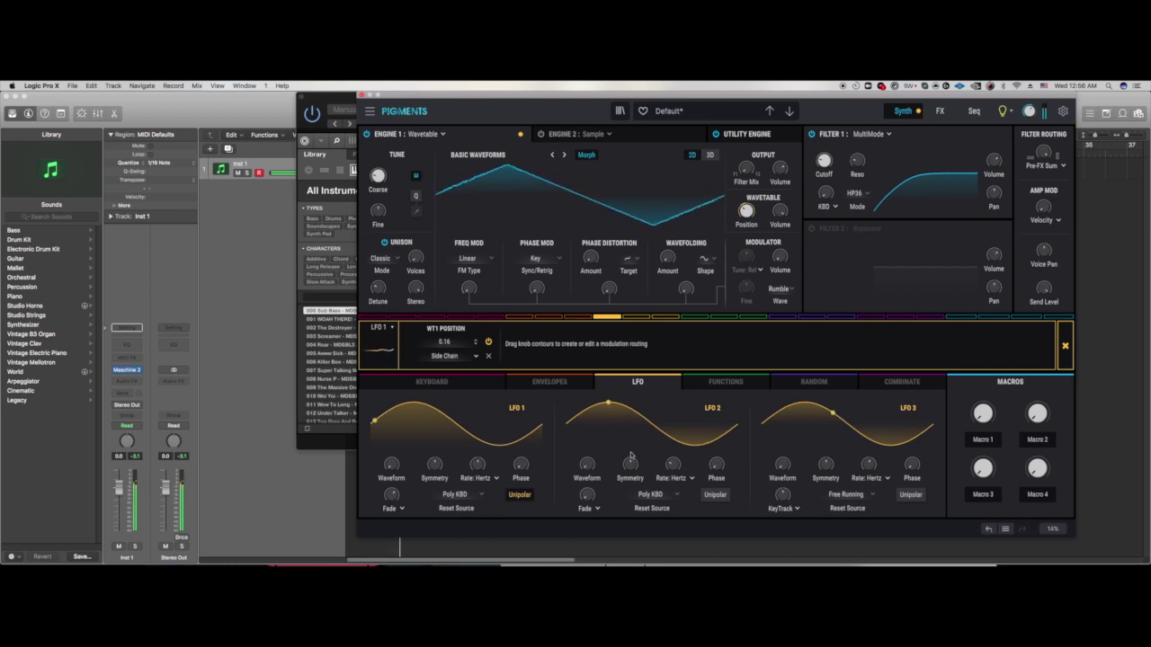
Step: Modulate LFO 1's rate with LFO 2 by an amount of 0.11 and adjust LFO 2's rate
click(636, 317)
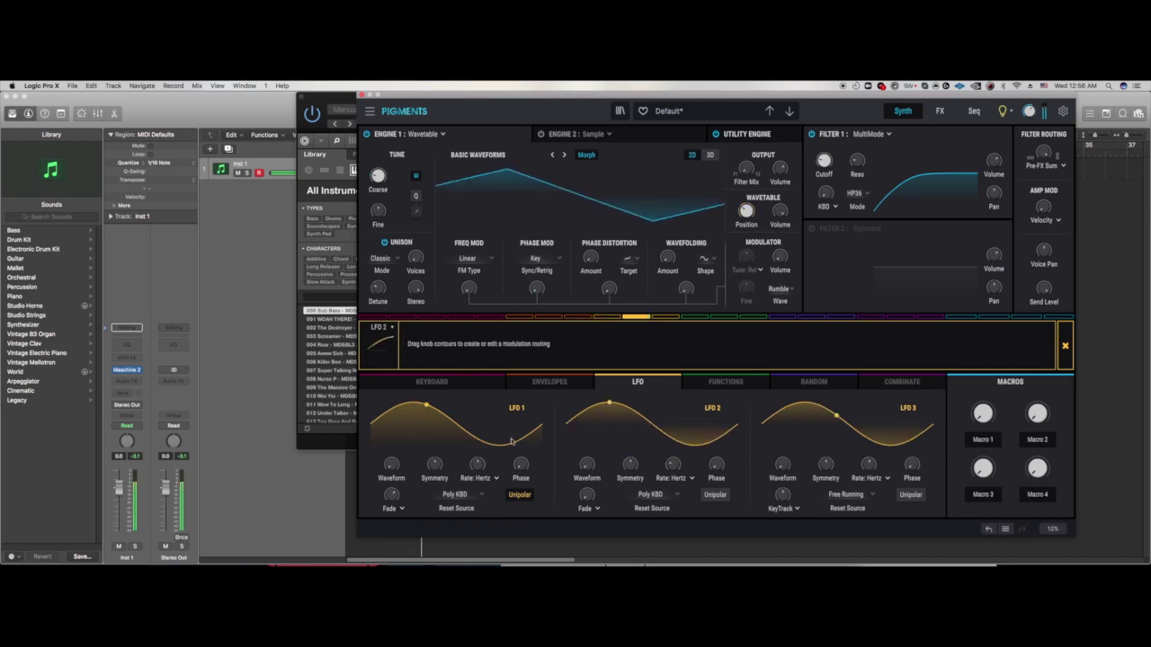
drag(479, 456, 477, 458)
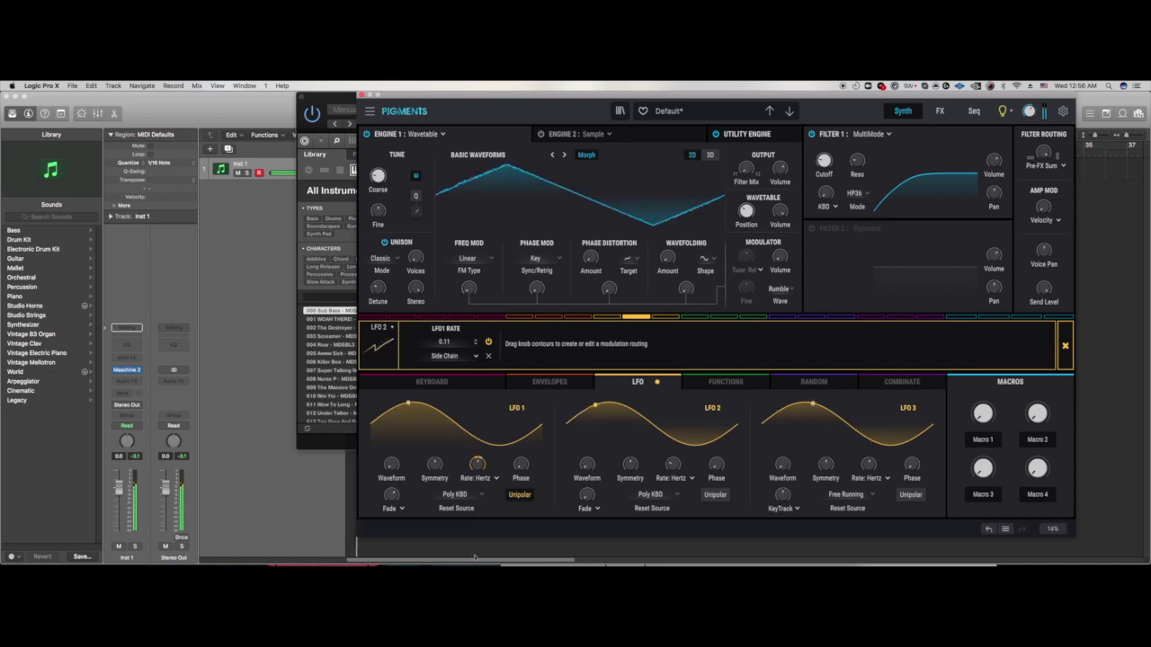
drag(671, 464, 671, 462)
click(328, 444)
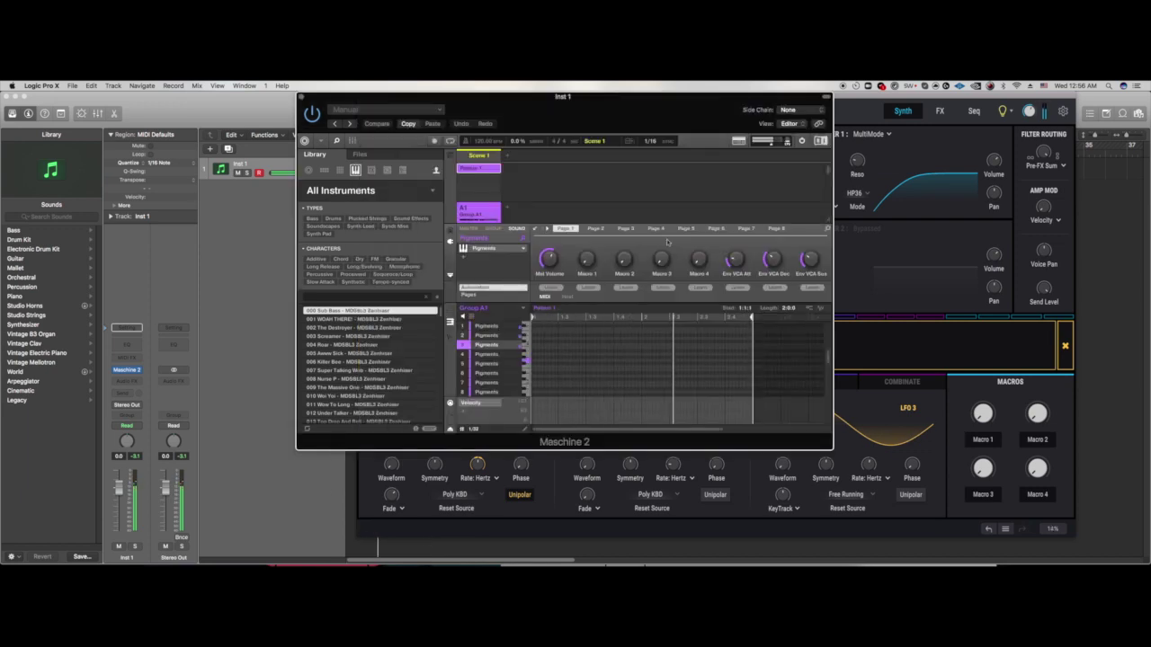
click(660, 530)
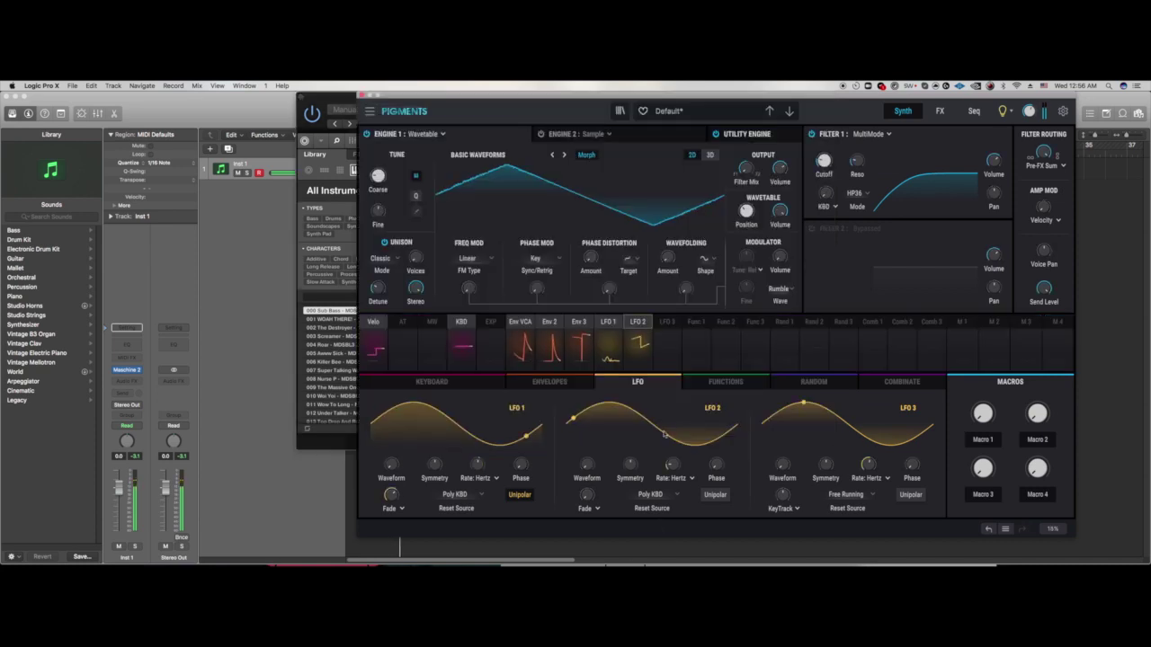
Step: Lengthen the attack times of Env VCA and Env 2
click(543, 383)
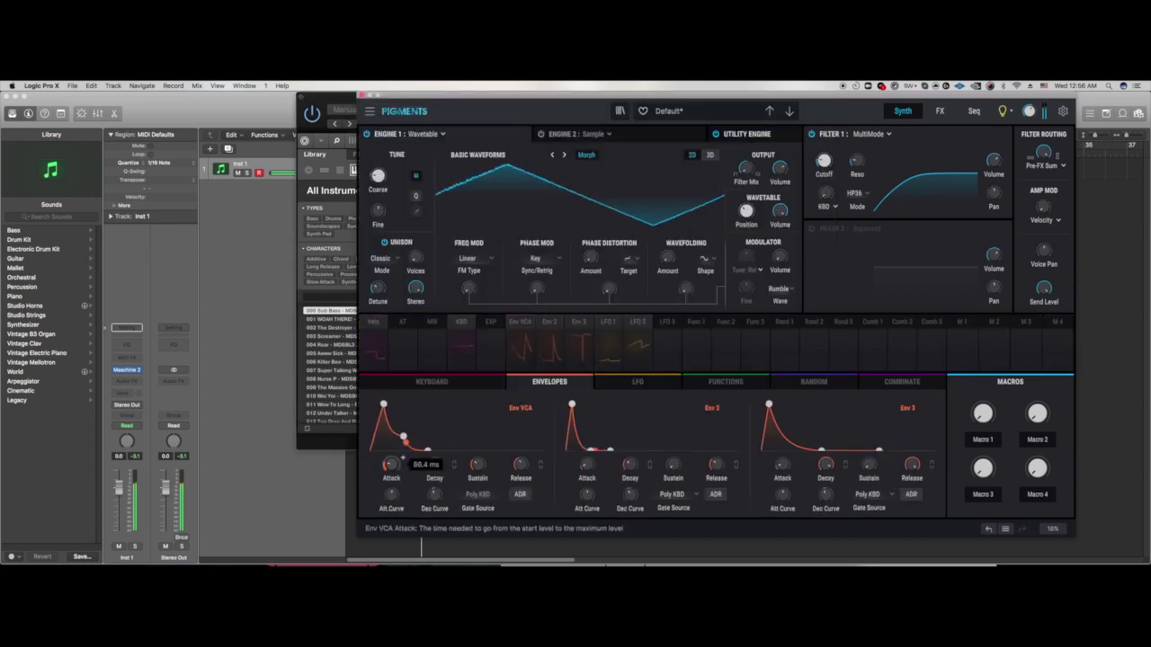
mouse_move(589, 464)
mouse_down()
mouse_move(589, 448)
mouse_move(597, 457)
mouse_up()
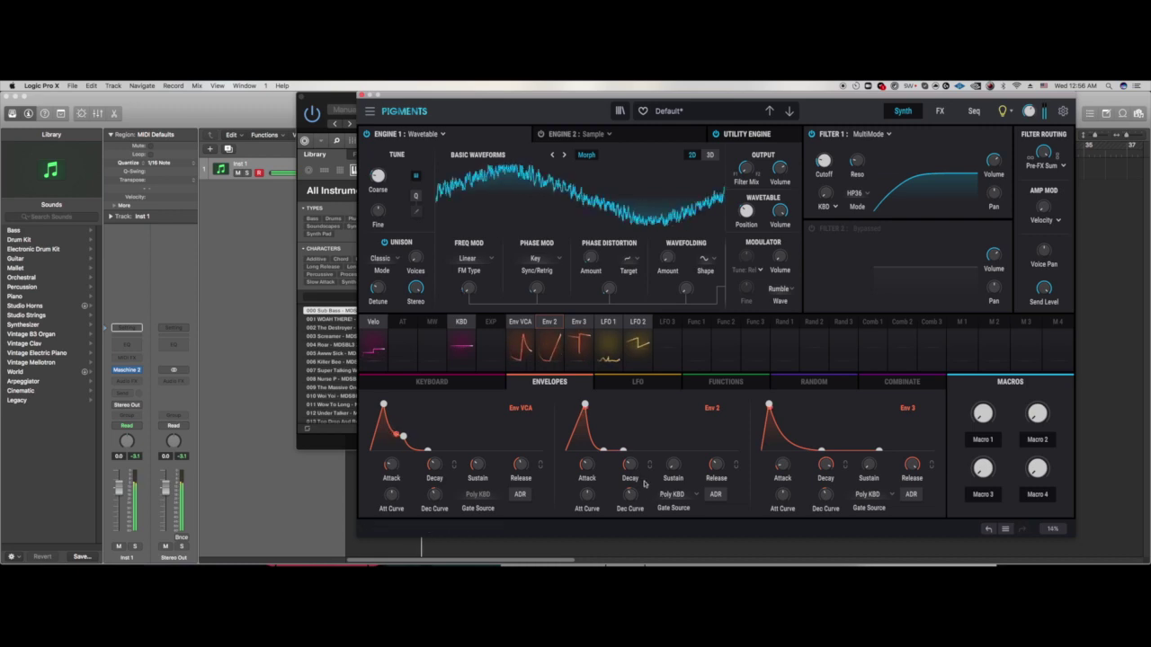
Step: Shorten Env 2's attack to its minimum and set its modulation amounts for Engine 1 coarse, FM and PM to 0.00
drag(595, 461, 596, 468)
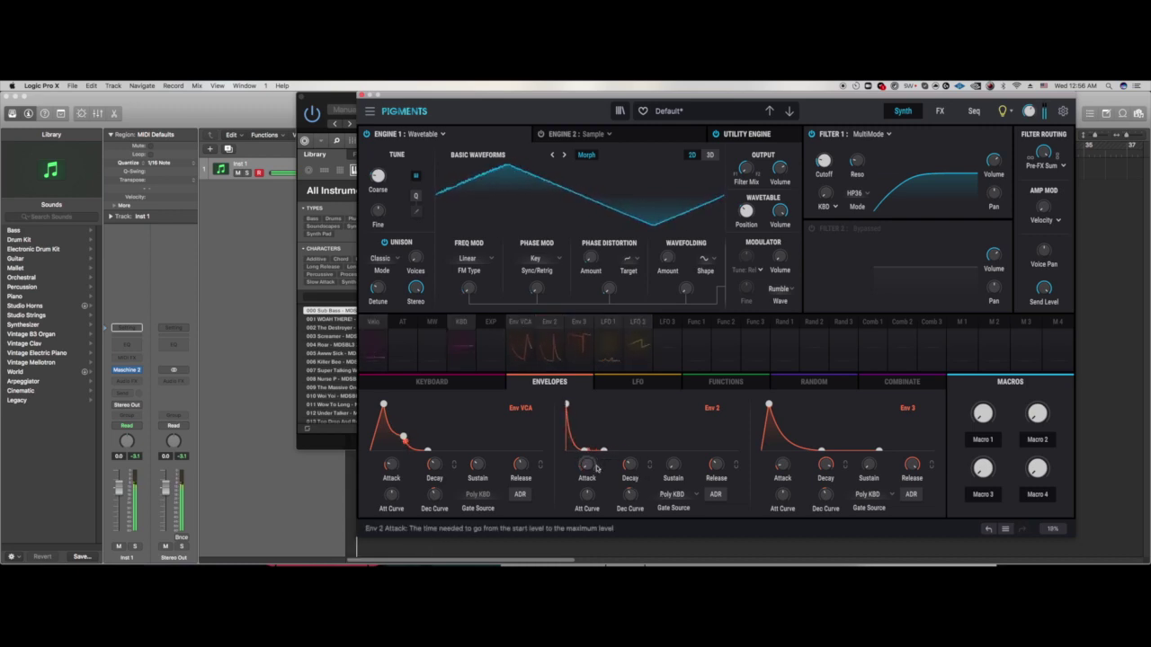
click(550, 329)
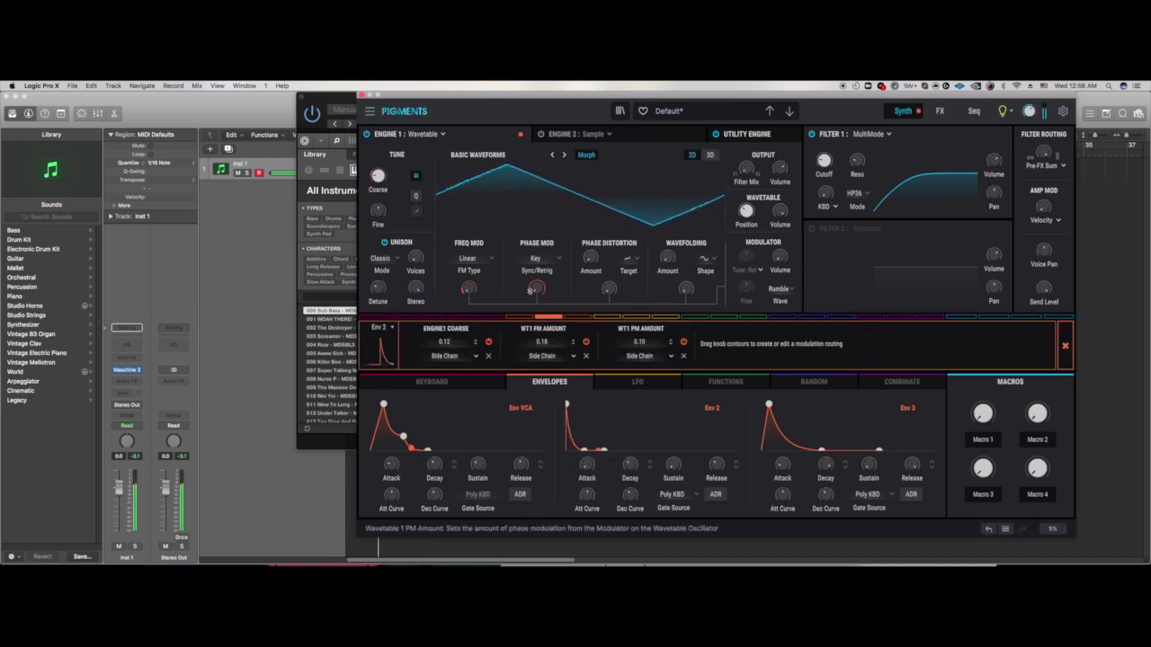
drag(530, 291, 528, 311)
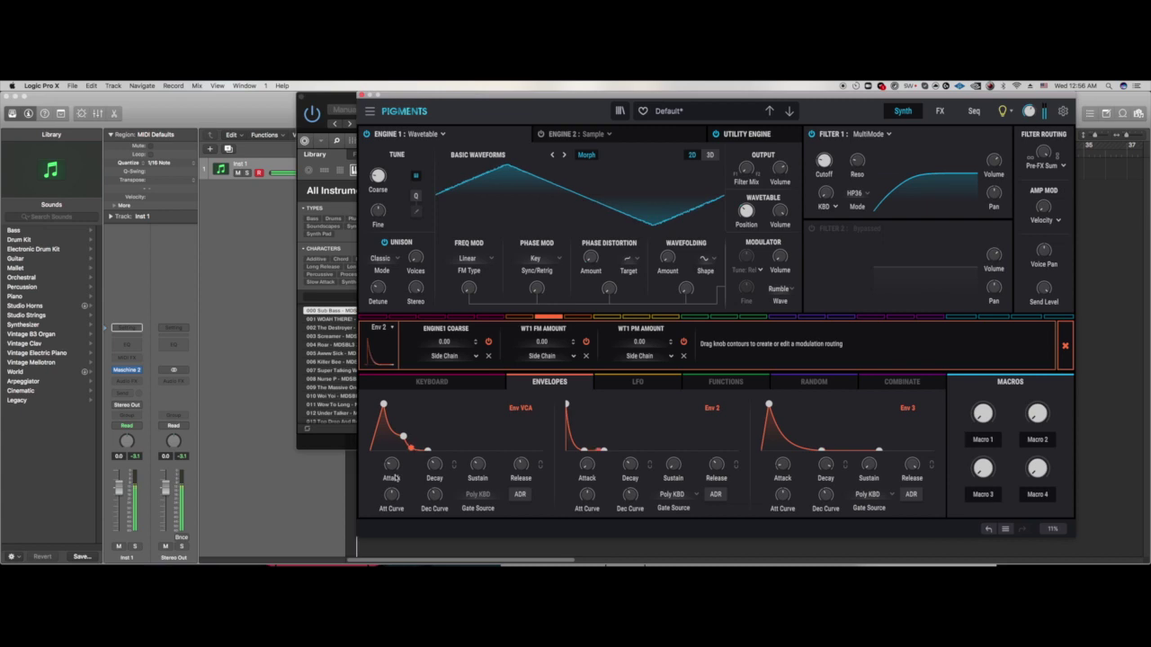
Step: Set Env VCA's release to 1.59 s and make LFO 2 unipolar
mouse_move(416, 262)
drag(521, 468, 521, 449)
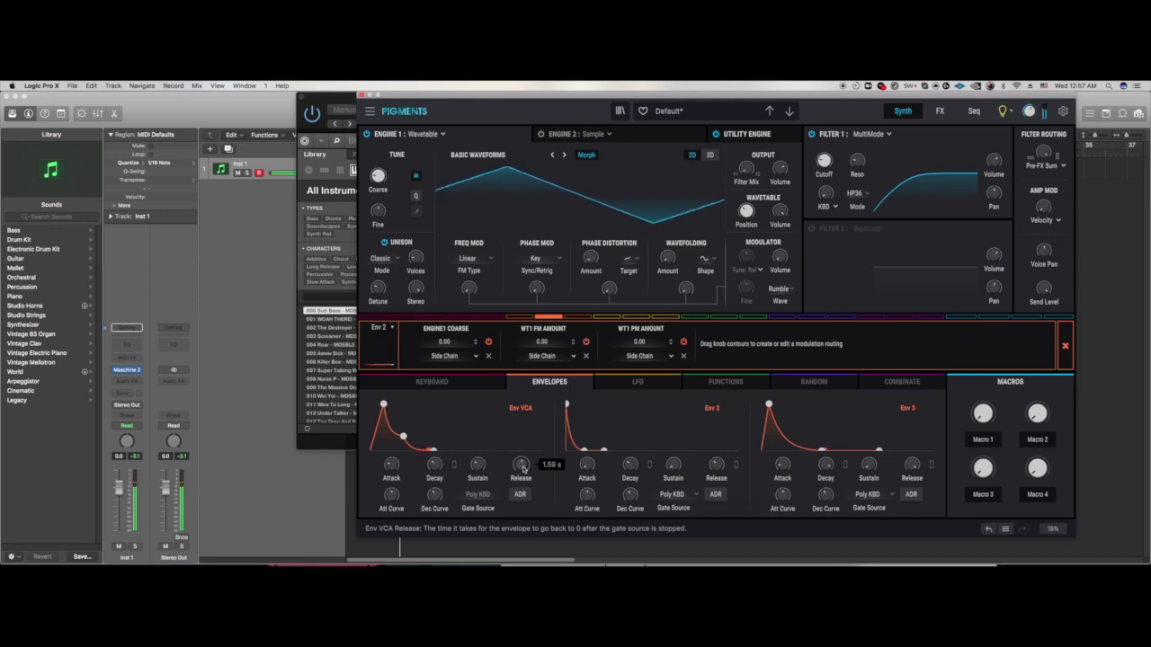
click(638, 382)
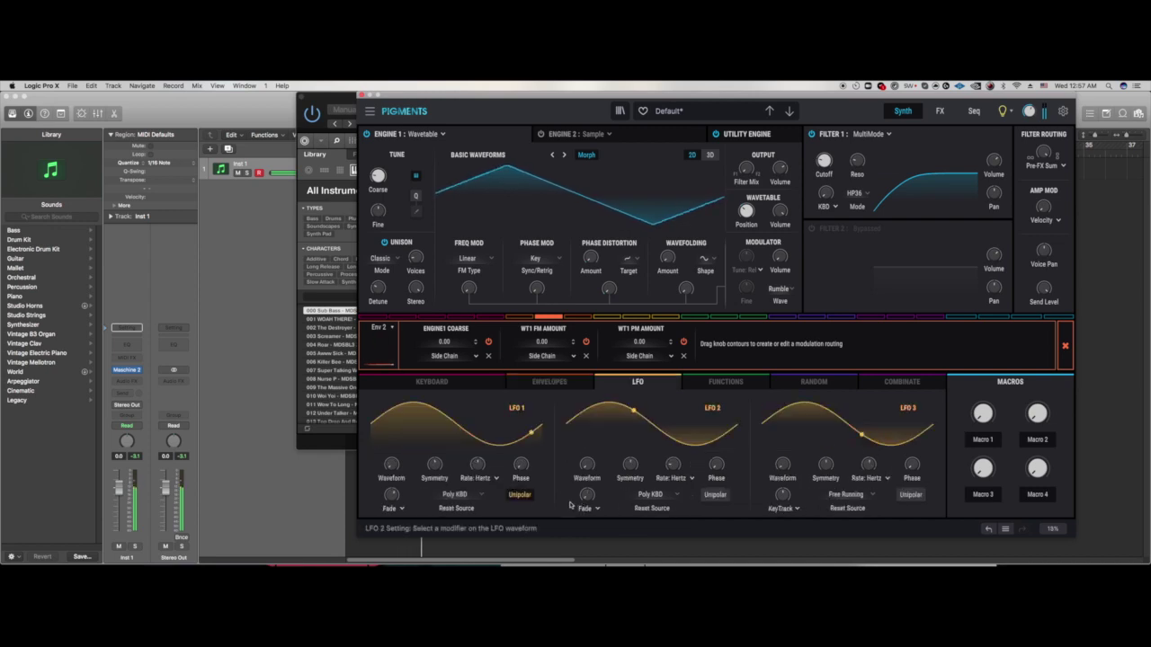
click(714, 496)
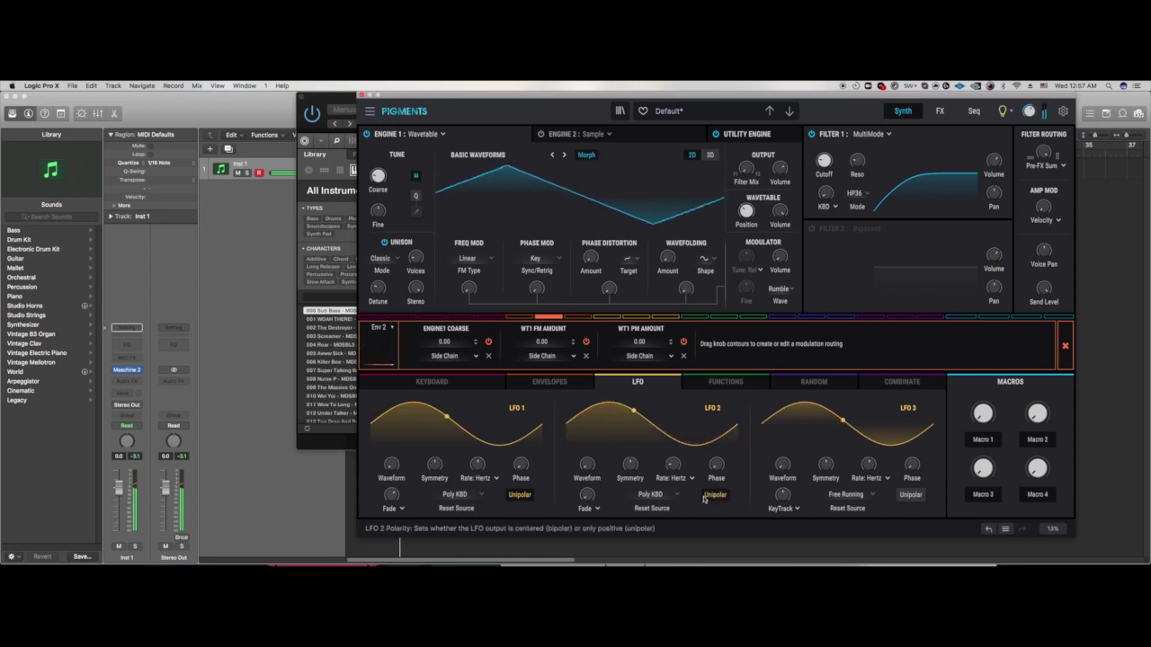
mouse_move(715, 478)
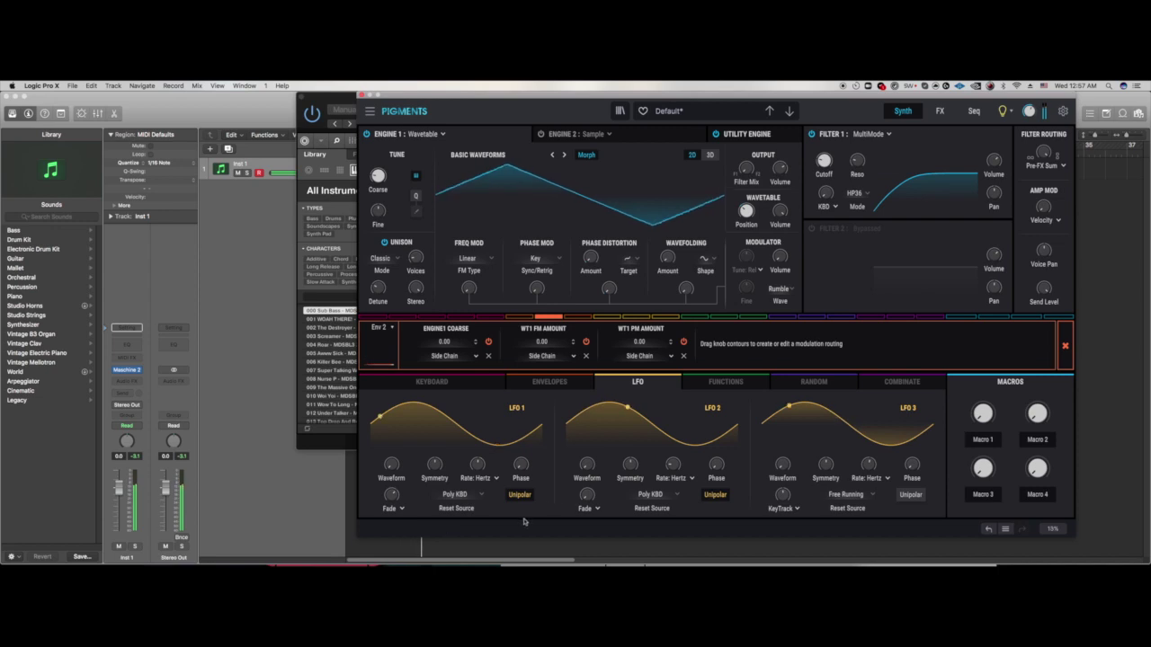
Step: Add a note at beat 1.3 for the third Pigments sound in Maschine, lengthen it past the pattern's end, and return to Pigments
click(332, 446)
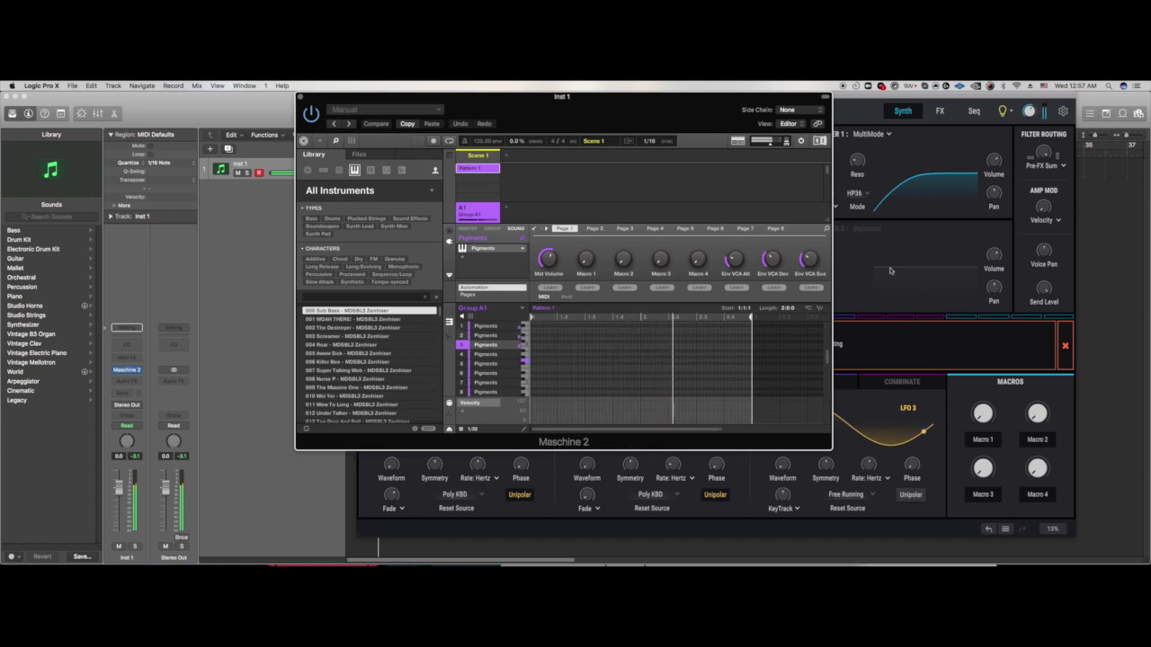
double_click(585, 362)
drag(588, 360, 796, 364)
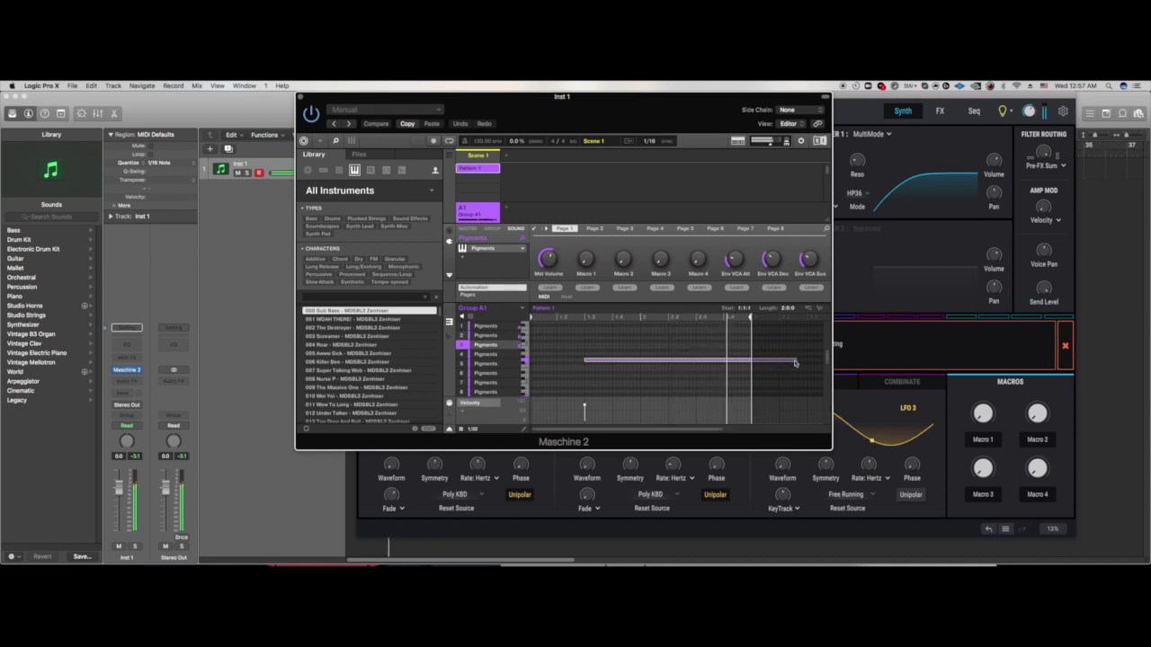
click(630, 452)
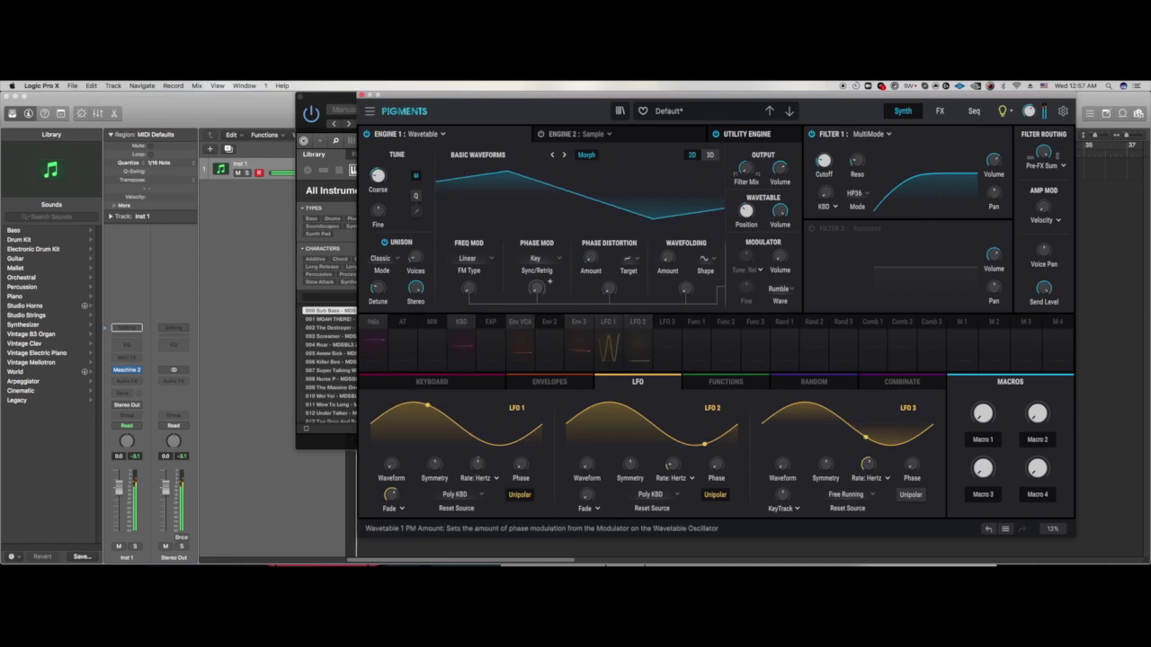
Step: Try out Engine 1's phase modulation, wavefolding modulation and wavefolding amounts, resetting each one
scroll(548, 281, up, 10)
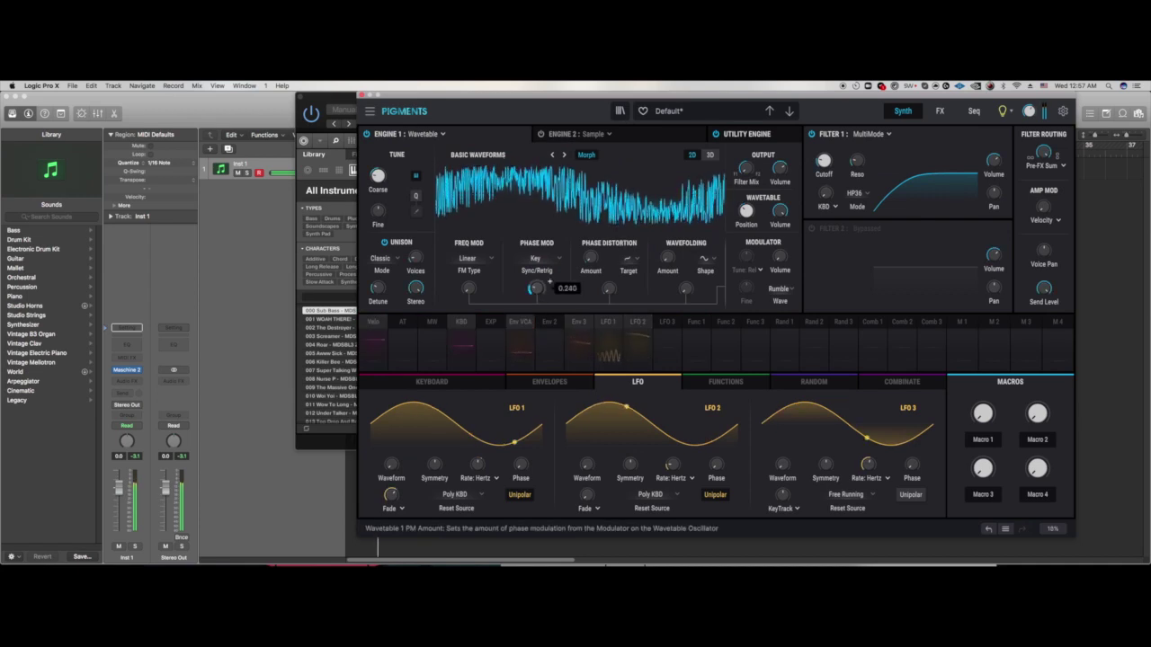
double_click(536, 287)
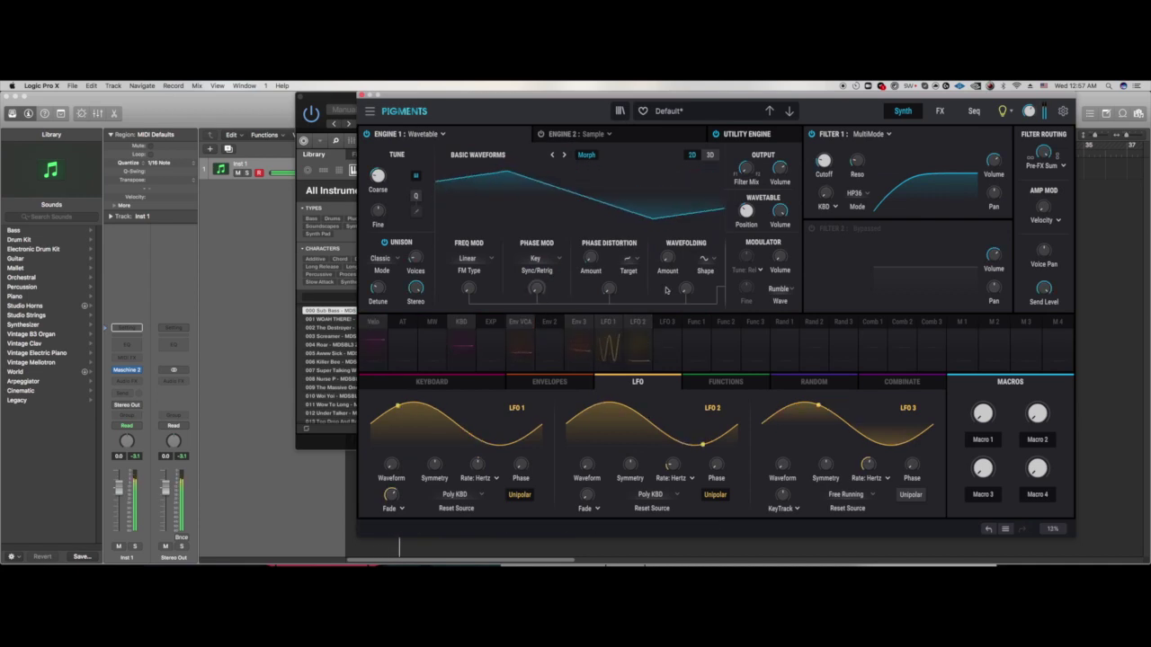
scroll(686, 287, up, 10)
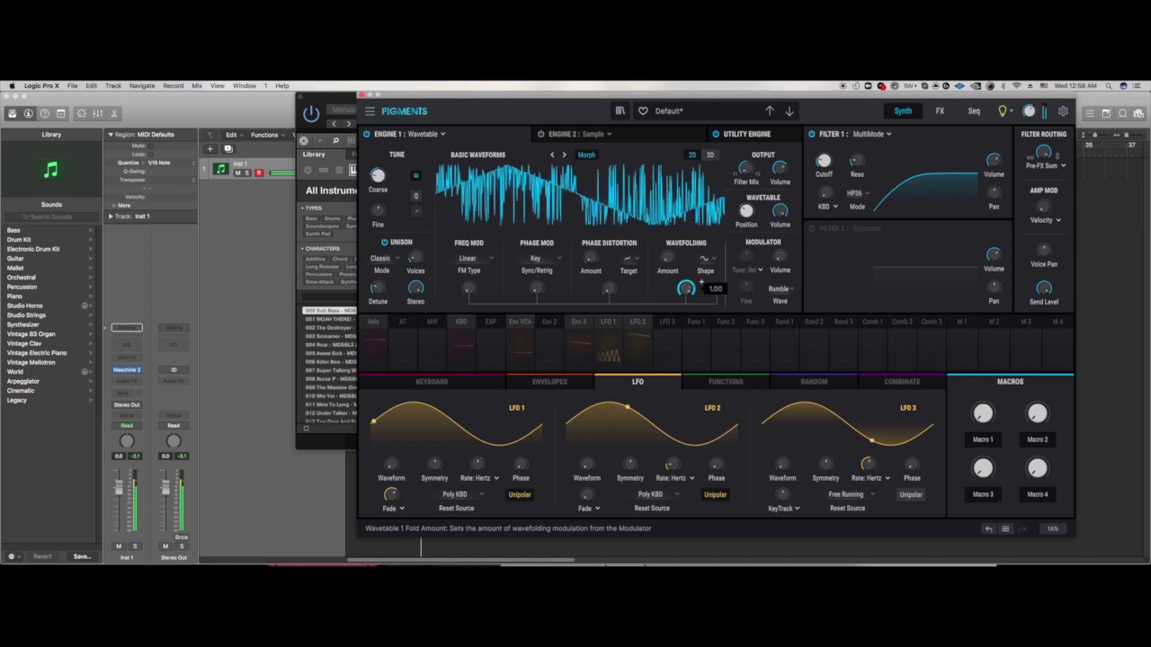
double_click(688, 286)
scroll(667, 258, up, 8)
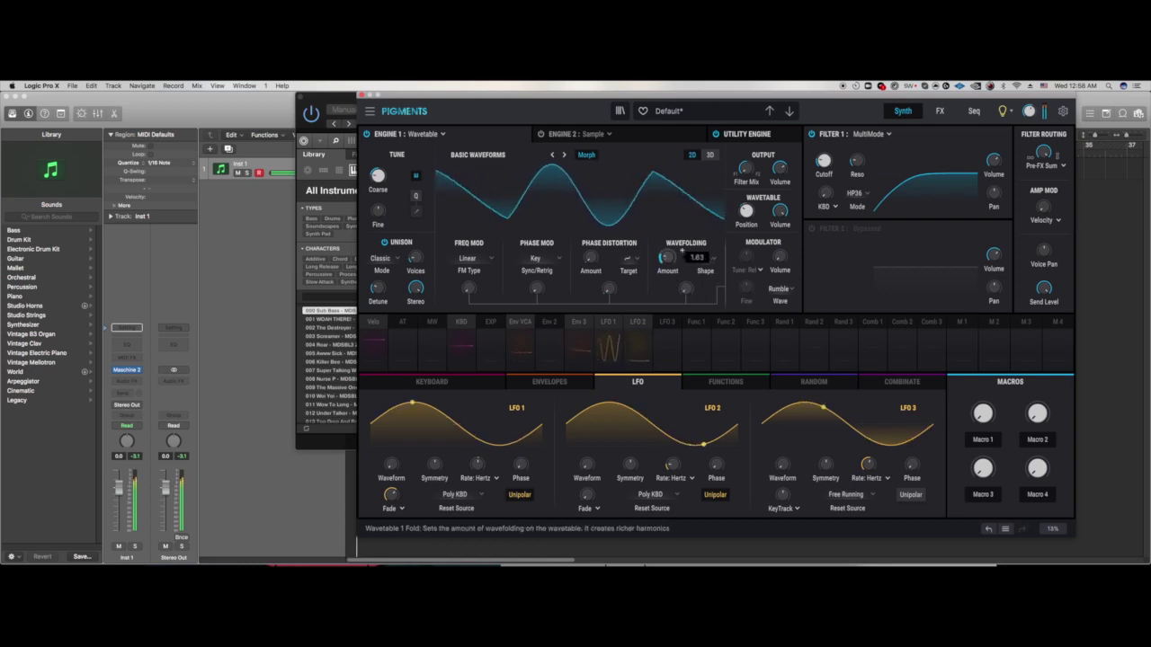
double_click(667, 257)
Step: Make LFO 3 unipolar and modulate Engine 1's wavefolding amount with it by 0.24
click(692, 336)
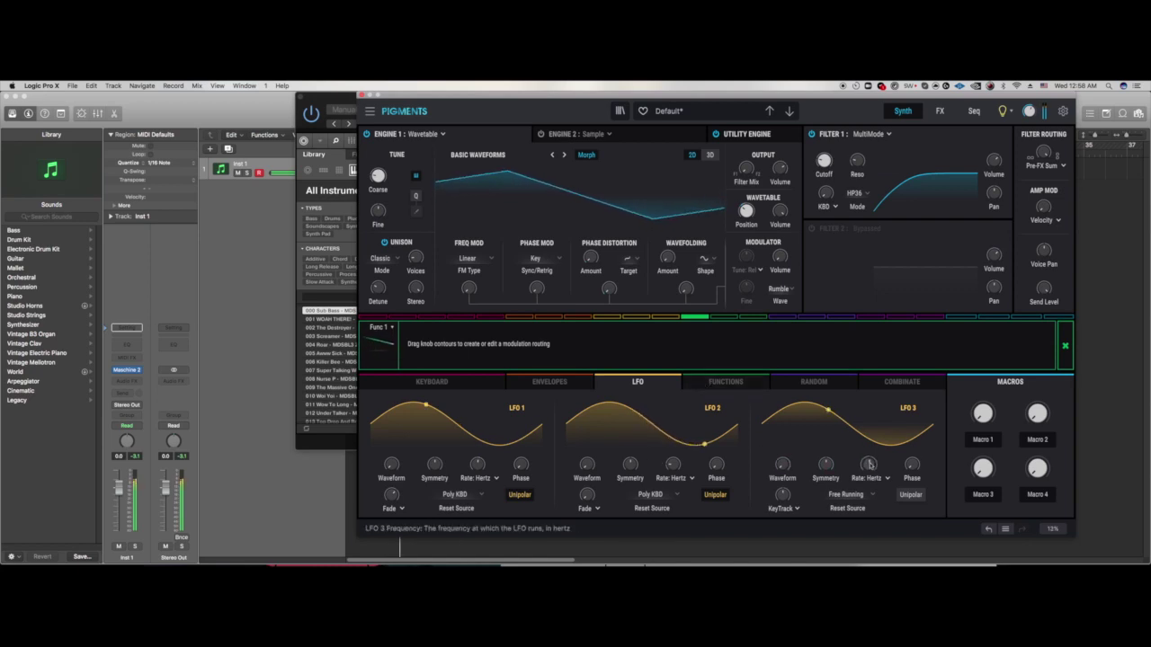
click(664, 319)
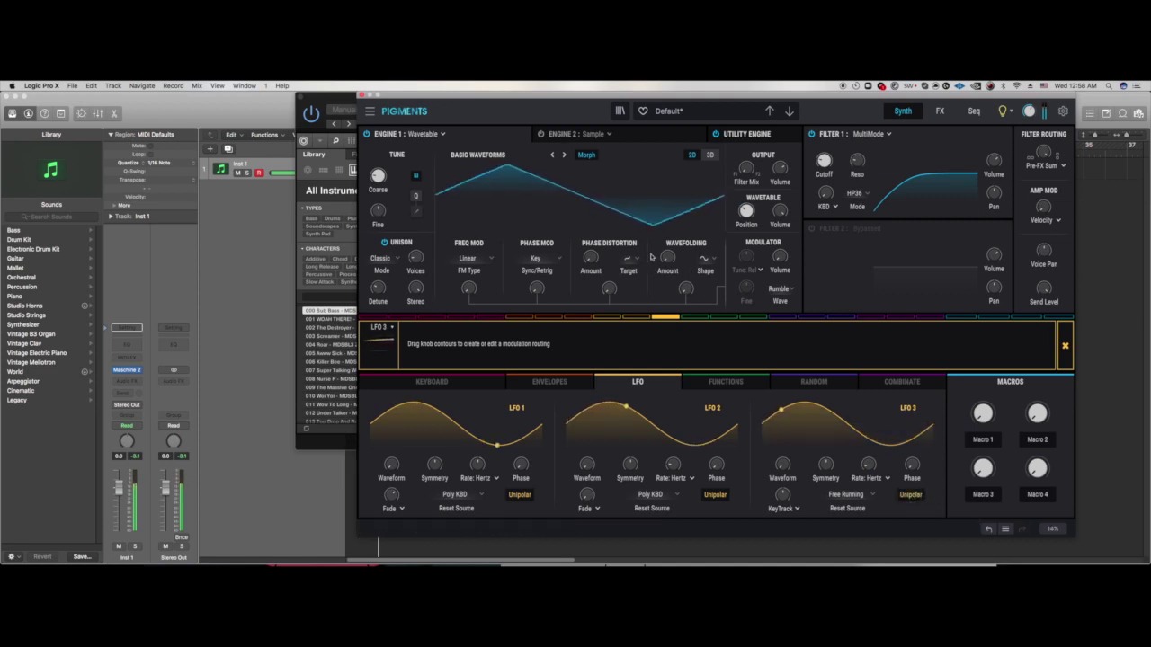
drag(667, 260, 667, 255)
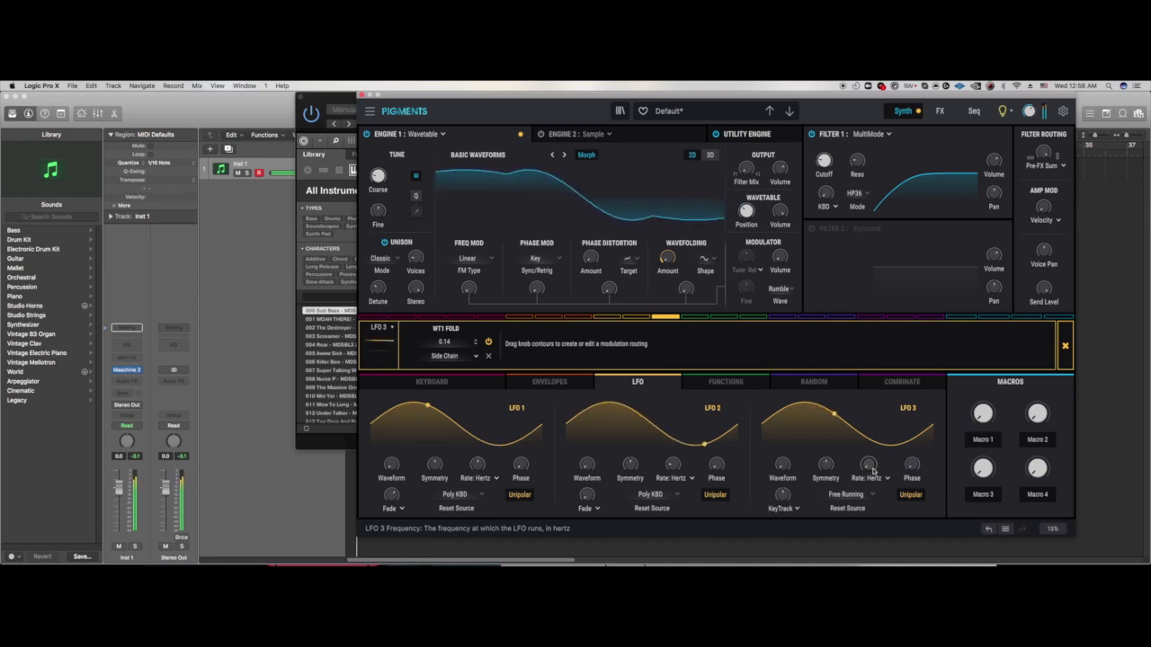
drag(667, 260, 667, 257)
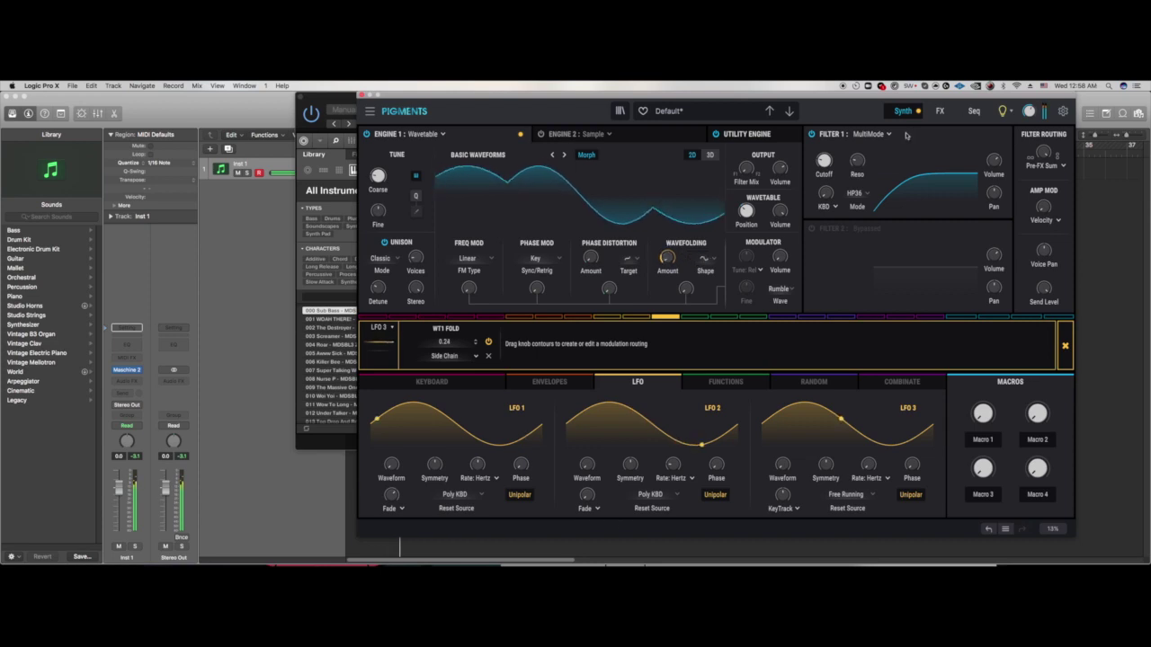
Step: Review the effects chains and the Stereo Pan settings on the AUX bus
click(939, 109)
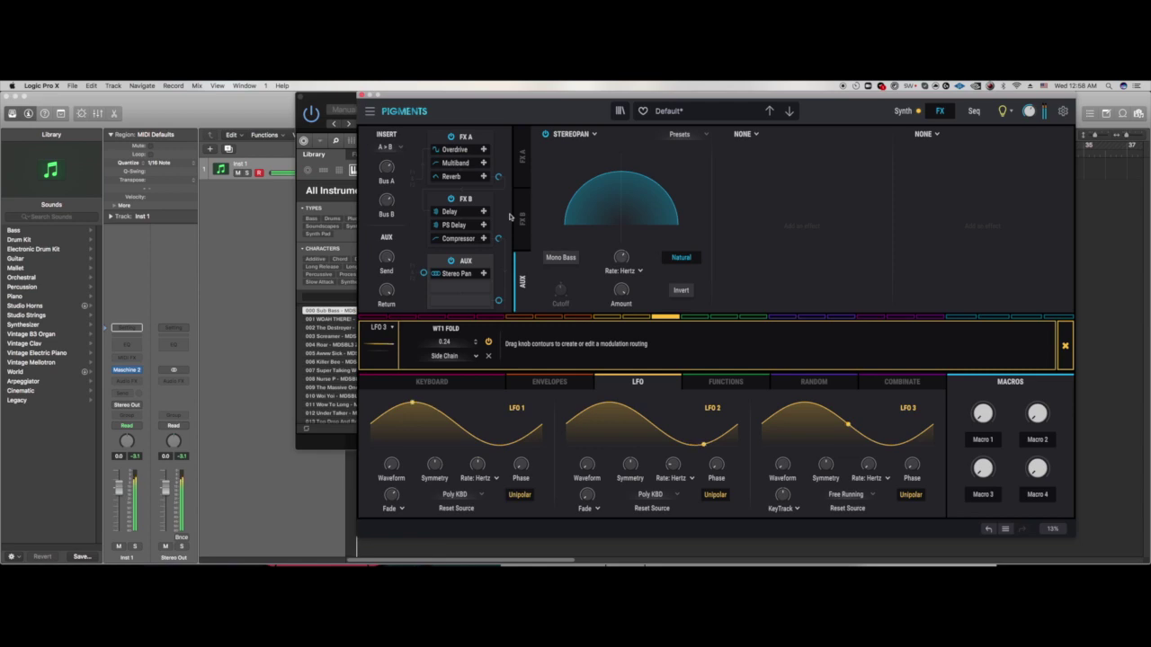
mouse_move(620, 257)
click(902, 111)
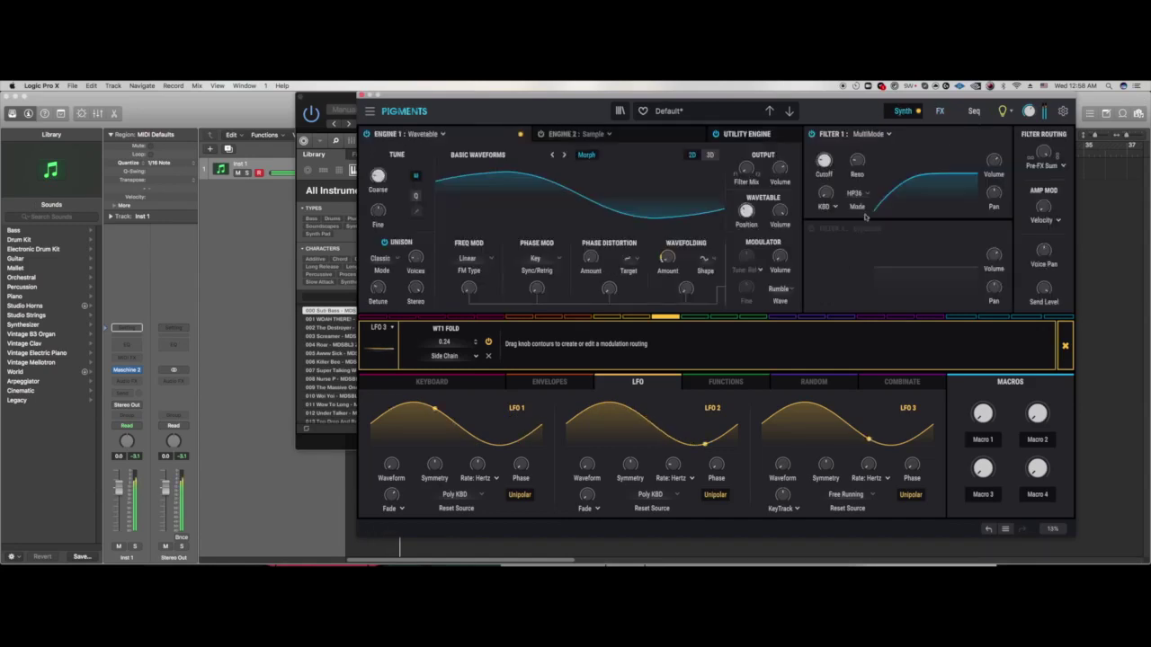
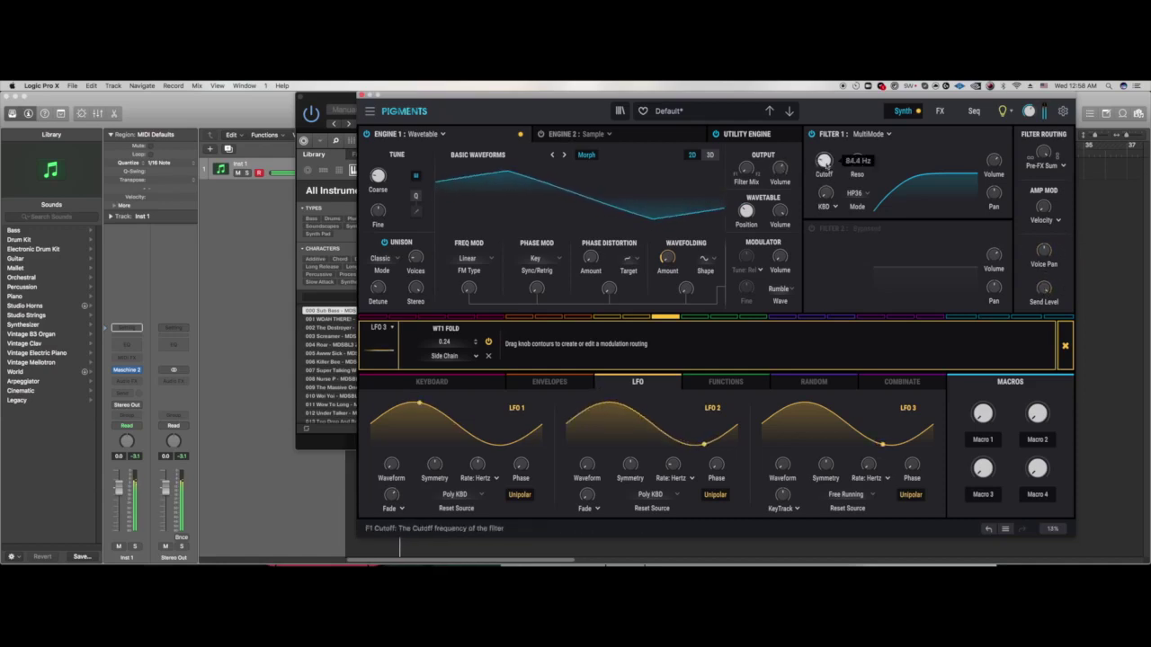
Step: Draw a zigzag curve in Function 1 with two valleys at zero and two additional peaks after the start
click(720, 385)
drag(494, 482, 498, 478)
click(529, 426)
double_click(603, 477)
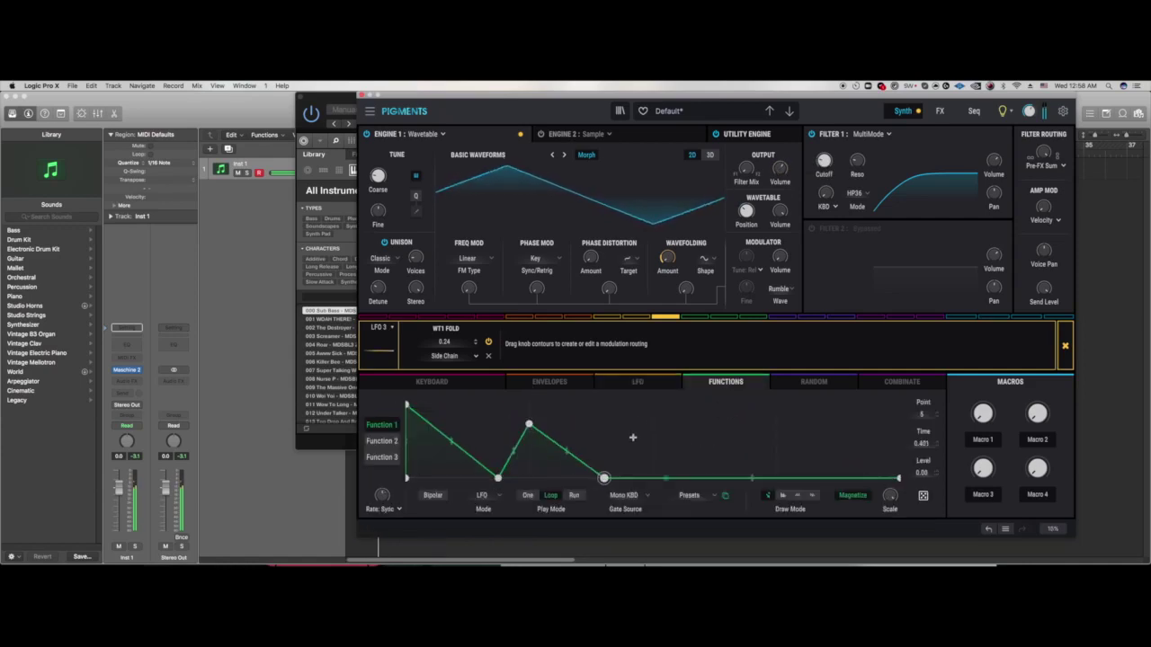
double_click(662, 410)
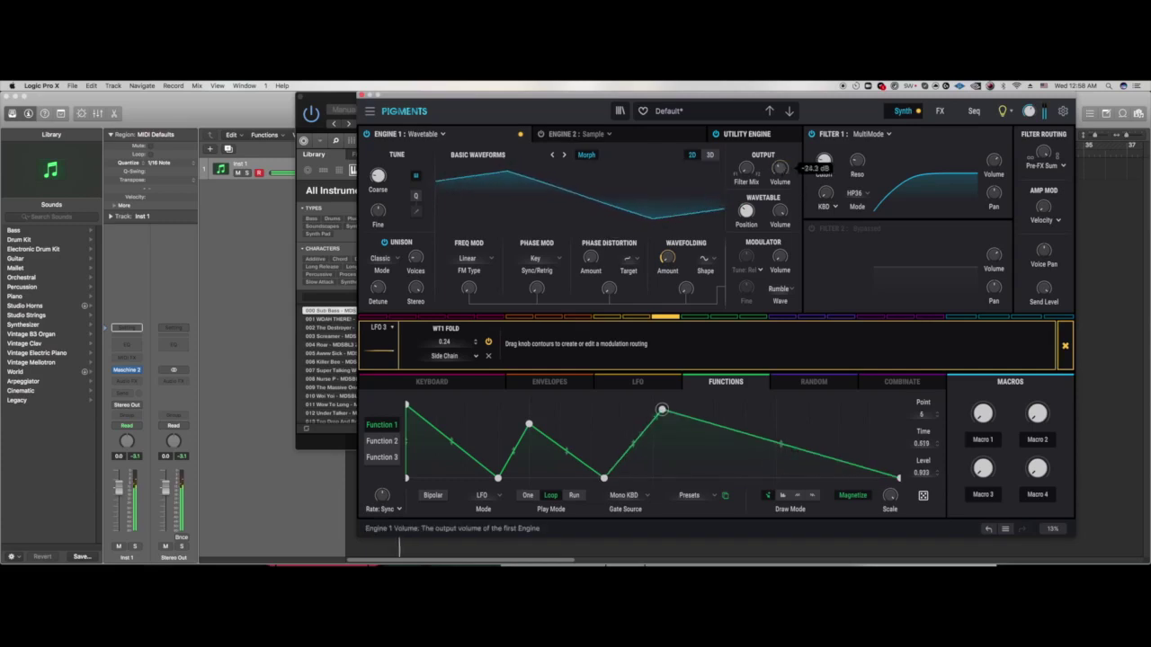
Step: Lower Engine 1's volume to -24.3 dB and modulate it with Function 1 by an amount of 0.54
click(696, 317)
mouse_move(778, 173)
mouse_down()
mouse_move(790, 167)
mouse_move(773, 170)
mouse_up()
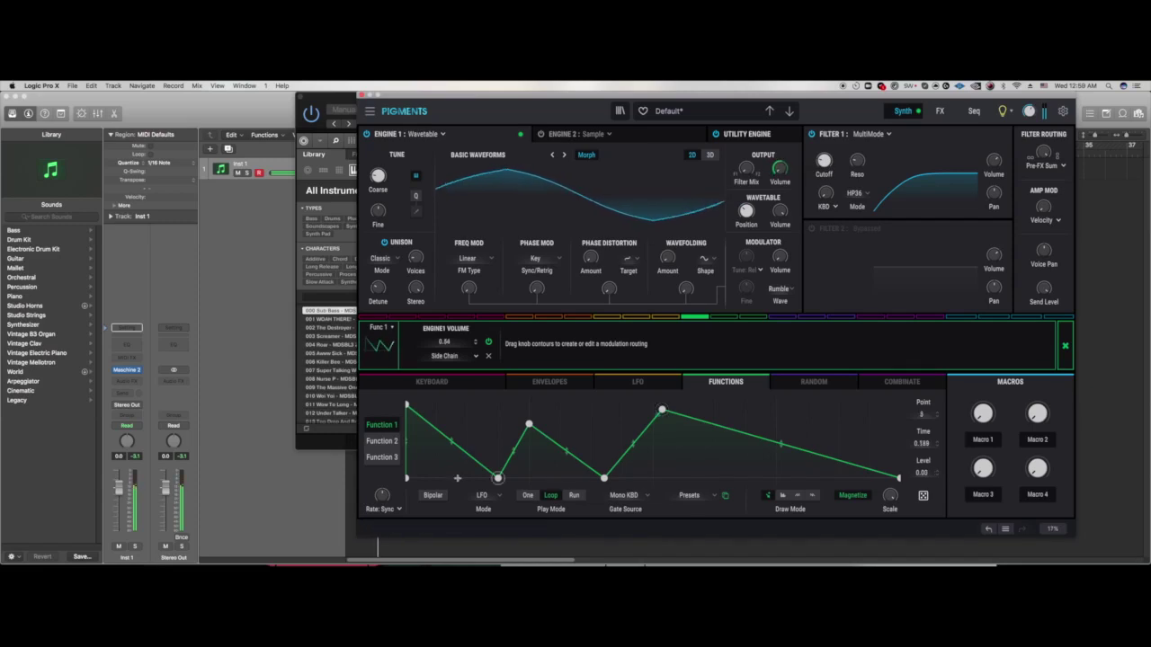
Step: Reshape Function 1 to start at zero with full-level first and second peaks, and add another valley and peak near its end
drag(407, 406, 559, 405)
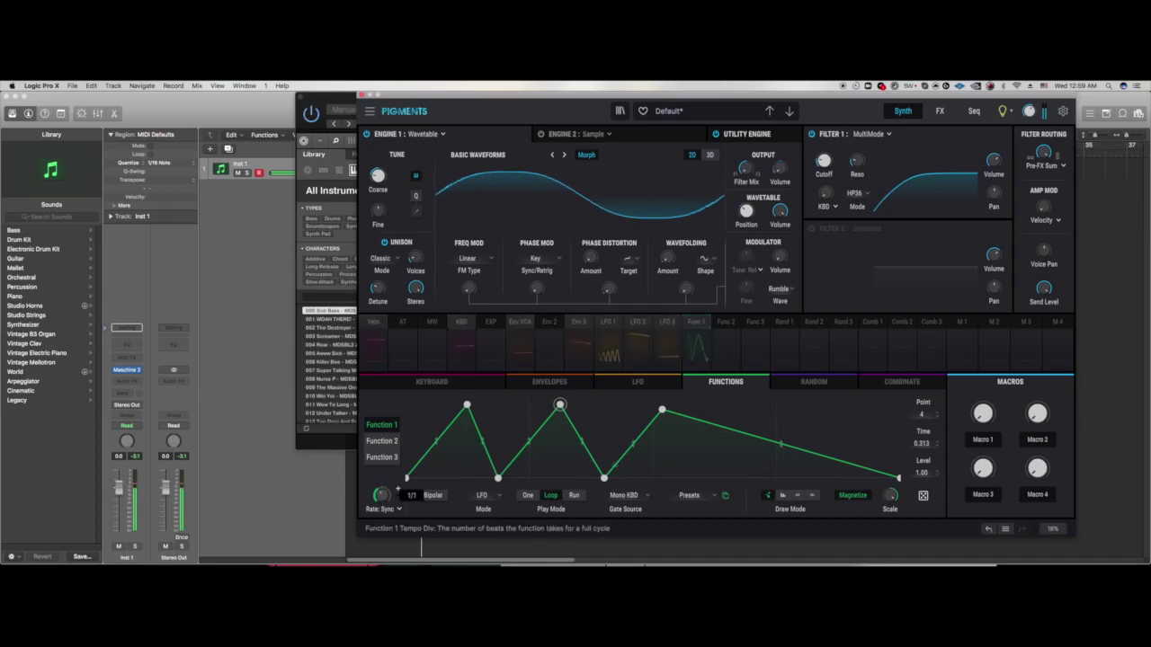
drag(788, 463, 776, 479)
click(838, 404)
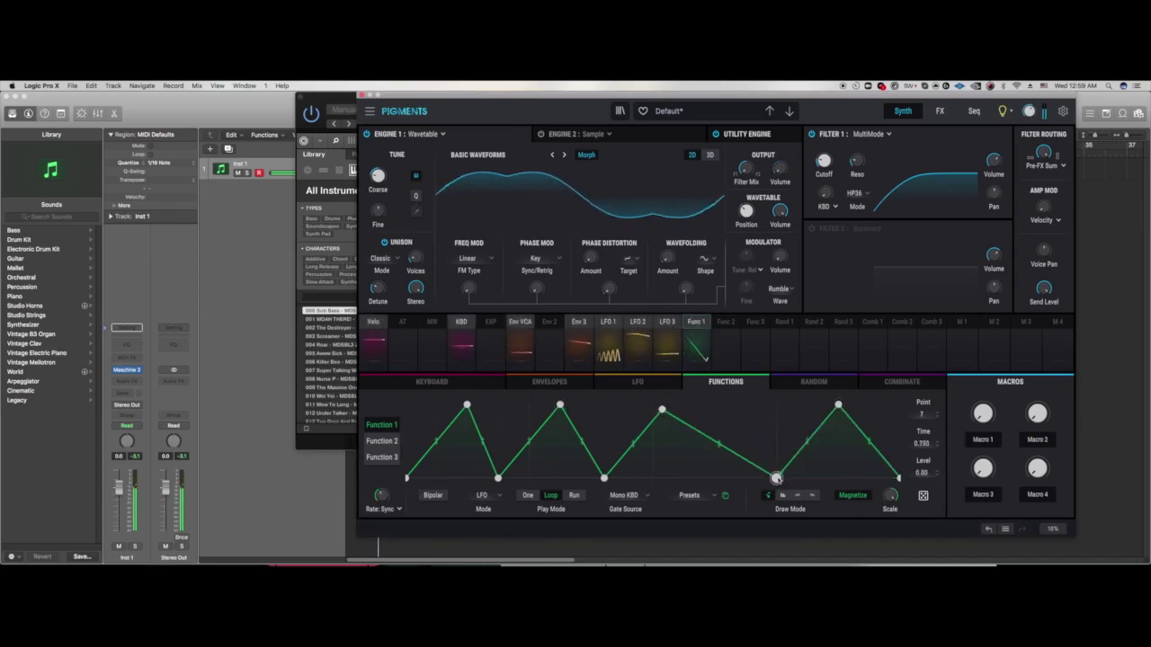
Step: Raise Function 1's three inner valleys, with point 3 at level 0.470 and point 5 at 0.223
drag(776, 478, 777, 453)
drag(603, 477, 604, 453)
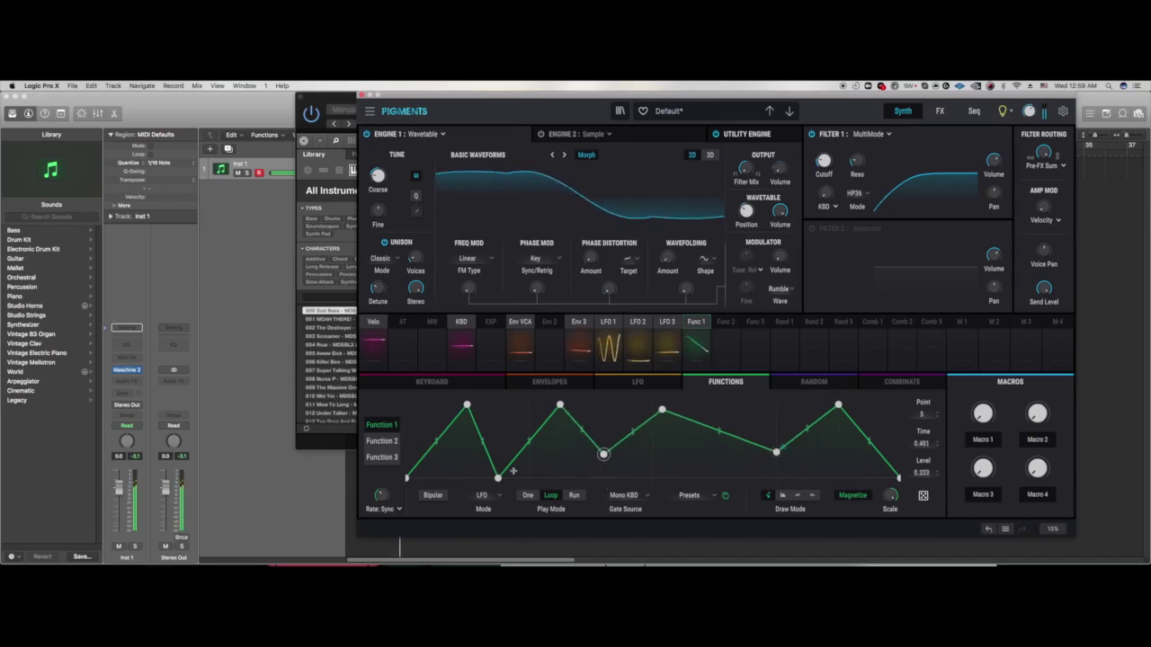
drag(497, 478, 497, 443)
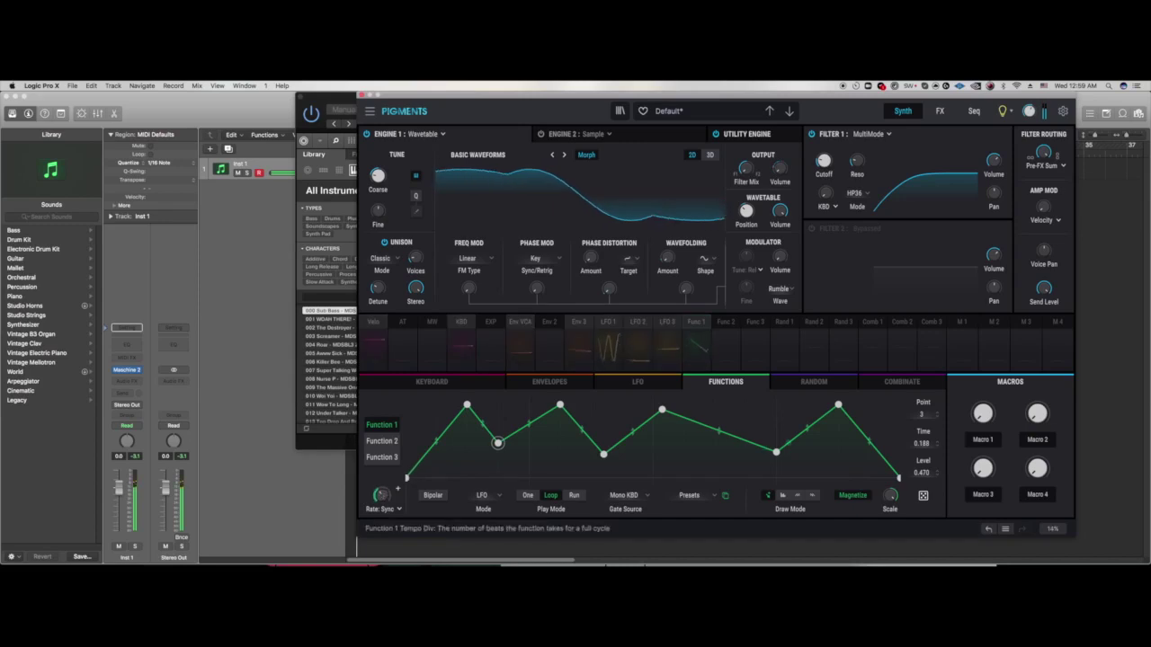
Step: Set Function 1's rate type to Hertz and its play mode to Run
click(394, 510)
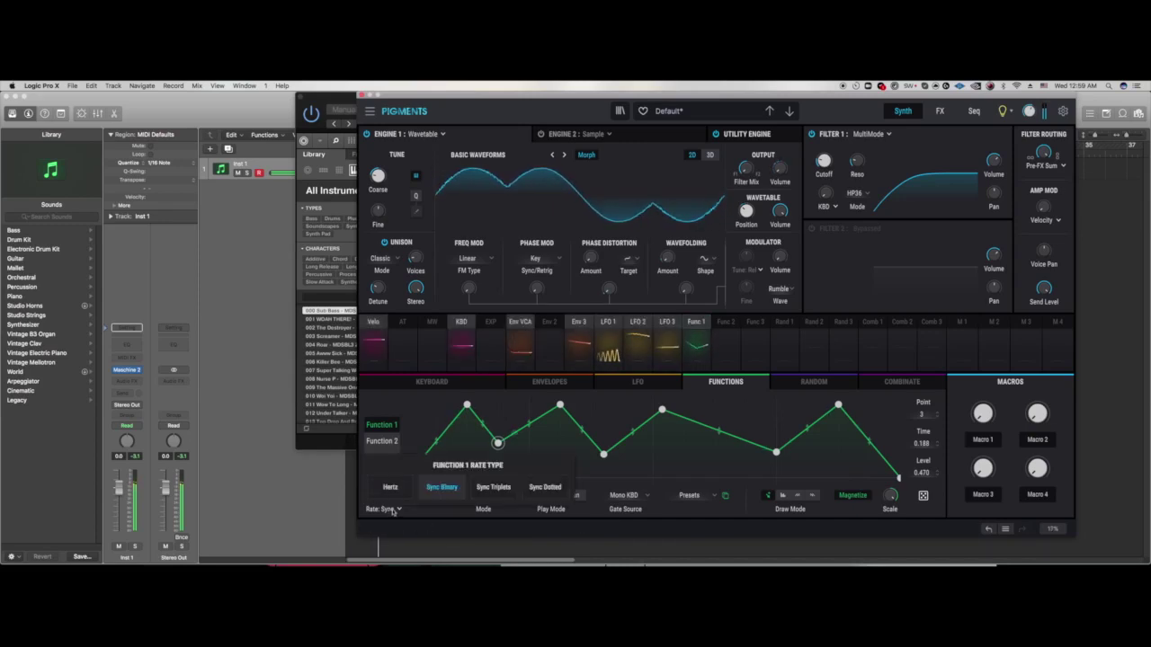
click(388, 486)
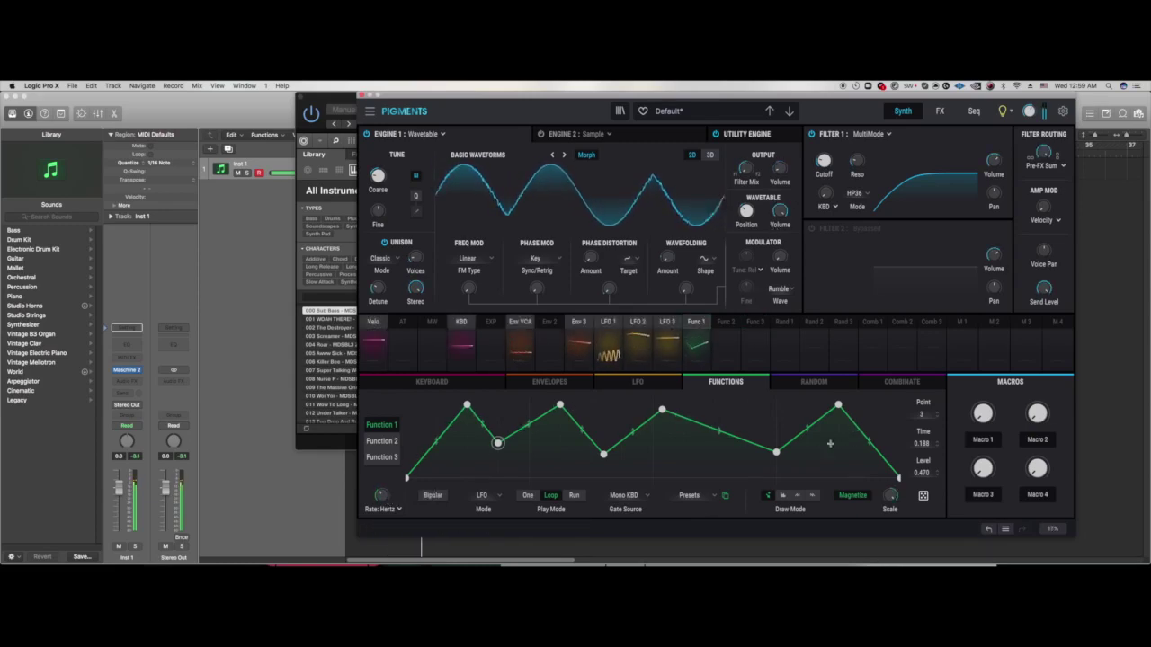
click(570, 495)
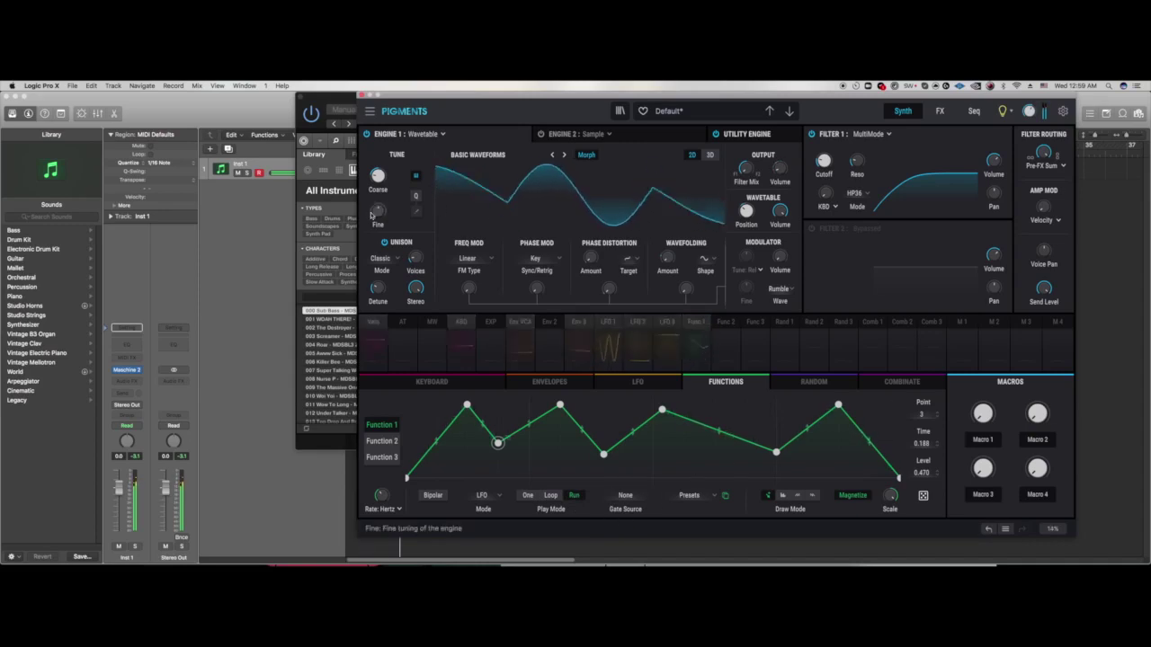
Step: Raise Filter 1's cutoff frequency
mouse_move(415, 257)
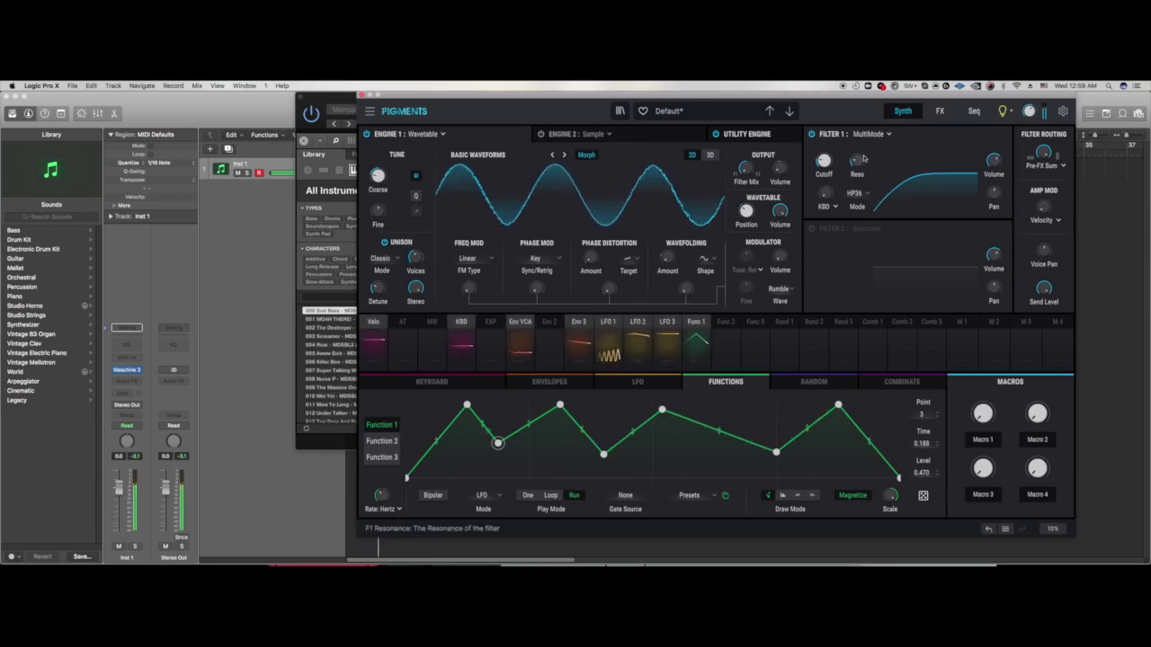
mouse_move(833, 157)
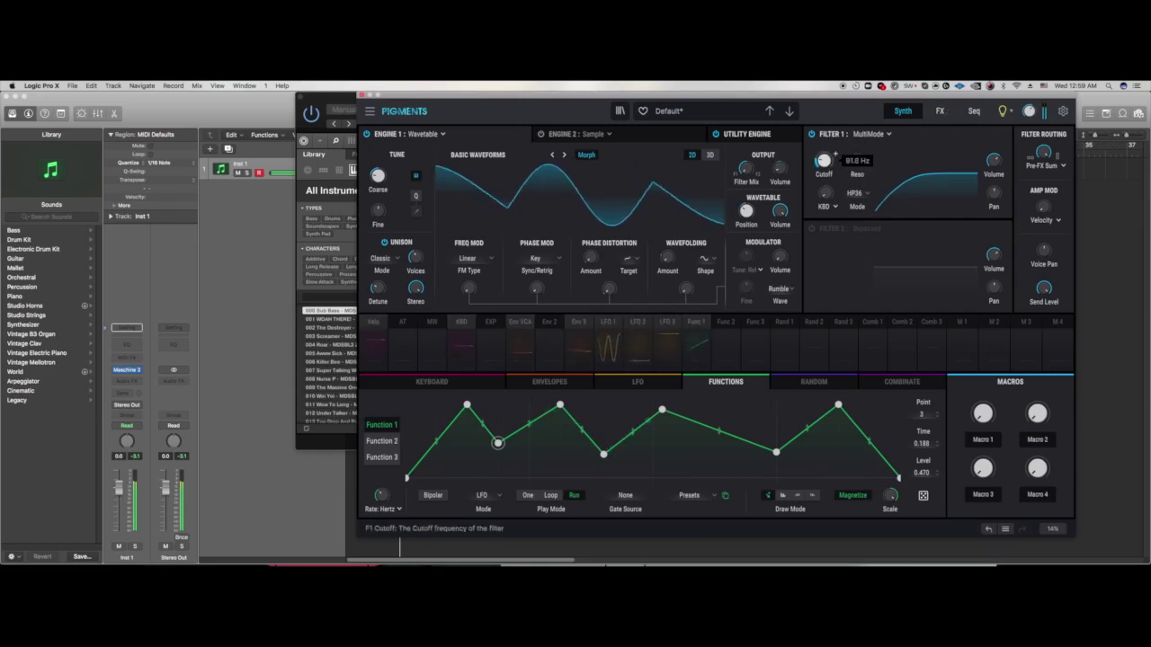
drag(834, 155, 834, 149)
Step: Turn on Filter 2 and set its type to Formant
click(812, 229)
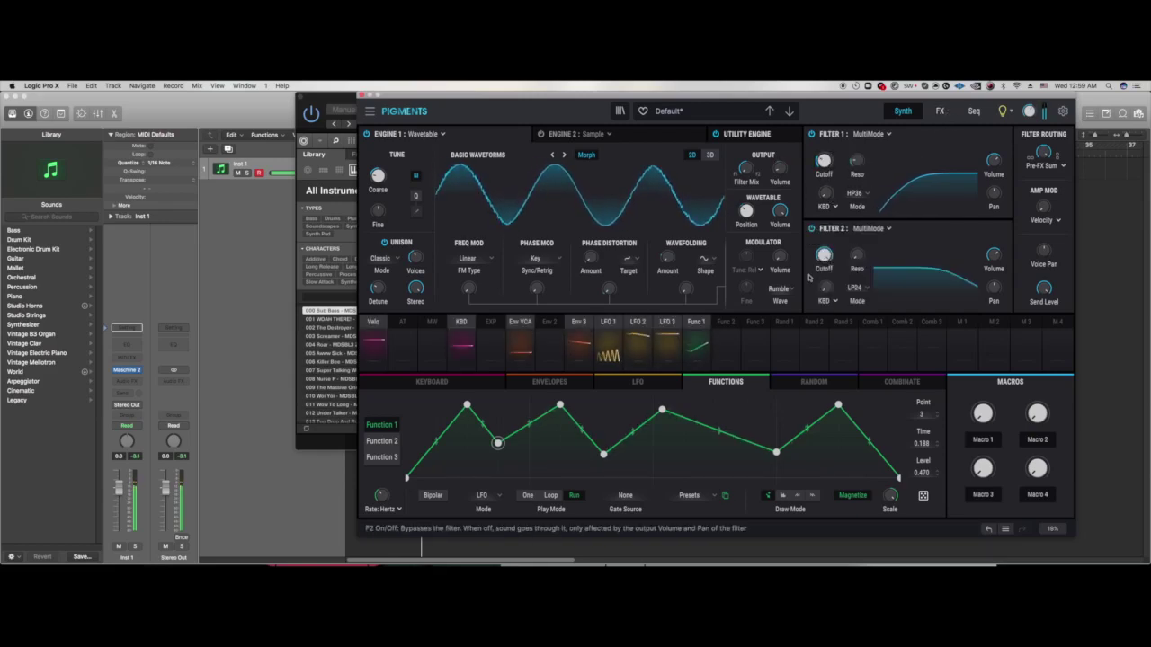
click(868, 228)
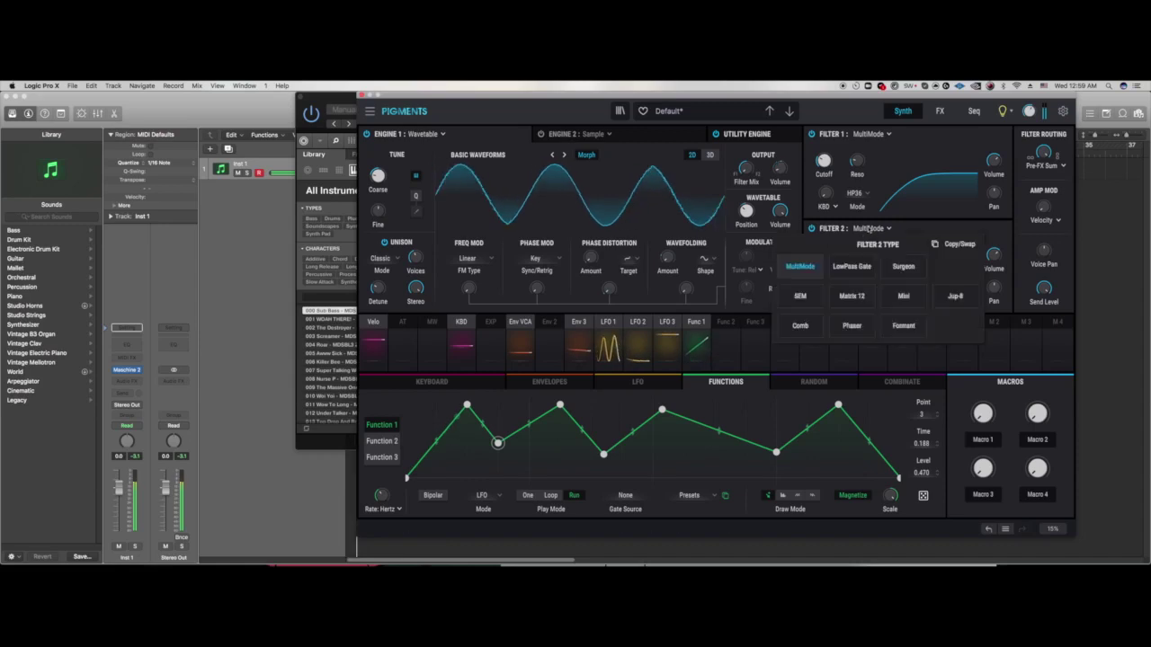
click(904, 326)
mouse_move(856, 255)
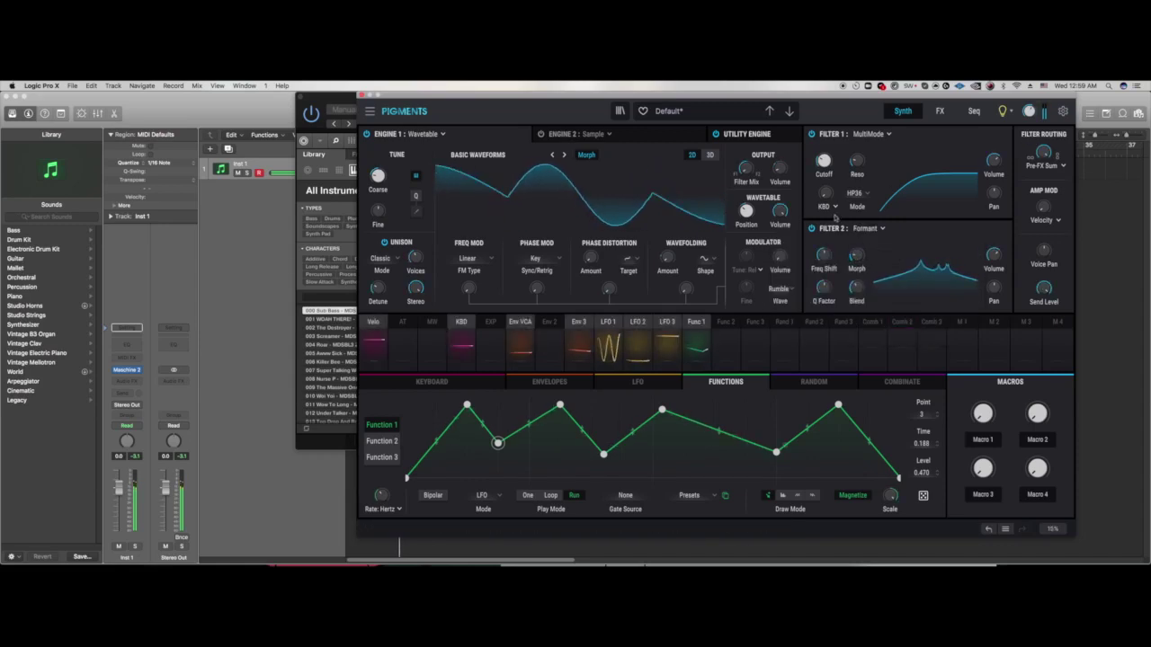
mouse_move(757, 163)
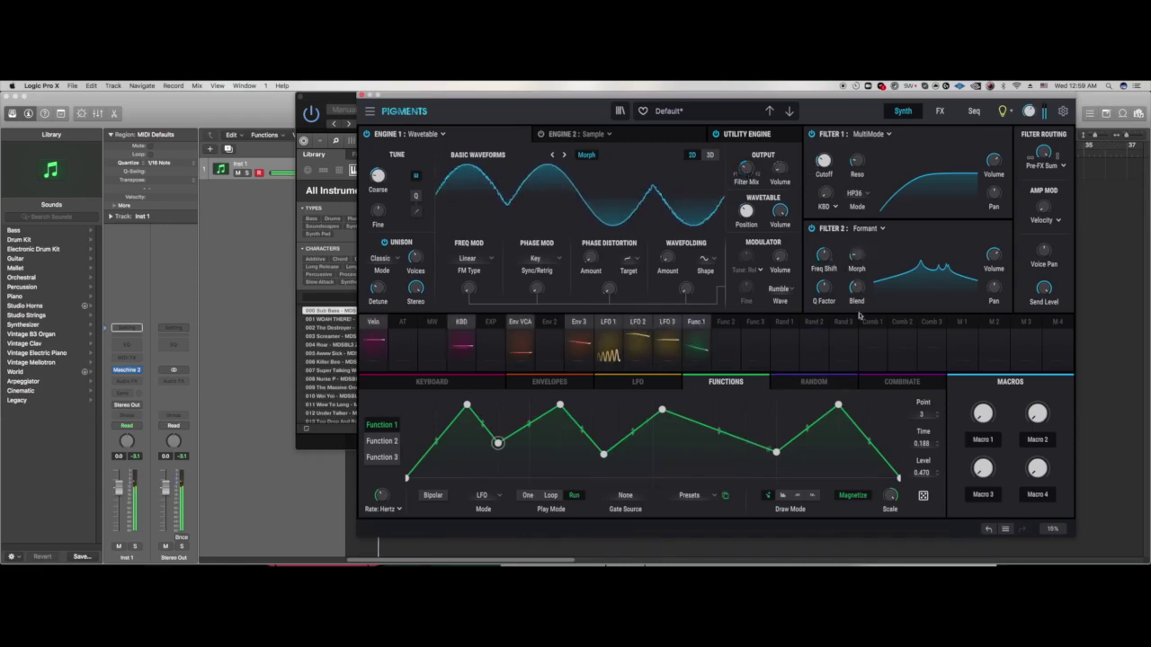
Step: Show Function 1's modulation routings and raise the Q Factor of the formant filter
click(700, 341)
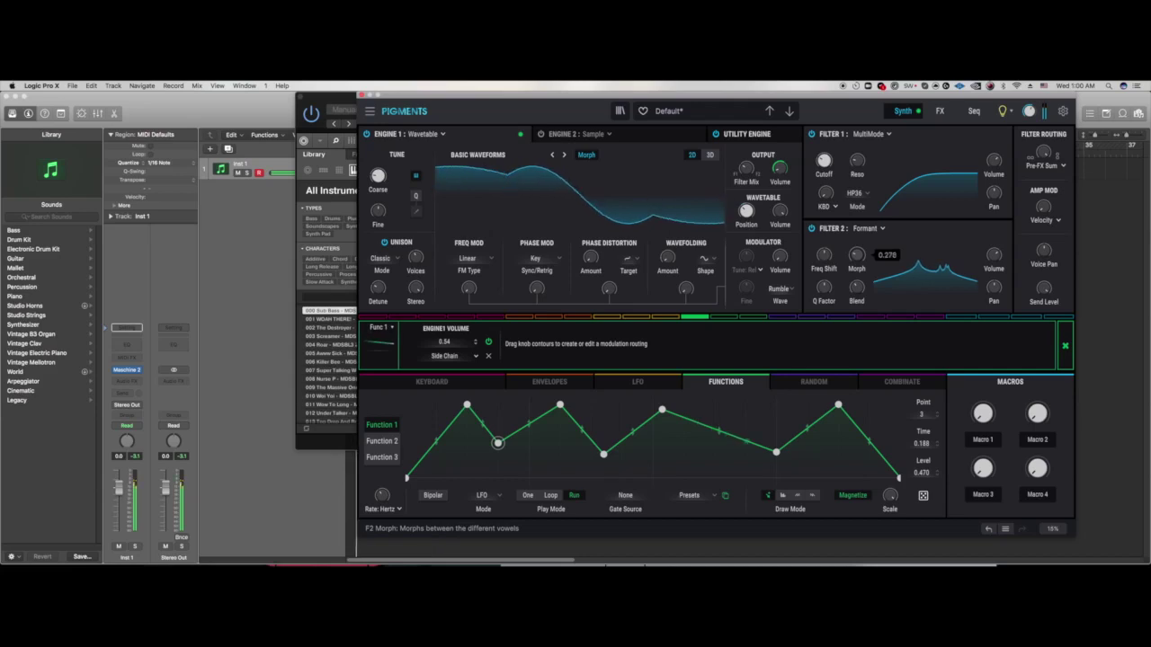
click(856, 256)
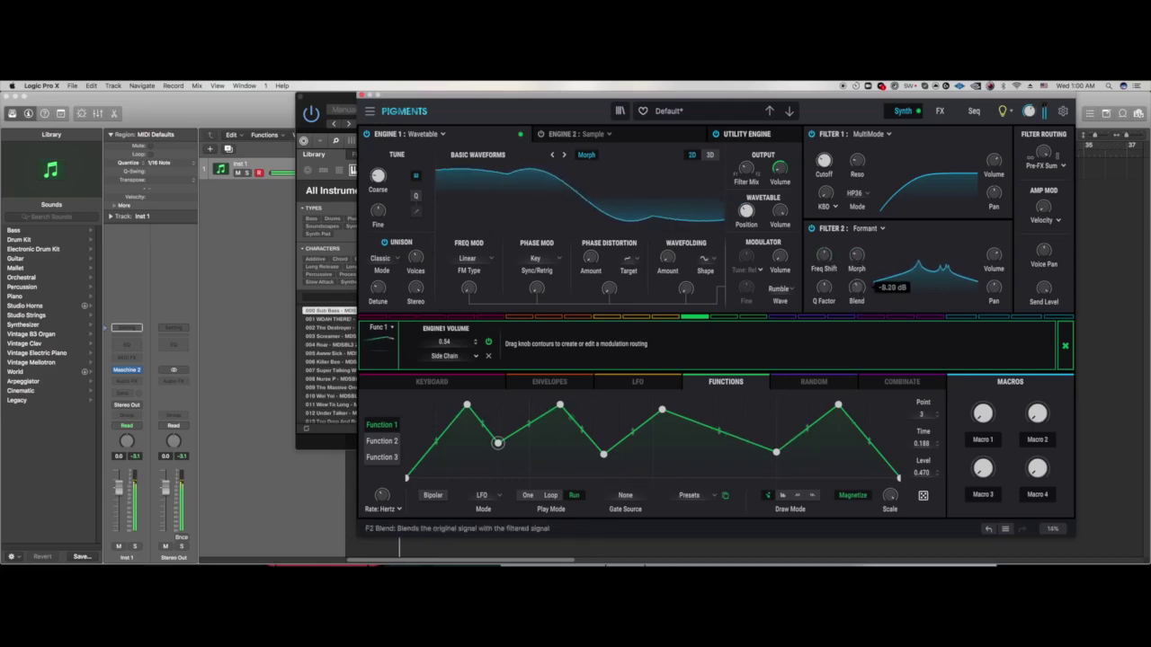
drag(828, 288, 828, 278)
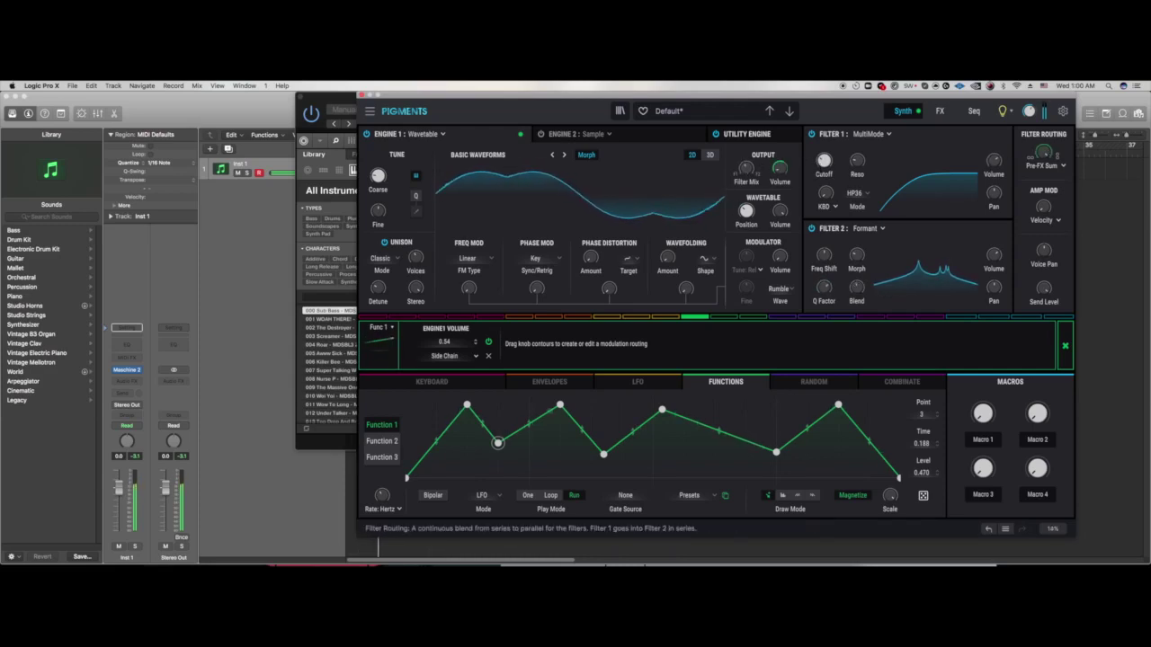
Step: Add a Function 1 routing to Filter Routing at 0.00 and set its Engine 1 volume amount to 0.36
drag(1043, 152, 1043, 152)
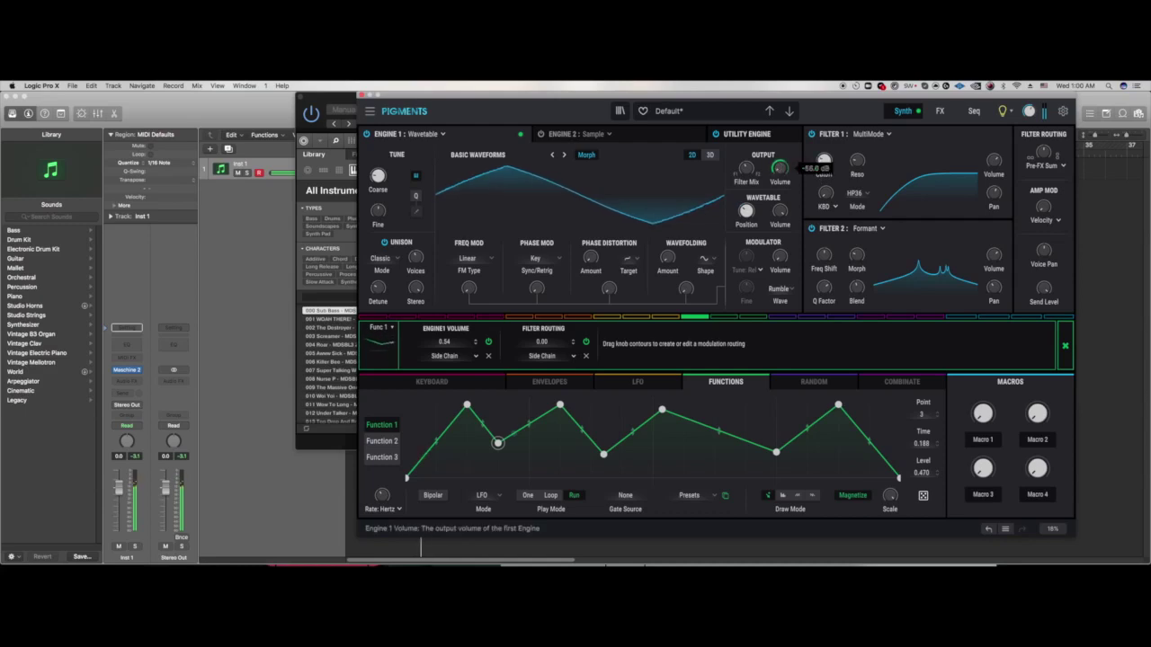
drag(778, 166, 779, 184)
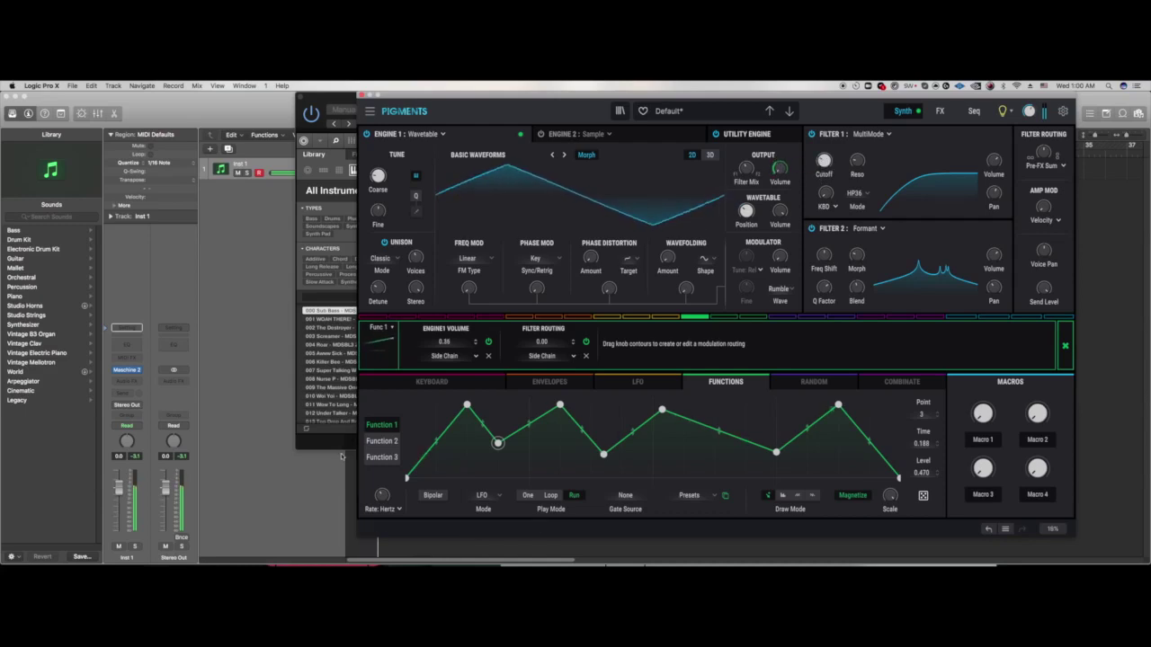
Step: Switch to Maschine's fourth Pigments sound and turn on Noise 1 in its Utility Engine with the Chrome sample
click(339, 446)
click(528, 358)
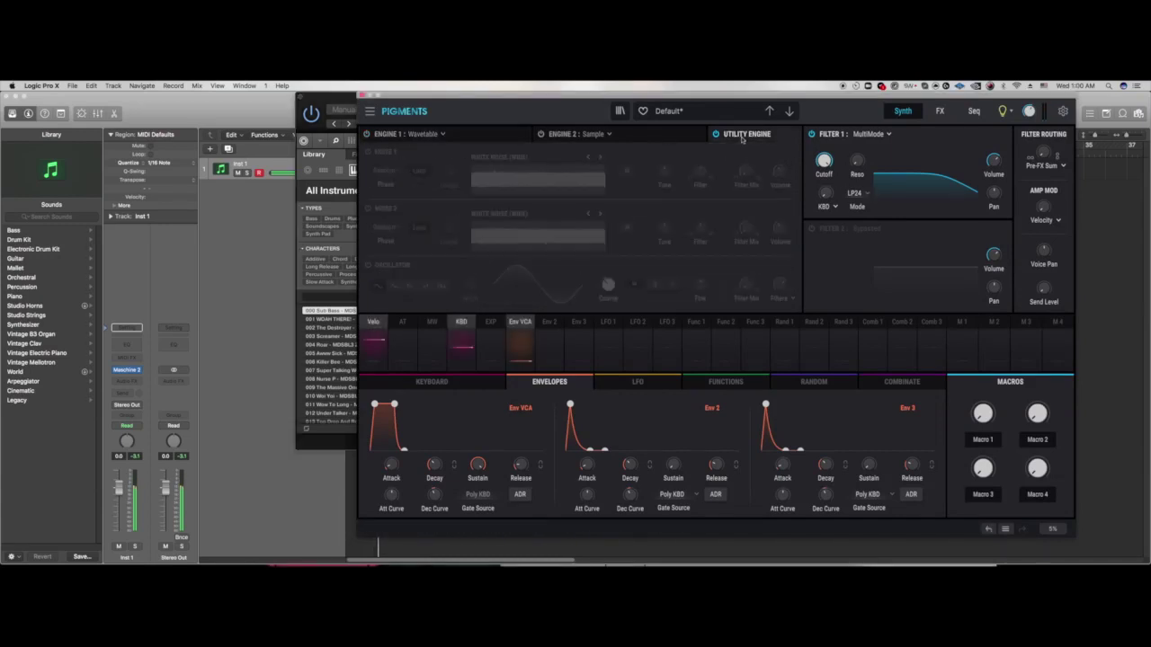
click(368, 152)
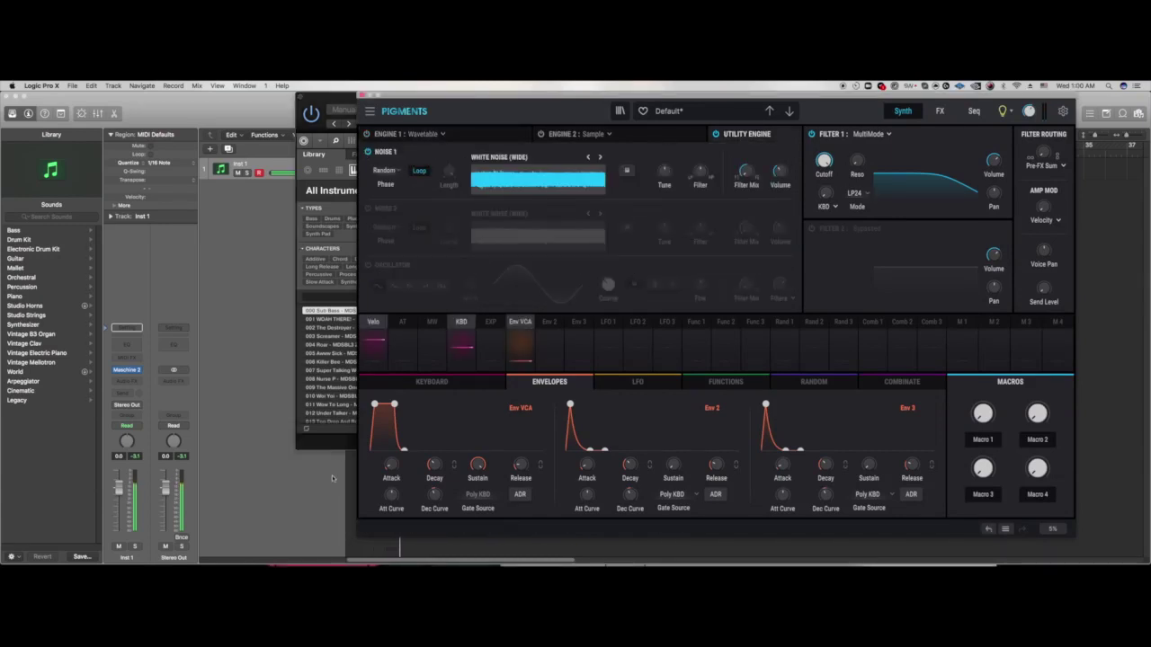
click(589, 158)
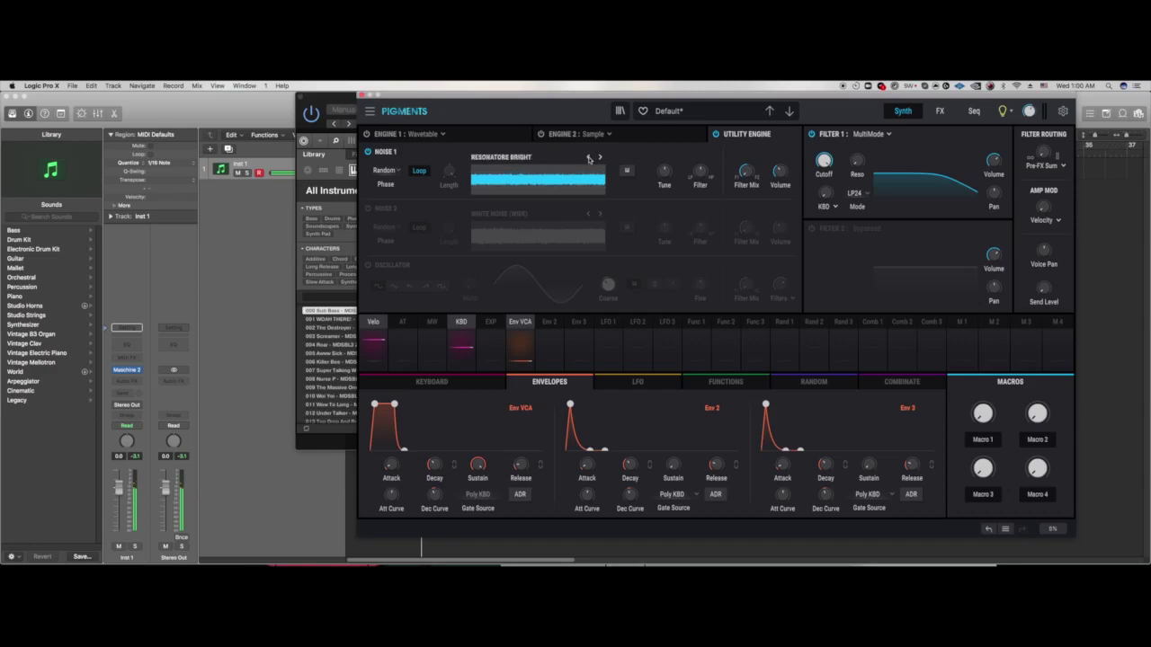
click(589, 157)
click(589, 157)
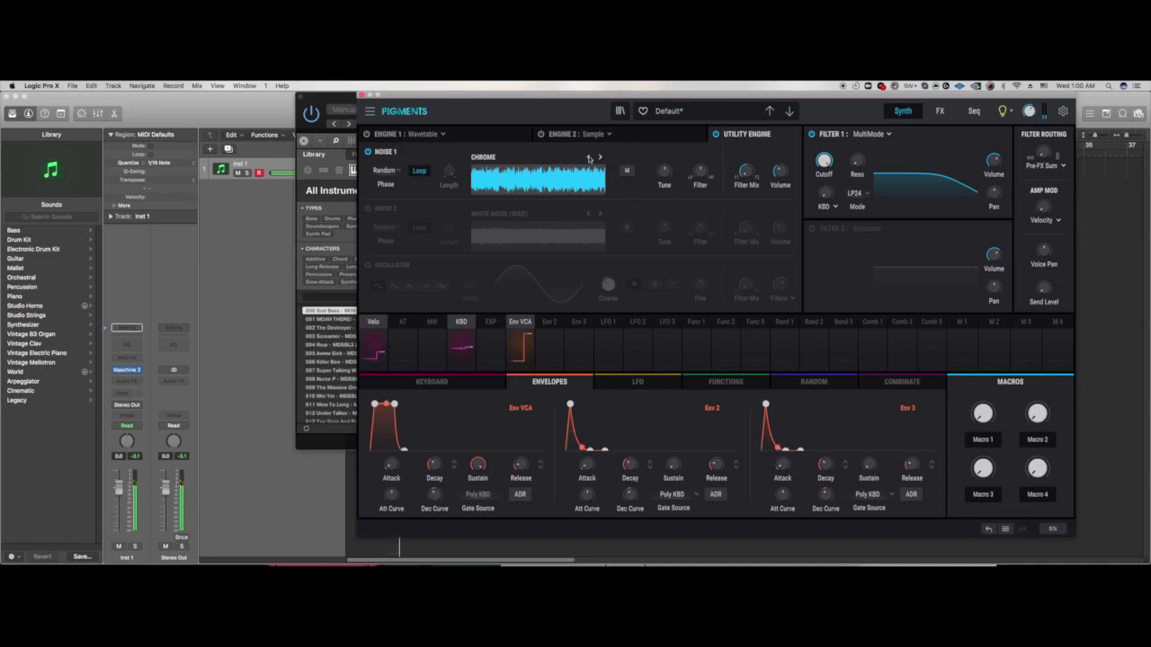
Step: Shorten the attack and lengthen the release of Env VCA for the Chrome noise sound
mouse_move(790, 166)
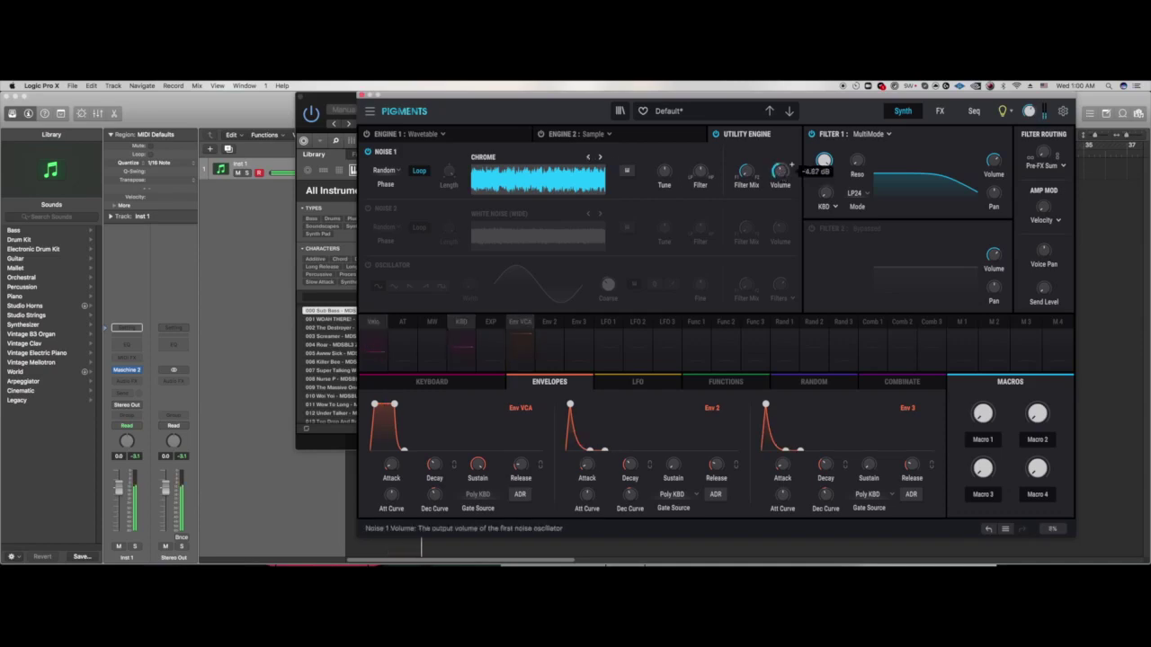
click(943, 111)
mouse_move(690, 177)
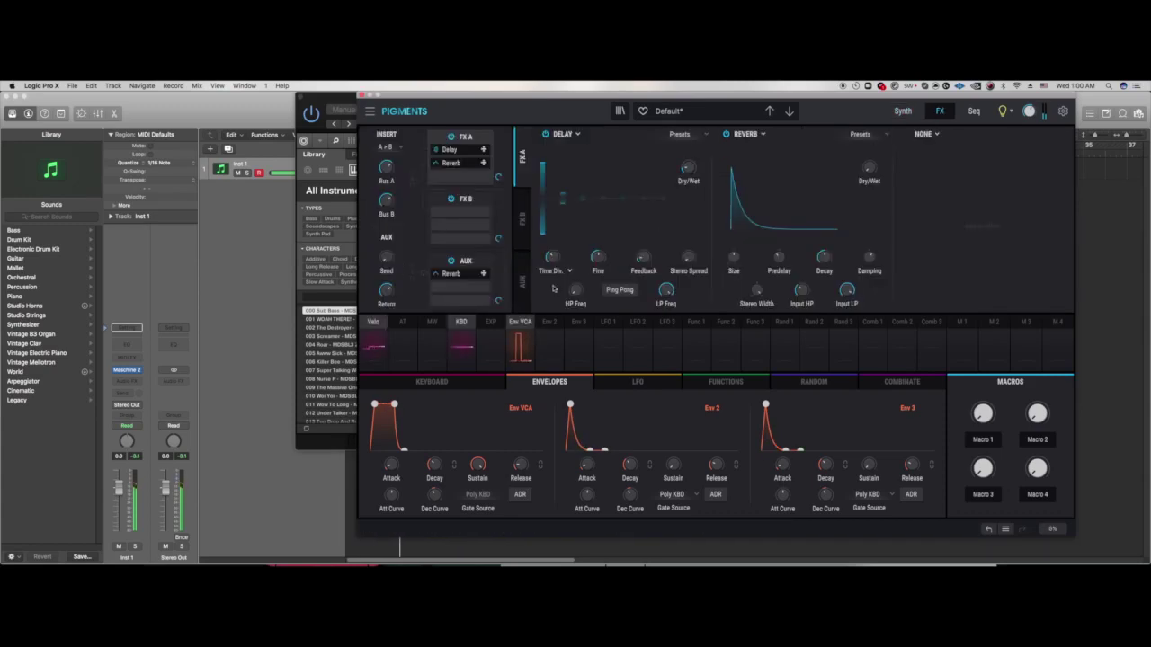
click(895, 110)
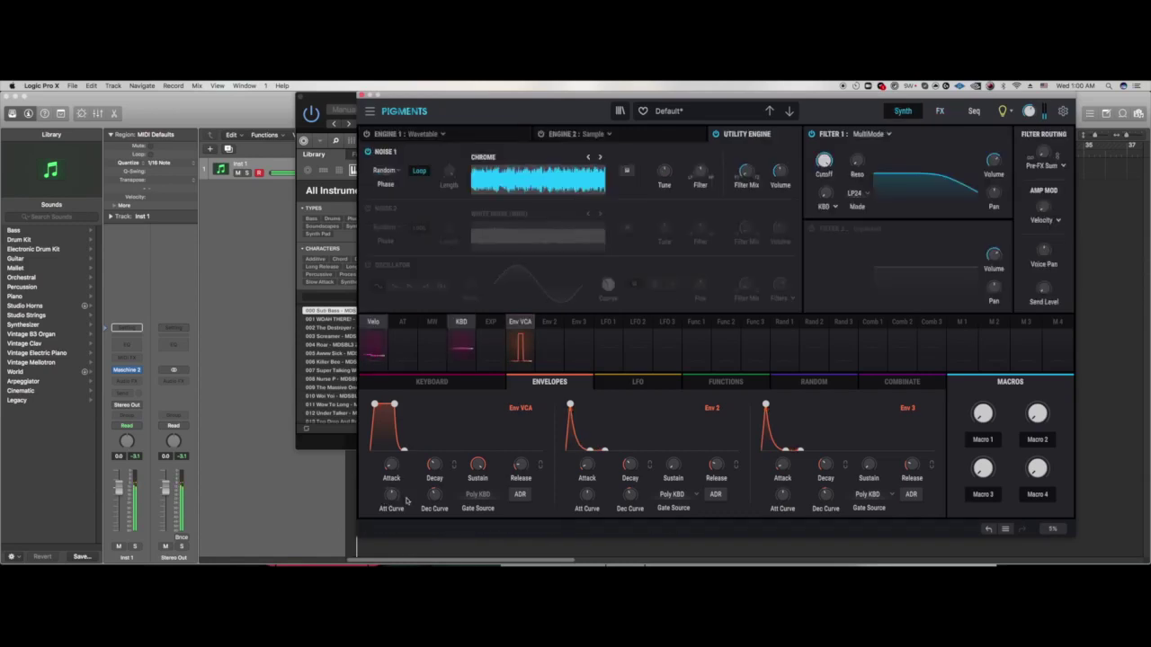
drag(393, 470, 393, 486)
drag(522, 479, 530, 465)
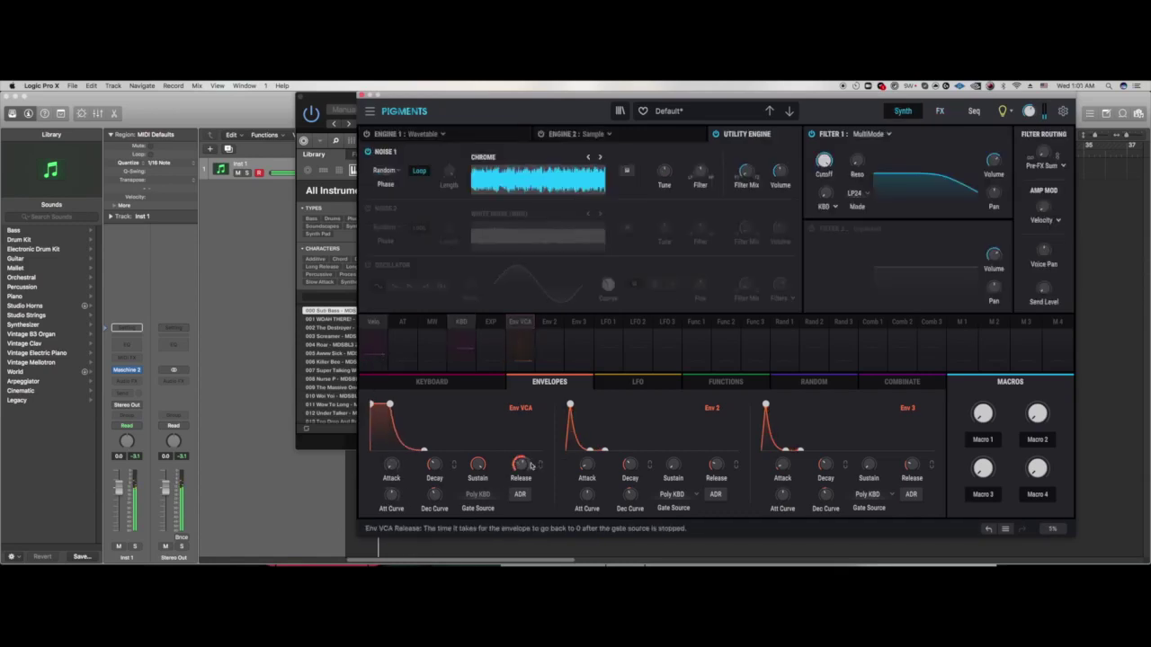
Step: Bypass the delay in FX A and turn on key tracking for Noise 1
click(942, 109)
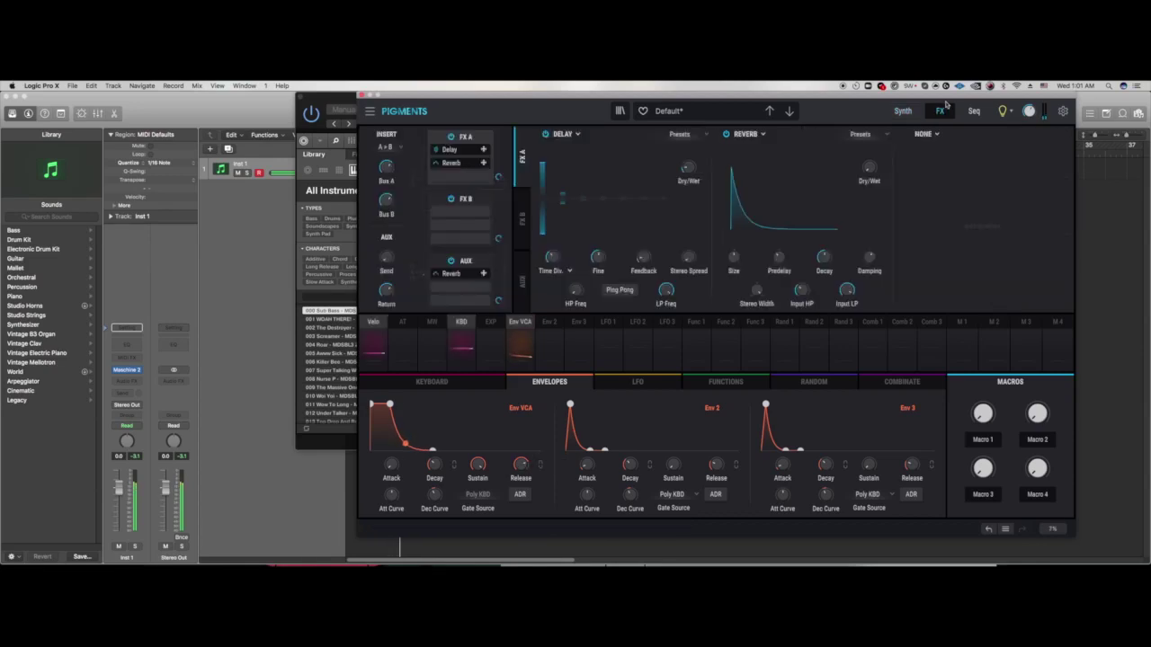
click(546, 133)
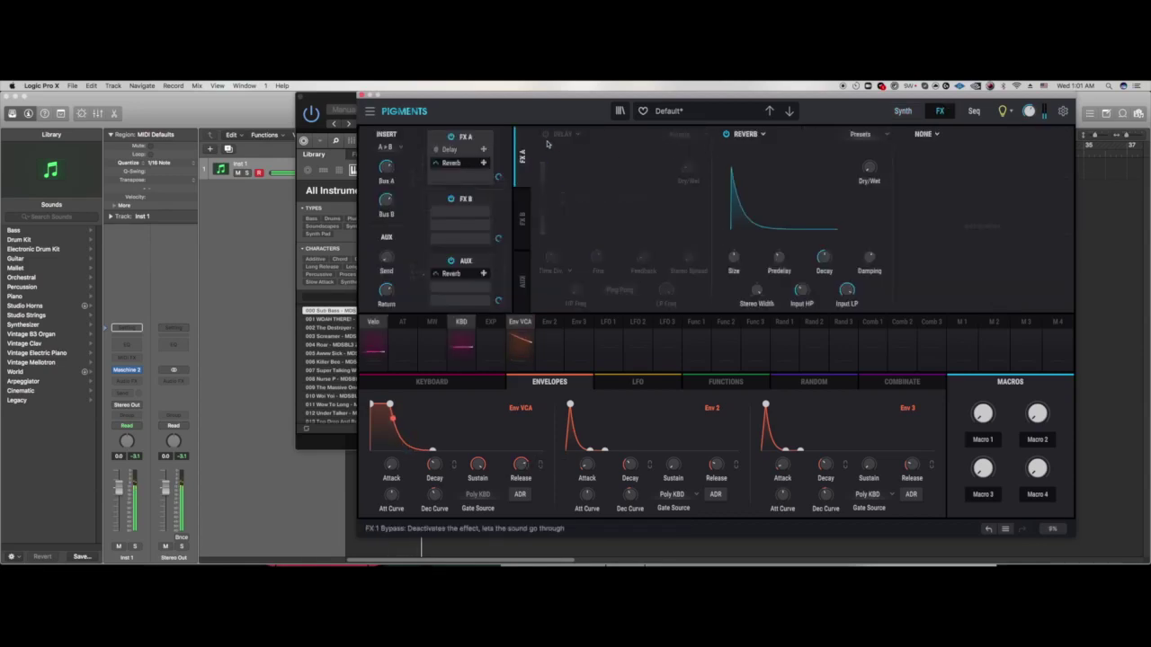
click(902, 110)
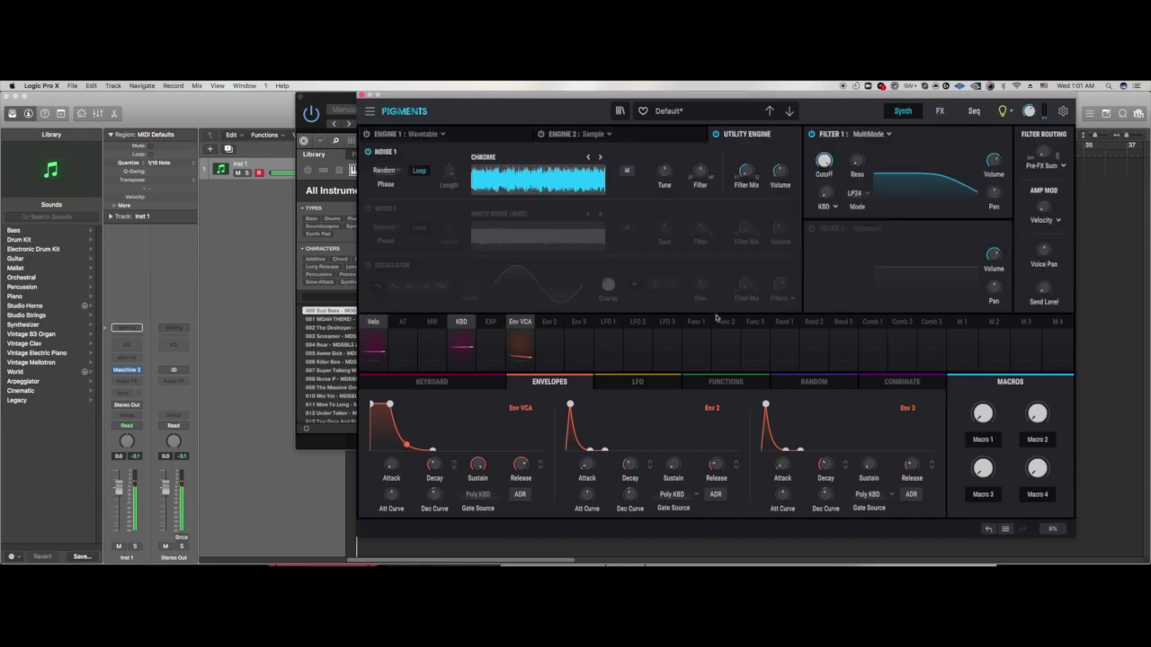
mouse_move(523, 464)
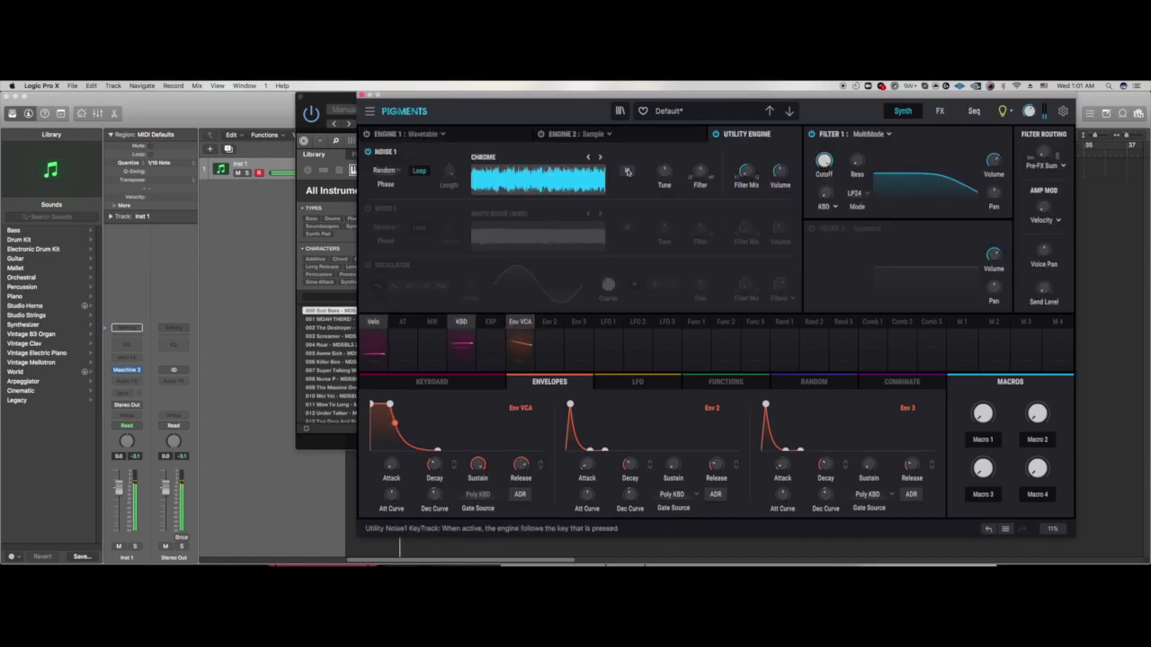
mouse_move(788, 176)
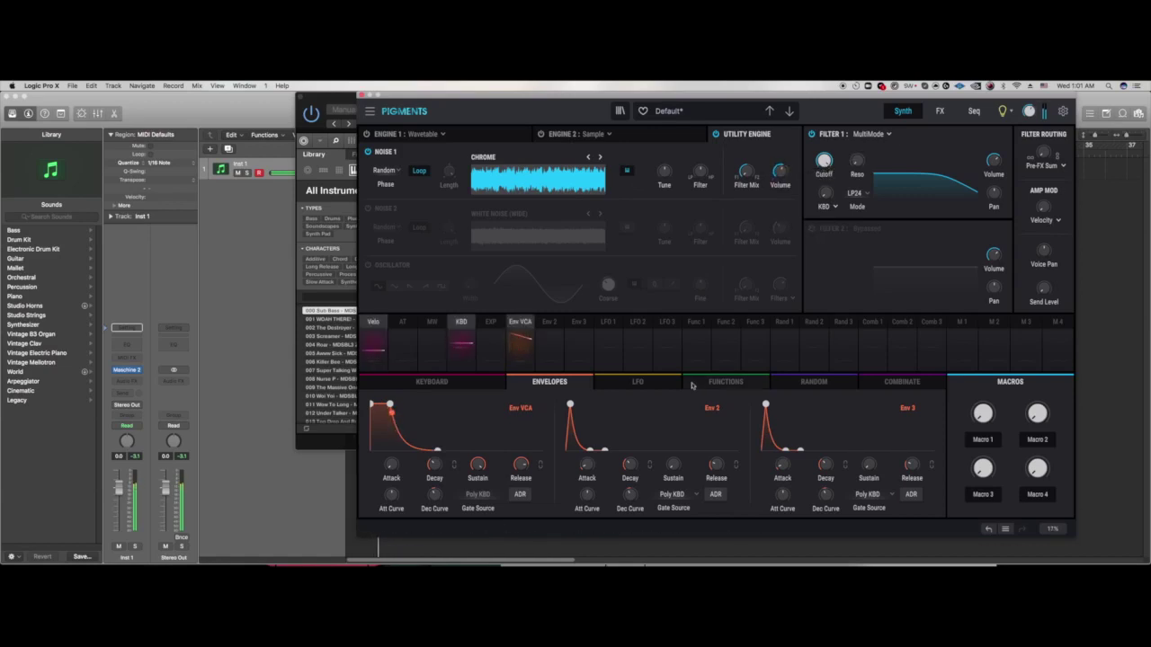
Step: Shape the first half of Function 1 into four falling ramps and route it to Noise 1's volume at full amount
click(696, 321)
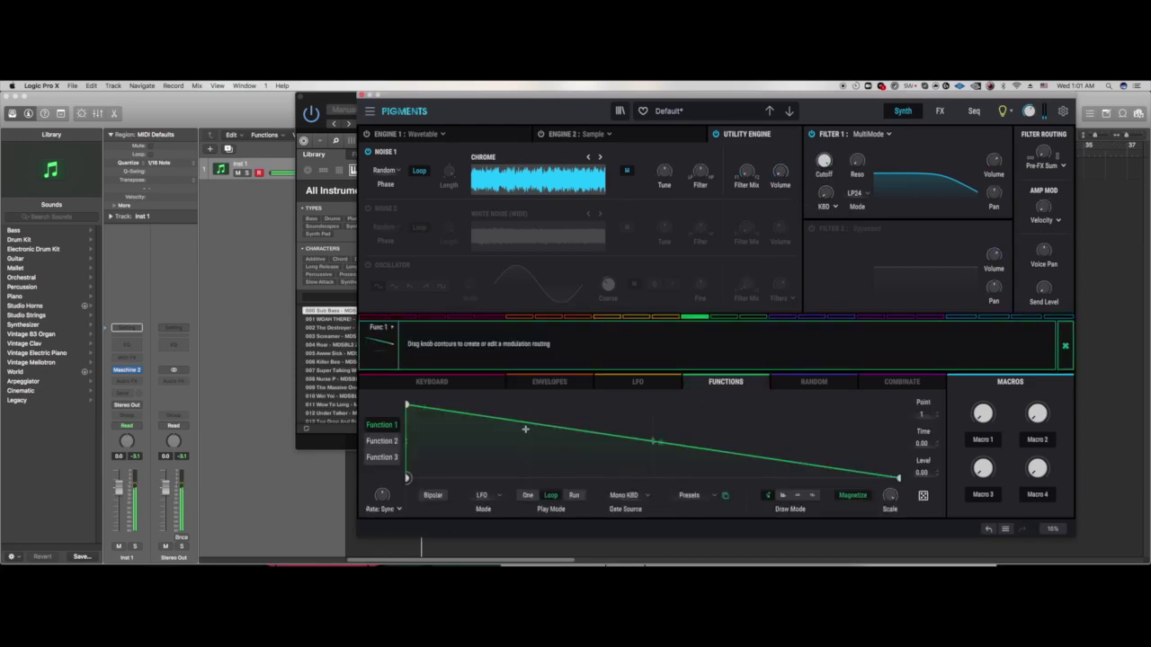
drag(456, 477, 466, 478)
drag(486, 422, 467, 409)
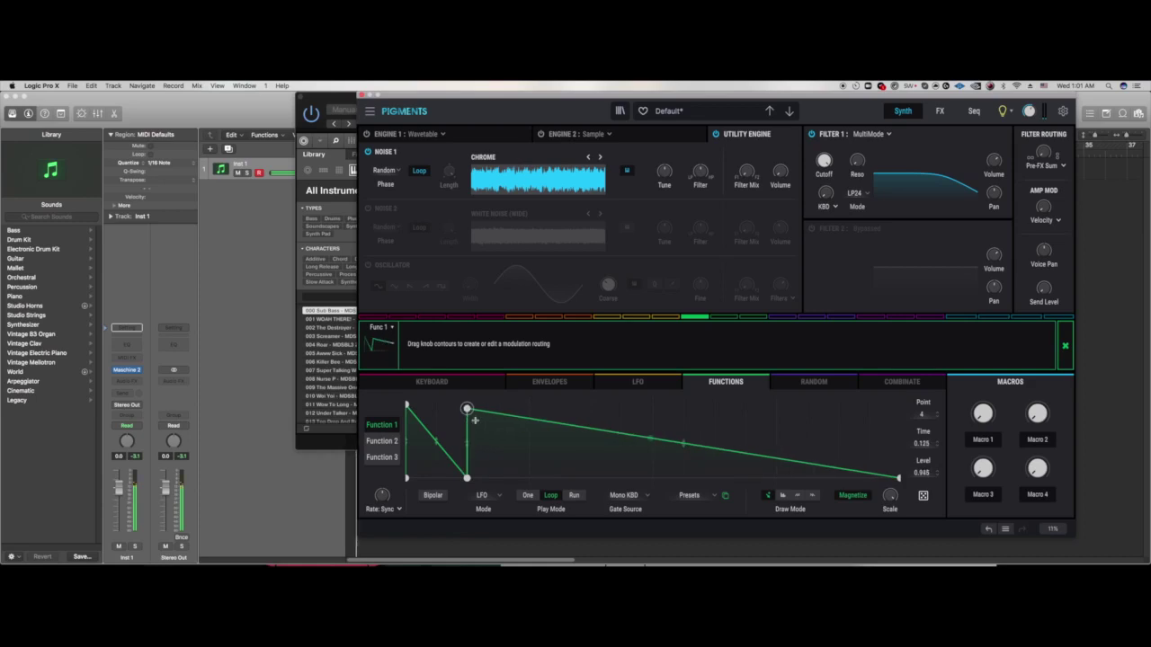
drag(516, 465, 529, 478)
click(528, 404)
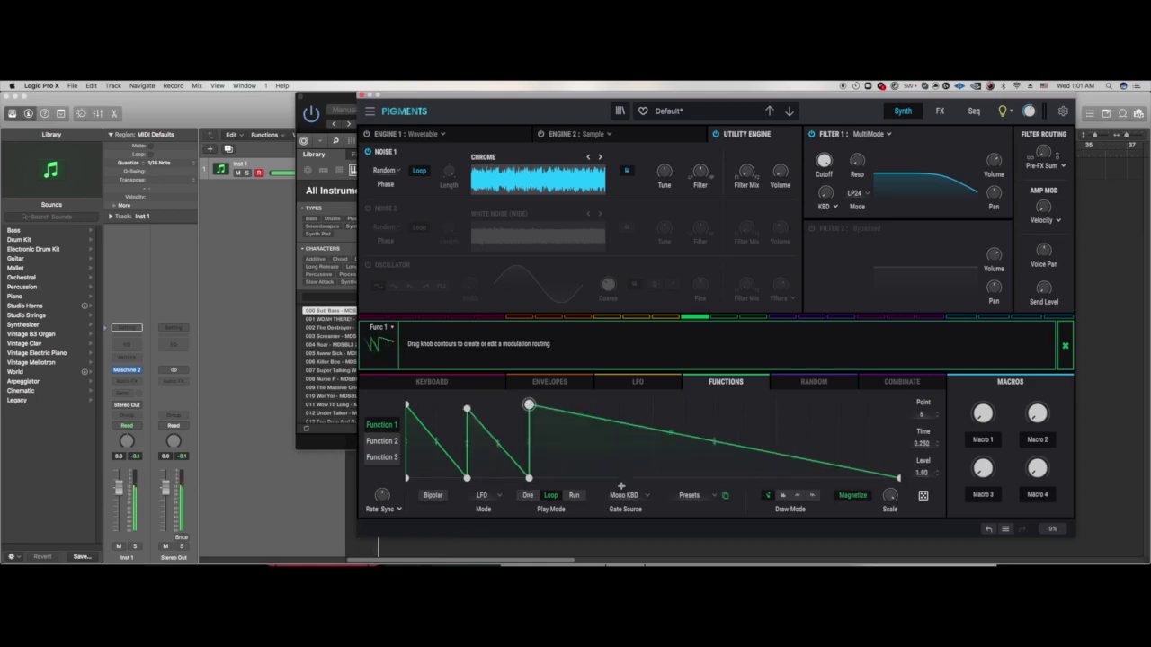
click(590, 478)
click(589, 405)
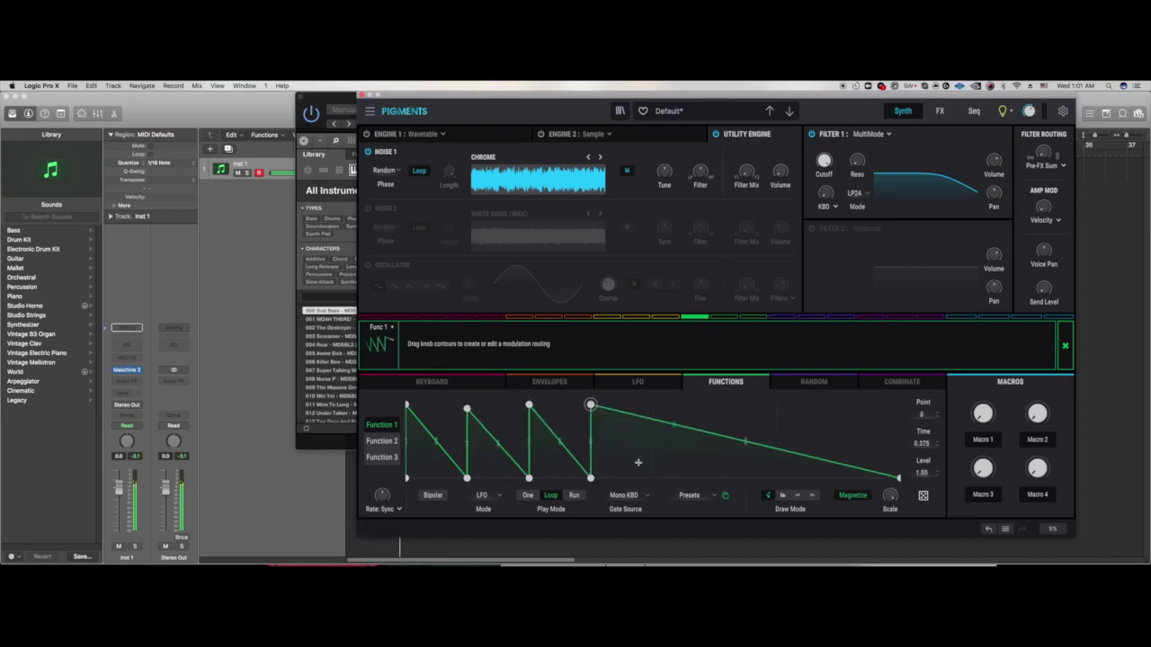
click(652, 477)
drag(771, 167, 771, 144)
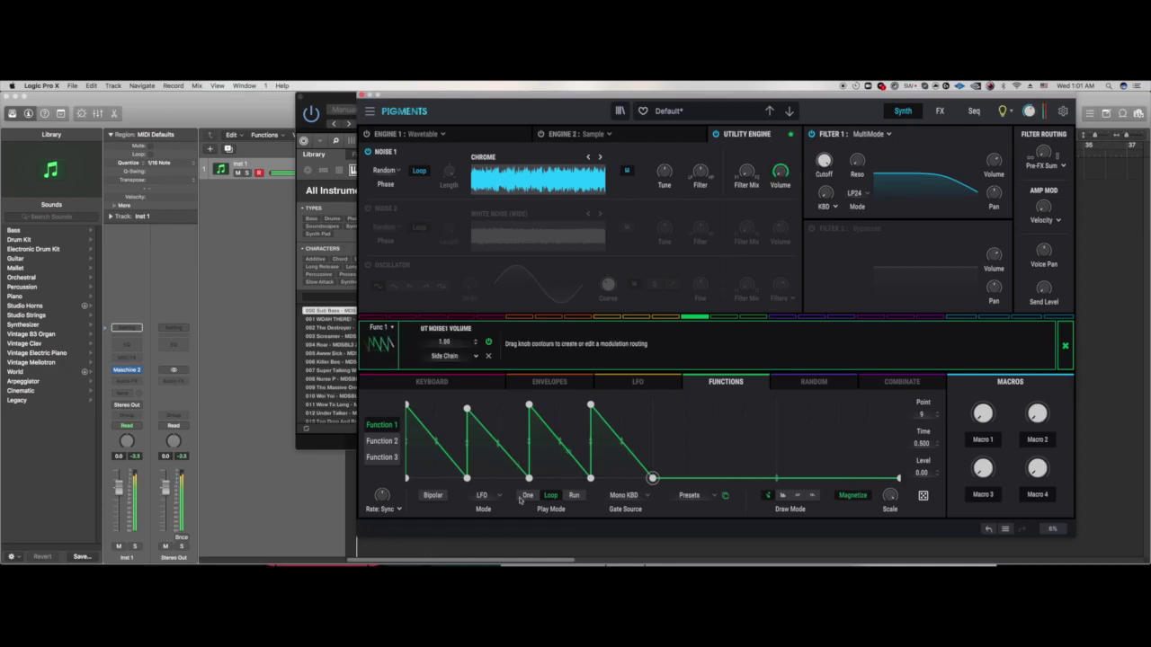
Step: In Maschine, stretch the fourth sound's note across the whole two-bar pattern
click(342, 442)
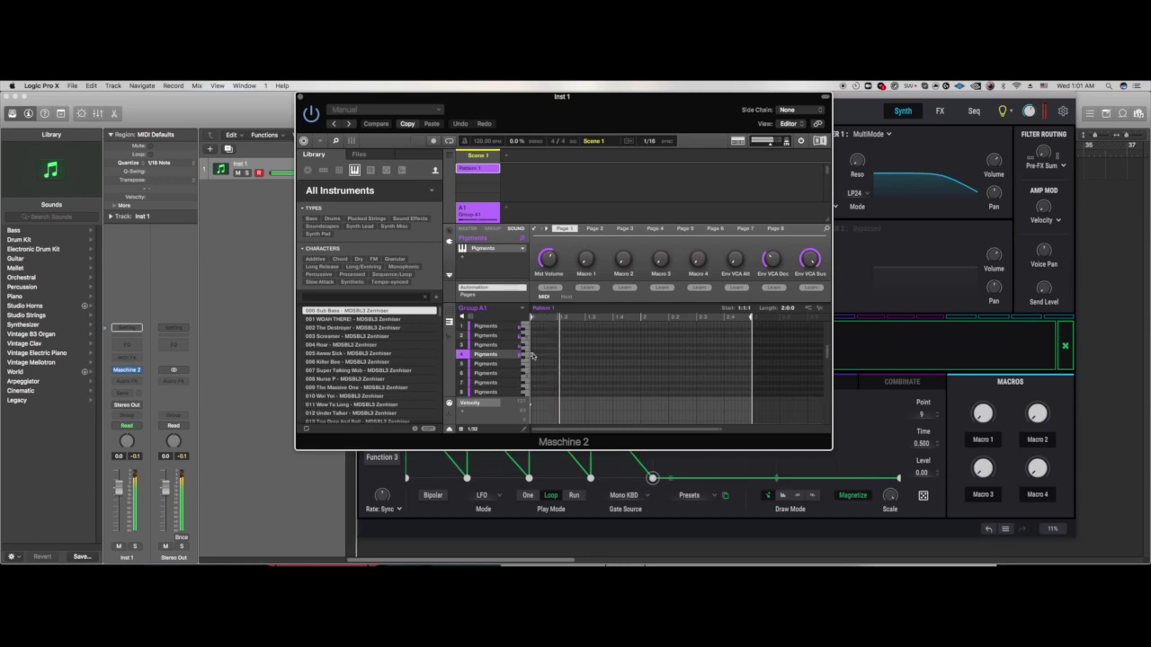
drag(532, 354, 696, 355)
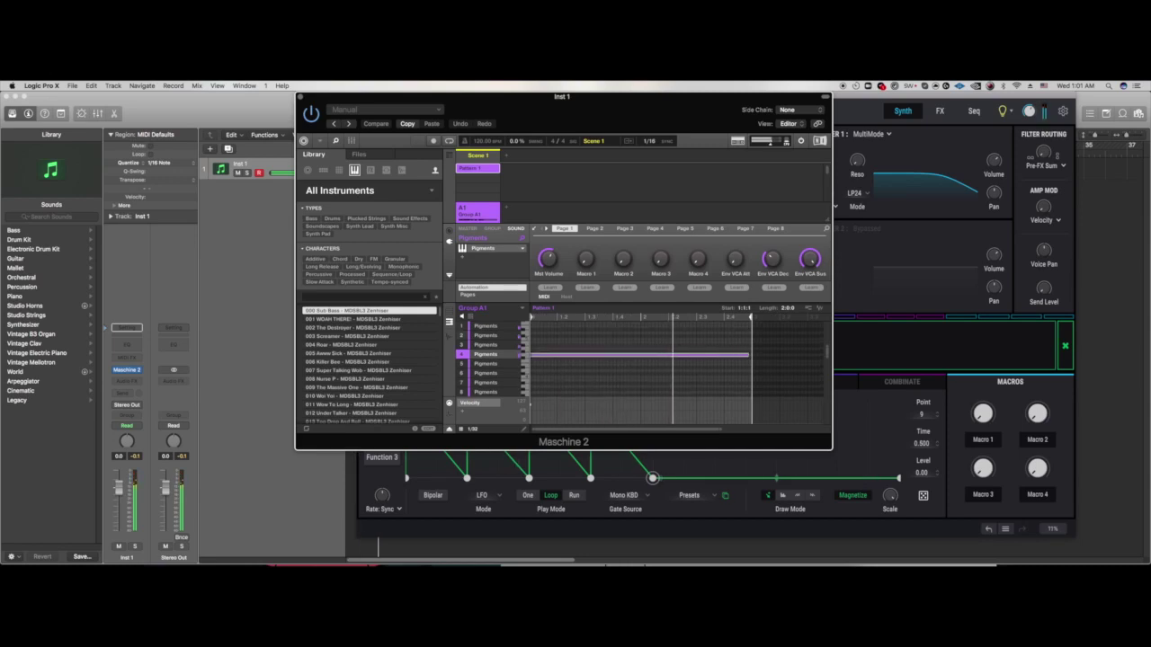
Step: Back in Pigments, add two more full-height falling ramps to Function 1, ending at time 0.750
click(577, 533)
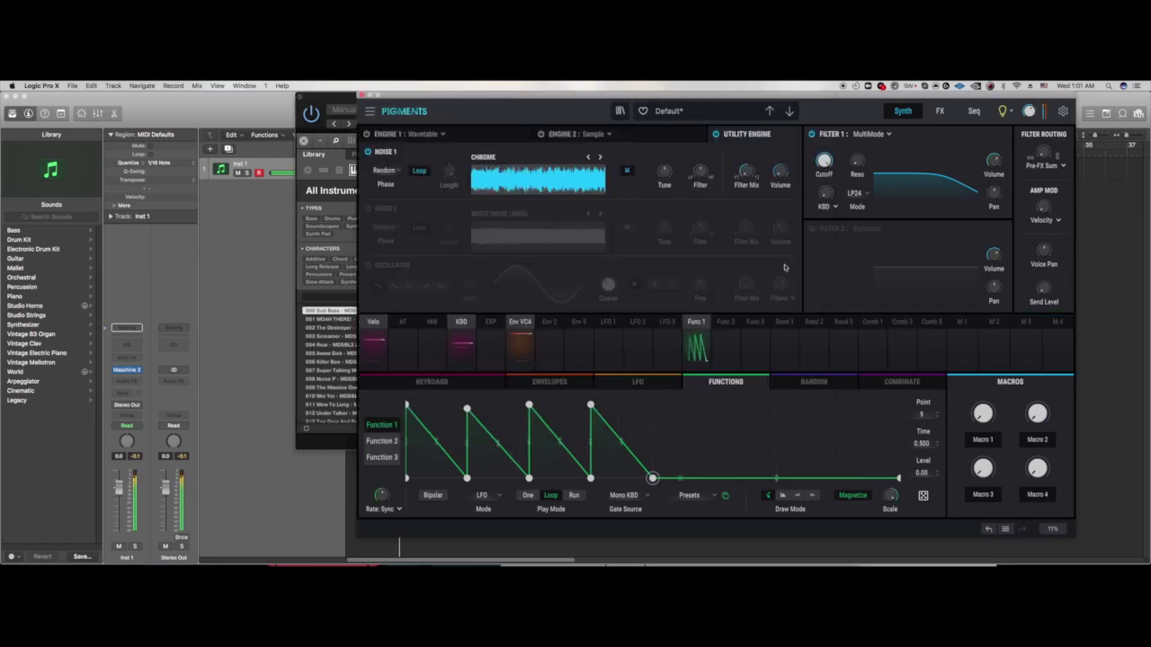
click(652, 405)
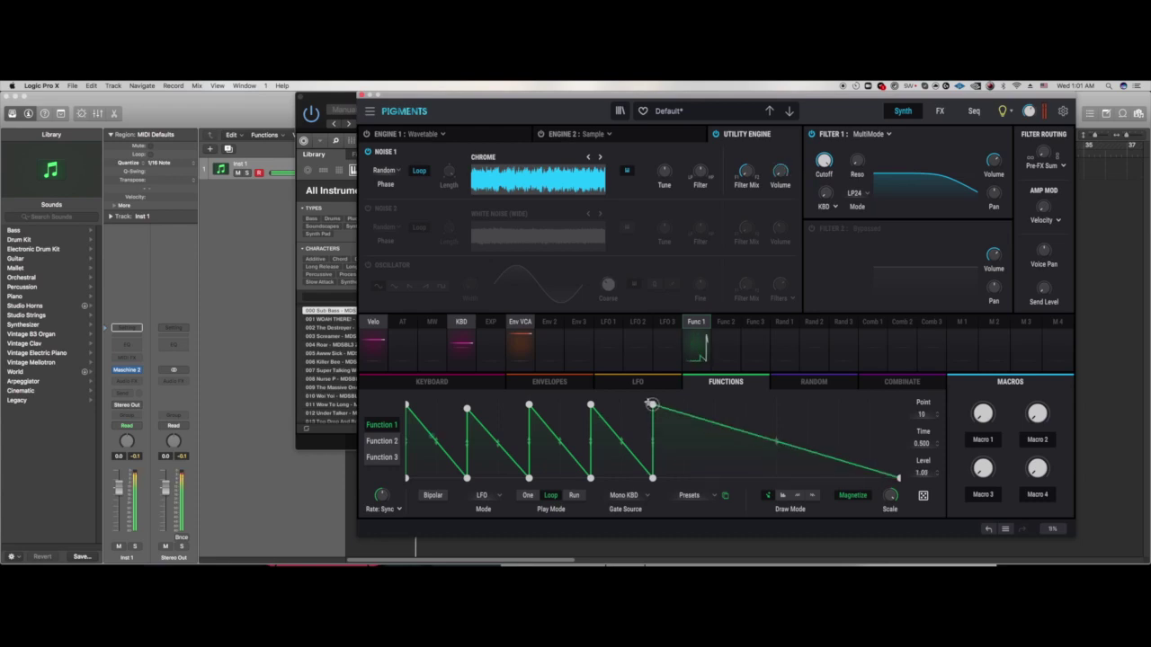
click(714, 477)
click(714, 404)
click(774, 477)
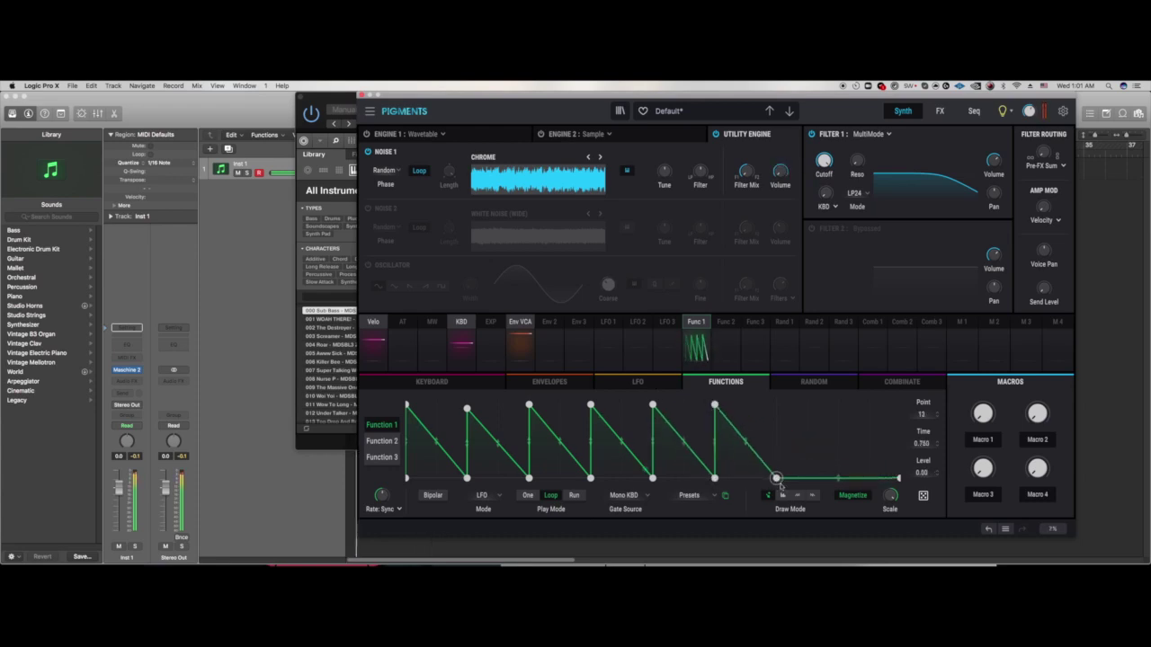
Step: Complete Function 1's repeating sawtooth with two more full-level peaks at times 0.750 and 0.875
click(776, 405)
click(838, 478)
click(838, 404)
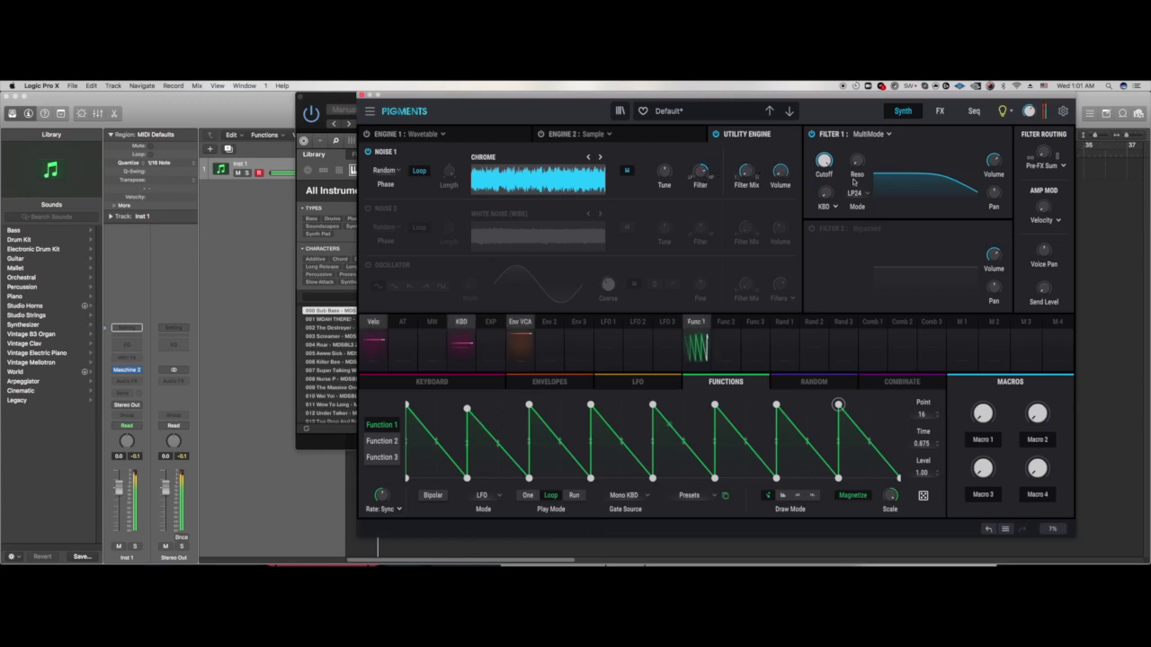
Step: Raise the resonance of Filter 1 and try different filter and tune settings on Noise 1
mouse_move(867, 155)
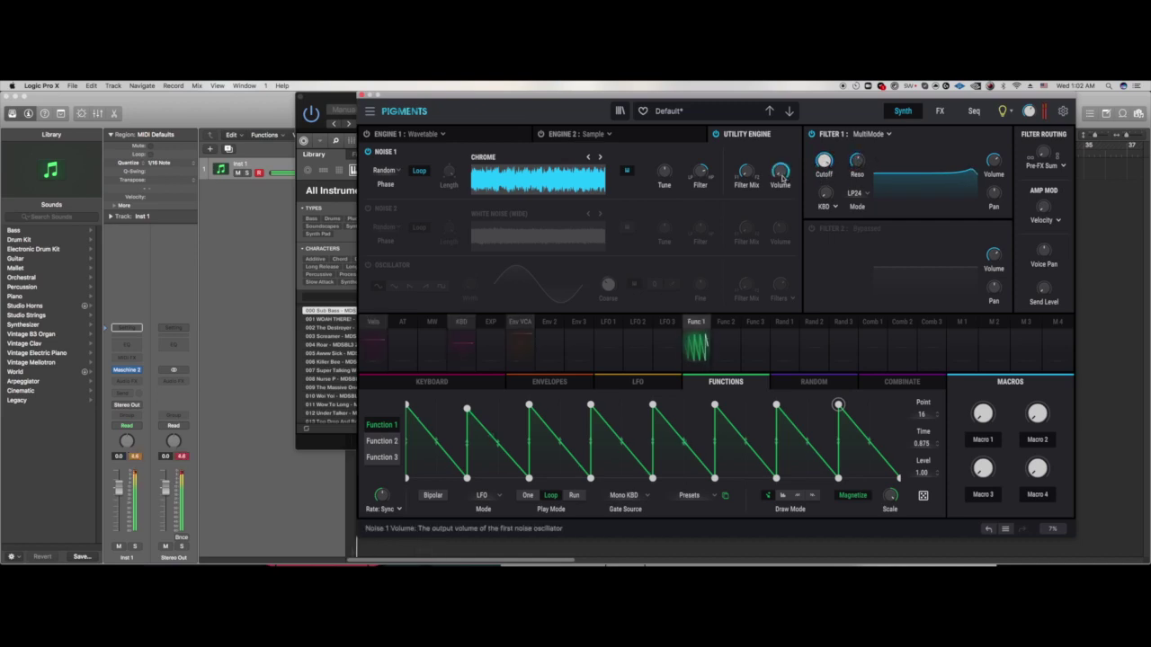
mouse_move(706, 165)
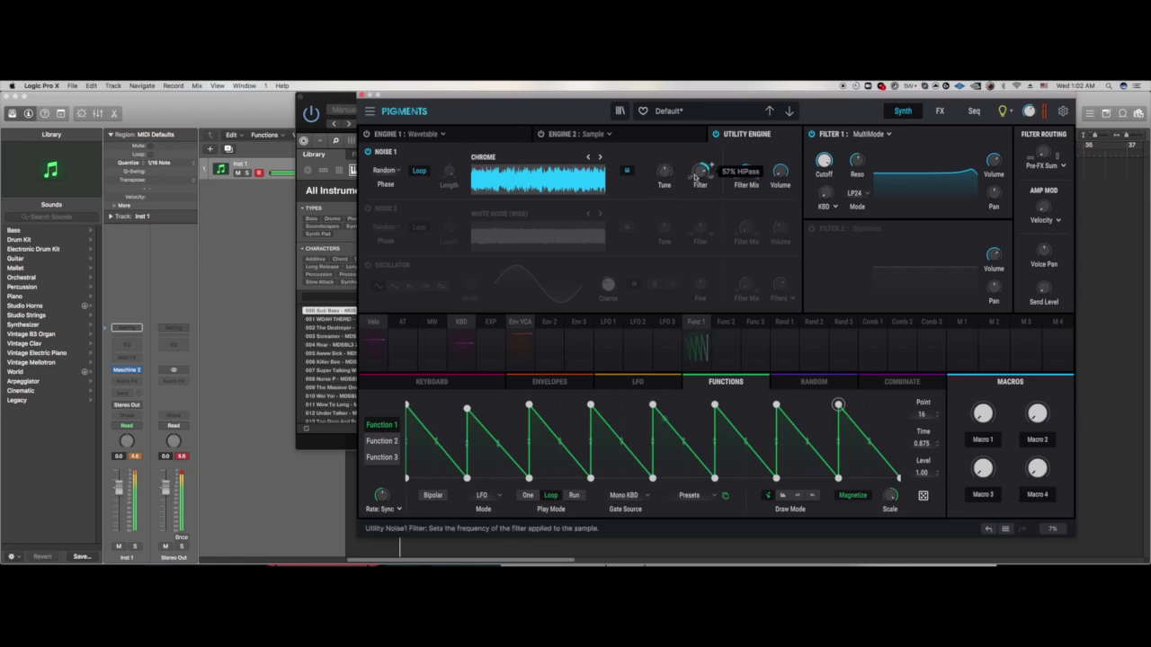
mouse_move(669, 176)
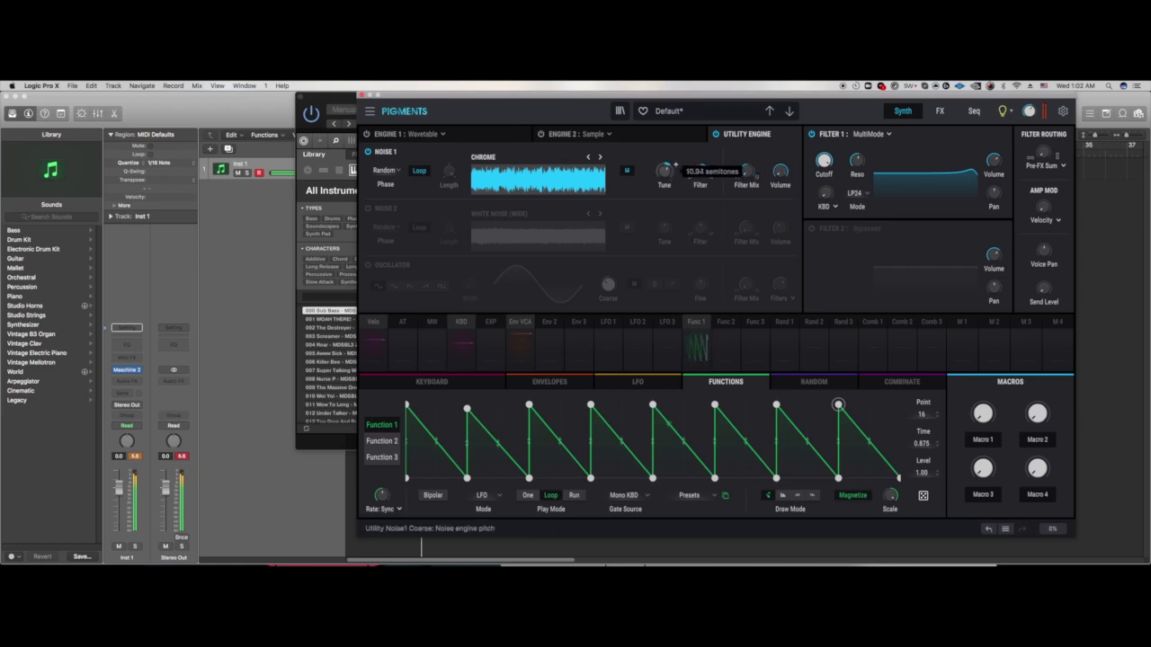
drag(664, 171, 664, 205)
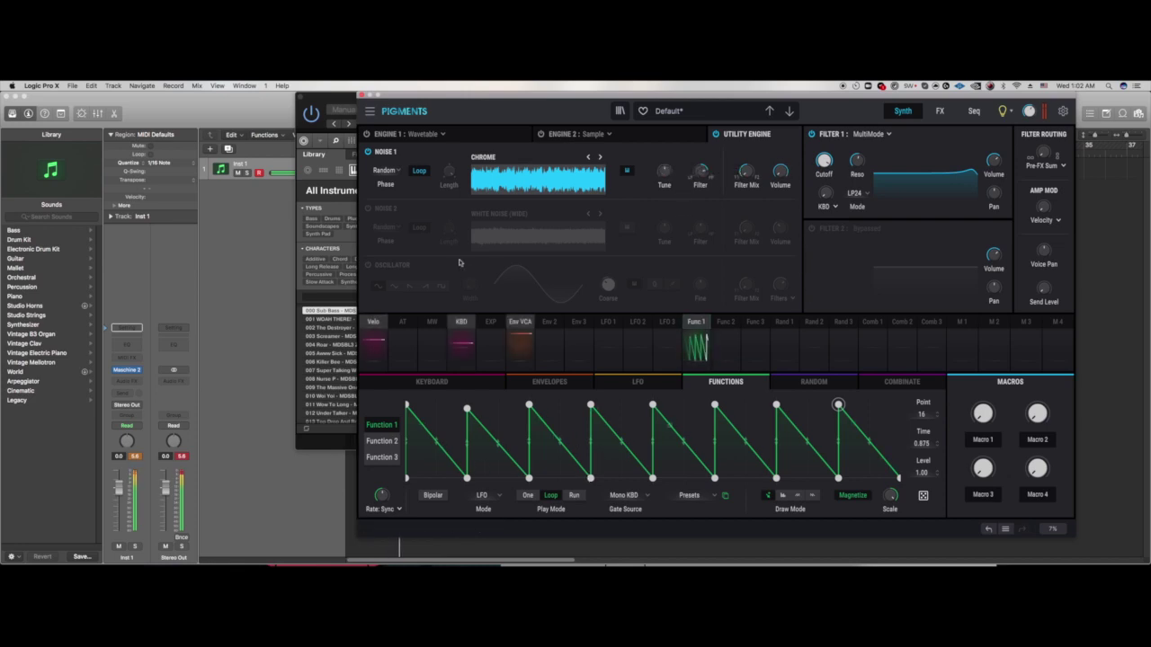
Step: Enable Noise 2 and draw Function 2 as four equal descending ramps, with new peaks at times 0.250, 0.500 and 0.750
click(368, 208)
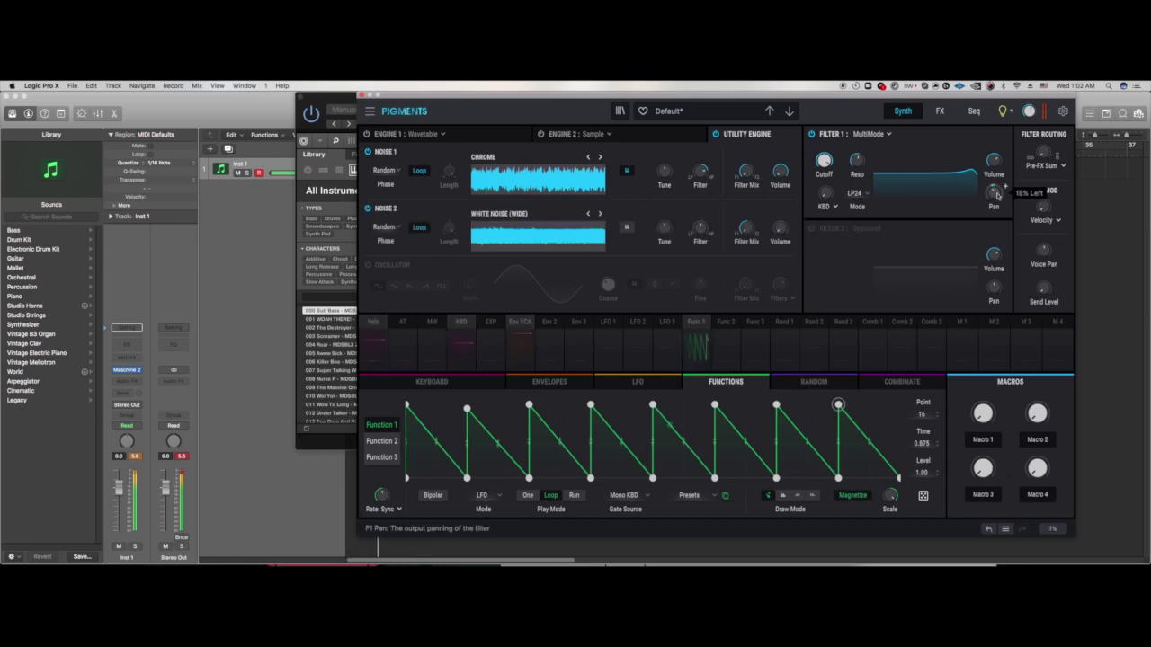
click(382, 441)
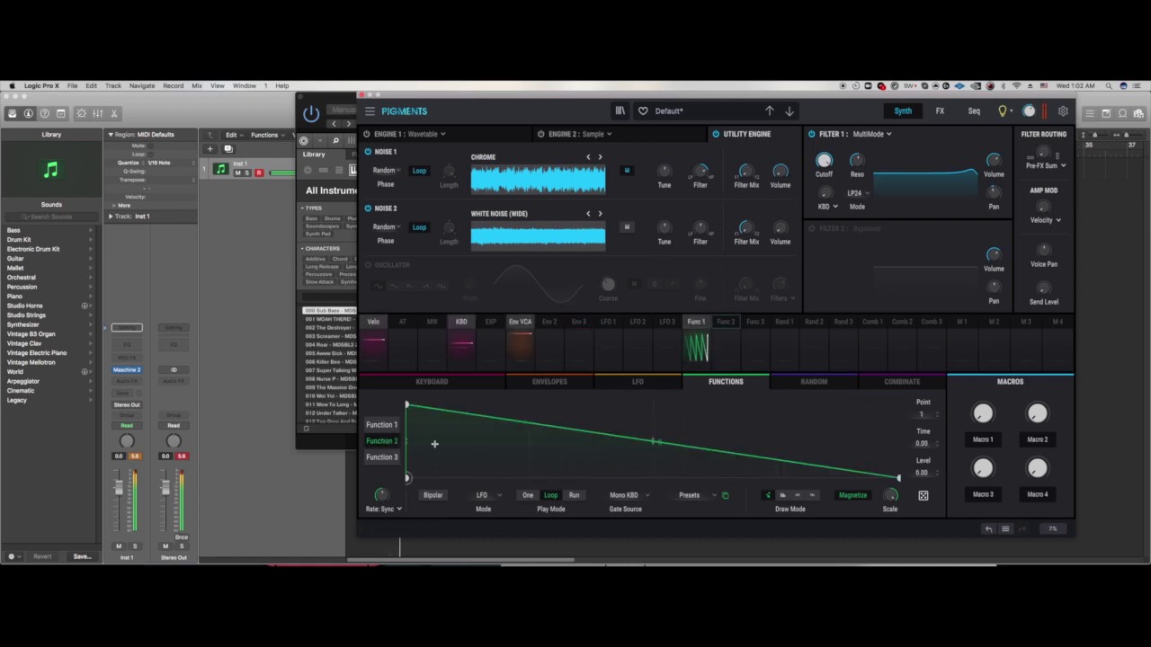
drag(467, 477, 524, 507)
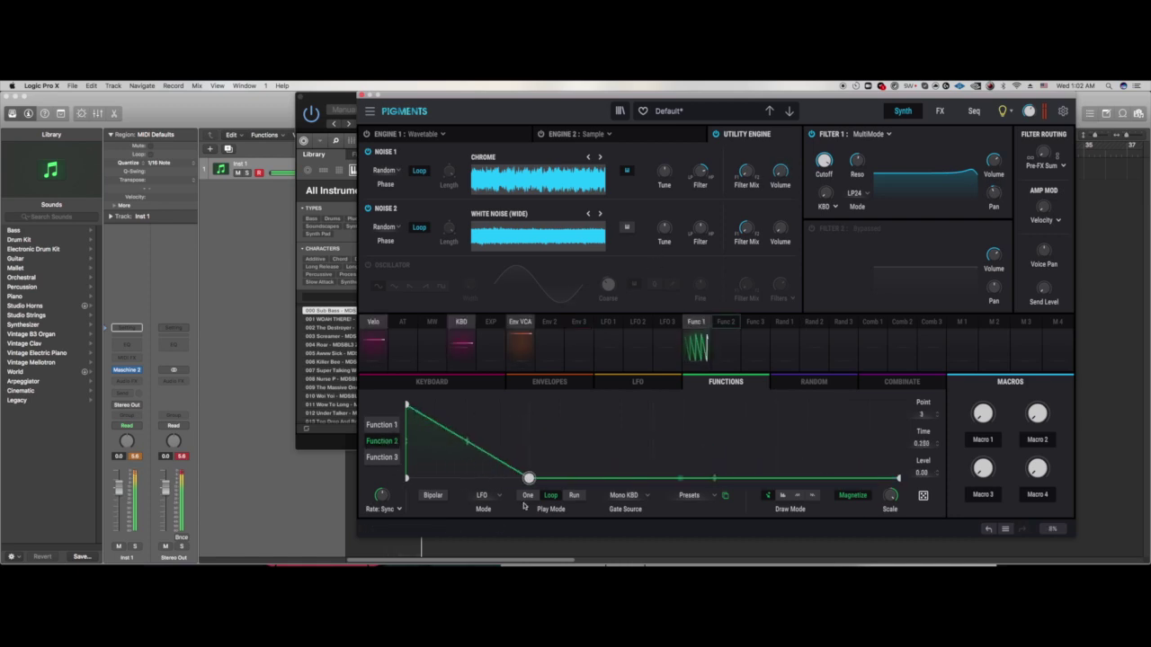
click(528, 407)
click(652, 478)
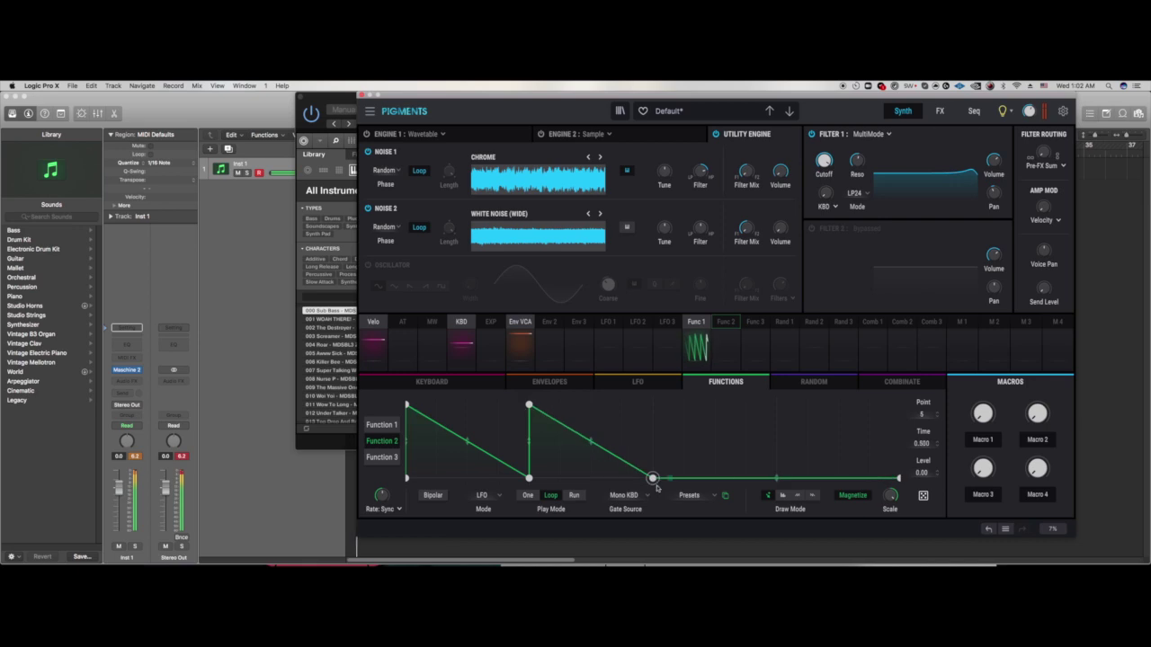
click(653, 407)
click(776, 477)
click(776, 404)
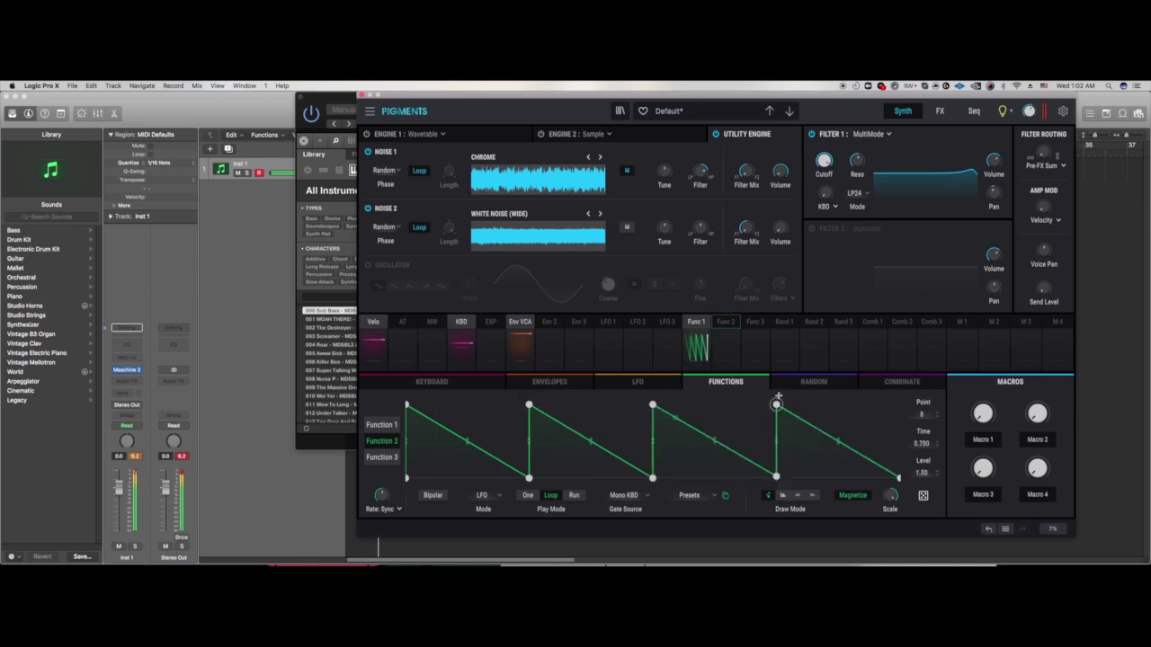
Step: Route Function 2 to the Noise 2 volume with a modulation amount of 0.75
click(725, 322)
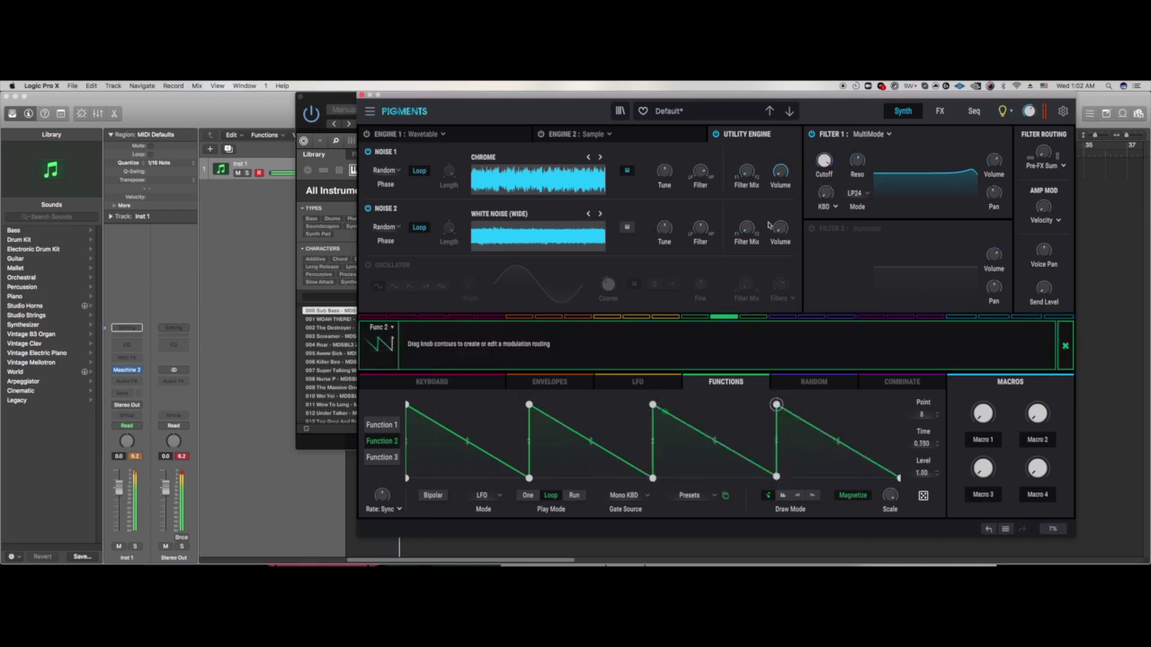
drag(777, 226, 780, 222)
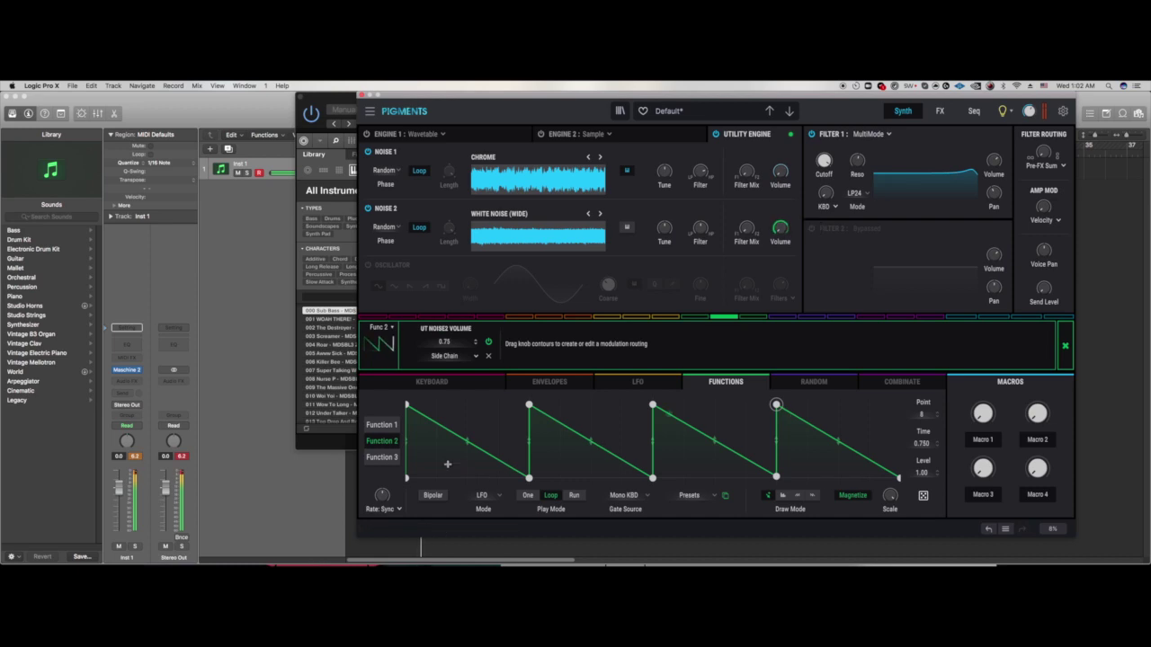
Step: Remove the first three ramps of Function 2, keeping only the last one with its base point at time 0.750, level 0.00
right_click(410, 405)
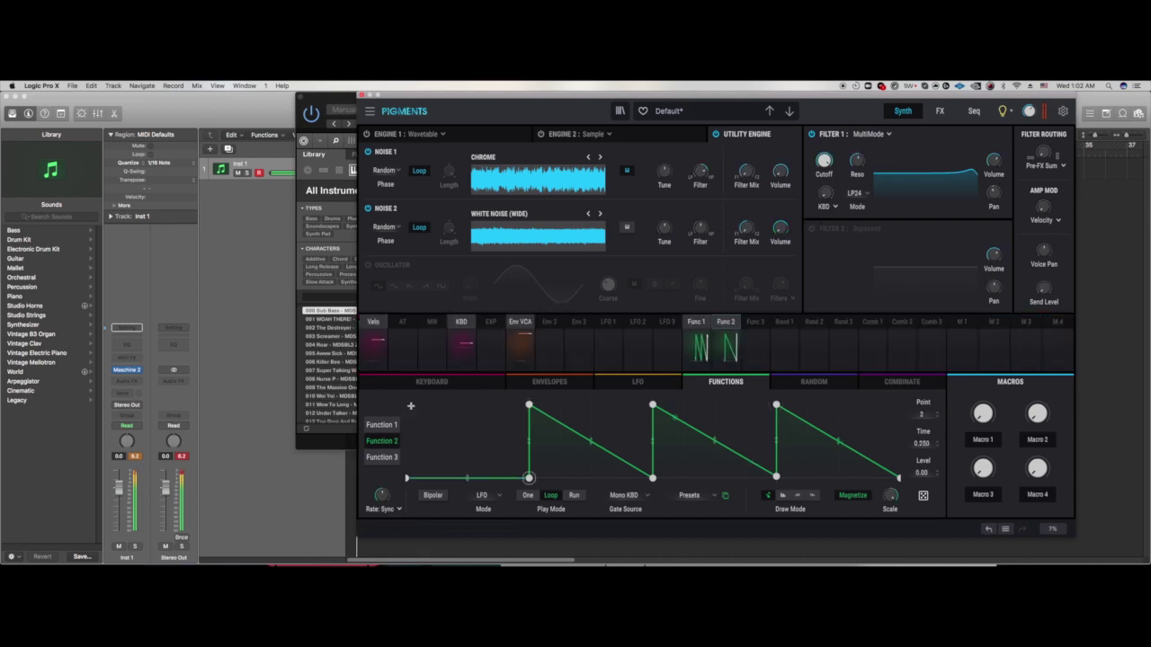
double_click(652, 406)
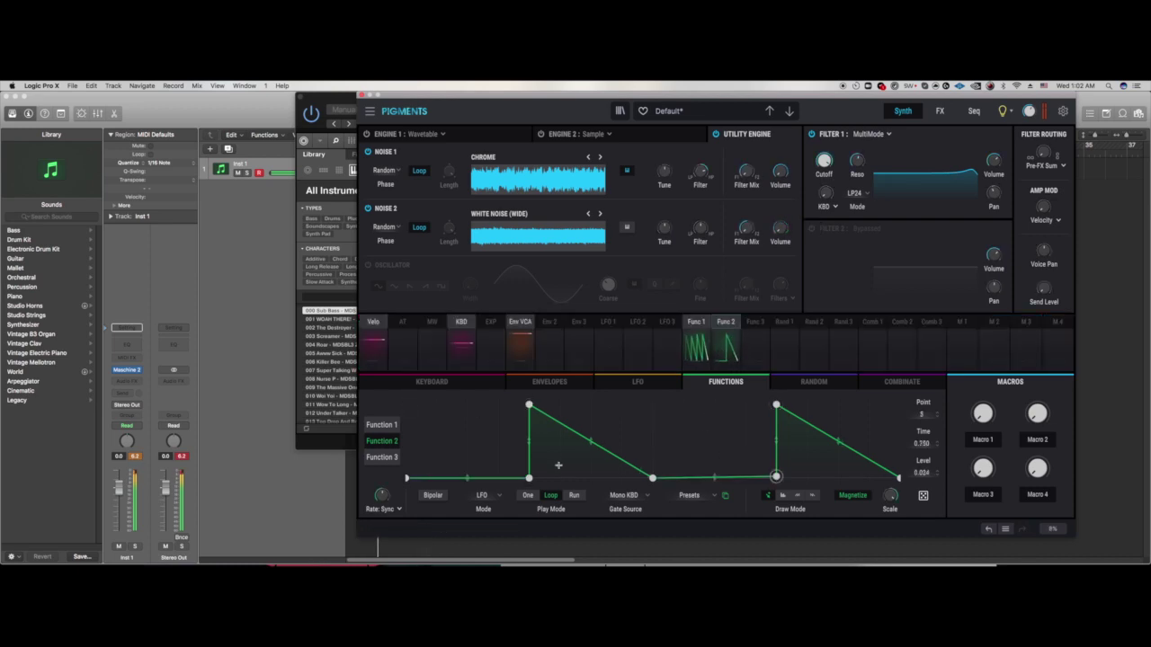
double_click(529, 405)
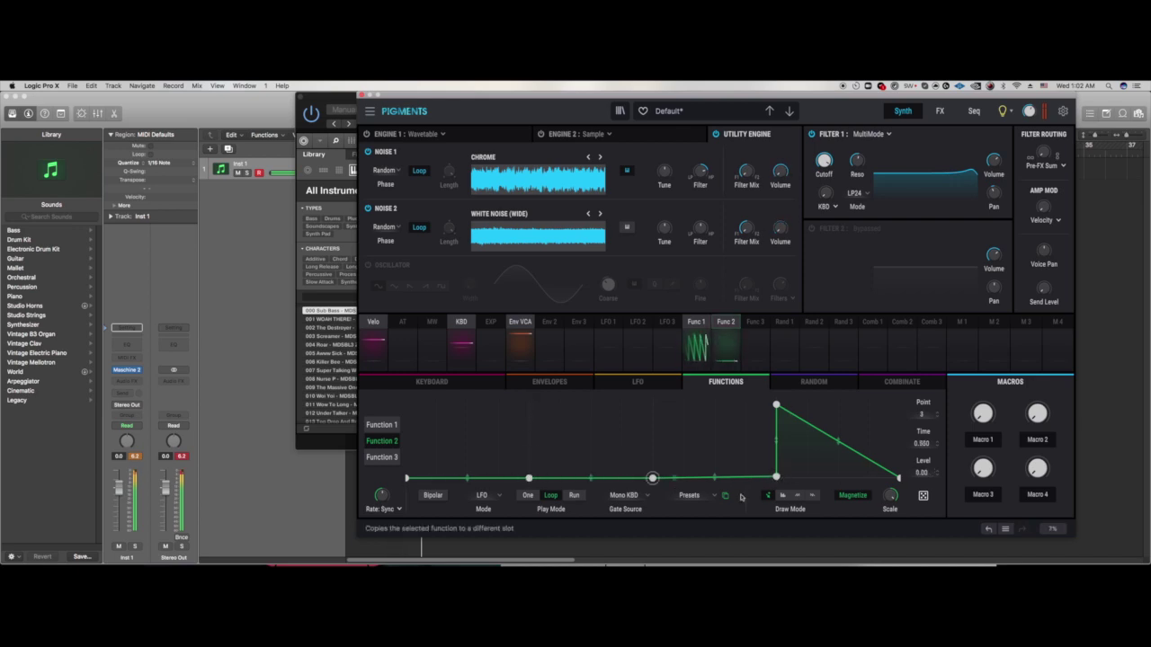
double_click(652, 477)
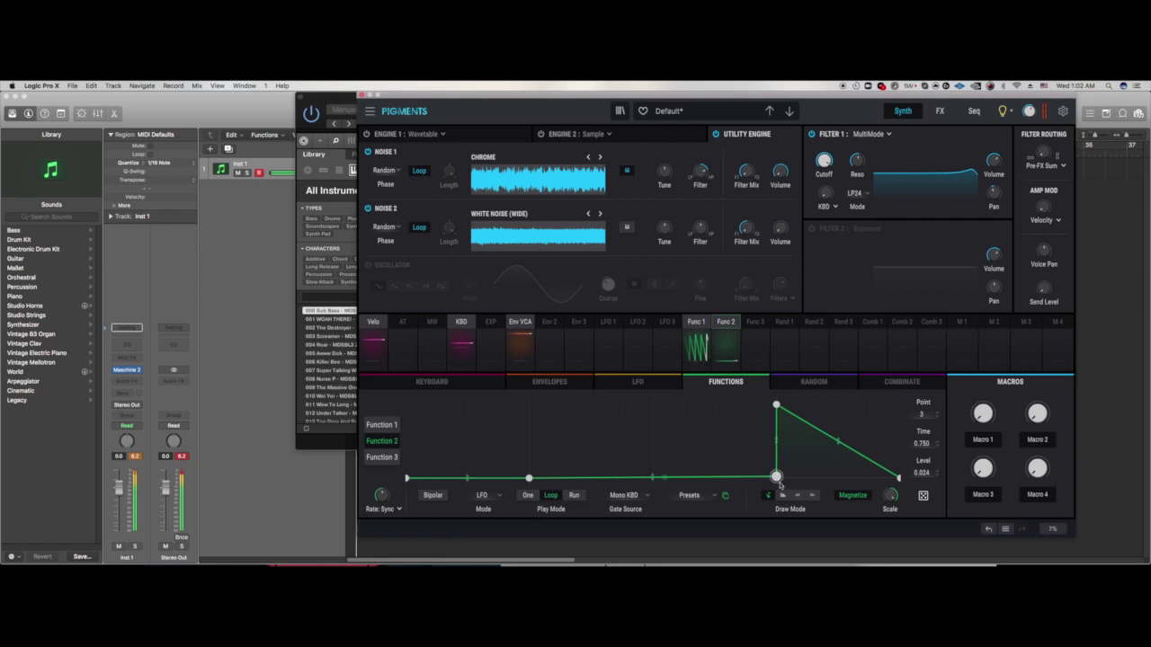
drag(776, 477, 776, 482)
Step: Step through the Noise 2 samples and choose Electro-Firefly
click(726, 343)
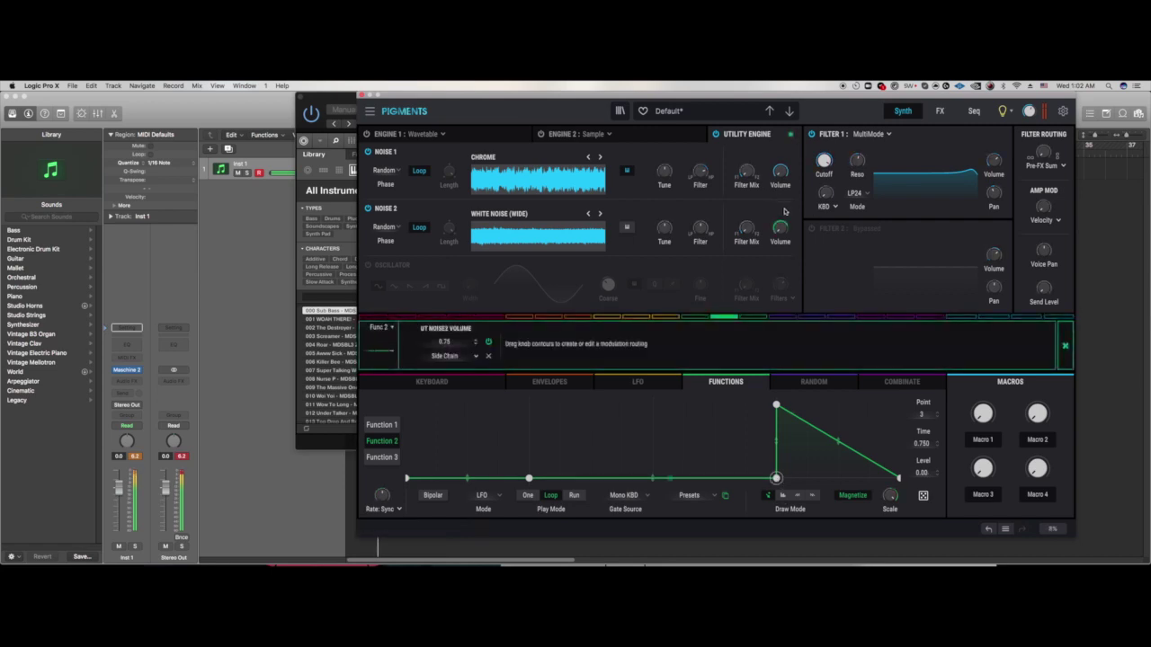
click(599, 215)
click(601, 214)
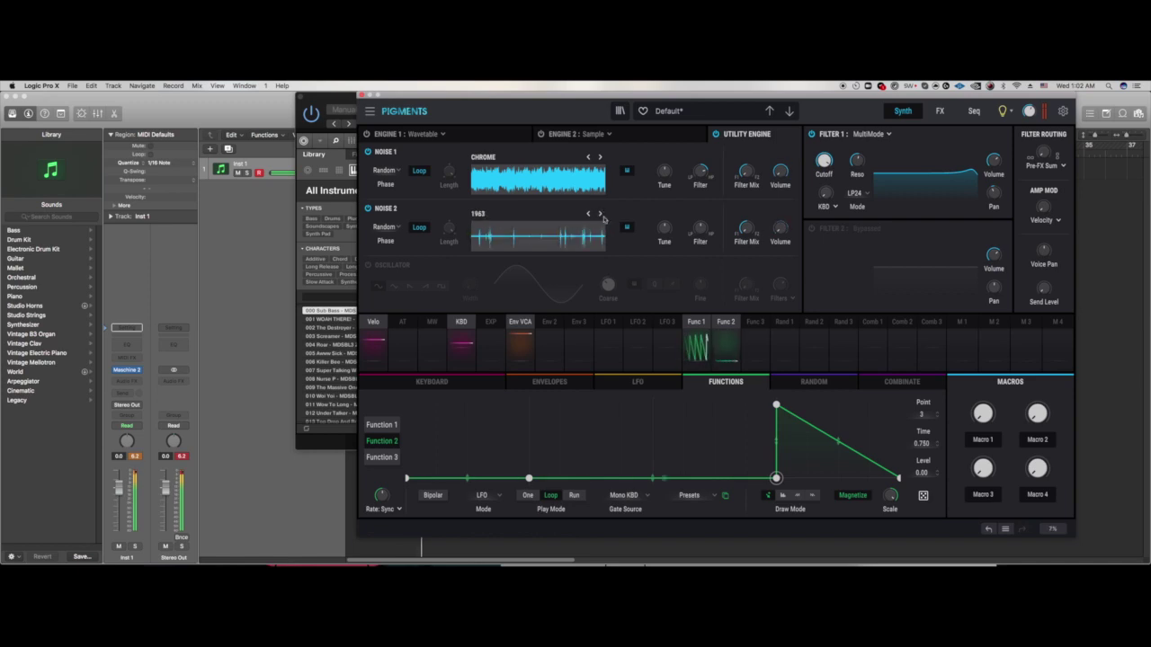
click(600, 216)
click(599, 214)
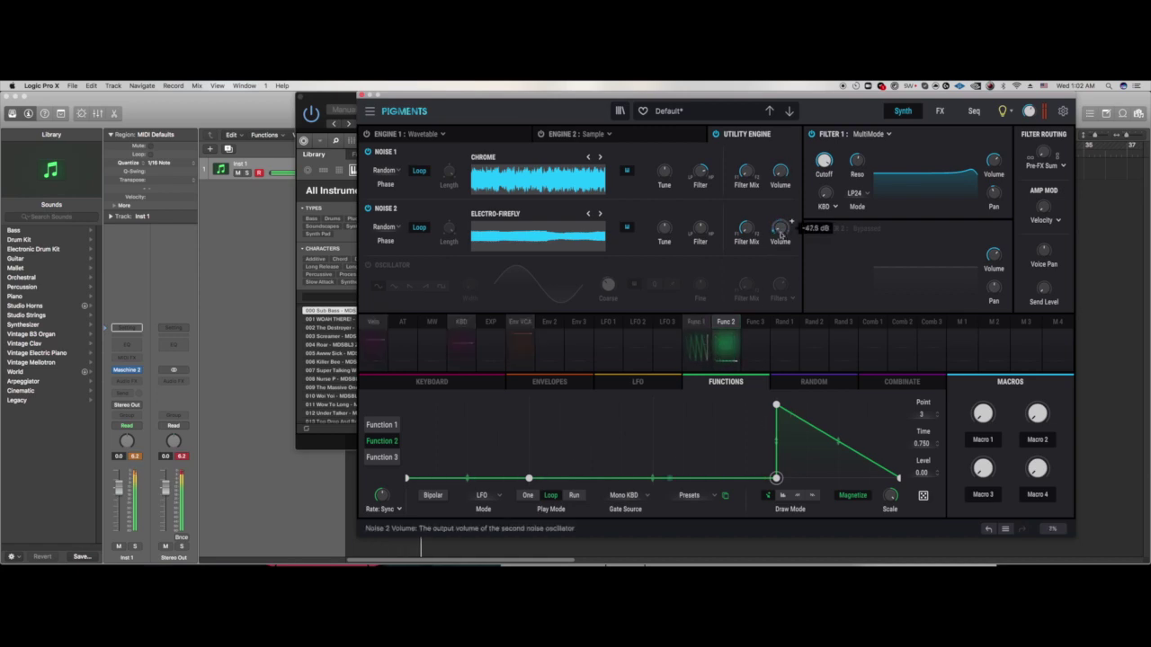
Step: Add two short descending ramps to Function 2 at times 0.250 and 0.375, with peaks at about 0.59 and 0.57
click(529, 435)
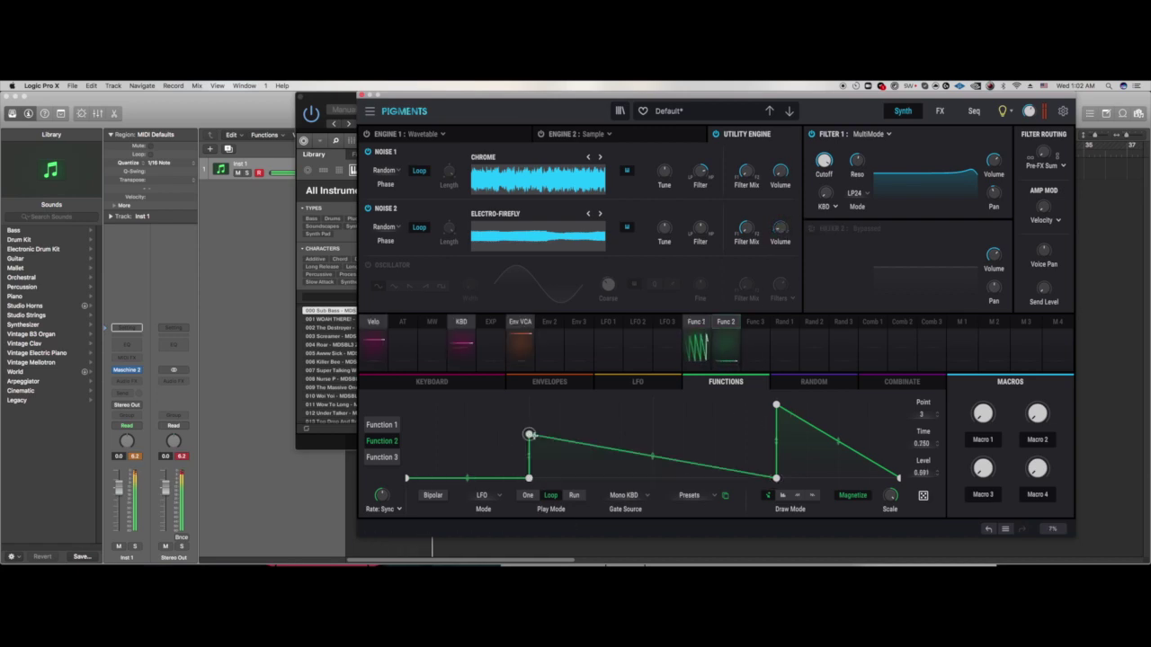
click(580, 477)
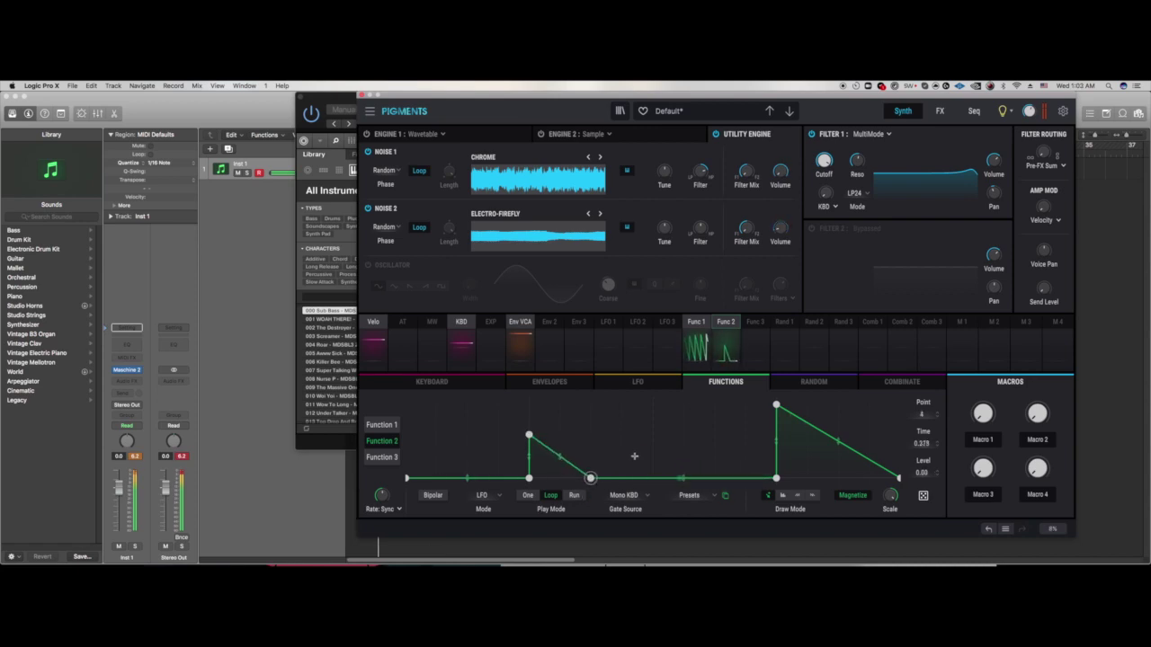
click(591, 436)
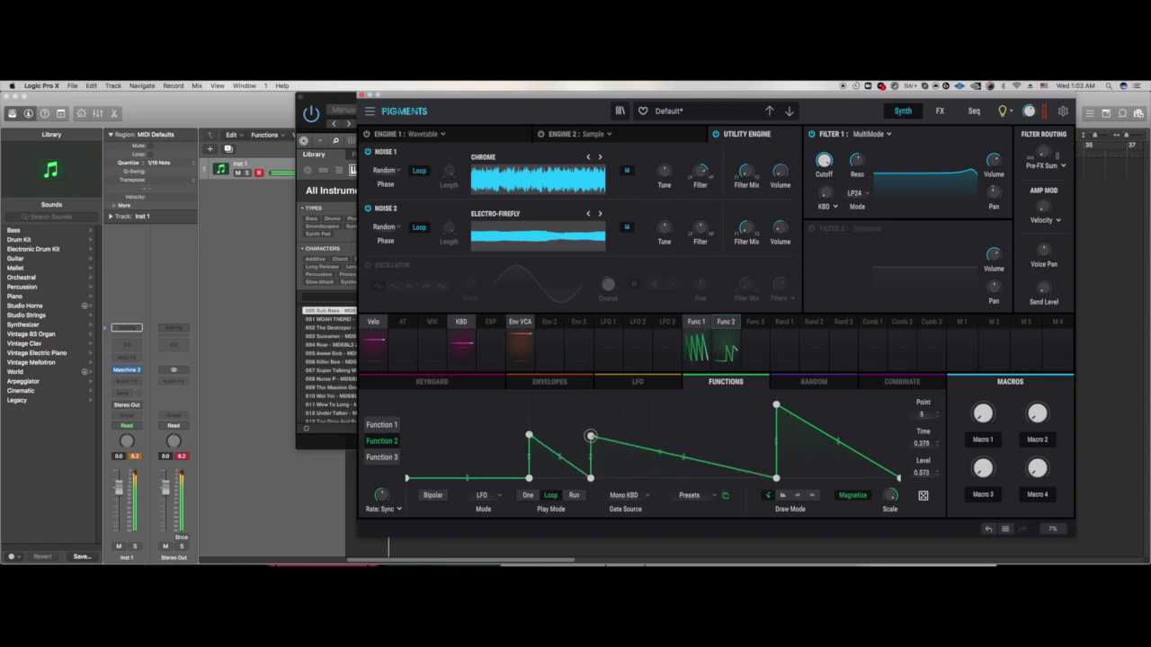
click(653, 477)
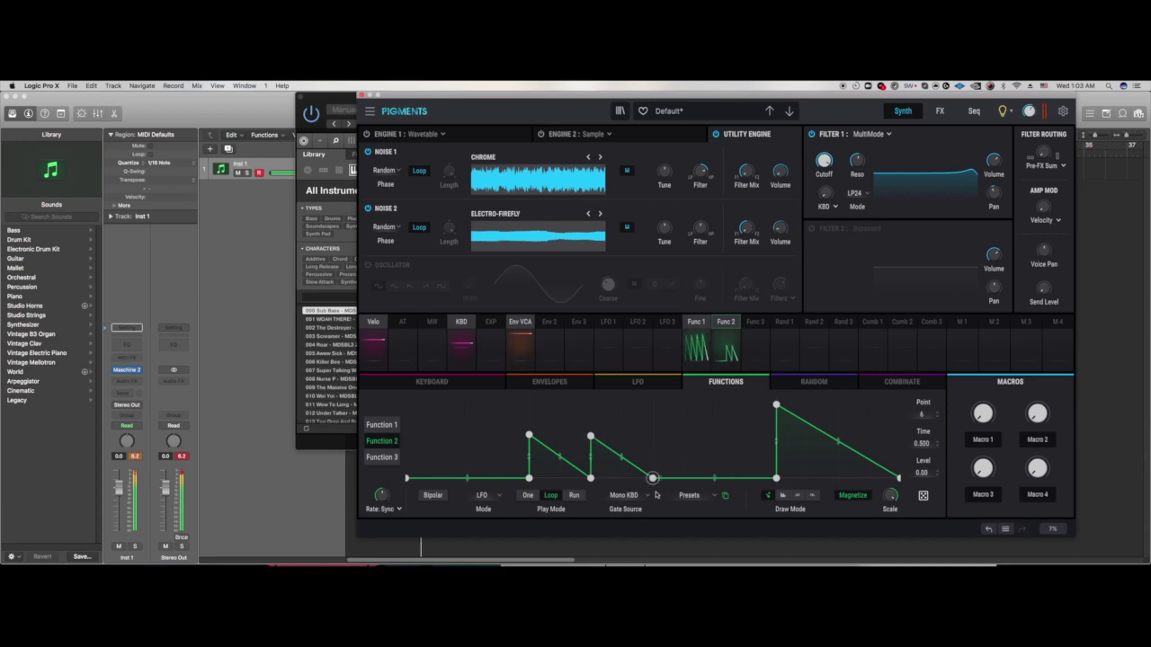
Step: Reduce Function 2's two middle ramps to one slightly higher peak at time 0.375, with a zero-level point near the start
double_click(653, 477)
double_click(529, 435)
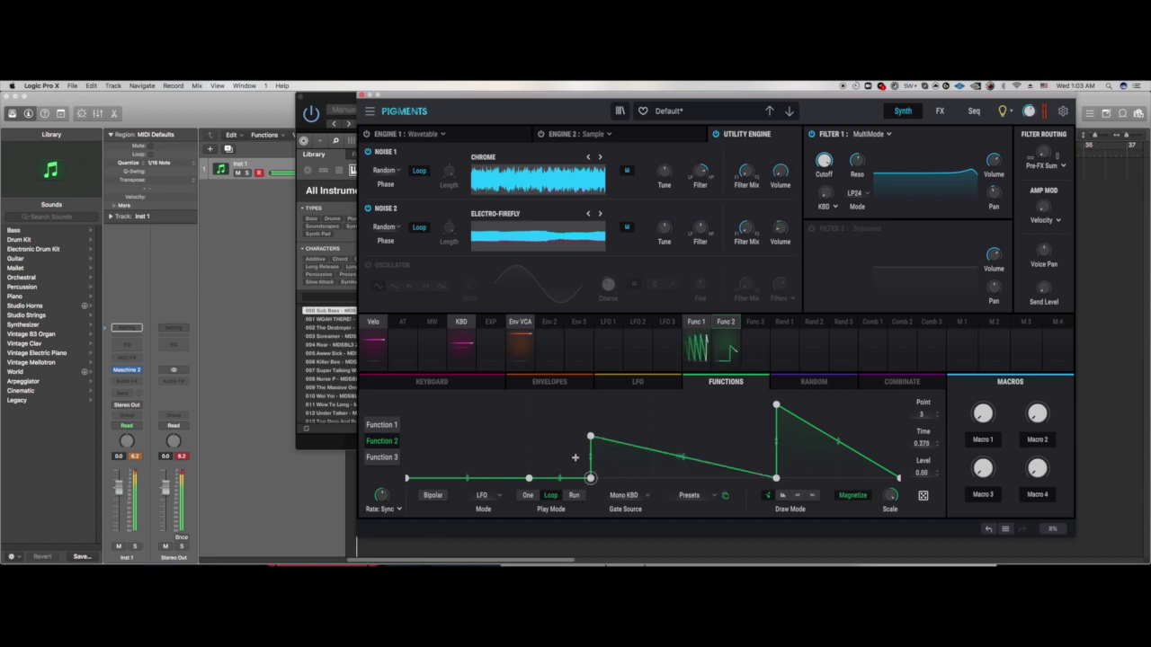
drag(590, 437, 590, 432)
drag(449, 459, 420, 529)
drag(470, 447, 529, 477)
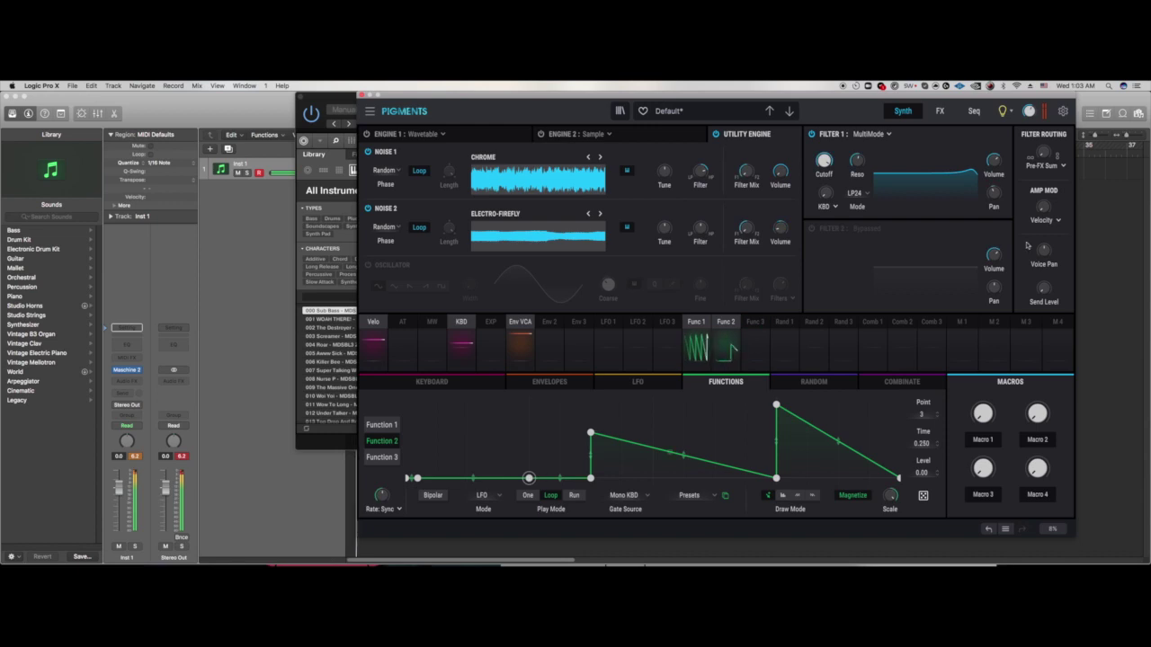
Step: Enable Filter 2, raise its resonance and adjust its pan
click(810, 228)
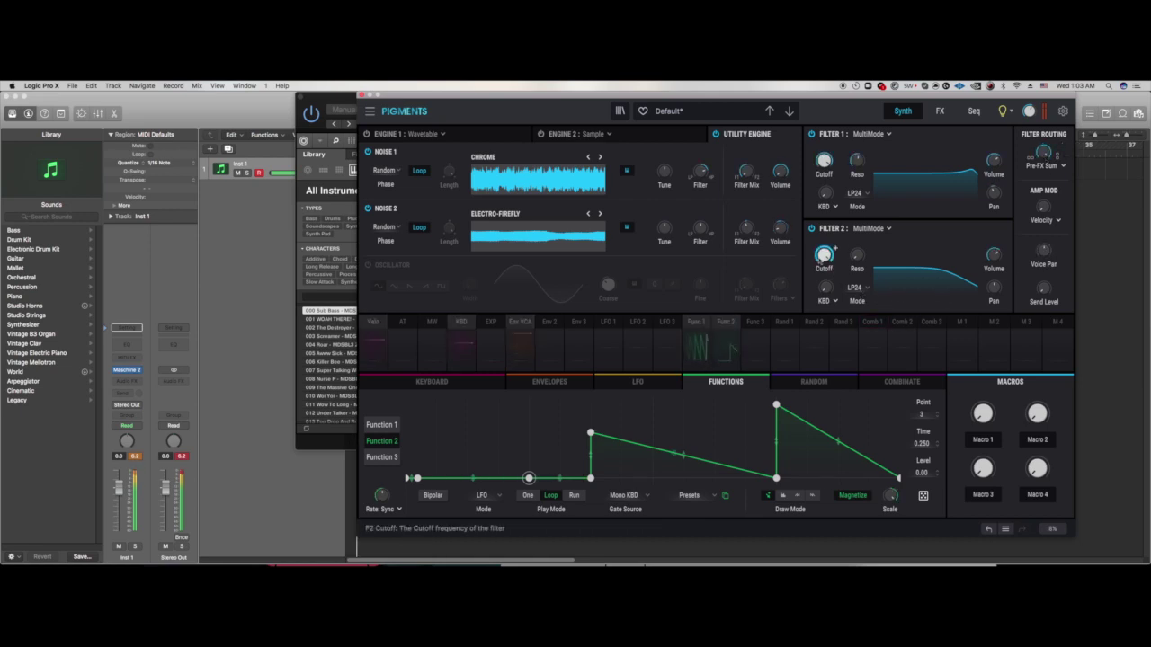
mouse_move(868, 248)
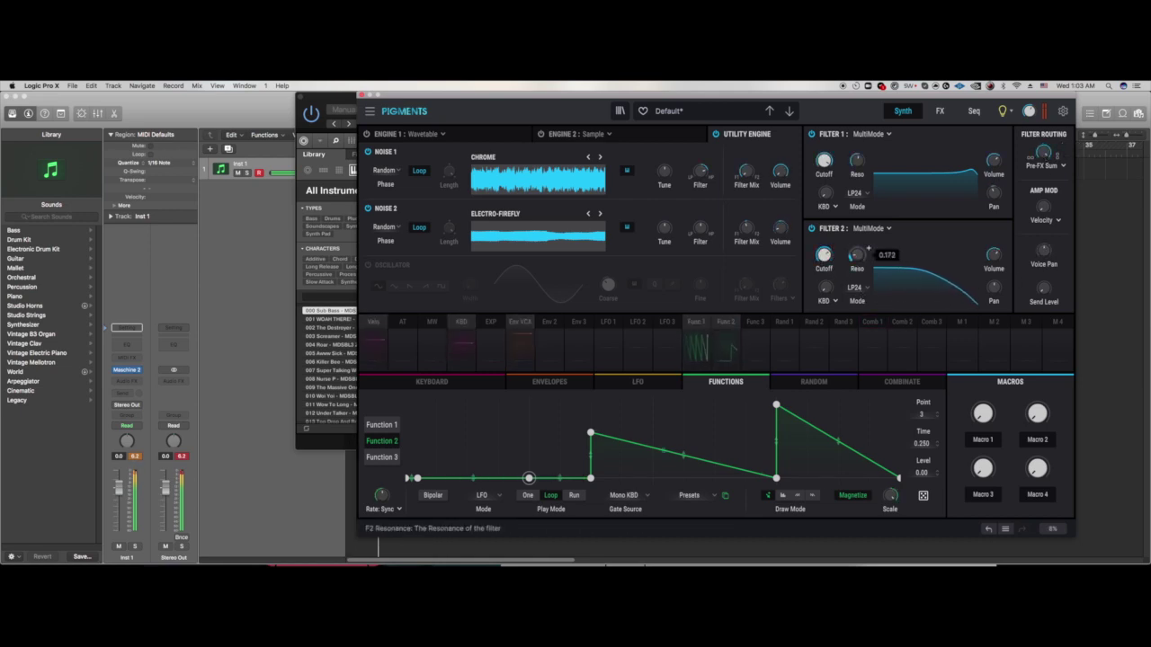
mouse_move(1004, 282)
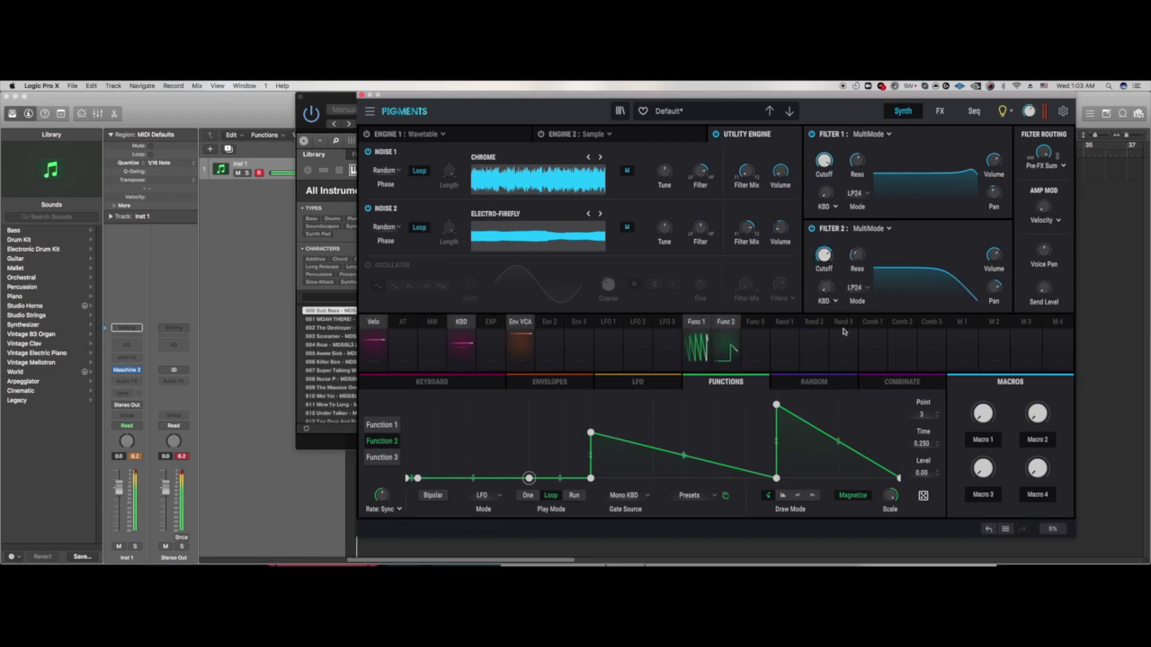
Step: Try a curved peak at time 0.125 near the start of Function 2 and remove it again
drag(503, 478, 499, 416)
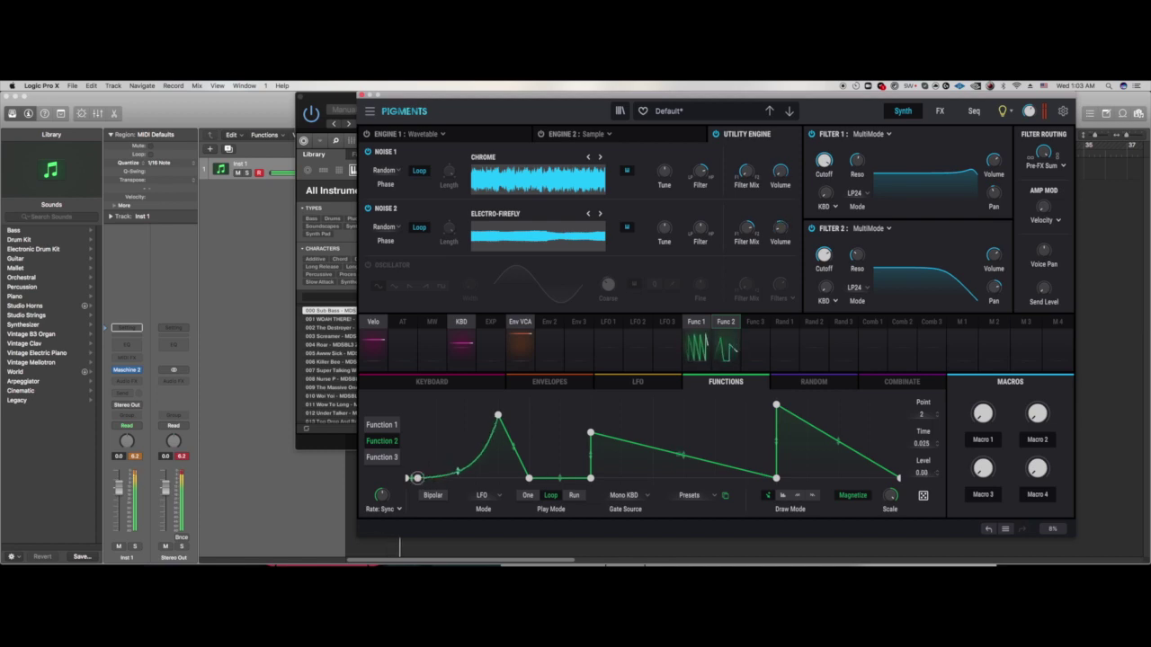
drag(497, 415, 467, 409)
double_click(529, 478)
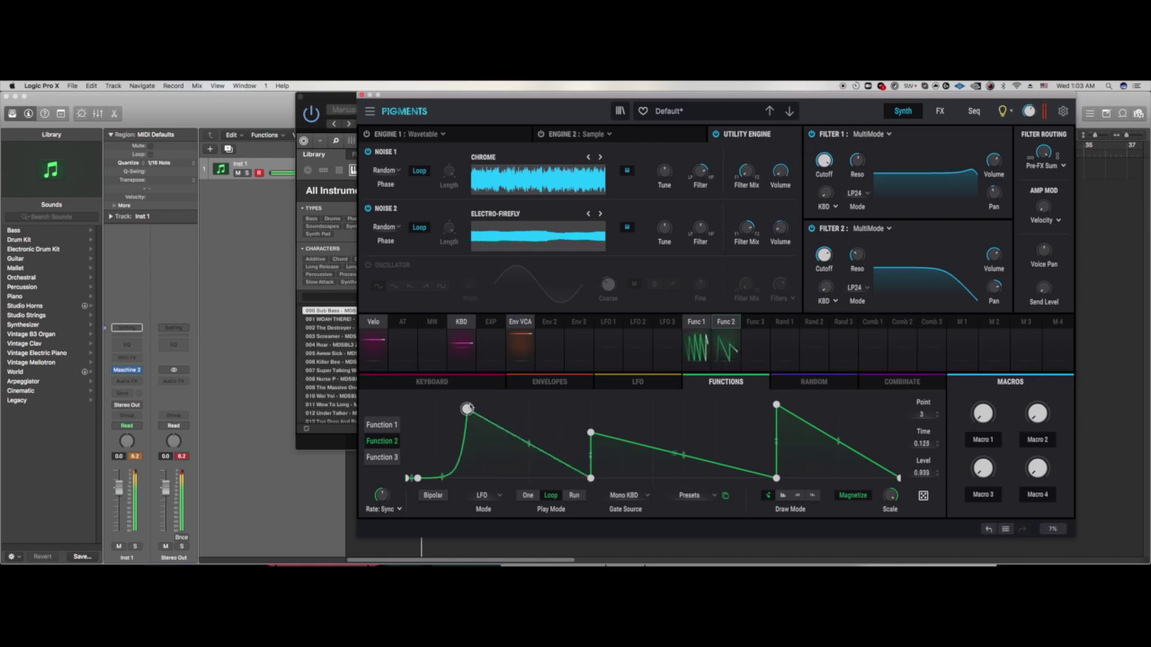
double_click(467, 409)
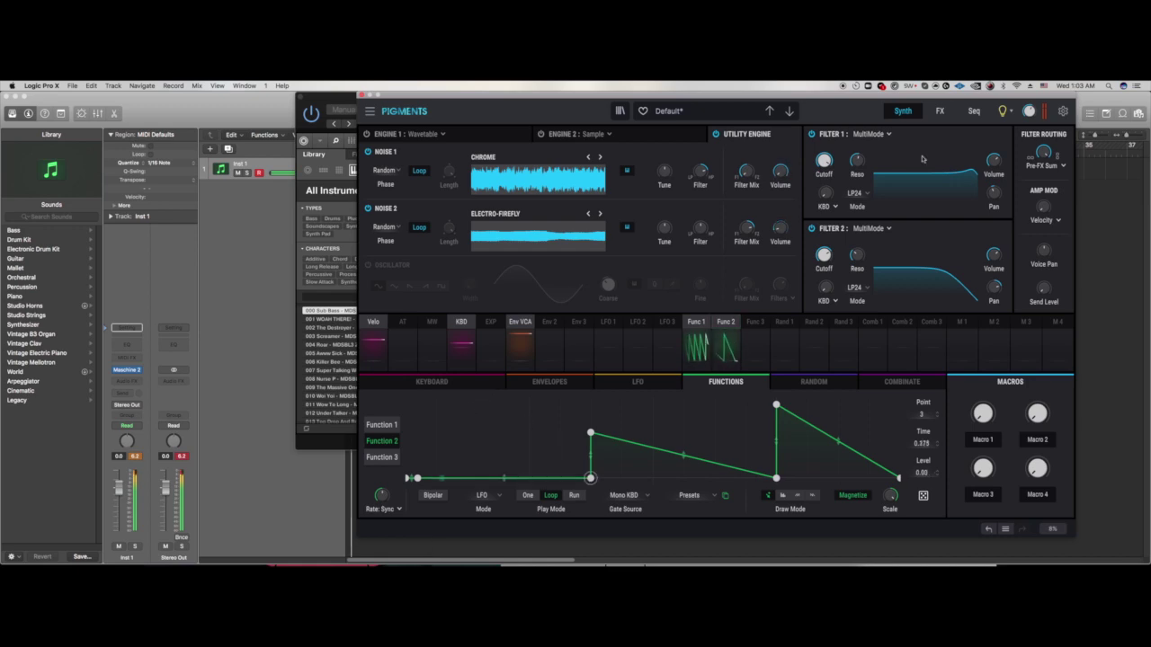
Step: Enable the Delay effect with a dry/wet mix of about 30% and an adjusted time division, and set the Reverb dry/wet to about 12%
click(939, 112)
click(543, 134)
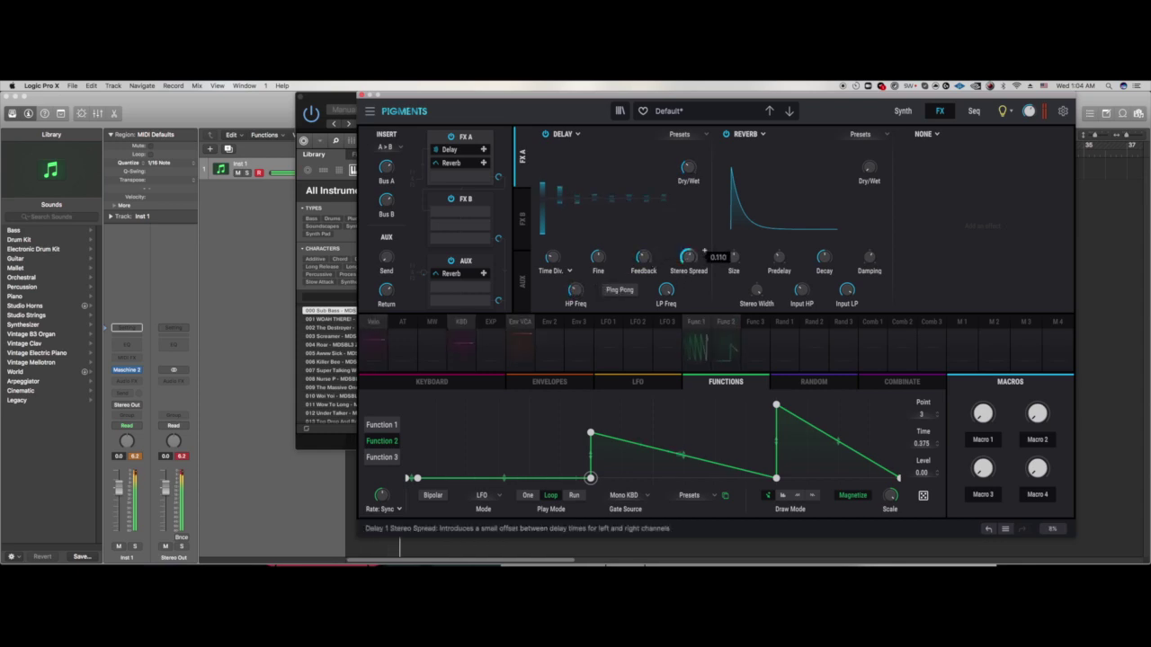
drag(687, 170, 687, 174)
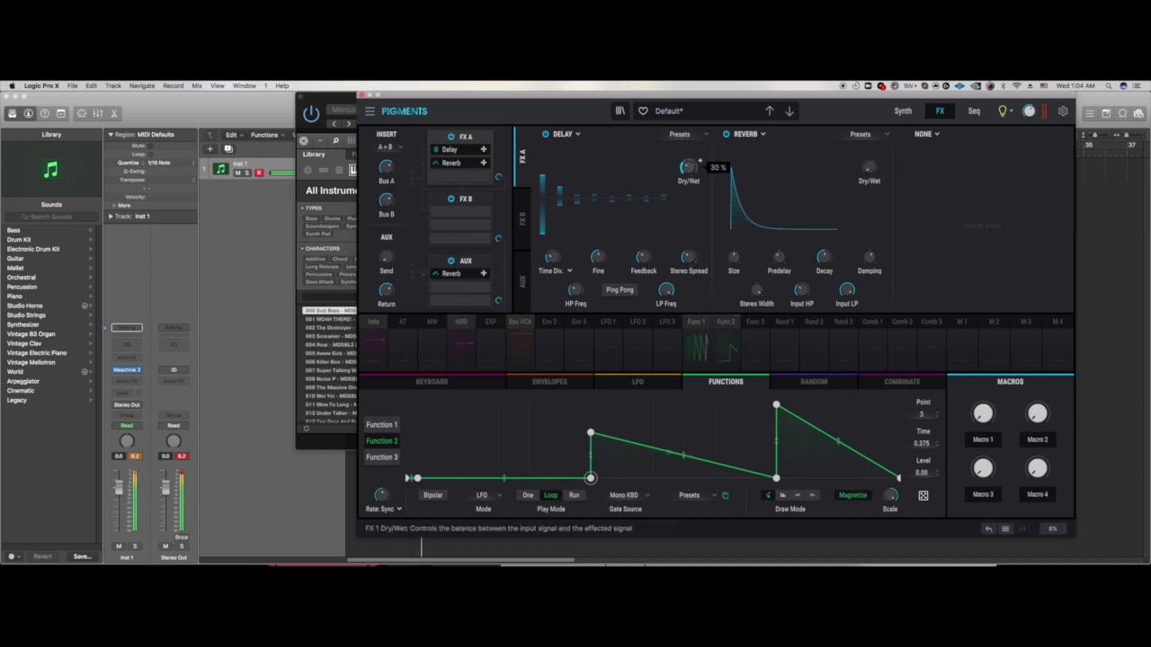
drag(553, 257, 552, 262)
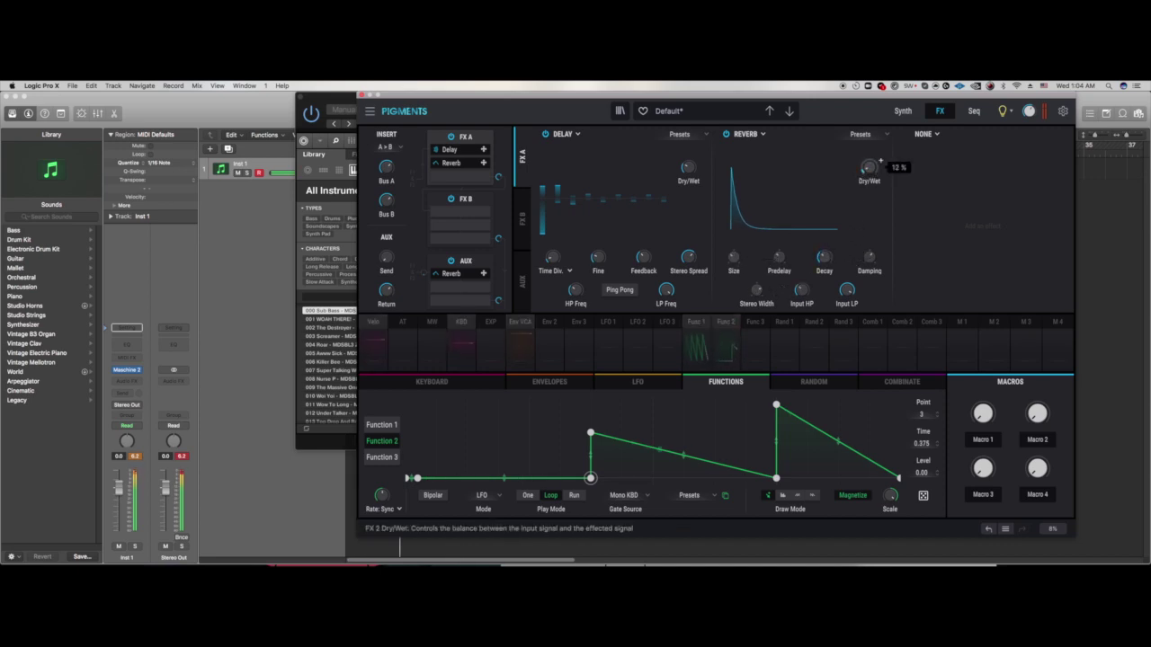
scroll(880, 161, up, 3)
scroll(880, 161, down, 3)
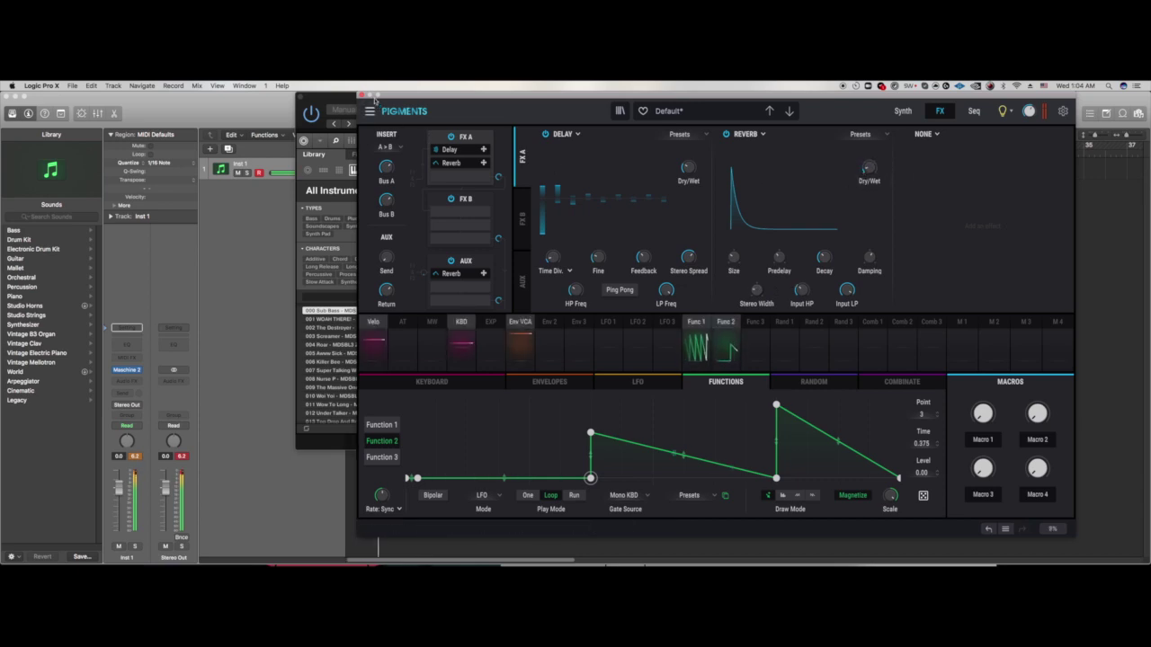
click(360, 95)
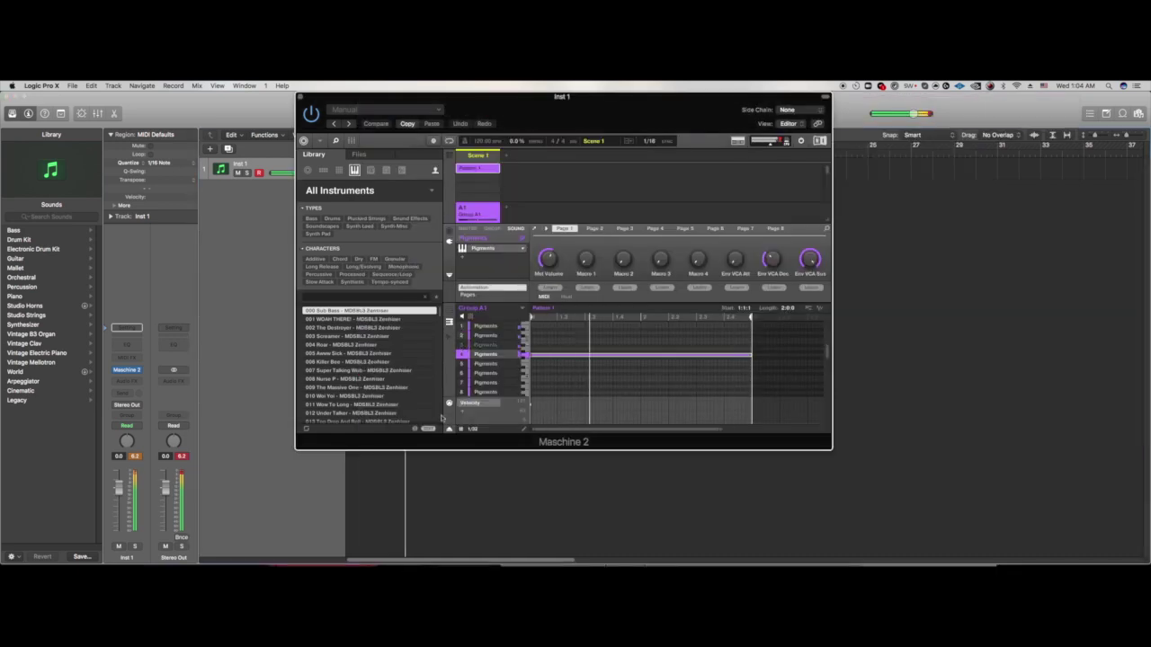
click(484, 364)
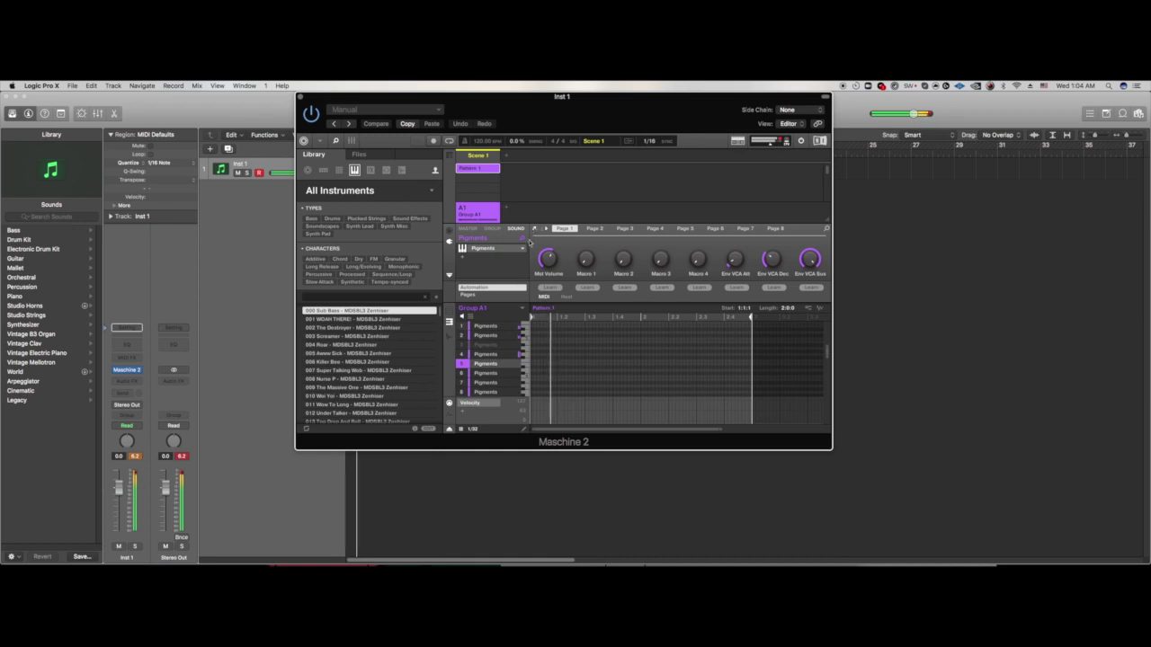
click(522, 238)
click(346, 440)
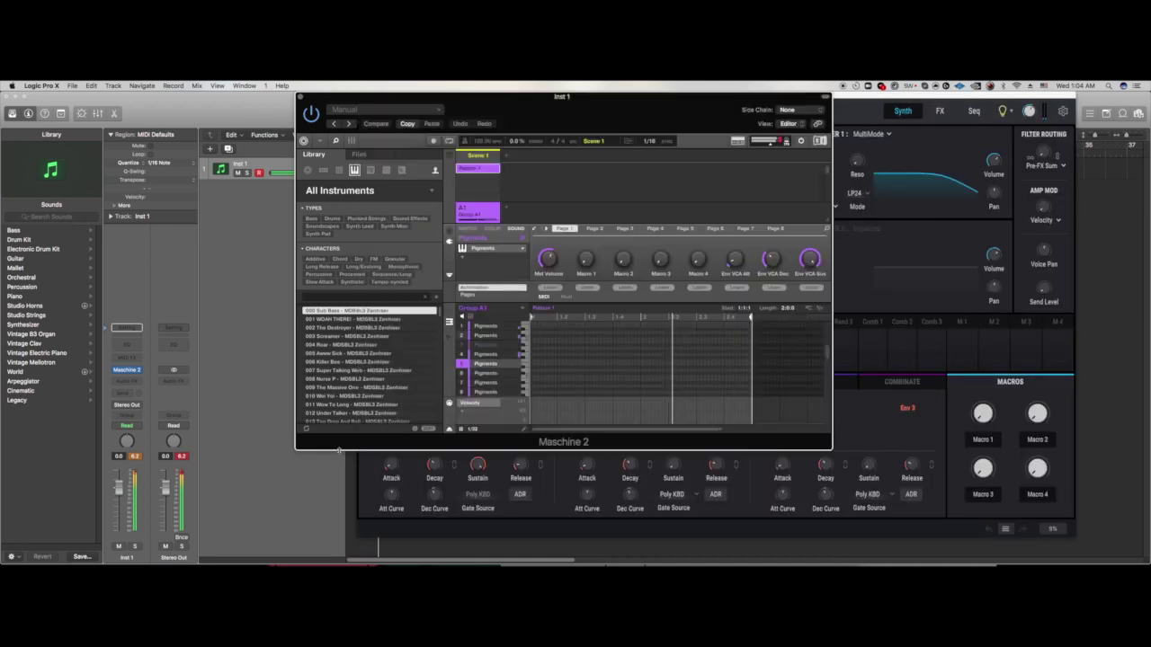
Step: Open the Pigments instance of sound 4 in Maschine and switch off Noise 2 in its Utility Engine
click(501, 354)
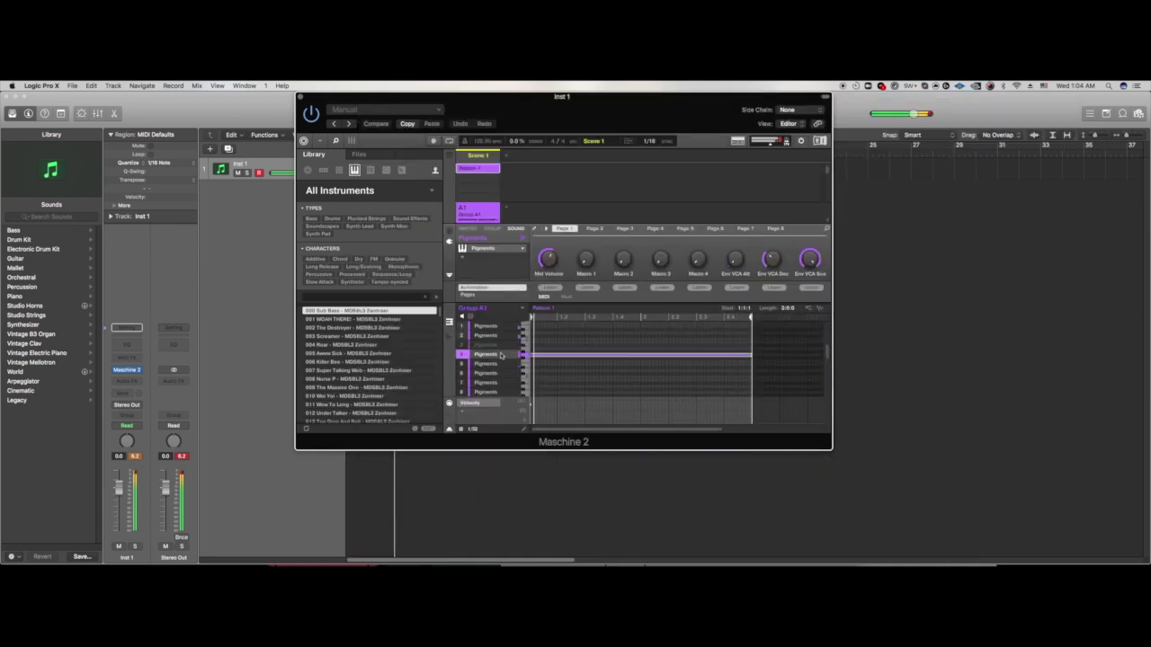
click(522, 238)
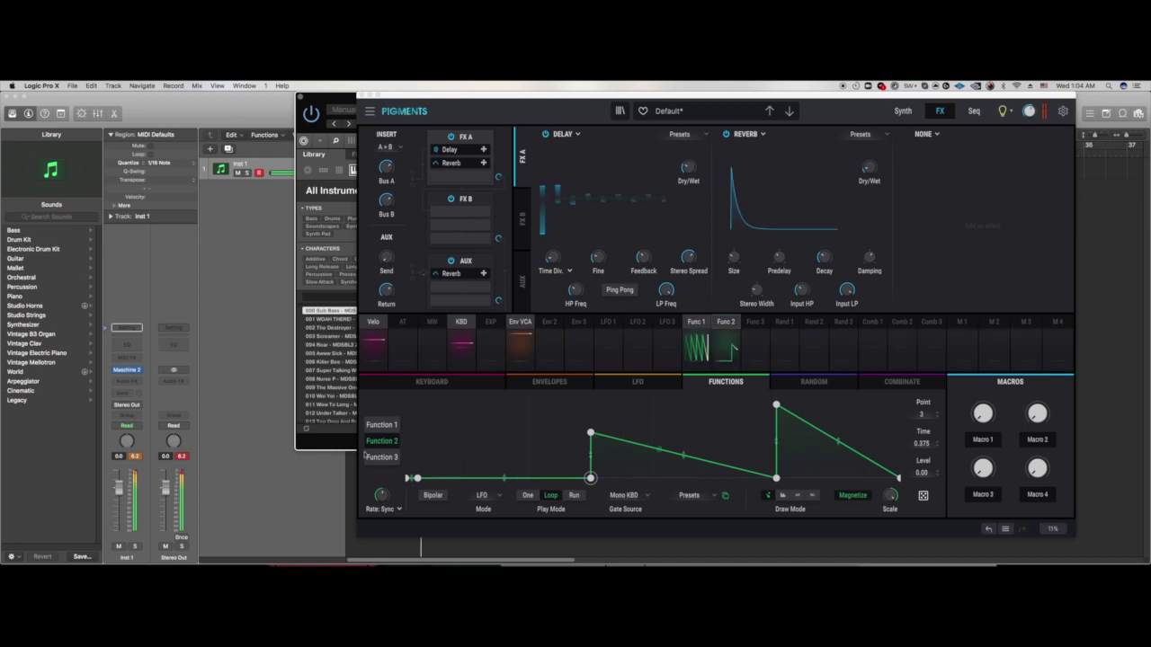
click(902, 112)
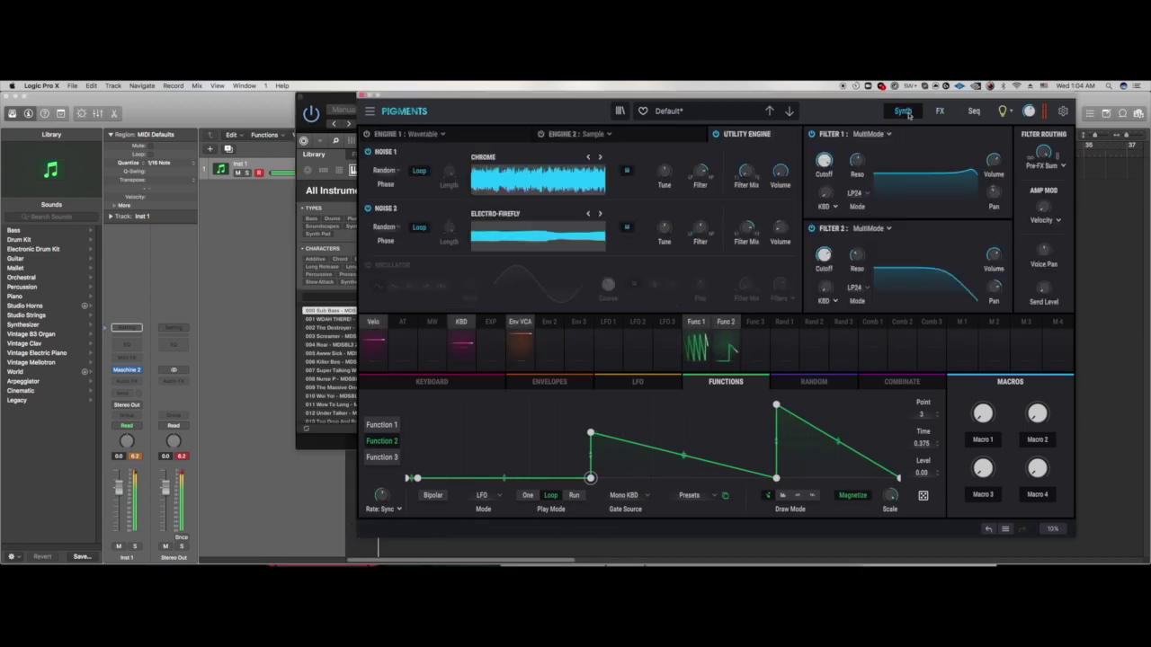
click(366, 208)
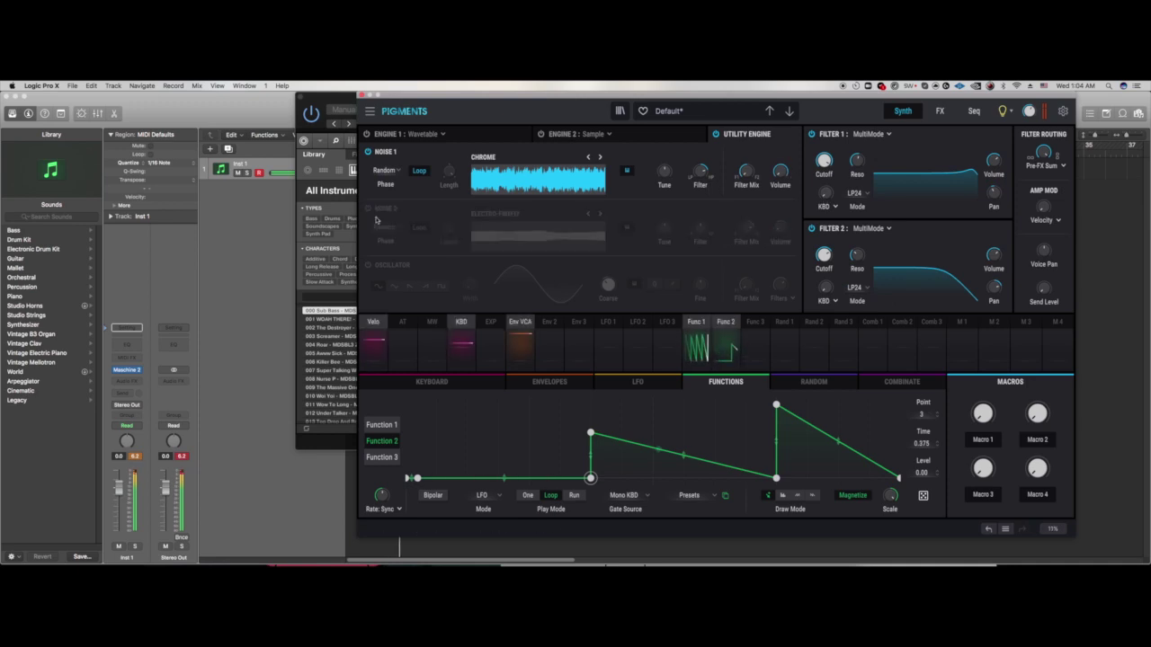
Step: Open the Pigments instance of sound 2 and examine the compressor settings in its FX B chain
click(329, 442)
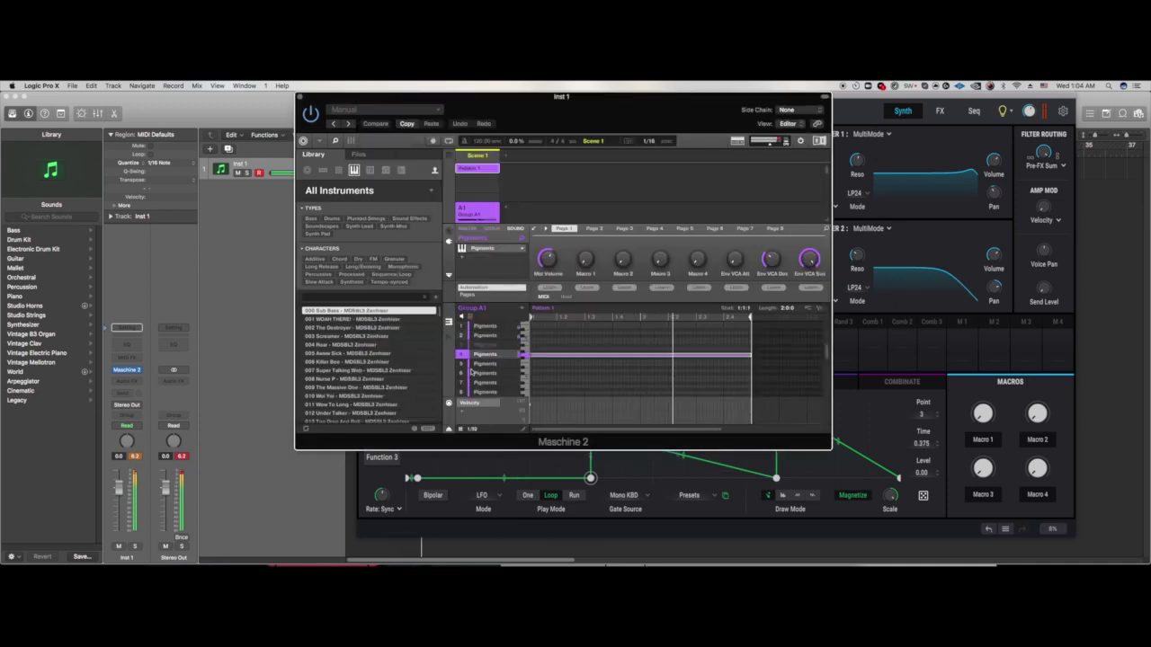
click(490, 335)
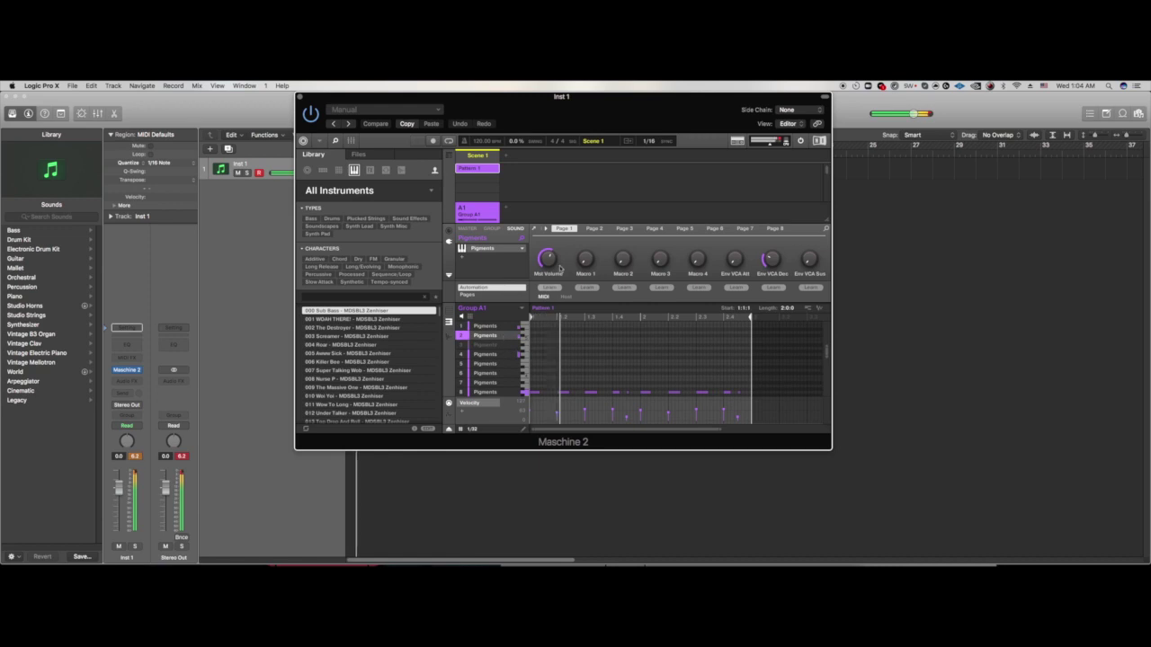
click(519, 238)
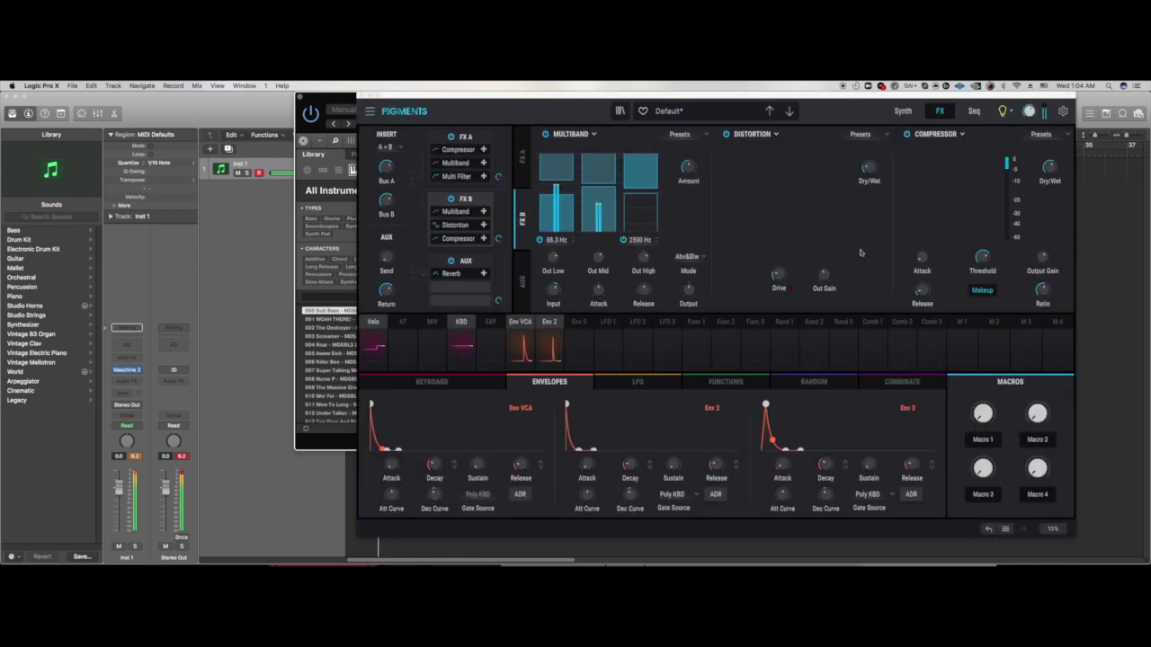
mouse_move(926, 263)
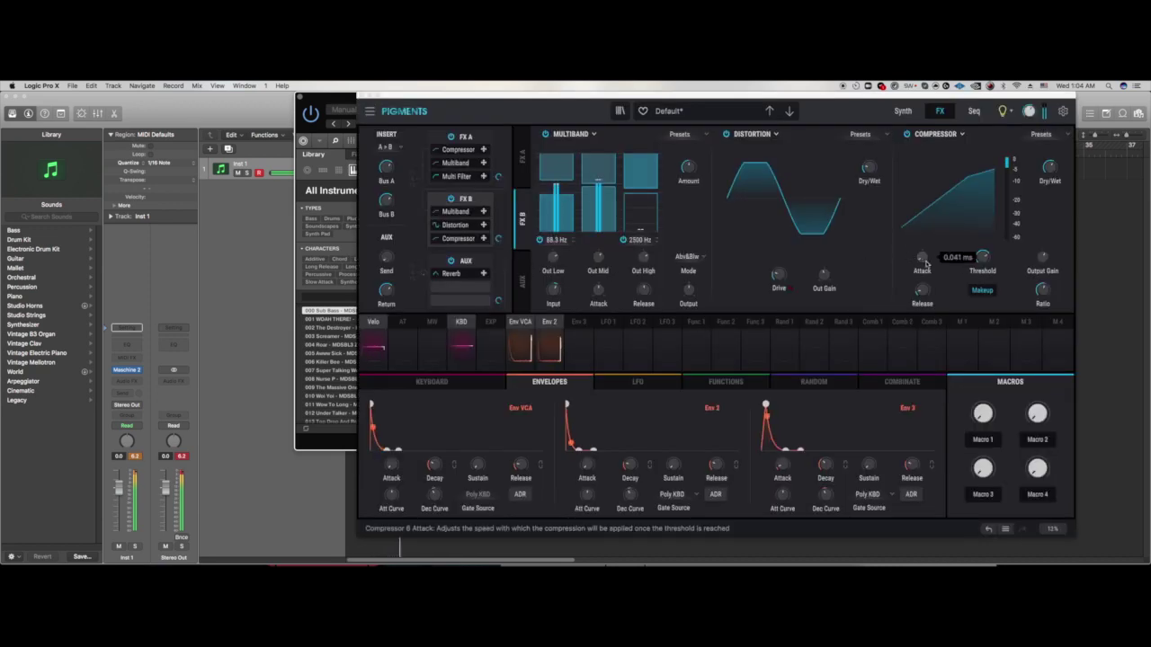
mouse_move(1061, 162)
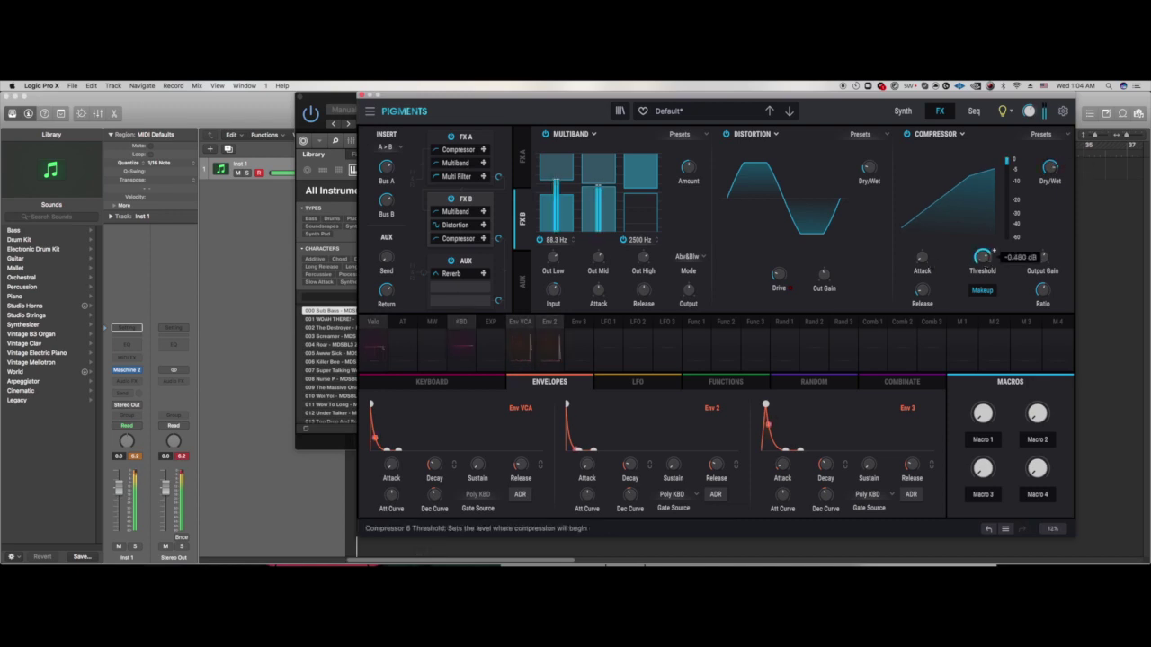
mouse_move(1043, 258)
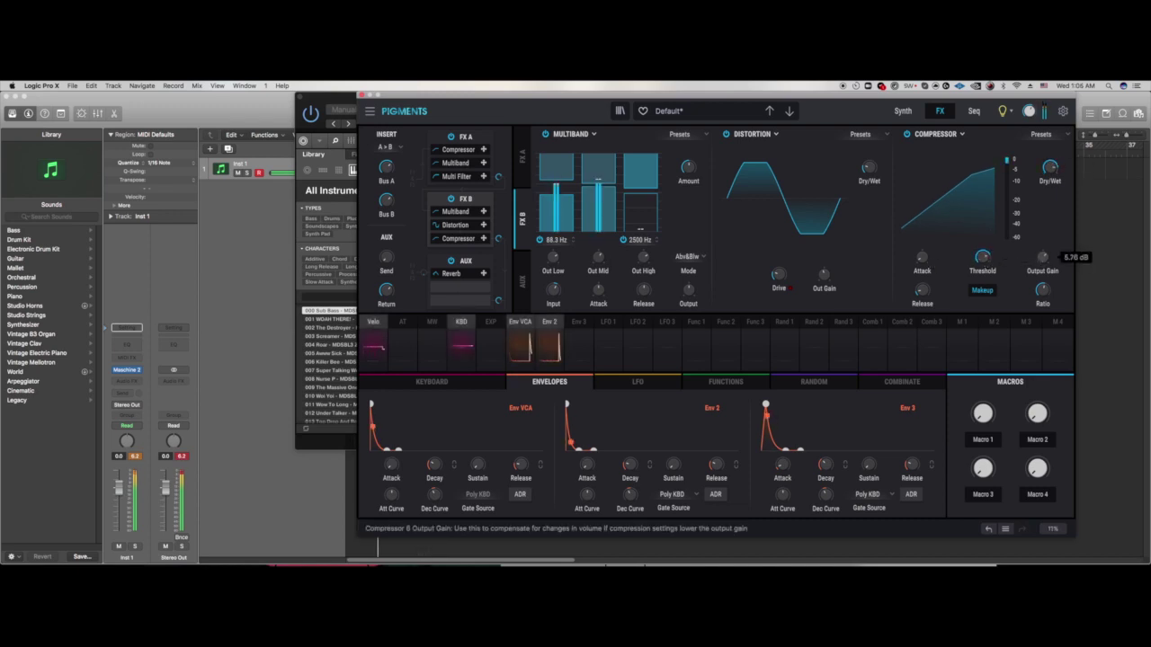
mouse_move(1054, 285)
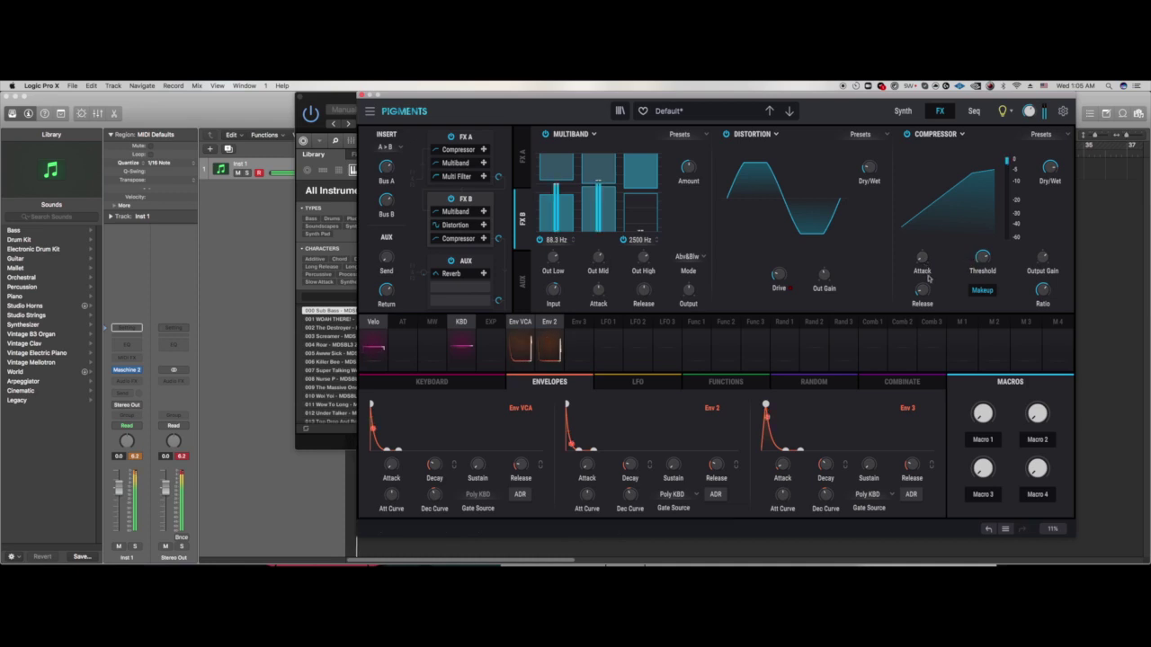
Step: In the FX A chain, adjust the Compressor's attack to about 0.048 ms and raise the Multi Filter's cutoff slightly
click(521, 166)
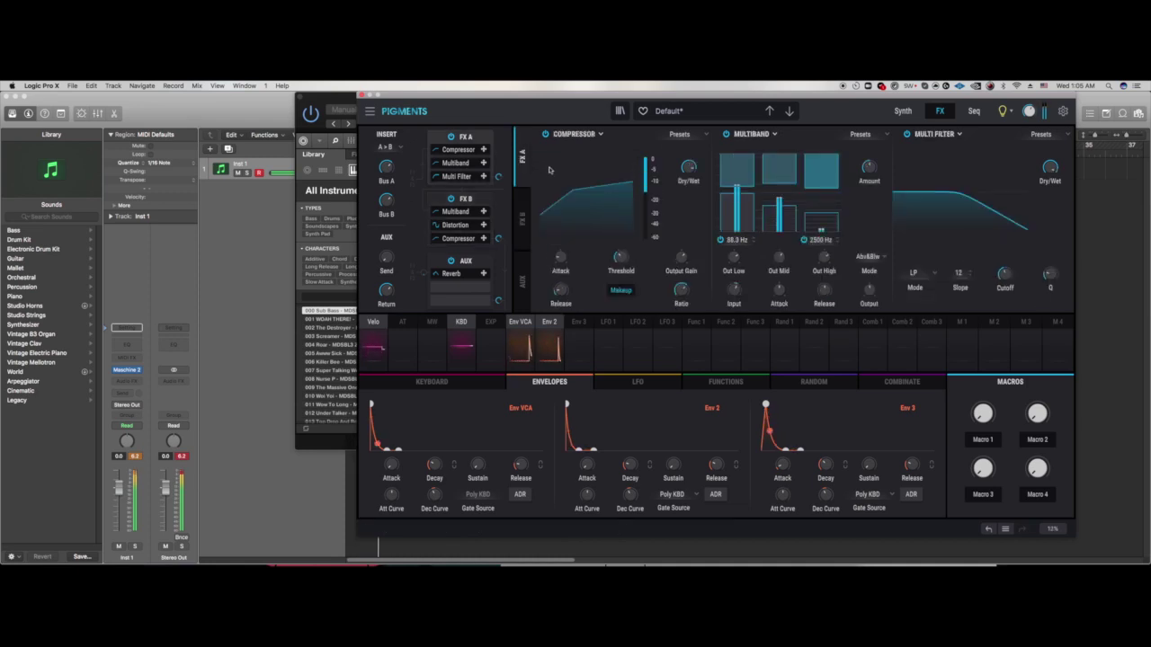
mouse_move(559, 263)
drag(560, 258, 561, 268)
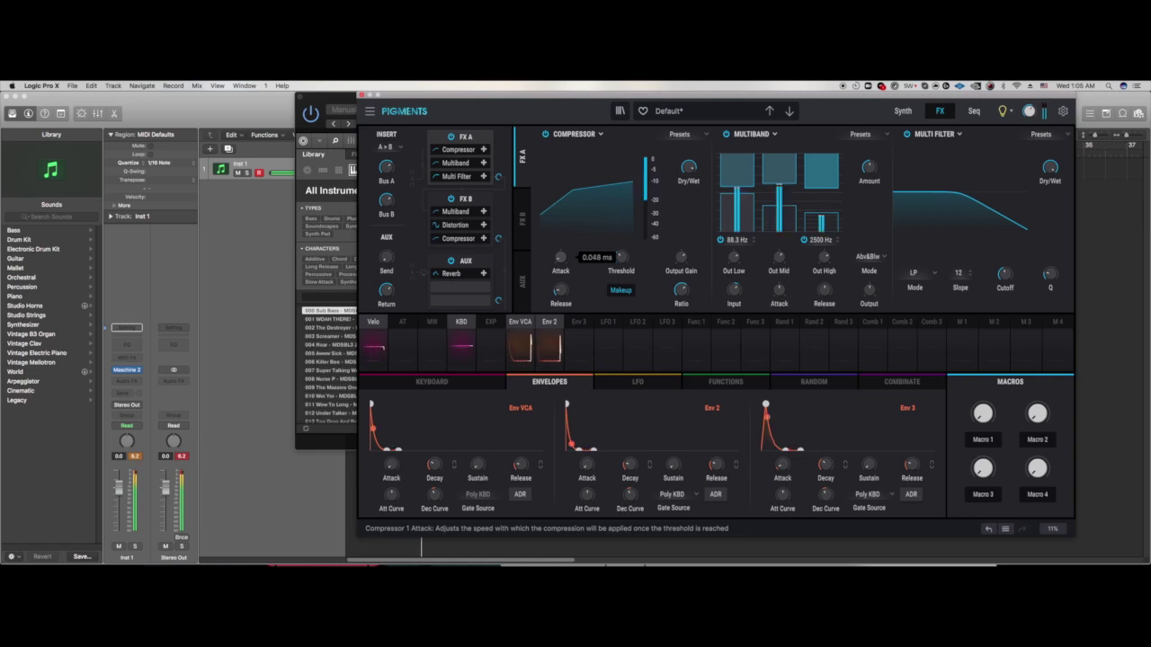
mouse_move(815, 207)
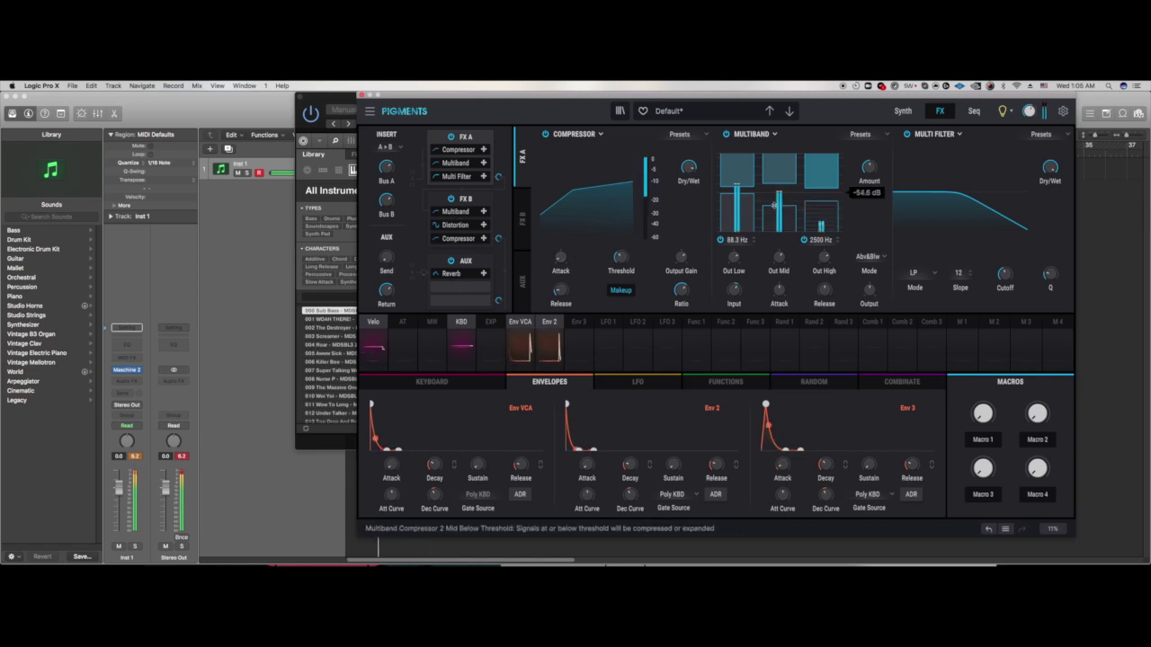
scroll(1005, 273, up, 5)
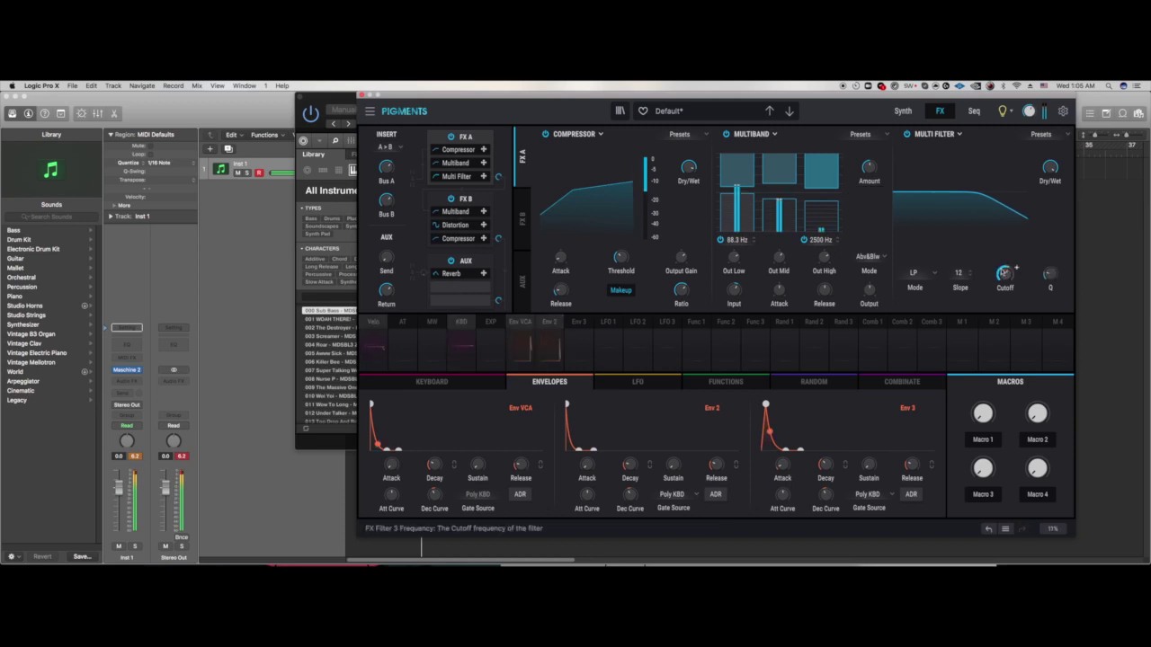
Step: Return to the FX B chain and examine the Distortion's drive and dry/wet mix and the Compressor's threshold
click(976, 110)
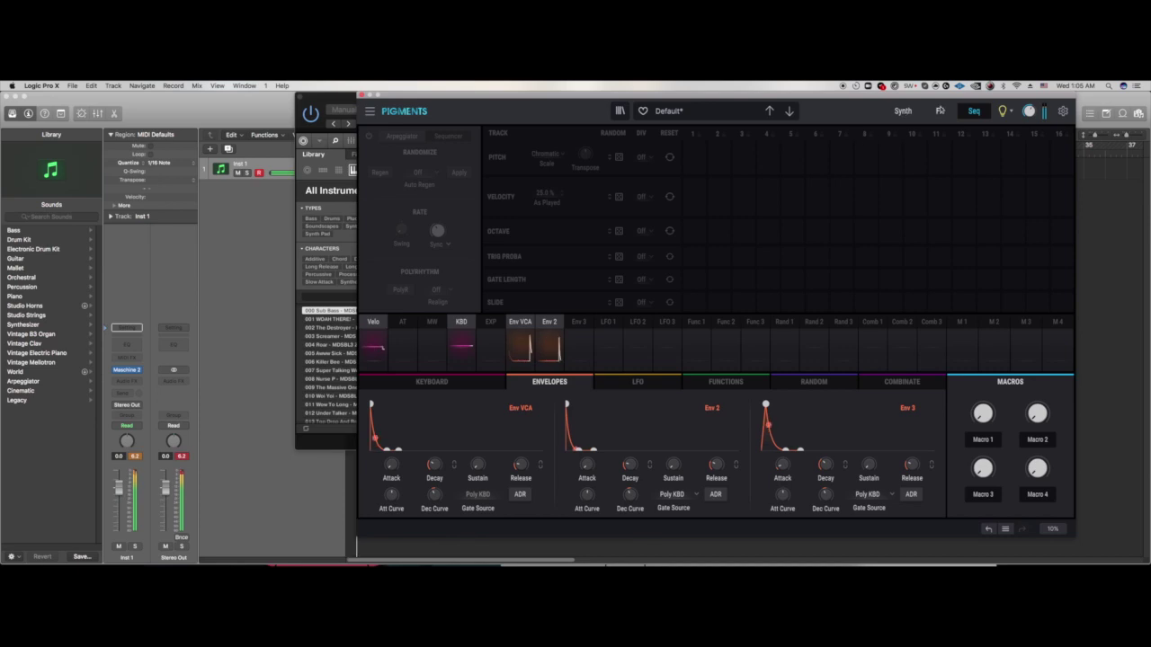
click(939, 111)
click(519, 225)
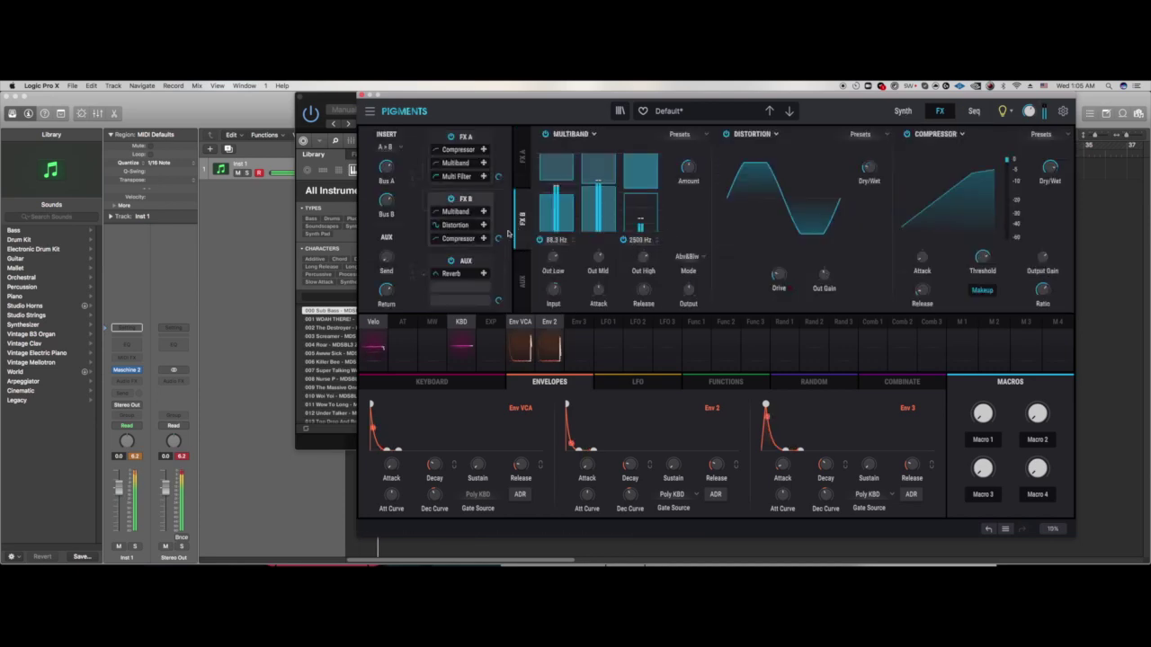
mouse_move(779, 283)
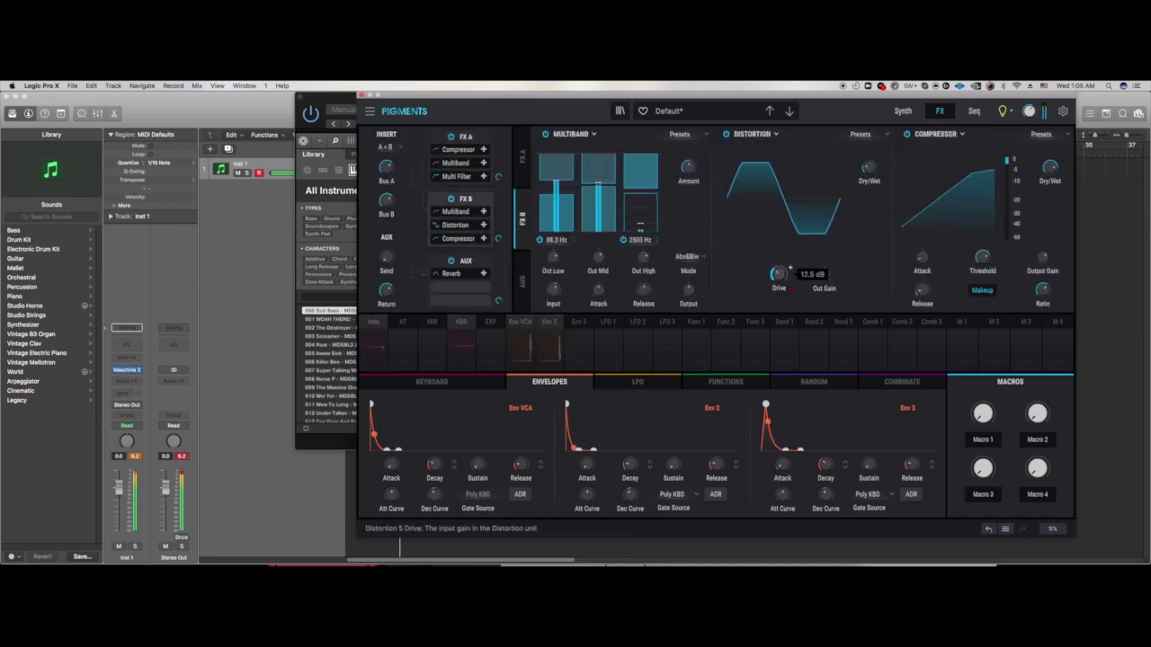
mouse_move(874, 167)
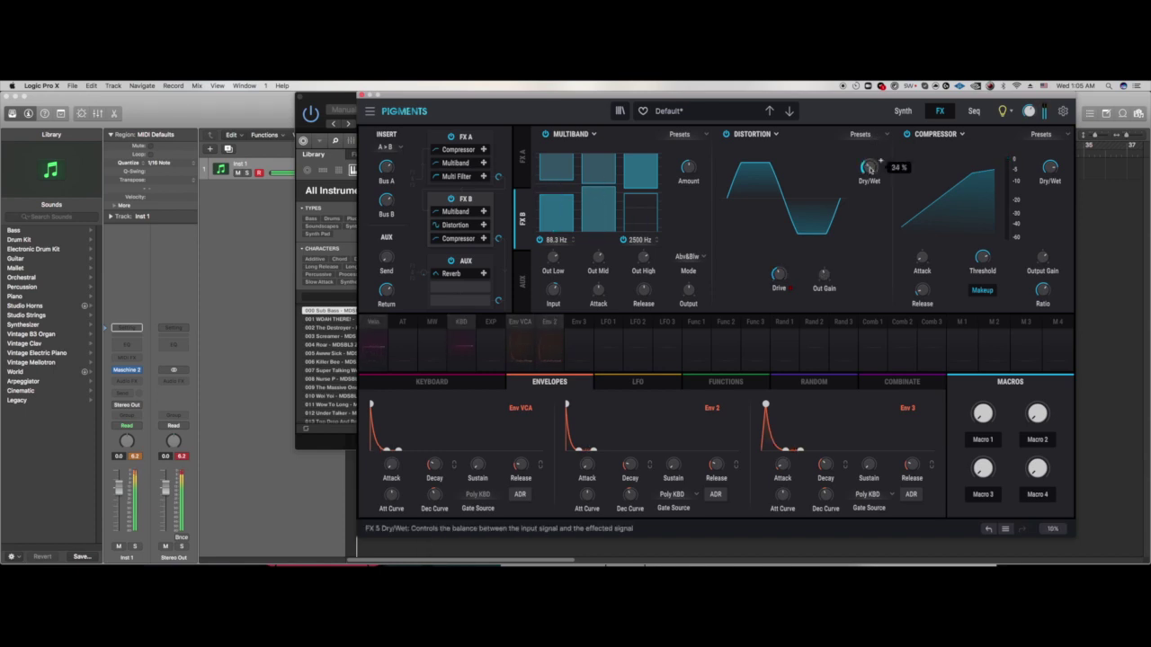
mouse_move(991, 254)
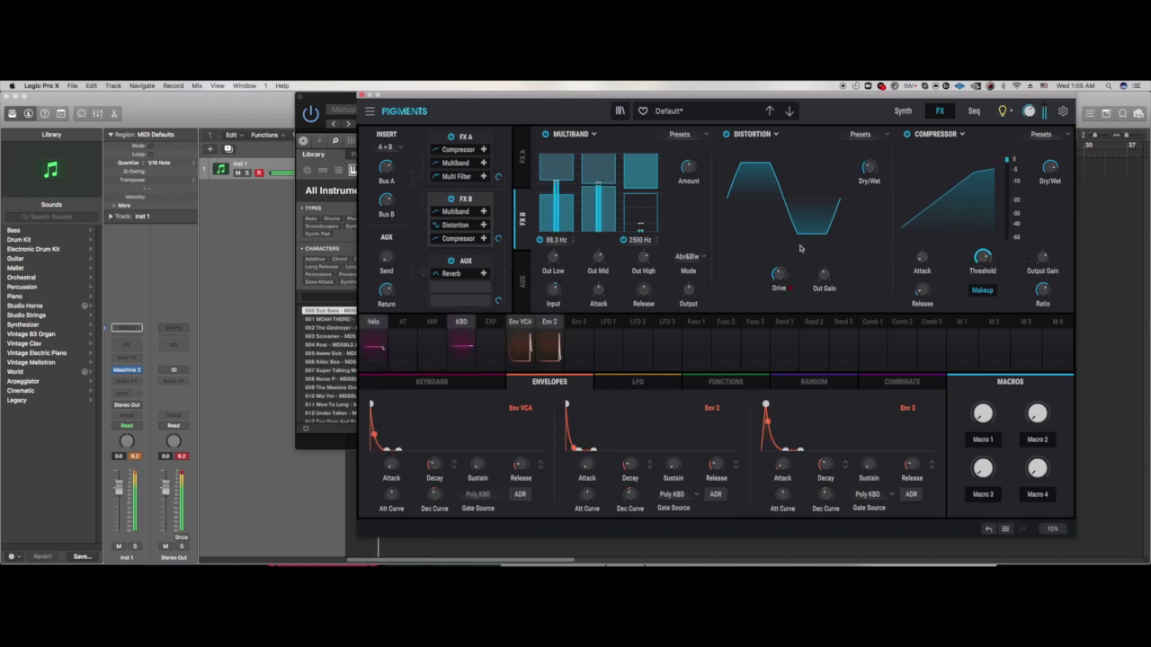
mouse_move(654, 196)
Step: Review the Pigments instances of sounds 1 and 4 from the Maschine sound list
click(352, 438)
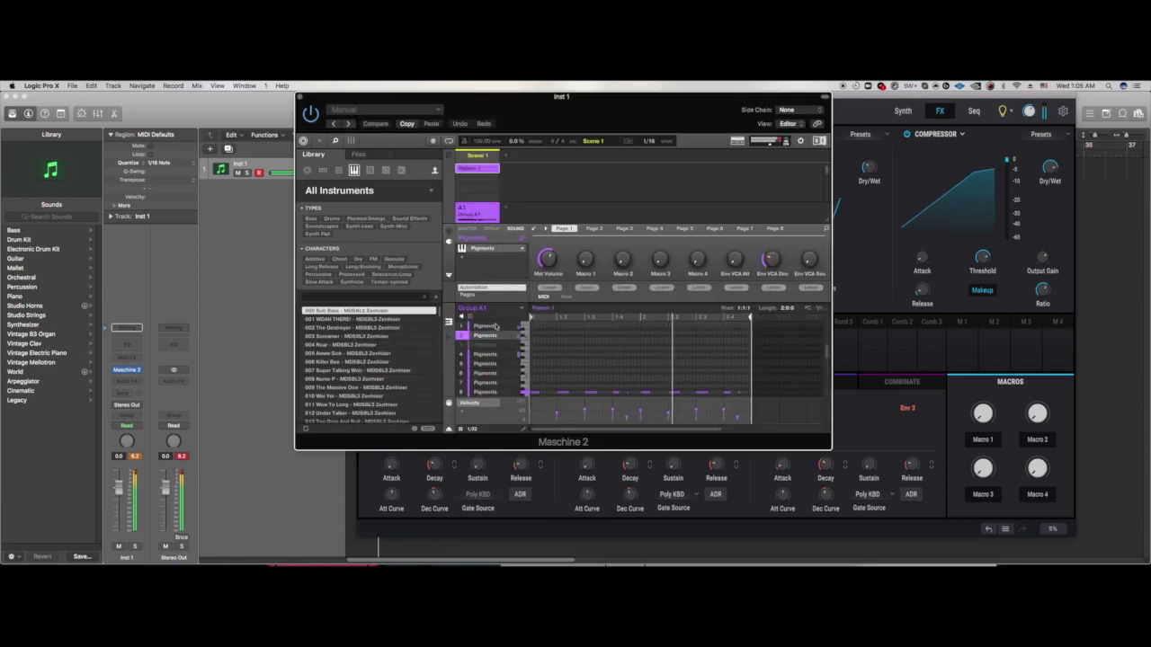
click(488, 326)
mouse_move(547, 268)
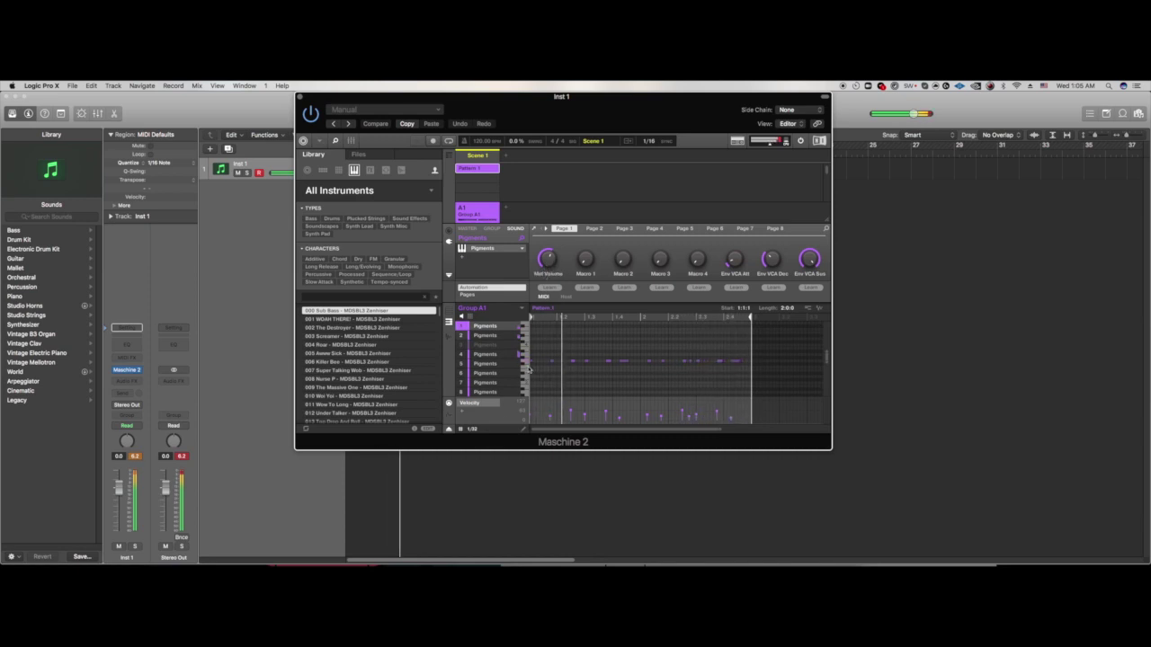
click(533, 229)
click(329, 446)
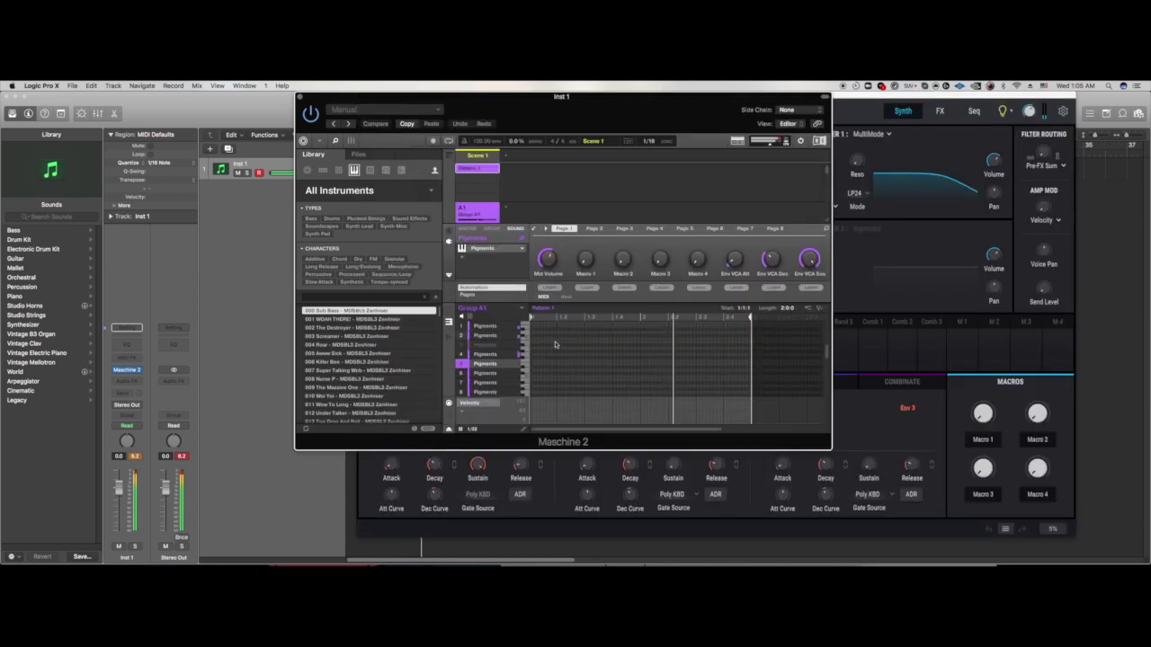
click(486, 356)
click(331, 444)
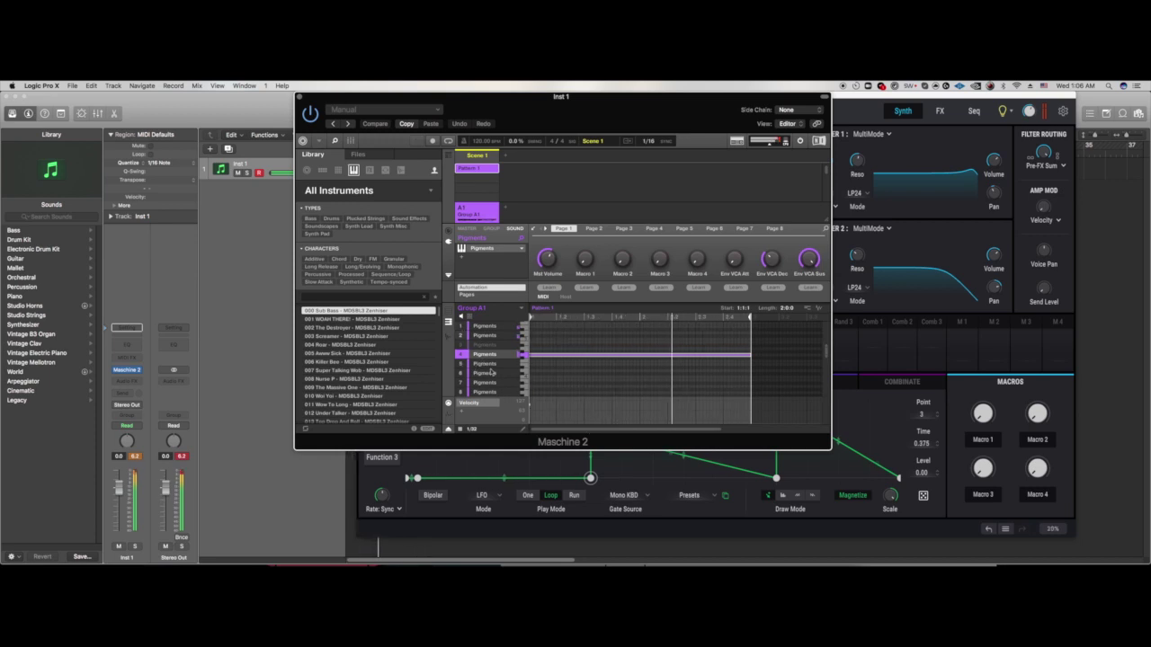
Step: Open the Pigments instance of sound 5 and lengthen the attack and release of Env VCA
click(487, 364)
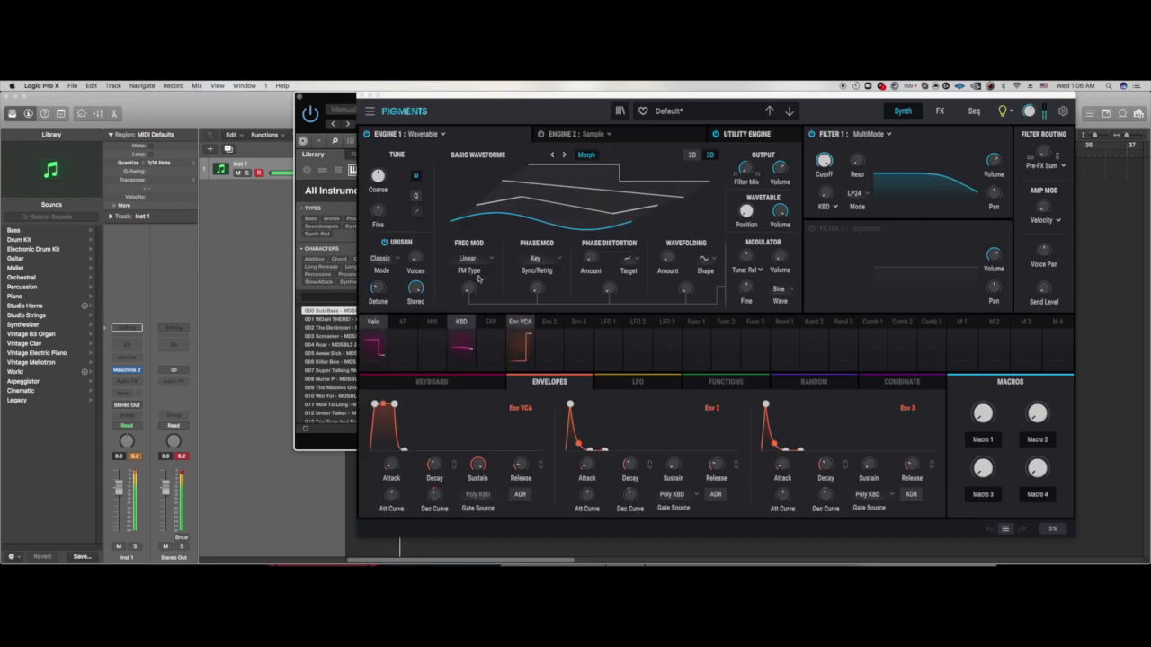
mouse_move(386, 172)
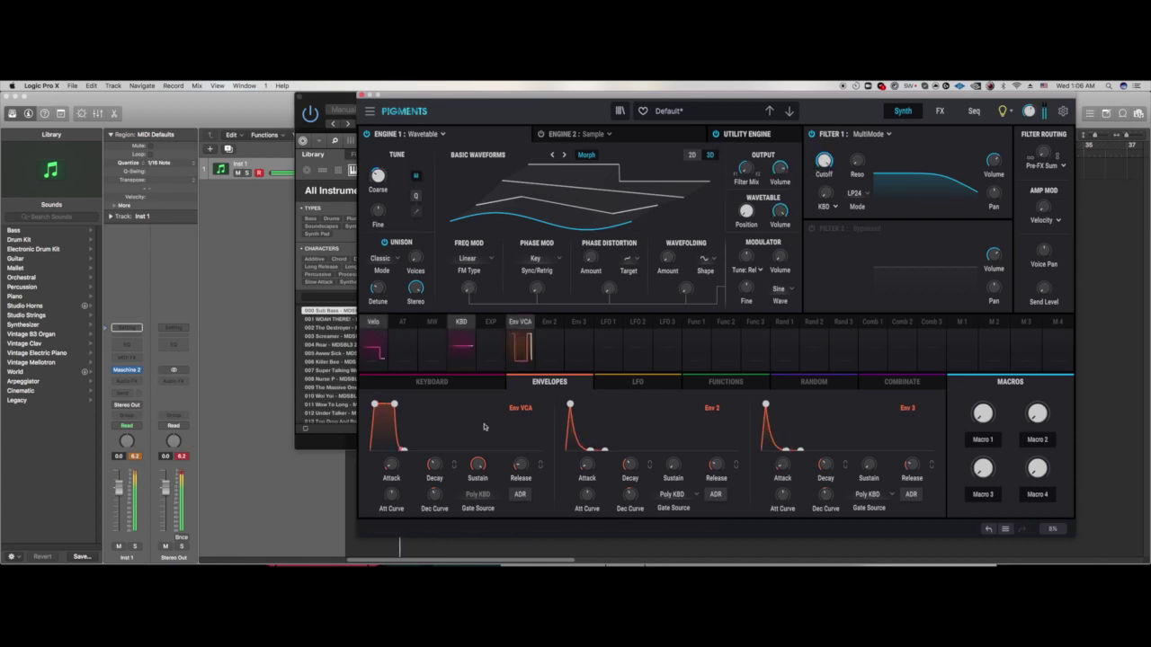
drag(523, 470, 524, 458)
drag(391, 468, 391, 470)
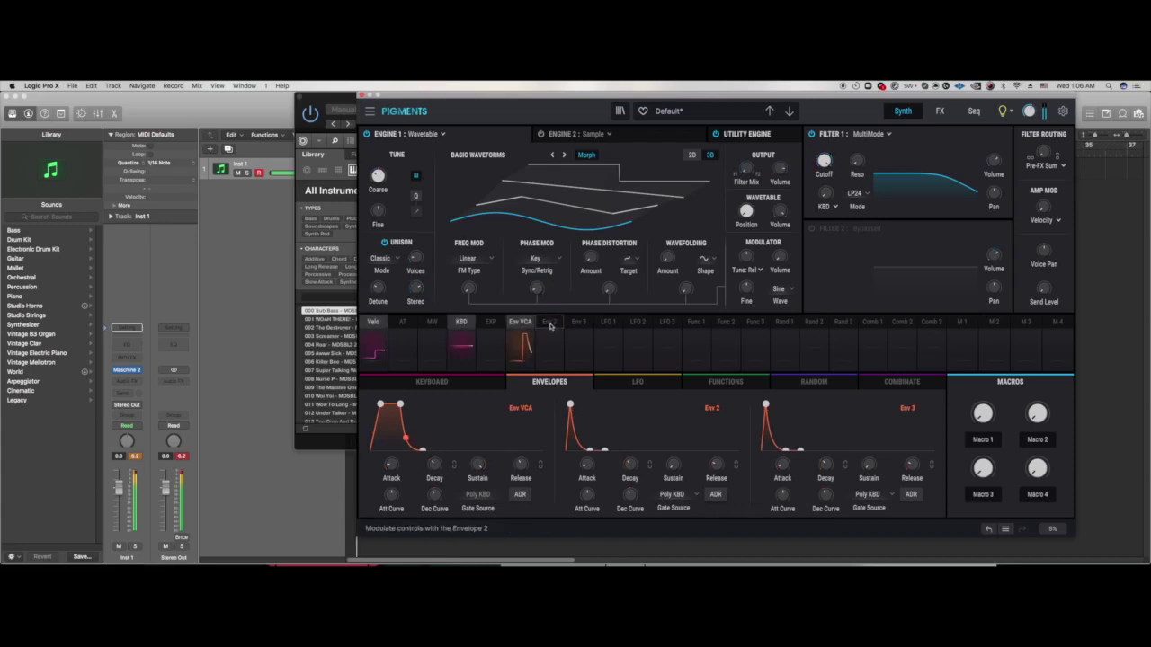
Step: Modulate Wavetable 1's PM amount by 0.29 and FM amount by about 0.28 with Env 2, and set the wavetable position to about 0.344
click(536, 289)
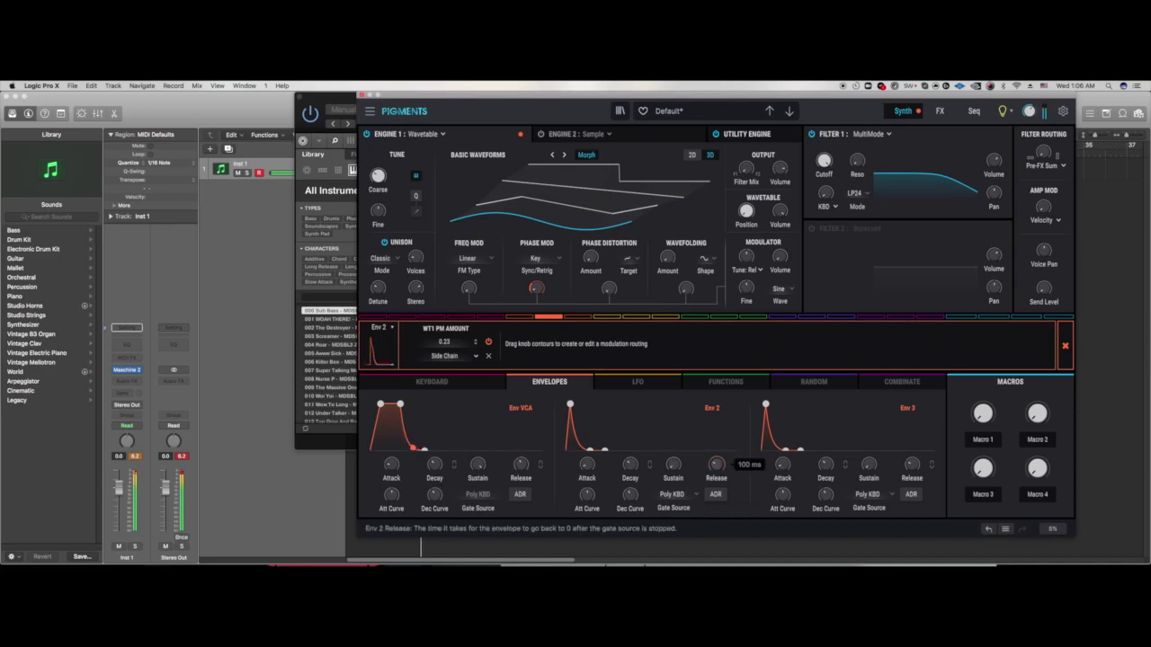
drag(468, 291, 458, 290)
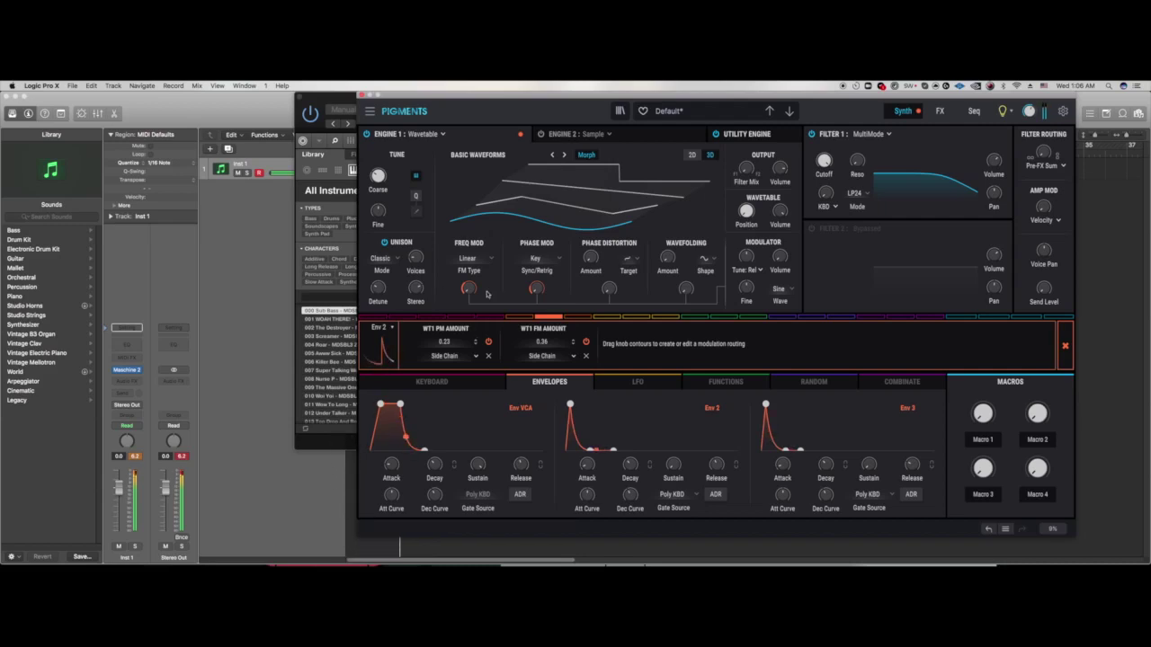
mouse_move(458, 285)
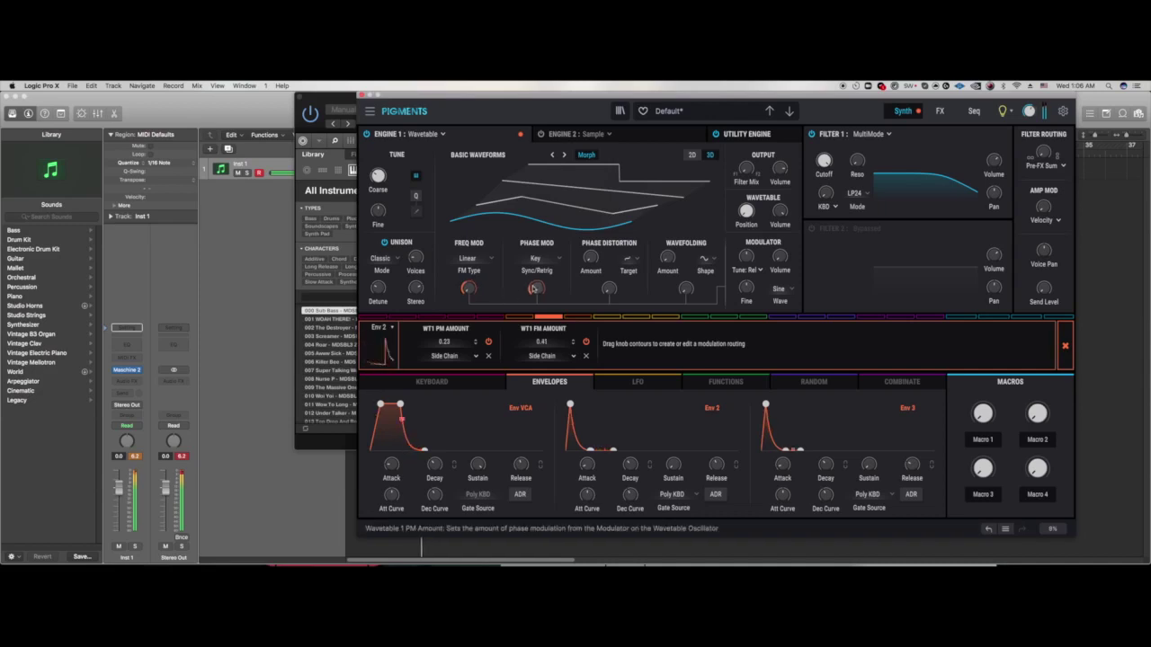
drag(463, 286, 463, 290)
drag(532, 288, 532, 281)
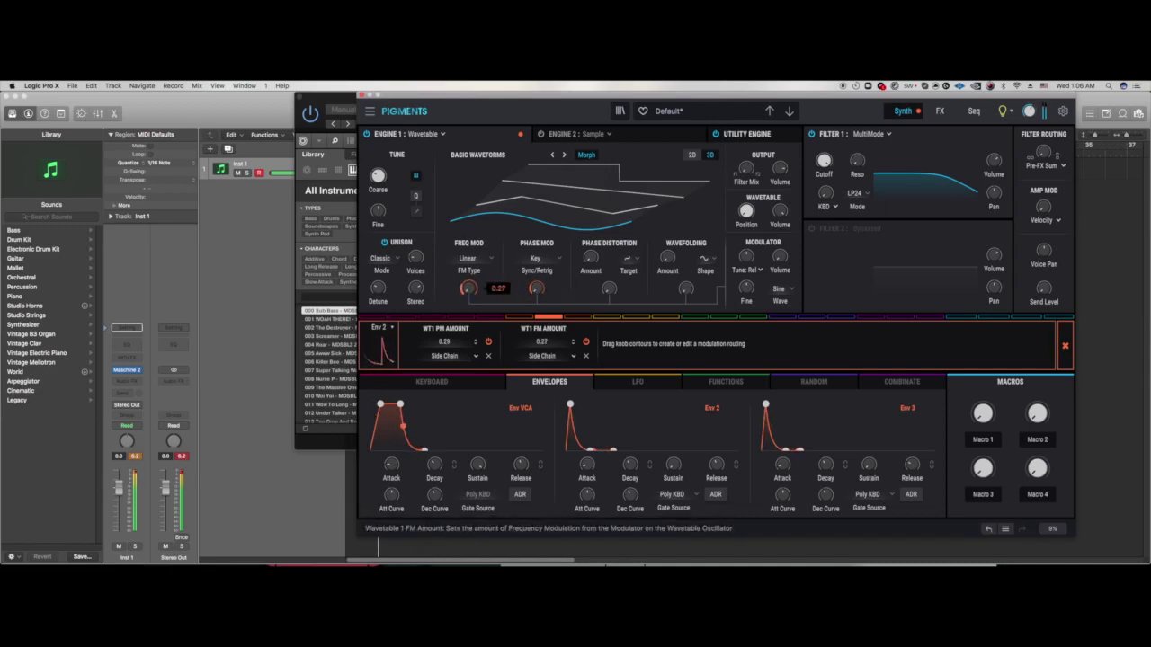
mouse_move(745, 211)
mouse_down()
mouse_move(745, 223)
mouse_move(745, 212)
mouse_up()
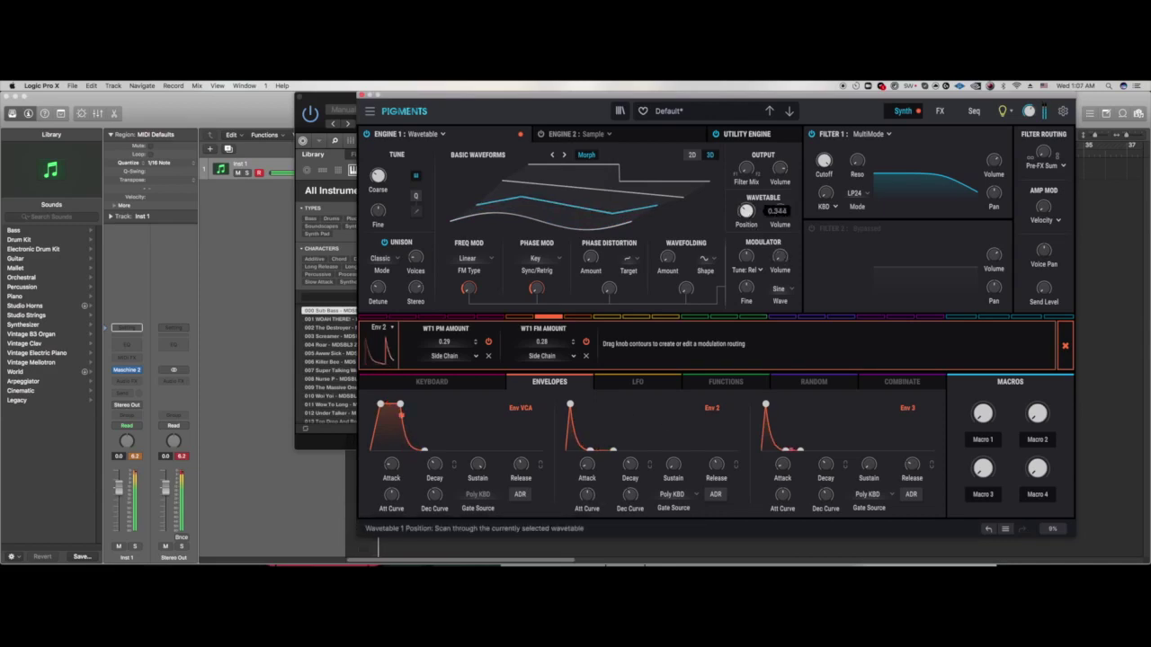
Step: Raise Wavetable 1's position slightly, modulate it by about -0.45 with Env 3, and fine-tune Env 3's decay
drag(746, 212, 745, 206)
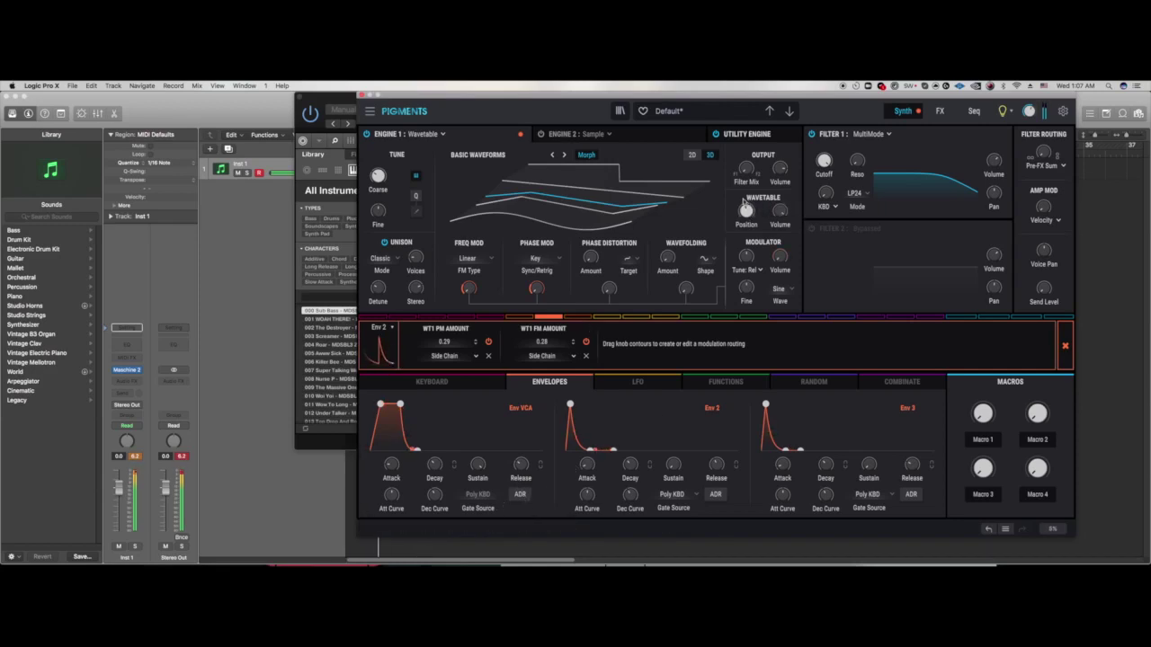
click(582, 326)
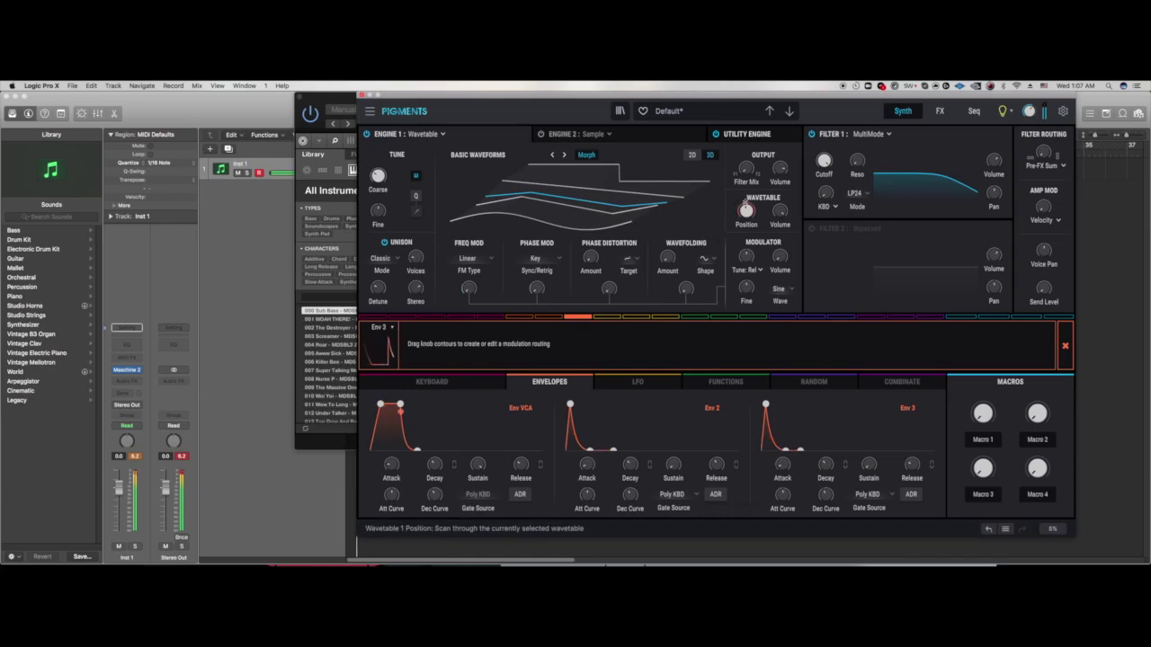
drag(746, 207, 746, 211)
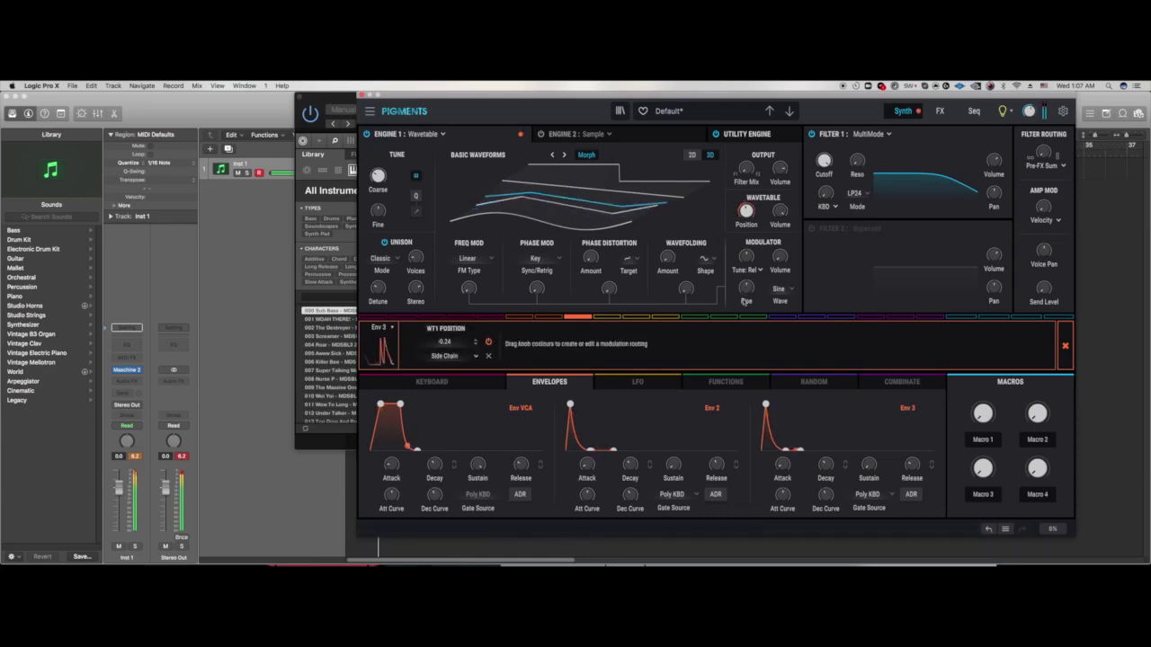
drag(746, 210, 747, 220)
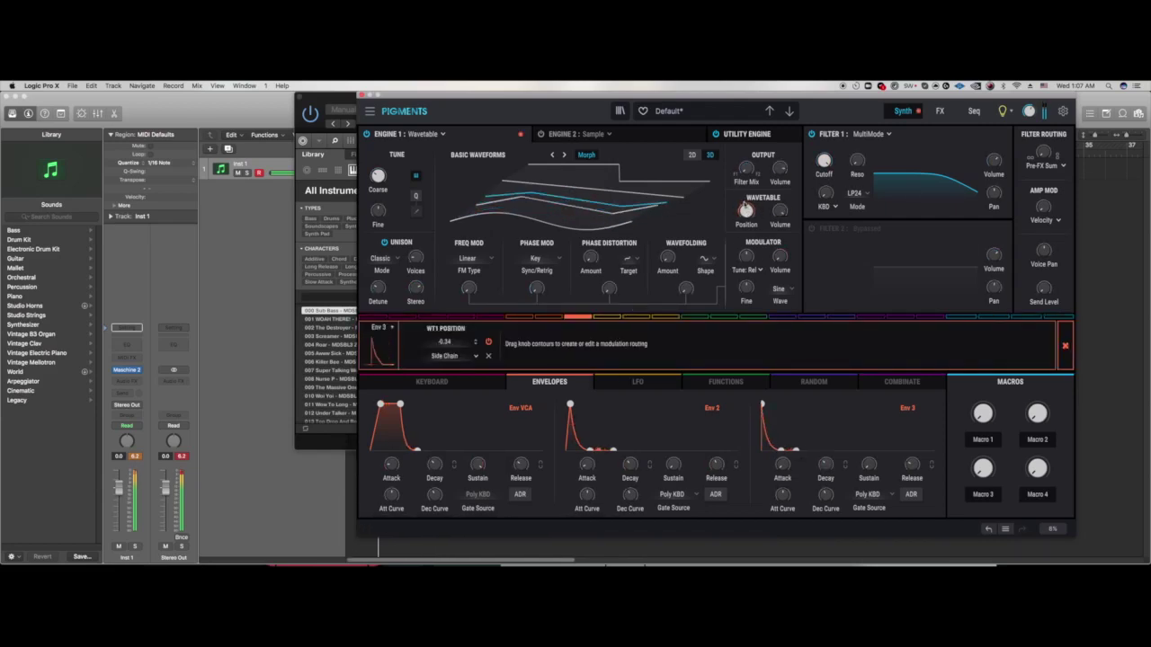
click(1064, 345)
mouse_move(753, 213)
drag(746, 212, 746, 216)
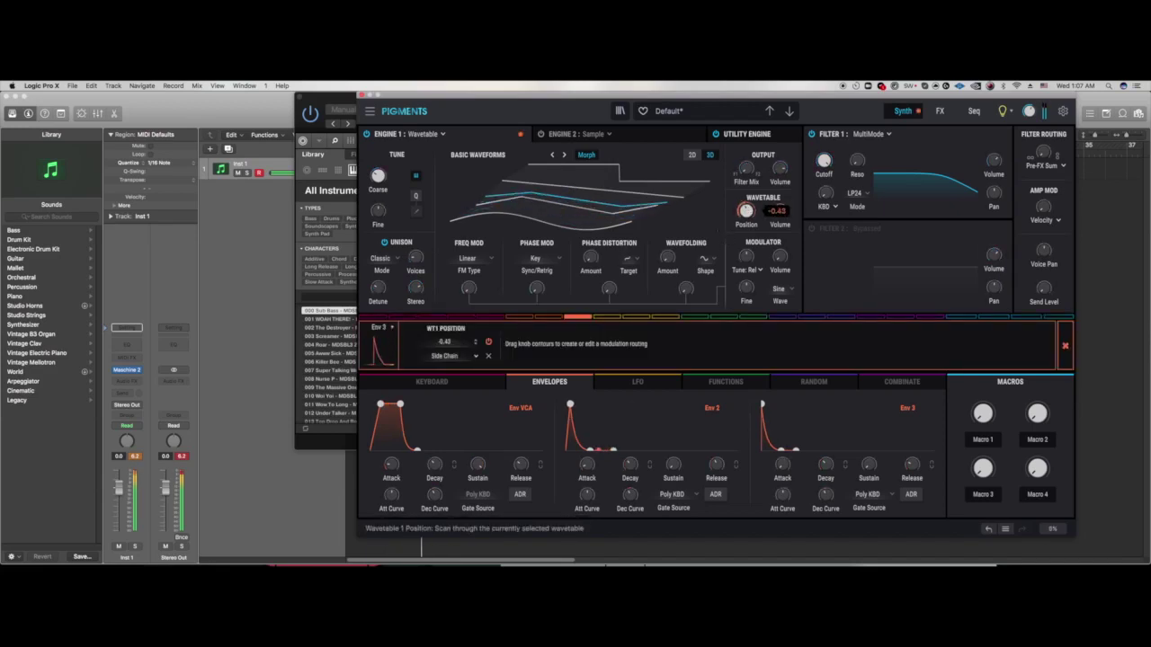
drag(824, 470, 825, 469)
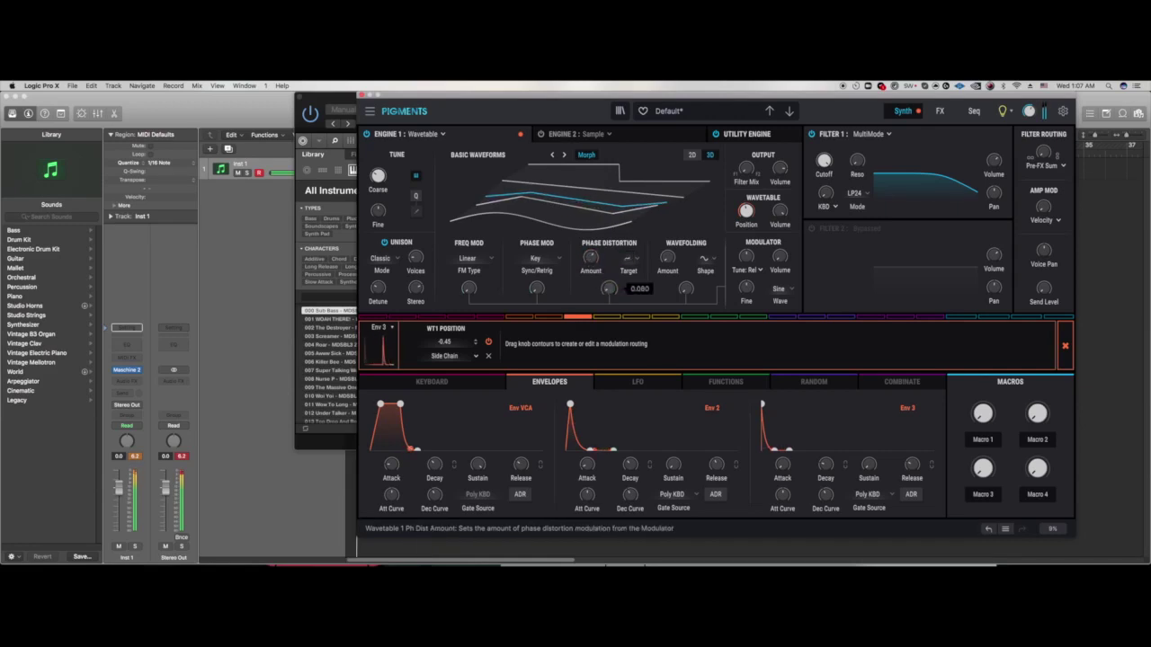
Step: Try out the phase distortion modulation amount on Wavetable 1 and choose wavefolding shape 2
drag(608, 288, 609, 266)
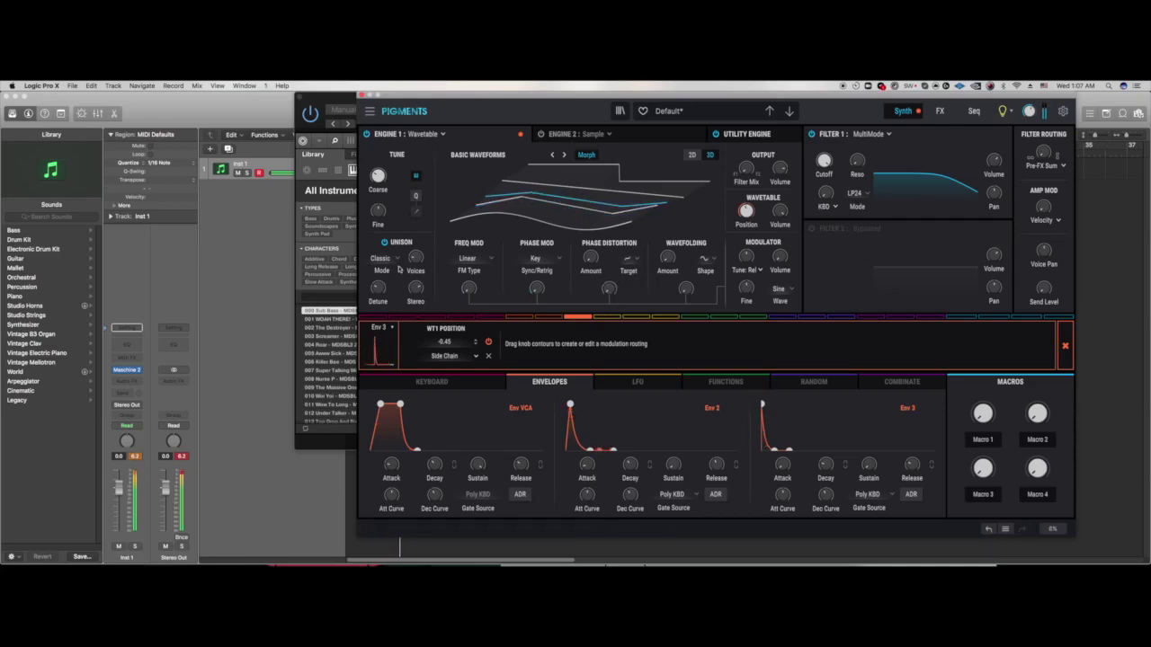
mouse_move(416, 258)
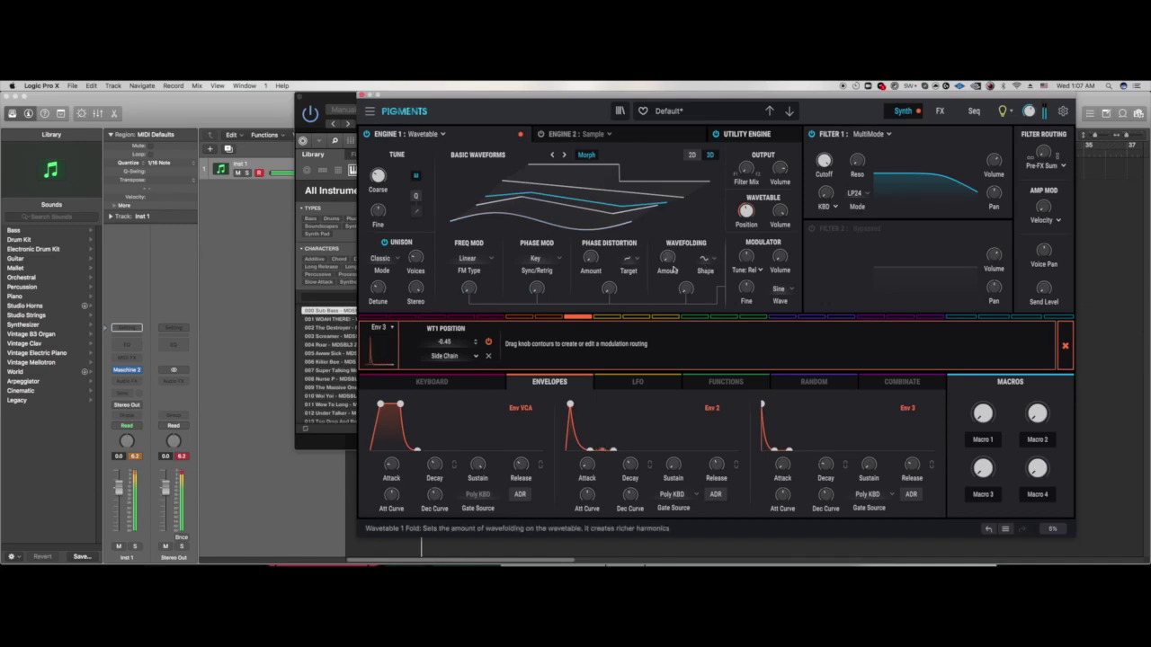
click(706, 259)
click(707, 292)
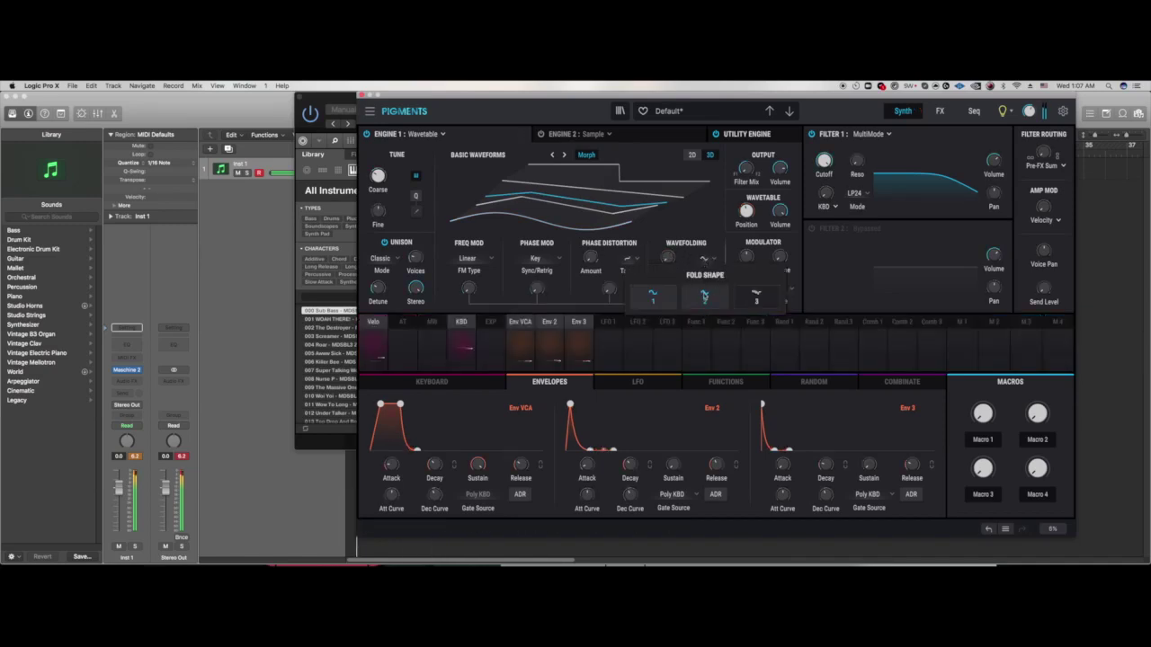
mouse_move(664, 260)
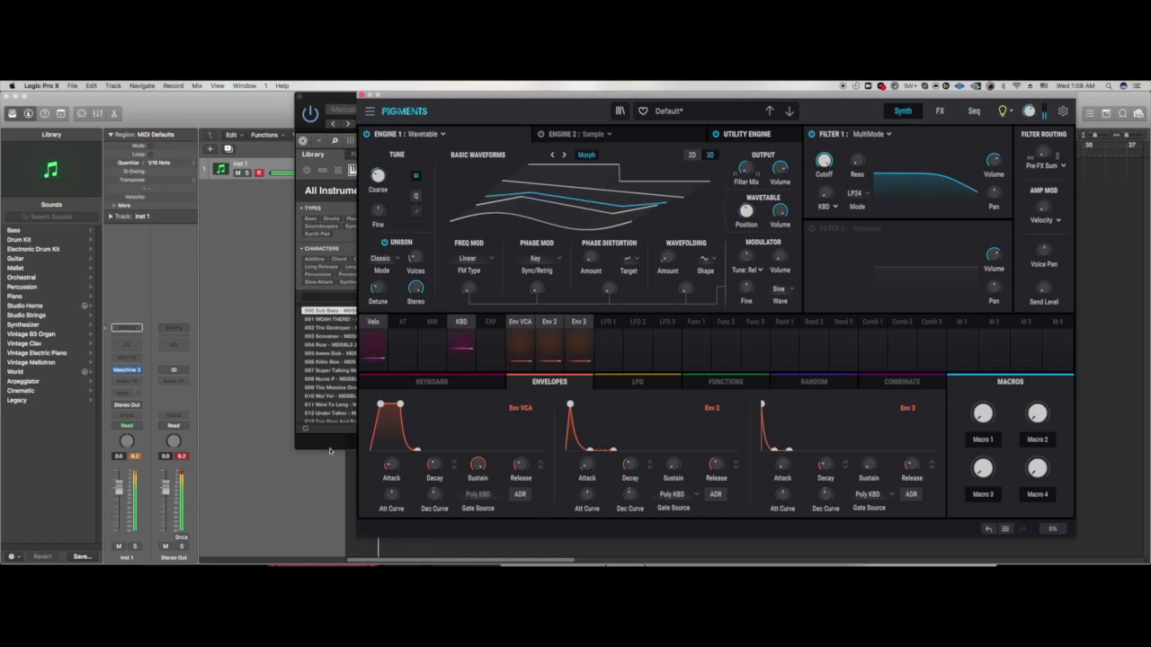
Step: Set Filter 1 to LP36, lower its cutoff and raise its resonance, and lengthen the release of Env VCA slightly
click(351, 445)
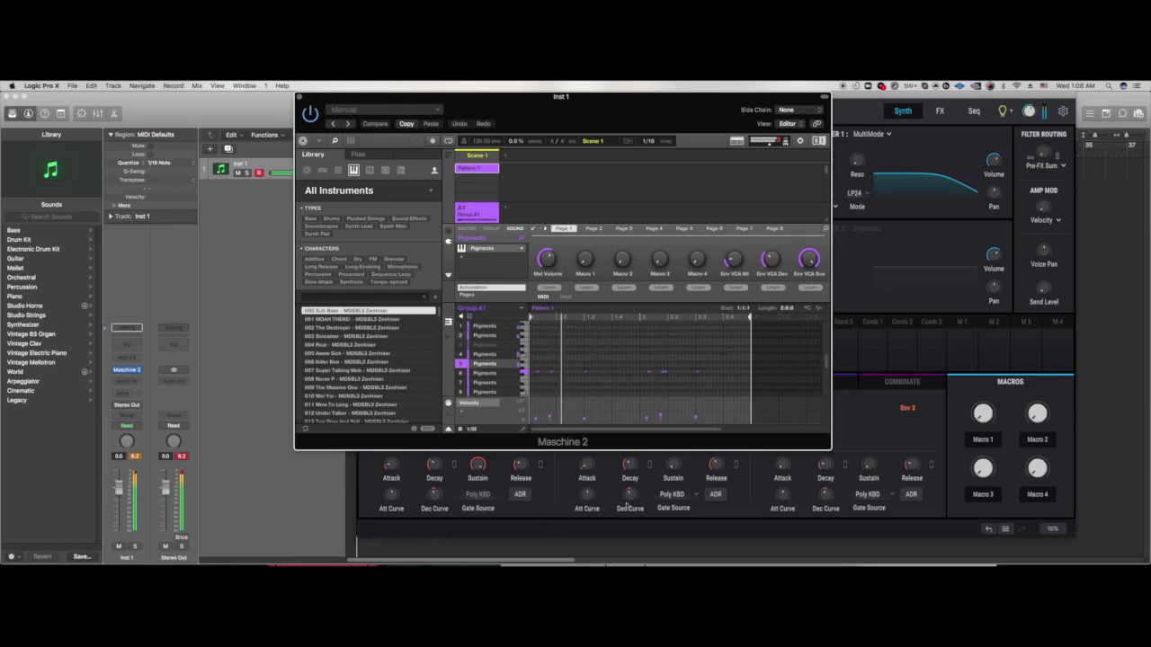
click(854, 192)
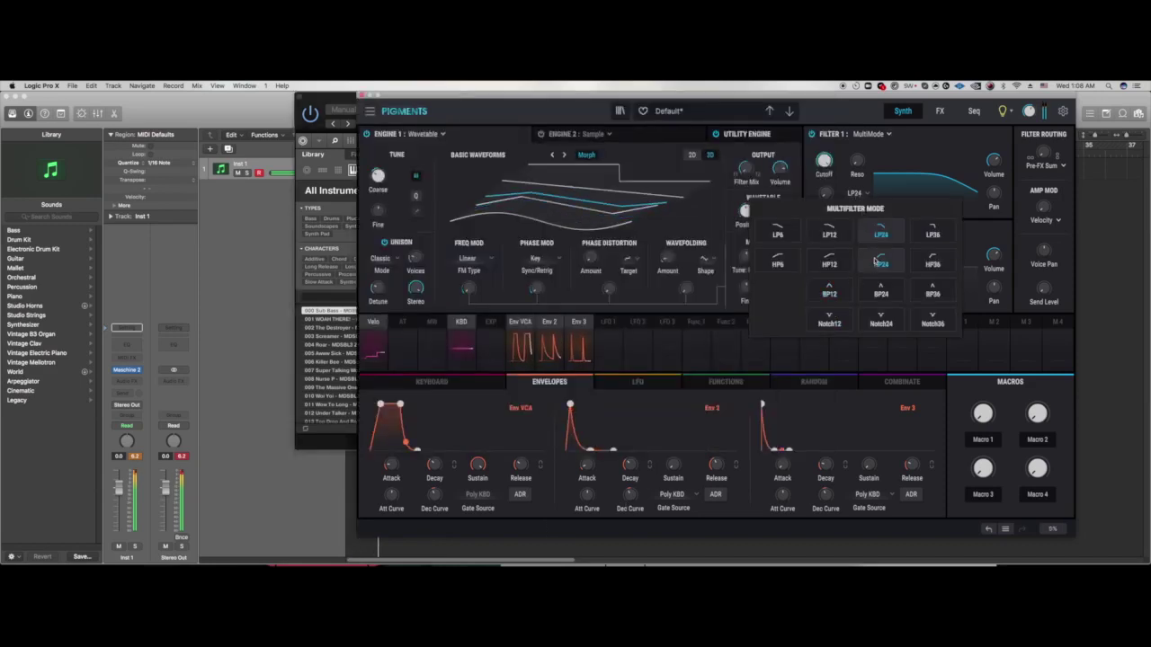
click(932, 232)
mouse_move(824, 161)
mouse_down()
mouse_move(859, 163)
mouse_move(824, 162)
mouse_up()
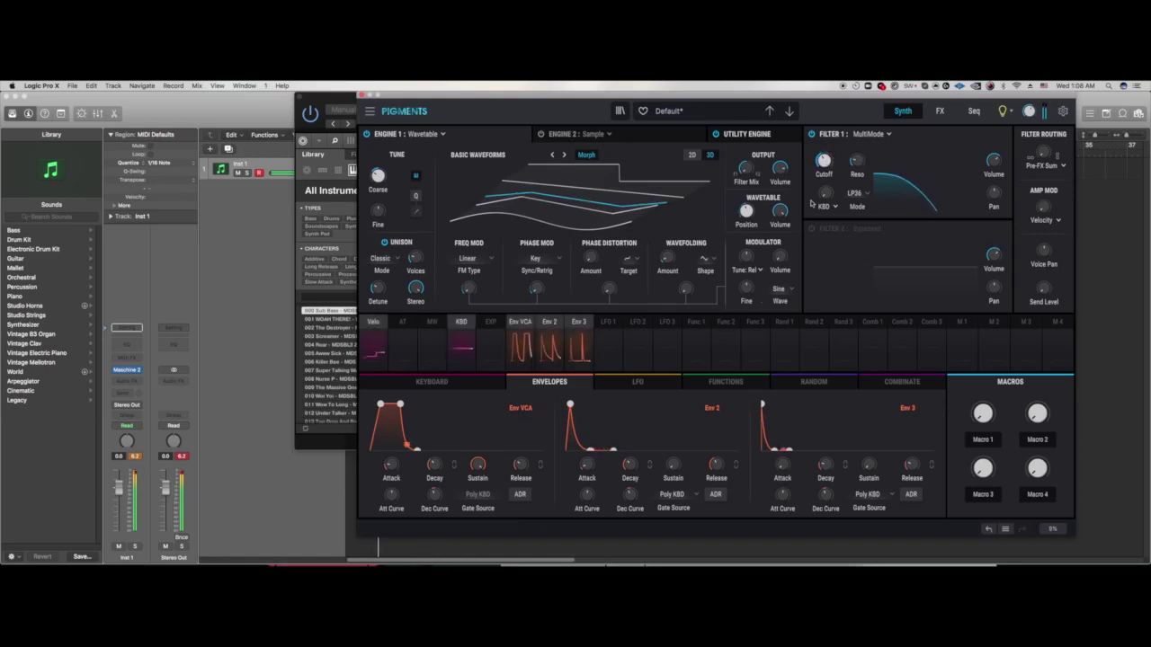
drag(858, 166, 860, 160)
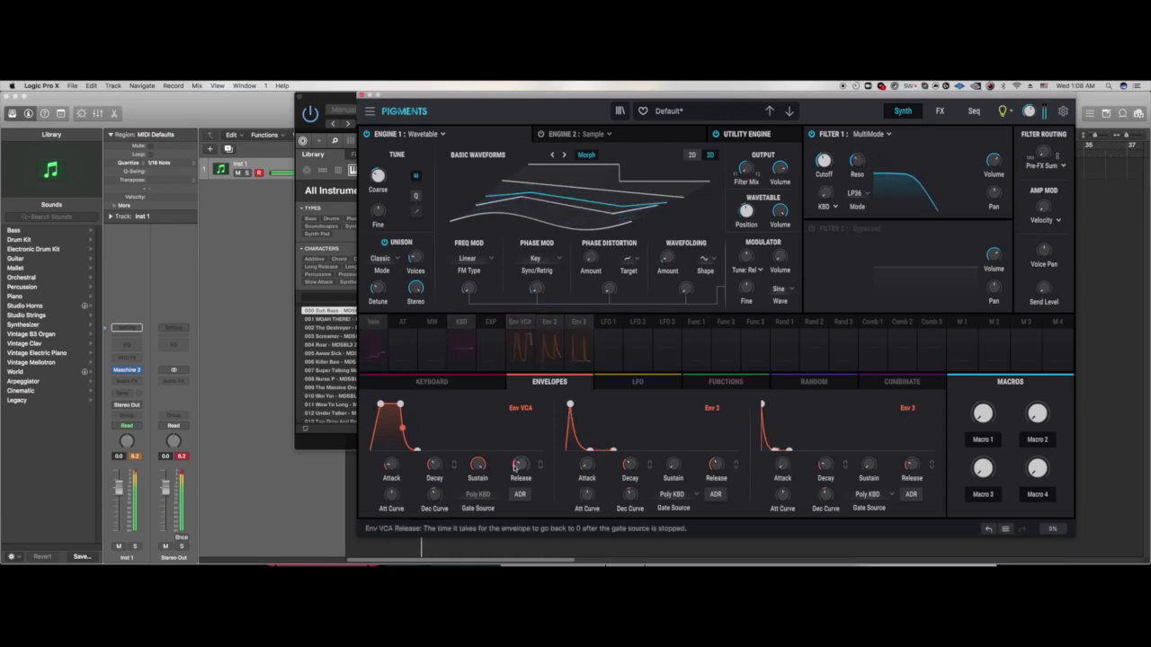
scroll(521, 463, down, 3)
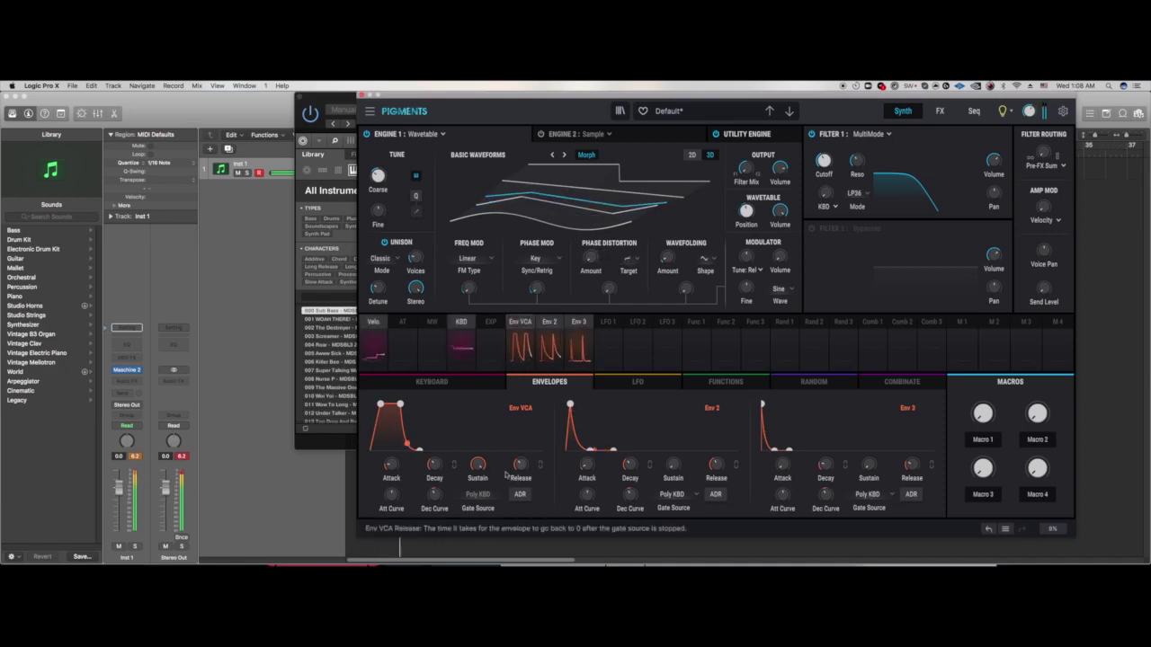
Step: Try Mono as the keyboard play mode with some glide time, and switch the play mode to Legato
click(337, 438)
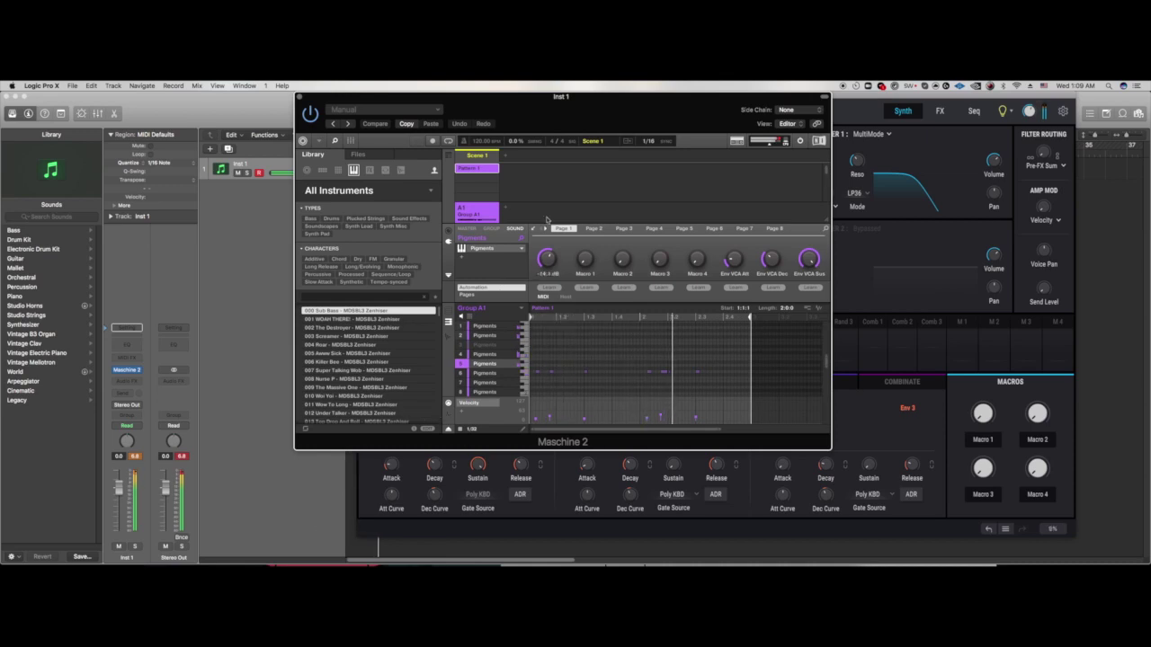
click(464, 533)
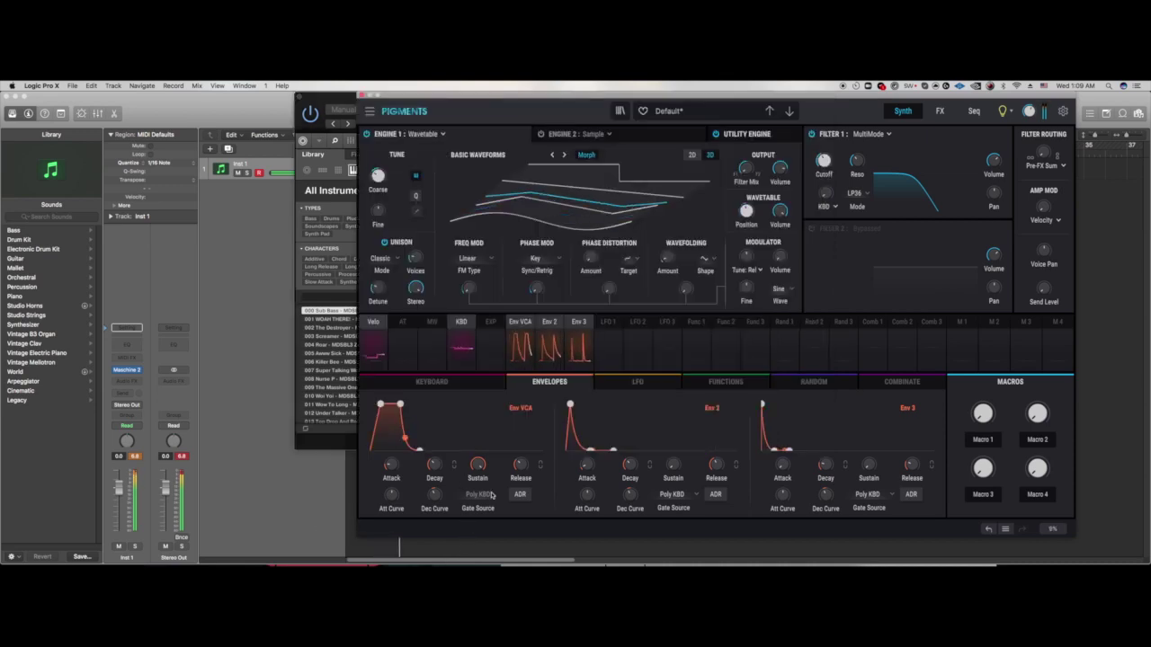
click(448, 385)
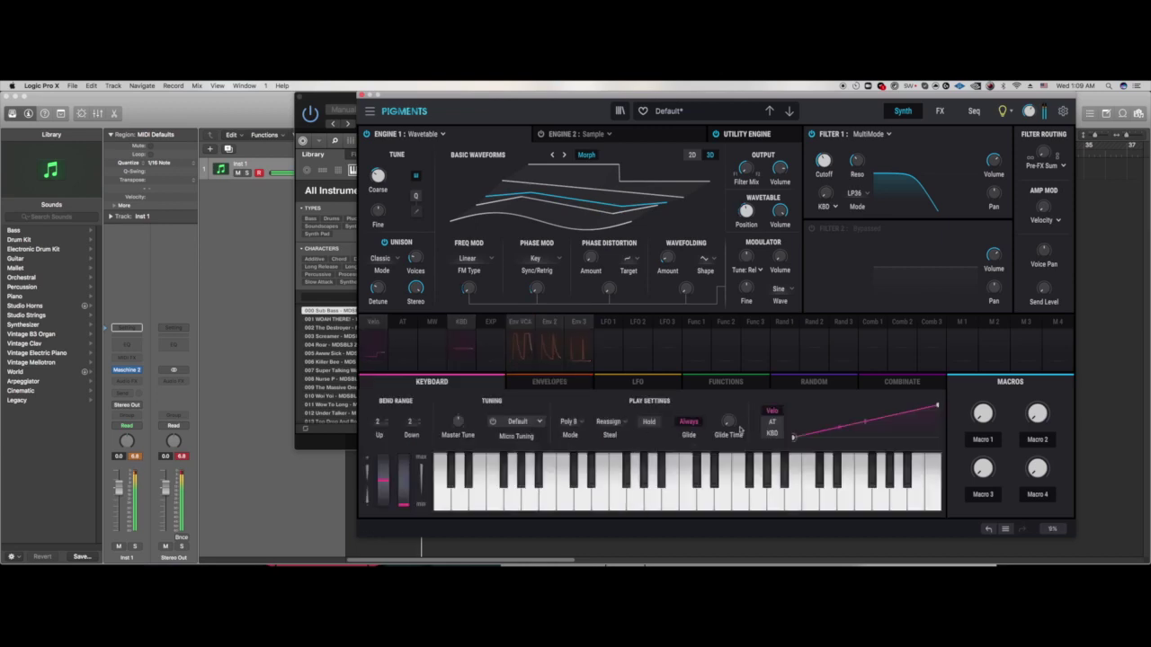
click(570, 420)
click(580, 275)
mouse_move(739, 416)
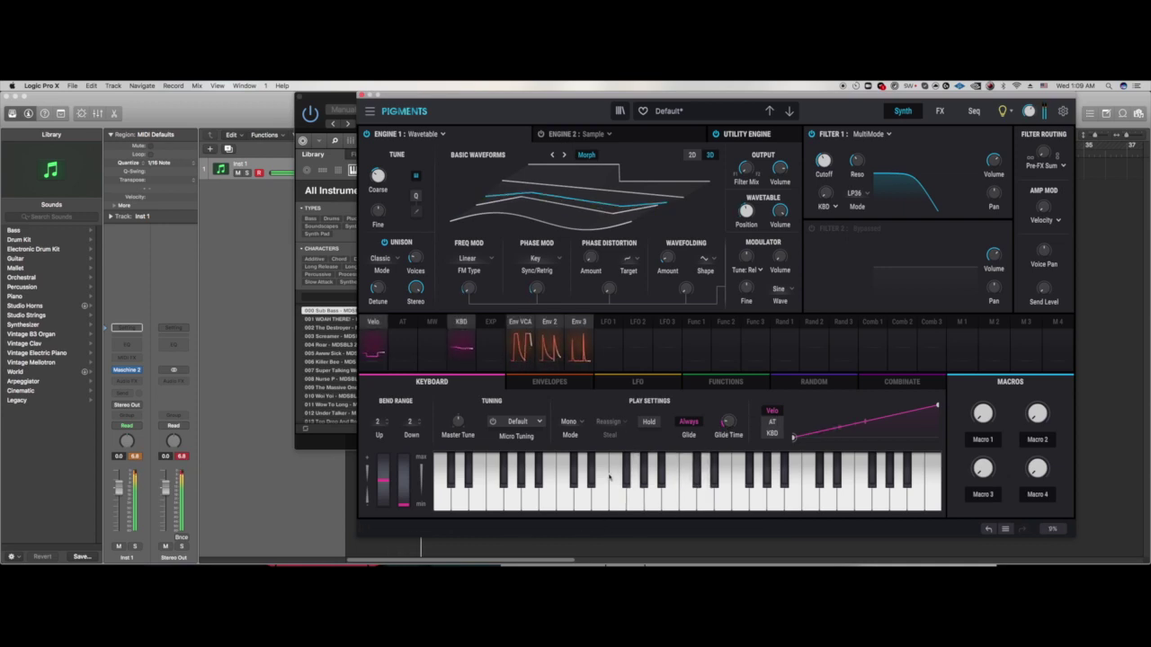
click(570, 421)
click(593, 288)
Step: Return to Maschine, select sound 3 and bring up its Pigments instance
click(332, 431)
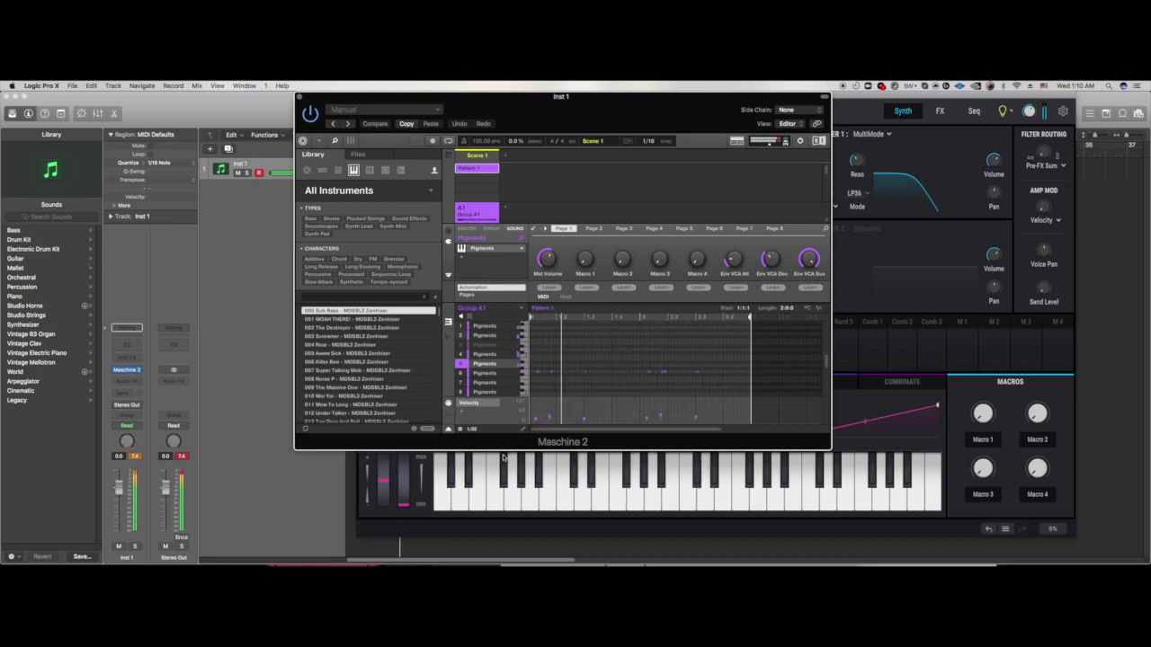
key(r)
click(739, 350)
click(456, 329)
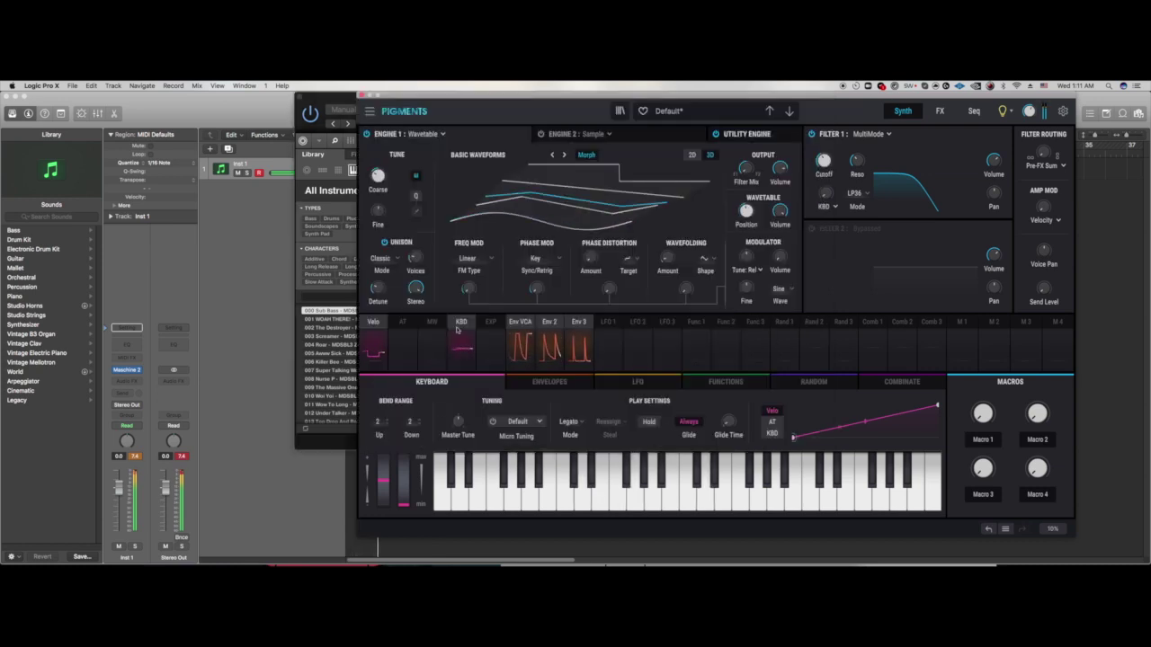
click(334, 338)
click(460, 346)
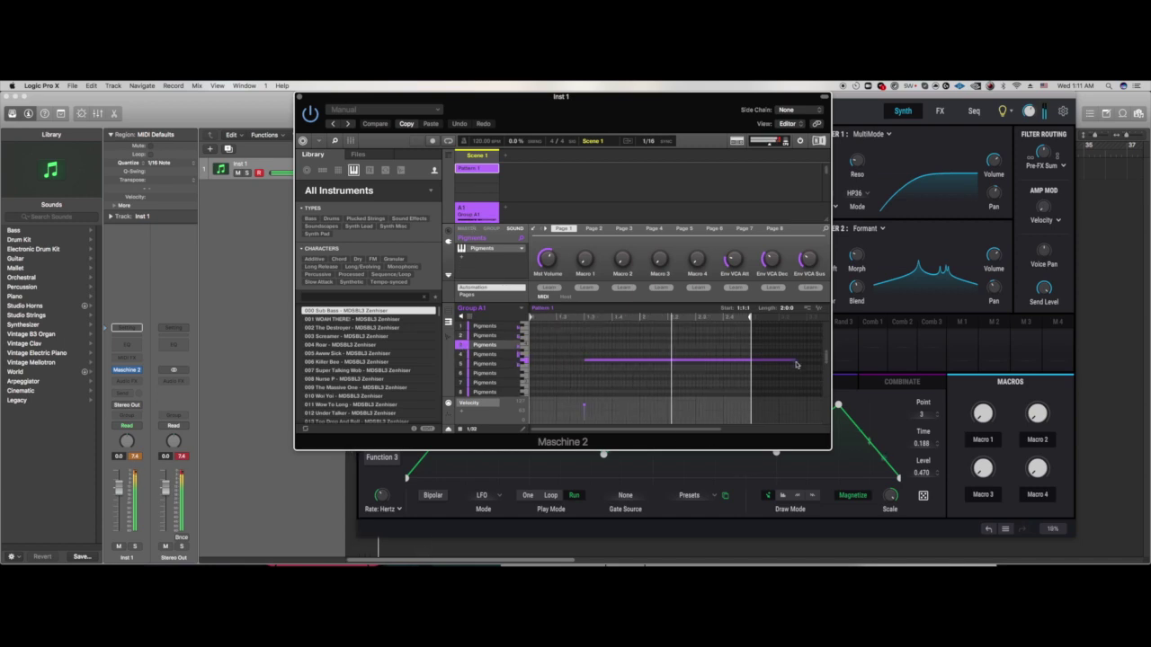
click(669, 525)
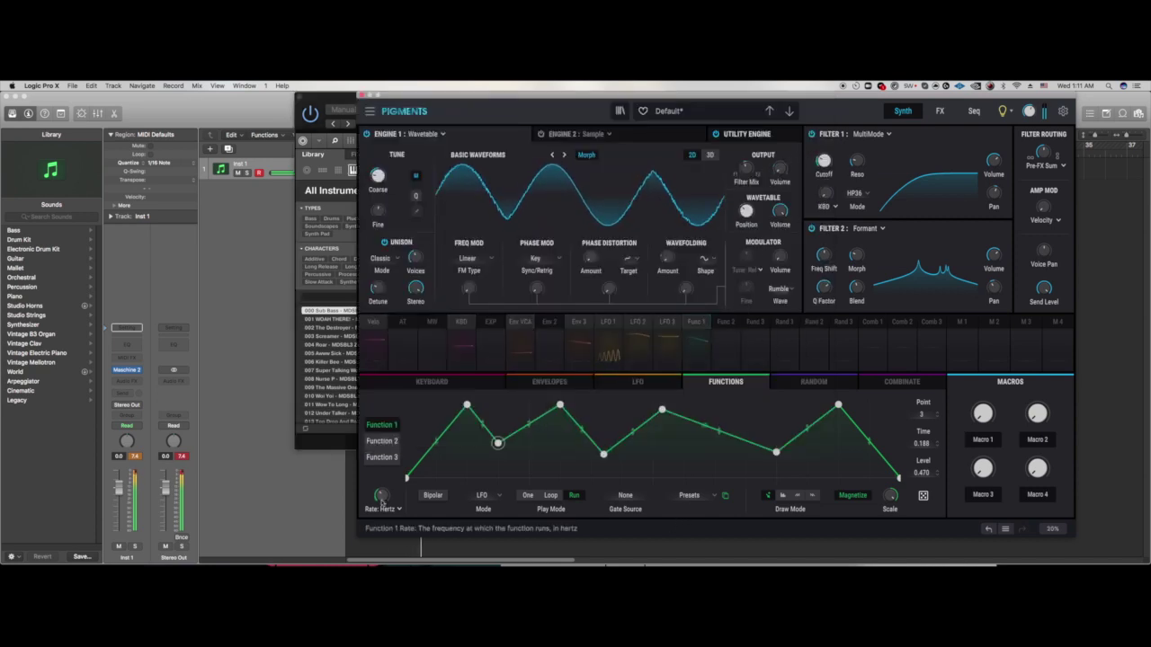
Step: Reduce Function 1's modulation of Engine 1's volume to 0.00 and check the patch's effects page
click(695, 329)
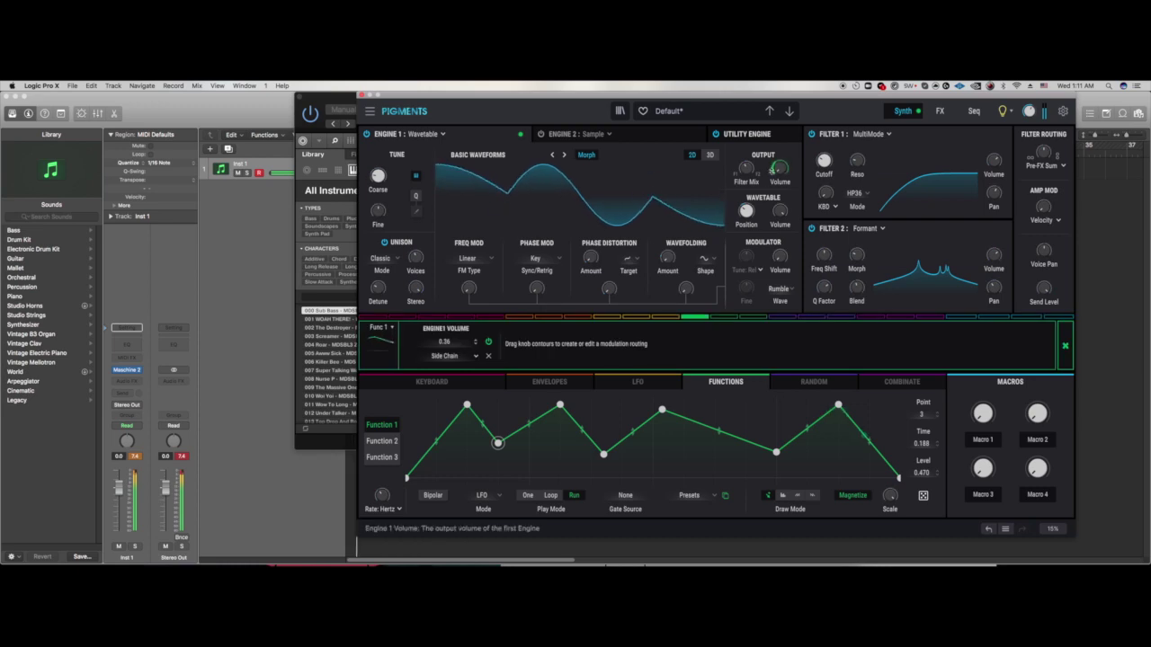
drag(771, 169, 772, 173)
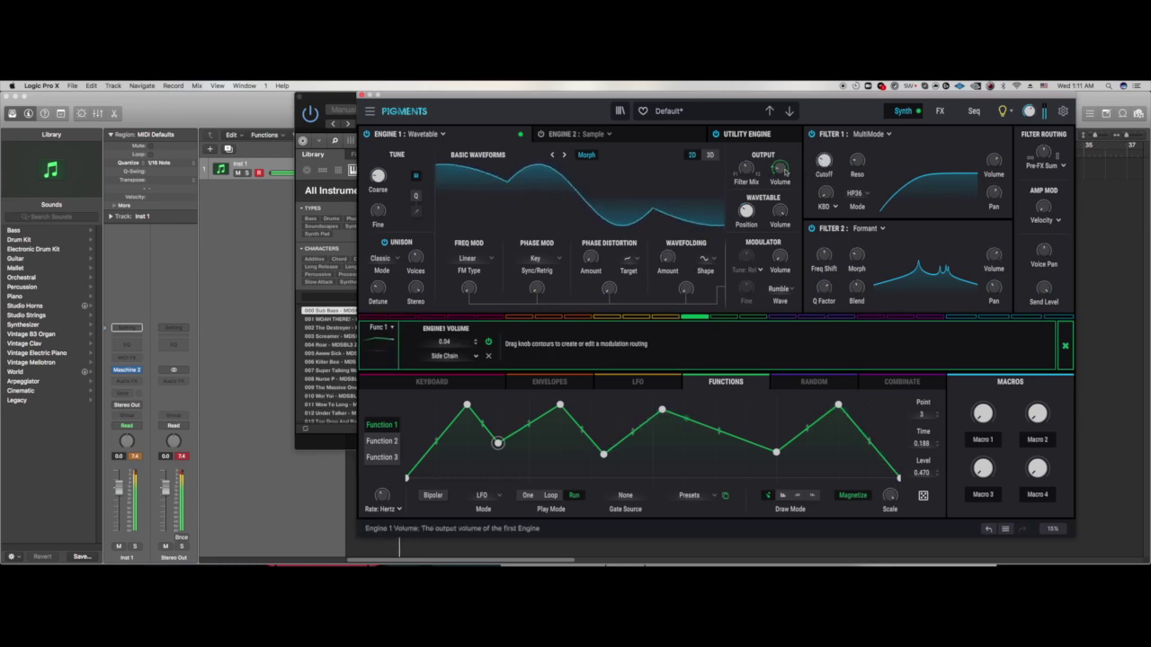
drag(780, 173, 779, 167)
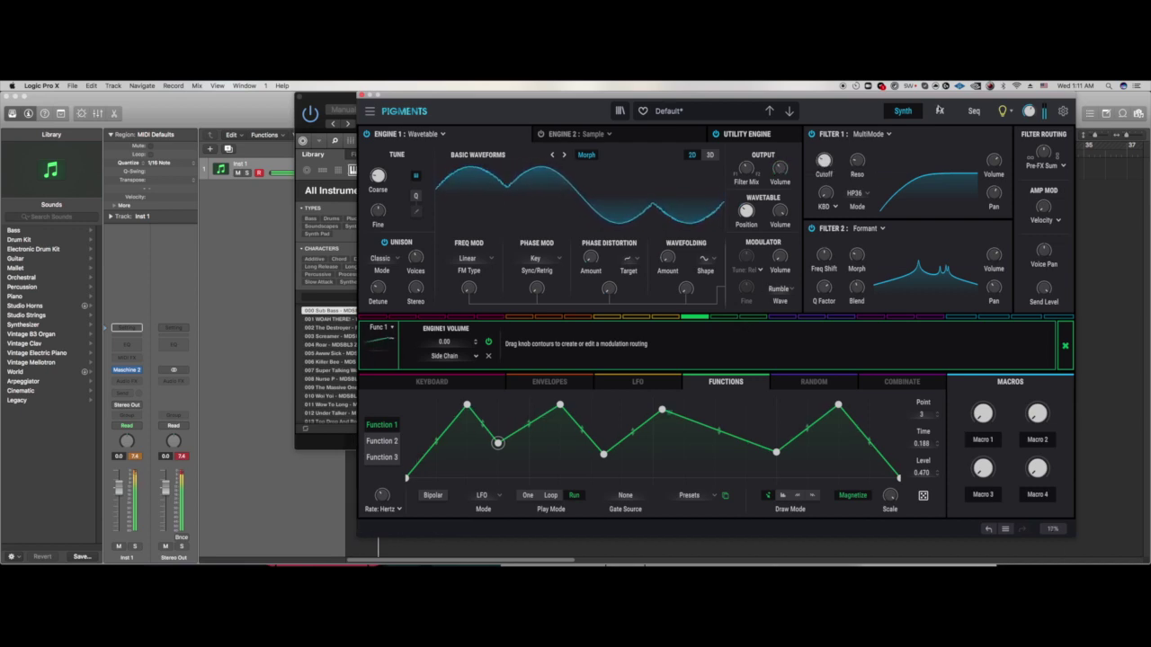
click(938, 111)
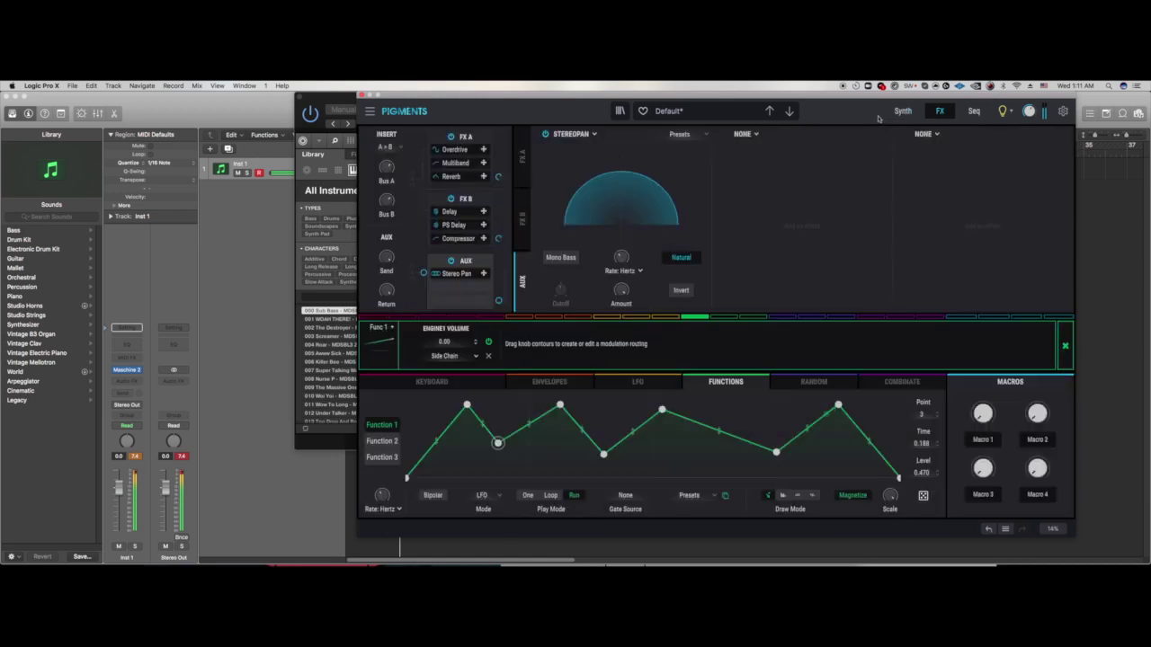
click(902, 112)
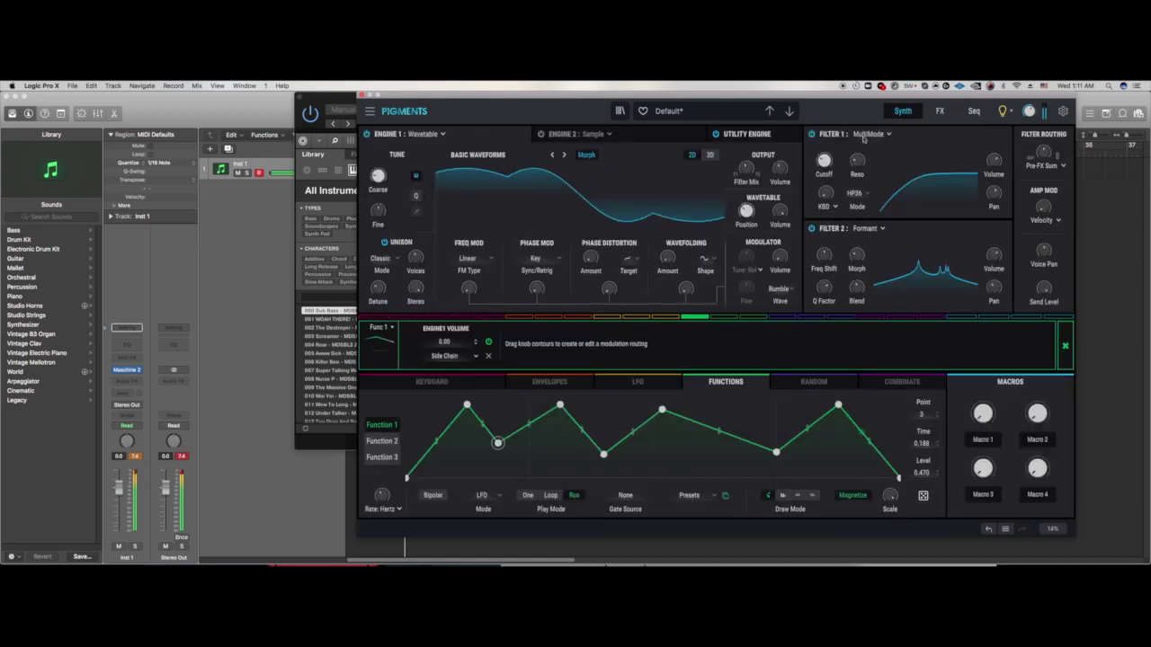
Step: Open the Pigments instance of sound 6 in place of sound 3's, raise its wavetable position slightly and lengthen the Env VCA release
click(360, 94)
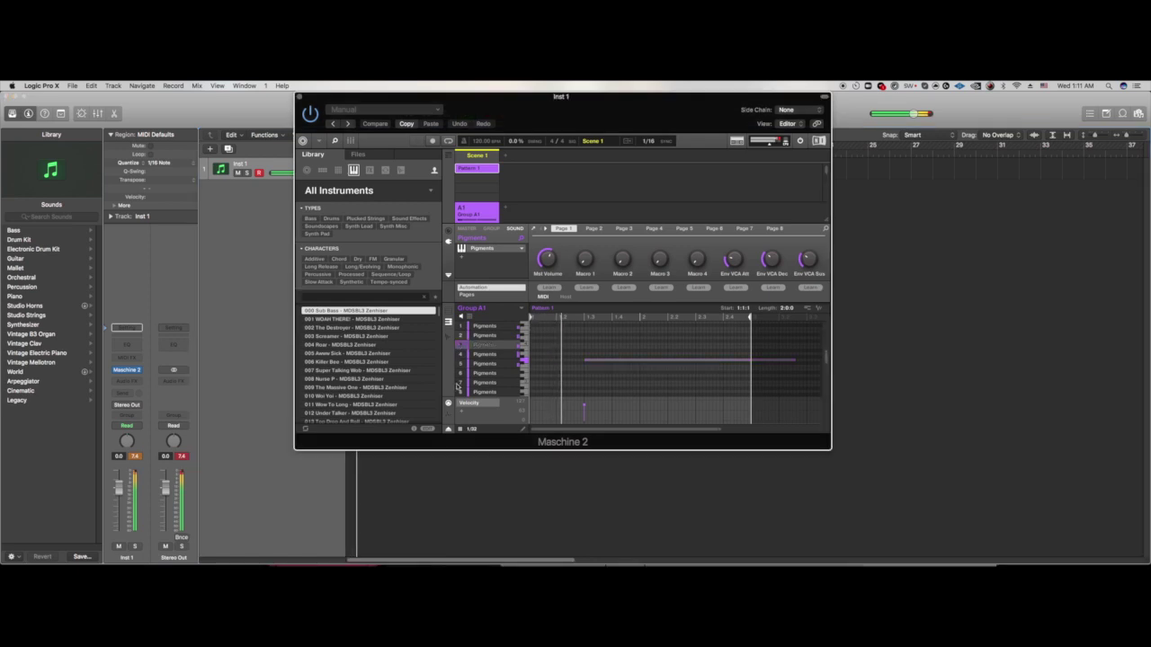
click(481, 372)
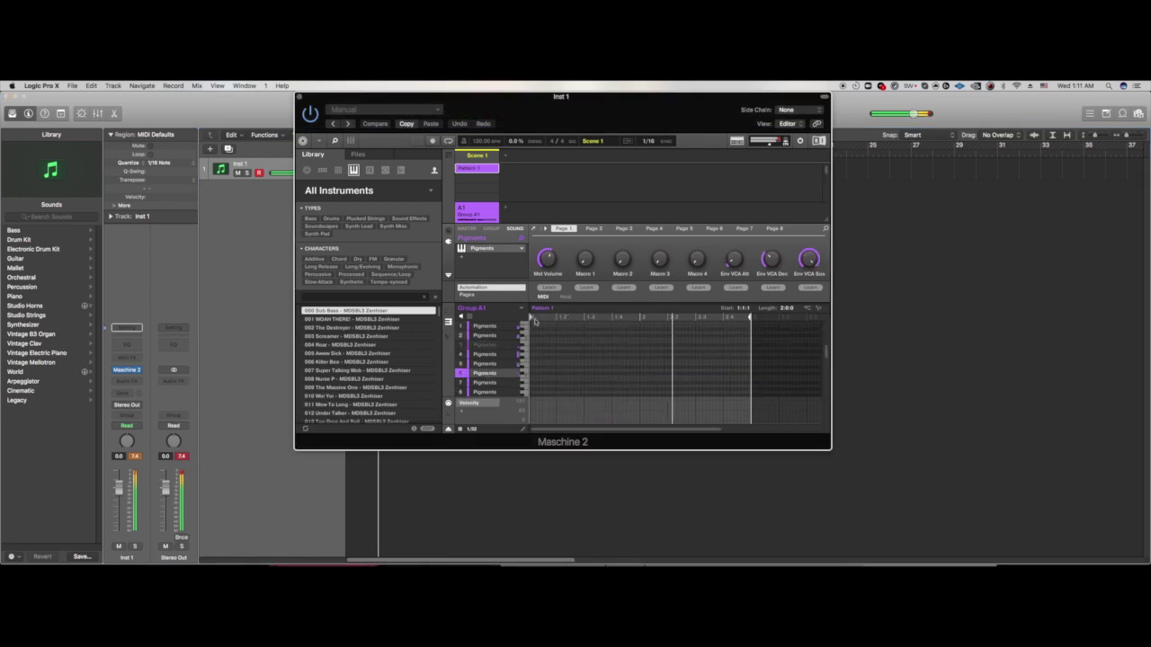
click(534, 228)
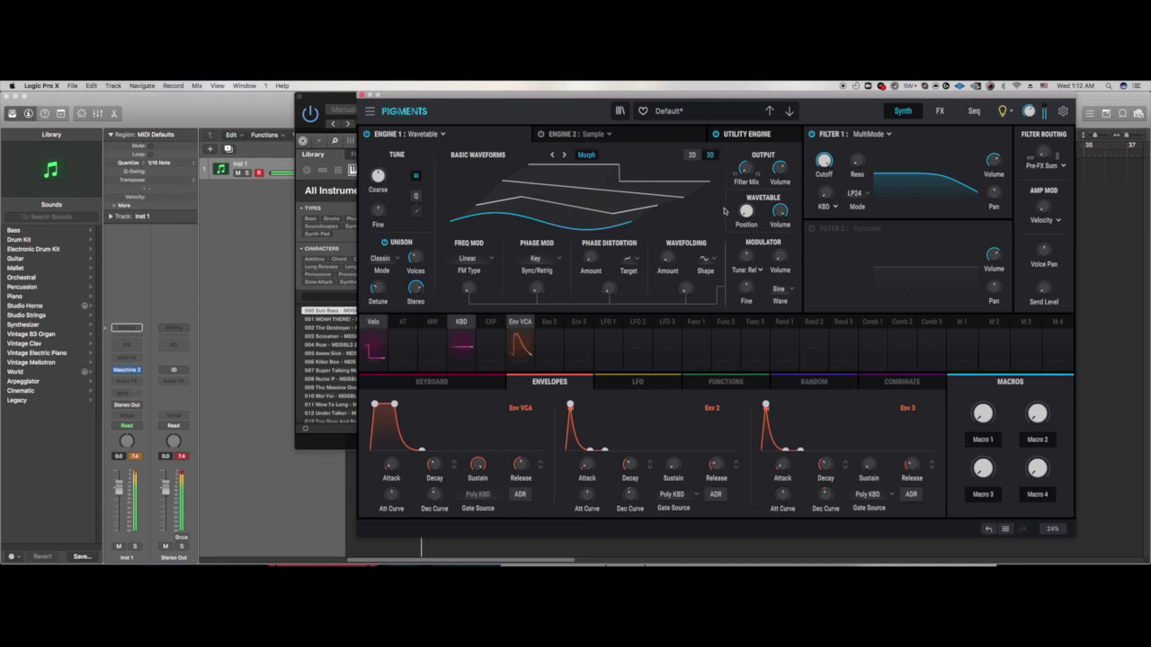
mouse_move(757, 206)
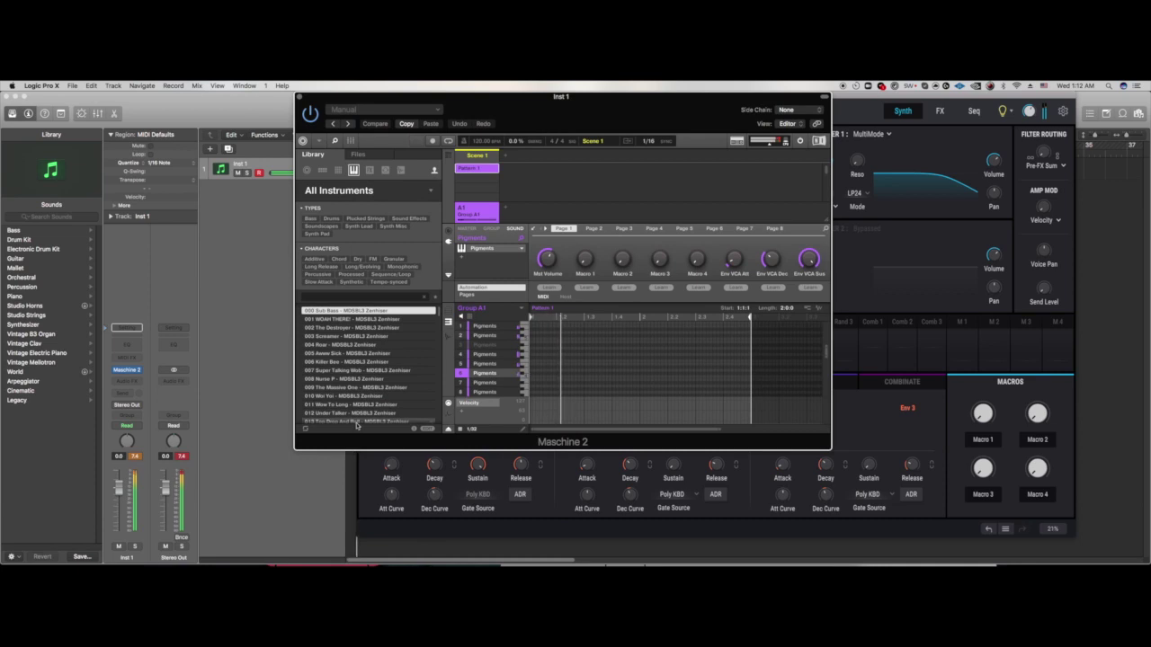
click(450, 532)
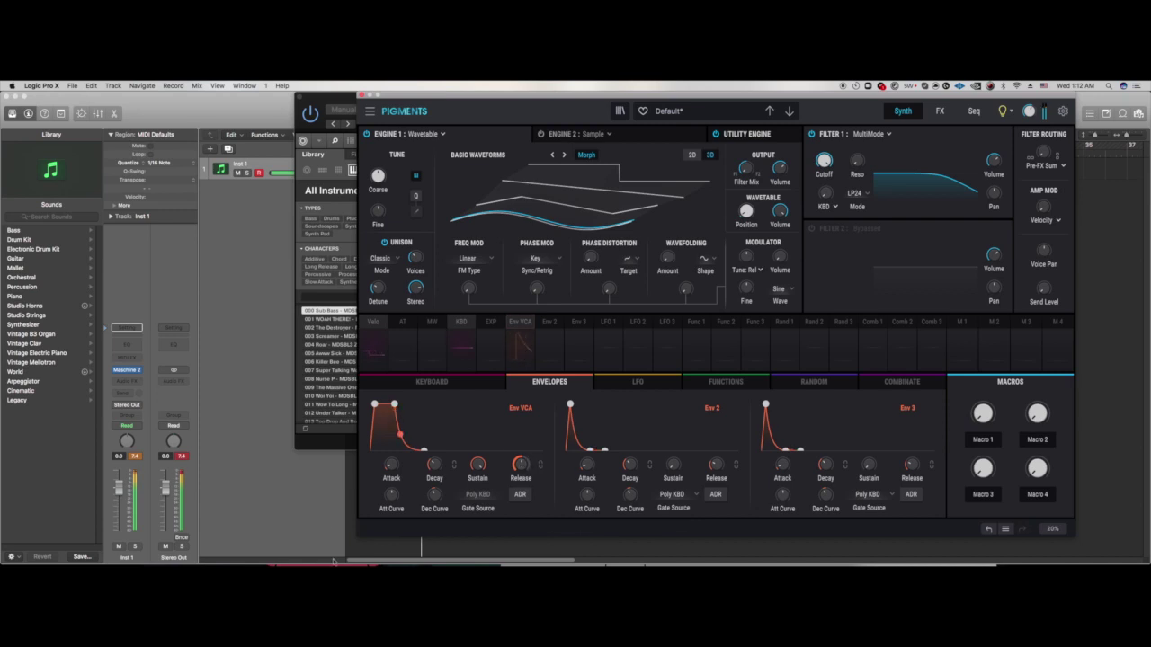
Step: Return to Maschine, set the pattern grid to 1/8 and nudge sound 6's last chord onto the grid
click(337, 441)
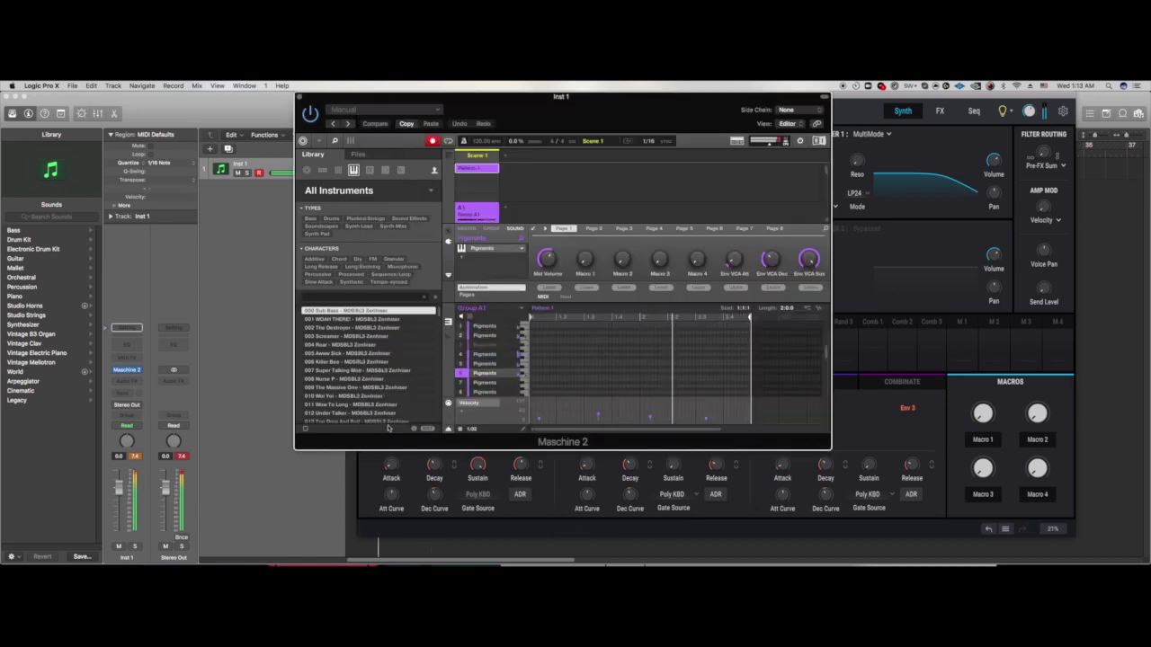
click(473, 430)
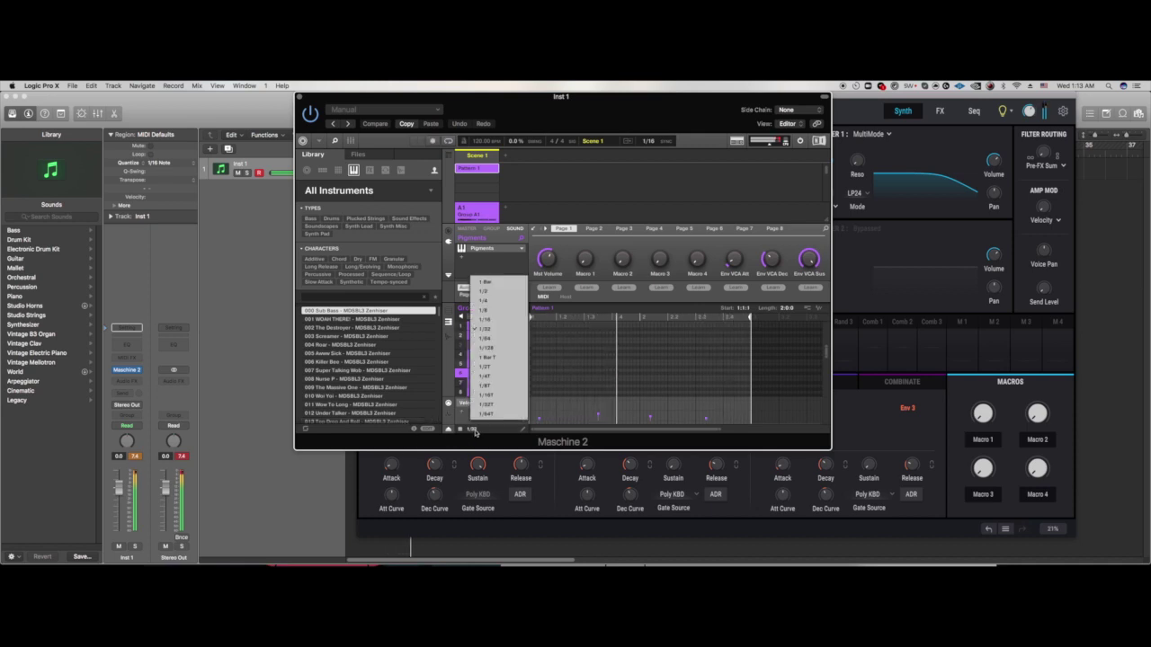
click(511, 319)
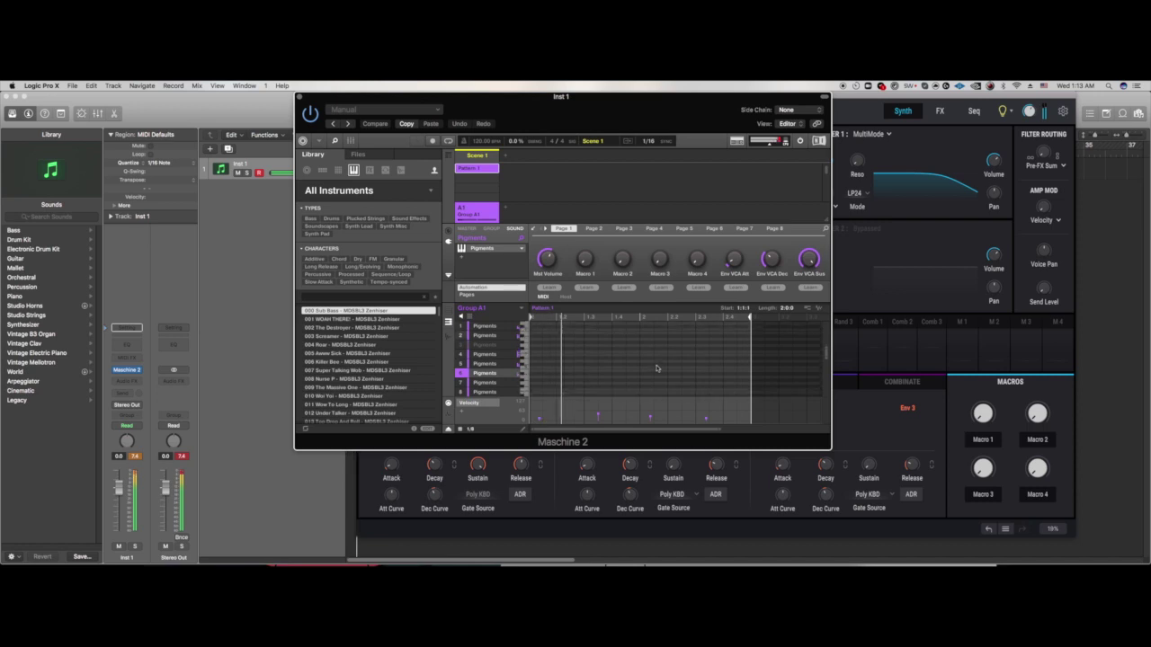
drag(721, 387, 694, 347)
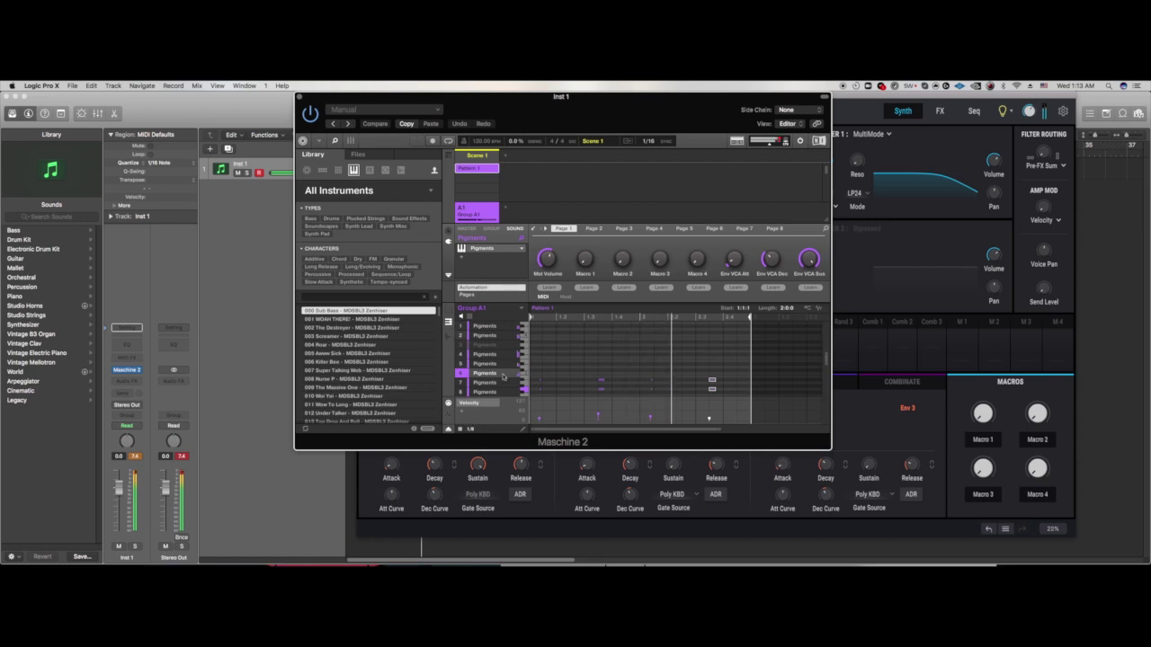
Step: Set the pattern grid to 1/16 and align sound 6's chord near beat 2 to it
click(472, 430)
click(508, 320)
scroll(533, 347, down, 3)
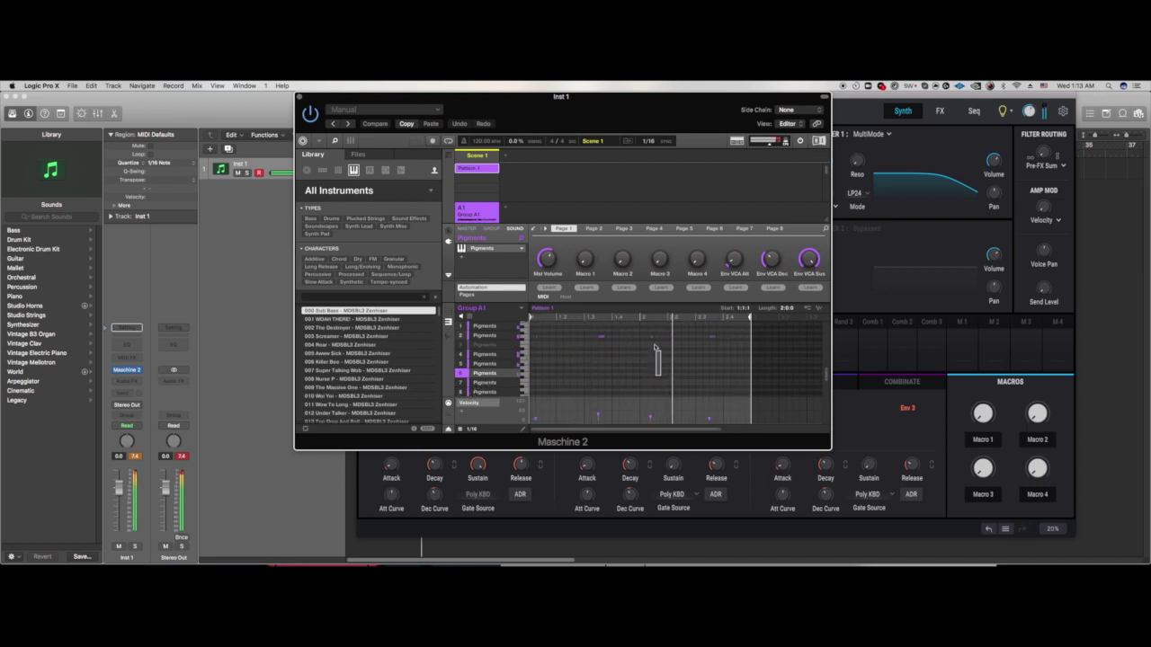
scroll(660, 378, up, 3)
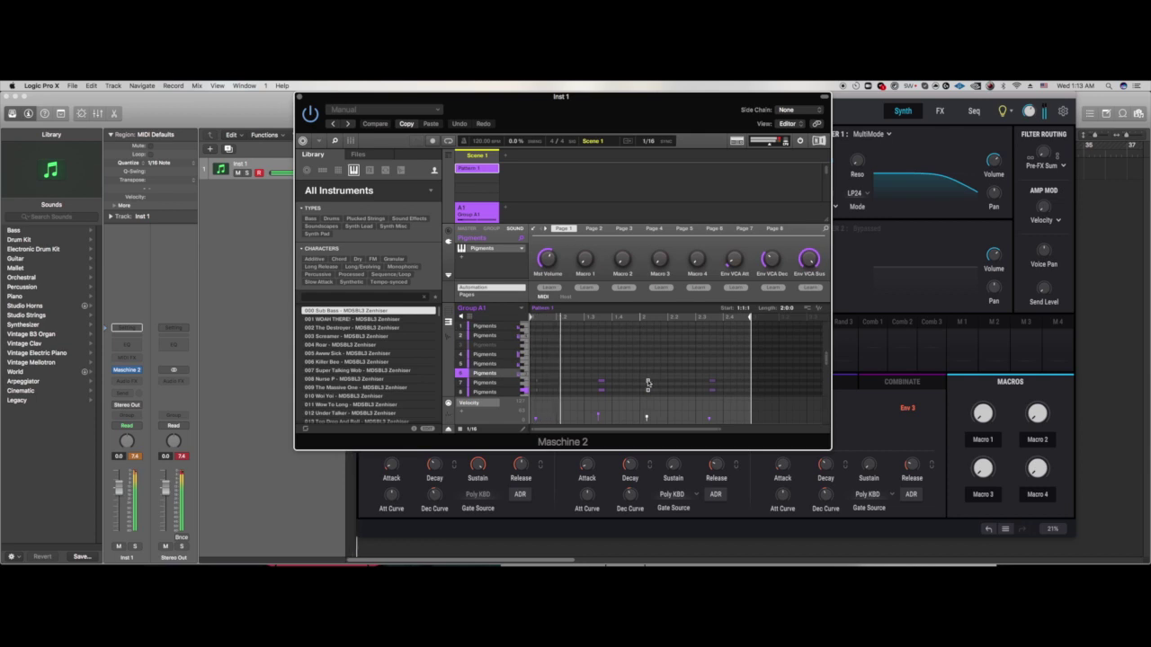
Step: Record an extra note for sound 6 in the second bar of the pattern
scroll(545, 372, down, 3)
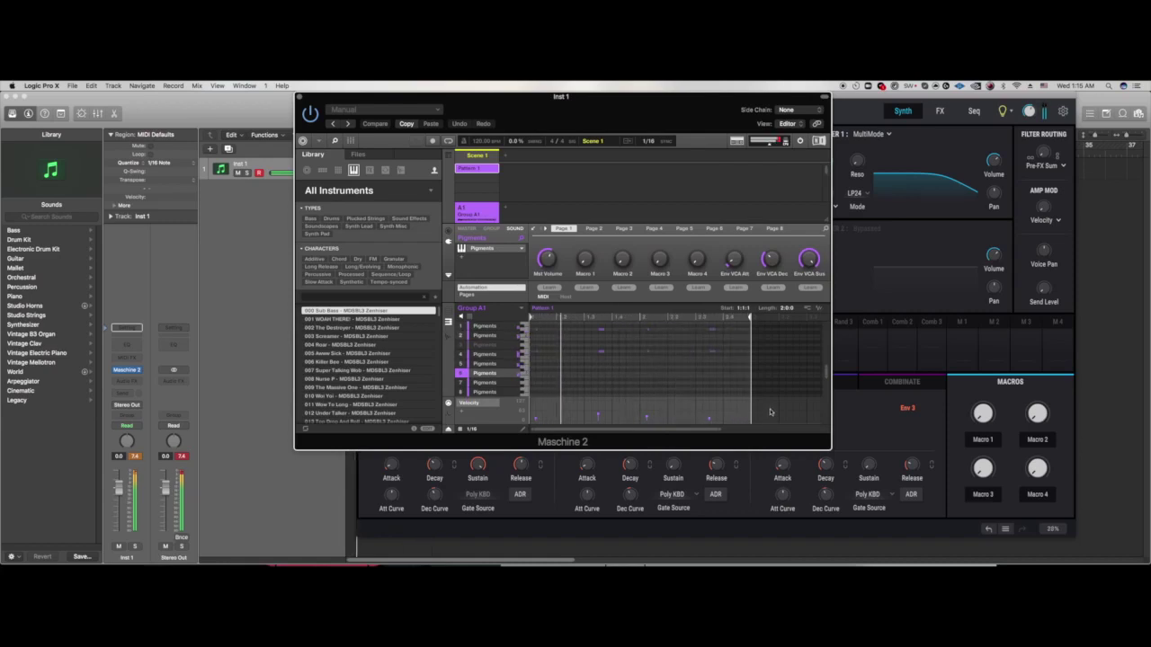
key(r)
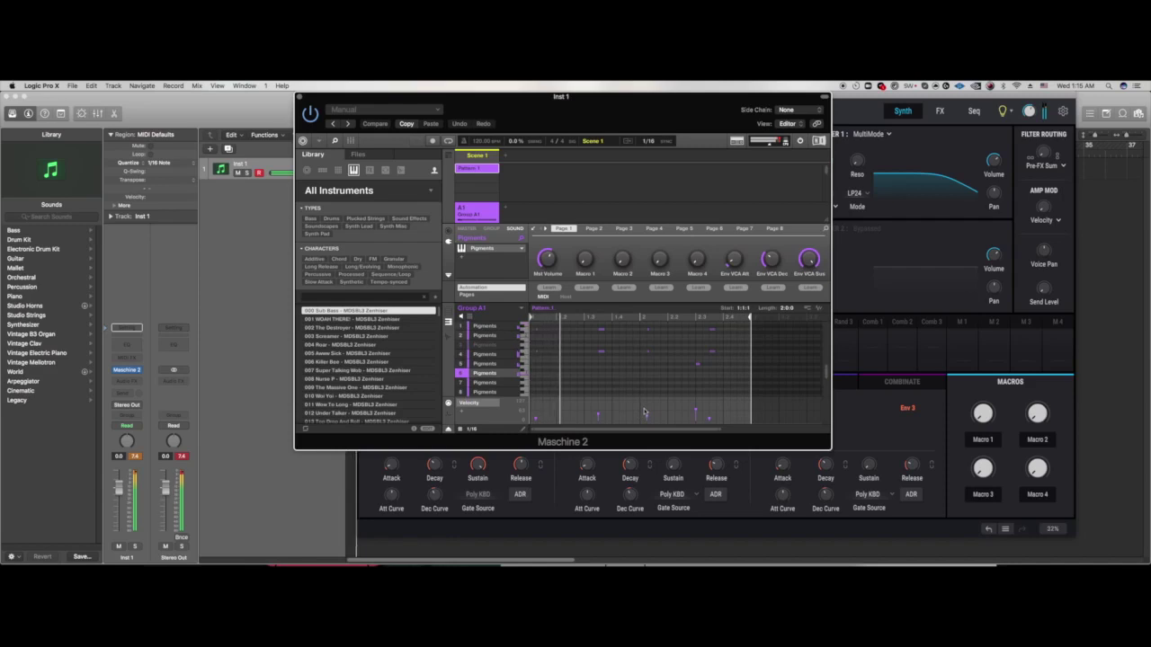
Step: Select sound 3 and delete its long sustained note from the pattern
click(491, 346)
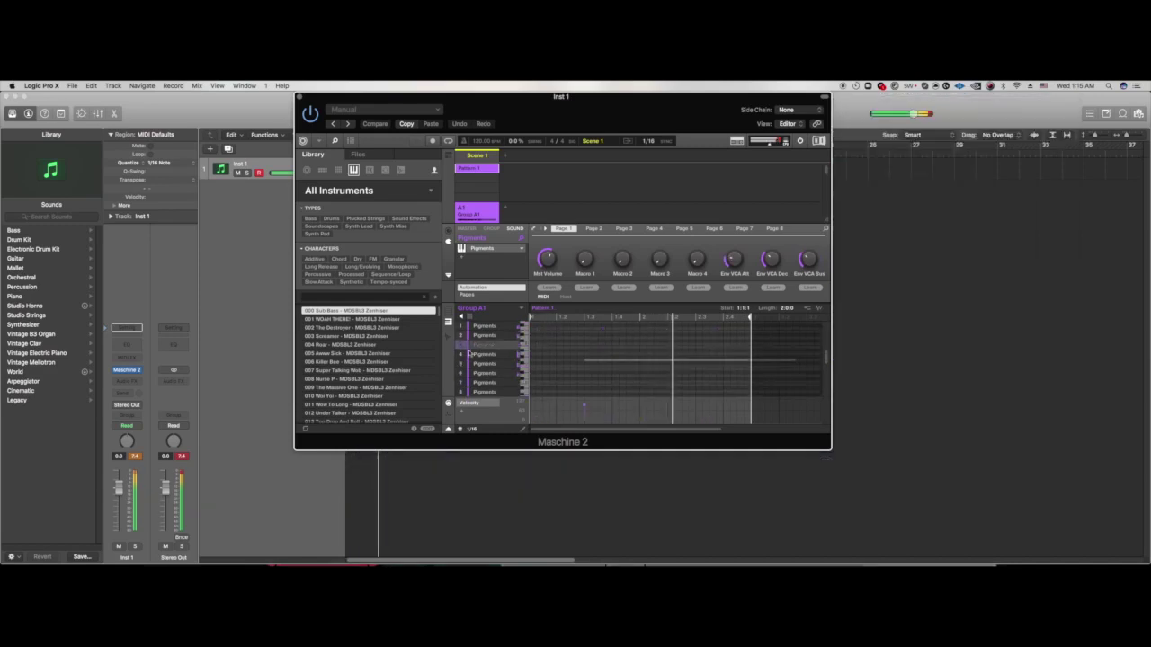
click(468, 345)
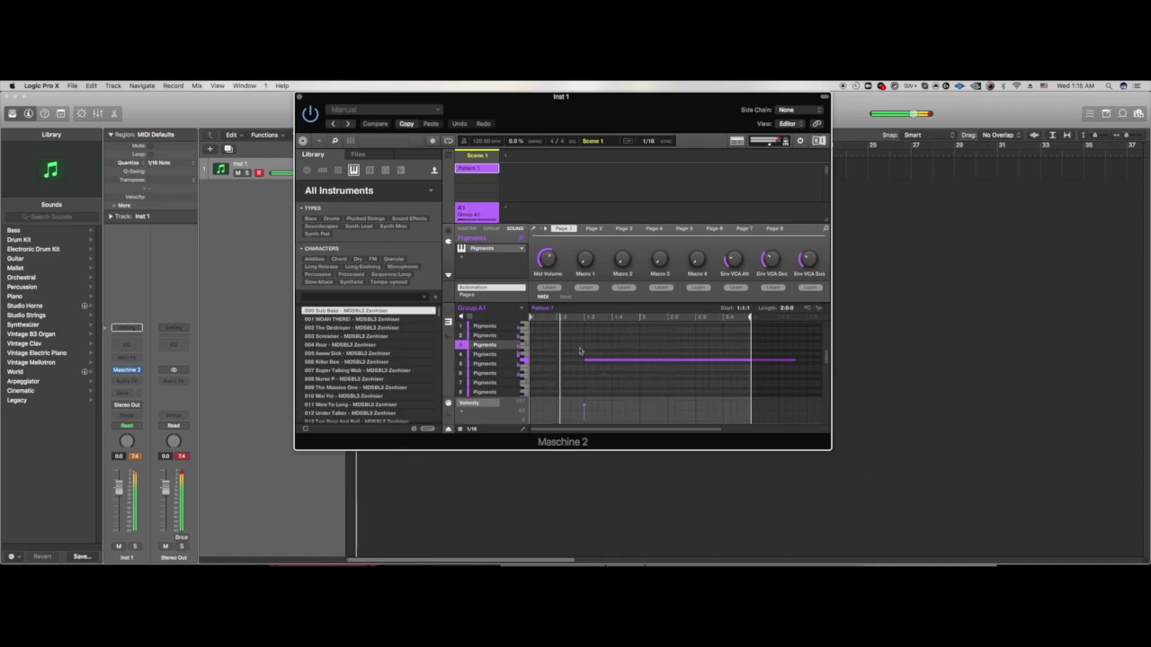
drag(564, 334, 701, 409)
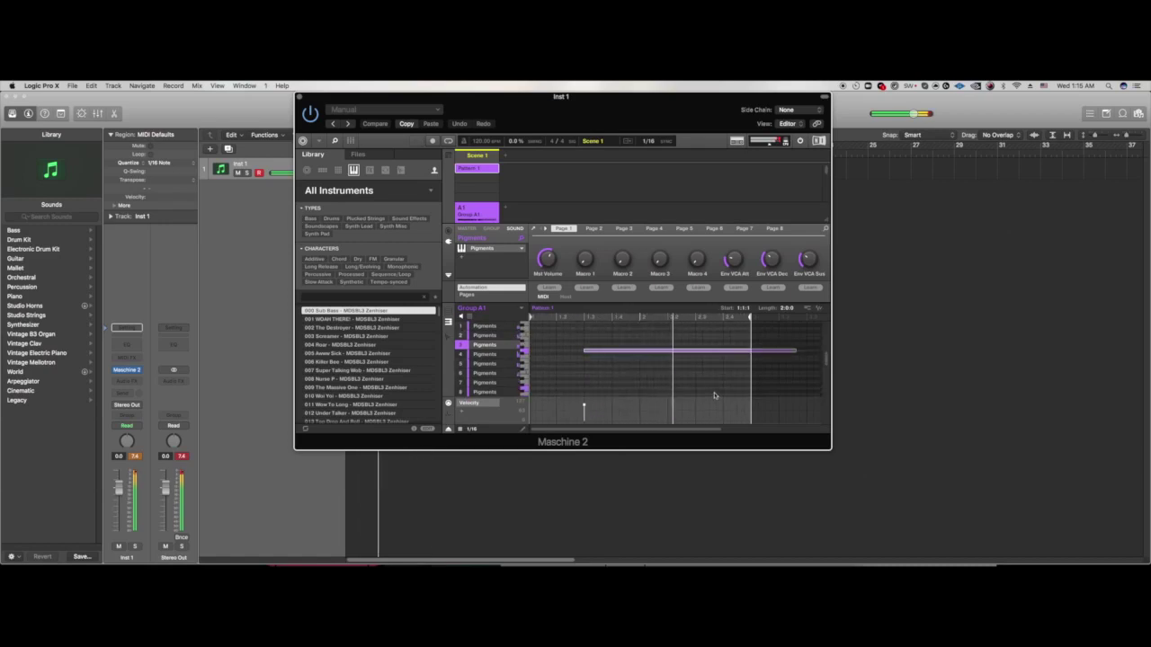
key(Delete)
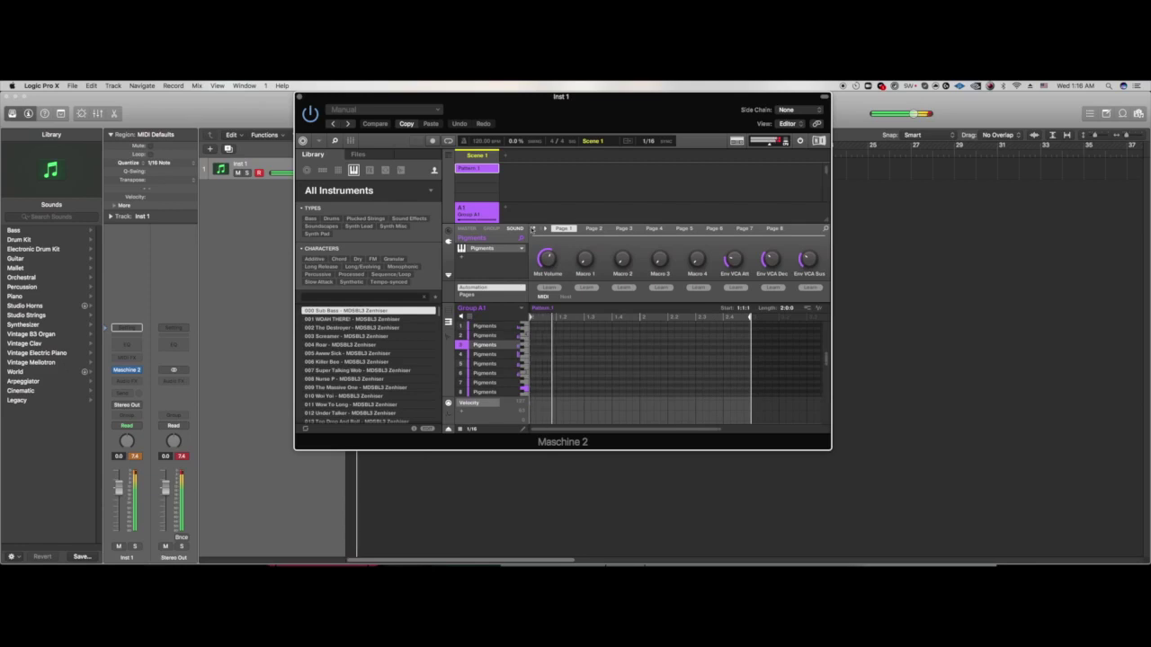
Step: Open sound 3's Pigments instance, review its effects and synth pages, and return to Maschine
click(544, 229)
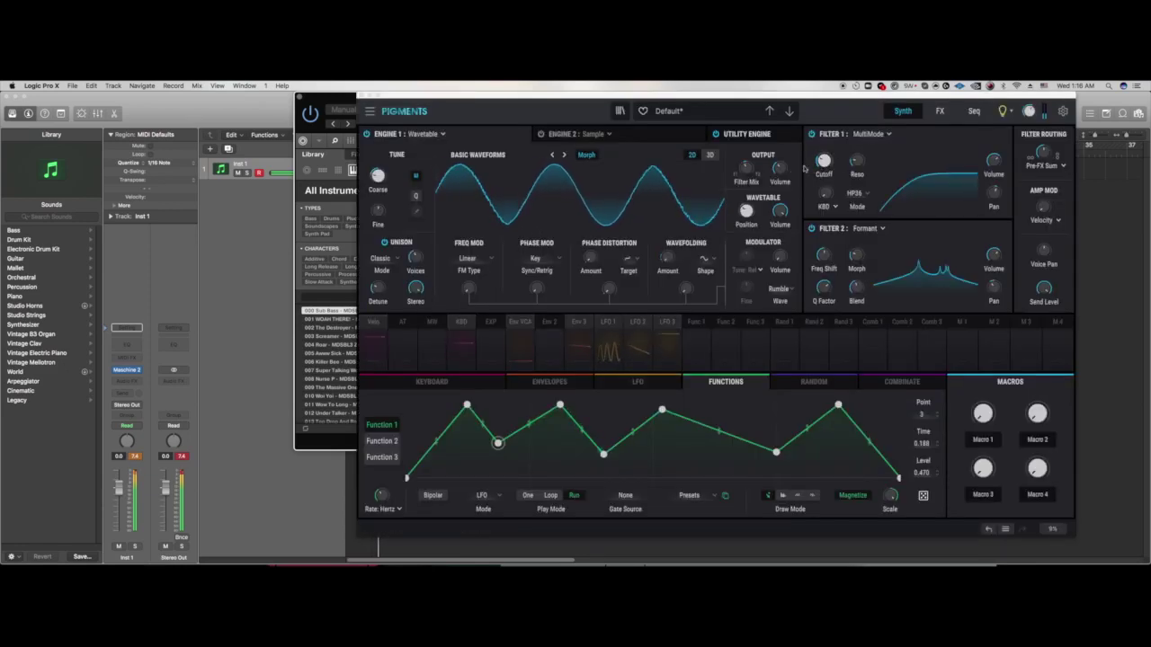
click(939, 111)
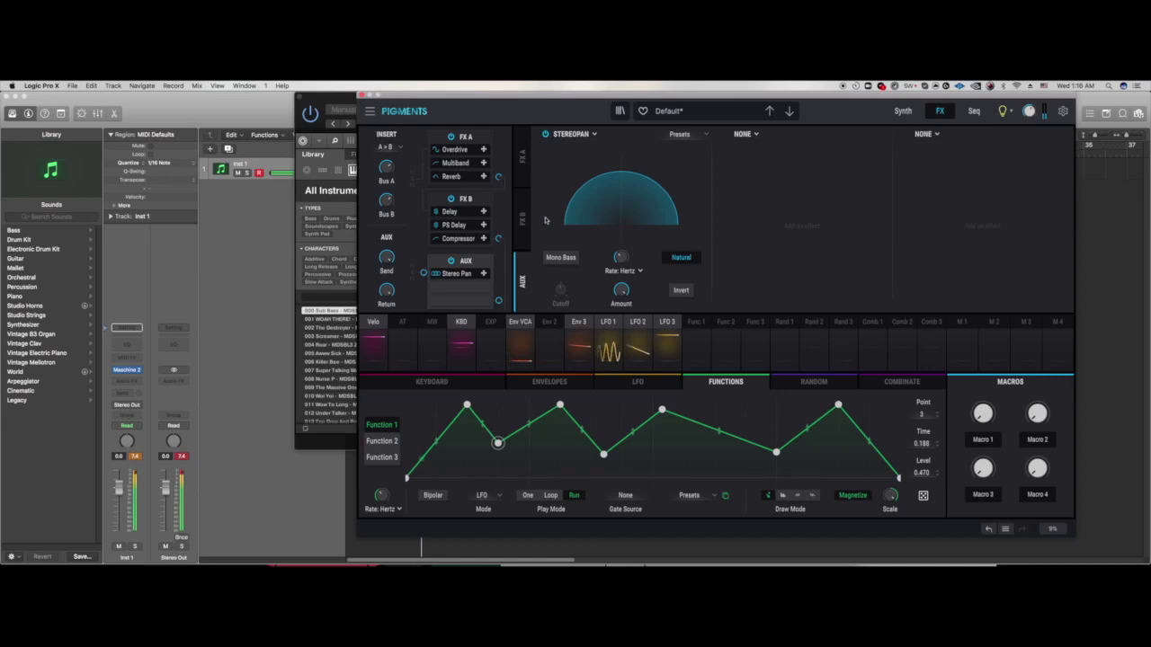
click(902, 111)
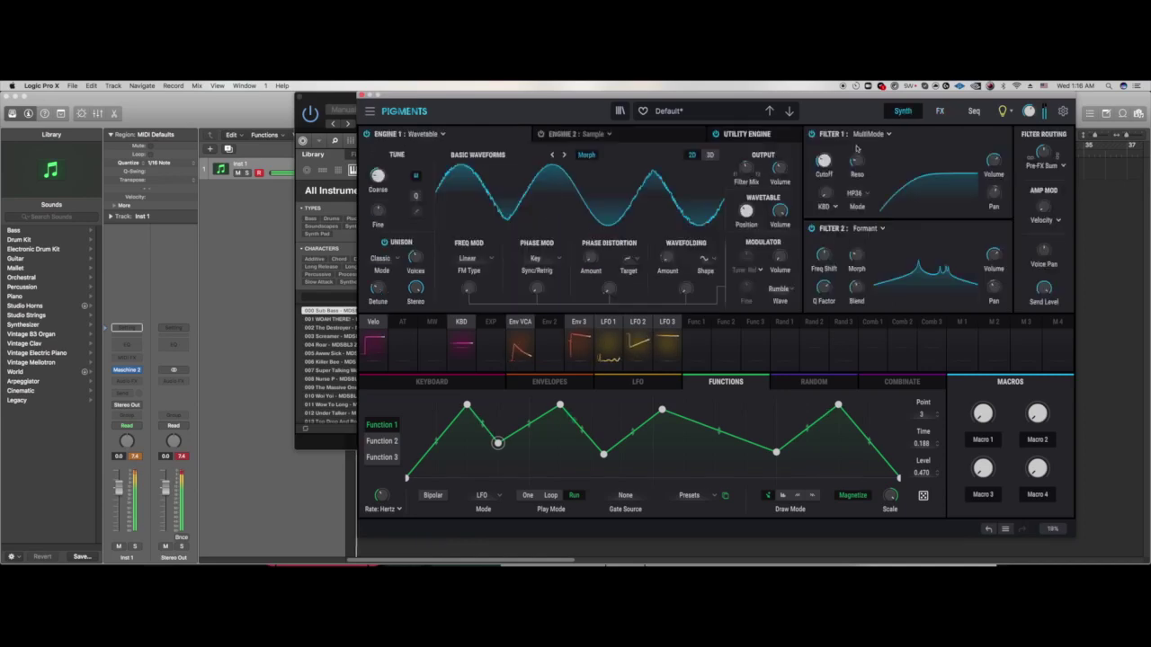
click(330, 436)
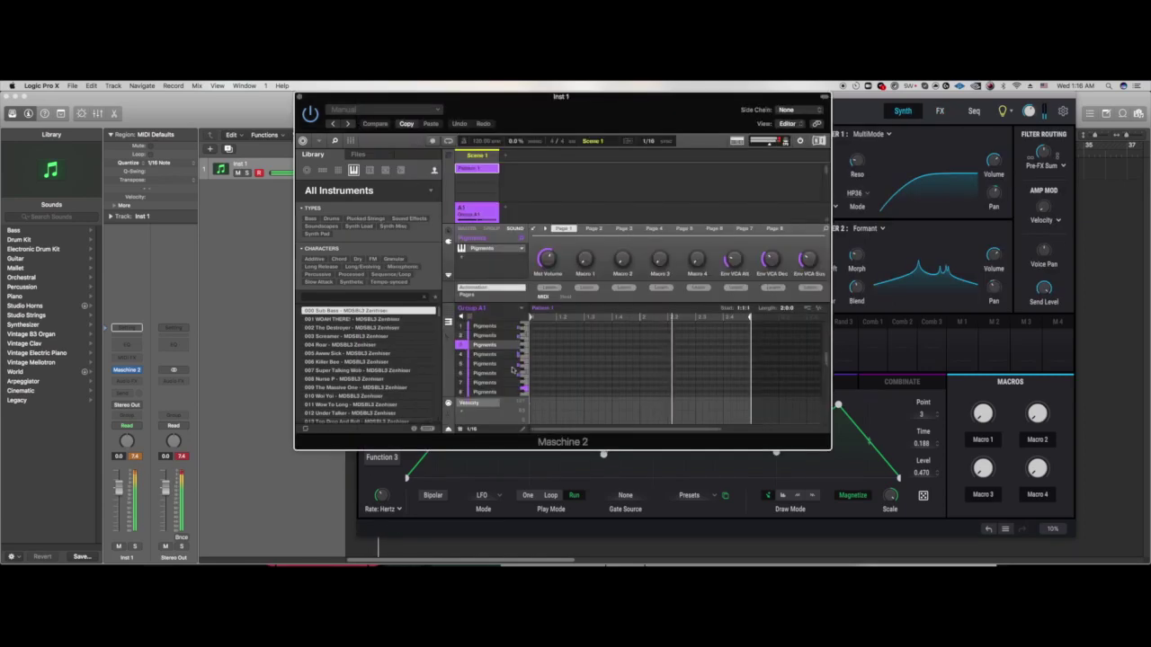
Step: Show all sounds' patterns, bring up a fresh default Pigments patch, and display sound 7 in the piano roll
click(447, 312)
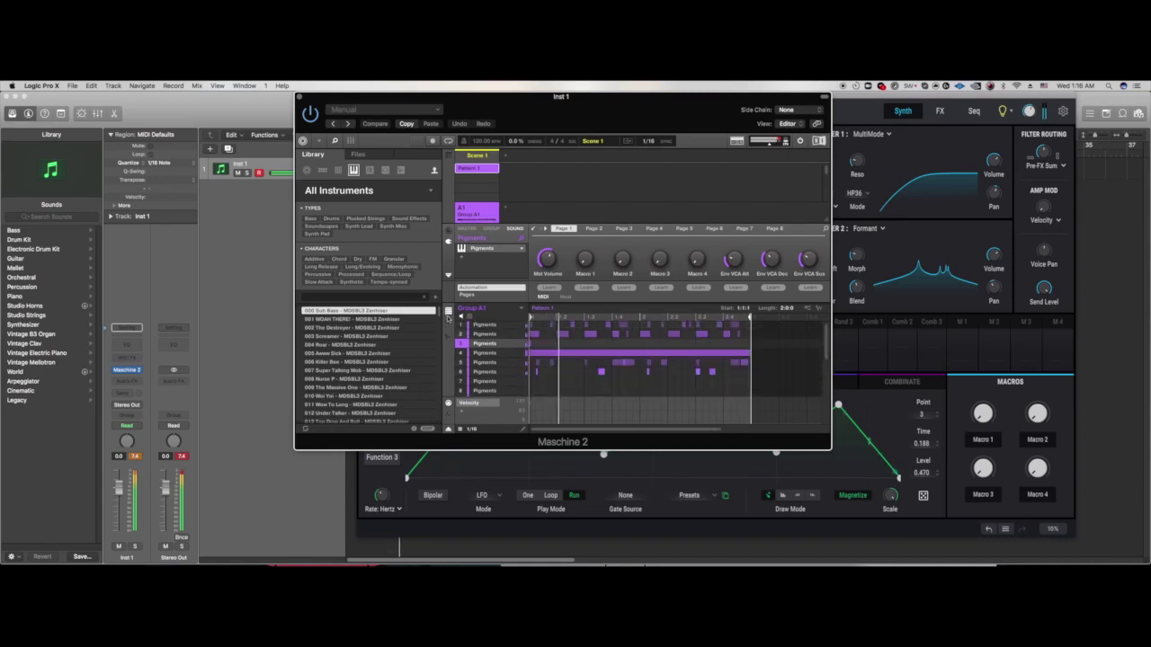
click(485, 384)
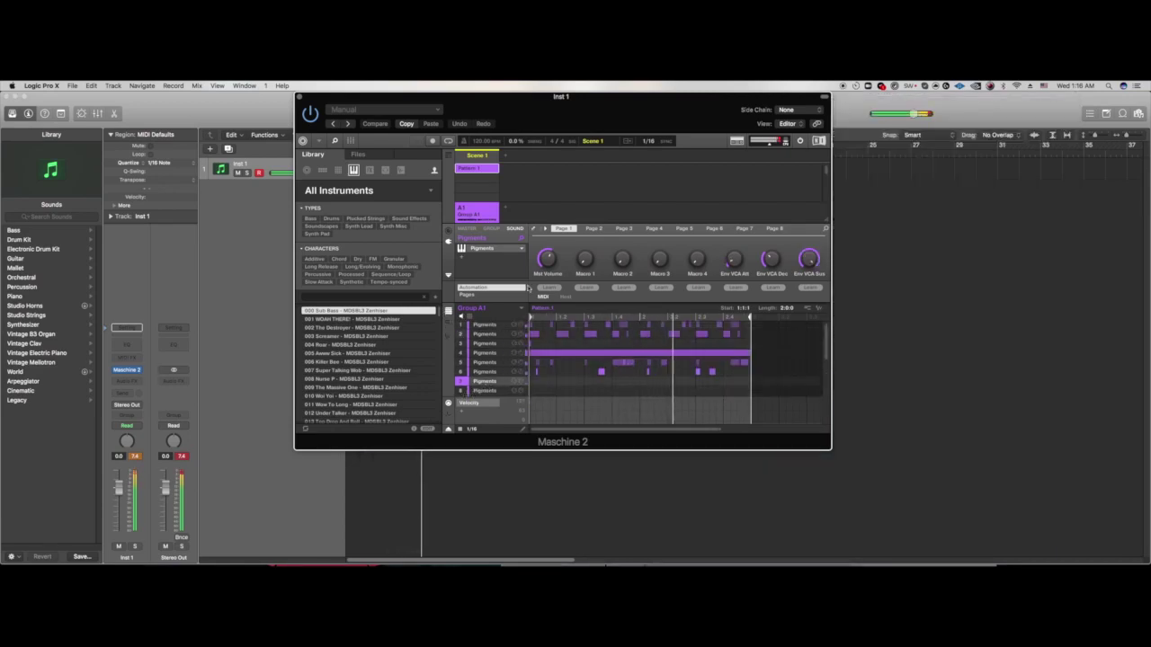
click(534, 229)
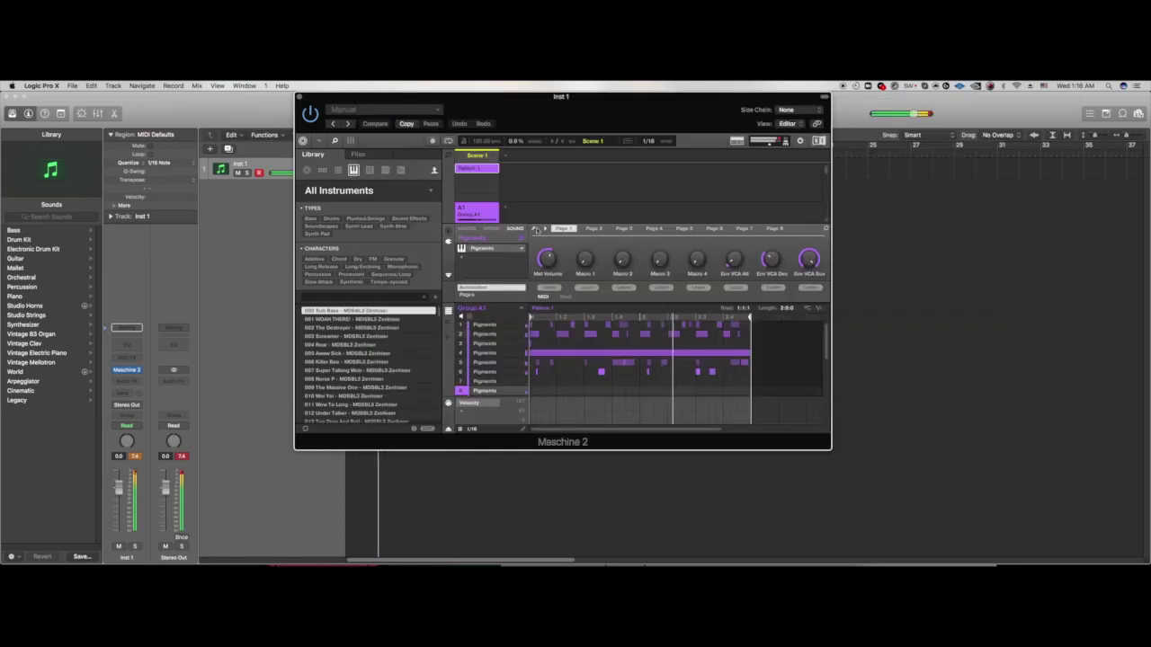
click(501, 380)
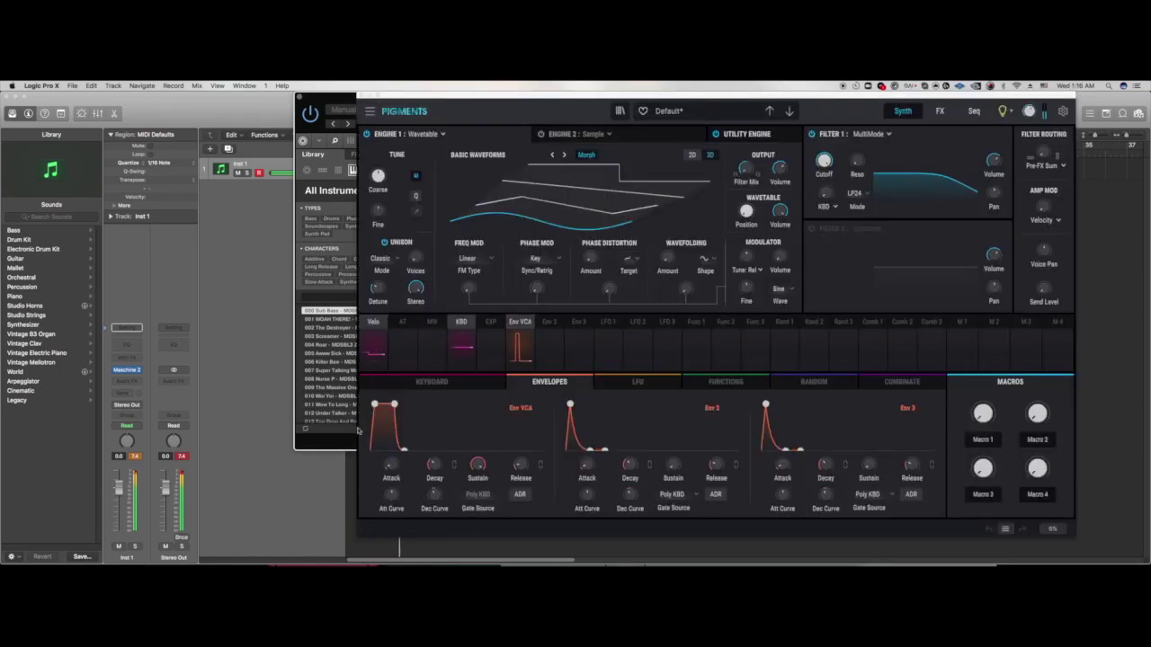
click(320, 441)
click(466, 384)
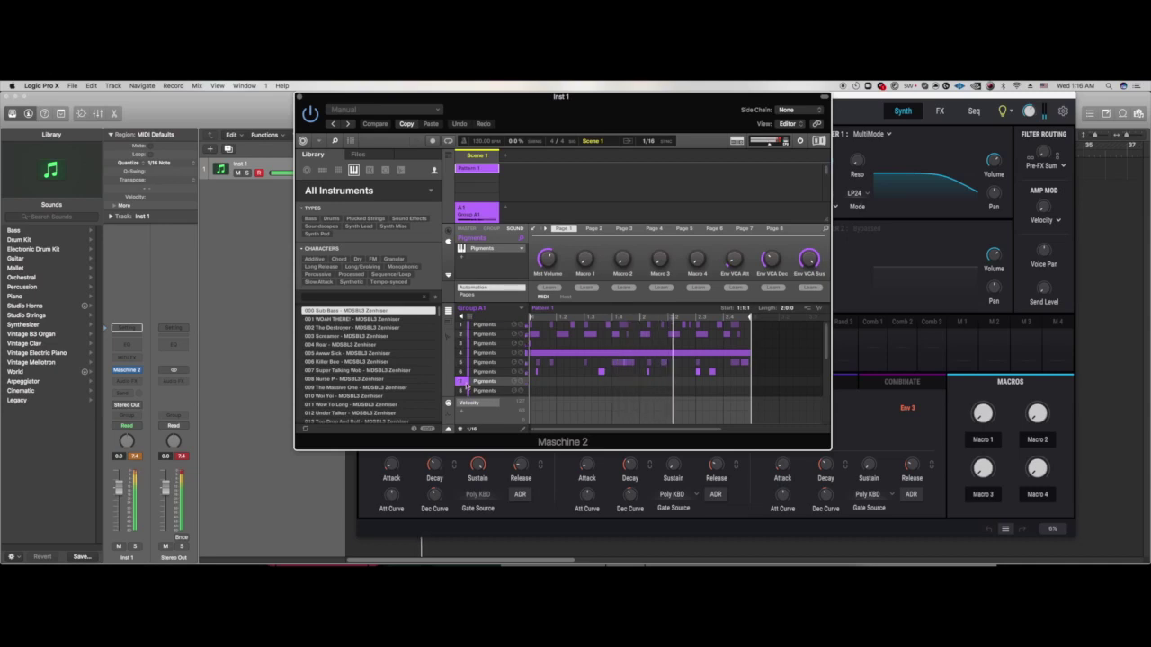
click(448, 321)
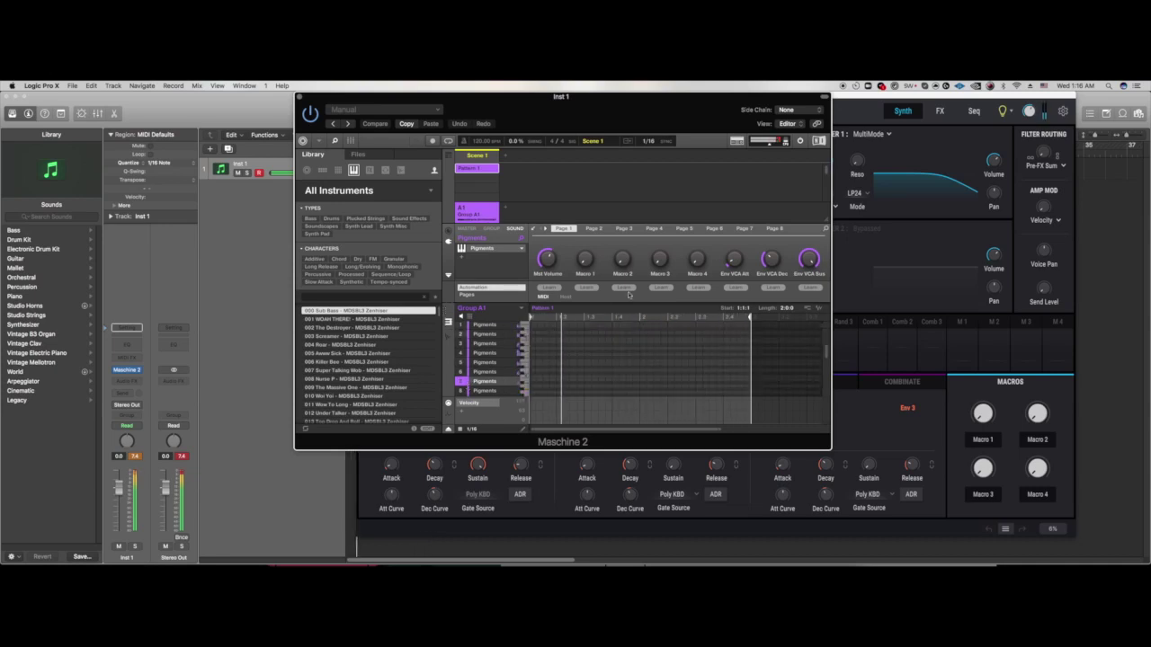
Step: In Pigments, lengthen the Env VCA release slightly, and raise Filter 1's resonance to about 0.808 with a lower cutoff
click(520, 495)
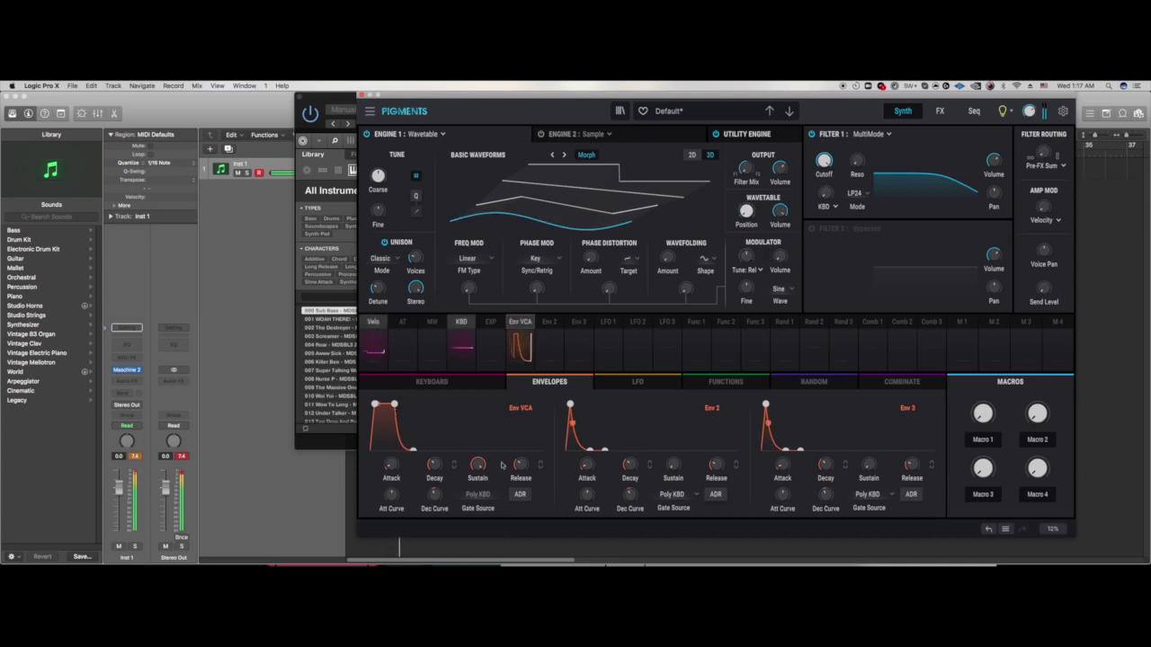
mouse_move(522, 467)
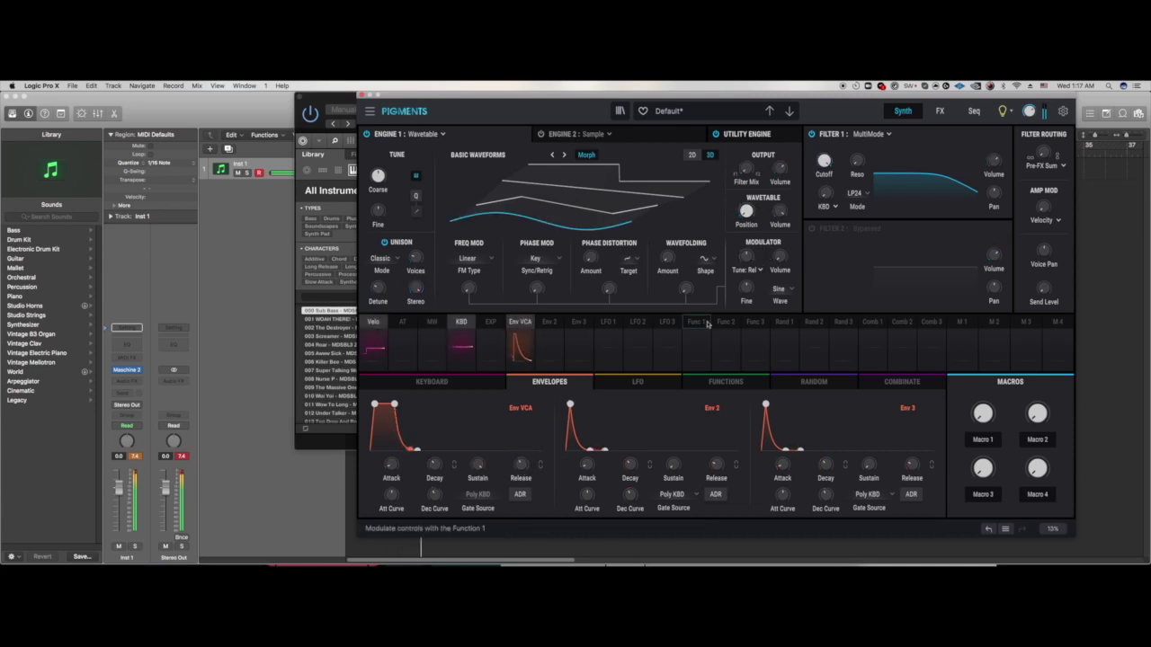
mouse_move(859, 160)
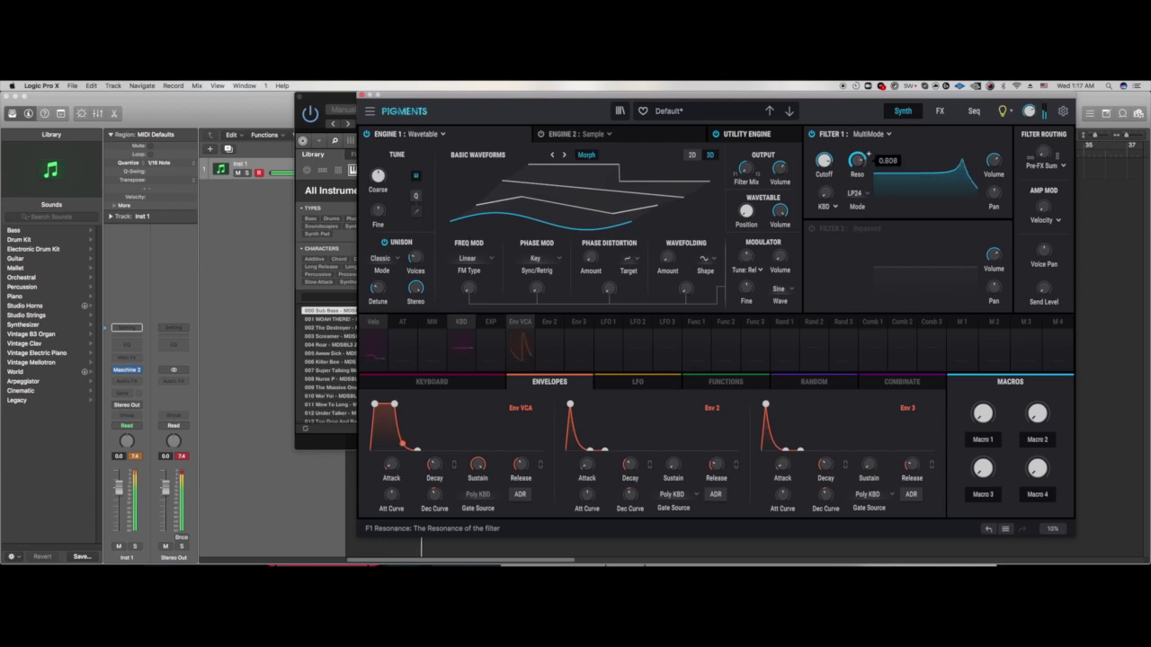
drag(823, 160, 823, 178)
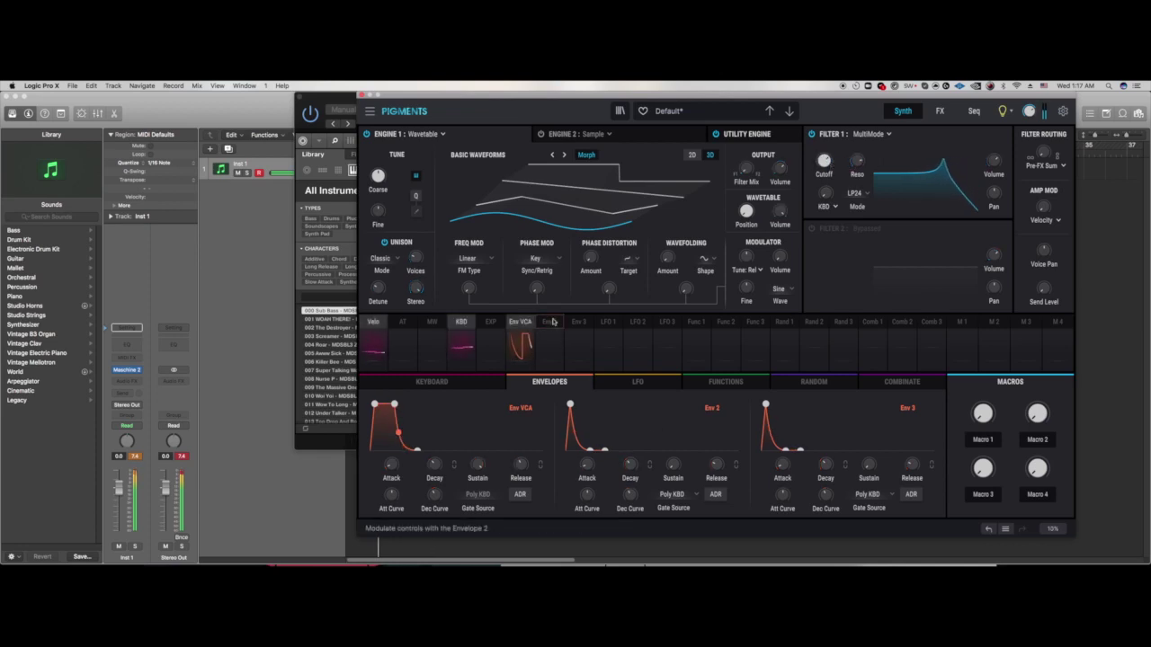
Step: Route Env 2 to modulate Filter 1's cutoff by 0.37 and its resonance by 0.25
click(551, 321)
drag(824, 160, 860, 143)
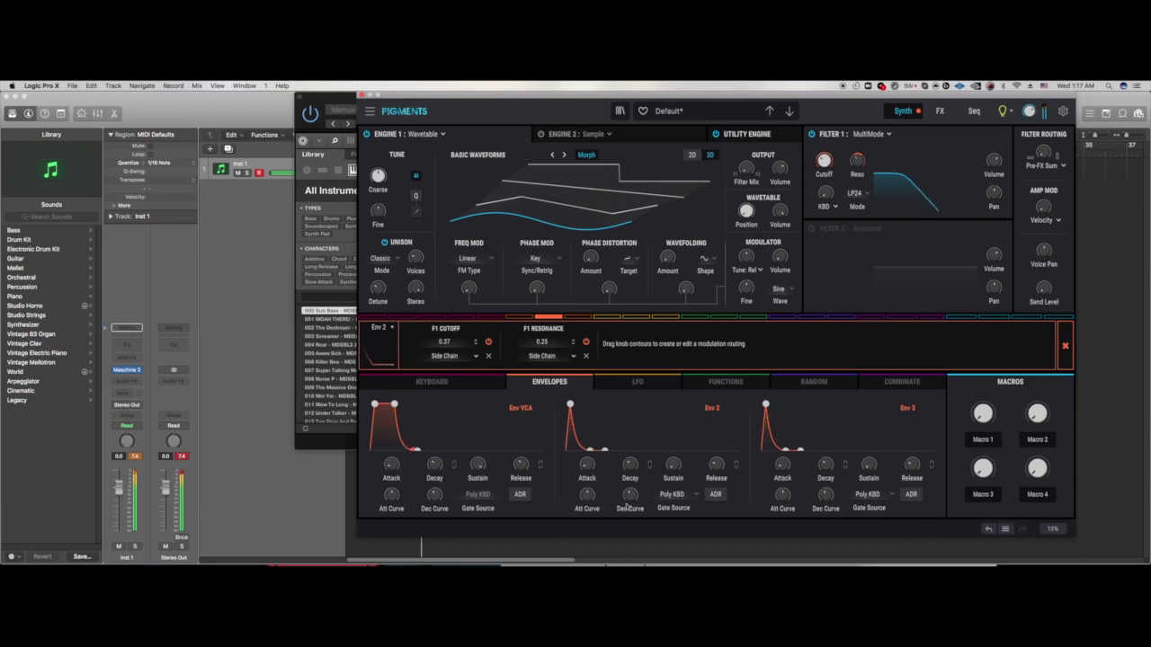
Step: Shape Env 2 with a longer attack and a higher sustain level
drag(588, 465, 587, 455)
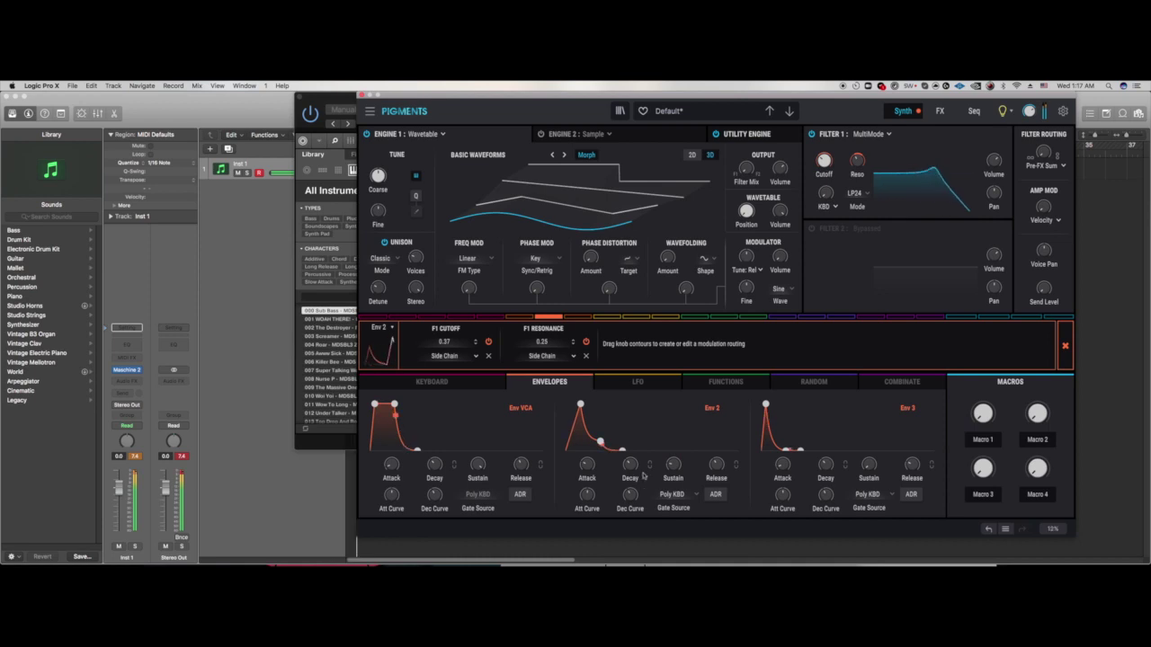
drag(667, 479, 674, 454)
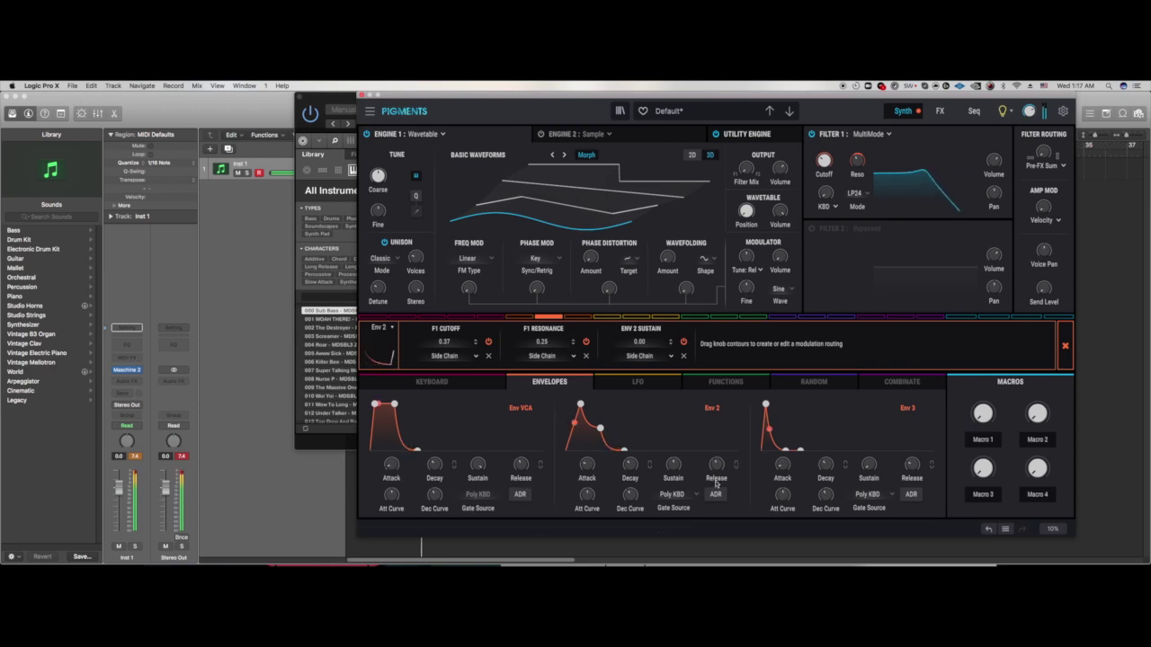
mouse_move(679, 467)
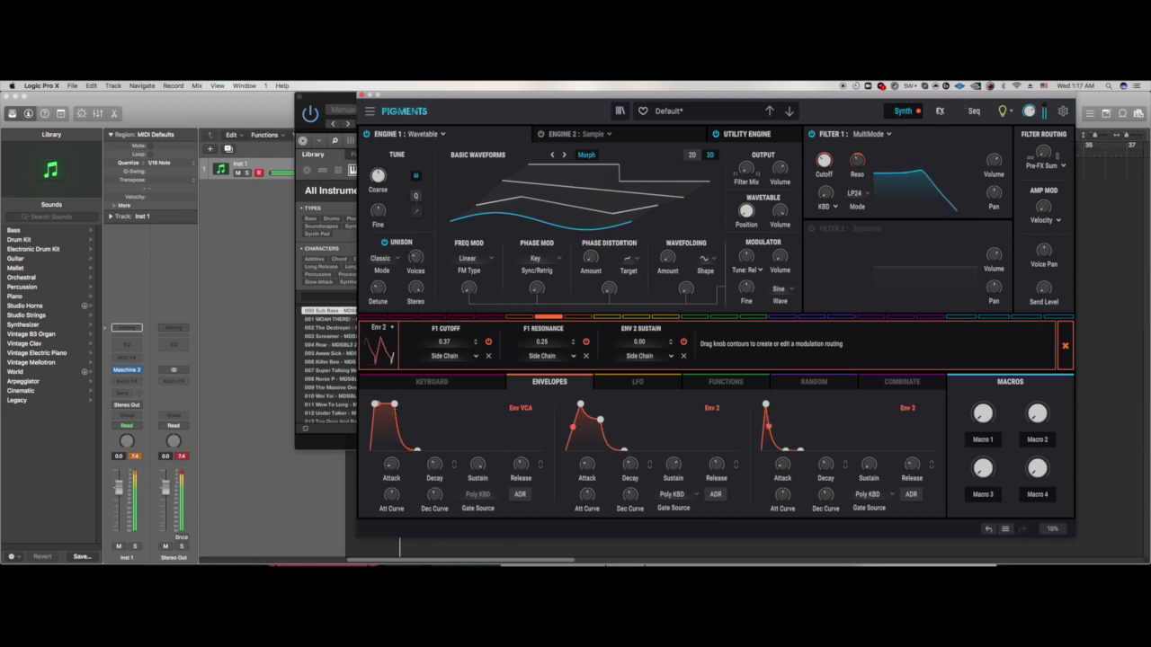
Step: Adjust the Dry/Wet of the delay in FX A and increase Env 2's modulation of Filter 1's cutoff to 0.66
click(939, 112)
drag(689, 166, 683, 178)
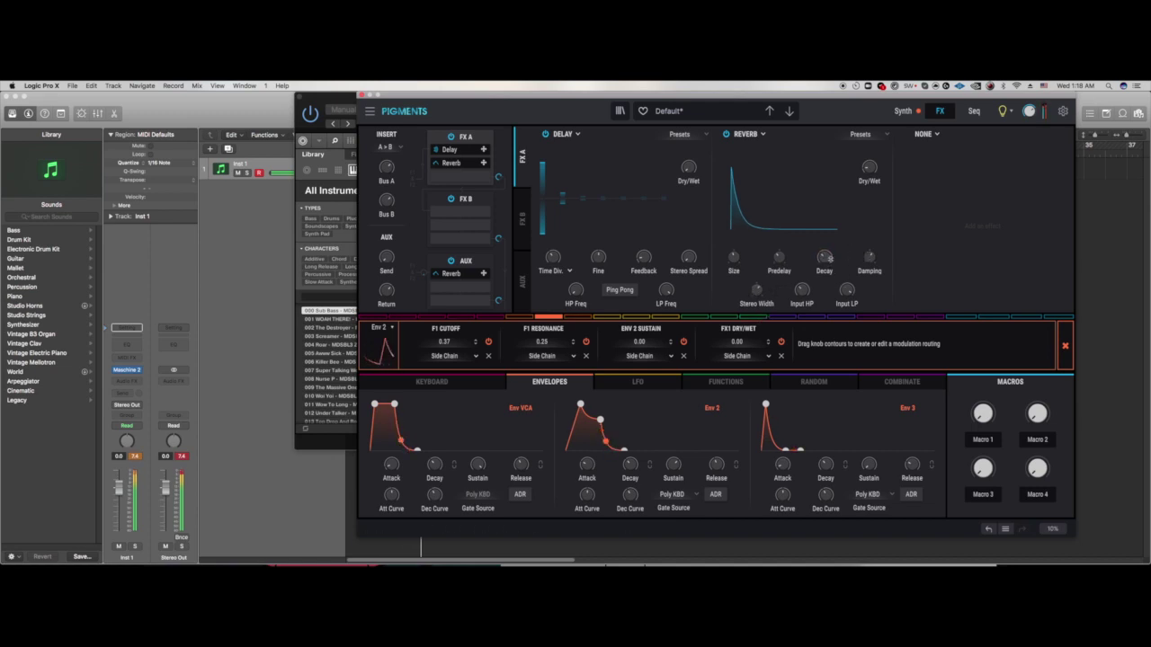
click(903, 111)
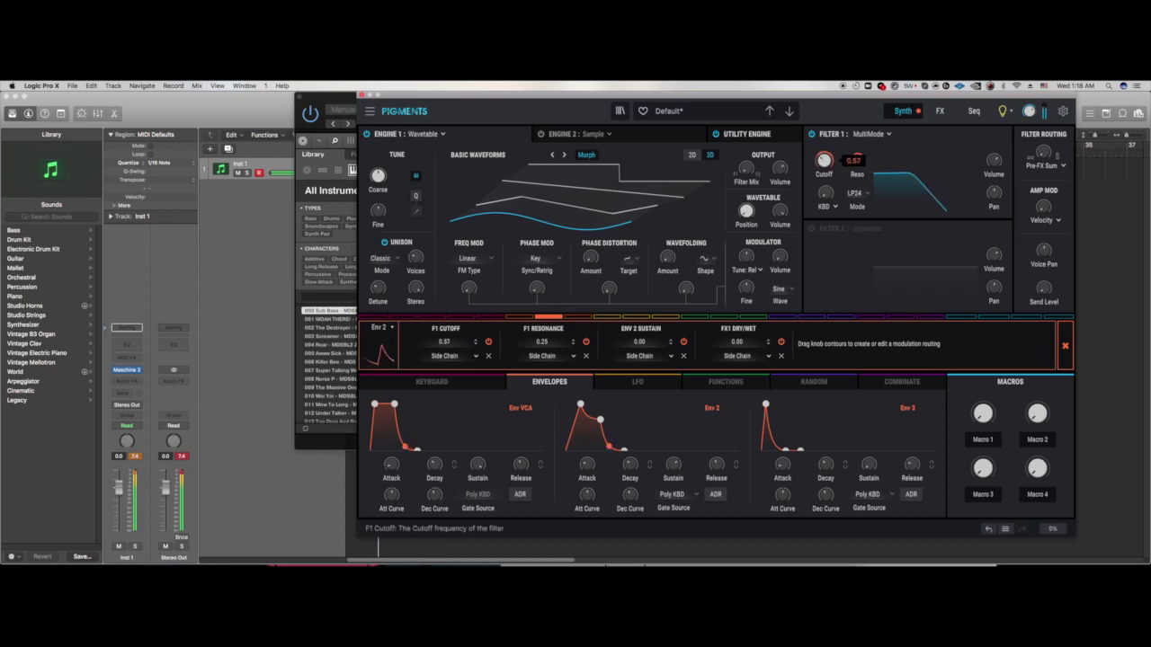
drag(824, 160, 823, 155)
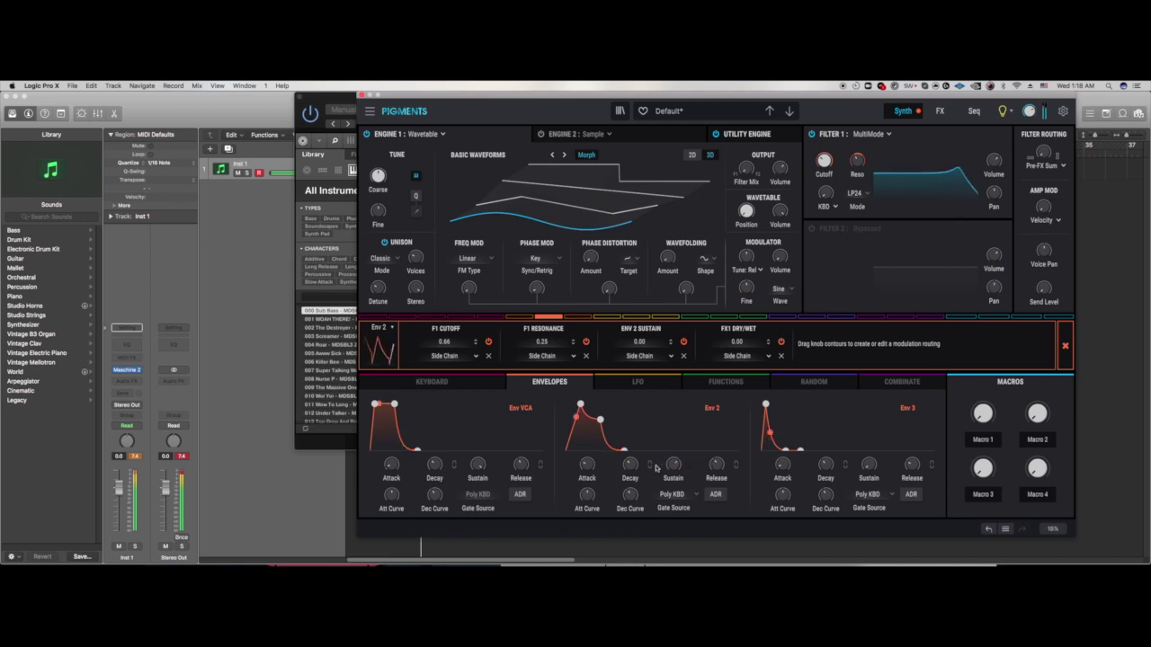
Step: In the keyboard play settings, set voice stealing to Rotate and the voice mode to Legato
mouse_move(590, 259)
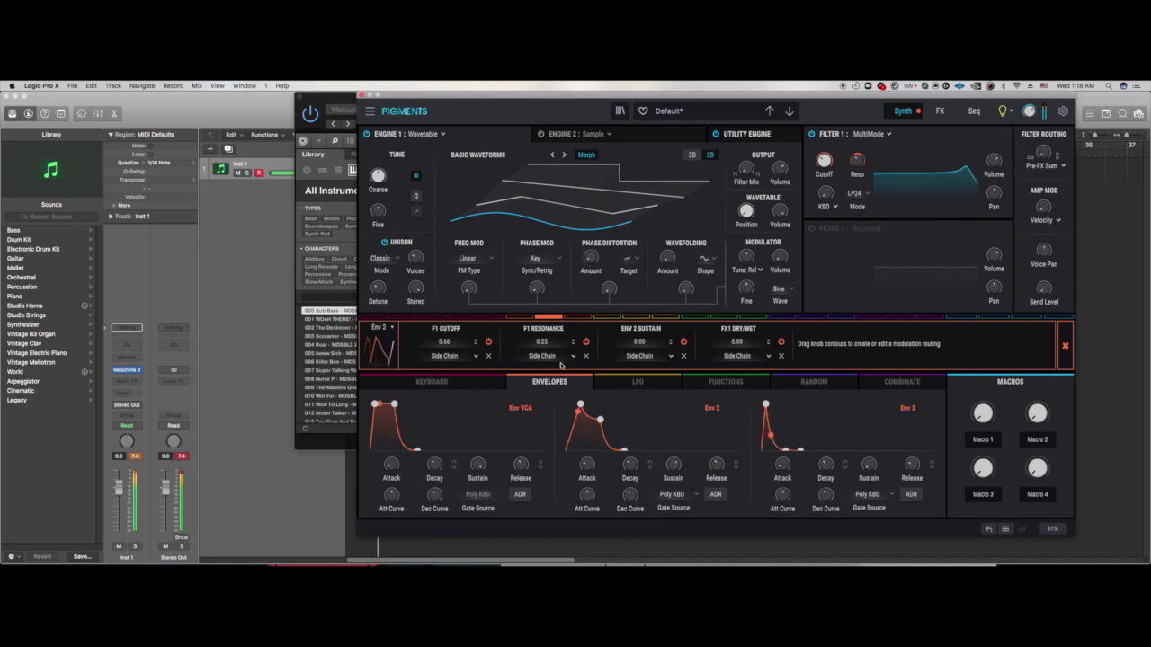
click(447, 384)
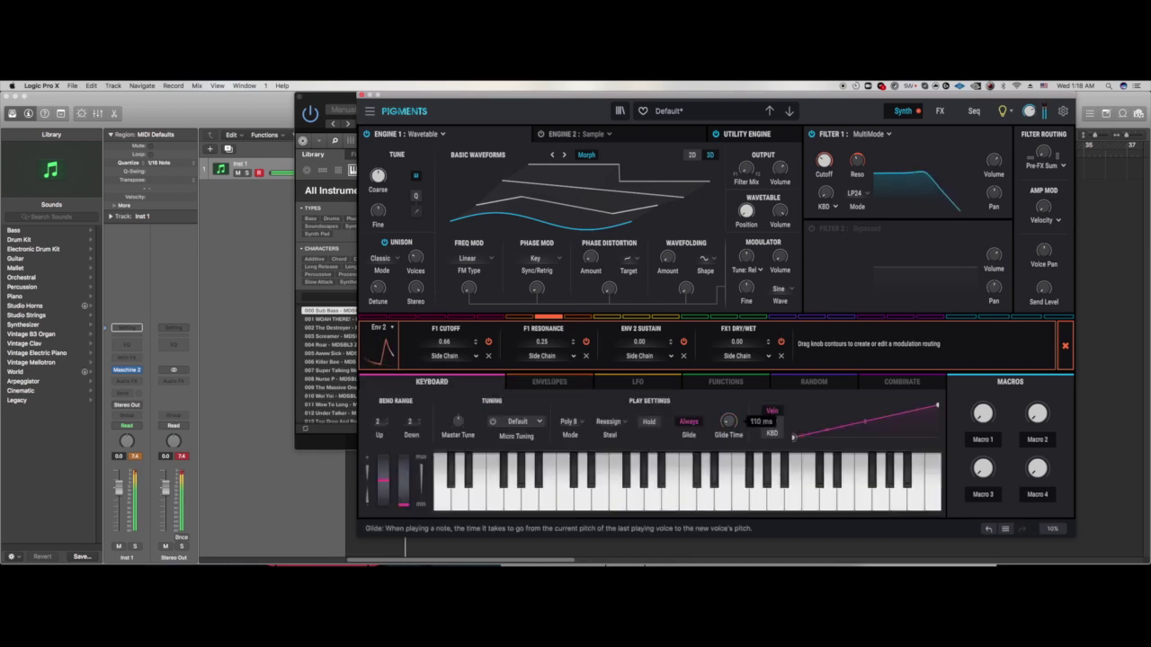
click(614, 423)
click(635, 461)
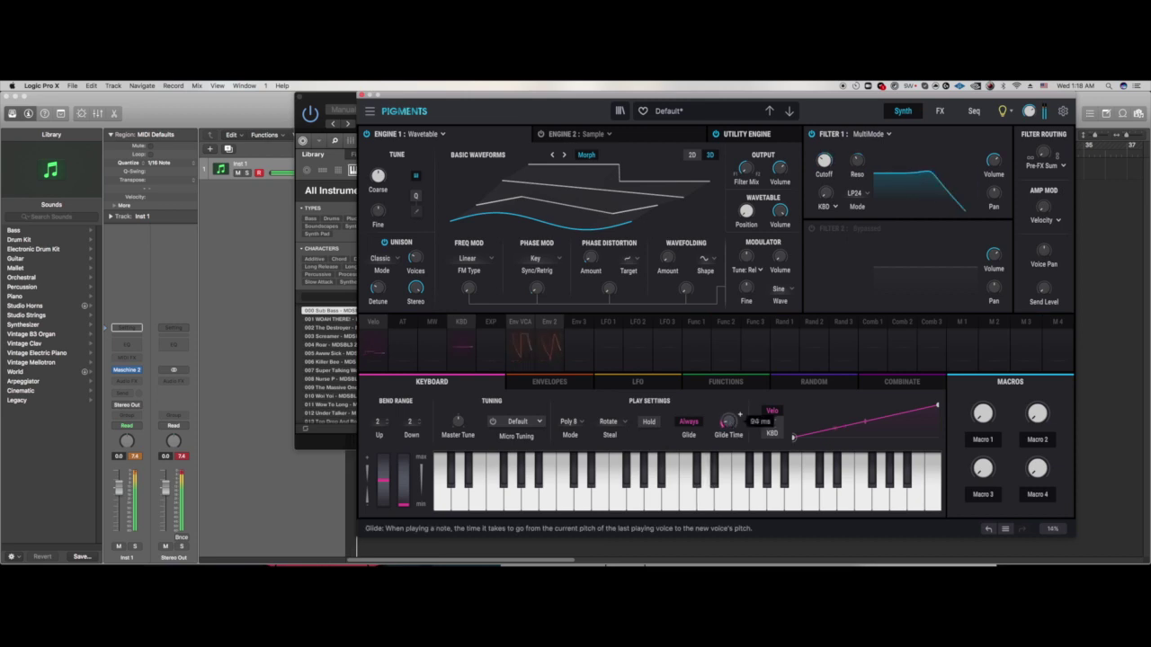
click(582, 422)
click(602, 278)
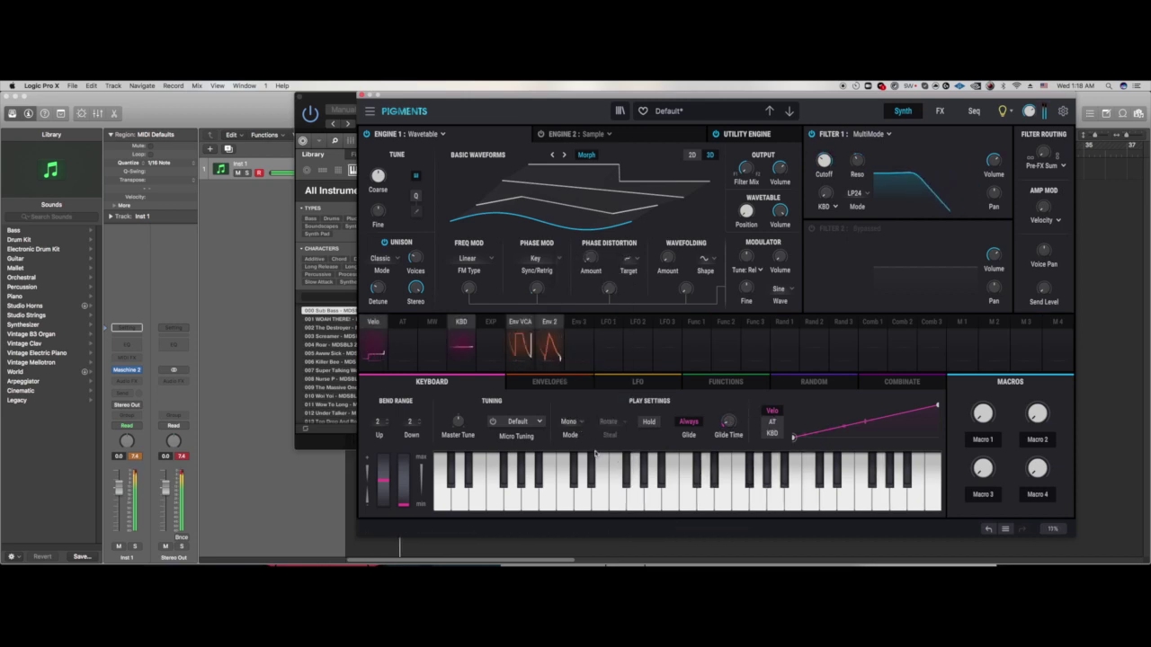
click(570, 422)
click(604, 288)
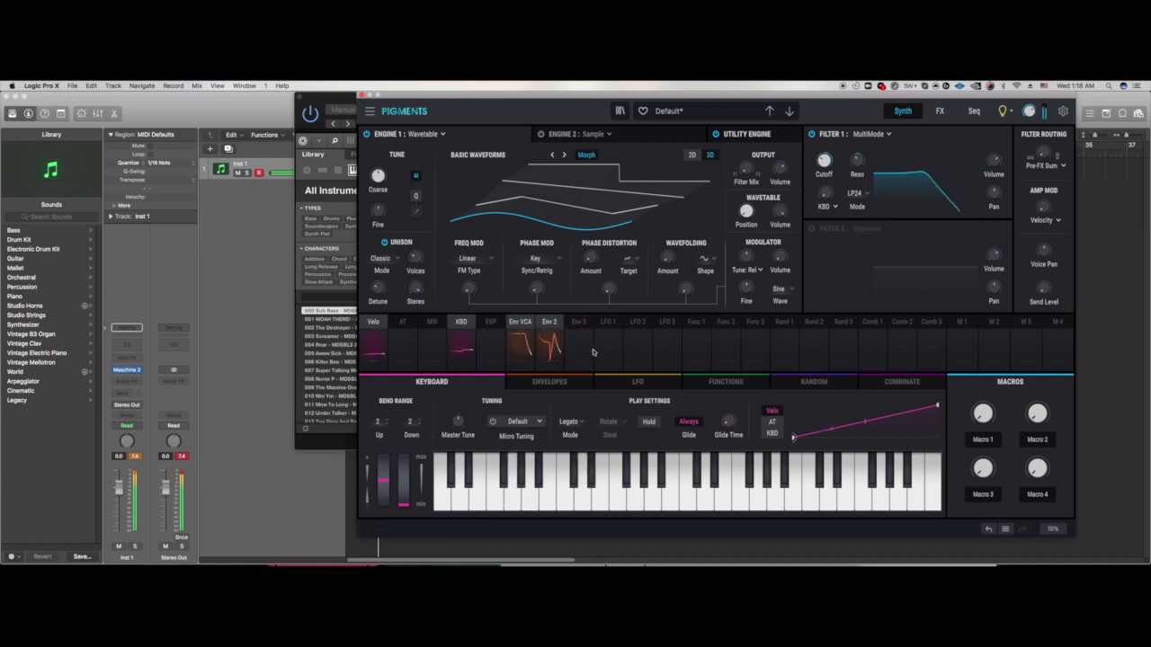
Step: Enable Filter 2 in BP12 mode with an adjusted cutoff, and try a small Wavefolding amount on Engine 1
click(811, 230)
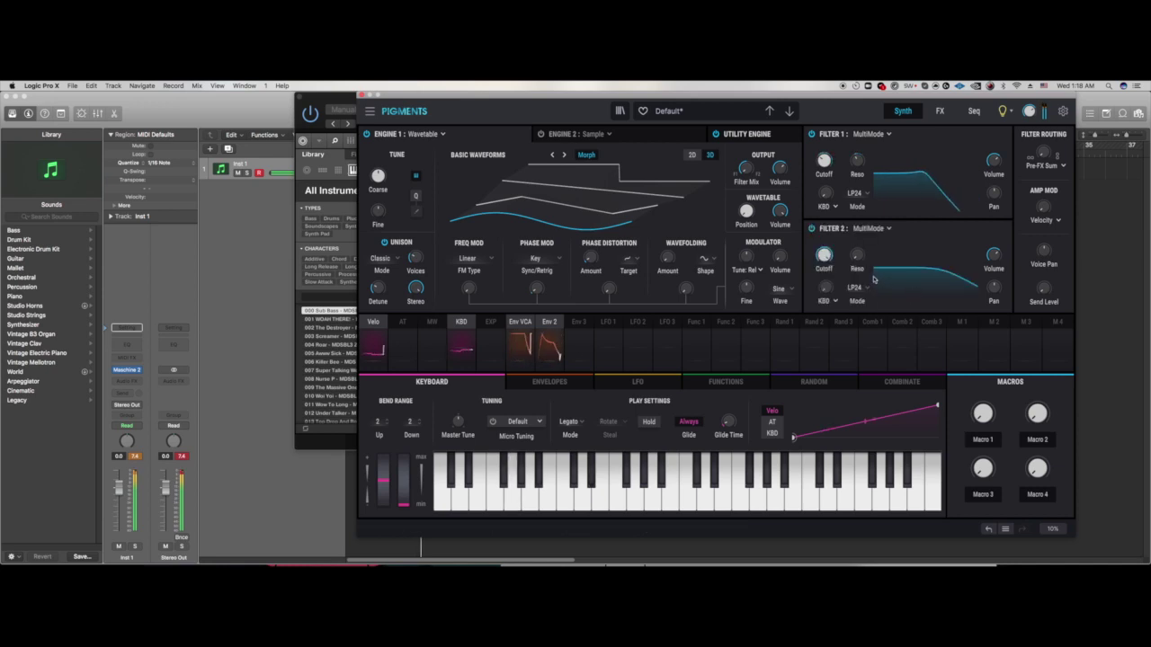
click(869, 288)
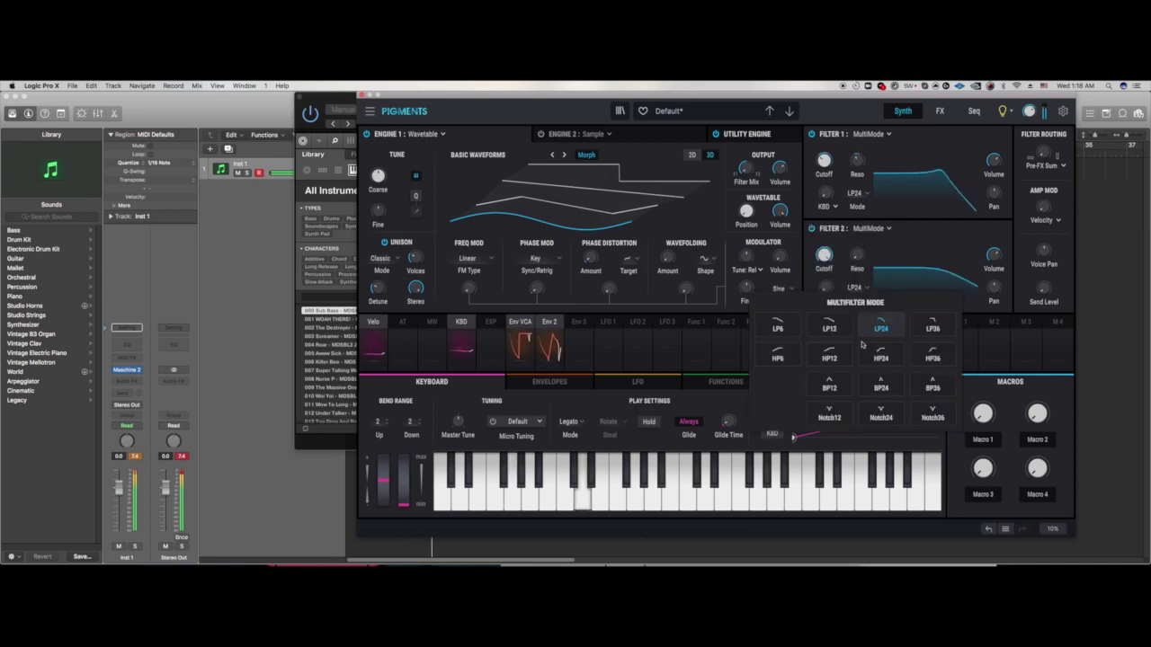
click(840, 391)
mouse_move(823, 256)
mouse_down()
mouse_move(826, 284)
mouse_move(826, 235)
mouse_up()
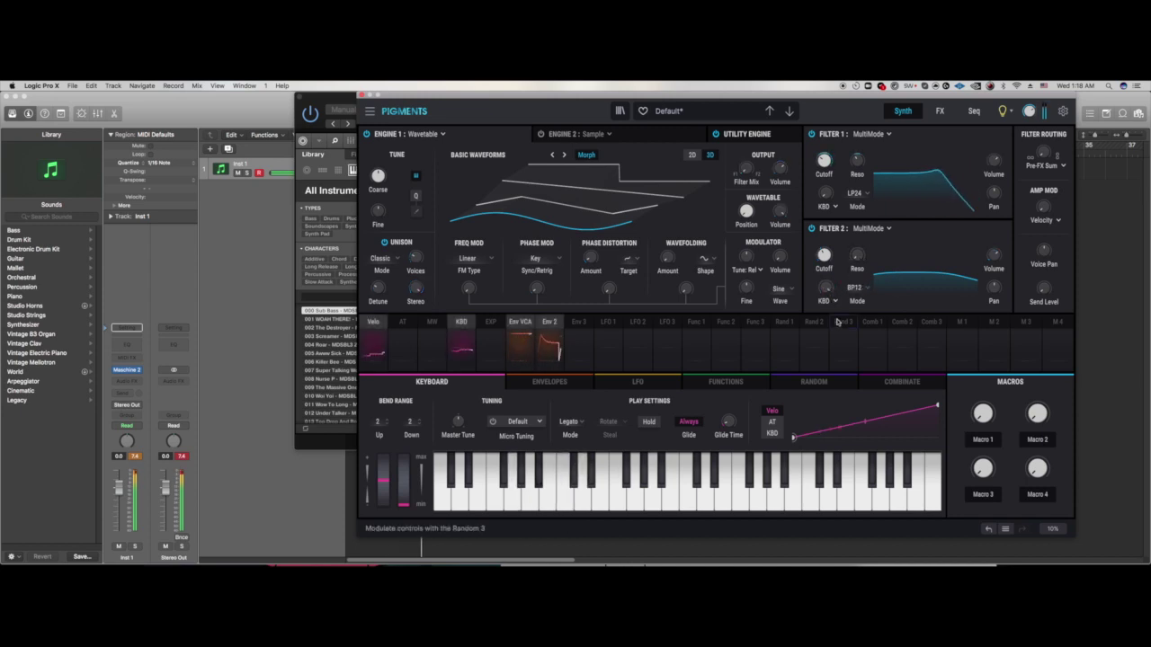
mouse_move(834, 249)
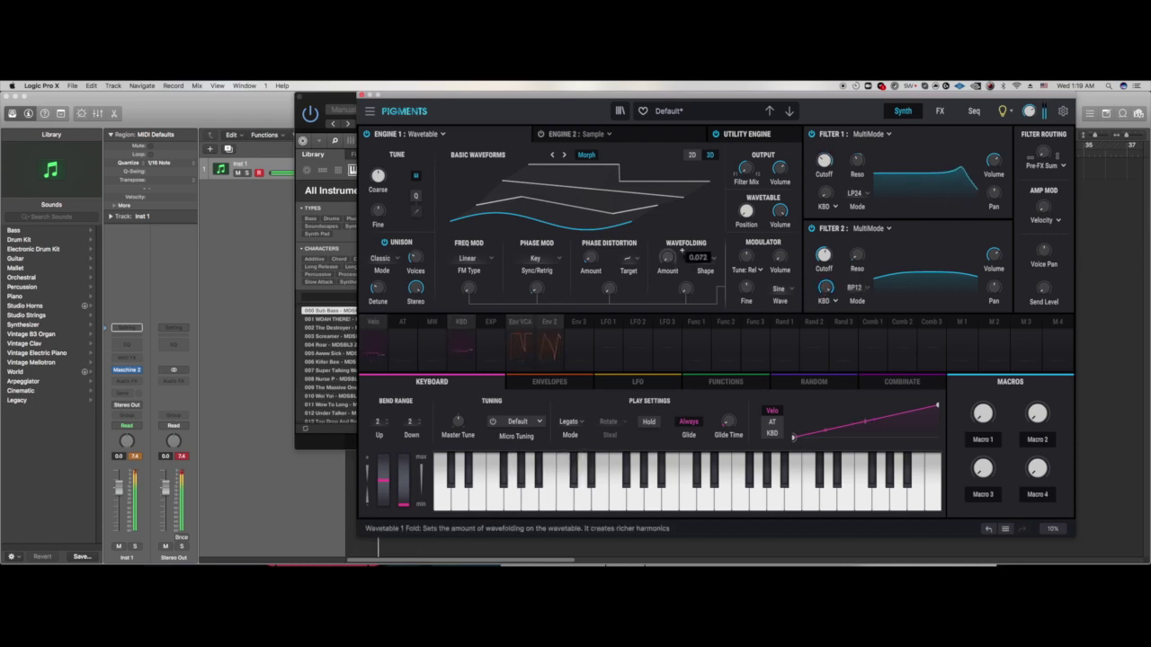
drag(667, 260, 667, 241)
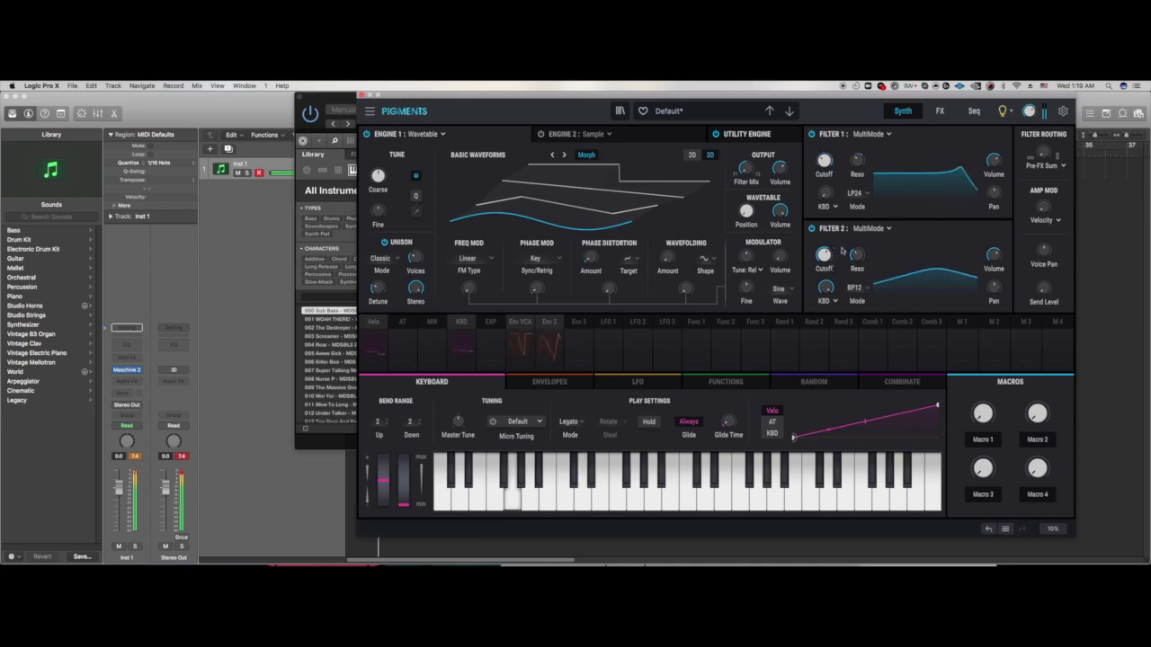
Step: Replace the delay in FX A with a PS Delay and set its delay time type to Sync Triplets
click(939, 112)
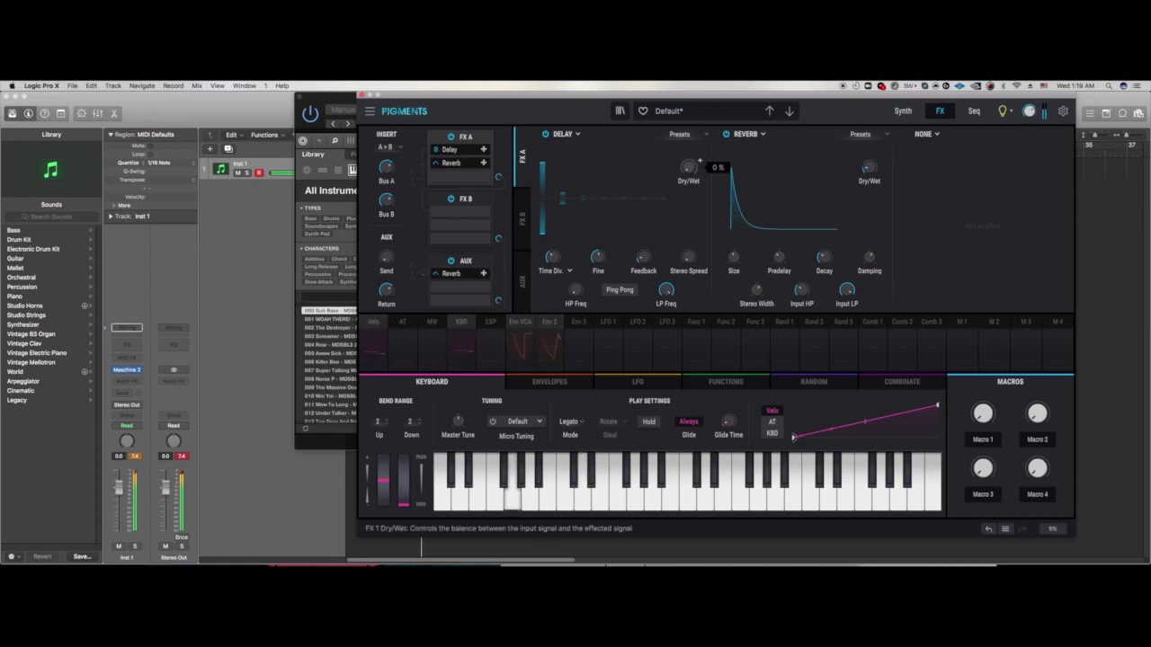
click(569, 270)
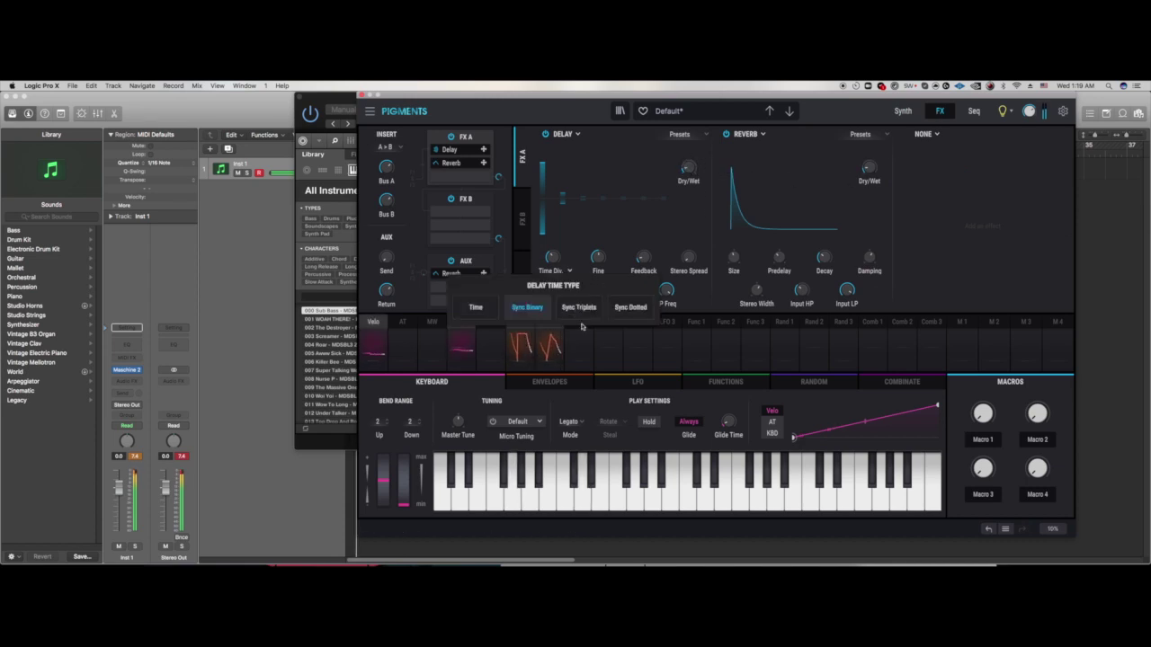
click(490, 309)
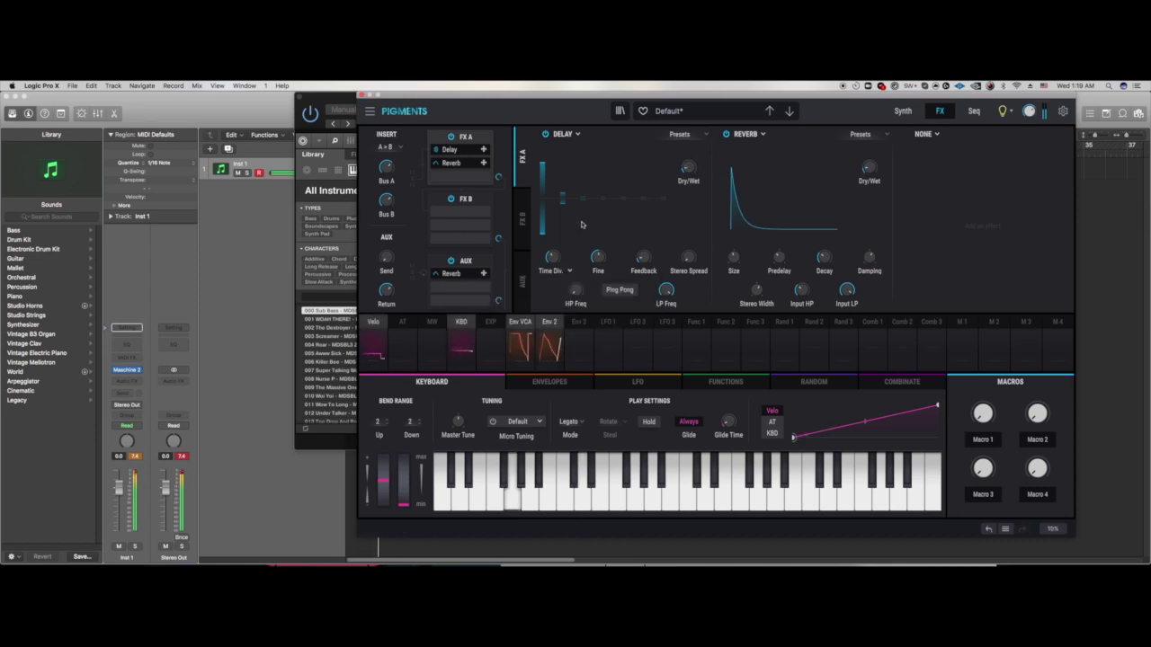
click(572, 134)
click(632, 275)
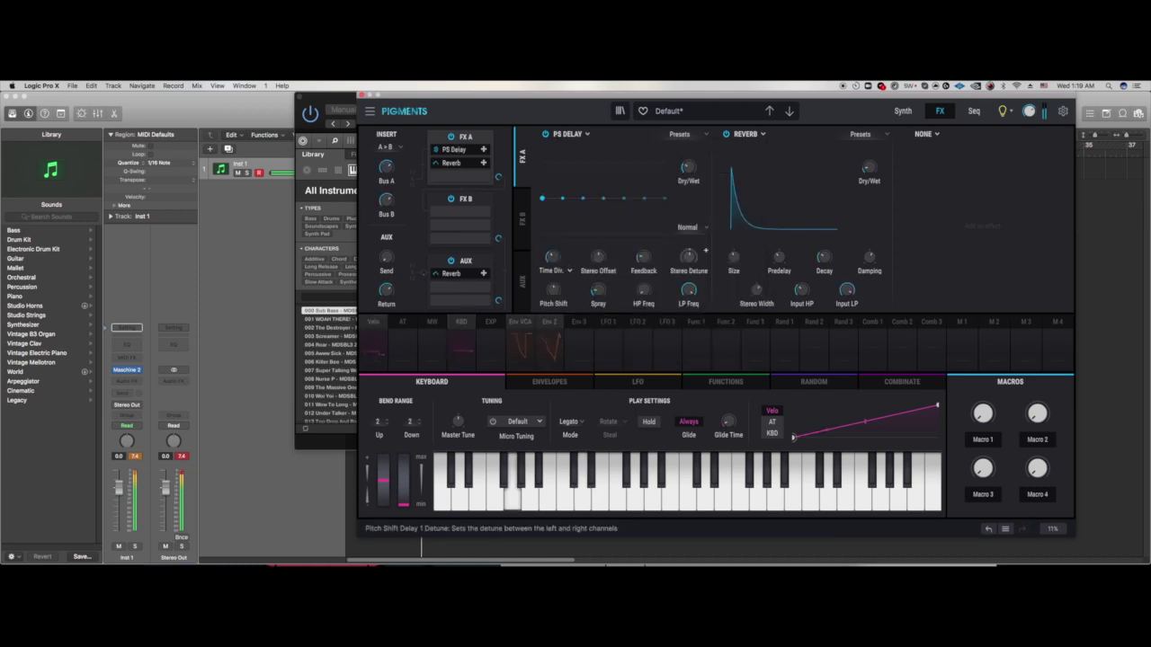
click(556, 270)
click(577, 308)
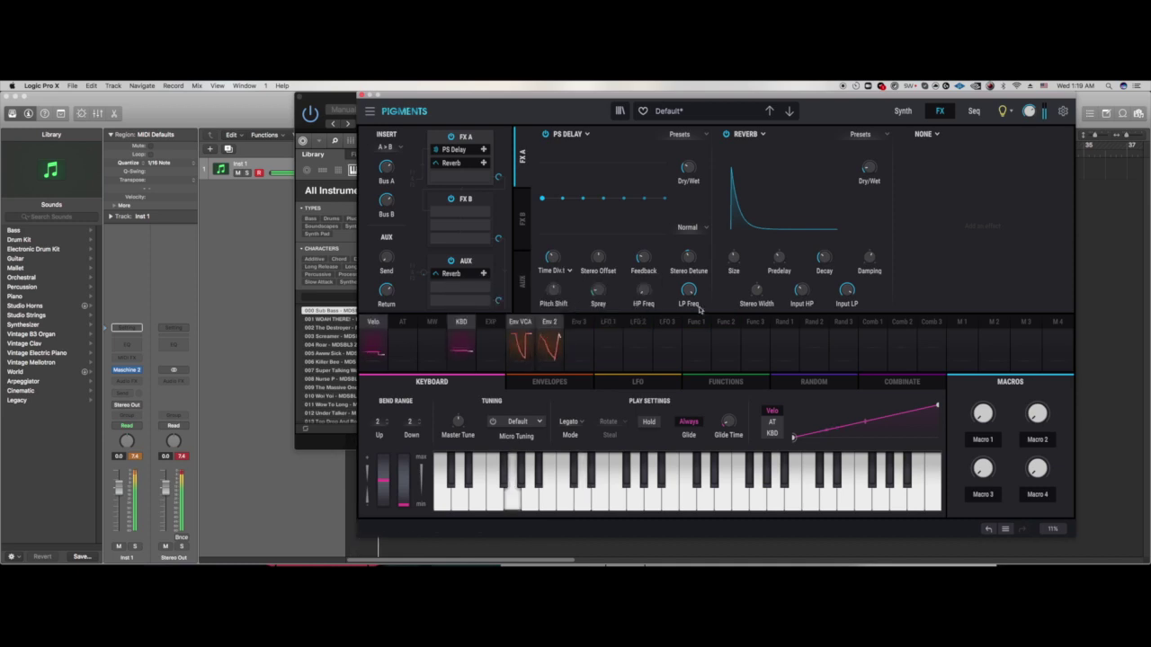
Step: Raise the PS Delay's Feedback and HP Freq
drag(644, 262, 644, 253)
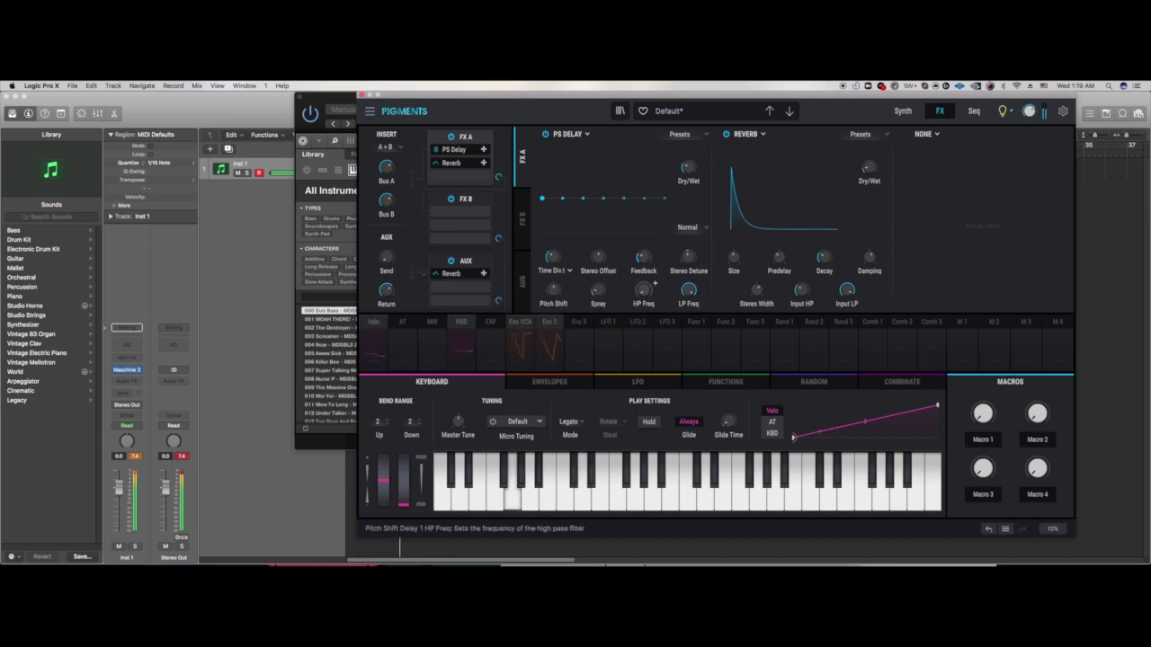
drag(645, 297, 646, 294)
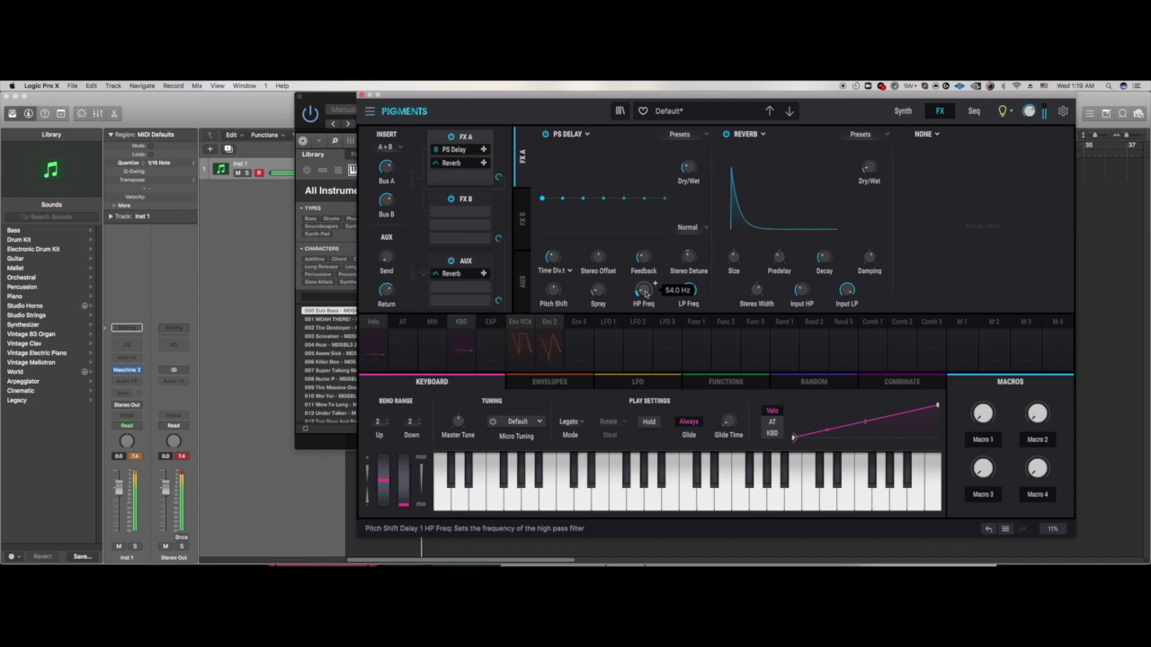
scroll(648, 293, up, 2)
mouse_move(699, 161)
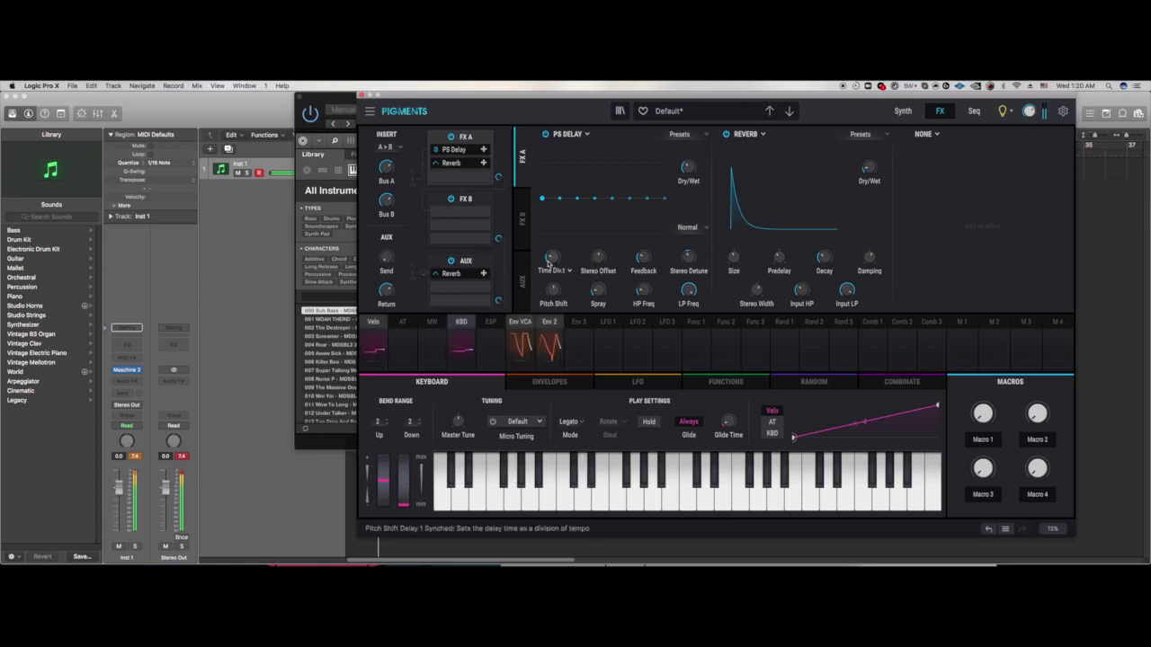
Step: Change the PS Delay's time type to Sync Dotted and raise the FX A reverb's Dry/Wet slightly
mouse_move(568, 254)
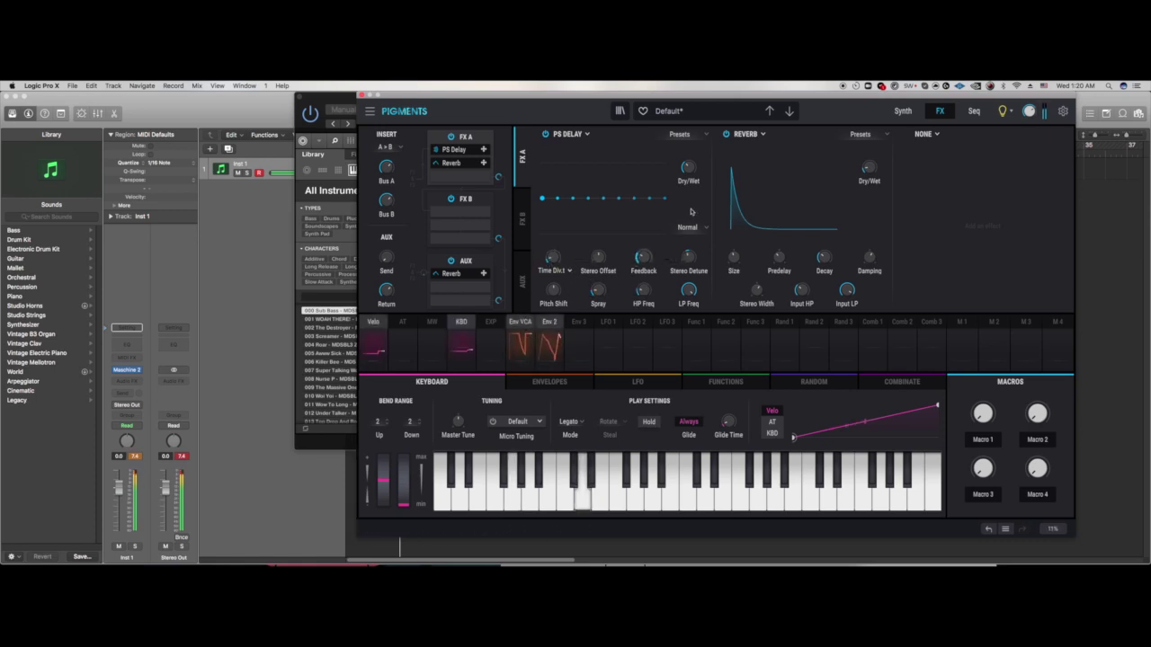
click(568, 270)
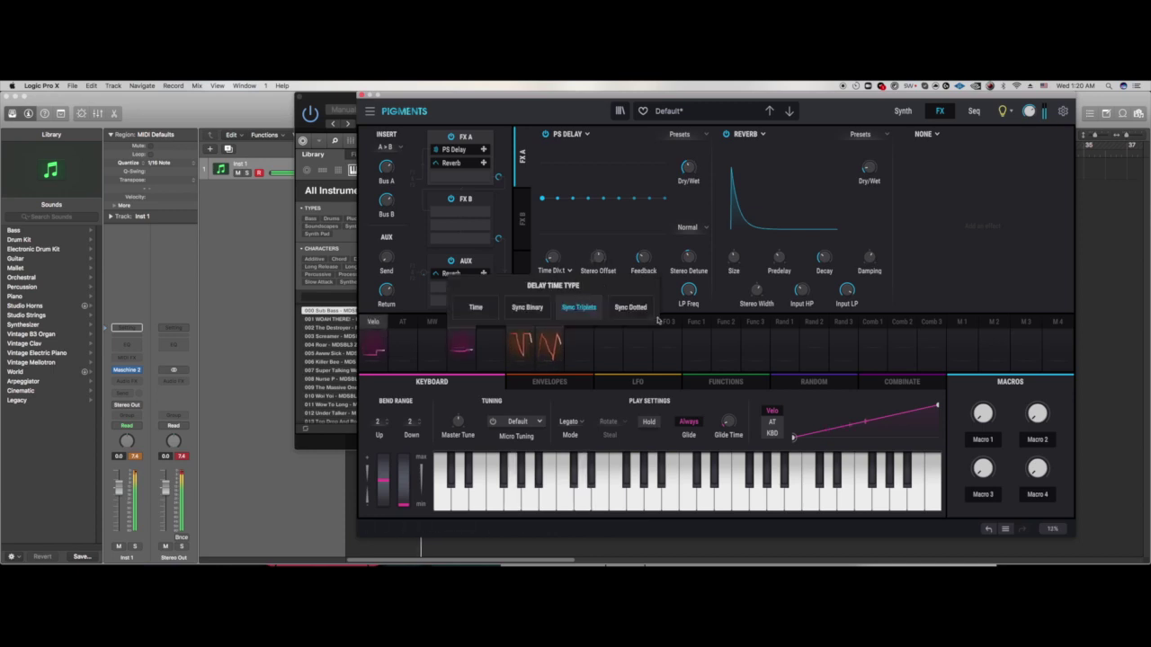
click(631, 309)
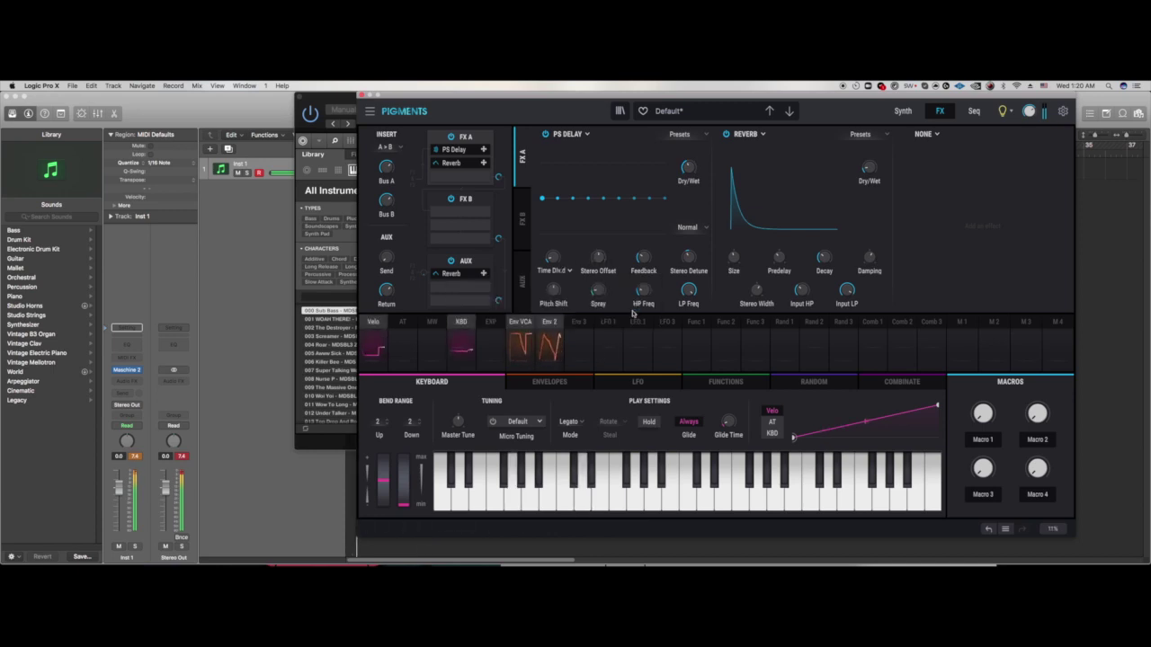
mouse_move(568, 252)
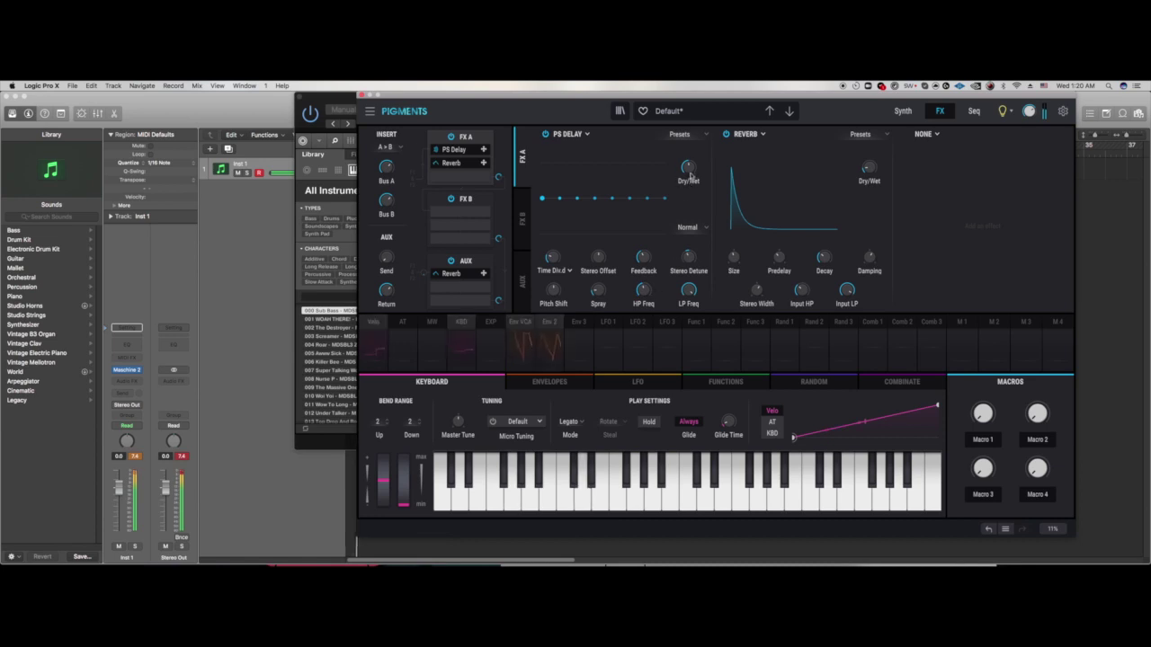
mouse_move(699, 161)
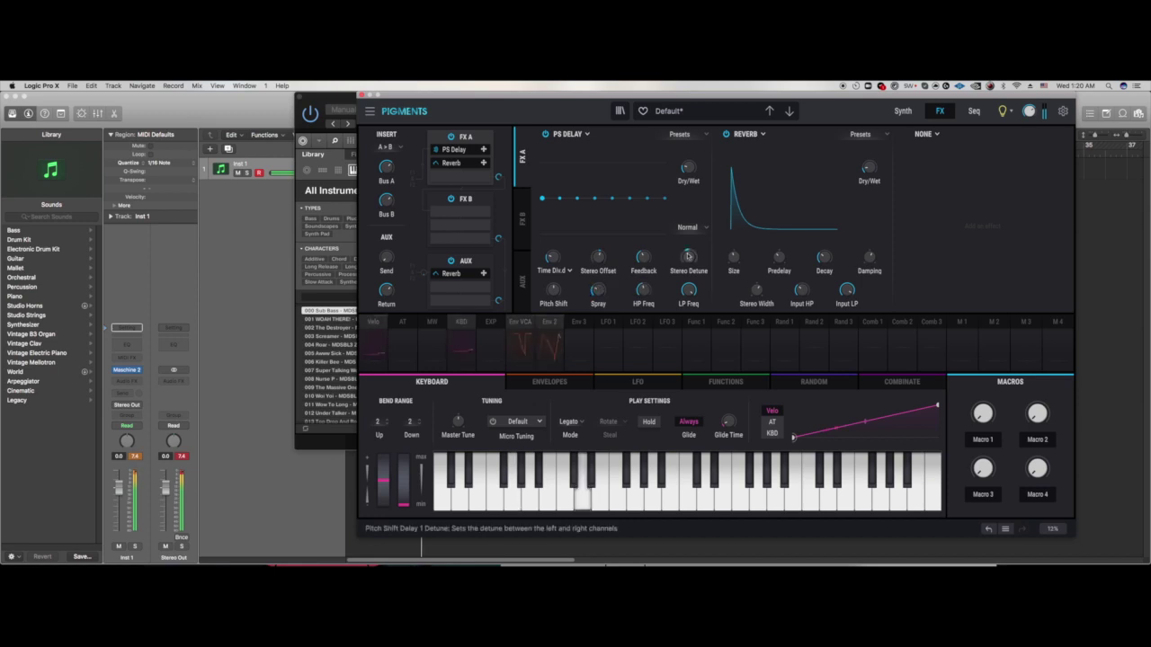
mouse_move(706, 253)
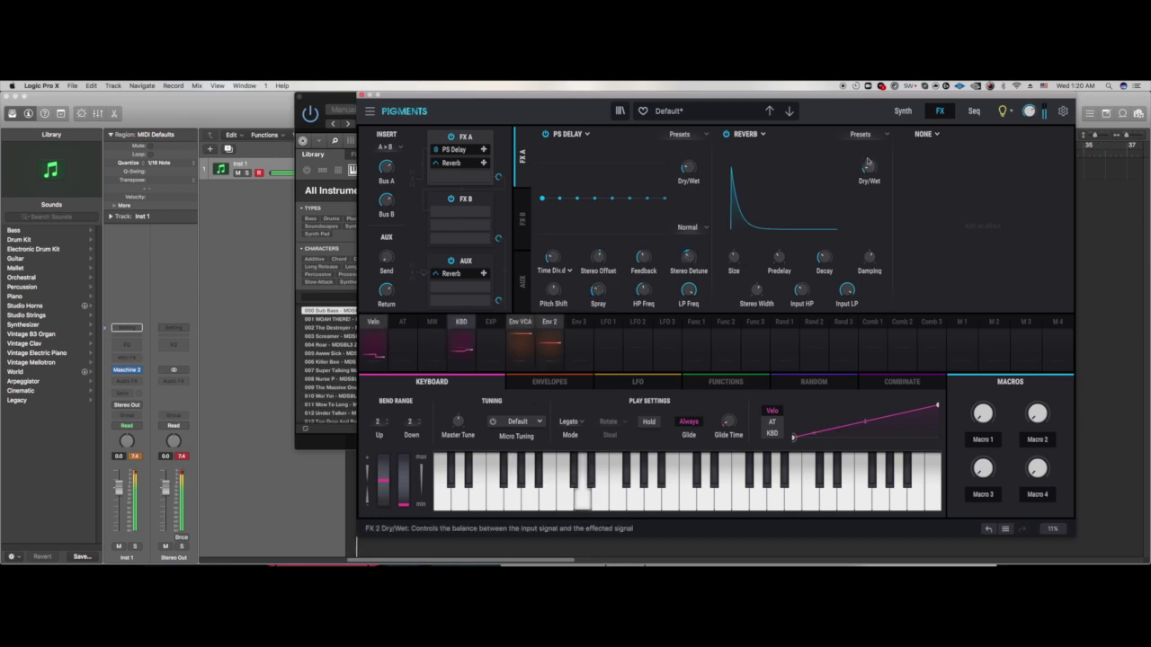
mouse_move(879, 164)
drag(869, 169, 870, 164)
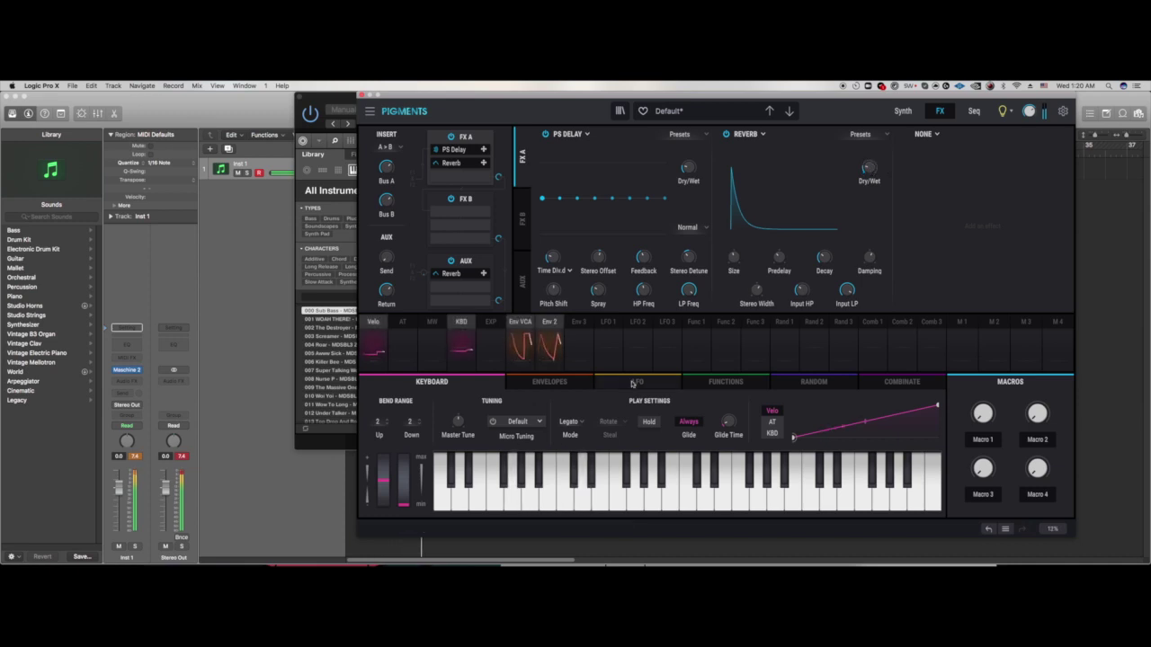
Step: Raise Filter 2's volume and the filter routing amount, and add slight modulator-driven phase distortion to Engine 1
click(549, 382)
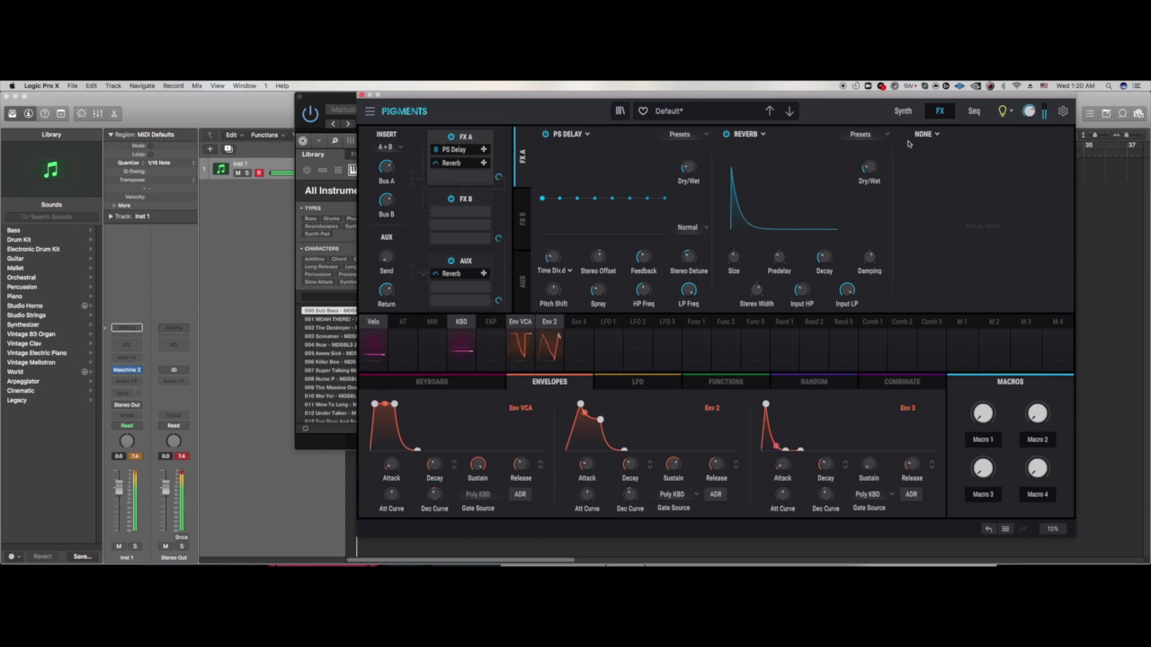
click(903, 112)
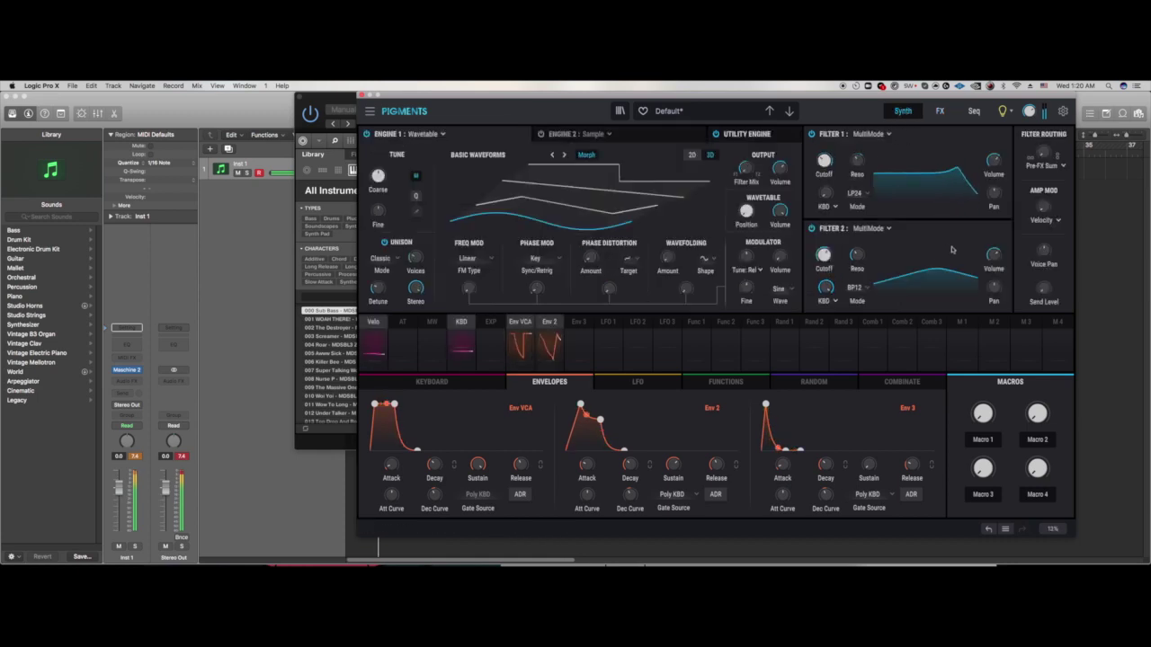
drag(995, 260, 1004, 249)
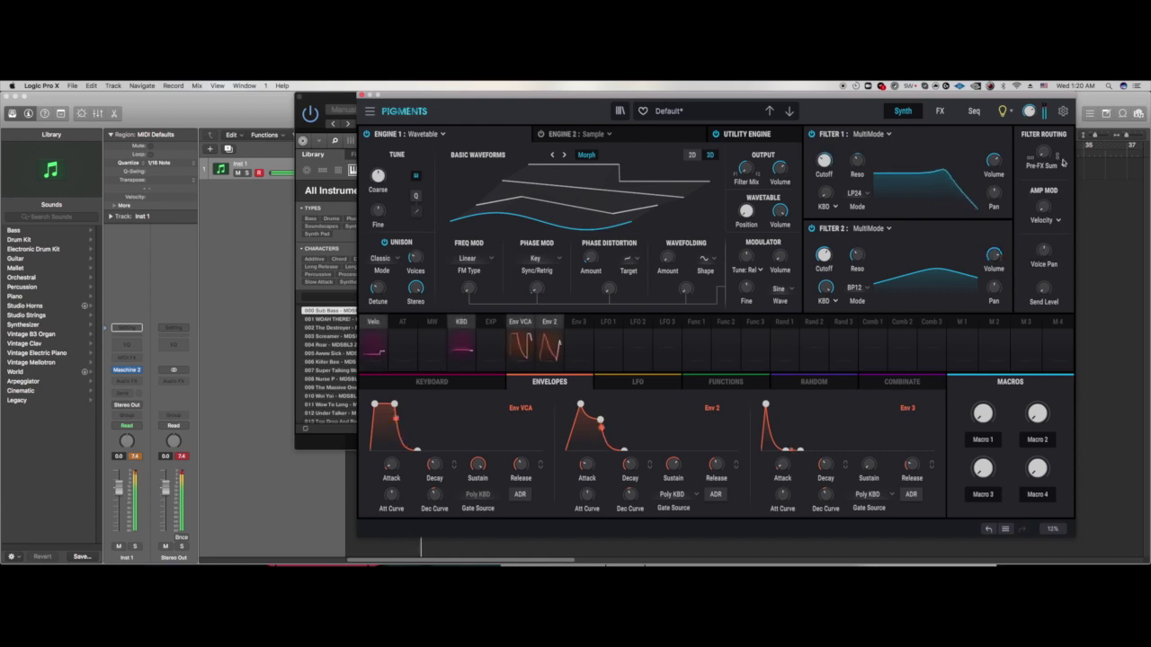
drag(1043, 155, 1042, 149)
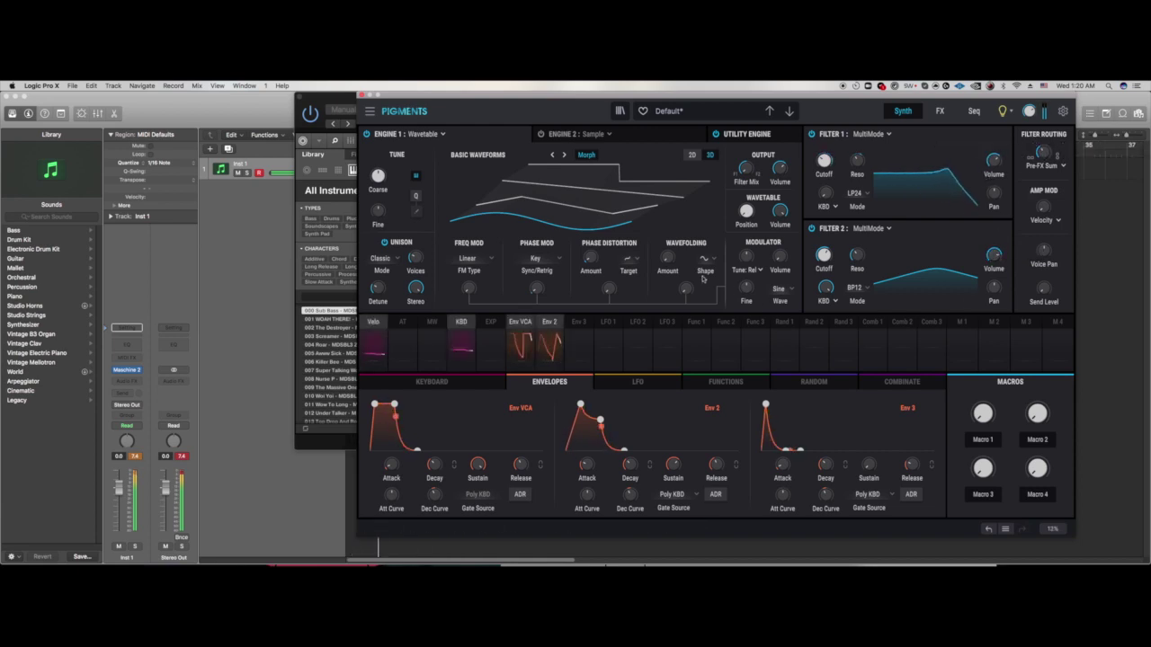
drag(610, 288, 611, 284)
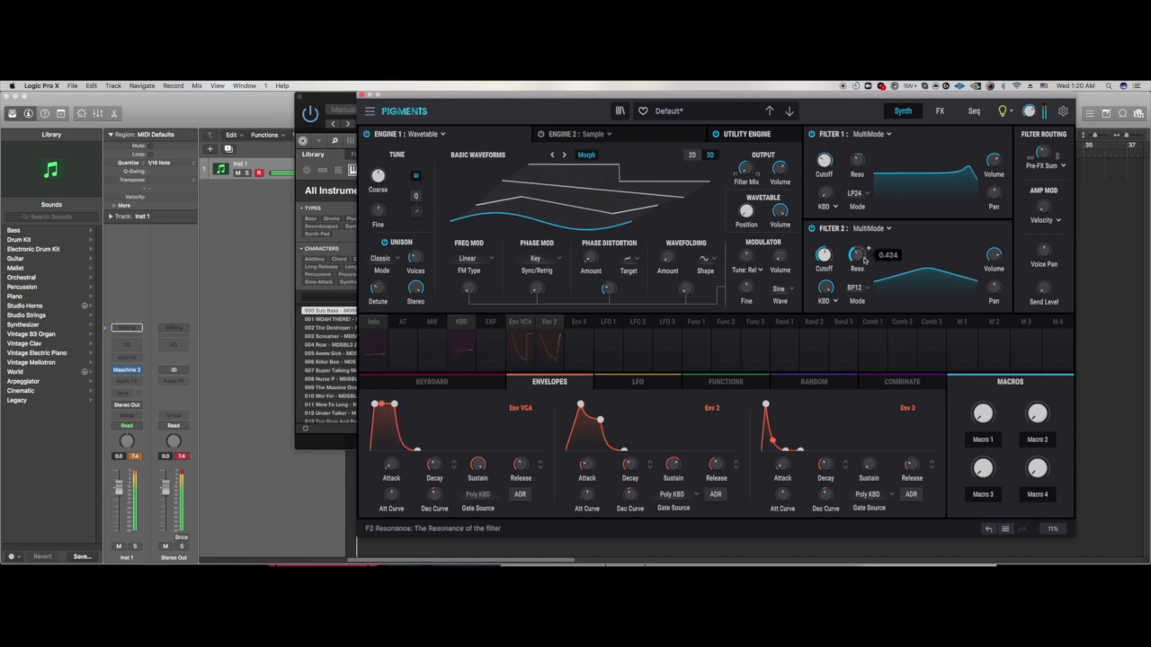
Step: Change Filter 2's mode to HP36 and lower its cutoff
click(877, 228)
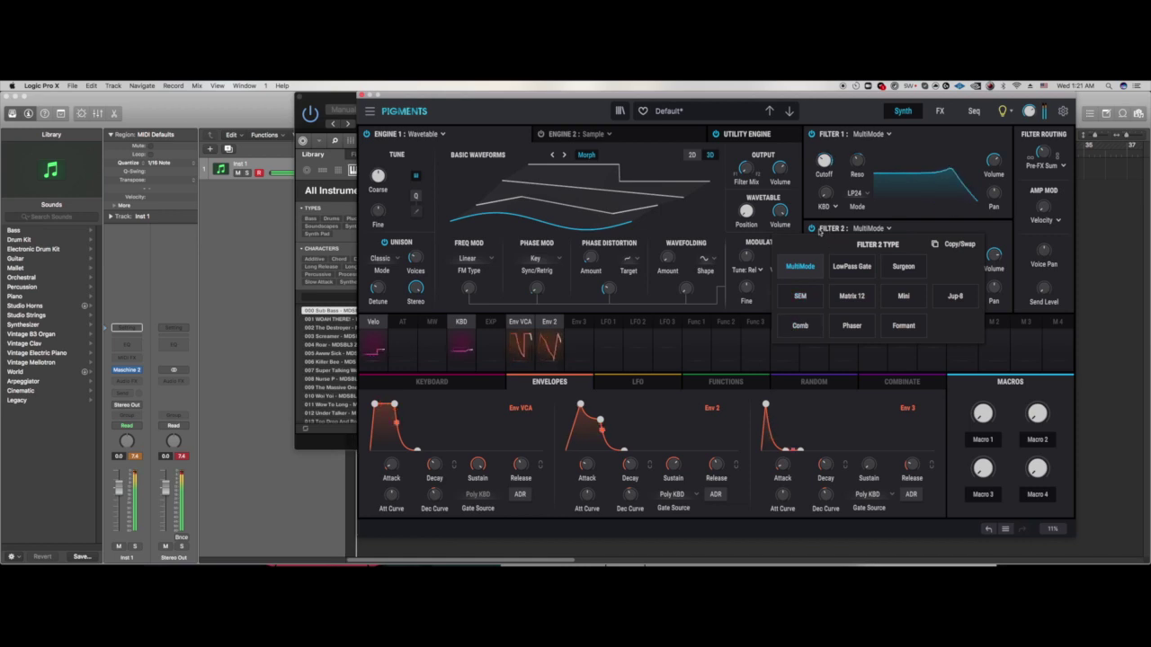
click(825, 231)
click(857, 288)
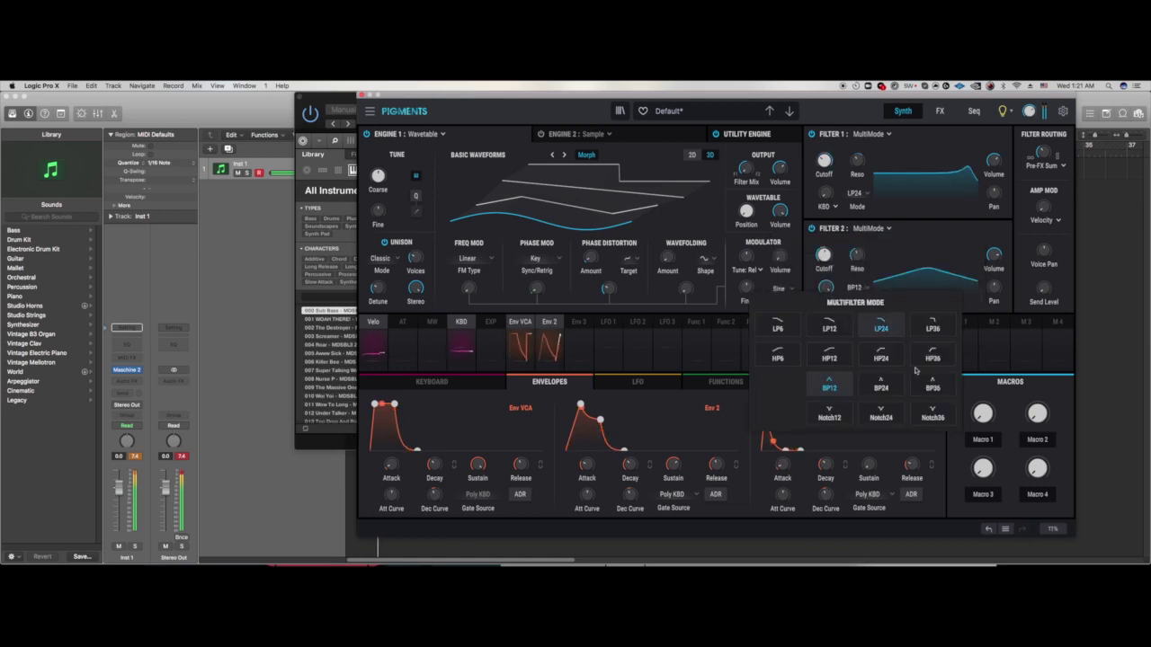
click(932, 357)
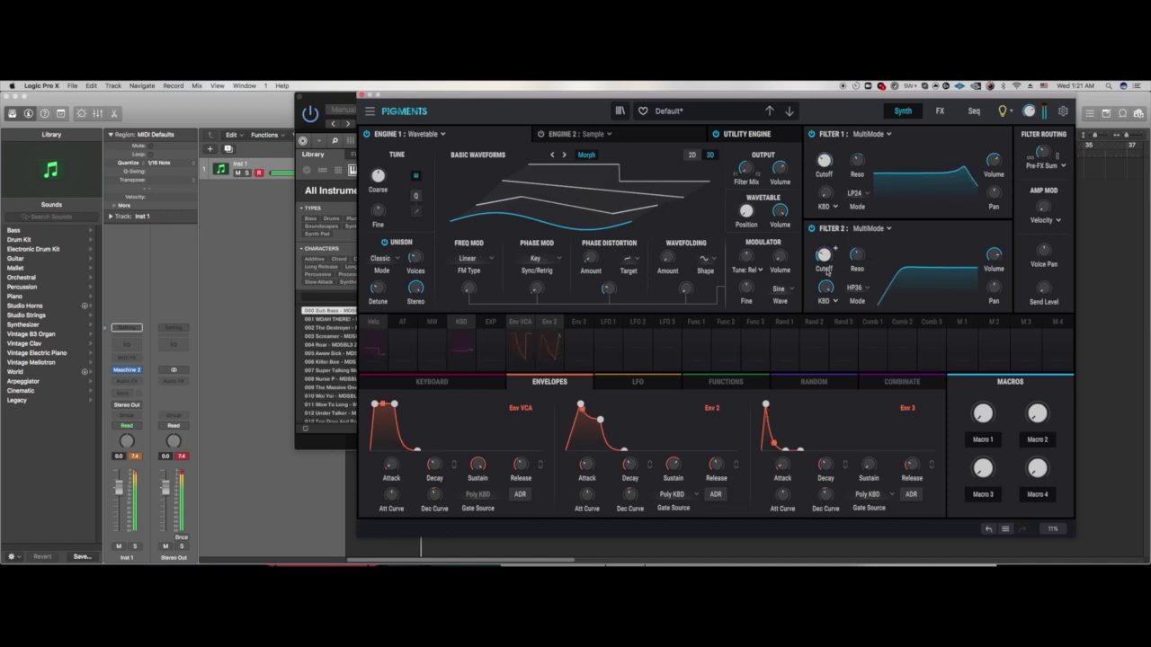
mouse_move(824, 256)
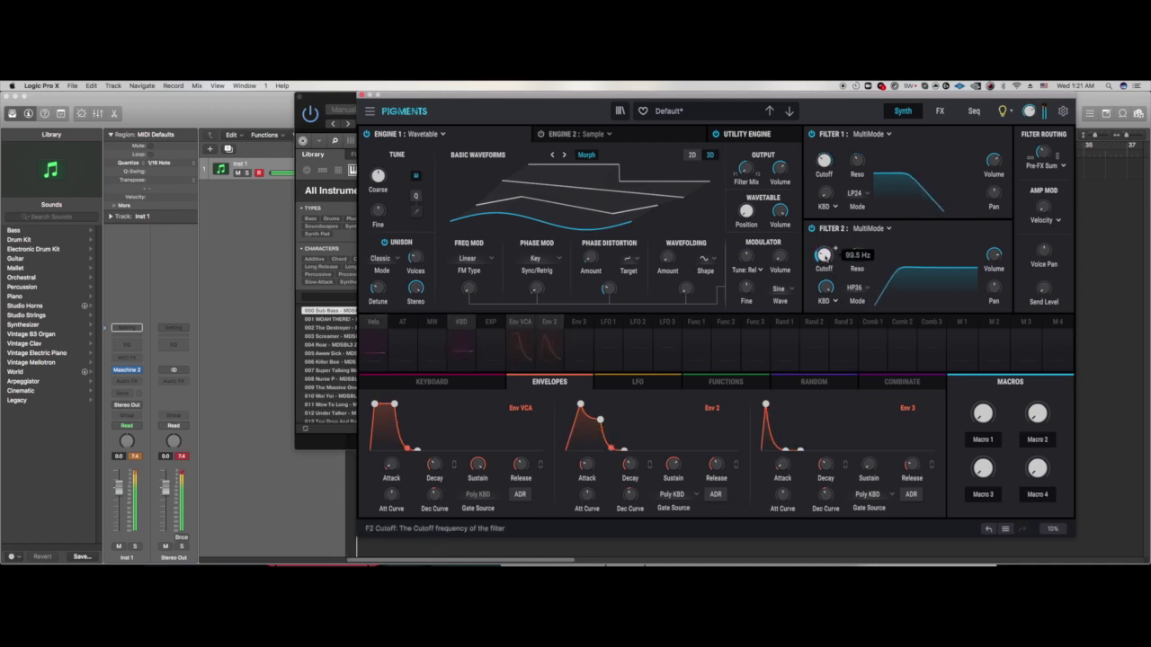
scroll(823, 256, down, 2)
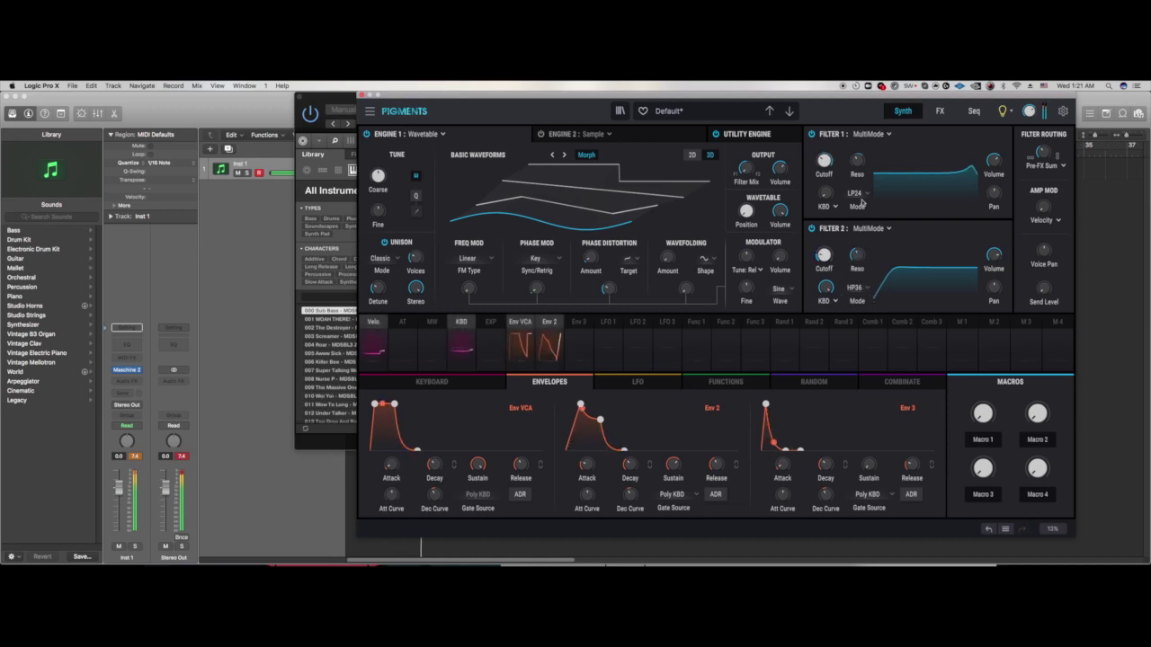
Step: Switch Filter 2 to the Formant type, raise its Morph to about 0.744 and adjust its Freq Shift
click(858, 200)
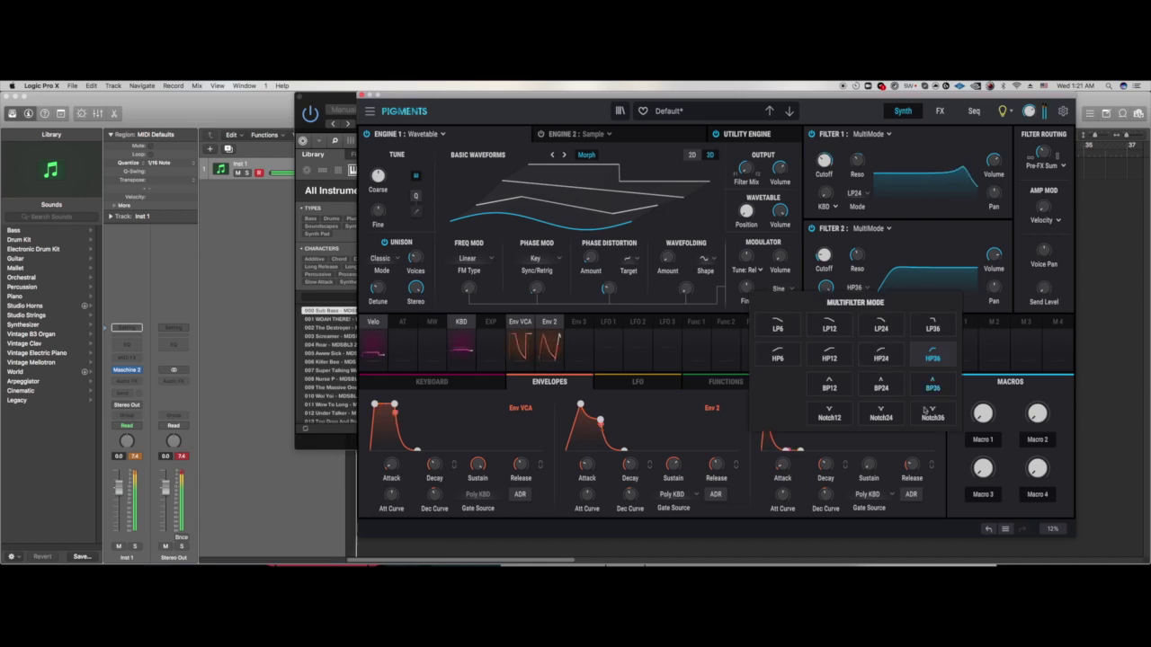
click(878, 260)
click(872, 229)
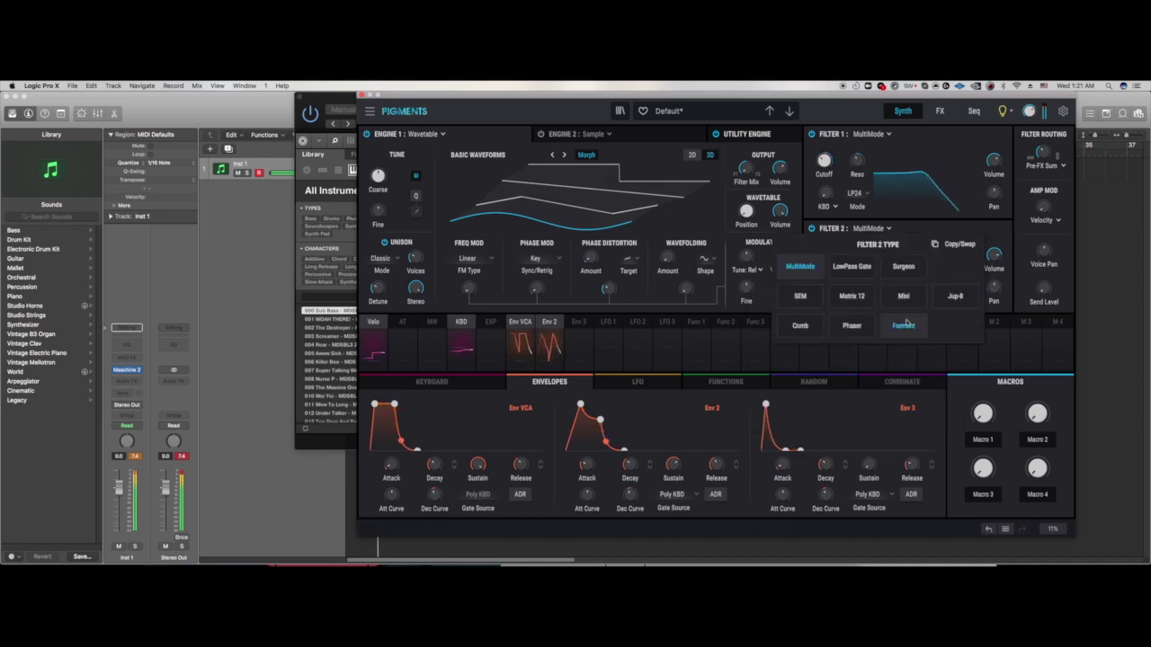
click(905, 329)
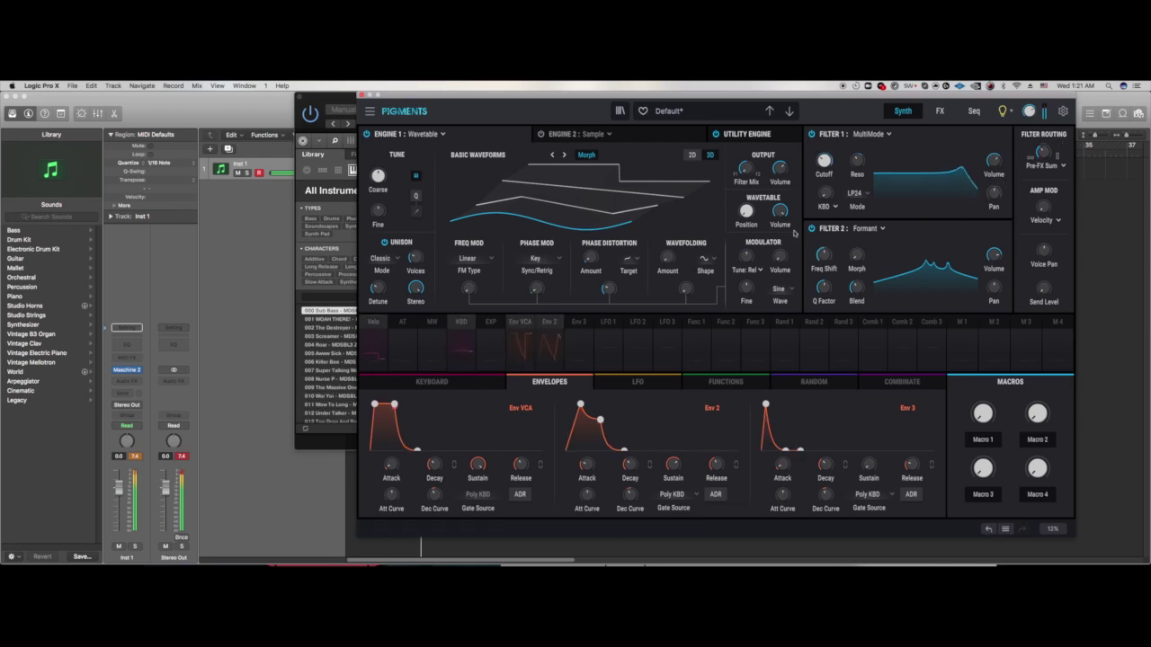
drag(1041, 153, 1041, 158)
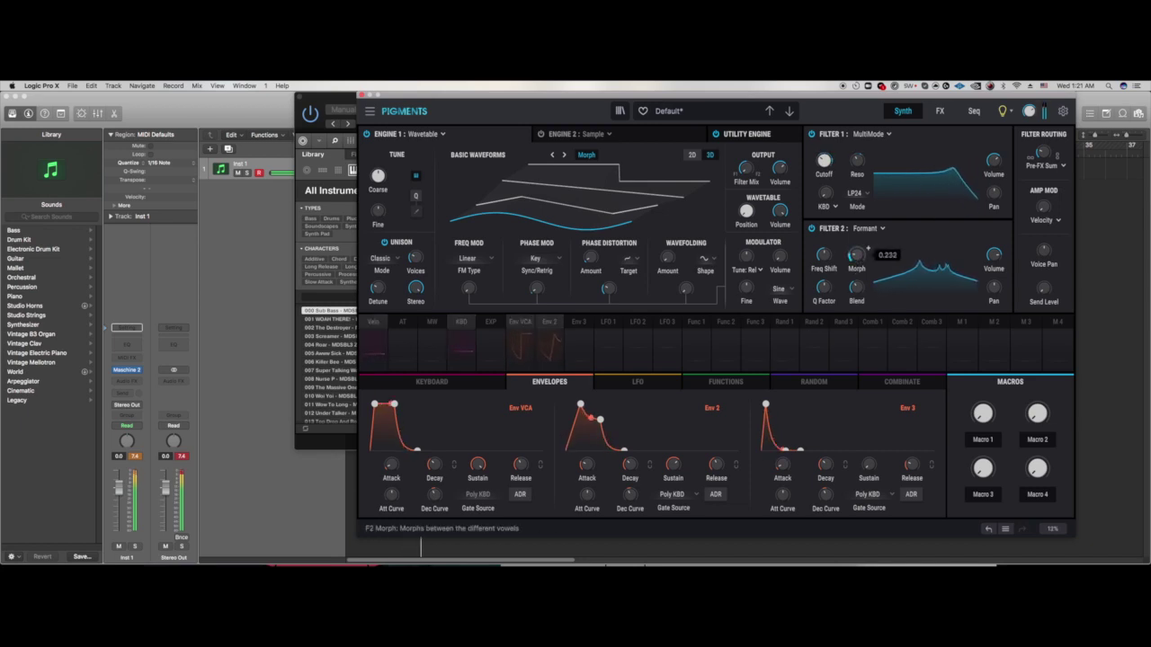
drag(857, 256, 857, 184)
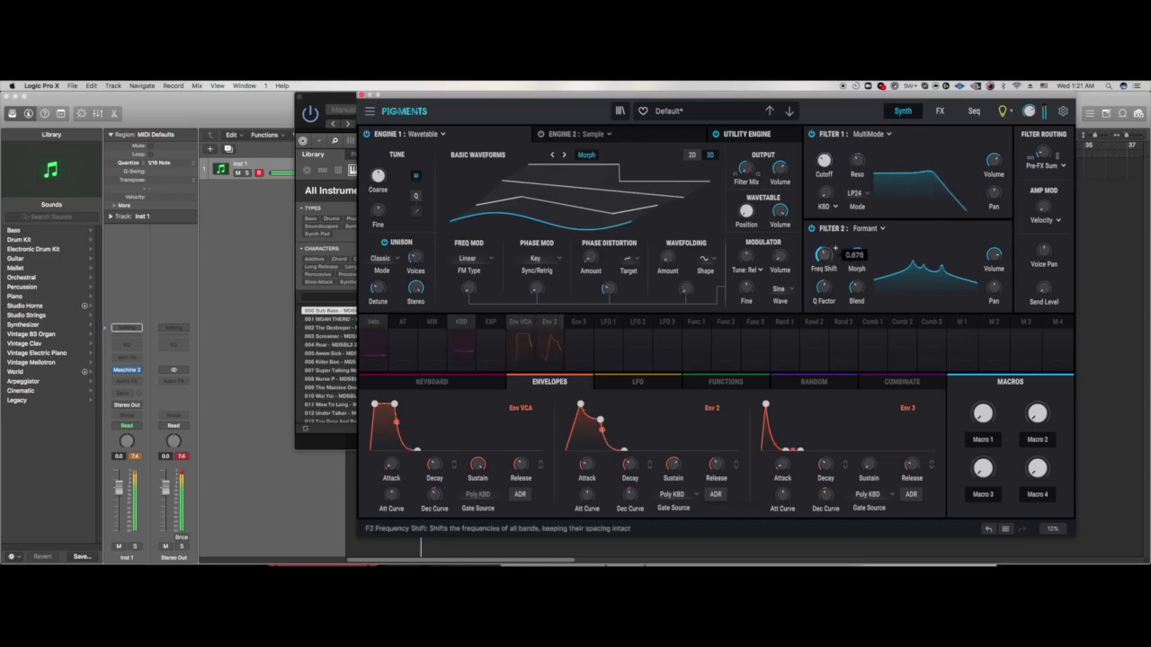
scroll(835, 248, up, 4)
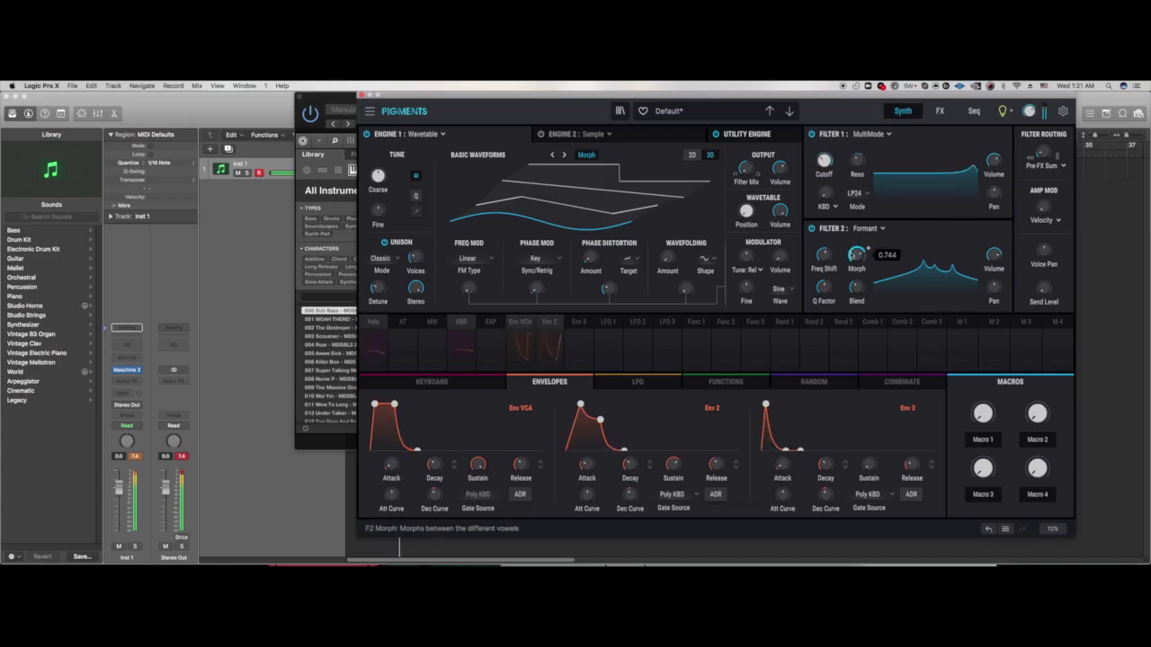
Step: Change Filter 2 to the Phaser type with 12 poles and sweep its cutoff up and back down
click(868, 229)
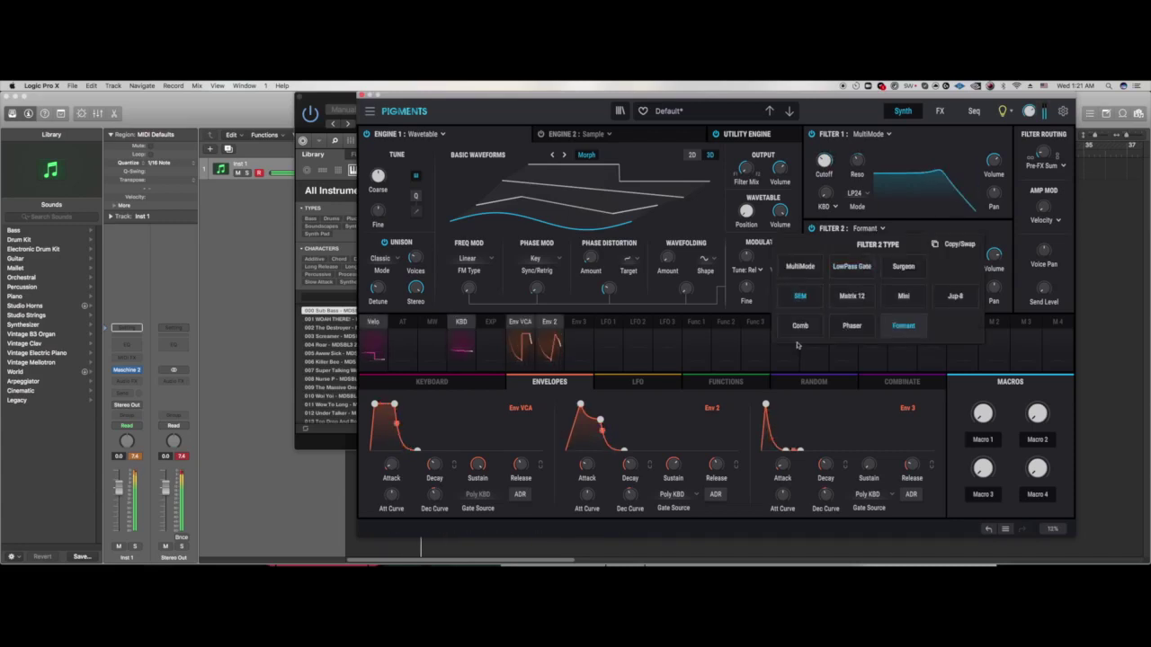
click(863, 328)
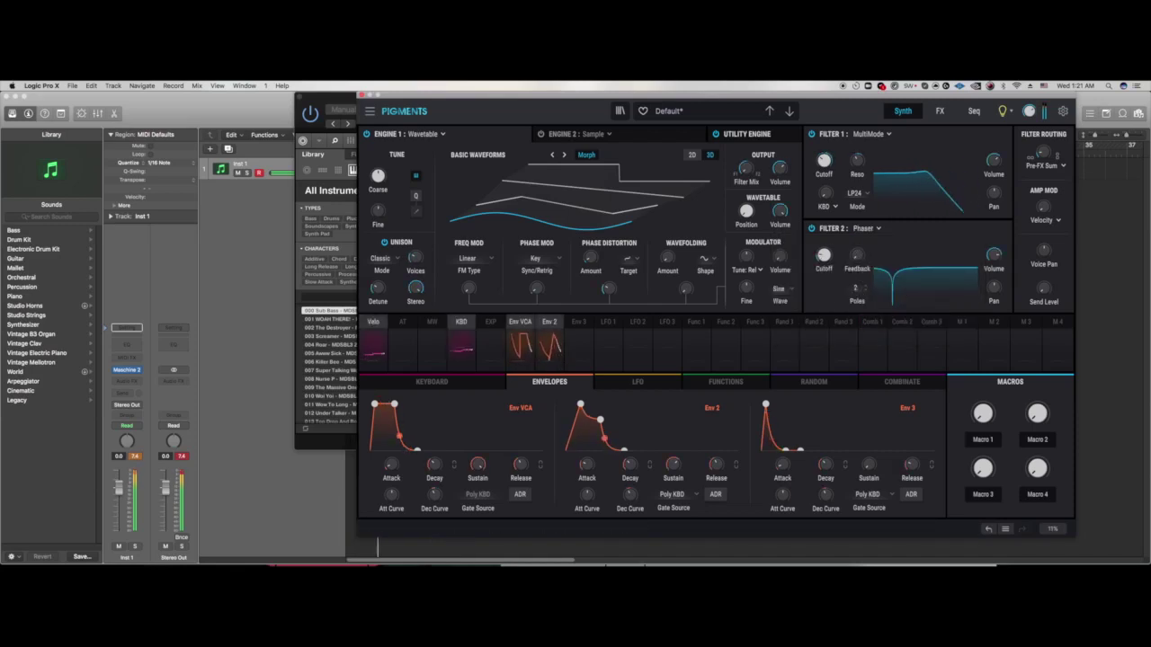
drag(855, 288, 856, 265)
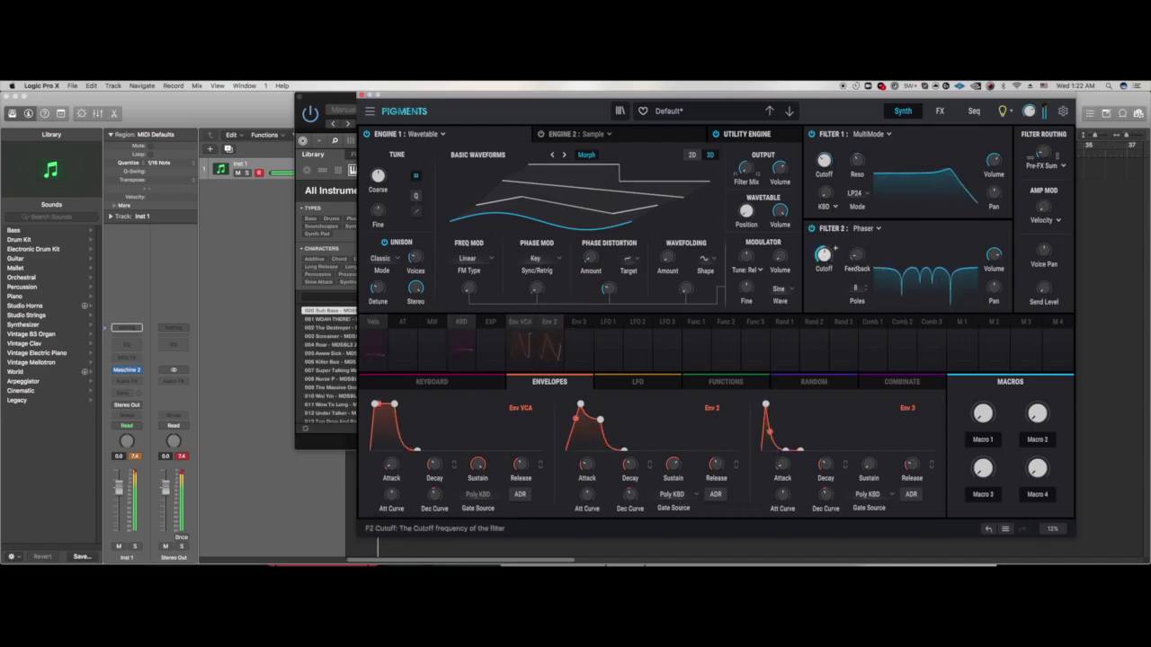
drag(824, 258, 830, 215)
mouse_move(834, 250)
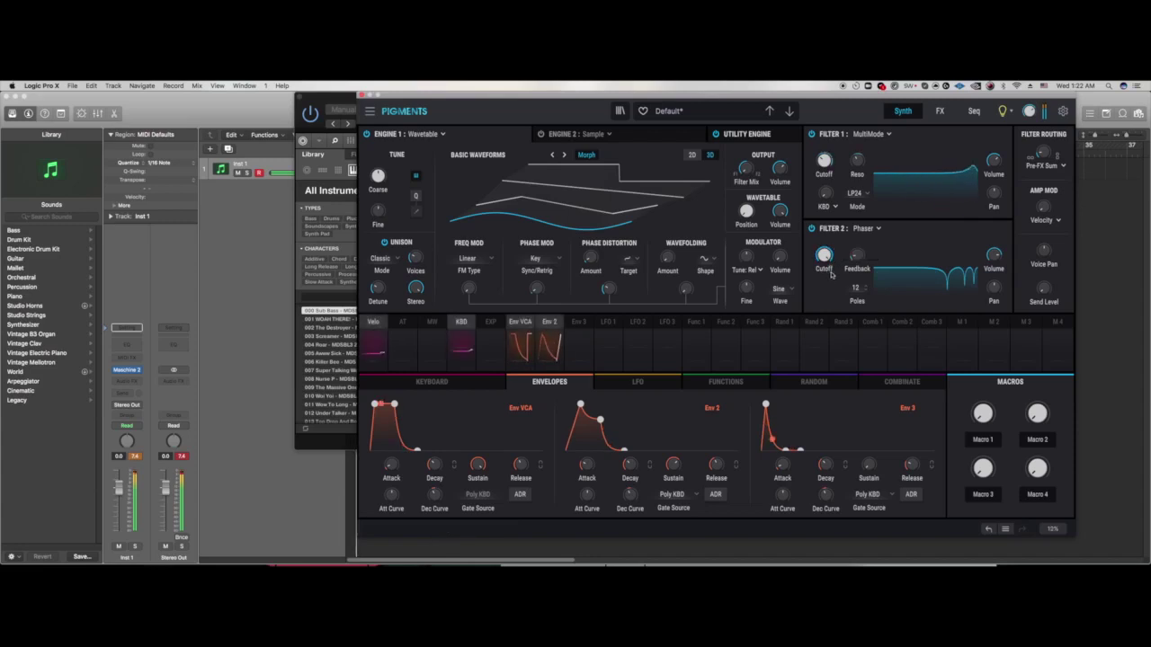
drag(824, 255, 825, 284)
scroll(833, 249, down, 3)
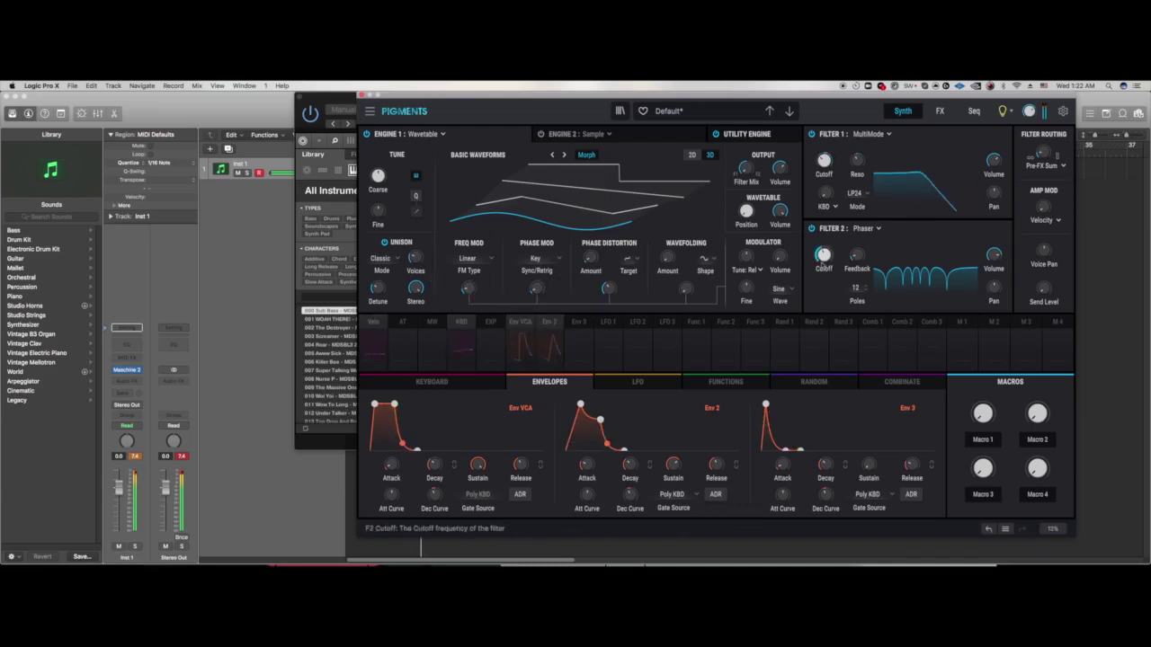
Step: Bypass Filter 2 so that only the MultiMode Filter 1 is active
click(869, 231)
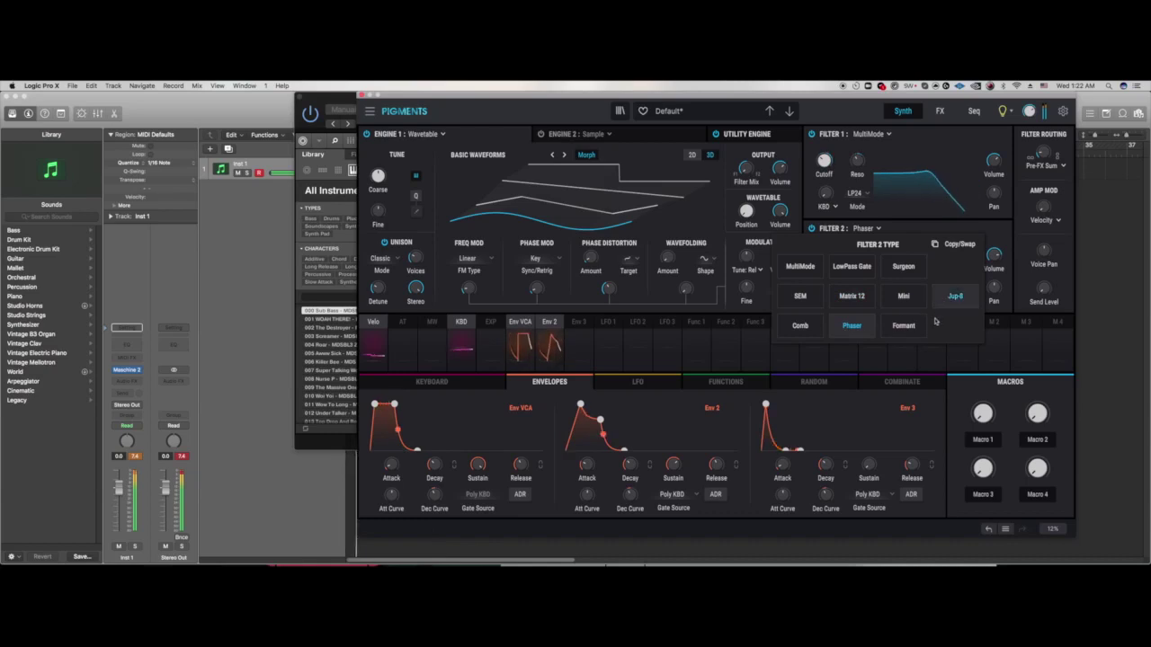
click(939, 110)
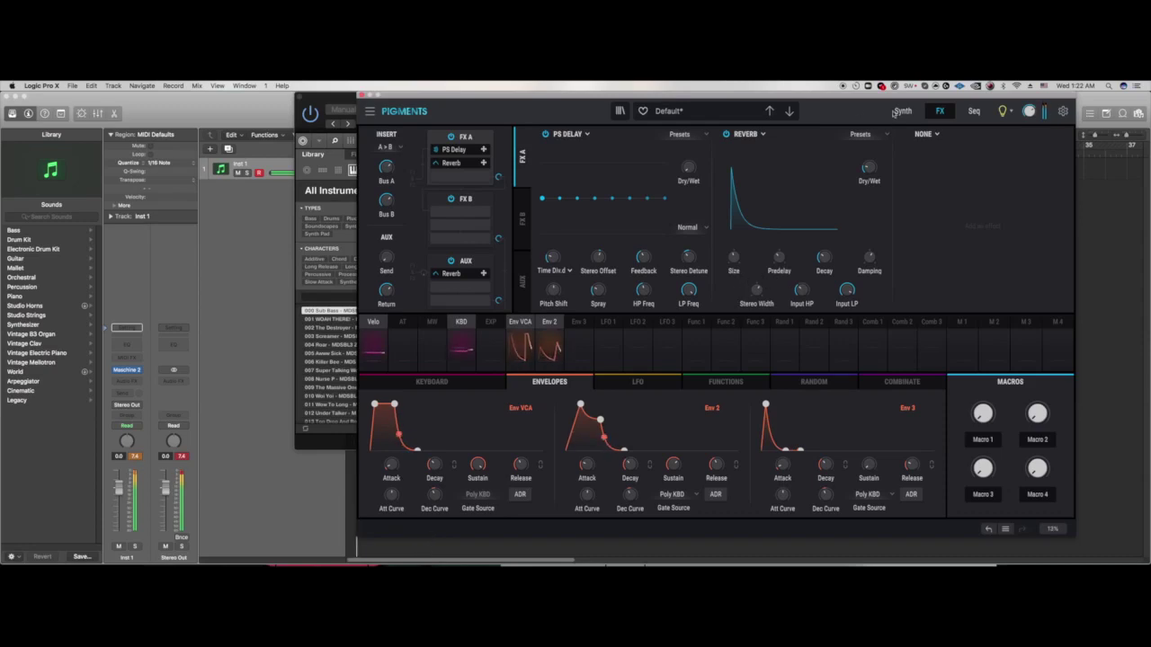
click(904, 111)
click(812, 228)
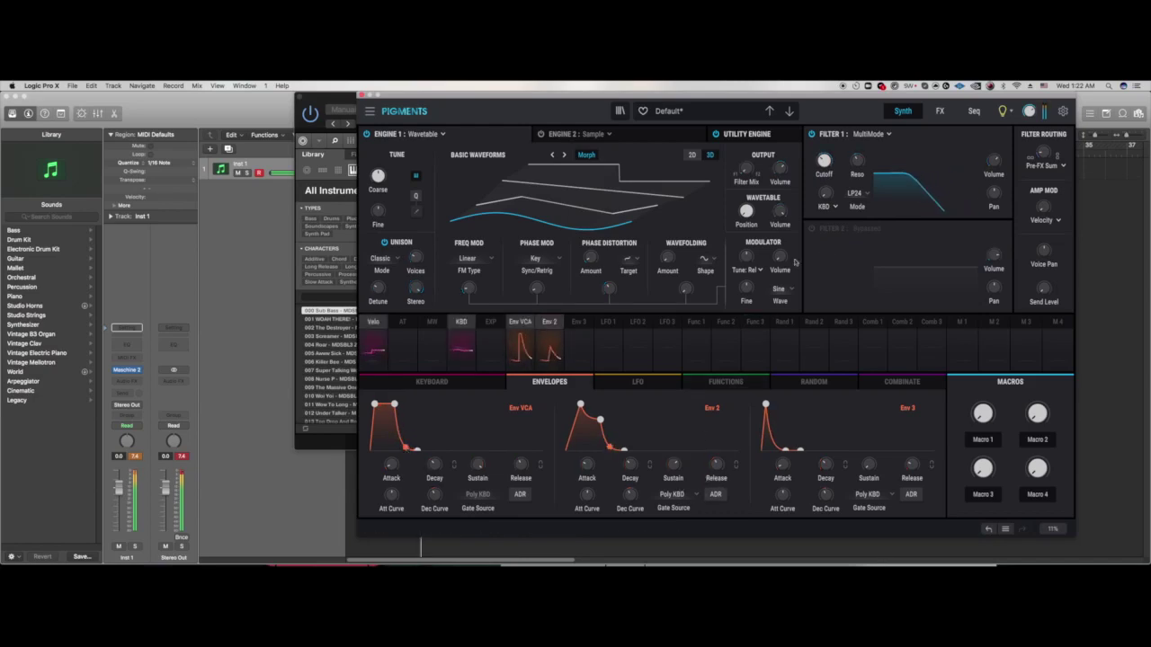
Step: Lengthen Env VCA's Release slightly, set Env 2's Decay to about 205 ms and fine-tune its Sustain
mouse_move(818, 165)
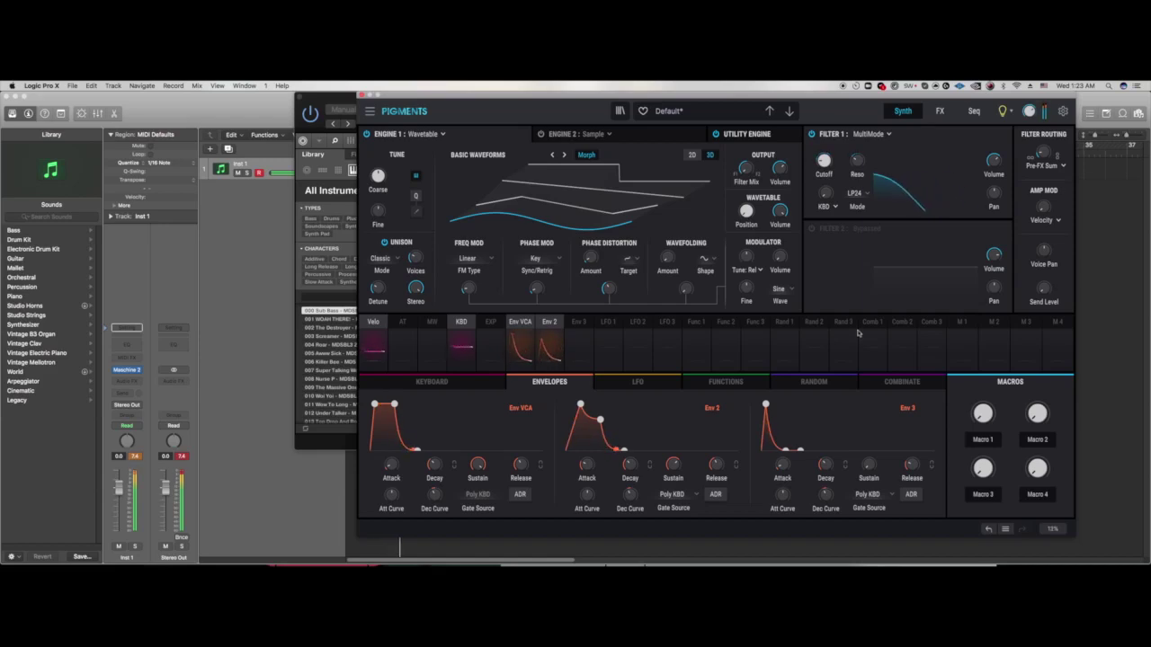
drag(527, 467, 528, 463)
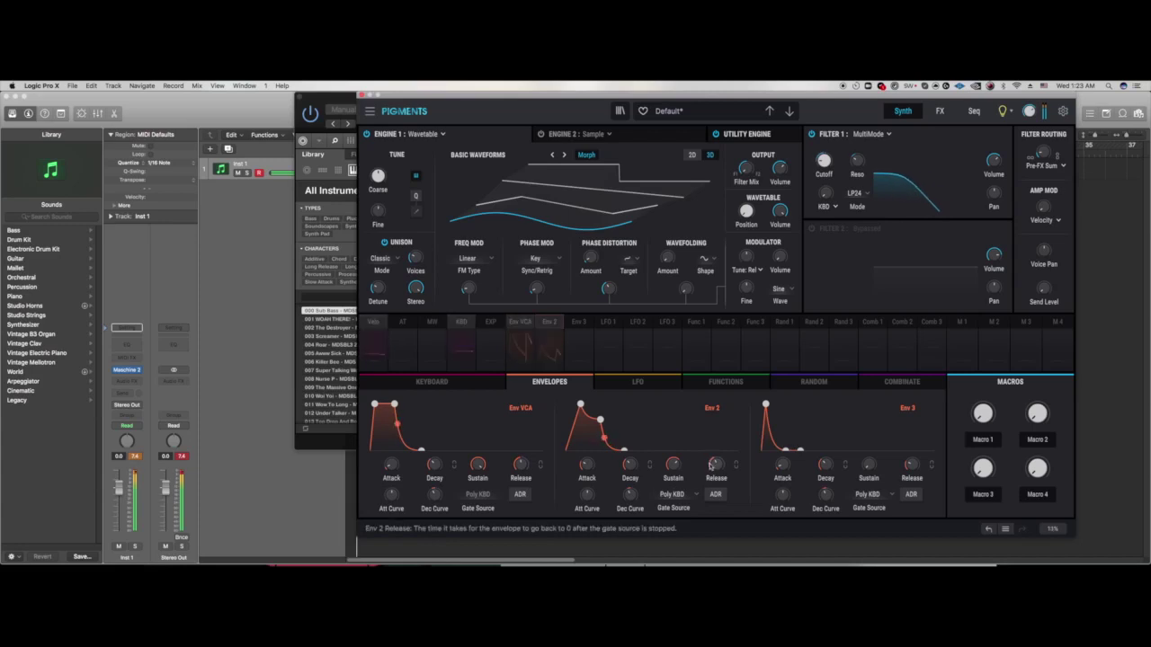
mouse_move(683, 460)
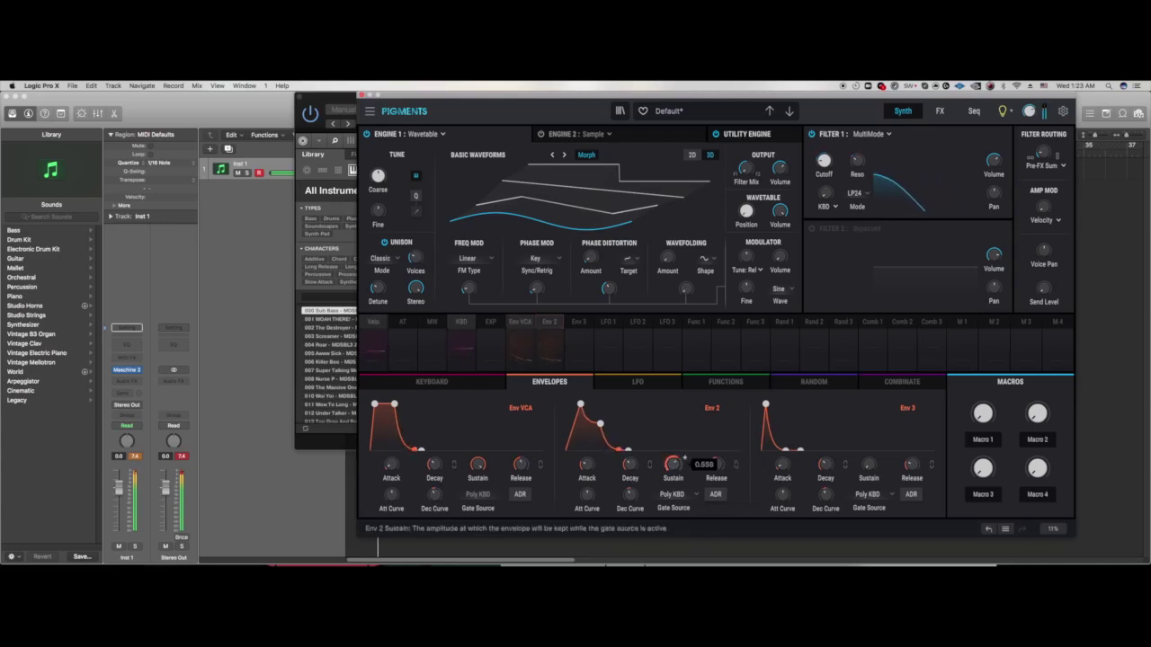
mouse_move(641, 459)
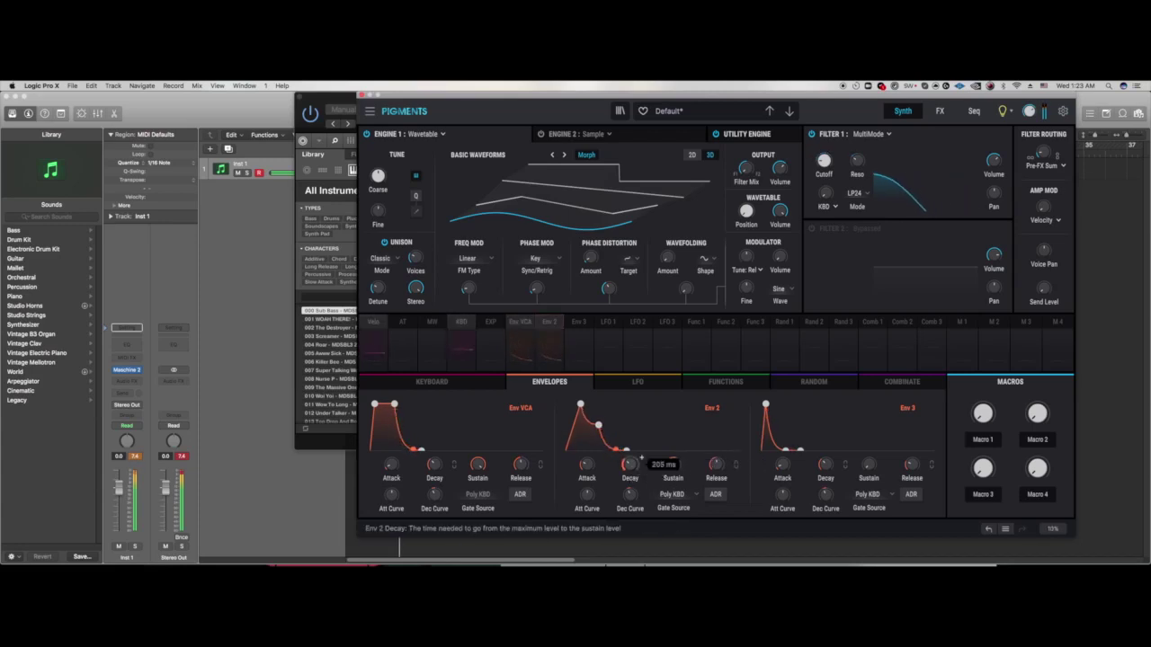
drag(671, 469, 677, 467)
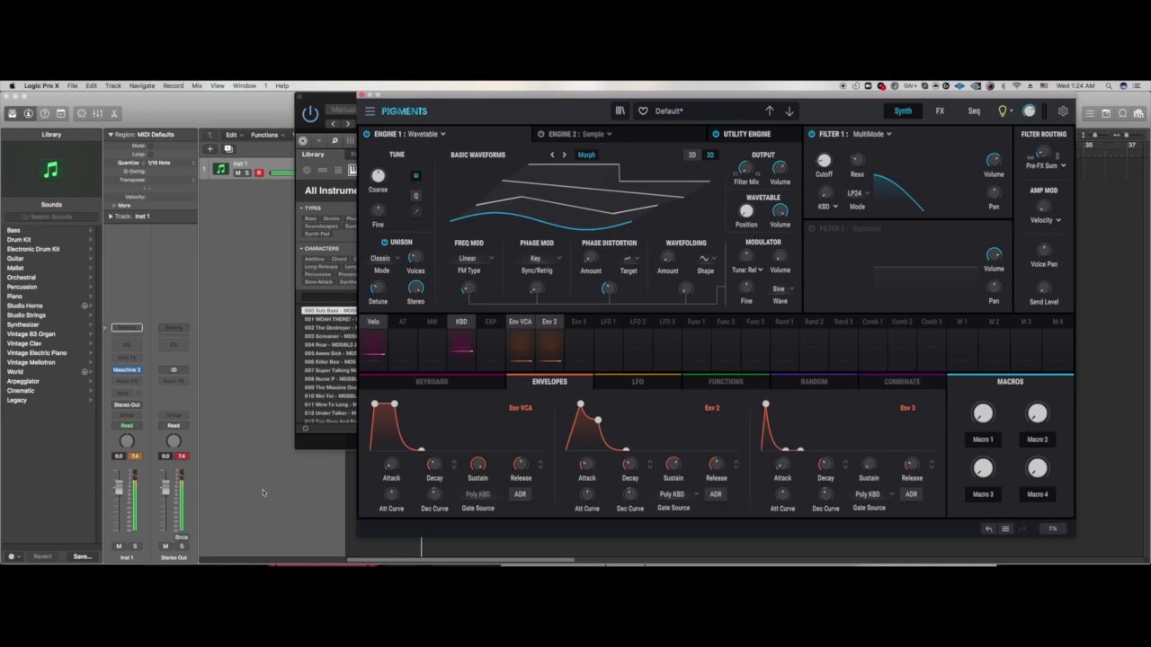
Step: Switch to Maschine and record the seventh Pigments sound's part into Pattern 1
click(326, 443)
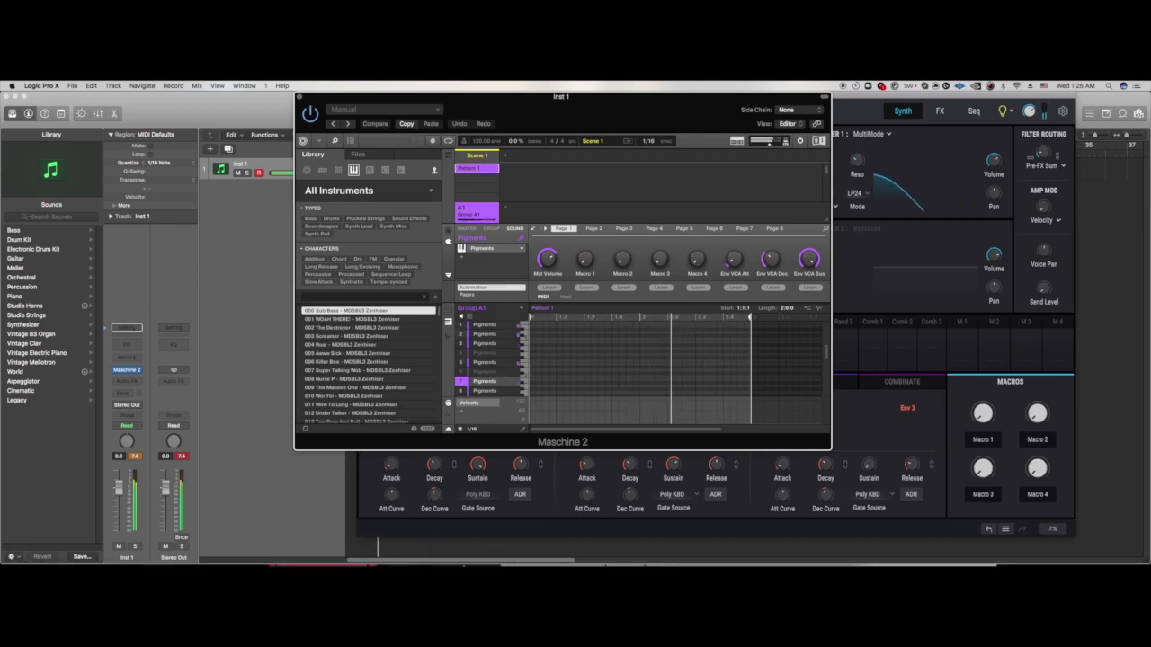
mouse_move(452, 550)
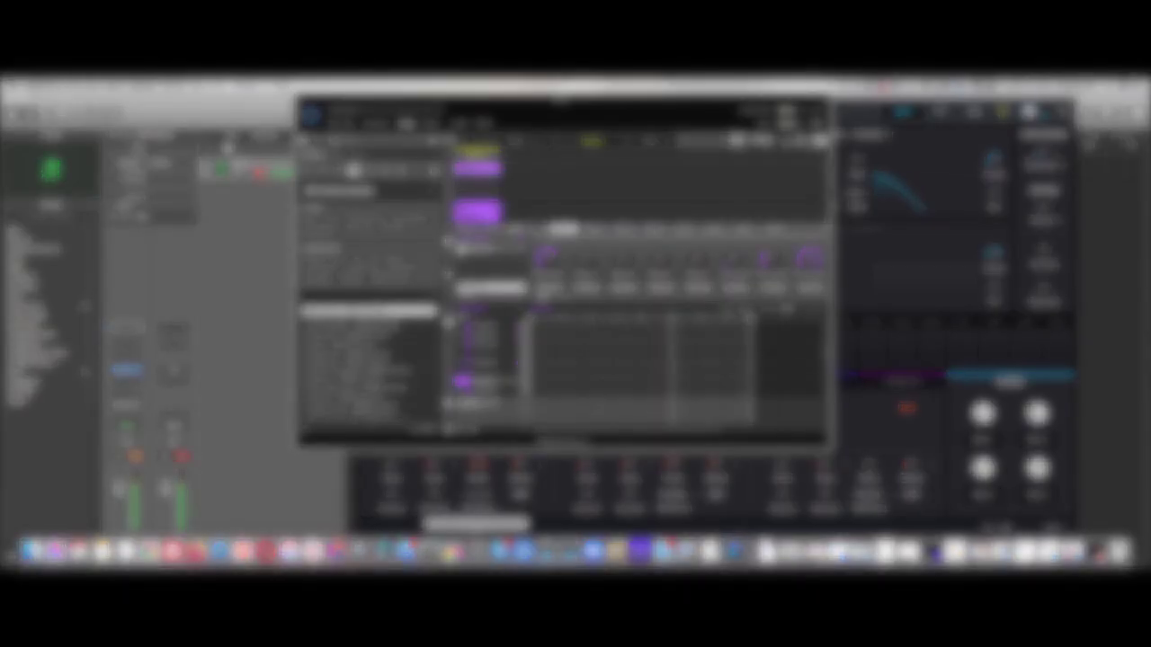
click(500, 550)
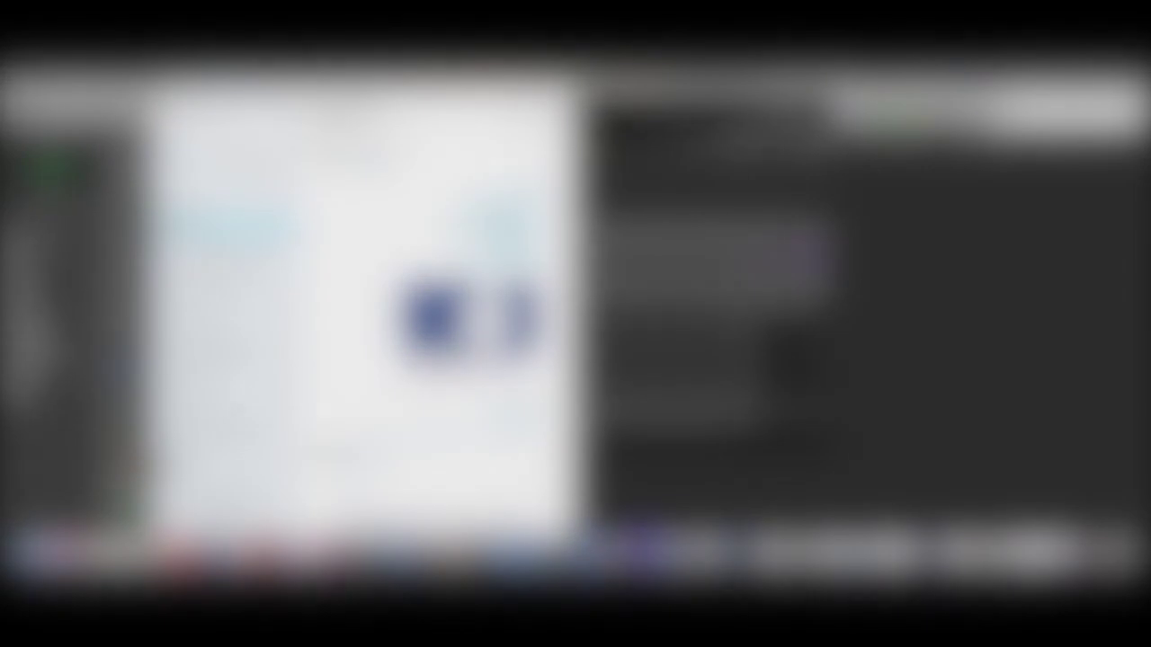
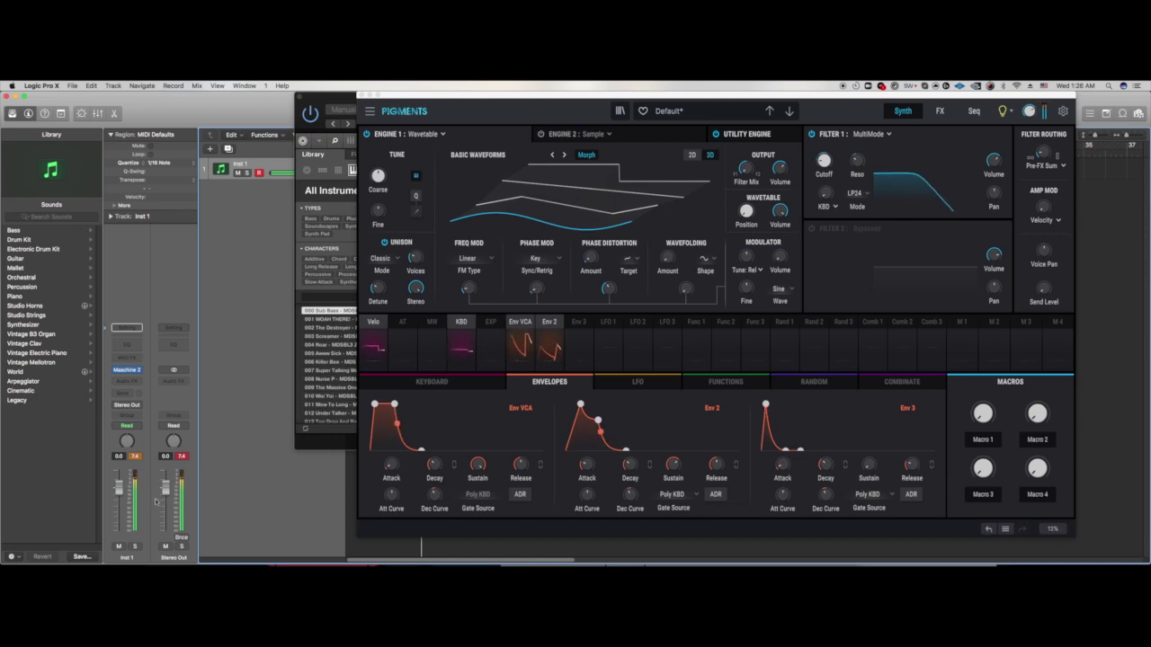
key(space)
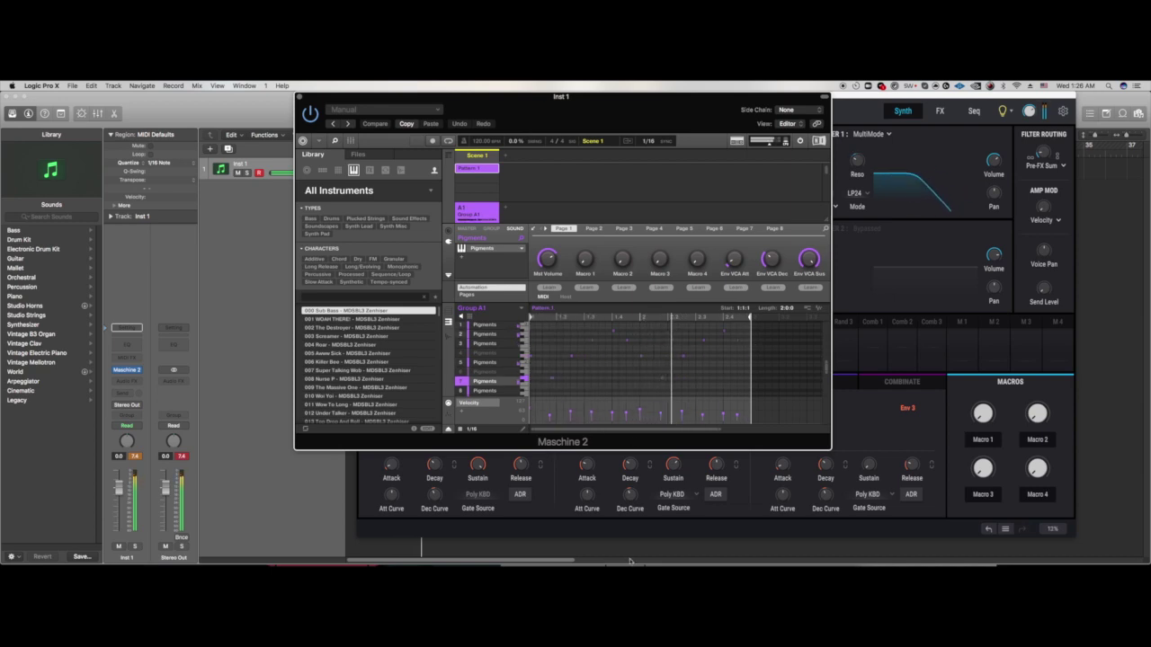
Step: Return to the Pigments window, lower Env 2's Sustain and fine-tune its Release
click(653, 452)
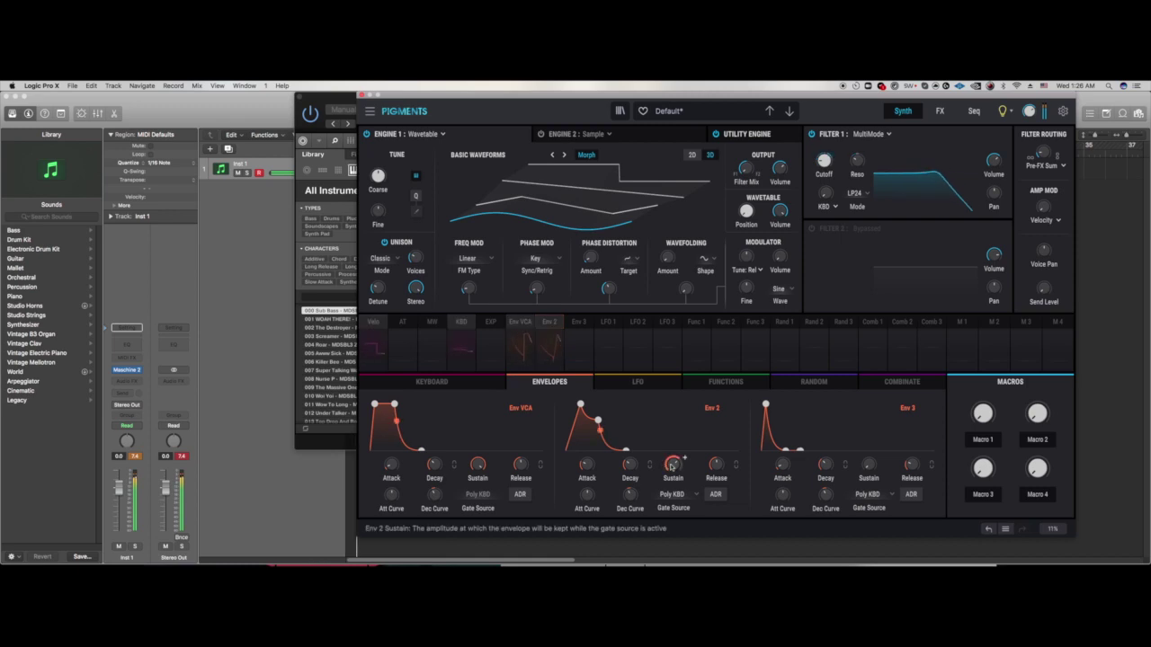
drag(674, 463, 673, 433)
drag(716, 463, 716, 460)
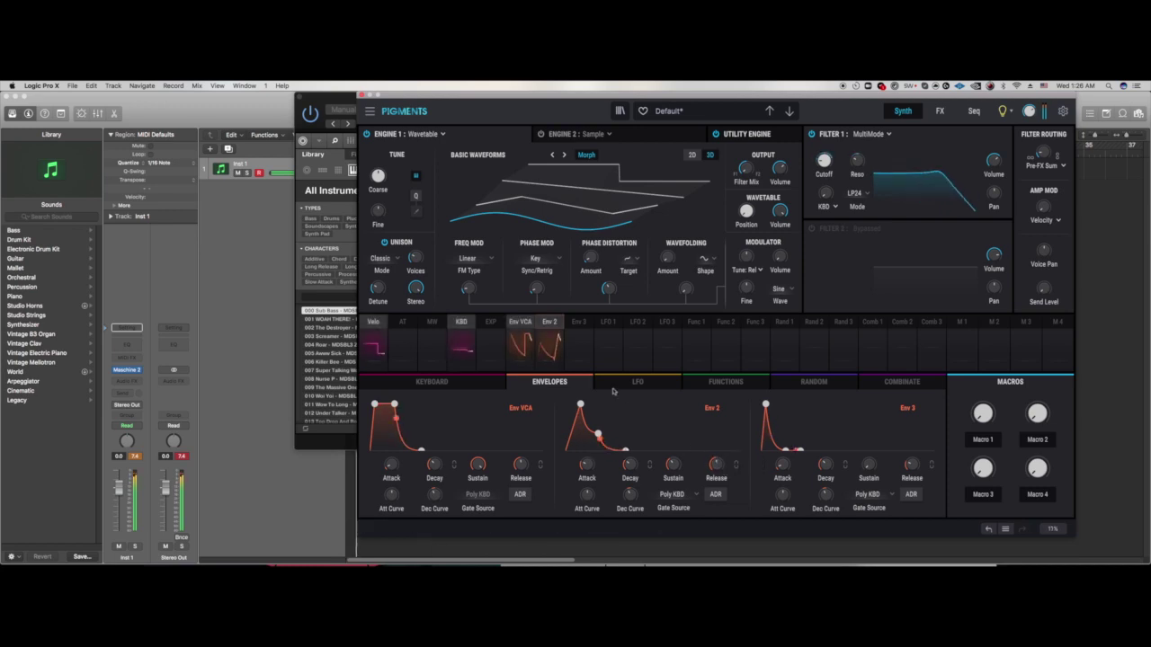
Step: Set LFO 1's reset source to Free Running
click(608, 325)
click(640, 383)
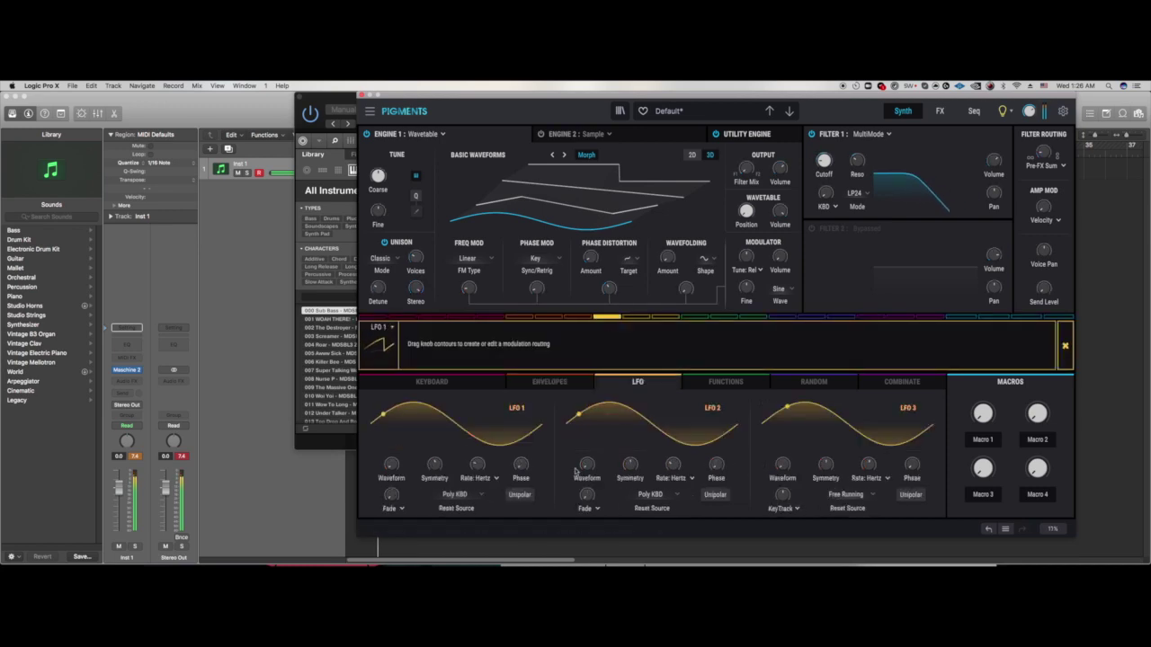
click(474, 496)
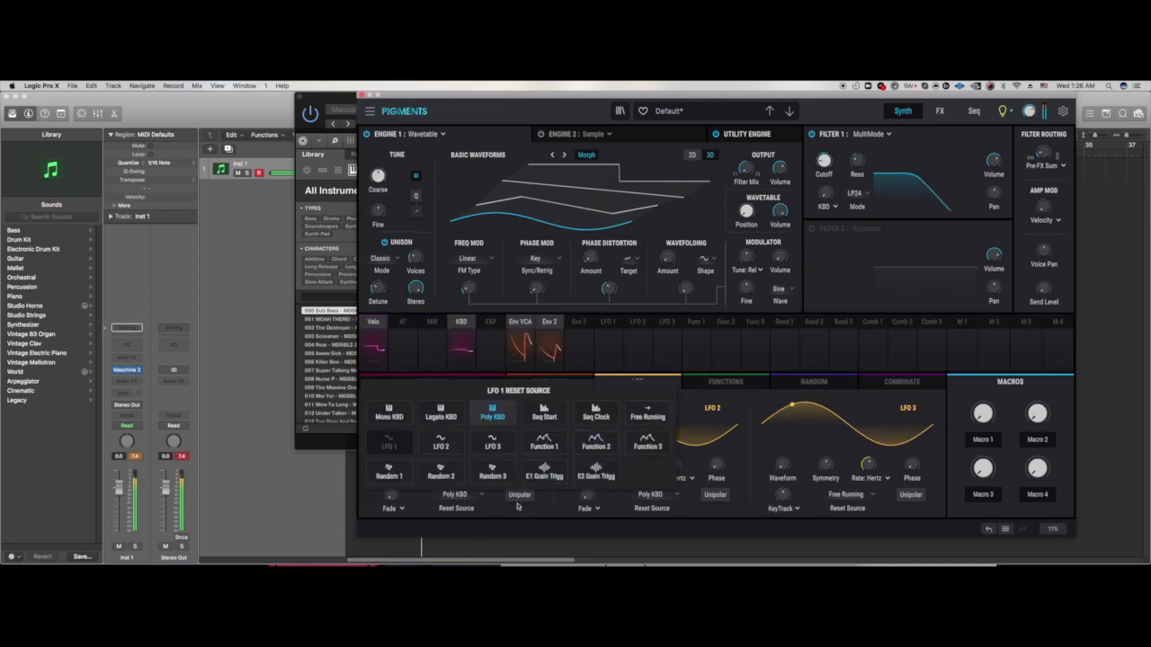
click(500, 510)
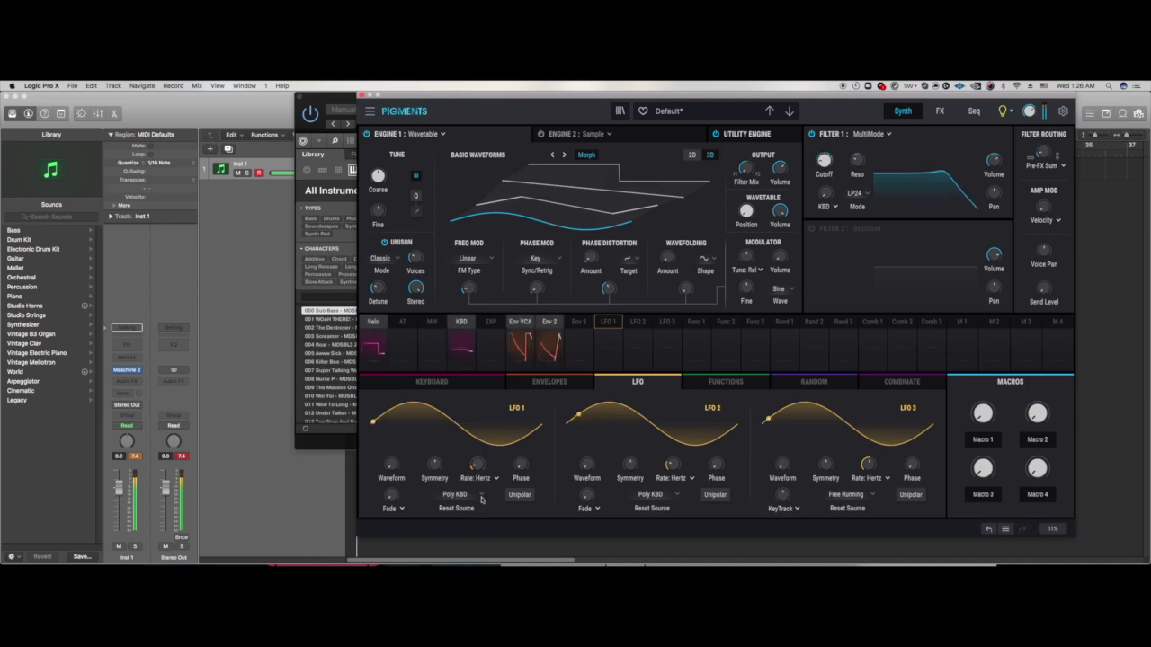
click(473, 495)
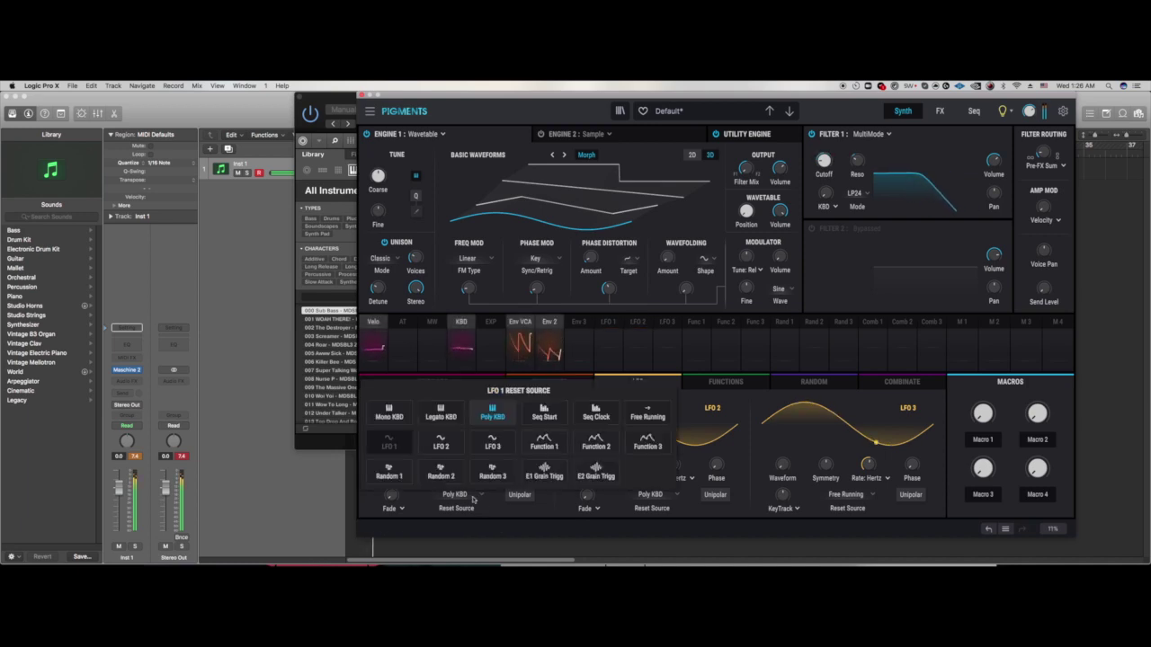
click(644, 415)
Step: Route LFO 1 to modulate Env 2's Release by 0.13 and return to the LFO settings
click(549, 331)
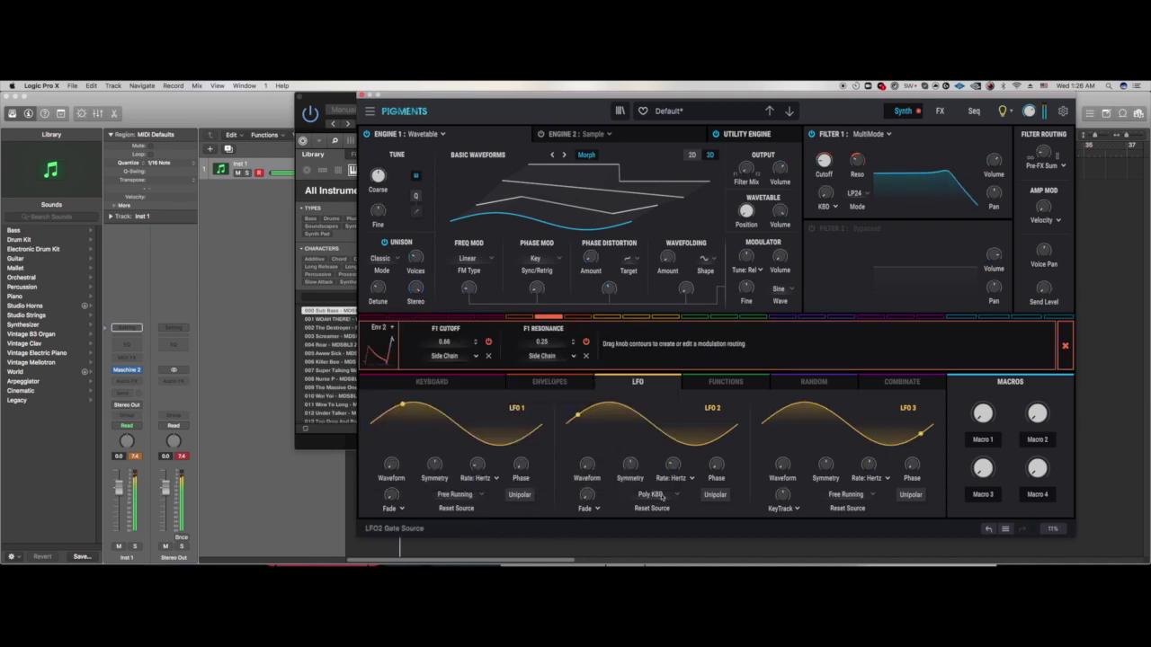
click(551, 381)
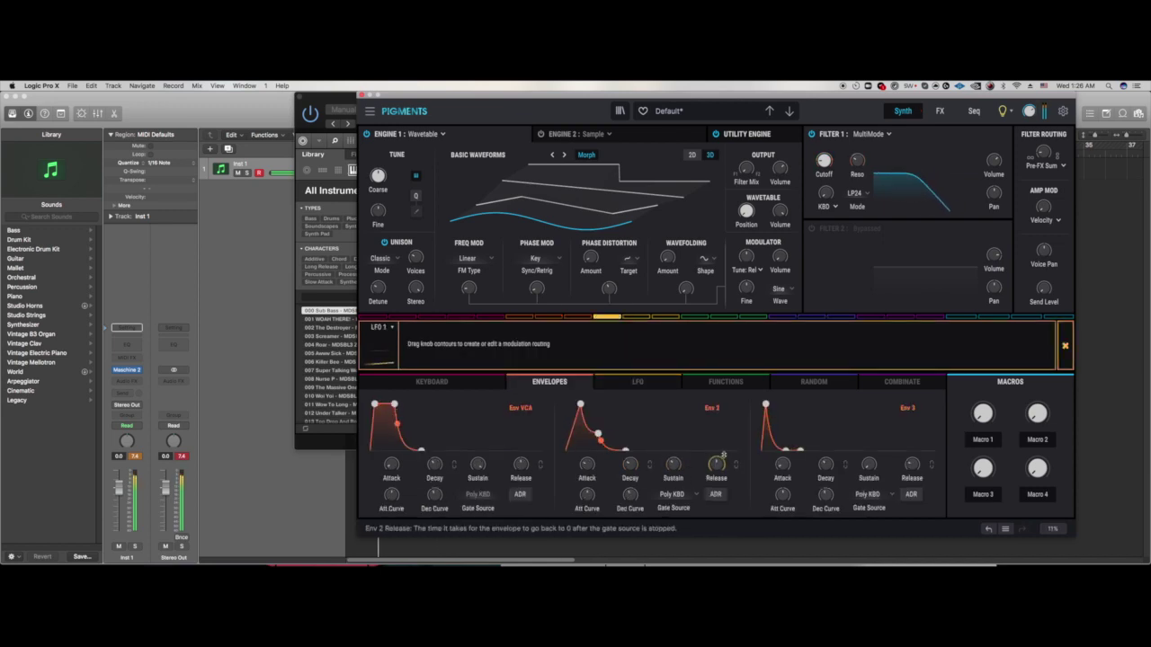
drag(716, 464, 717, 462)
click(638, 382)
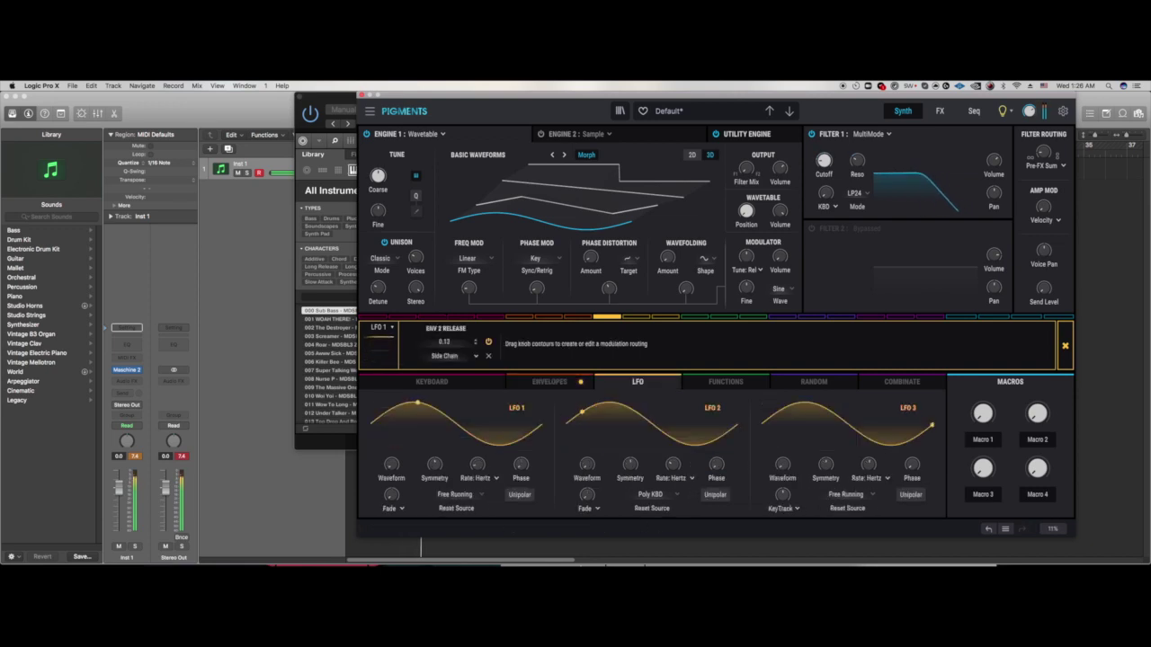
mouse_move(477, 467)
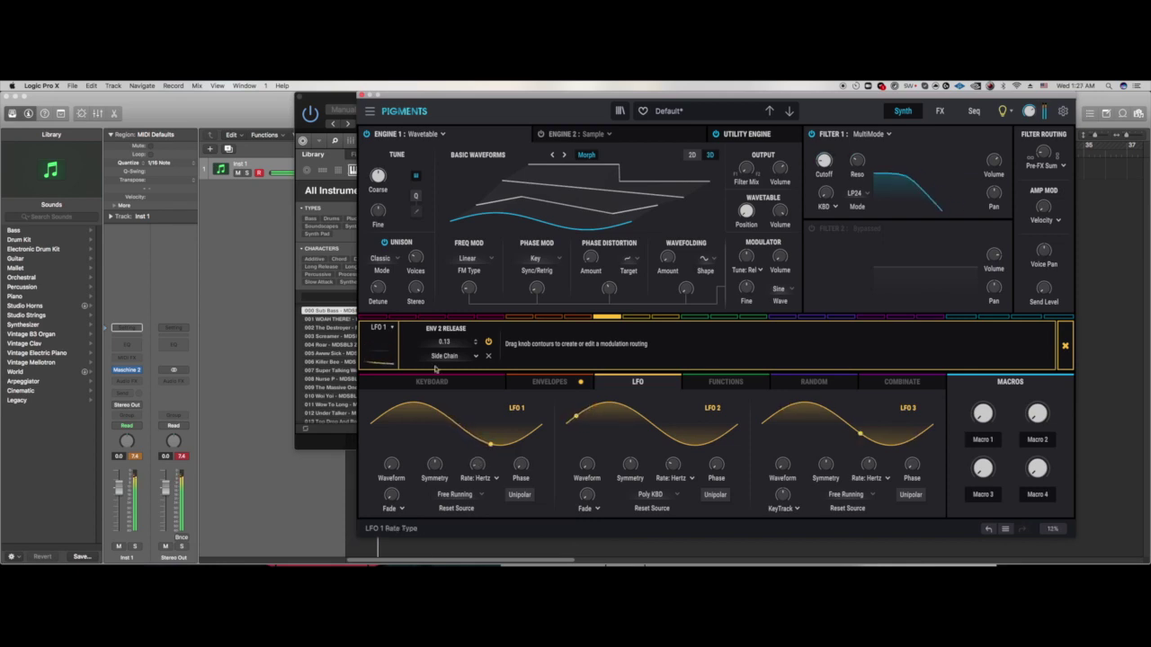
mouse_move(416, 257)
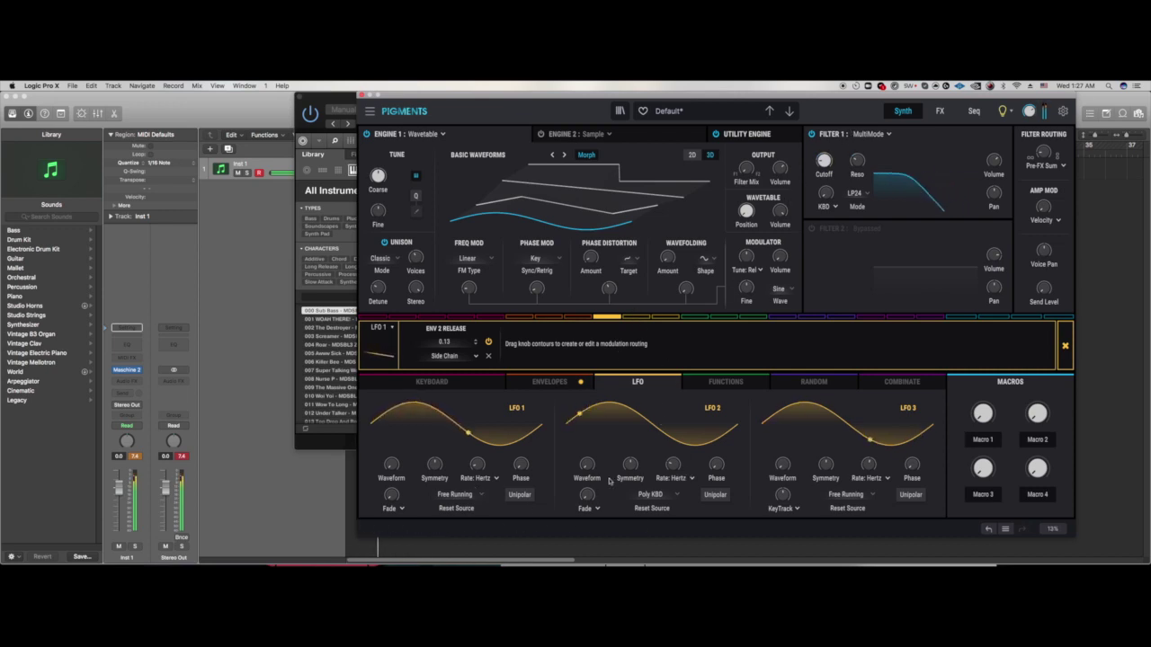
Step: Raise LFO 1's modulation of Env 2's Release to 0.18 and return to the LFO settings and modulation overview
click(566, 378)
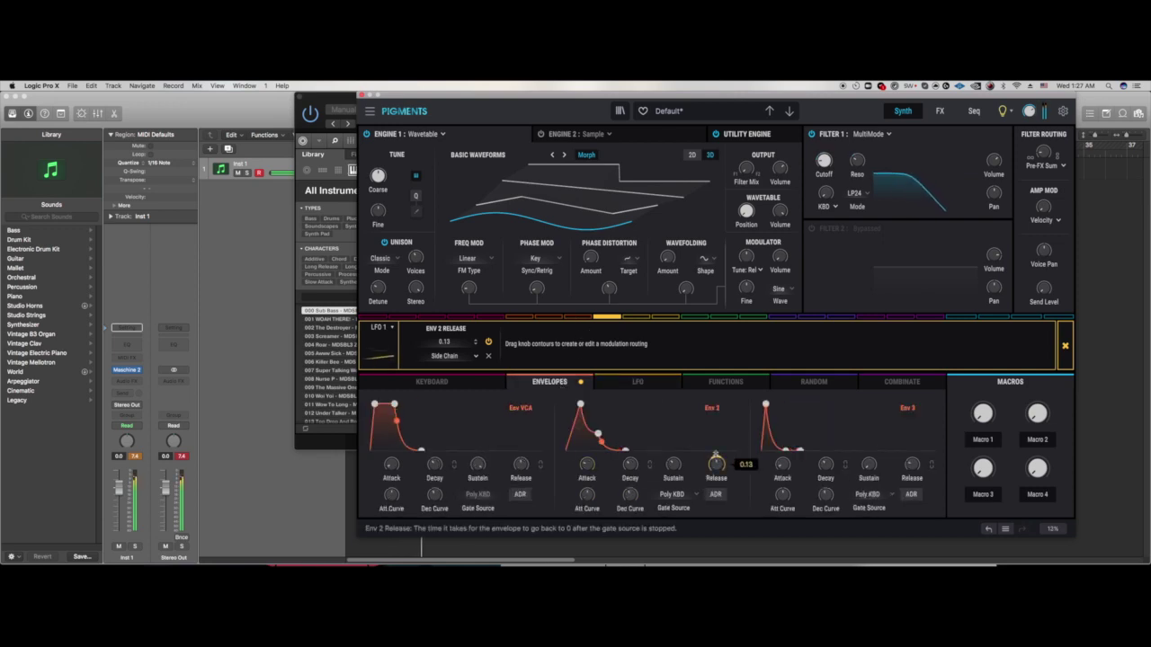
drag(717, 464, 716, 463)
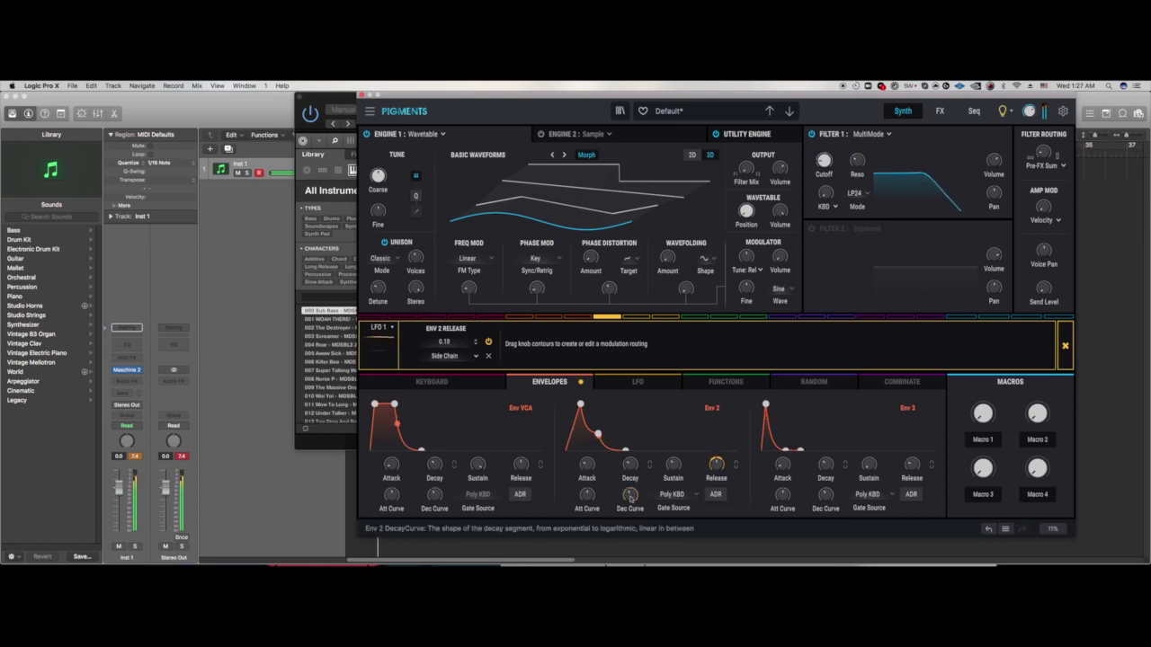
click(602, 390)
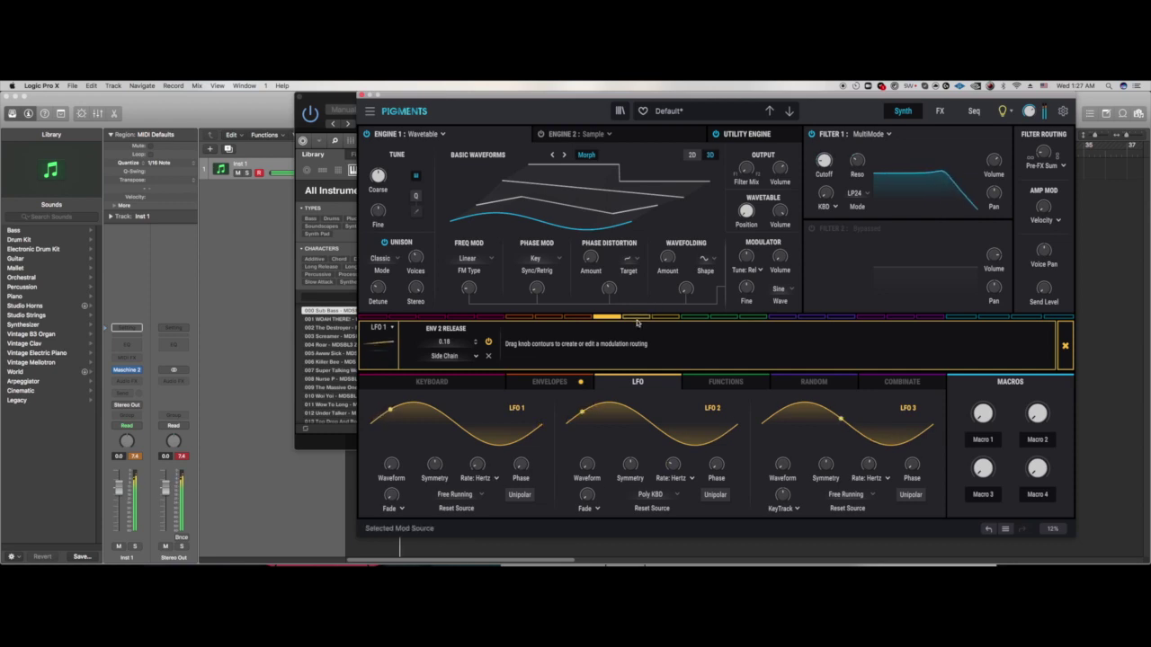
click(619, 316)
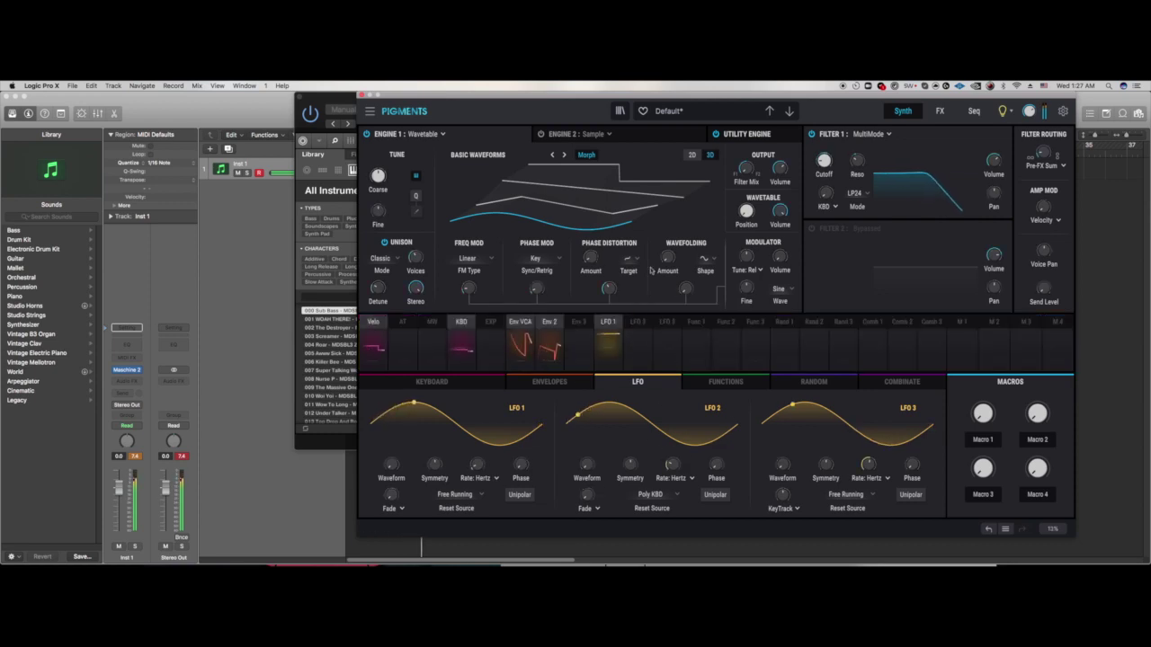
Step: Try a higher Wavefolding Amount and scan through the wavetable Position on Engine 1
mouse_move(683, 255)
drag(666, 257, 666, 239)
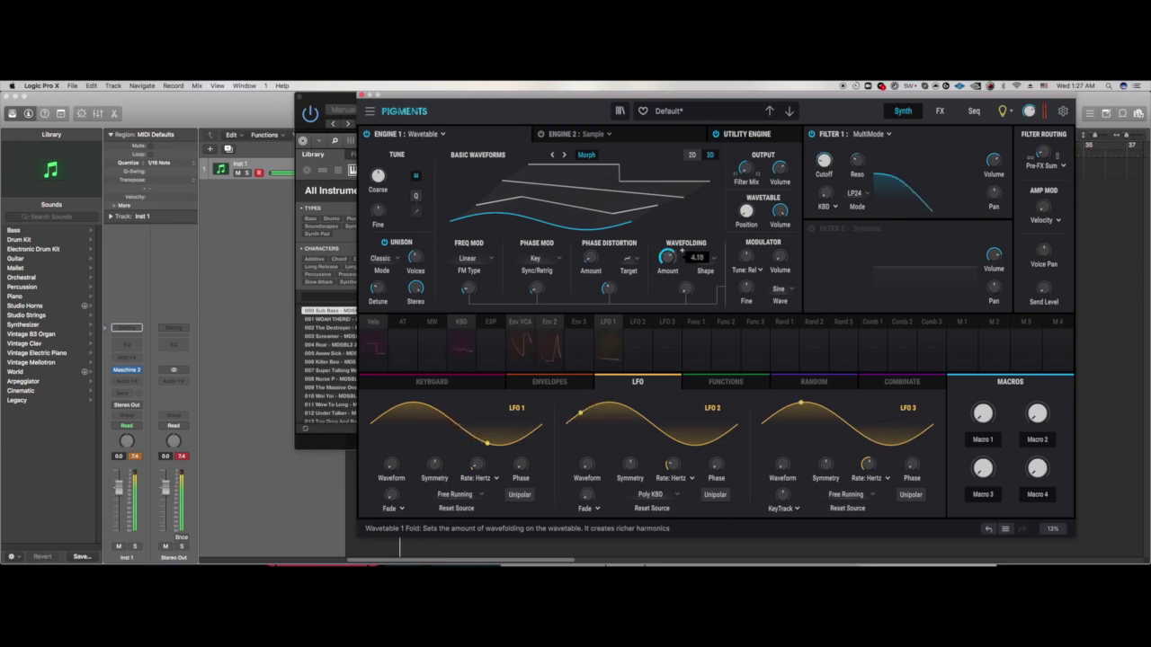
scroll(758, 207, up, 3)
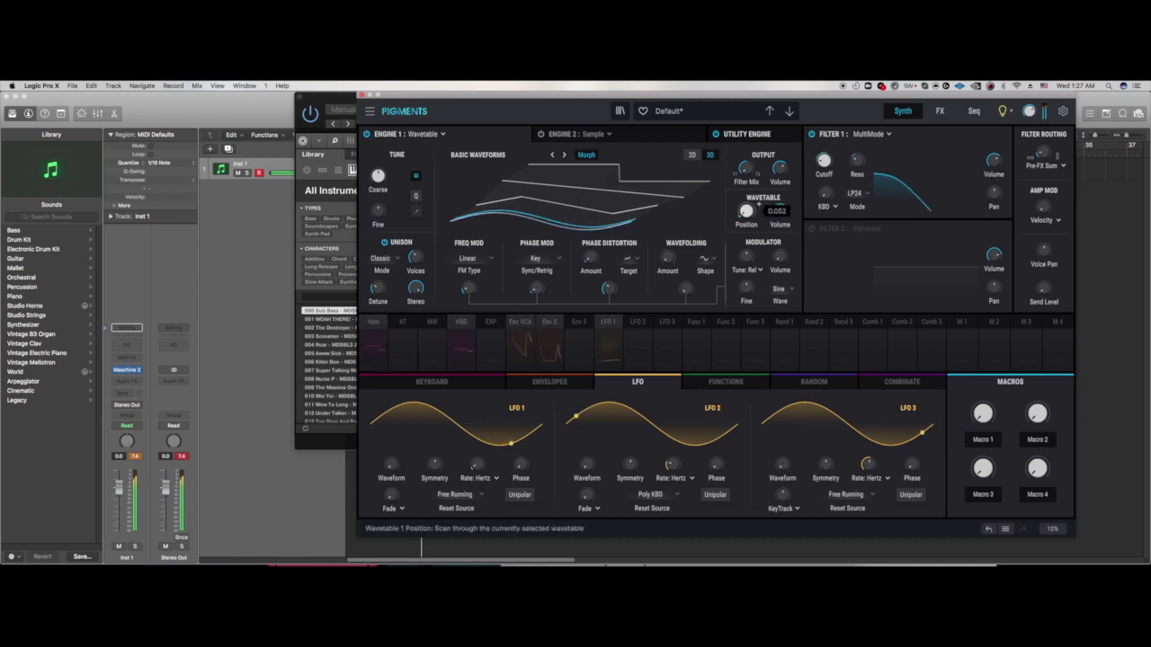
scroll(758, 207, up, 8)
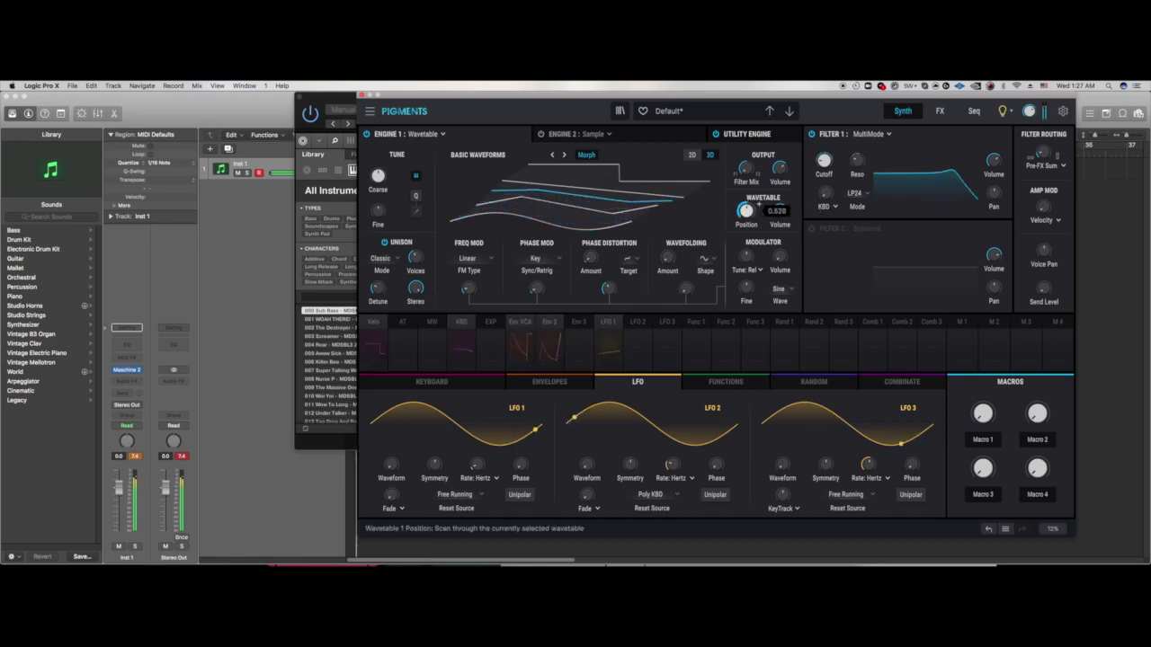
scroll(758, 207, up, 7)
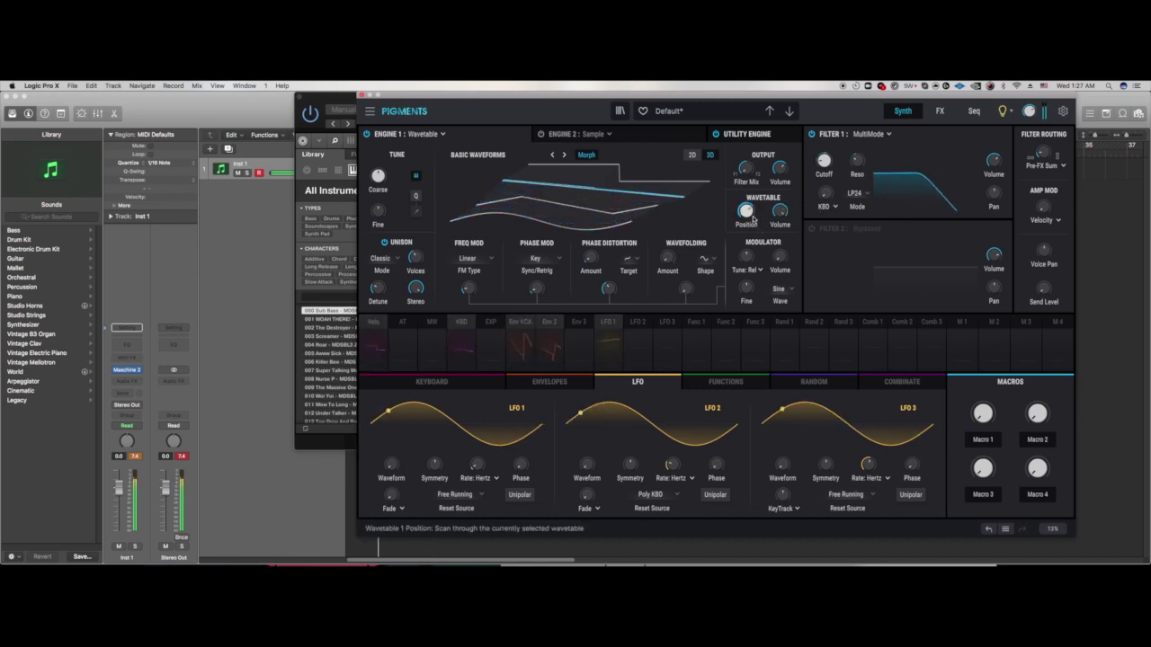
drag(746, 210, 746, 300)
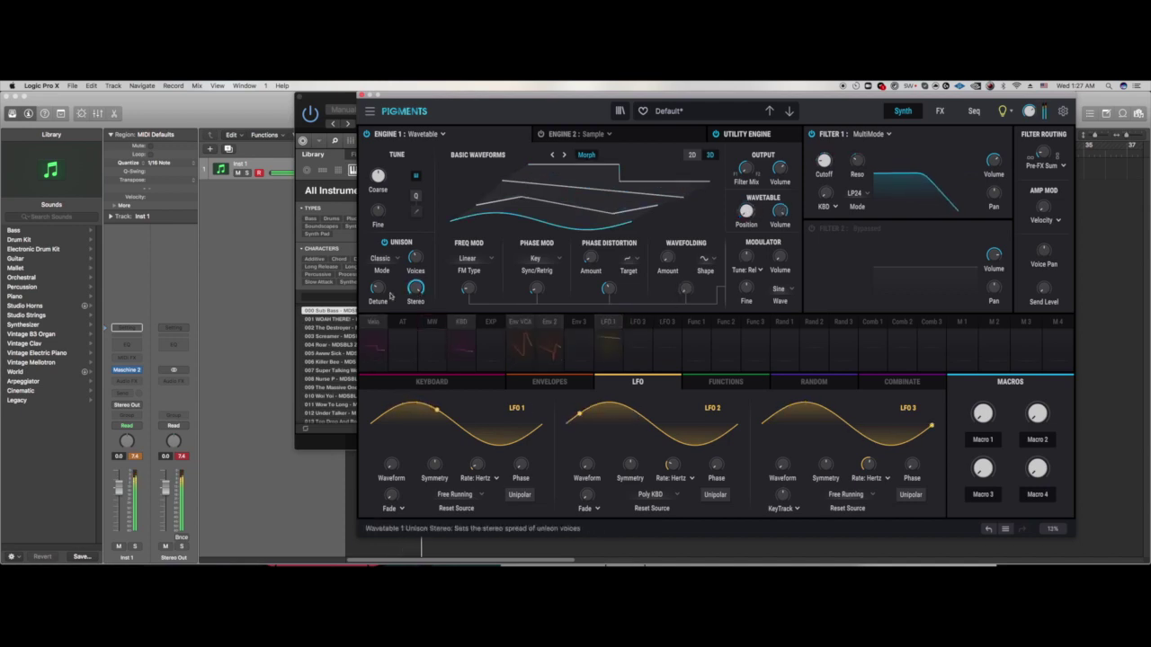
Step: Slightly raise the Unison Detune of Engine 1
mouse_move(388, 281)
drag(390, 282, 389, 281)
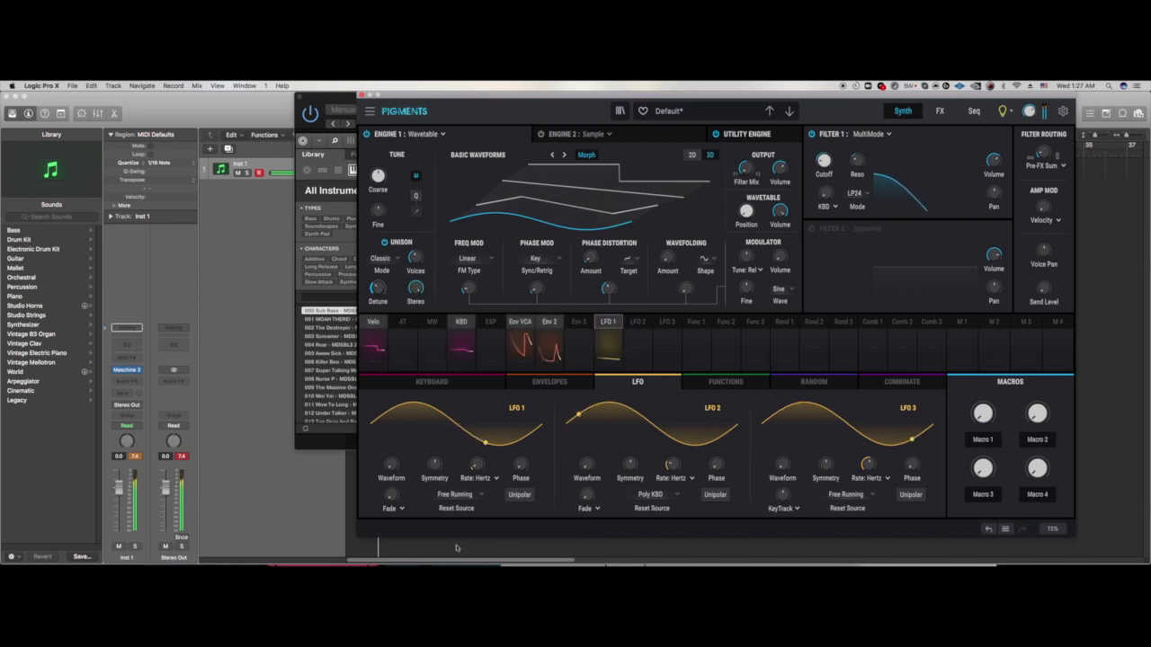
Step: Set LFO 2's reset source to Free Running and make its output Unipolar
click(644, 351)
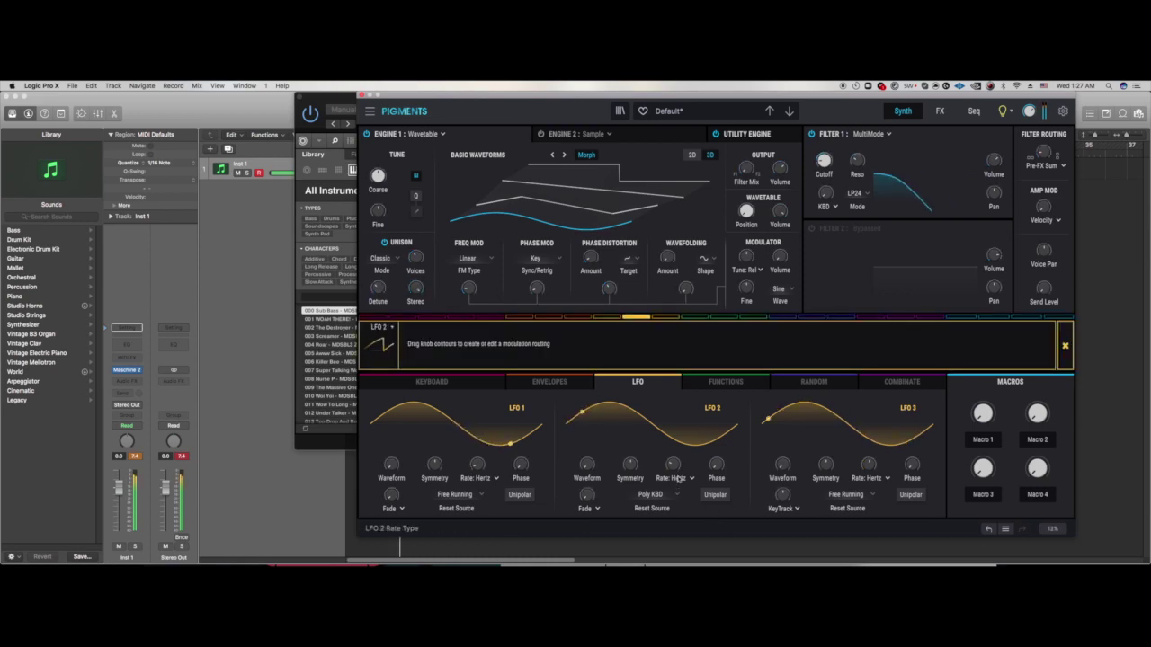
click(674, 479)
click(665, 498)
click(671, 496)
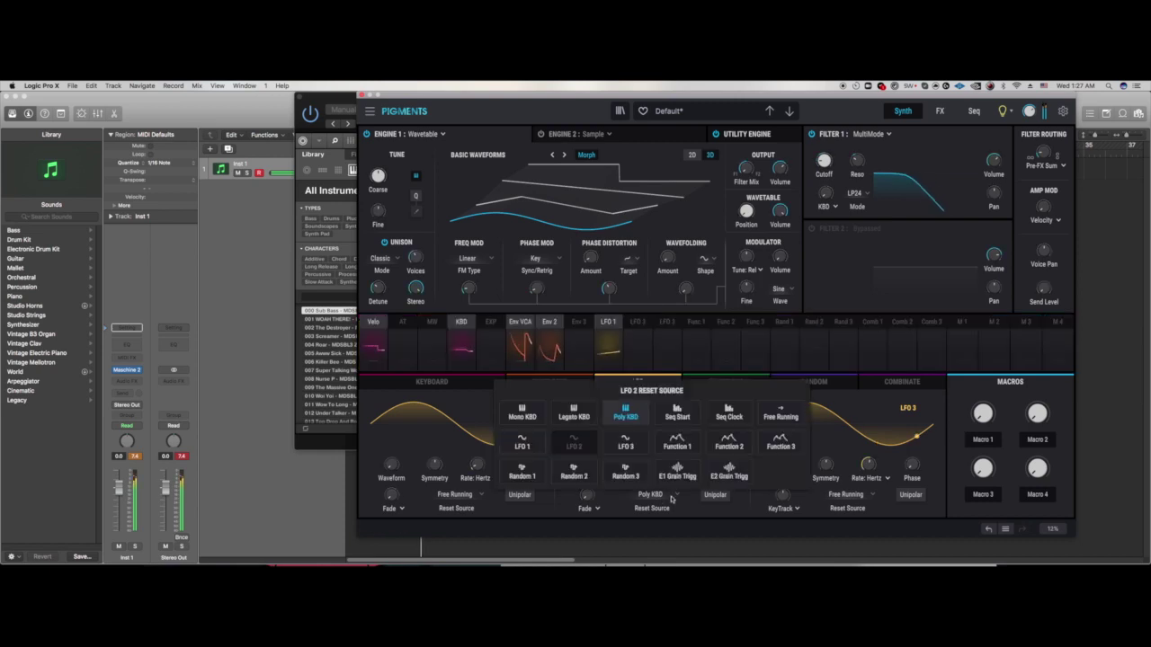
click(783, 415)
mouse_move(690, 459)
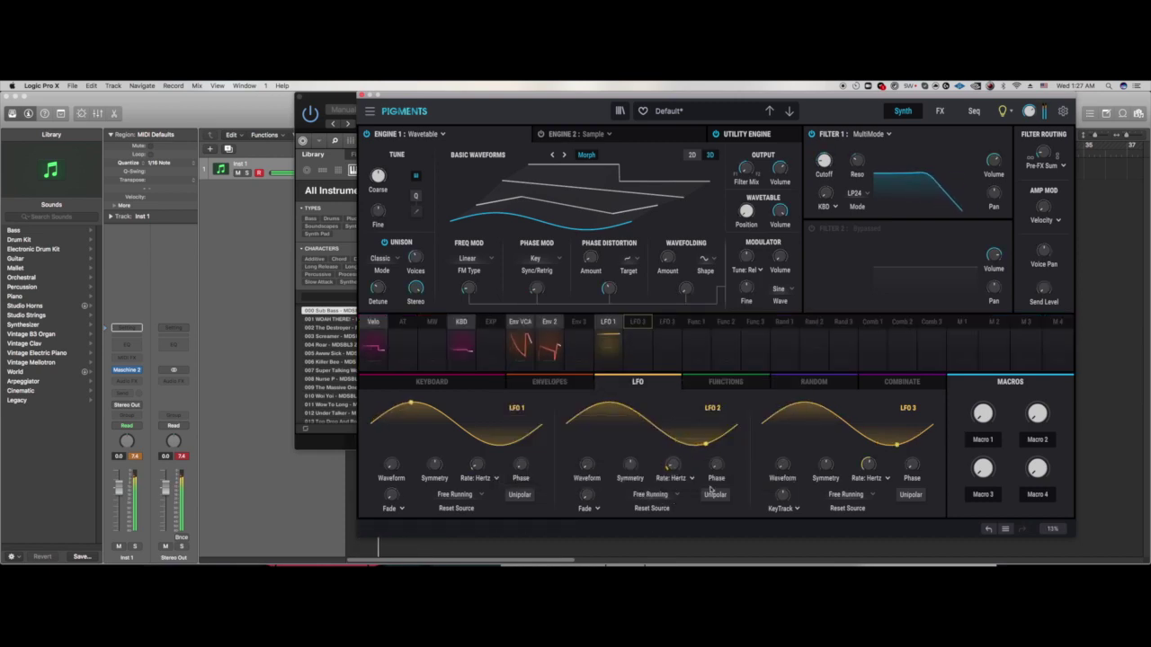
click(714, 494)
Step: Route LFO 2 to modulate Engine 1's Unison Detune by 0.36
mouse_move(390, 282)
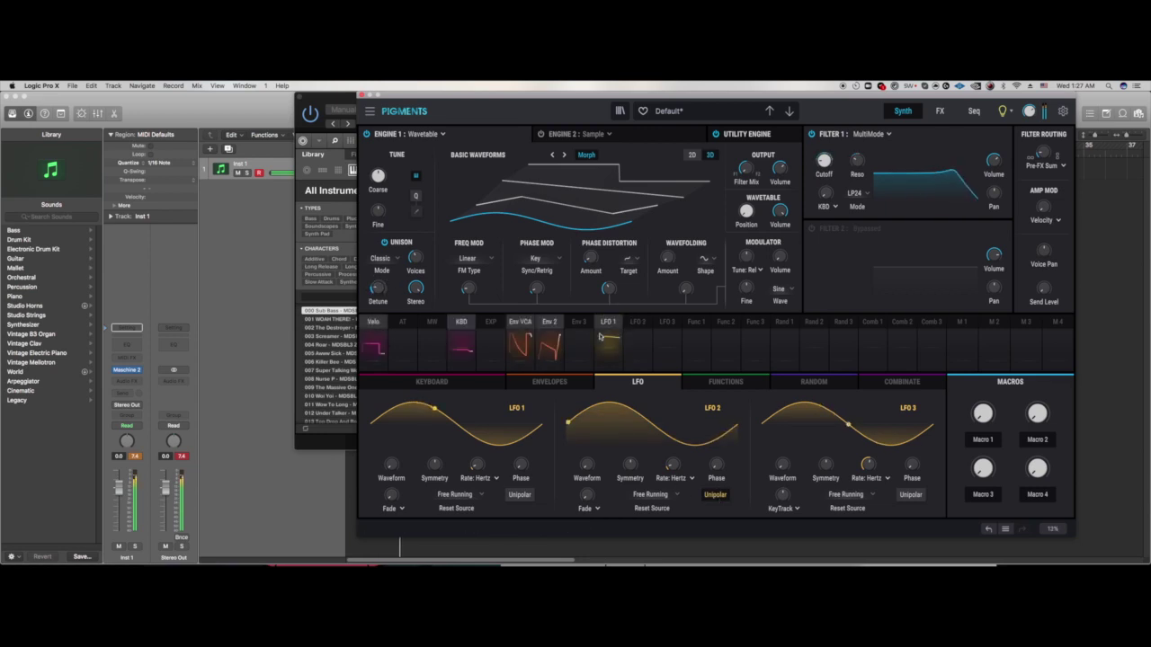
click(637, 321)
drag(370, 284, 373, 278)
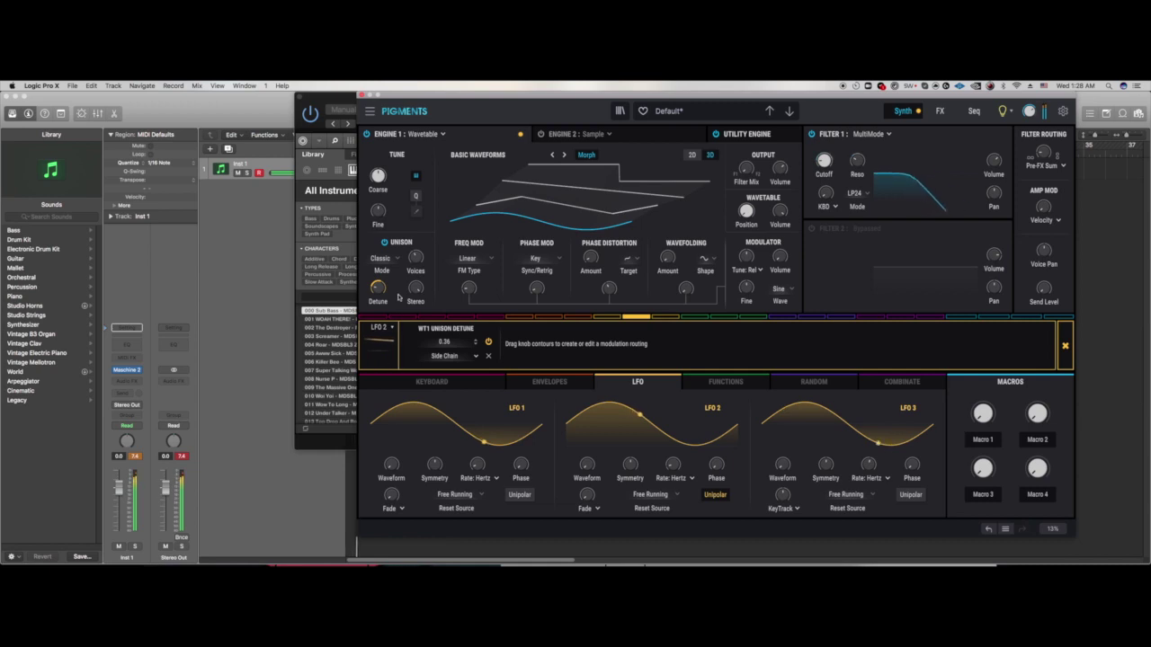
mouse_move(417, 261)
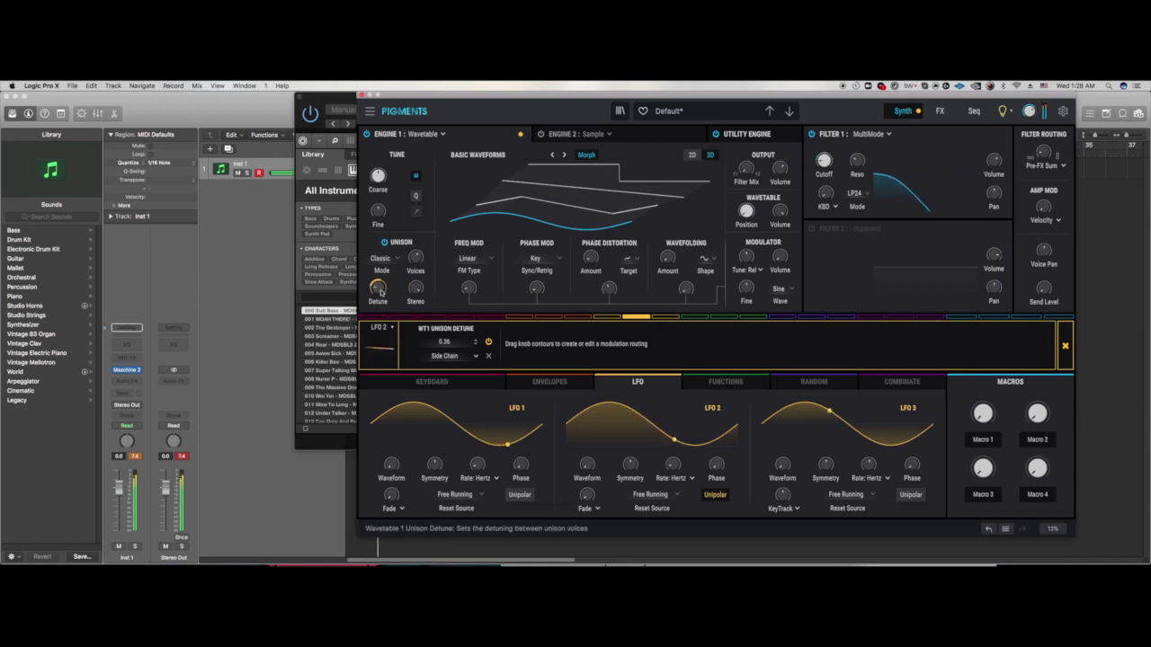
mouse_move(377, 295)
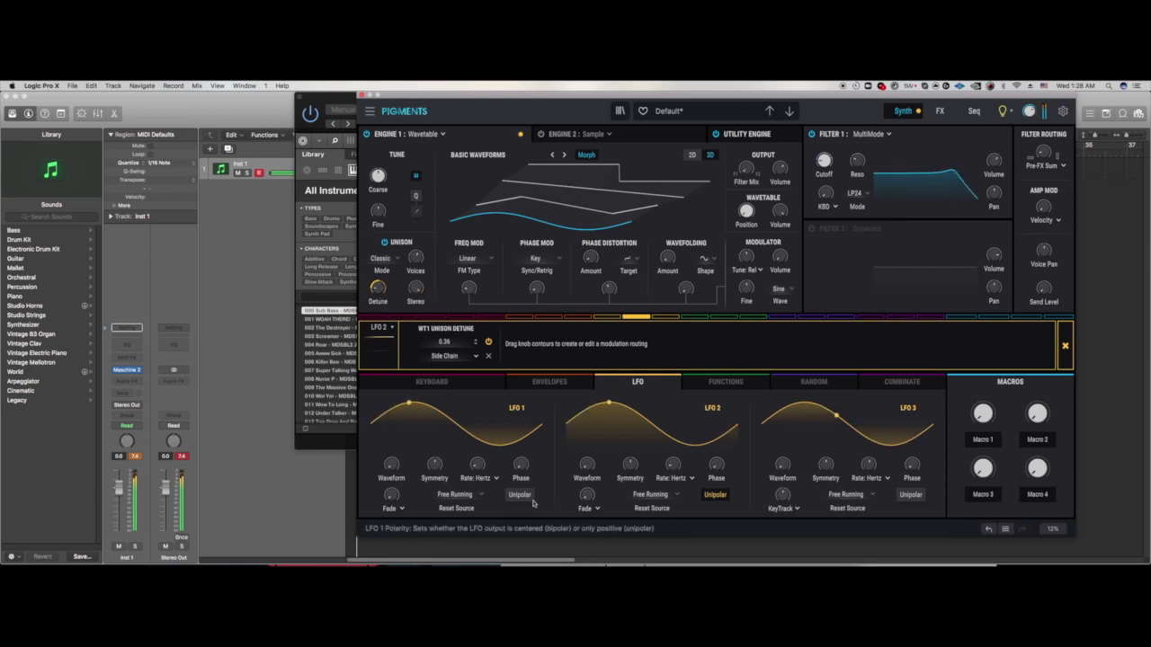
Step: Show the effects and route LFO 2 to modulate the PS Delay's Dry/Wet by about 0.08
click(944, 113)
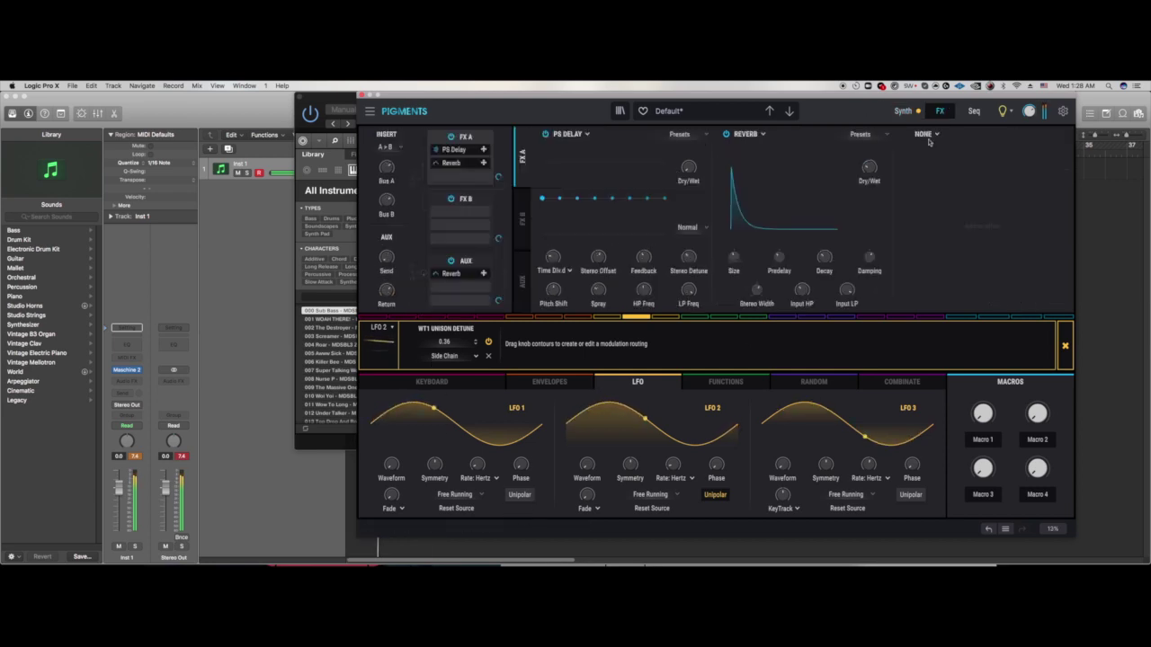
mouse_move(870, 168)
mouse_move(823, 258)
mouse_move(689, 166)
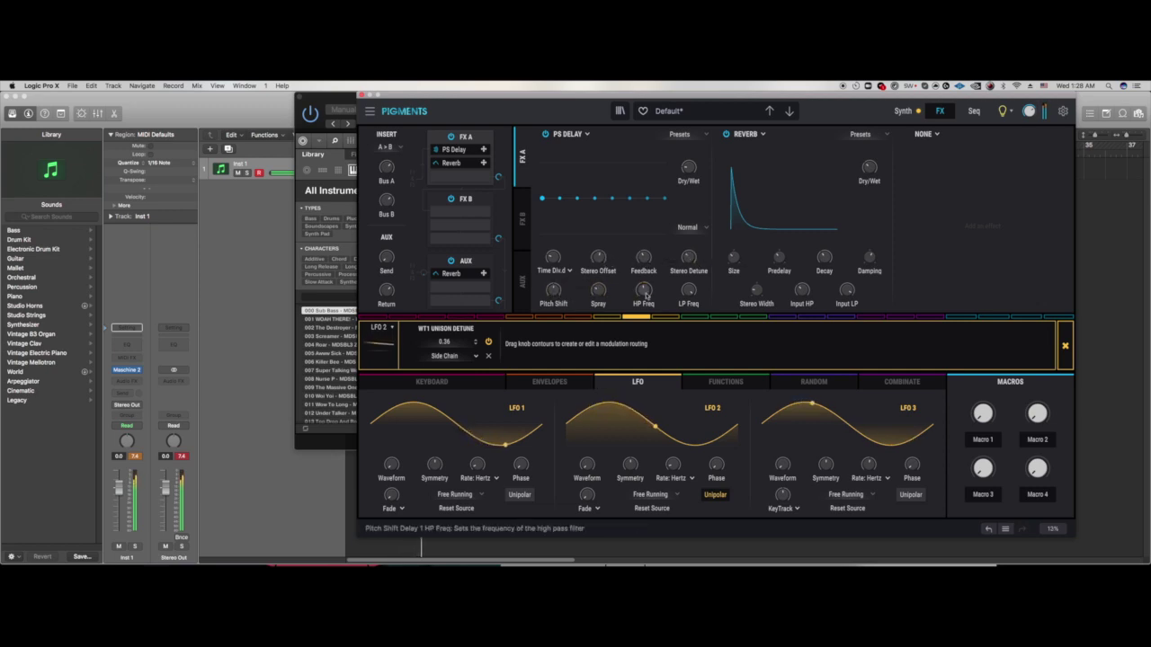
mouse_move(644, 289)
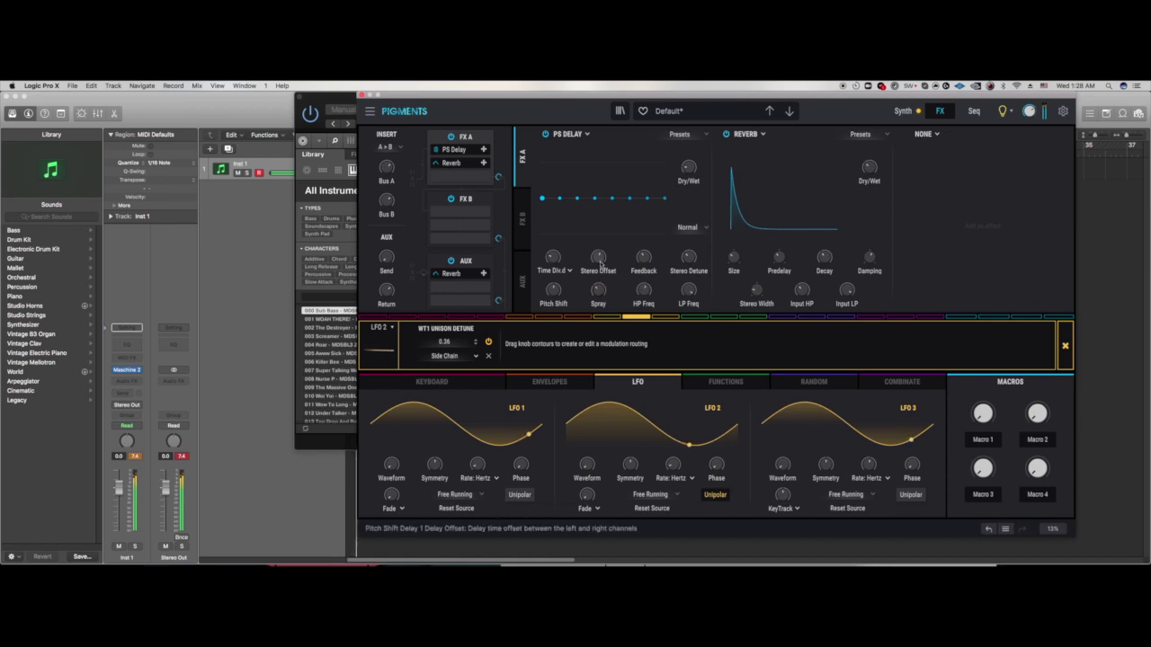
mouse_move(599, 258)
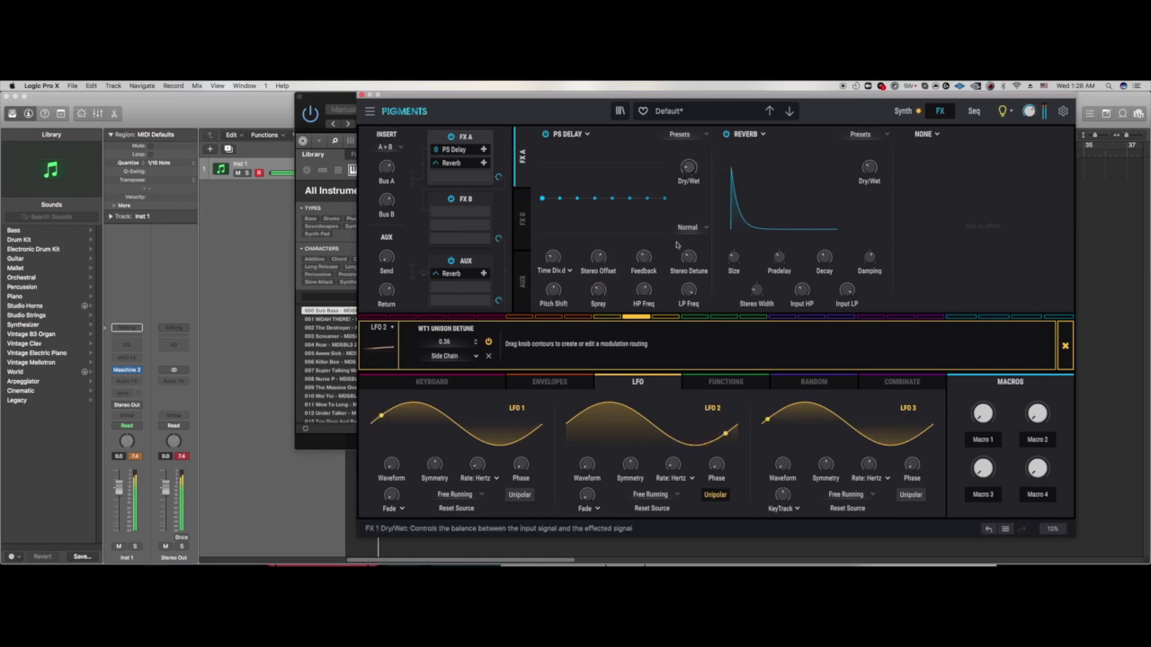
drag(687, 167, 687, 164)
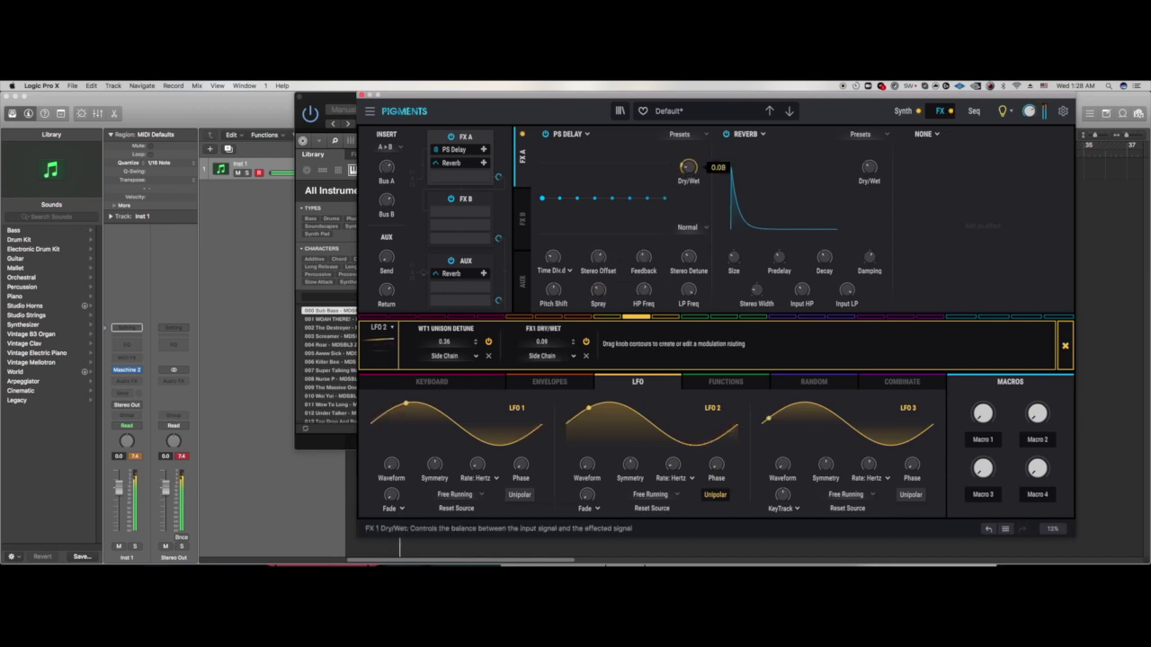
click(701, 206)
mouse_move(684, 171)
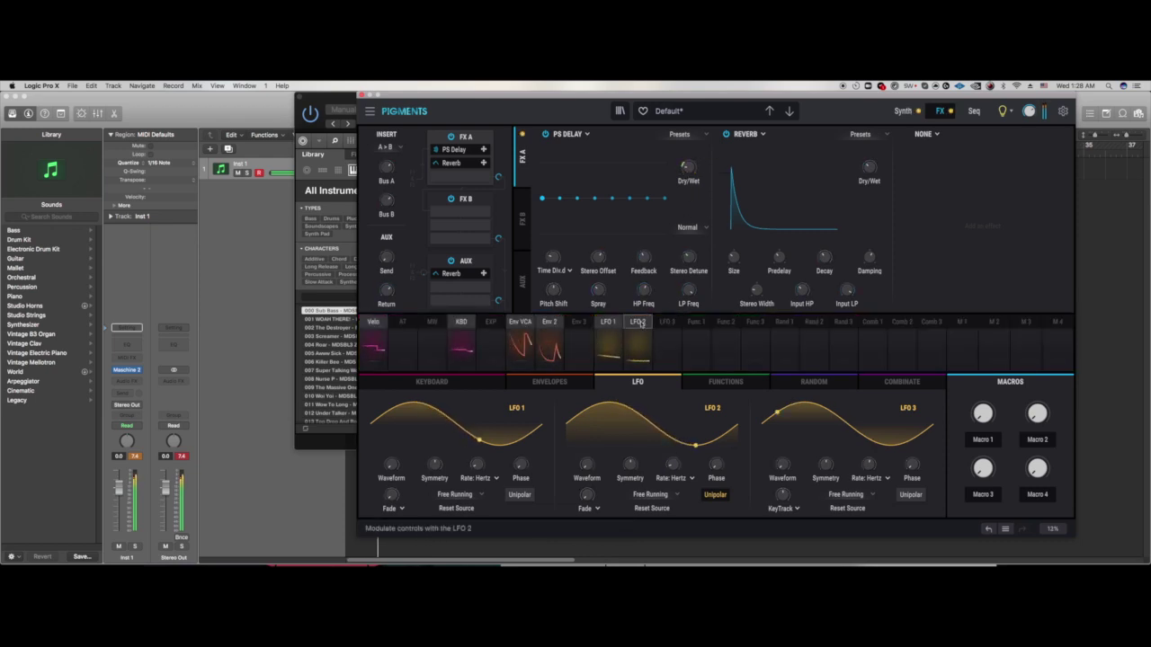
Step: Route LFO 1 to the PS Delay's Dry/Wet with a modulation amount of about 0.14 and fine-tune the knob
click(608, 323)
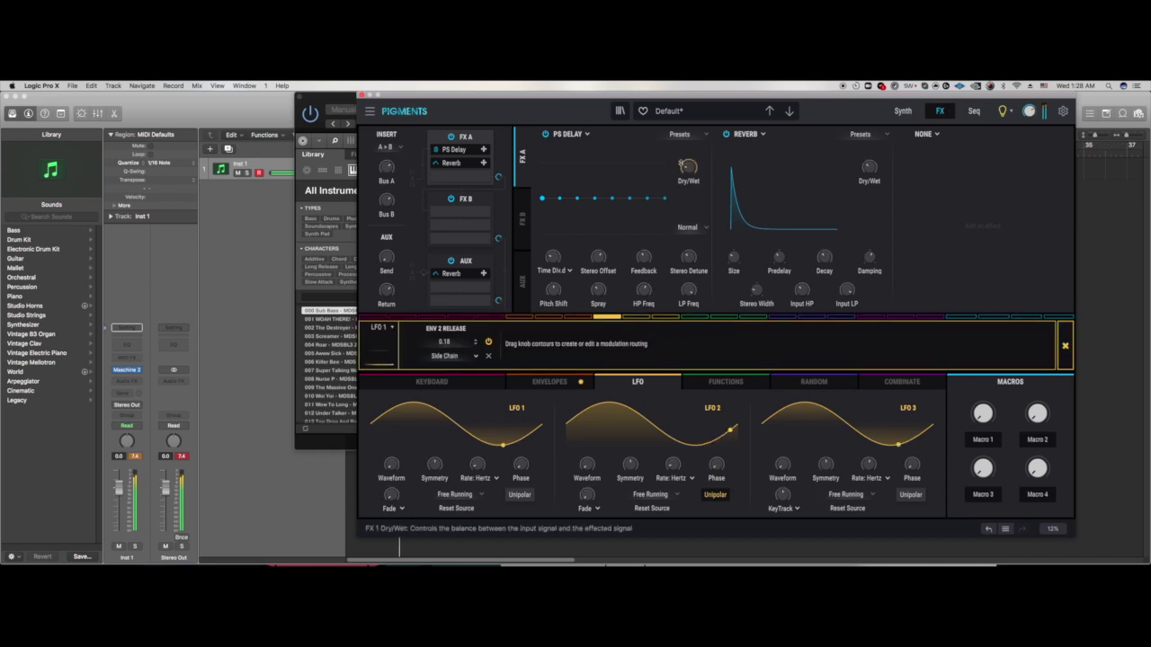
drag(688, 167, 688, 163)
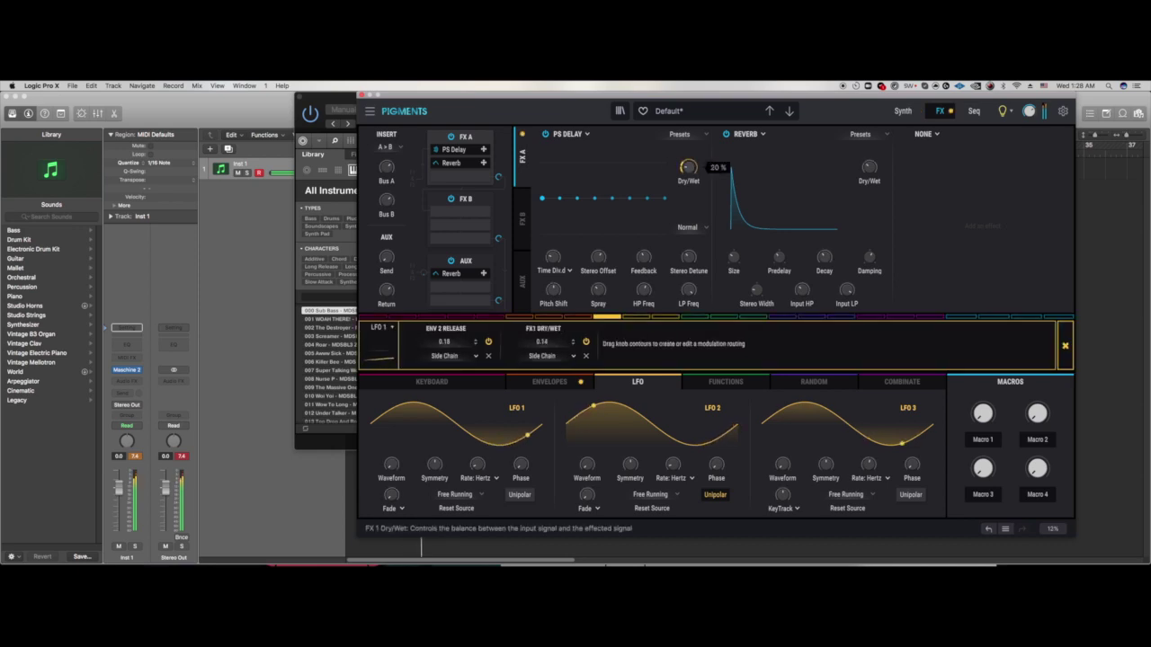
drag(687, 164, 688, 162)
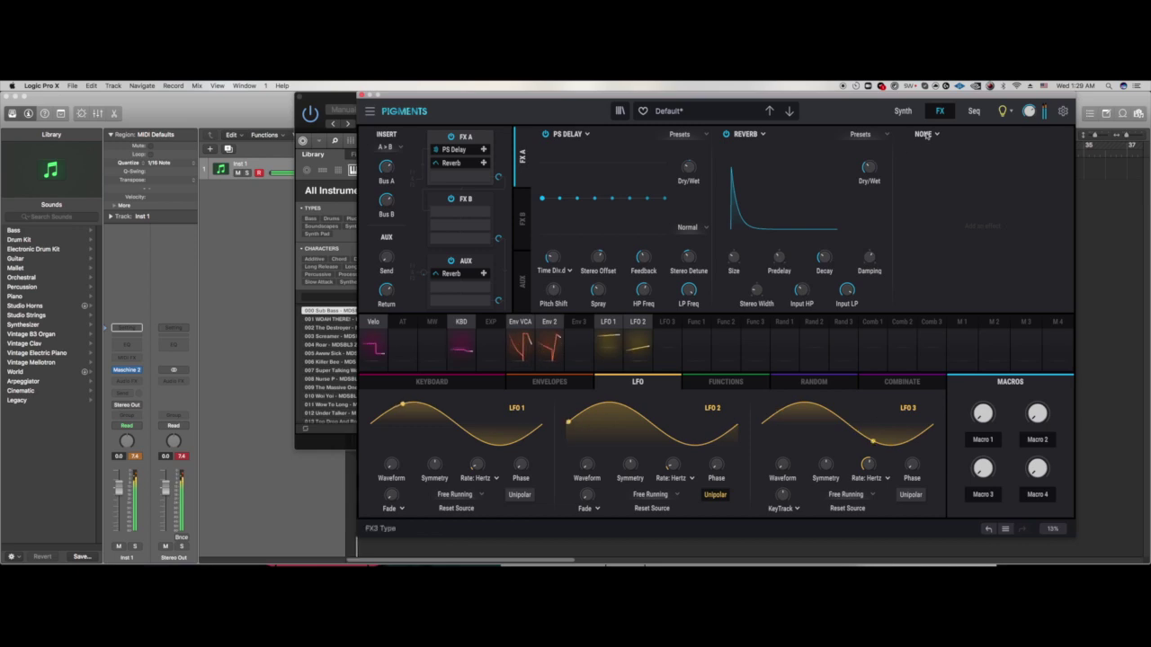
Step: Add a Delay to FX A's third slot, raise its Stereo Spread to about 0.142 and set its time type to Time
click(929, 260)
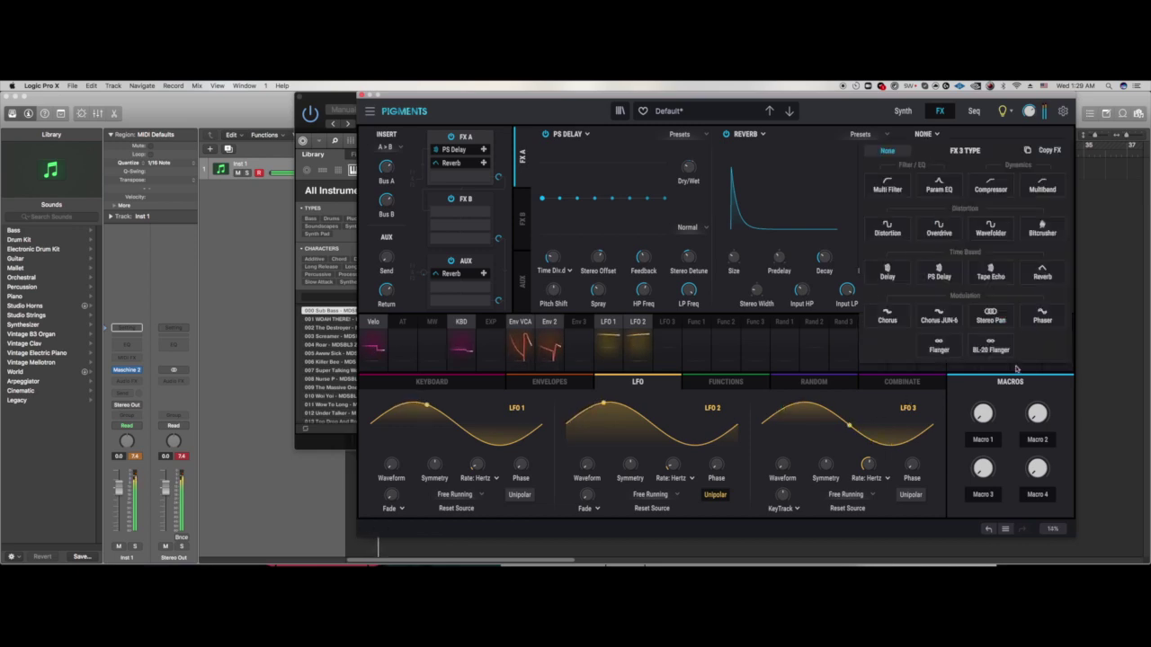
click(885, 272)
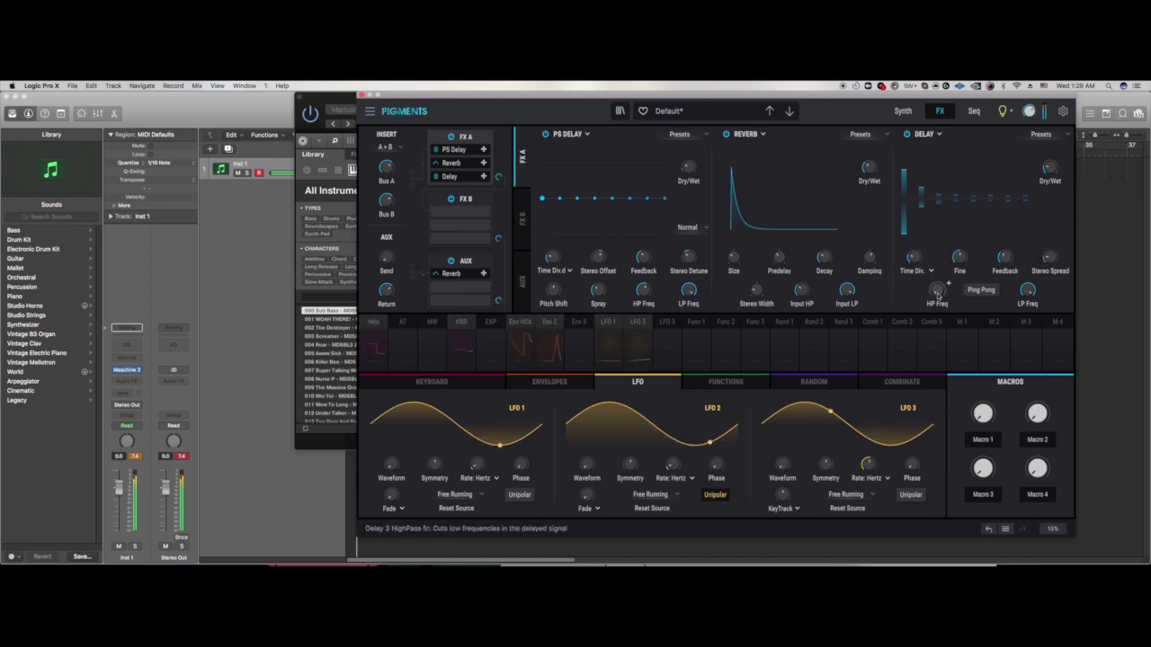
mouse_move(1064, 252)
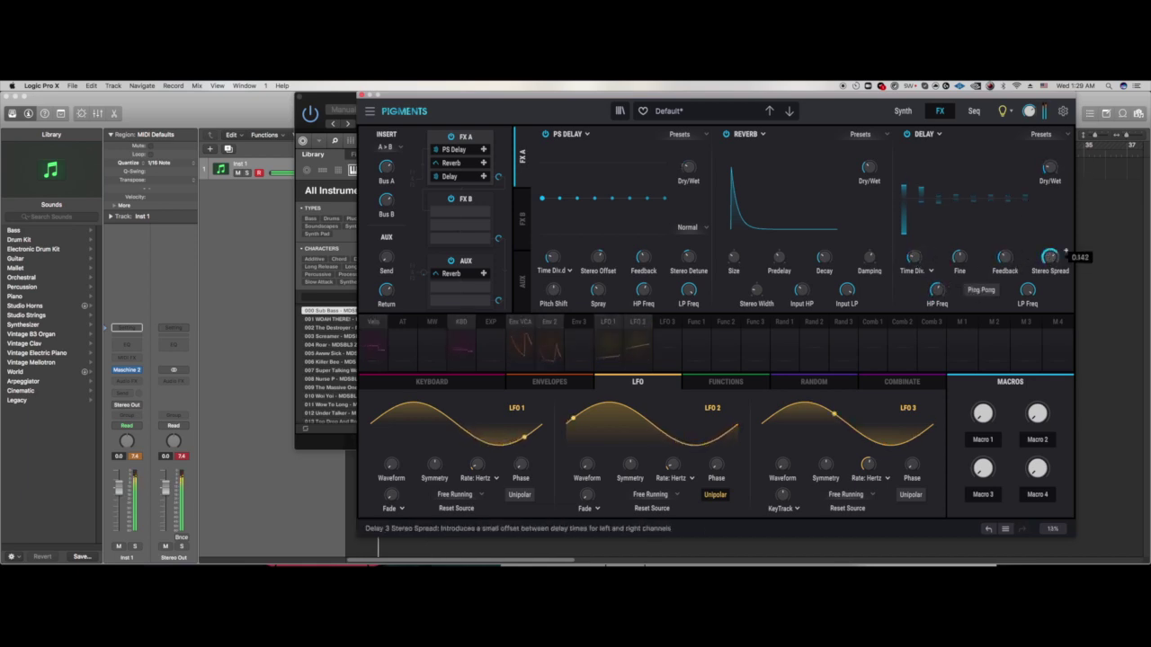
click(913, 270)
click(837, 306)
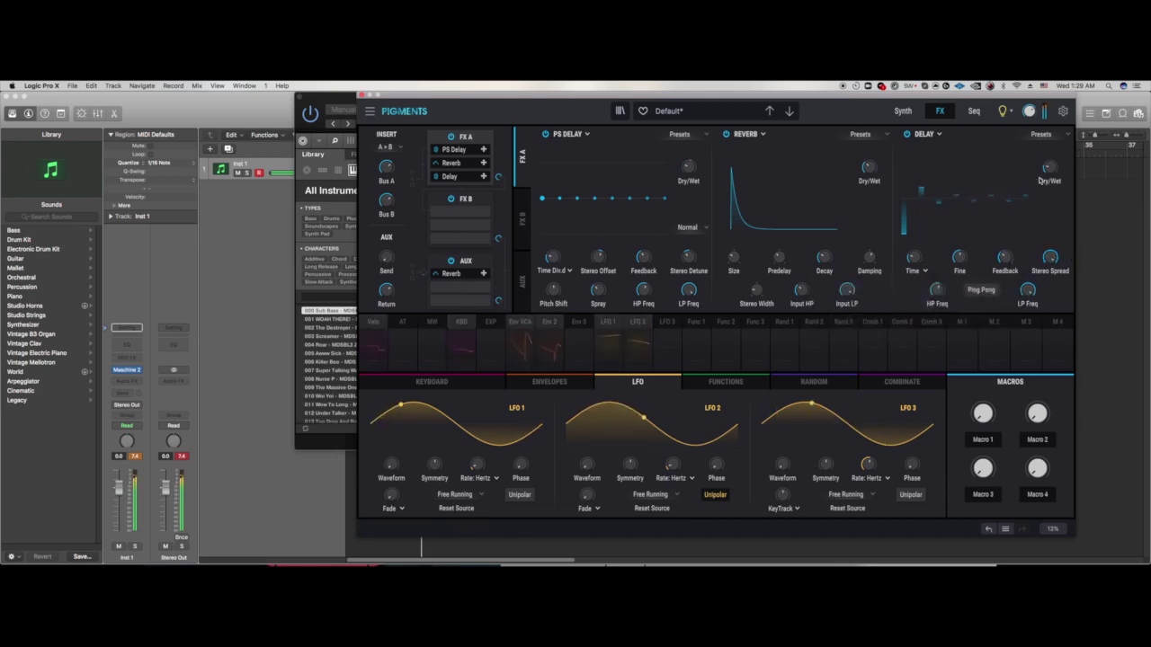
mouse_move(1061, 163)
Step: Switch to Maschine, select the eighth Pigments sound and adjust its Mst Volume
click(332, 443)
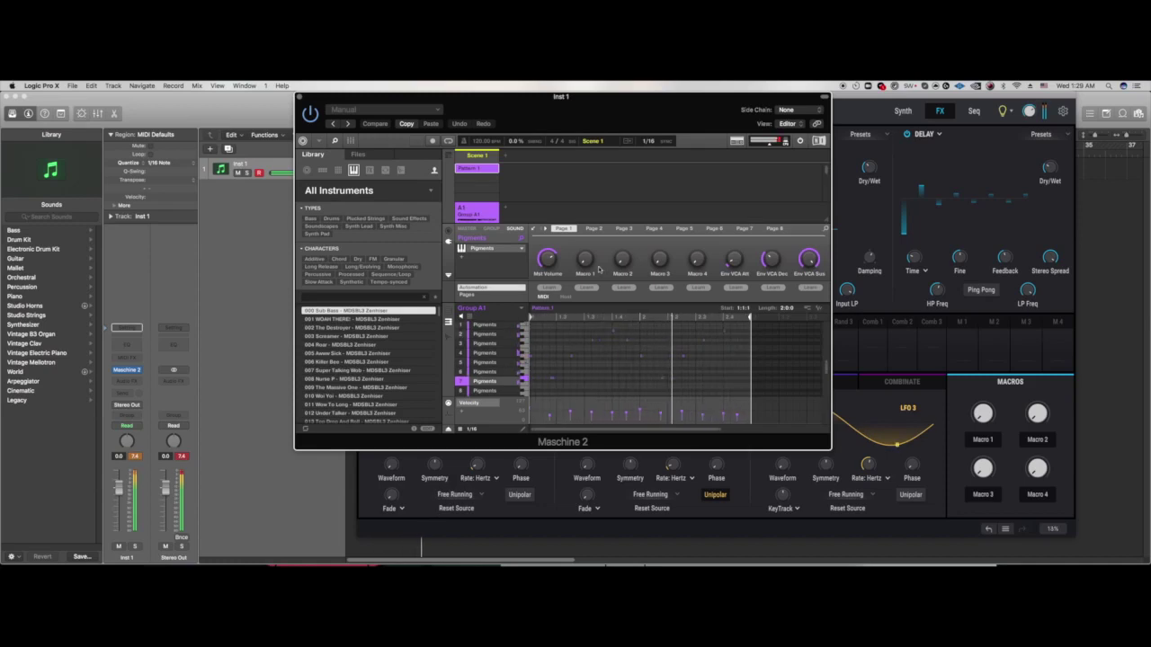
click(448, 310)
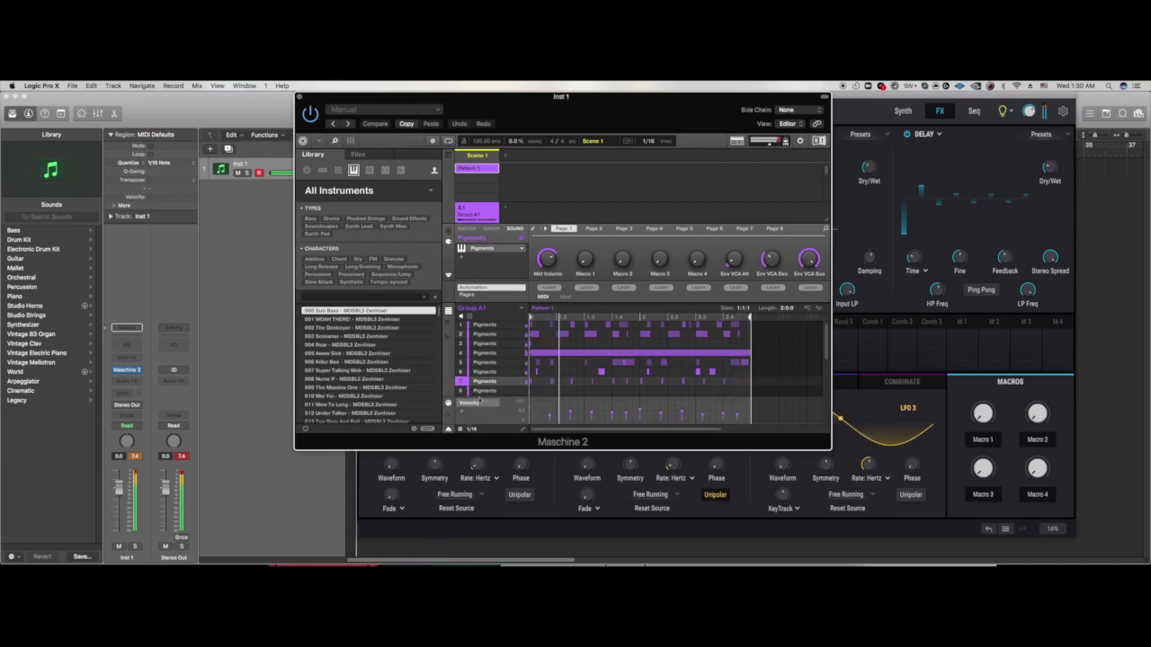
click(485, 392)
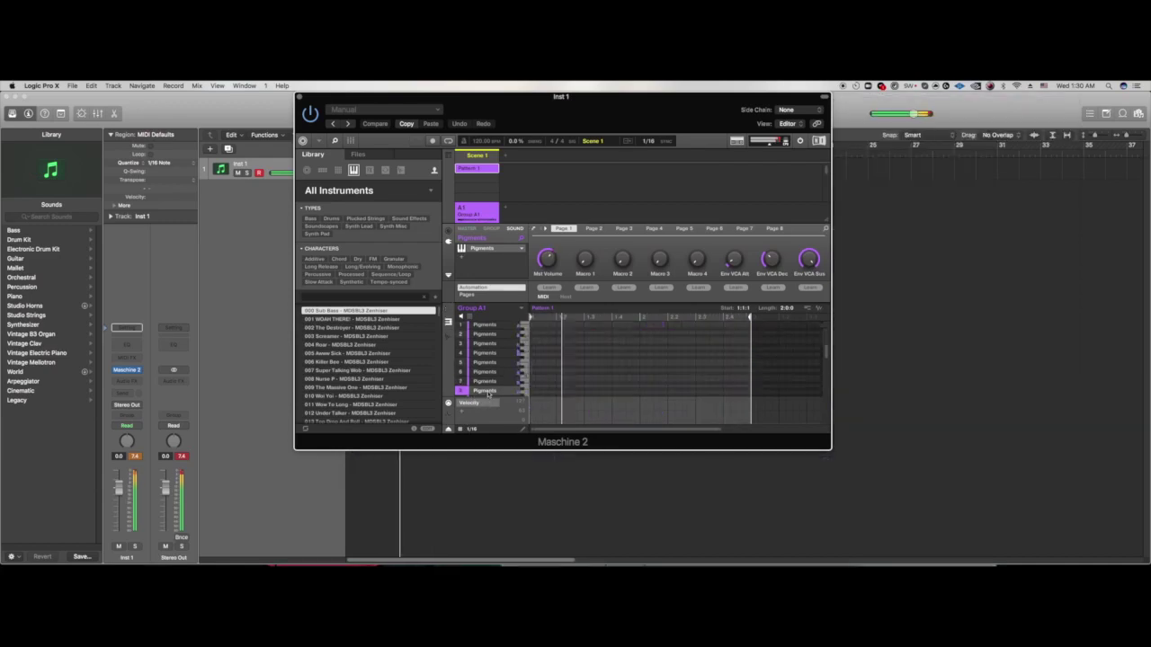
mouse_move(550, 262)
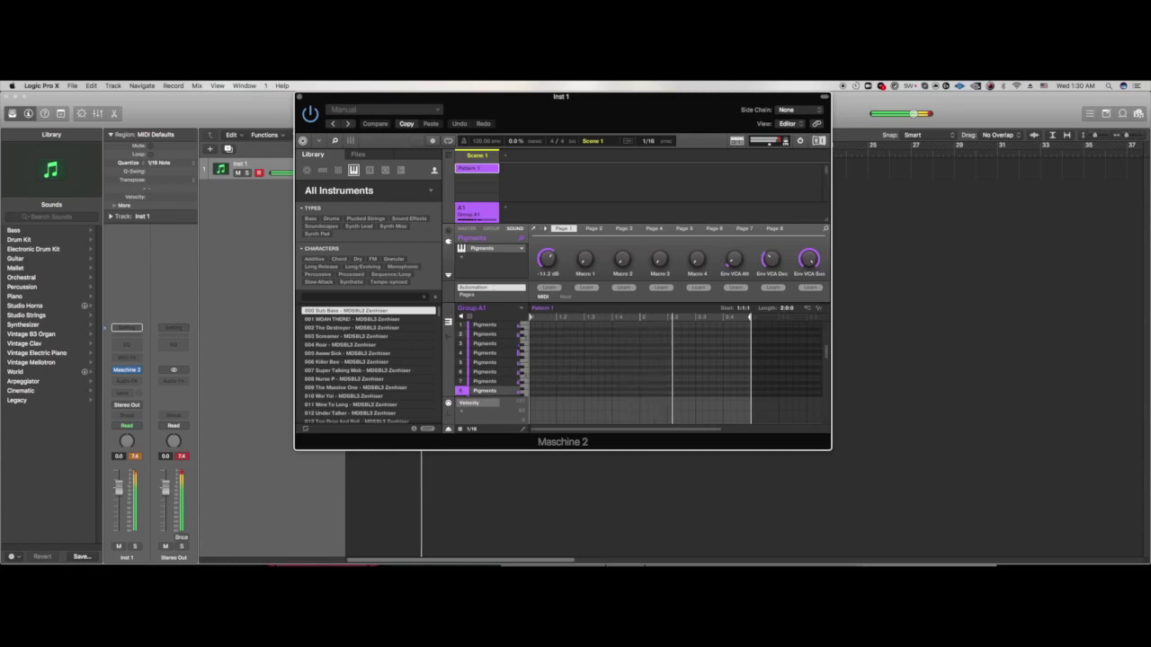
scroll(548, 264, up, 3)
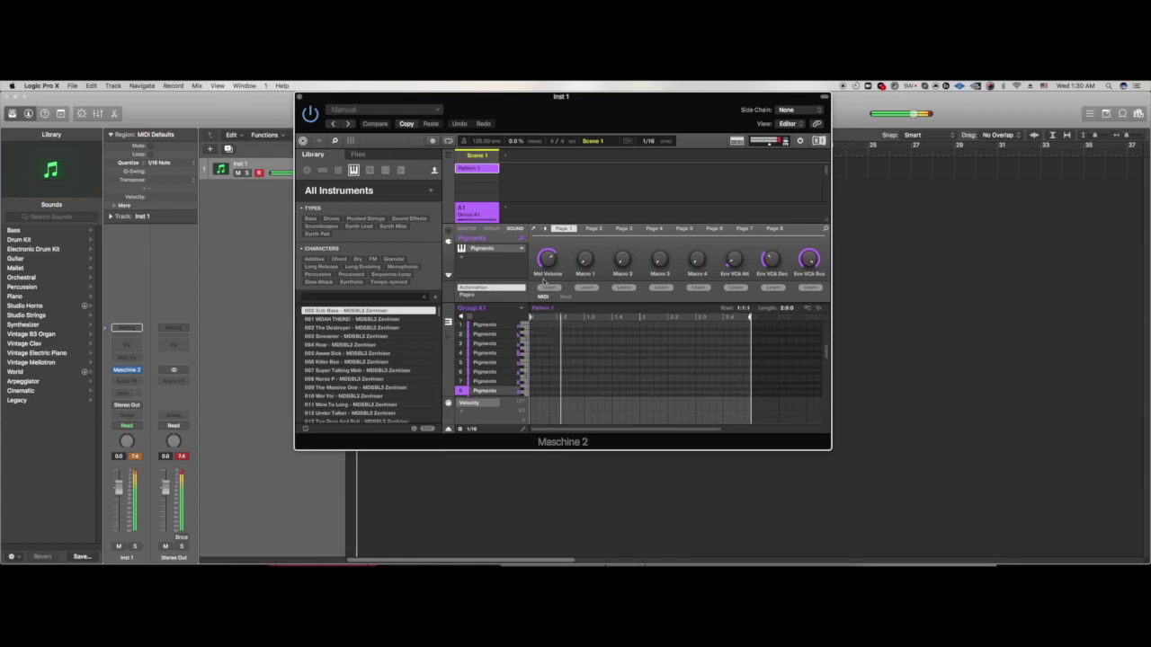
Step: Open the Pigments interface of the eighth sound and check its pattern in Maschine
click(532, 229)
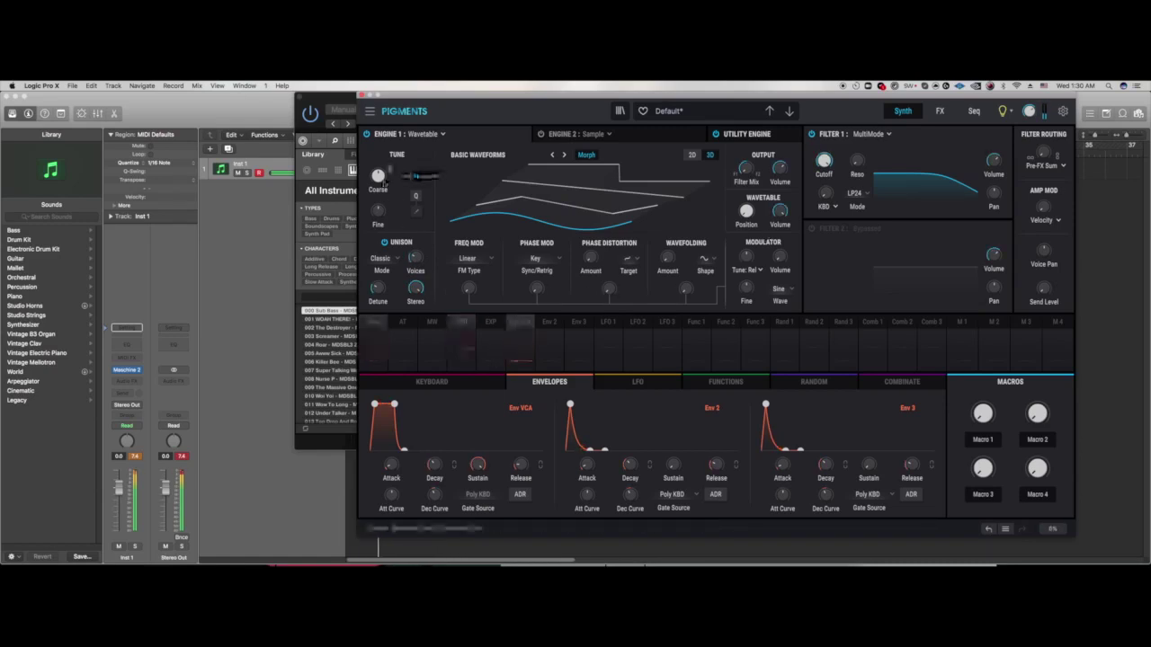
mouse_move(389, 171)
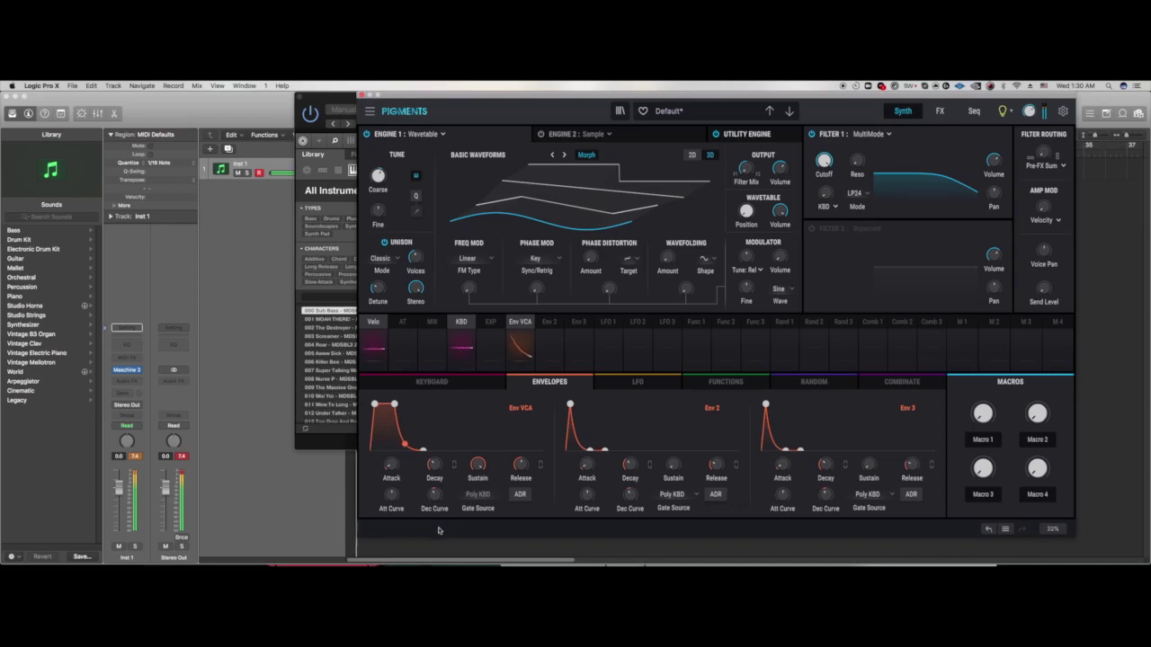
click(327, 440)
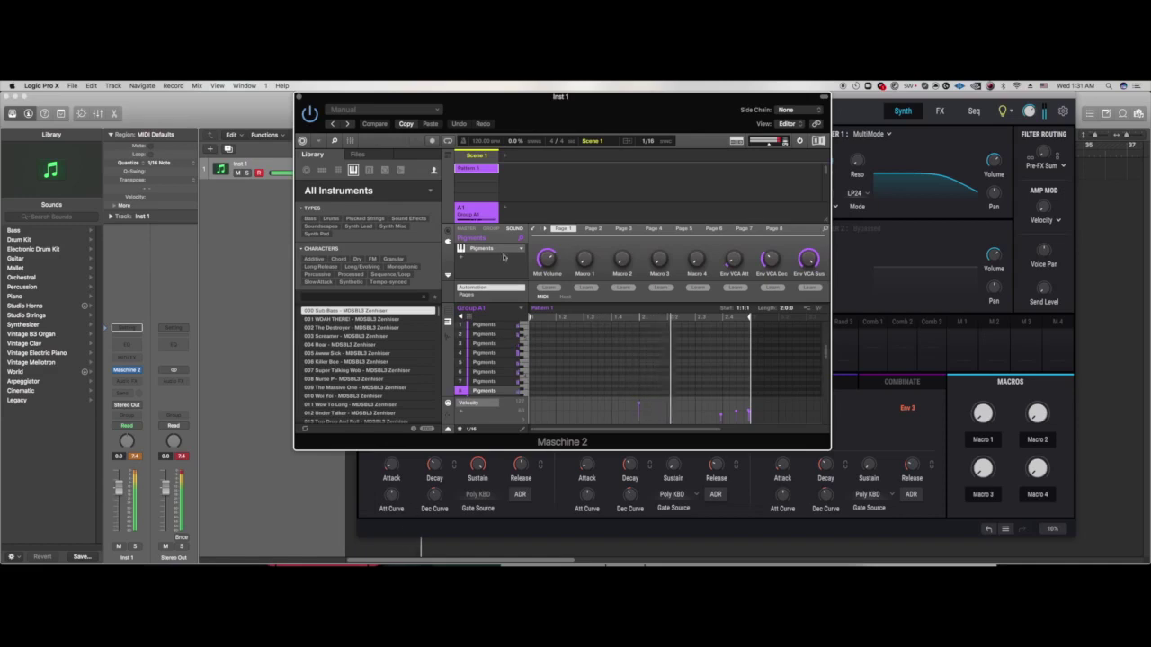
Step: Switch back to Pigments and route Env 2 to Engine 1's FM amount by 0.16 and PM amount by 0.07
click(494, 525)
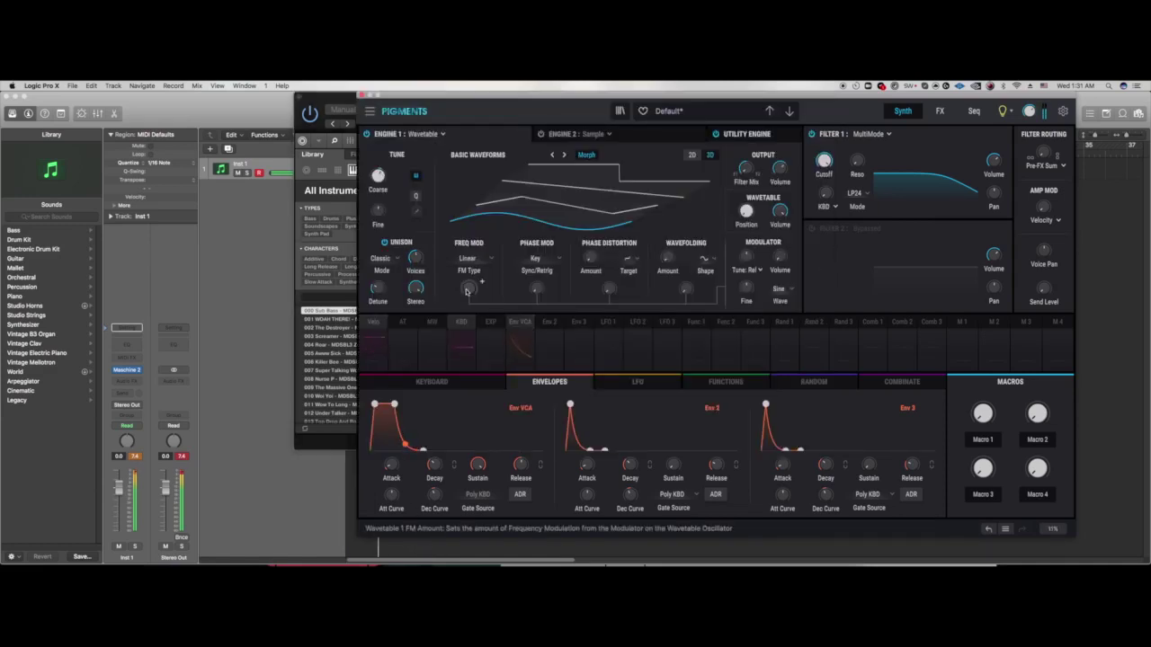
click(558, 322)
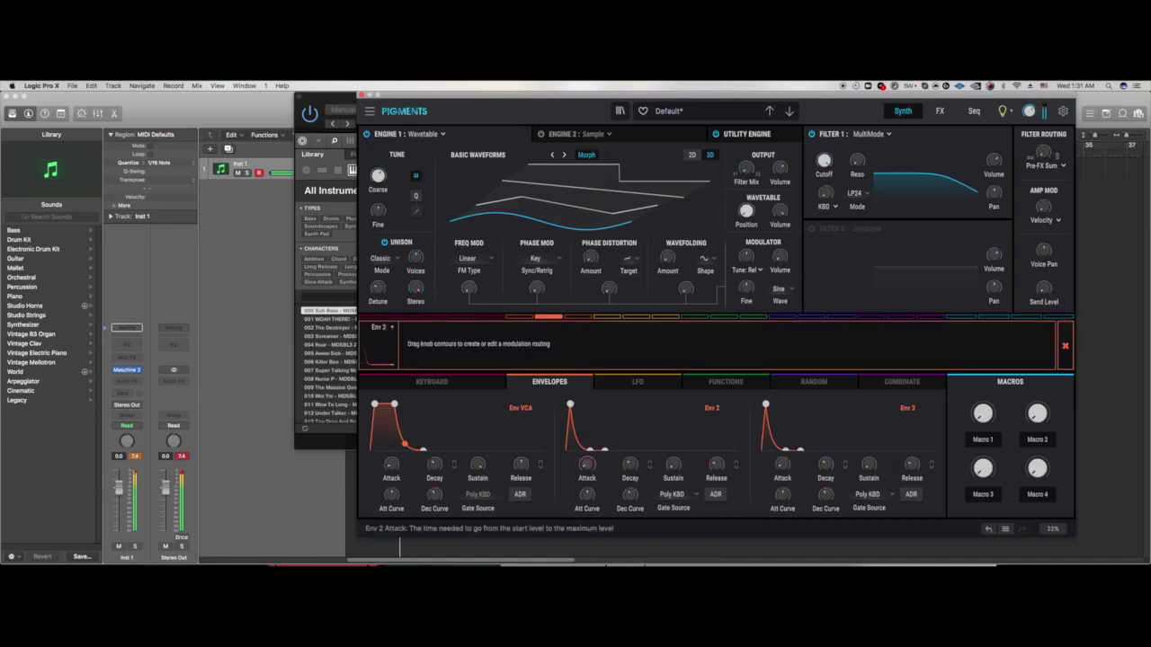
drag(468, 288, 468, 274)
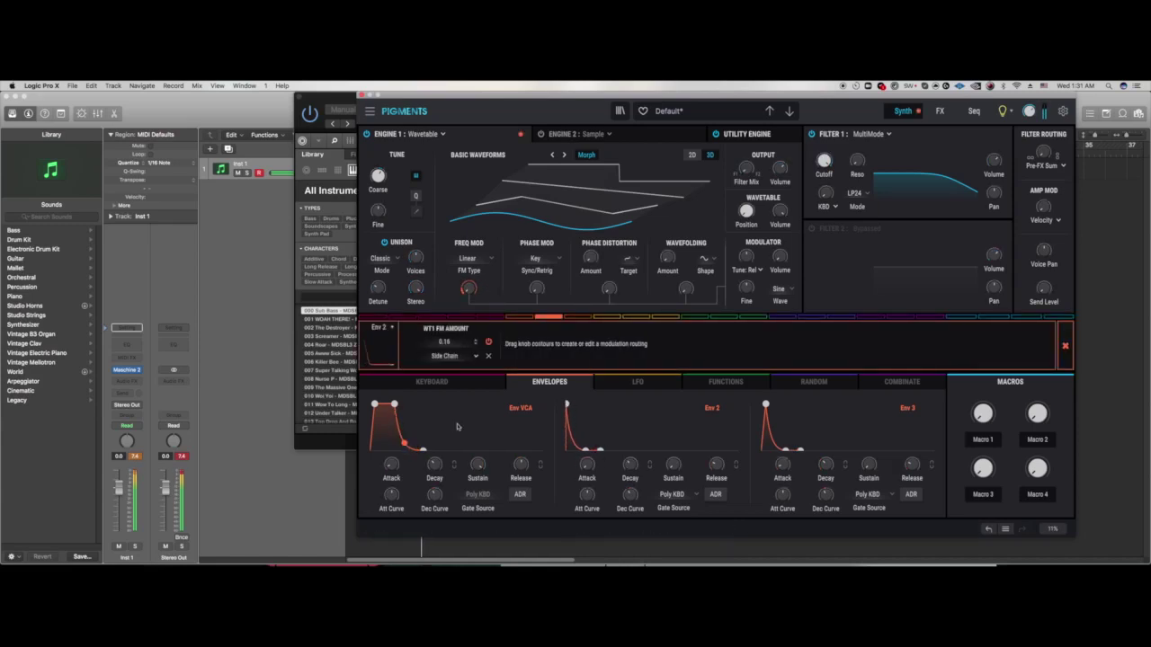
mouse_move(459, 287)
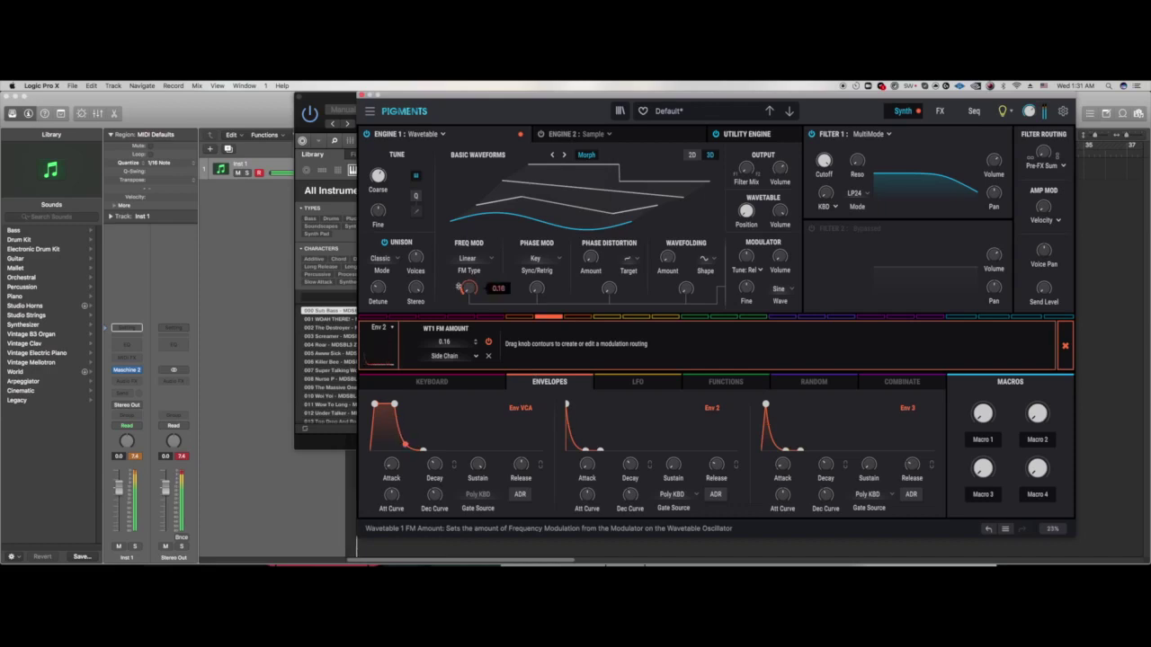
drag(537, 288, 536, 281)
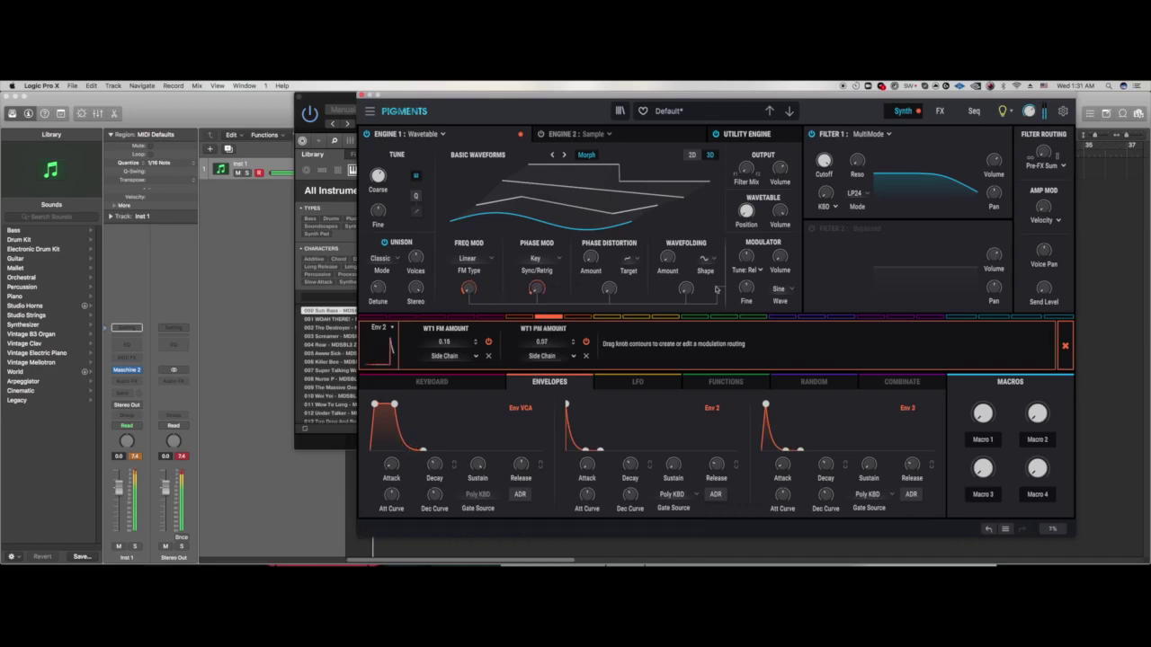
Step: Set Engine 1's modulator wave to Sawtooth and reduce Env 2's FM and PM modulation amounts to 0.05 each
click(779, 289)
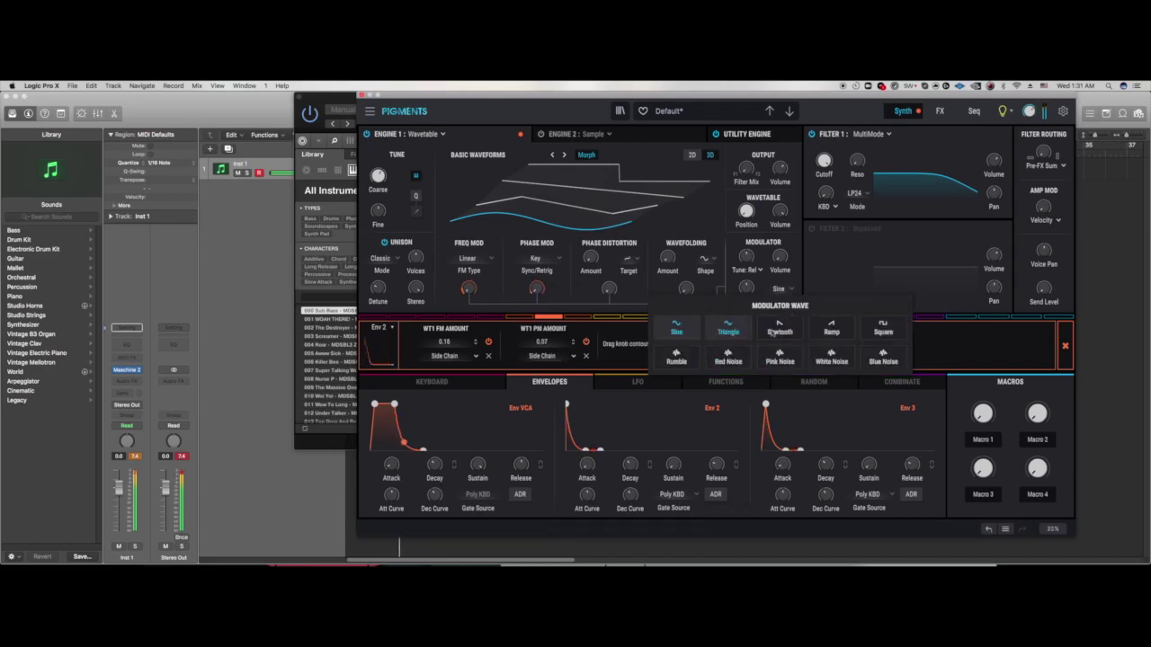
click(778, 329)
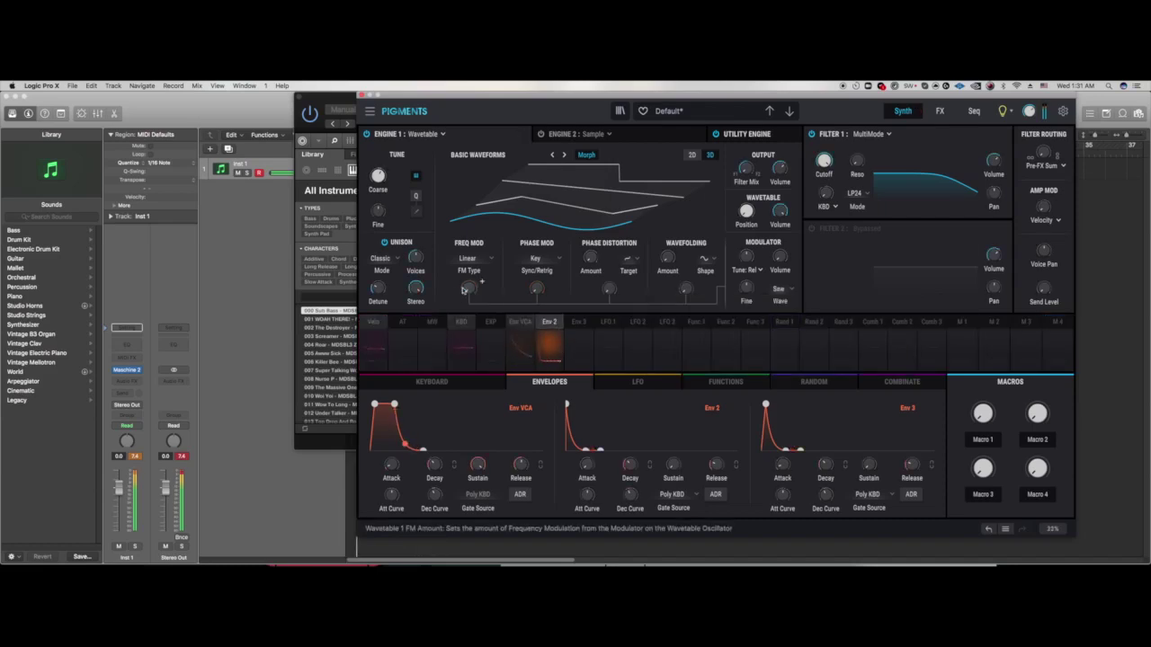
click(558, 335)
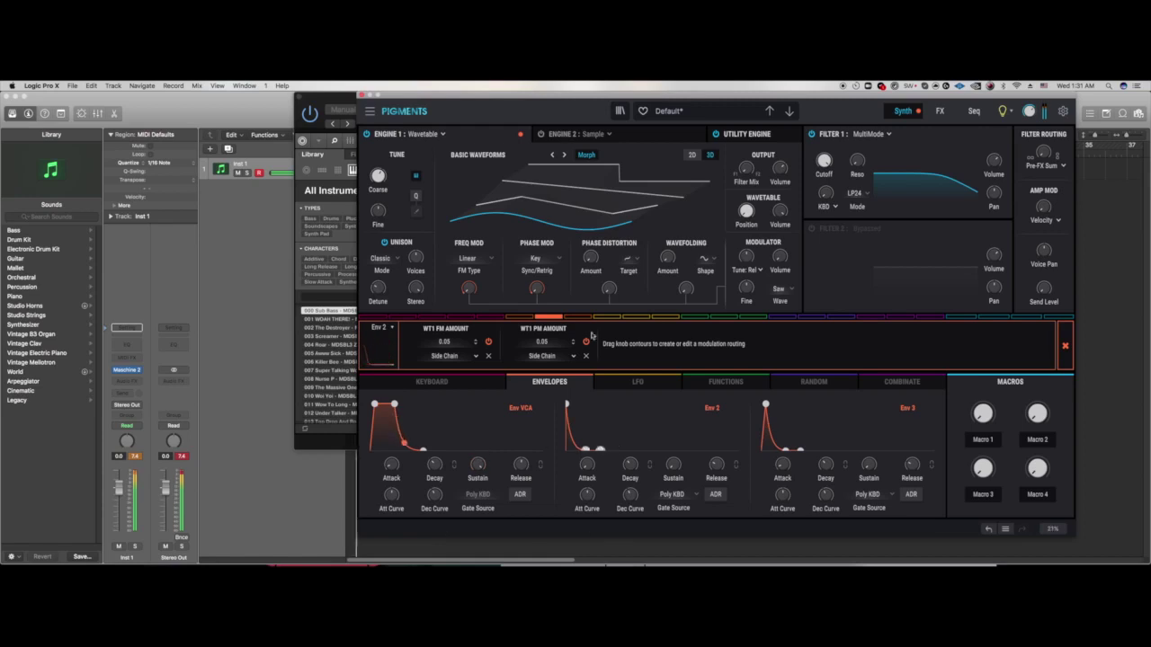
Step: Set Engine 1's modulator wave to Sine, scan the wavetable position and adjust Filter 1's cutoff
click(775, 293)
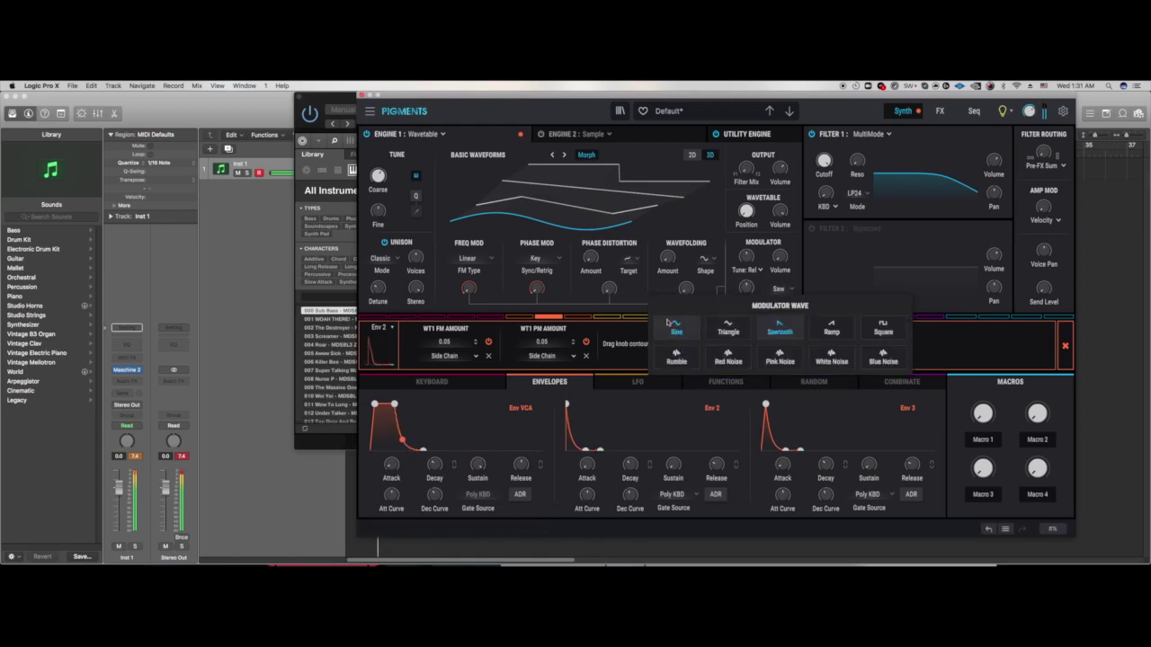
click(665, 353)
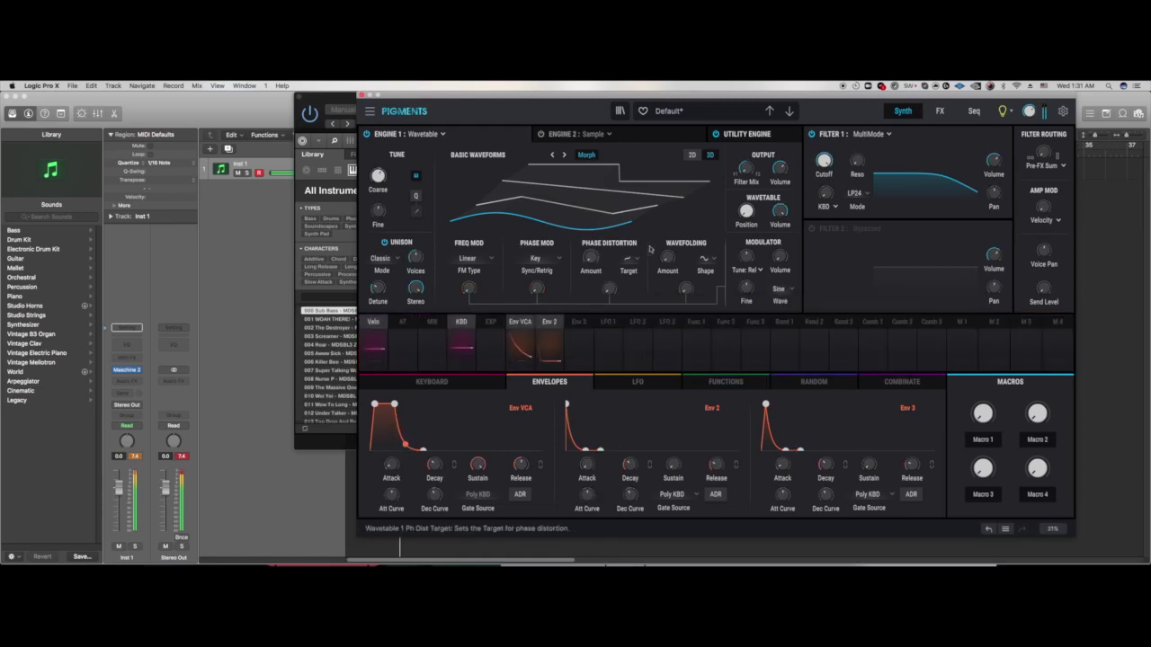
drag(745, 210, 745, 208)
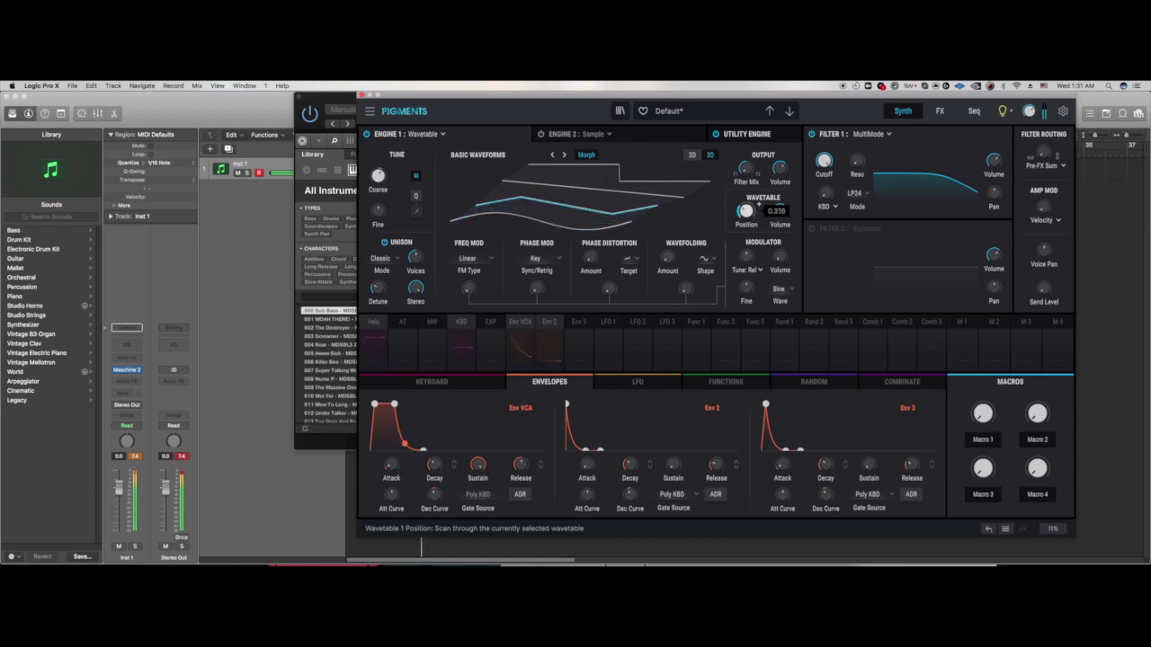
drag(831, 167, 856, 151)
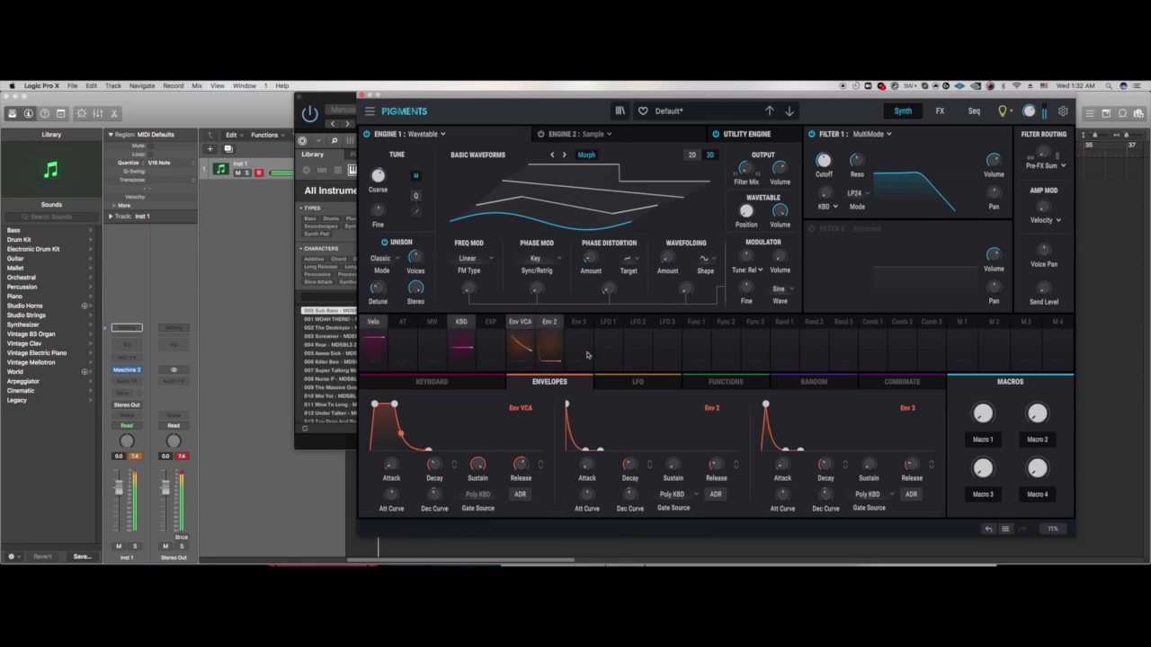
Step: Select LFO 1 as modulation source, make it unipolar and set its reset source to Free Running
click(605, 325)
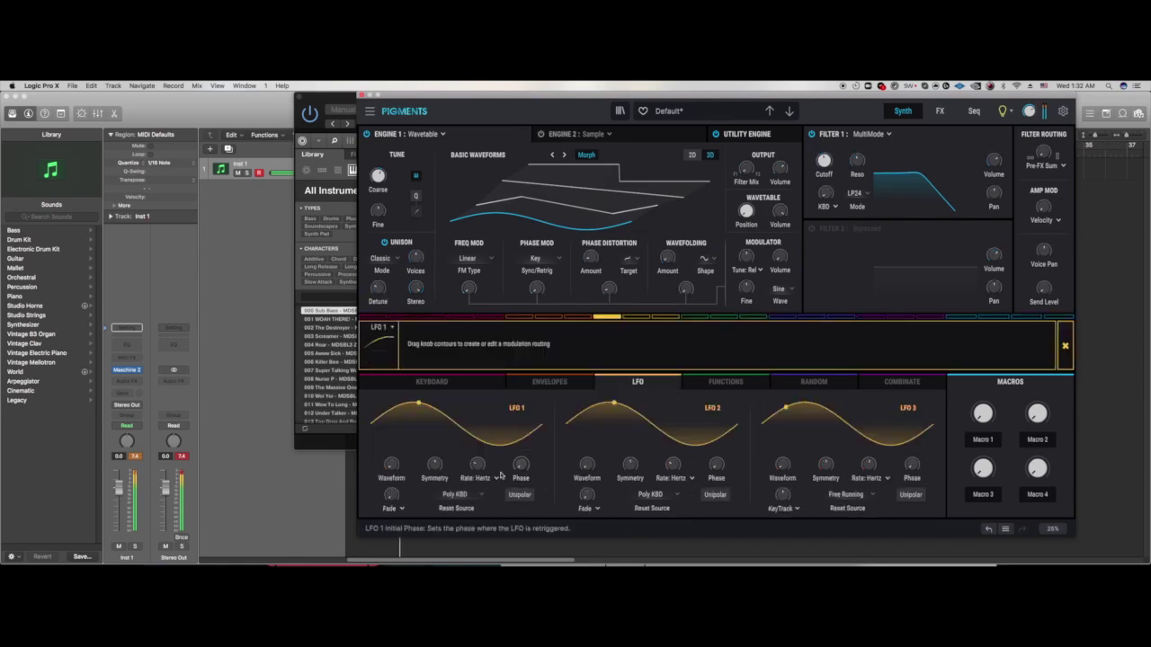
click(520, 495)
click(482, 495)
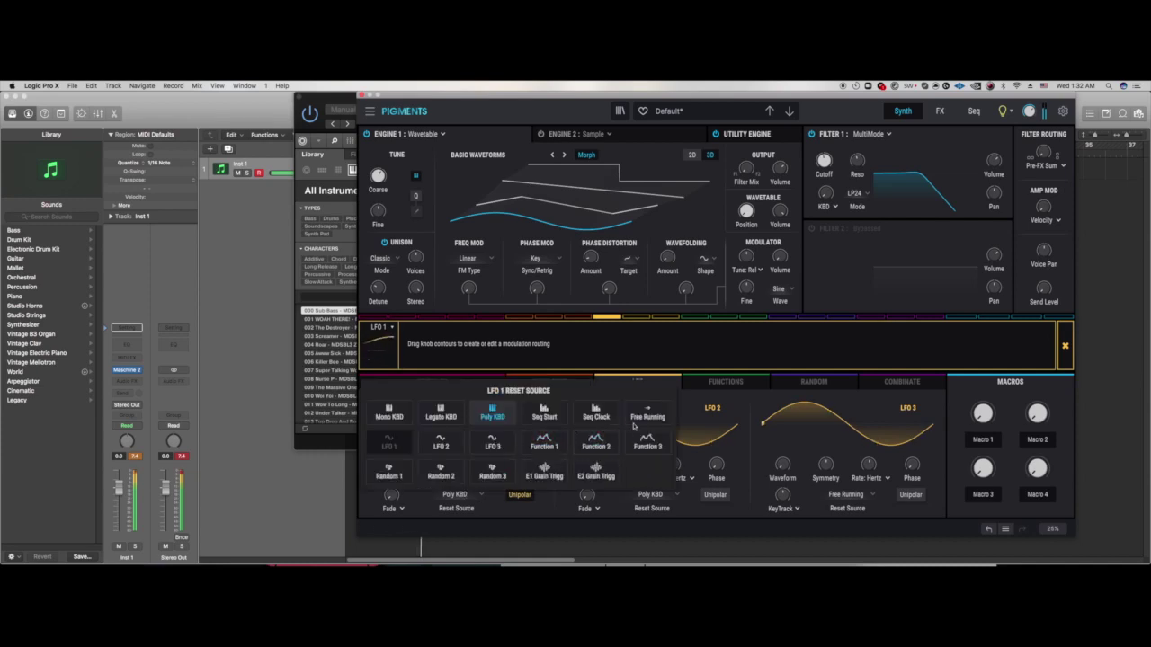
click(543, 443)
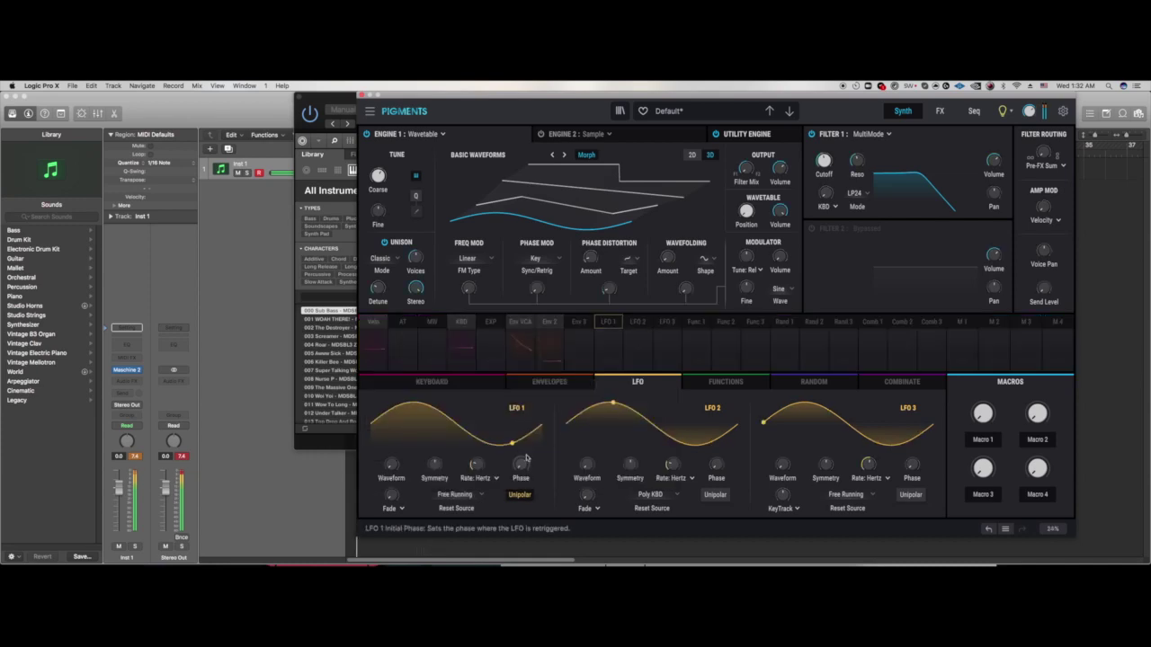
Step: Route LFO 1 to Env VCA's Release with a modulation amount of 0.25 and turn off LFO 1's unipolar mode
click(539, 383)
drag(518, 466, 520, 458)
click(606, 344)
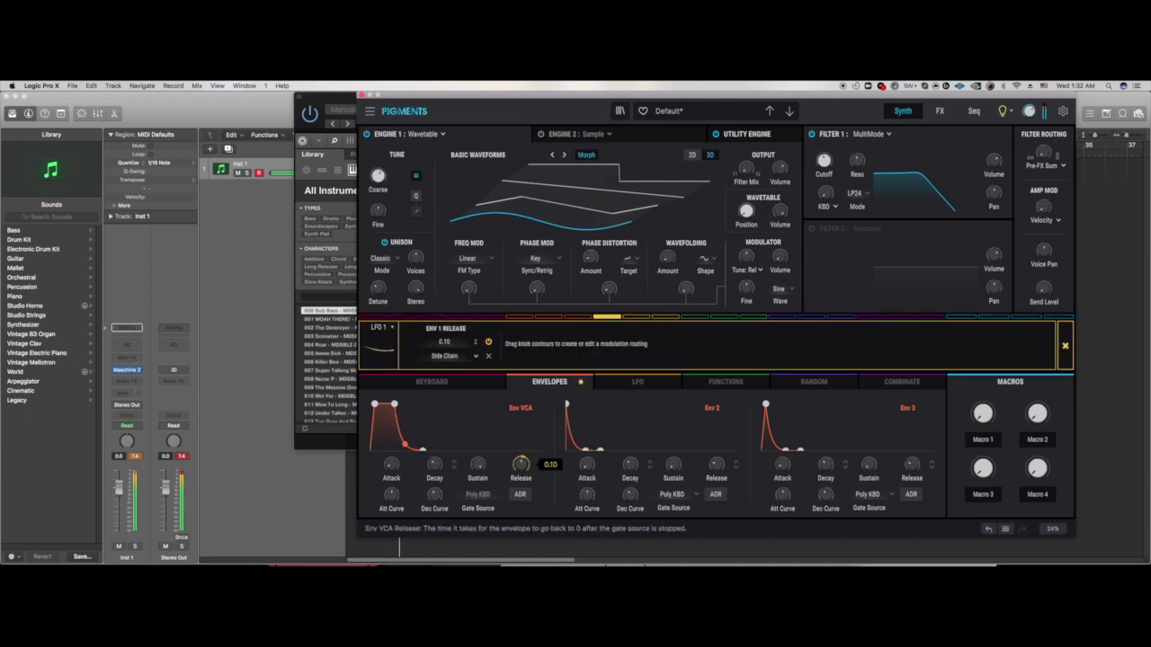
click(613, 384)
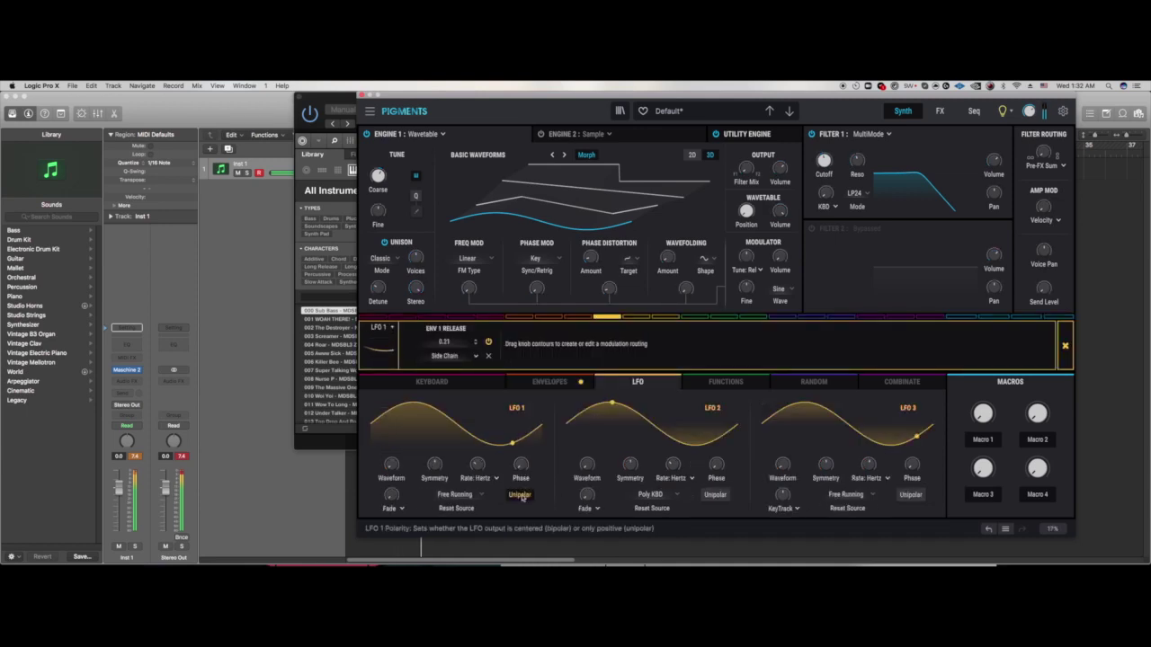
click(583, 383)
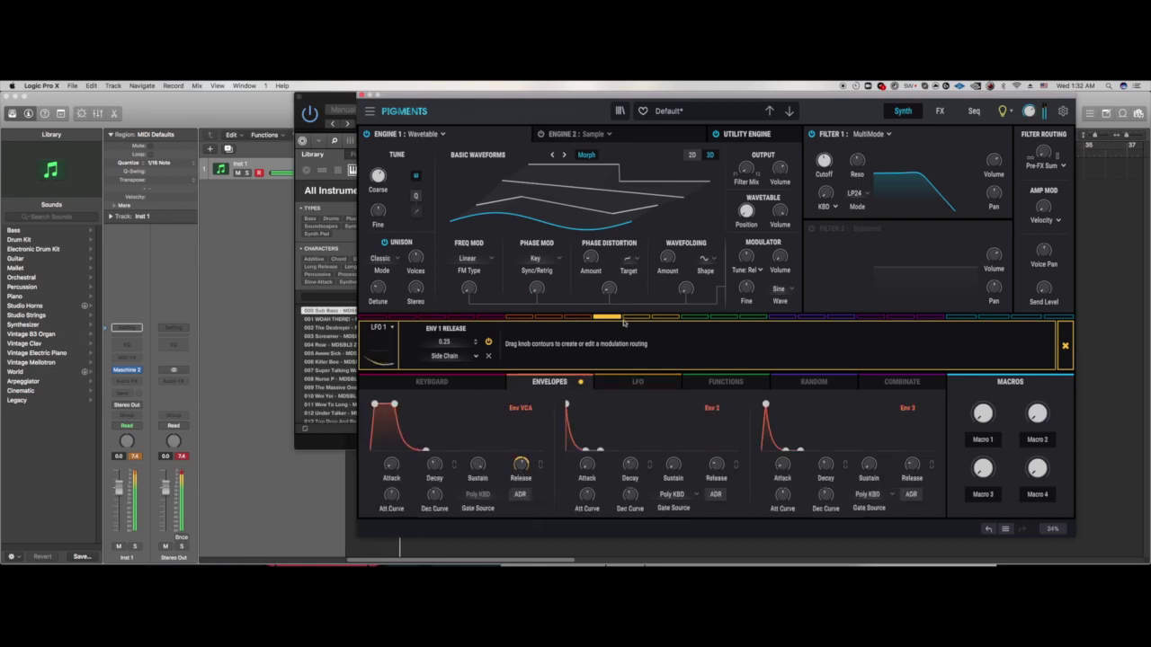
Step: Select LFO 2 and set its reset source to Free Running
click(632, 384)
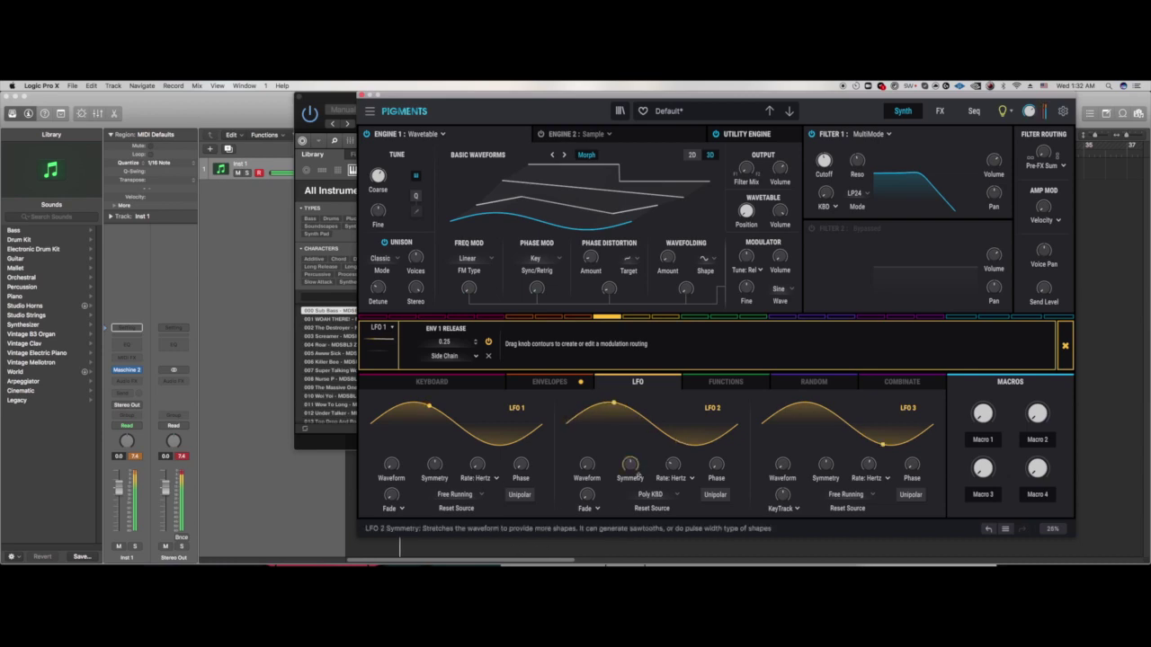
click(636, 317)
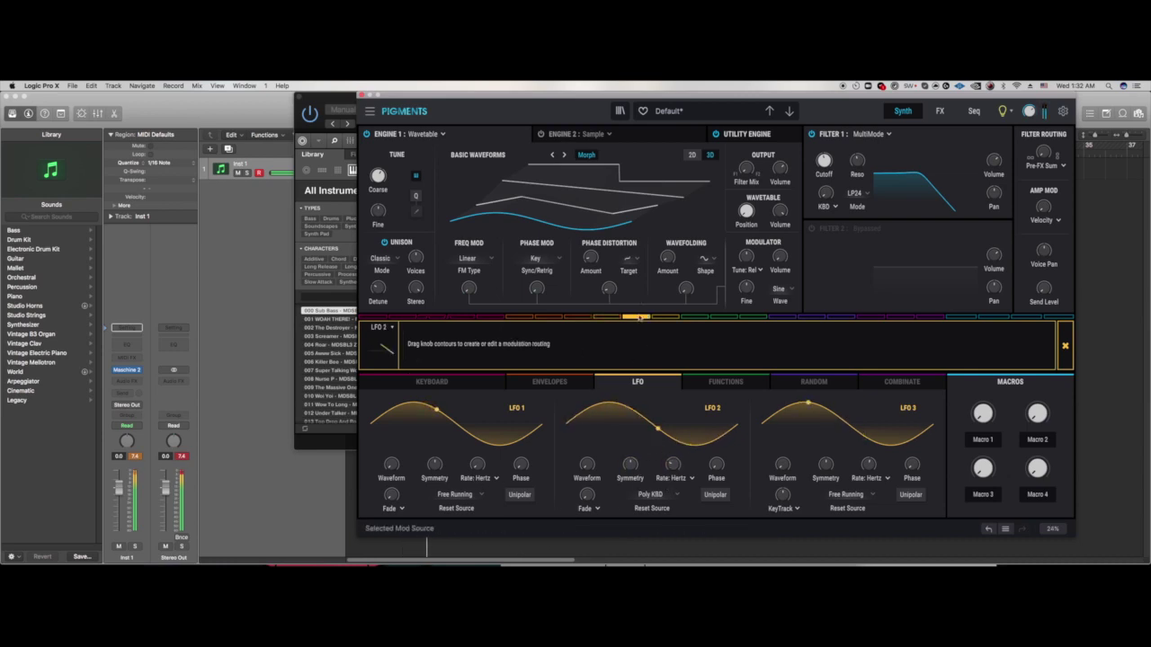
click(656, 498)
click(644, 499)
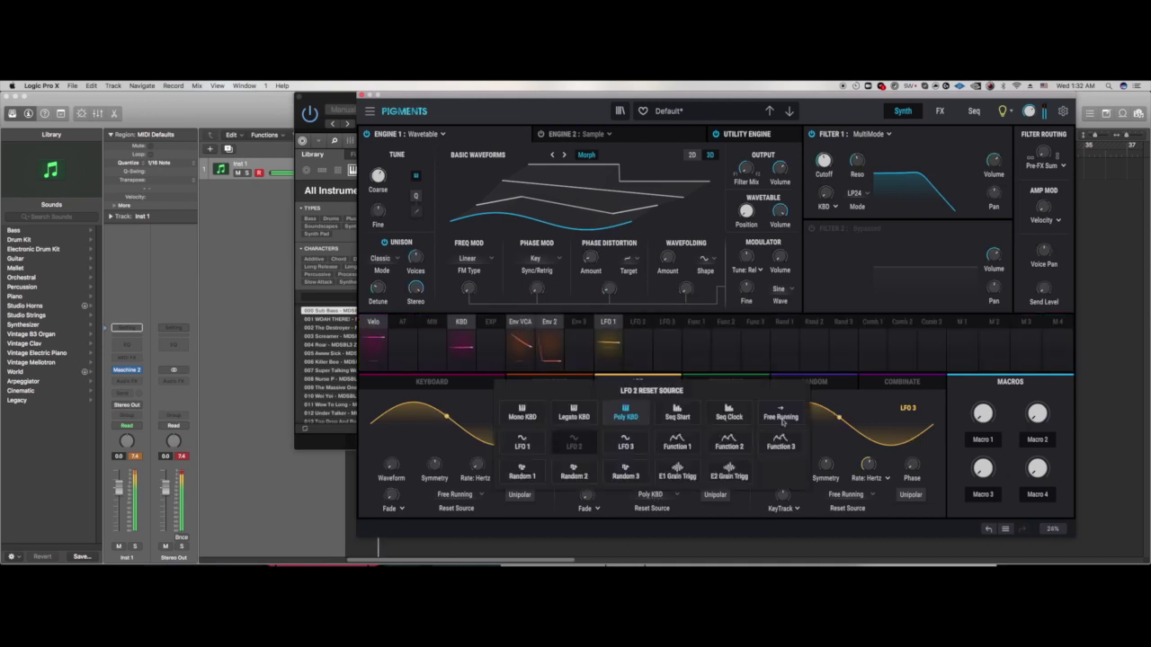
click(779, 409)
scroll(672, 465, down, 5)
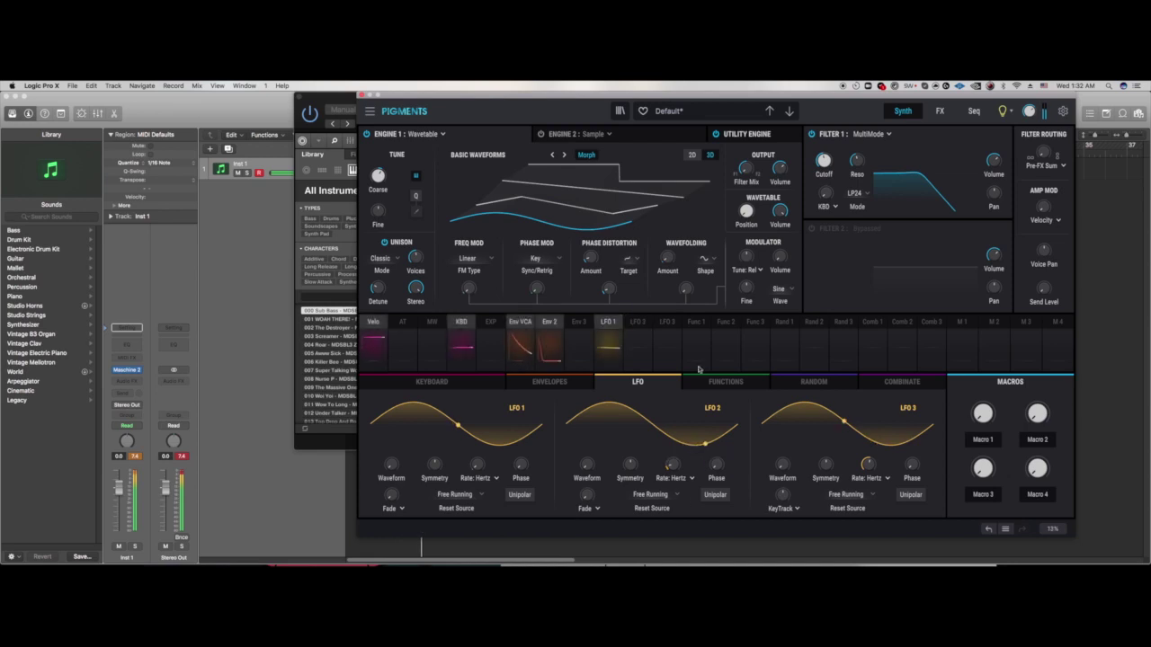
Step: Route LFO 2 to Engine 1's unison Detune with an amount of 0.30 and adjust LFO 2's rate
click(638, 324)
drag(379, 294, 378, 289)
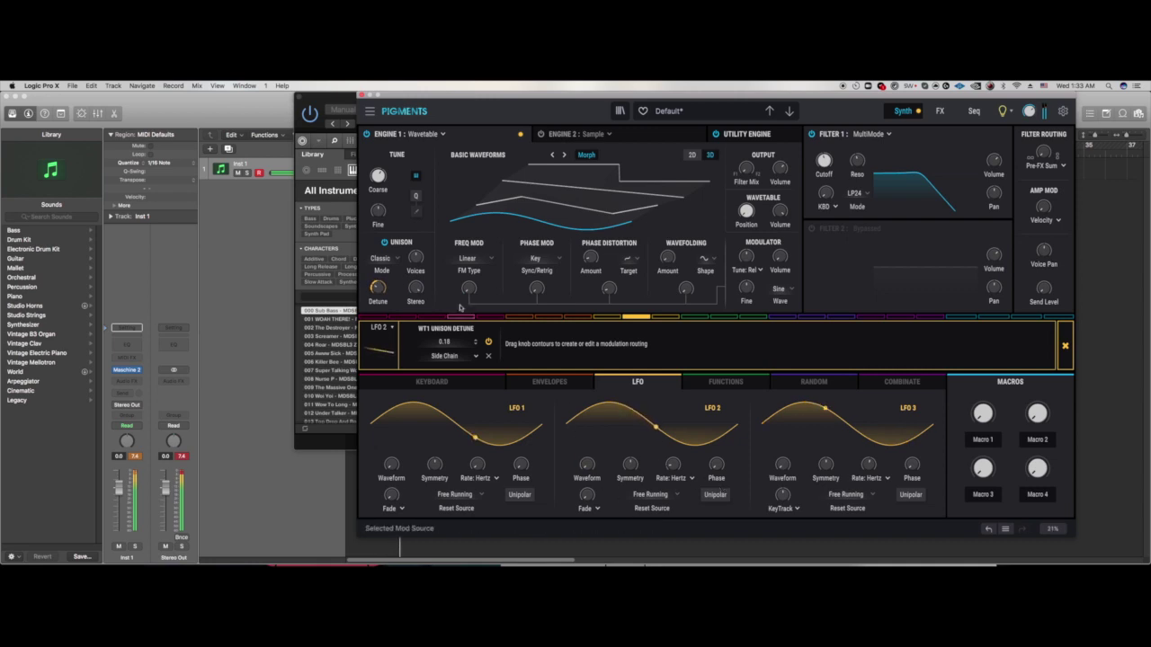
mouse_move(415, 258)
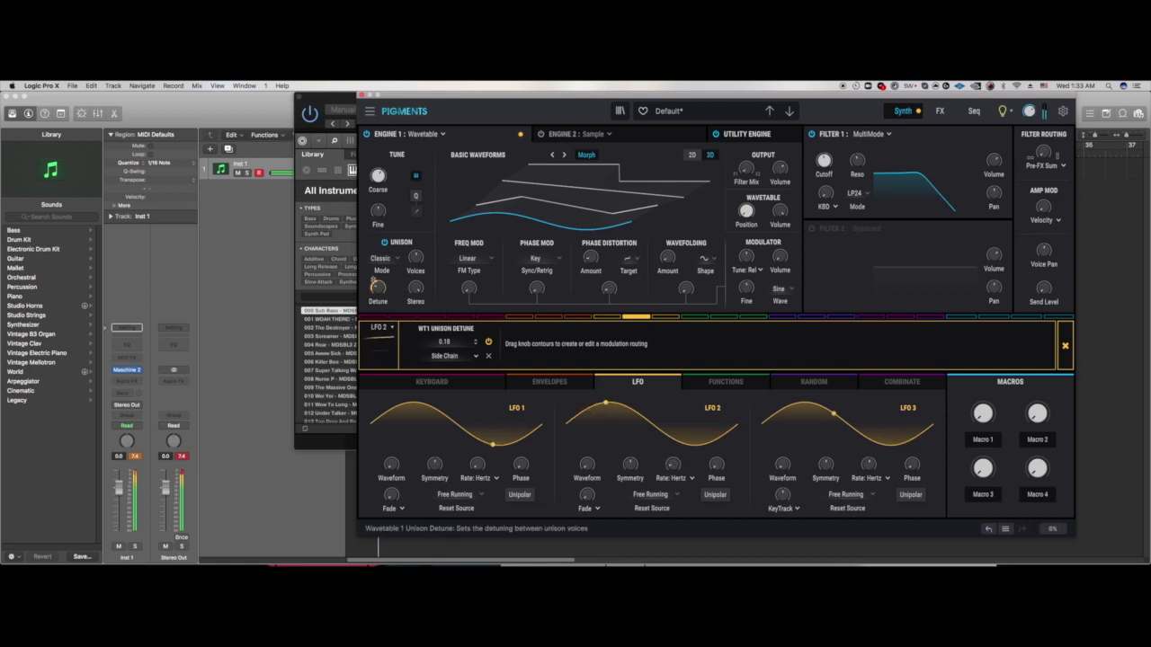
drag(372, 280, 372, 259)
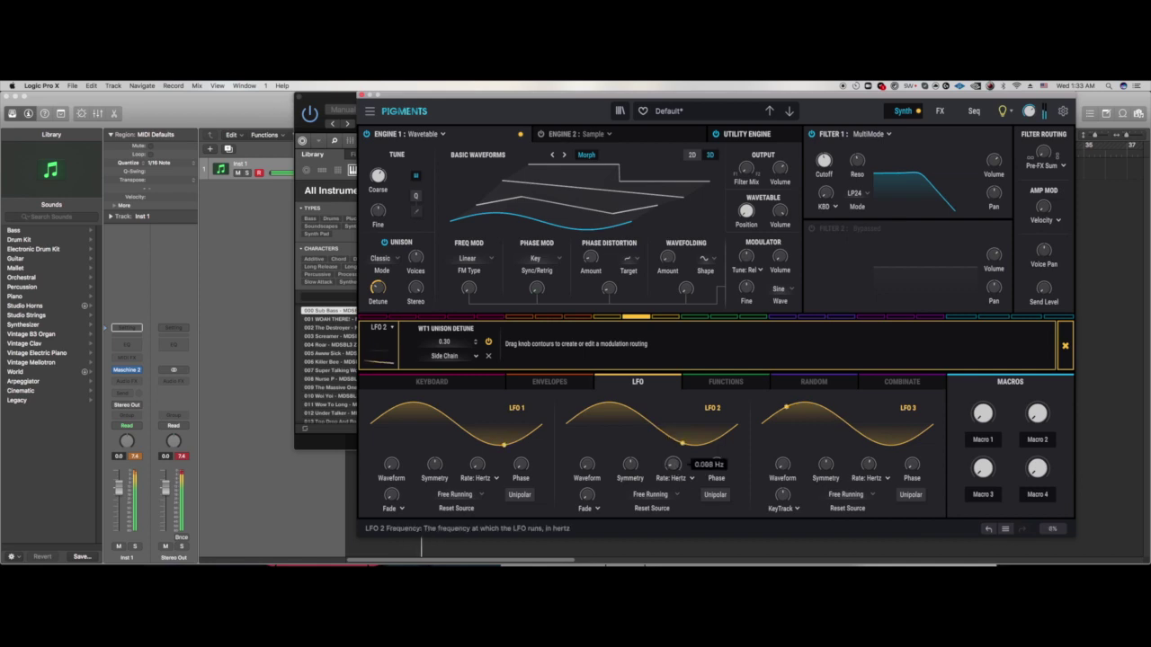
drag(673, 464, 671, 471)
click(507, 292)
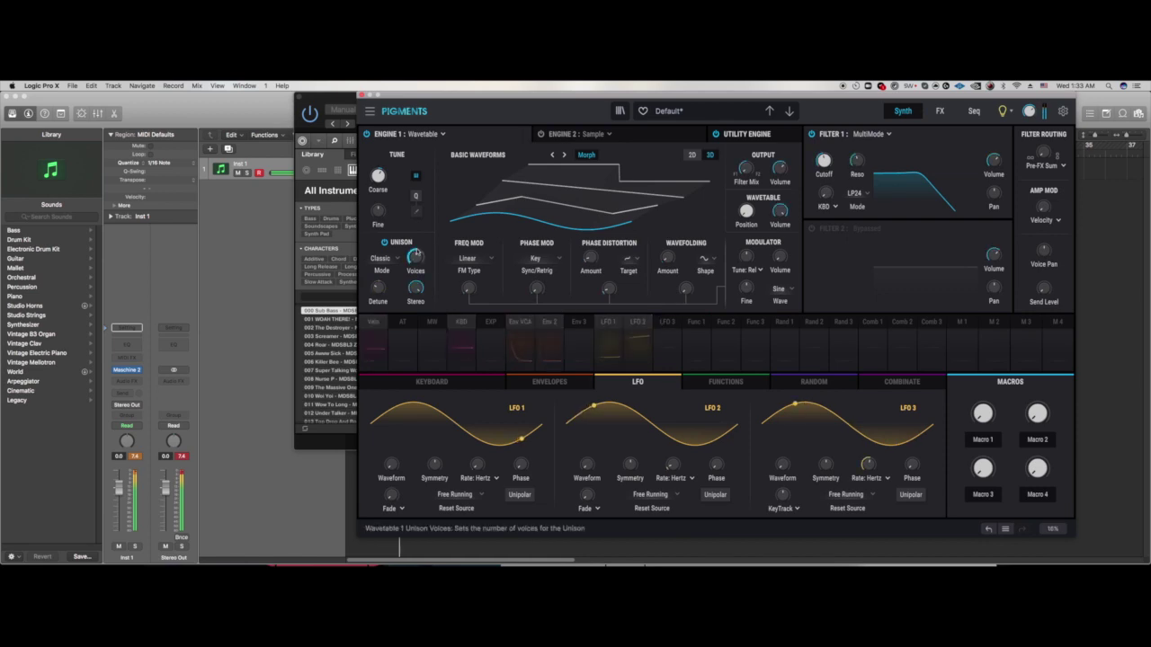
Step: Route LFO 3 to Engine 1's unison Voices by 0.21 and Fine tuning by 0.15, and raise Filter 1's cutoff slightly
click(670, 326)
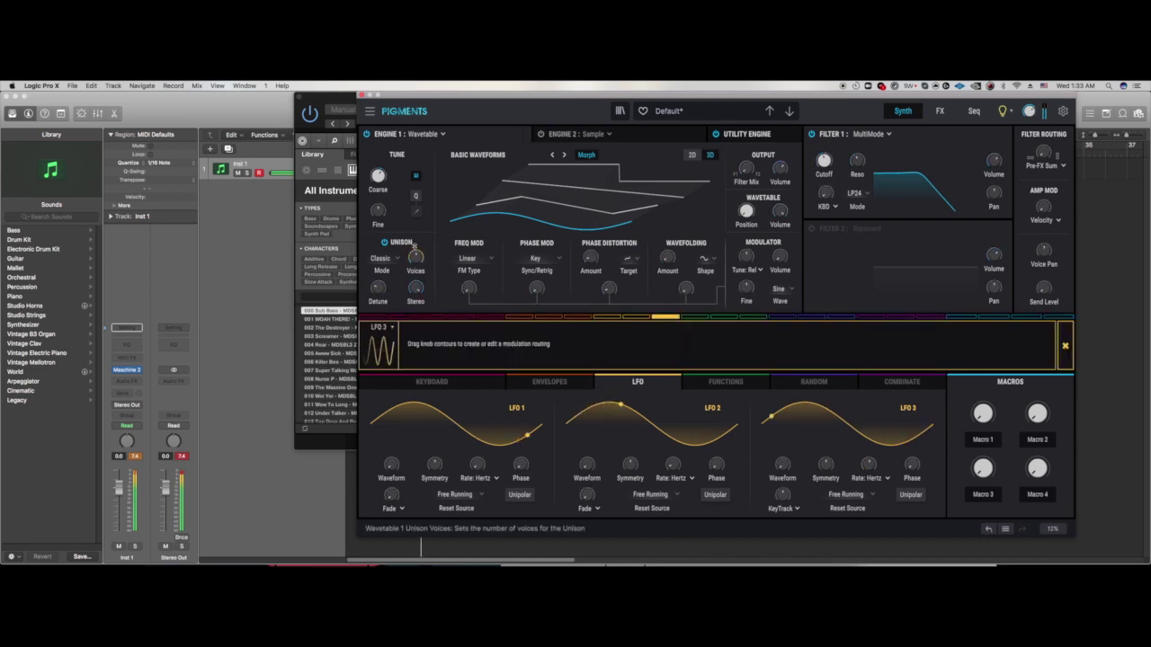
drag(414, 255, 415, 255)
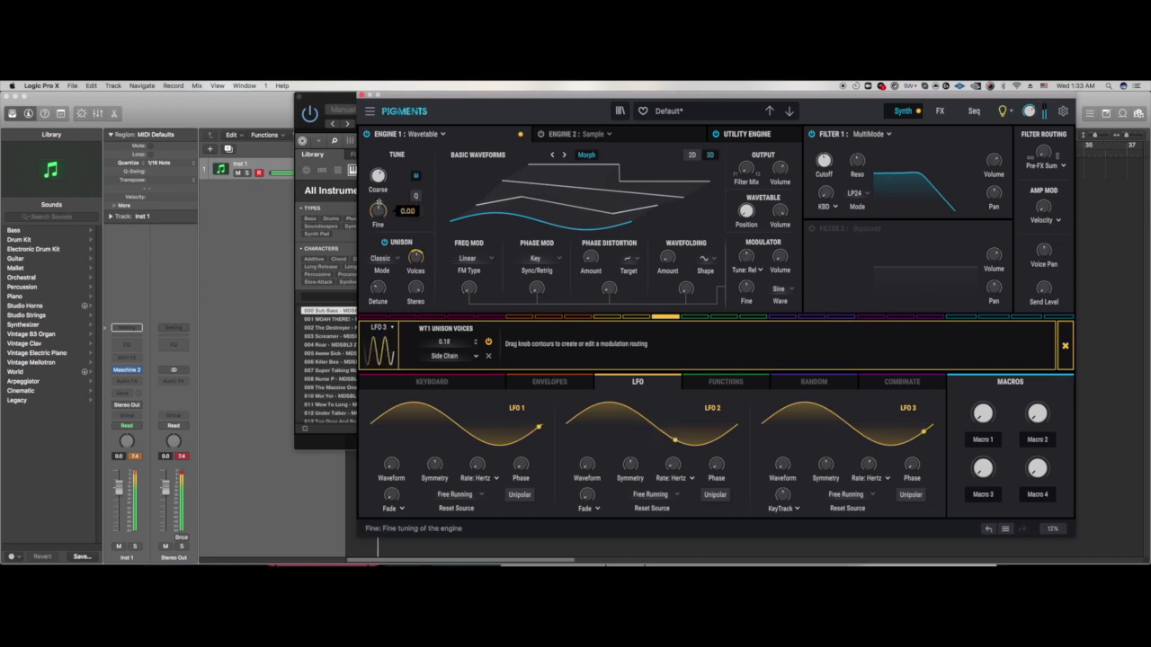
drag(378, 211, 374, 198)
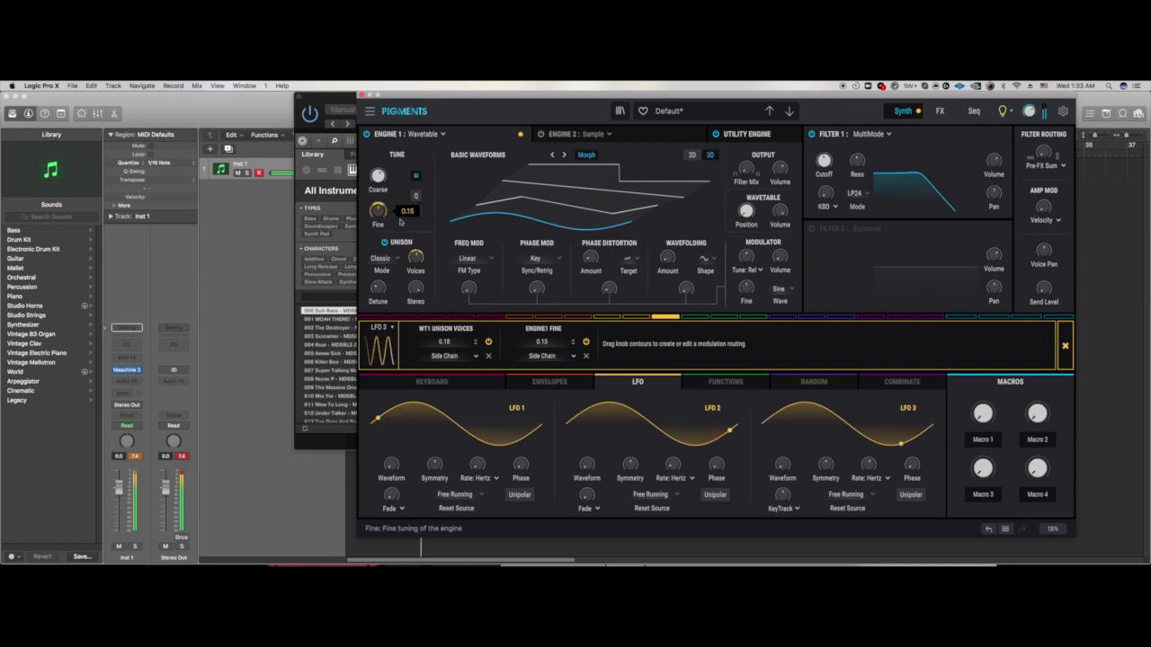
drag(415, 257, 416, 255)
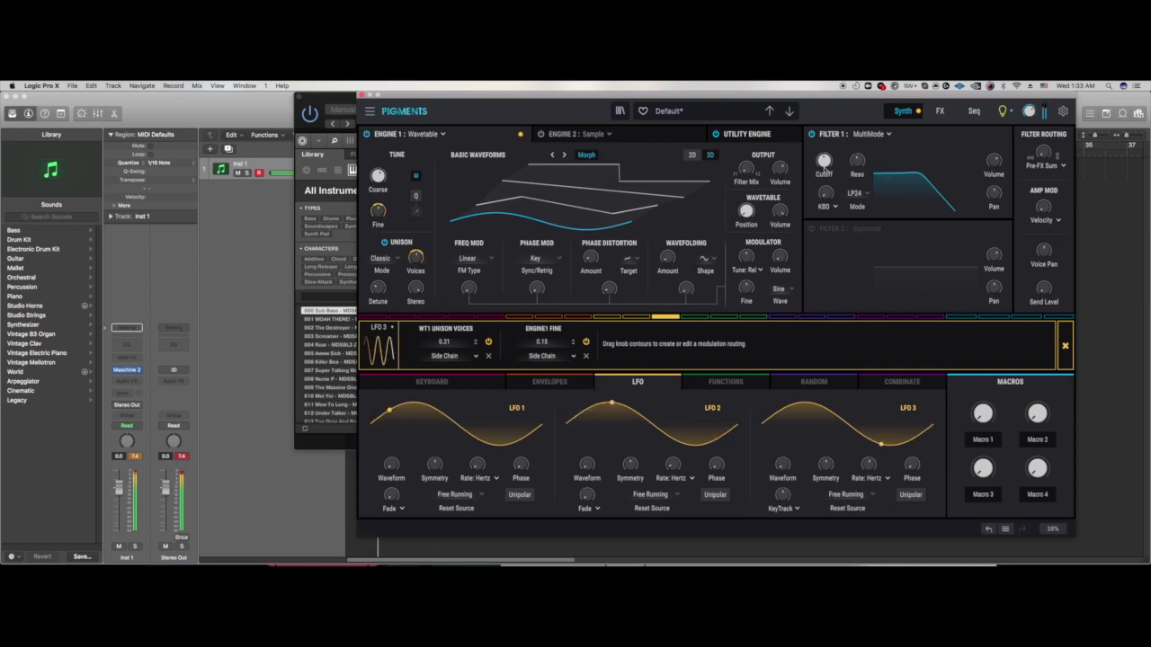
drag(818, 157, 826, 164)
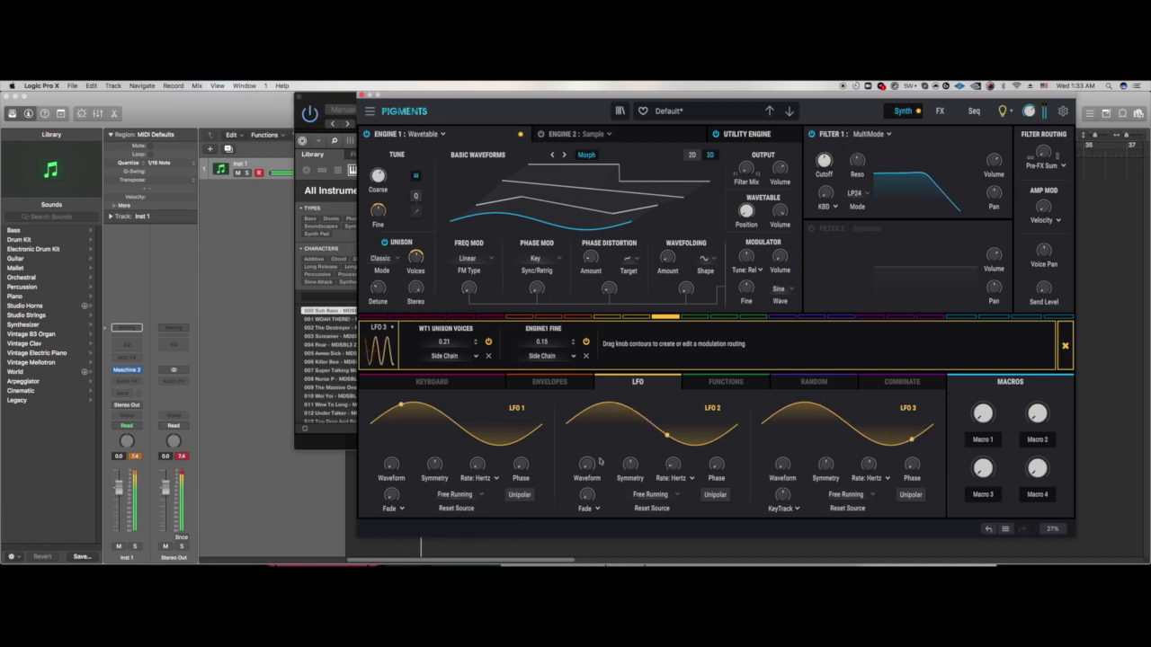